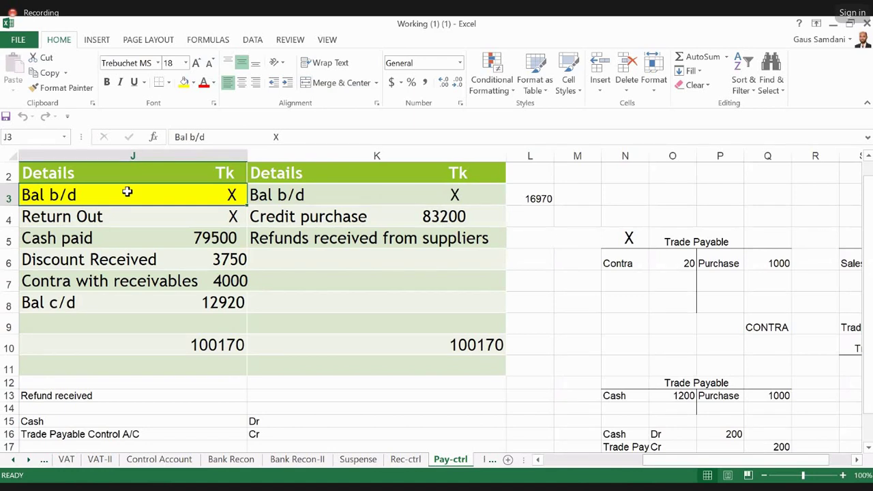
Examine the title and the debit and credit Bal b/d lines of the Payables Control Account.
key("Down")
key("Down")
key("Left")
key("Left")
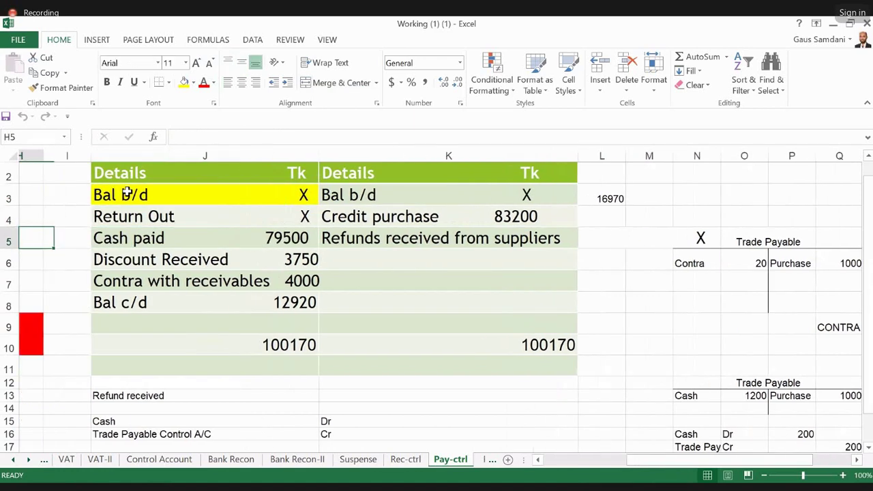
key("Up")
key("Right")
key("Right")
key("Up")
key("Up")
key("Right")
key("Down")
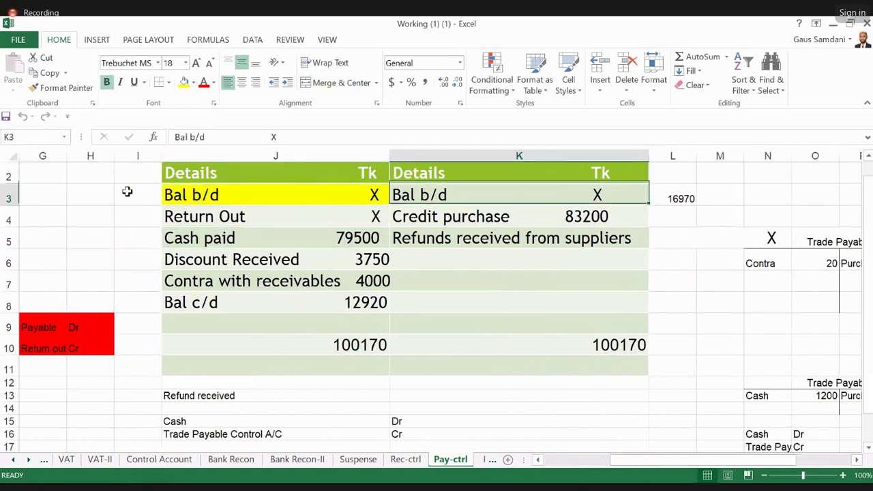
key("Left")
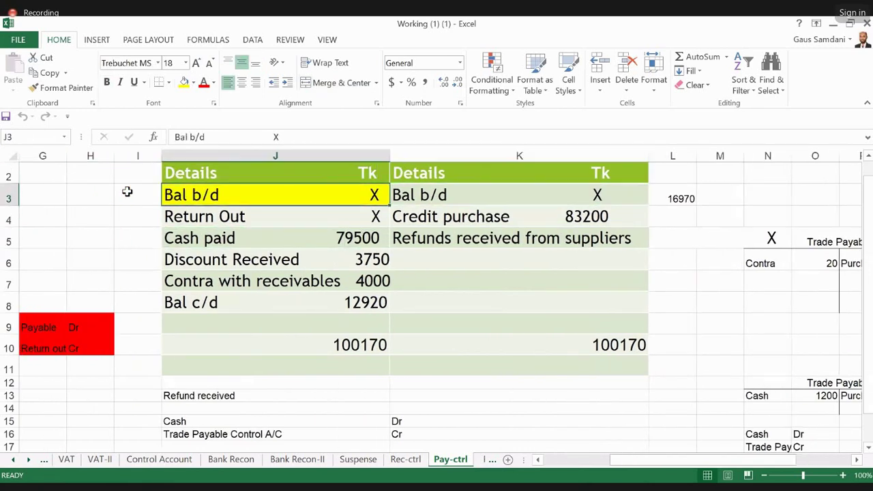
key("Right")
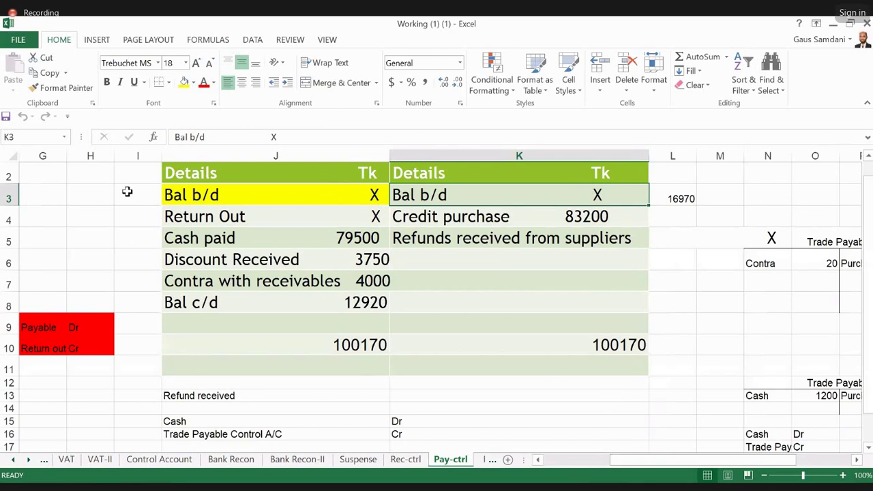
key("Up")
key("Up")
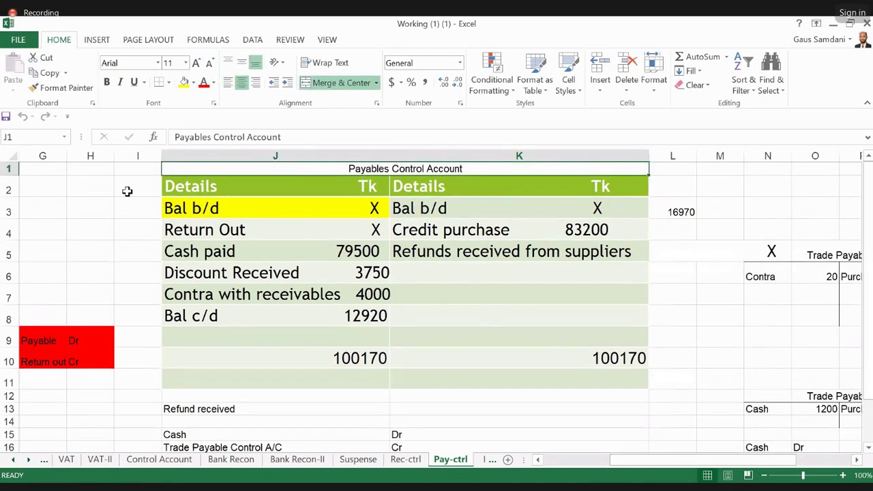
key("Down")
key("Down")
key("Up")
left_click(126, 191)
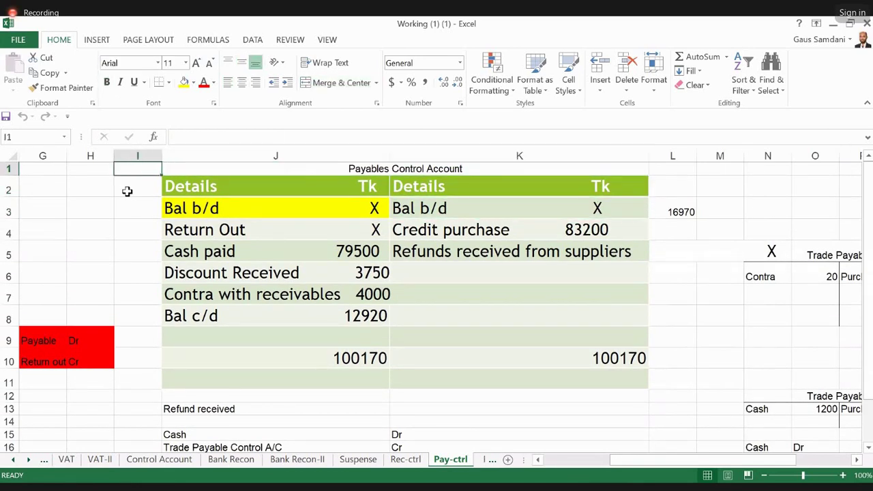
Select the whole payables control account table, range J2:K11.
key("shift+Right")
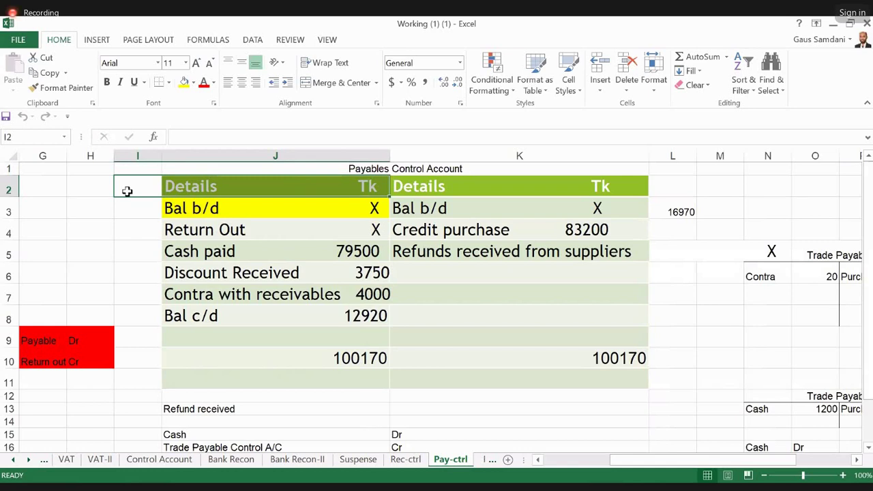
key("Right")
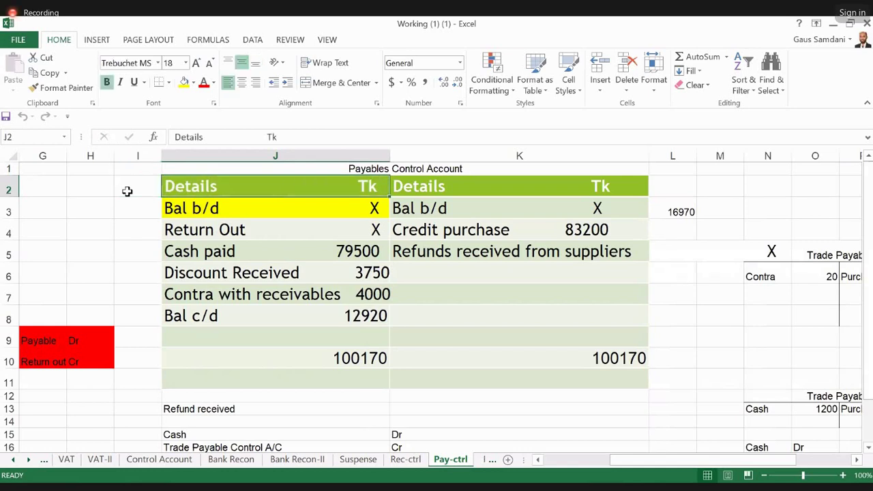
key("shift+Right")
key("shift+Down")
key("shift+Down")
key("shift+Down")
key("shift+Down")
key("shift+Down")
key("shift+Down")
key("shift+Down")
key("shift+Down")
key("shift+Down")
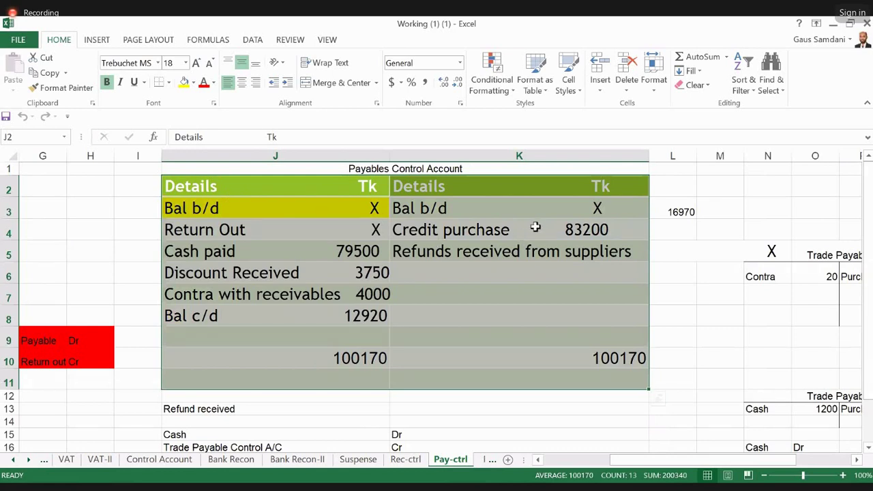
Fill the credit-side Bal b/d cell K3 with red.
left_click(548, 210)
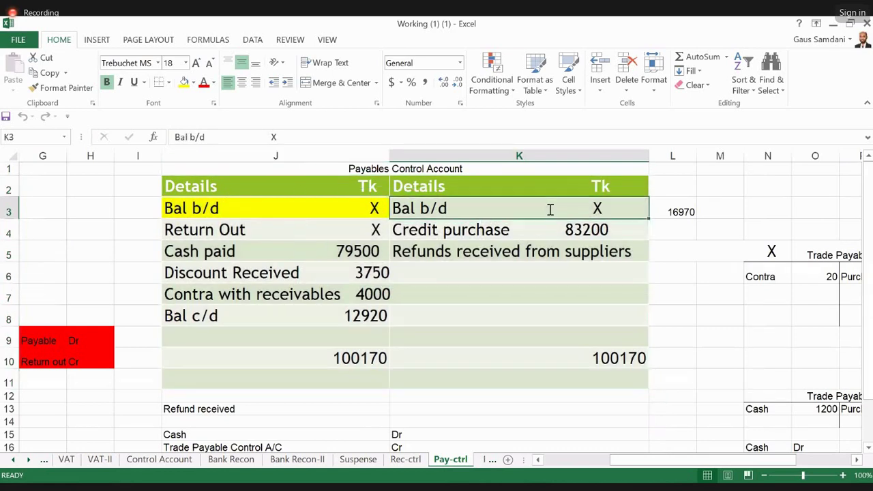
left_click(194, 83)
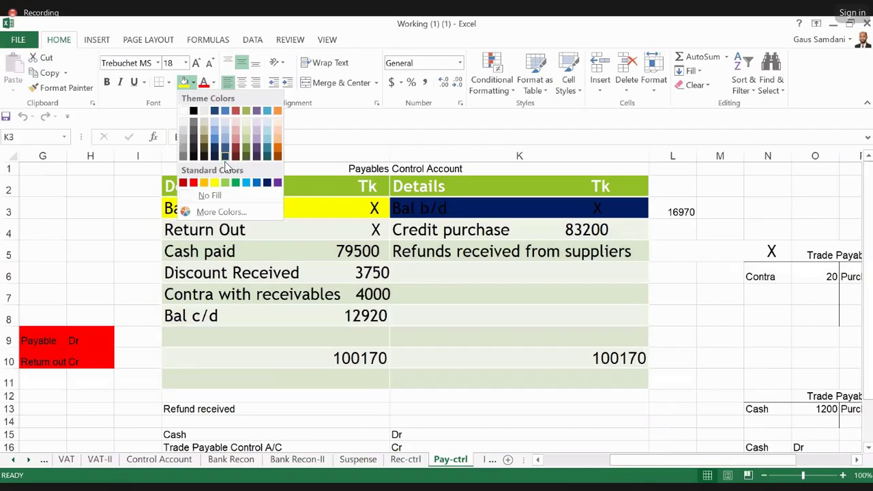
left_click(193, 182)
left_click(463, 225)
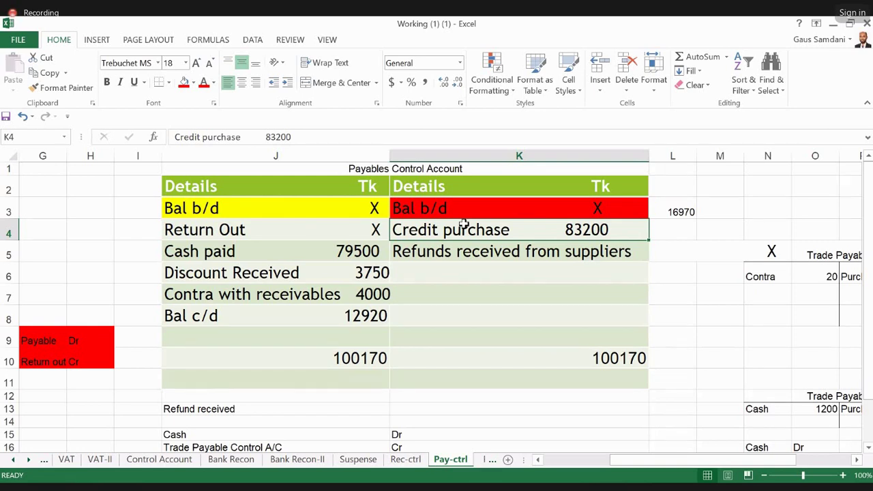
Review the account heading and the Return Out and Cash paid entries on the debit side.
key("Up")
key("Up")
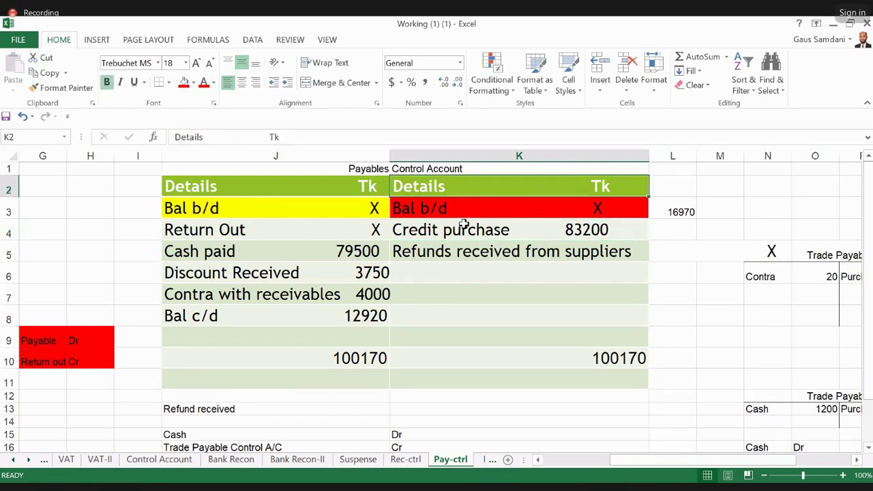
key("Left")
key("Up")
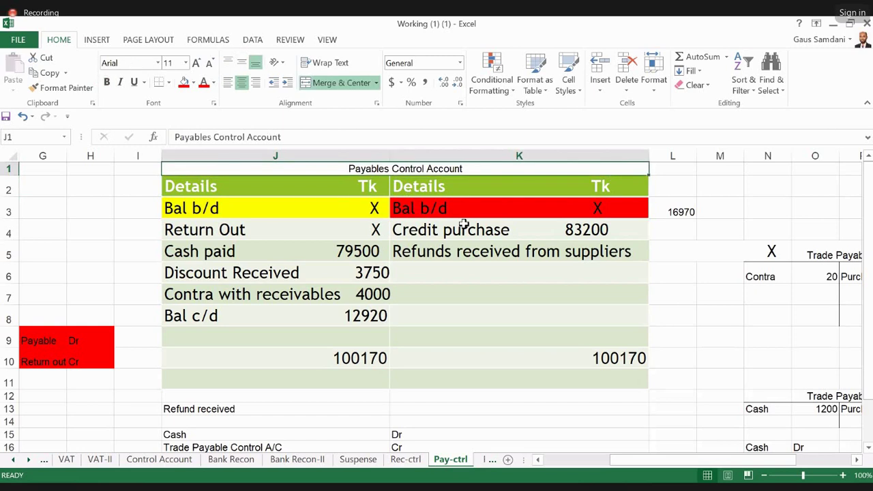
key("ctrl+z")
key("ctrl+y")
key("Down")
key("Down")
key("Down")
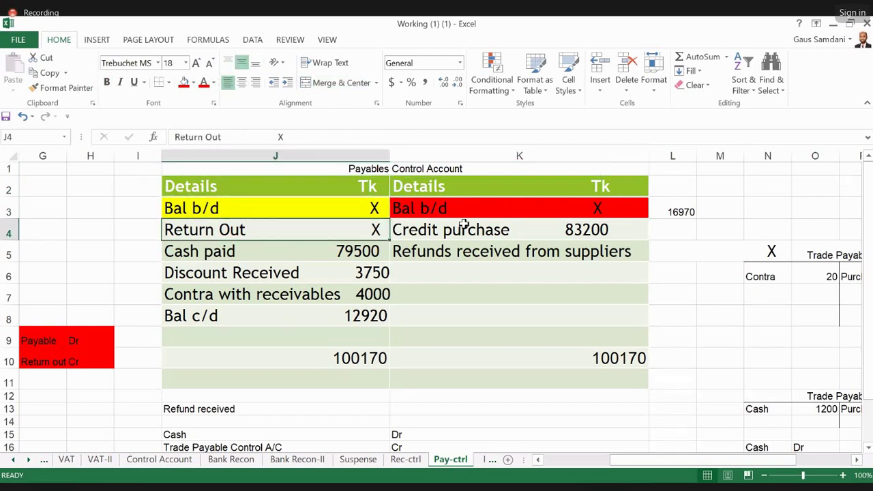
key("Down")
key("Up")
key("Left")
key("Down")
key("Right")
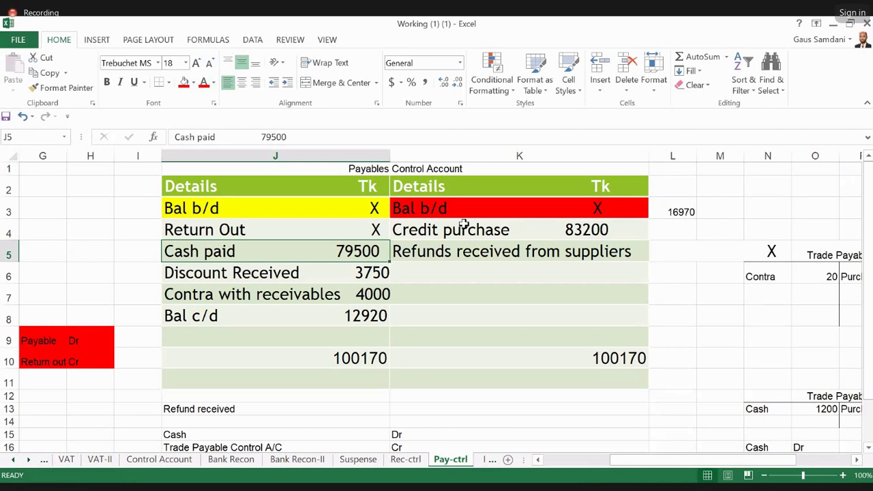
Compare the Credit purchase and Refunds received from suppliers entries with Cash paid on the debit side.
key("Up")
key("Up")
key("Up")
key("Up")
key("Right")
key("Down")
key("Down")
key("Down")
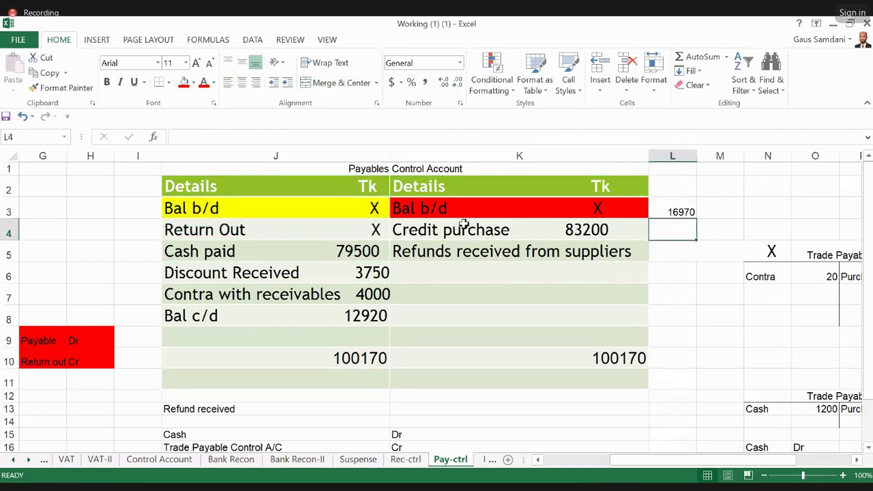
key("Left")
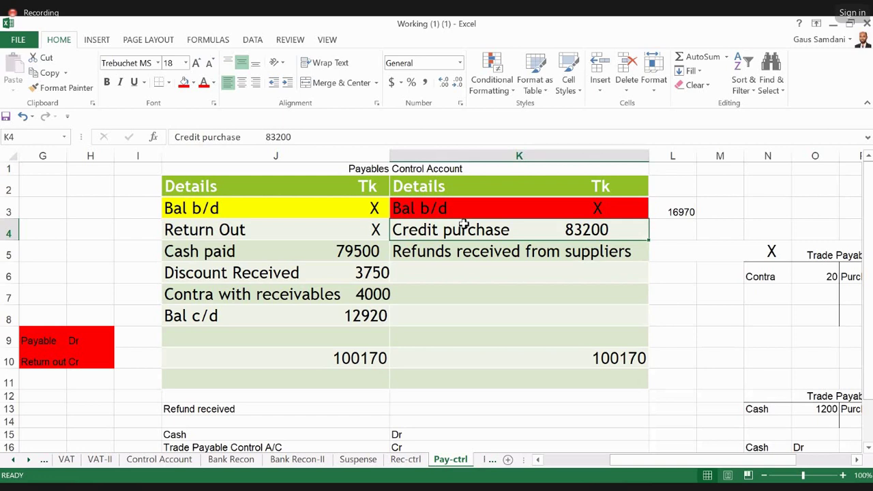
key("shift+Left")
key("shift+Right")
key("Down")
key("Left")
key("Left")
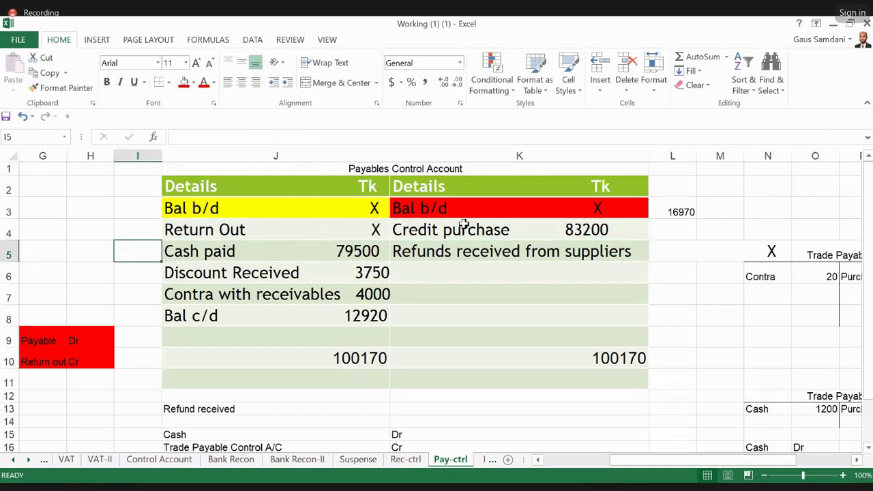
key("Right")
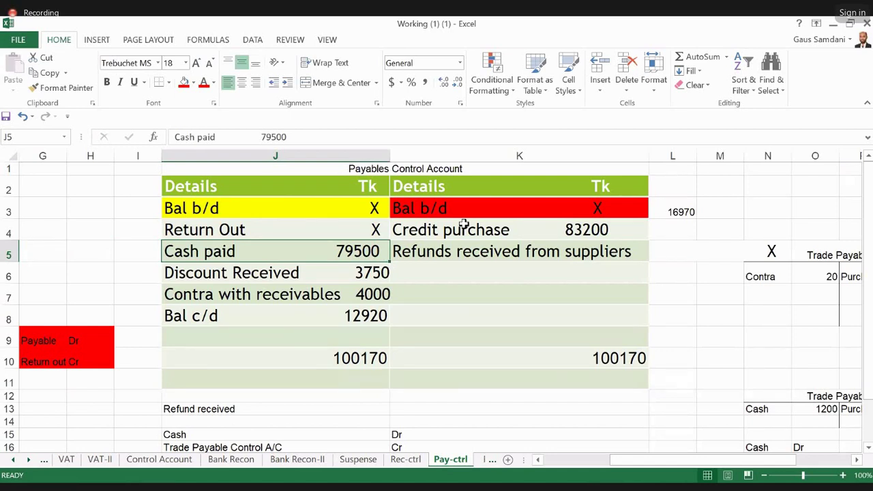
key("Right")
key("Up")
key("Down")
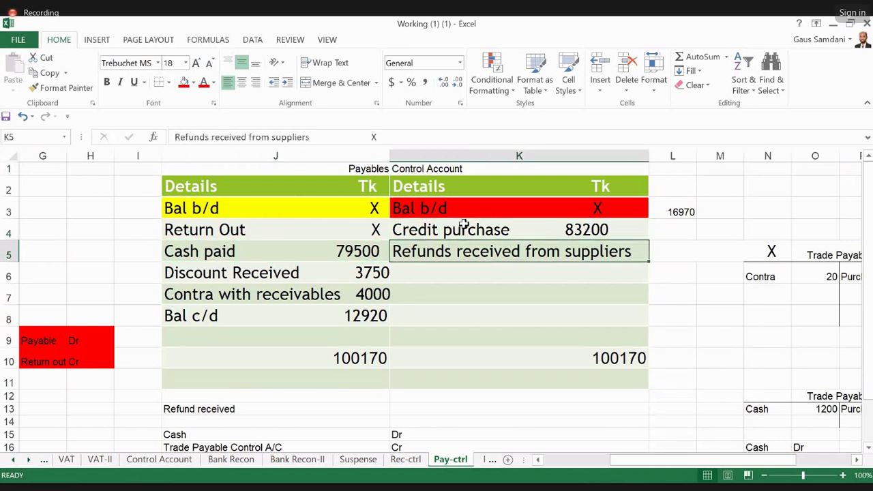
key("Left")
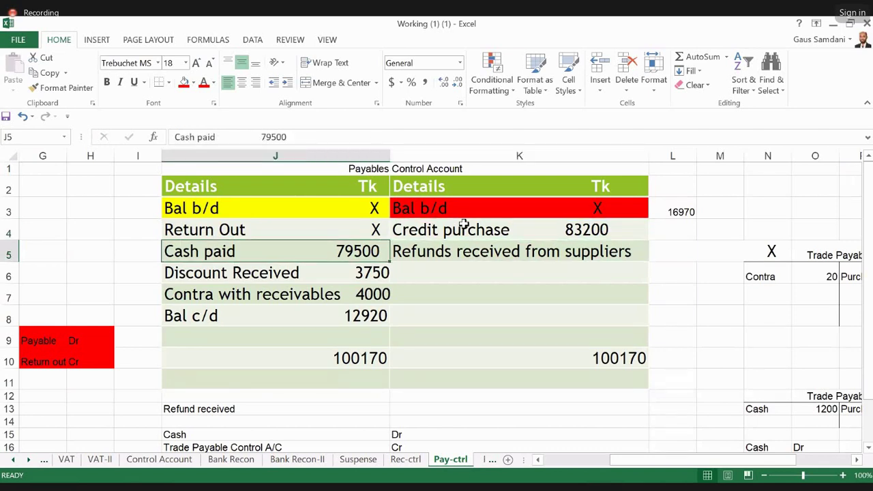
Go through the Discount Received, Contra with receivables and Bal c/d entries on the debit side.
key("Down")
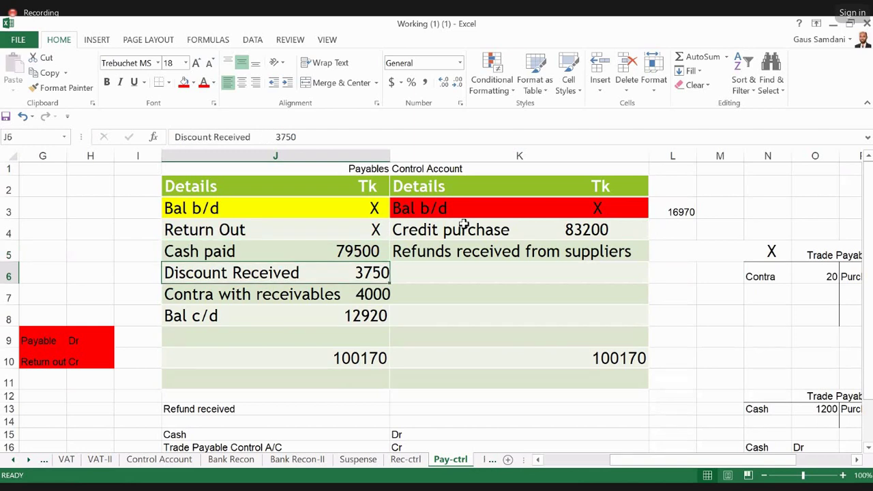
key("Left")
key("Right")
key("Down")
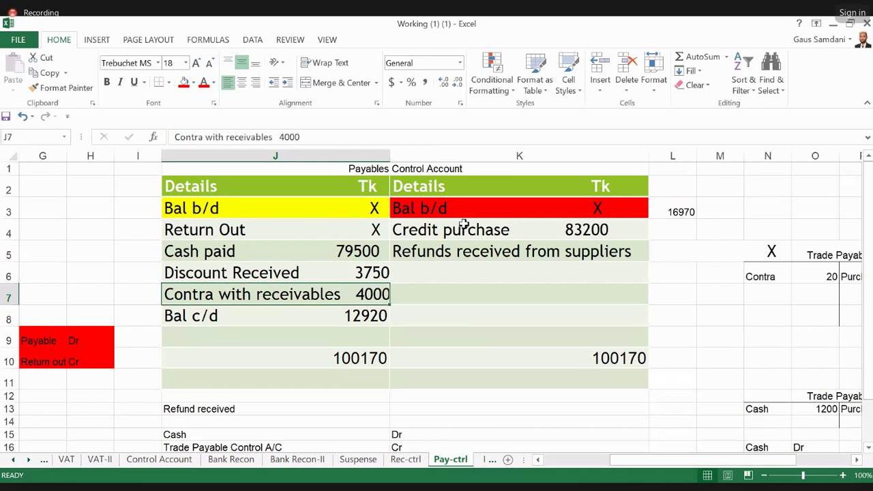
key("Up")
key("Up")
key("Up")
key("Up")
key("Down")
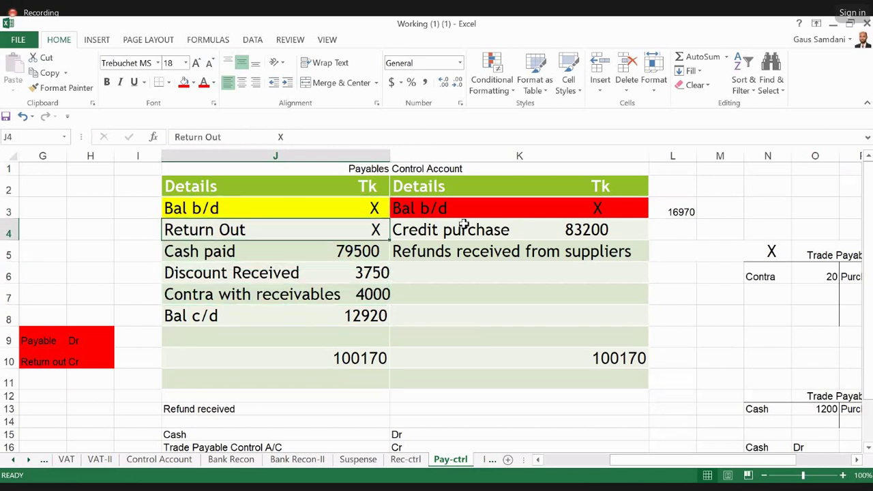
key("Down")
key("Down")
key("Down")
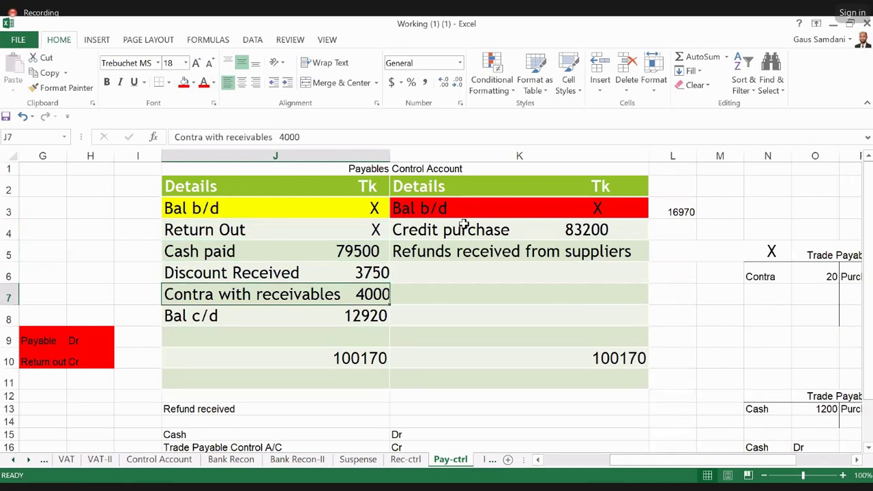
key("Down")
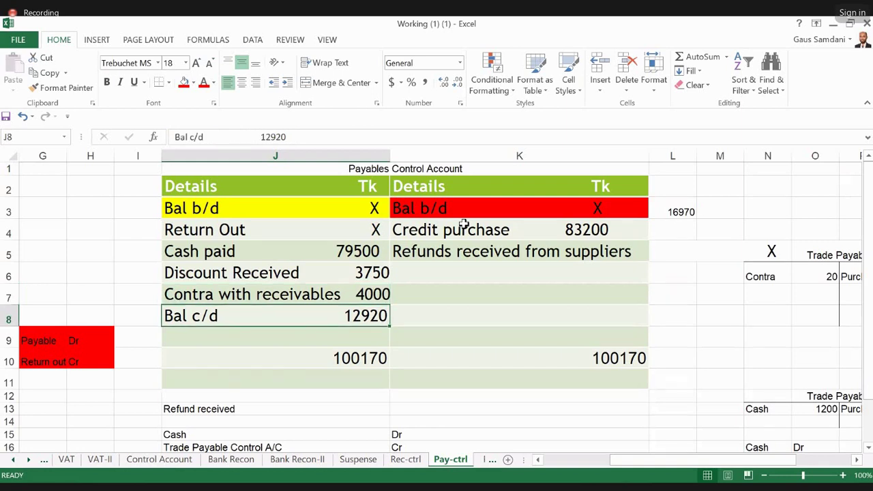
Check the debit entries against the account totals in cells J10 and K10.
key("Left")
key("Right")
key("Up")
key("Up")
key("Up")
key("Up")
key("Down")
key("Down")
key("Down")
key("Down")
key("Down")
key("Down")
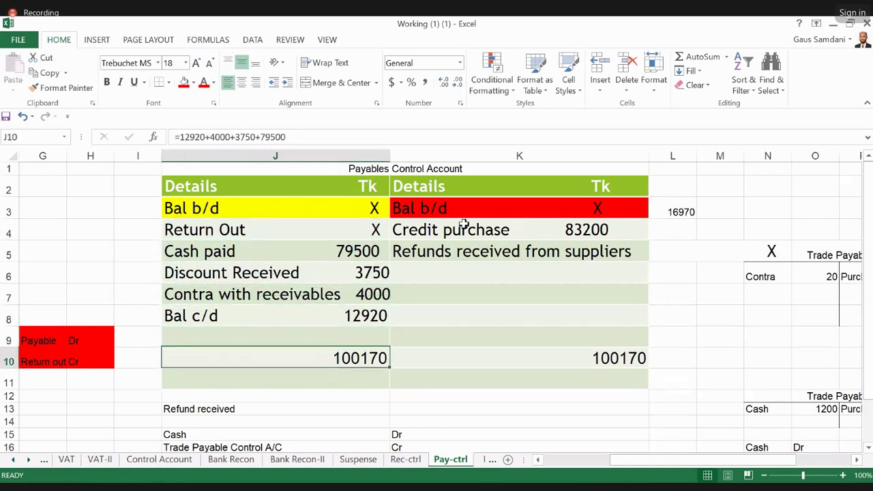
key("Right")
key("Right")
key("Left")
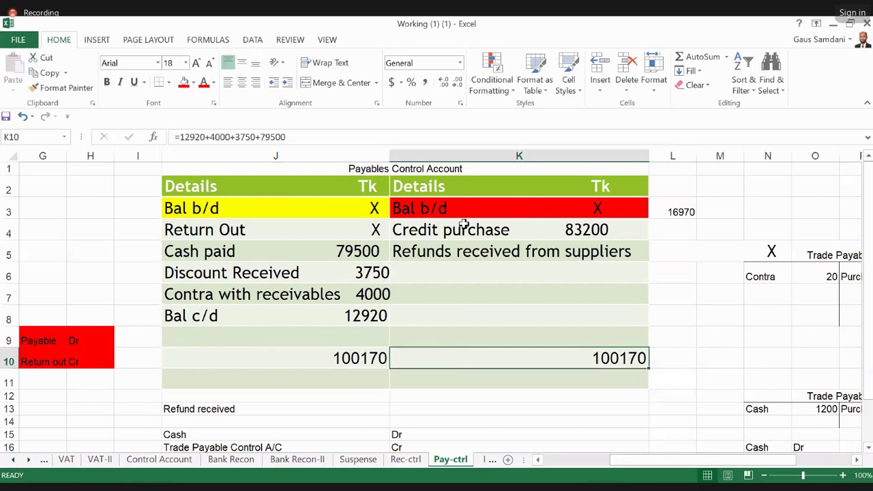
key("Left")
key("Right")
key("Right")
Review the credit-side entries for credit purchases, supplier refunds and the opening balance.
key("Up")
key("Up")
key("Up")
key("Up")
key("Up")
key("Up")
key("Left")
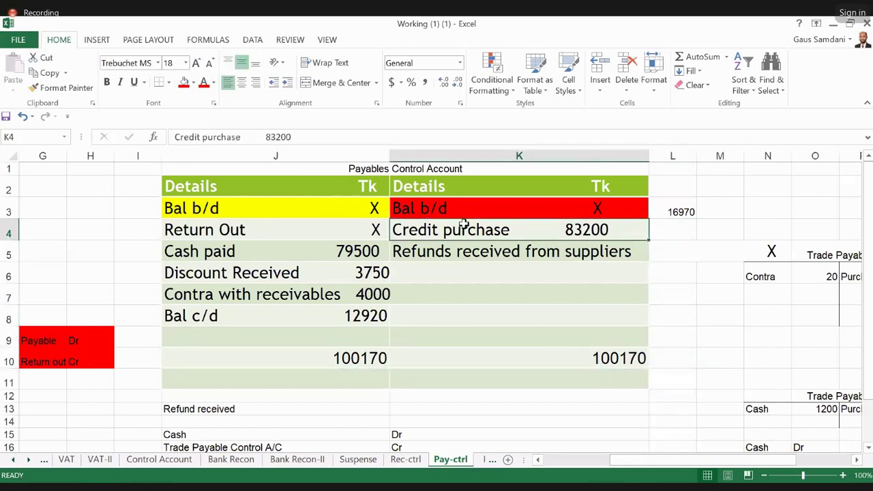
key("Down")
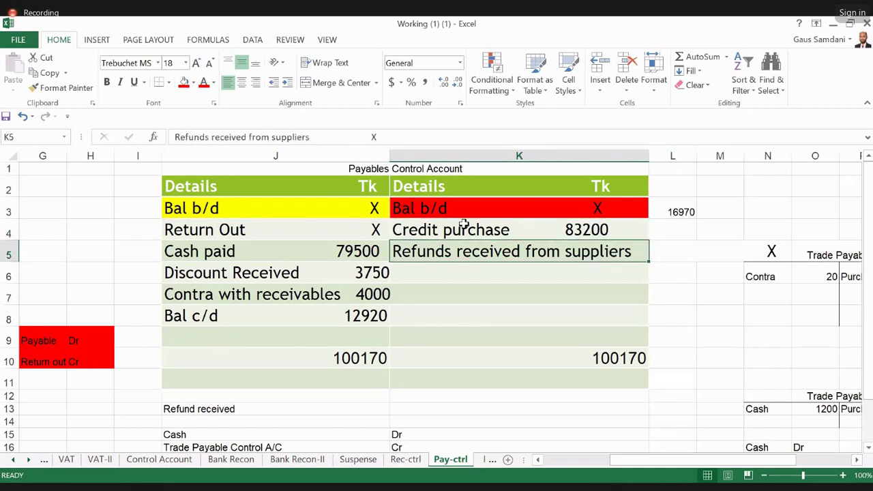
key("Up")
key("Up")
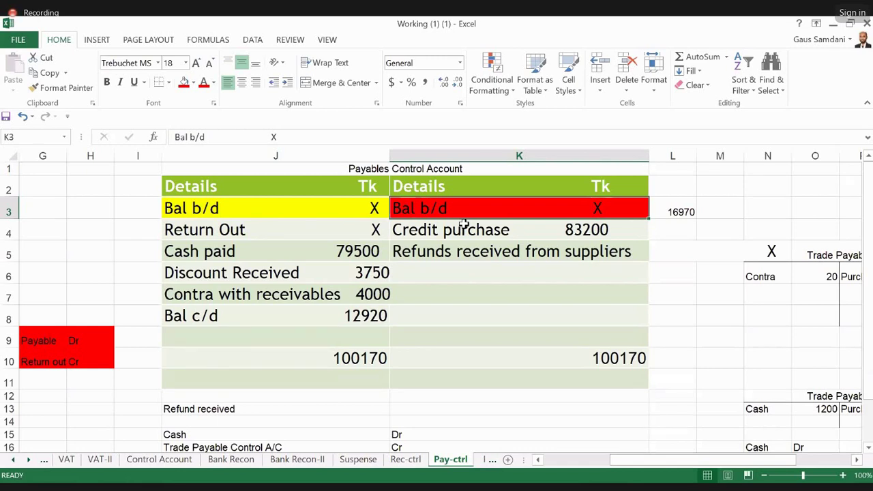
Examine the Refund received journal entry and the area below the payables control account.
key("Down")
key("Down")
key("Down")
key("Down")
key("Down")
key("Down")
key("Down")
key("Down")
key("Down")
key("Down")
key("Down")
key("Down")
key("Down")
key("Down")
key("Down")
key("Down")
key("Down")
key("Down")
key("Down")
key("Down")
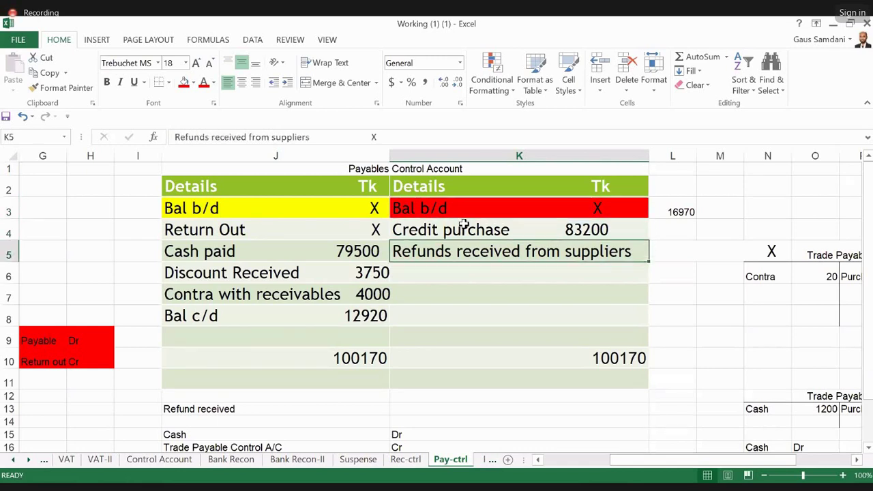
key("Down")
key("Down")
key("Left")
key("Left")
key("Left")
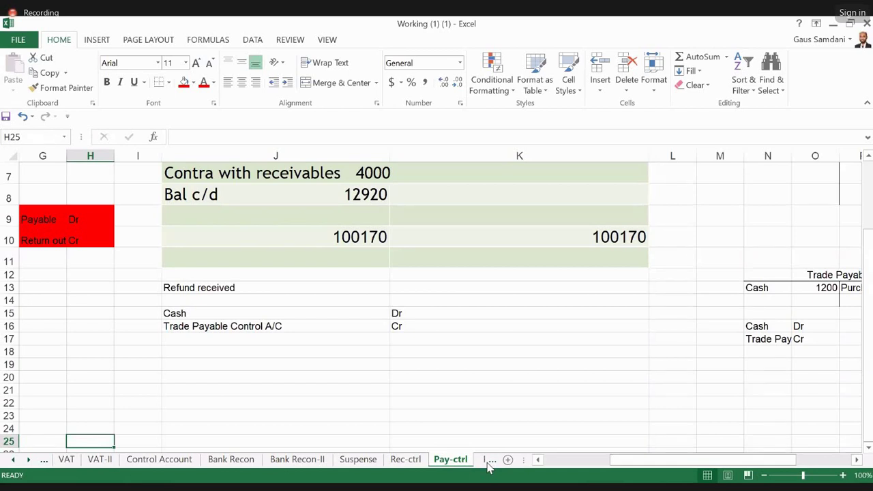
key("Down")
key("Down")
key("Down")
key("Down")
key("Down")
key("Right")
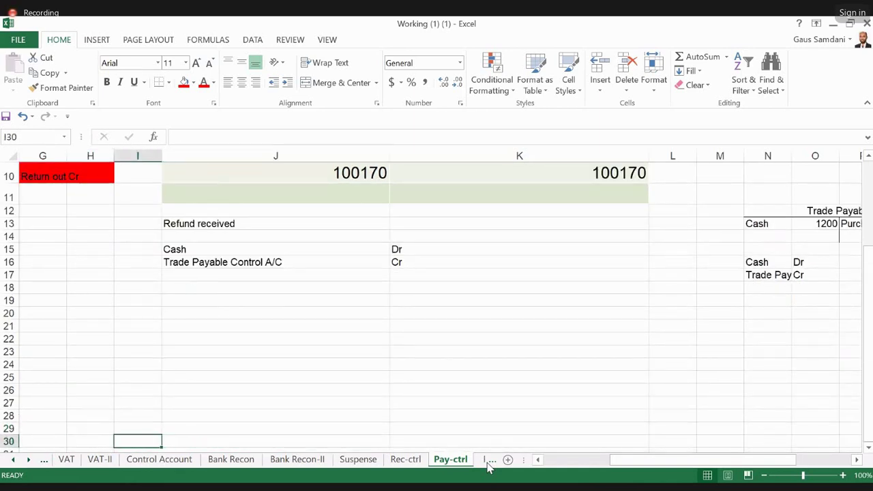
Below the refund journal, enter IQ in J20 with the value 2 beside it in K20.
key("Up")
key("Up")
key("Up")
key("Up")
key("Up")
key("Right")
key("Up")
key("Up")
key("Up")
key("Up")
key("Up")
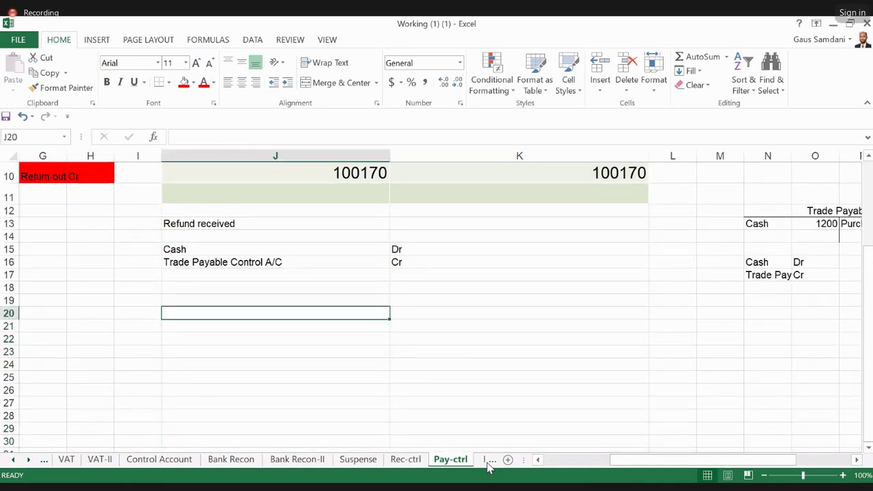
type("IQ")
key("Right")
type("2")
key("Return")
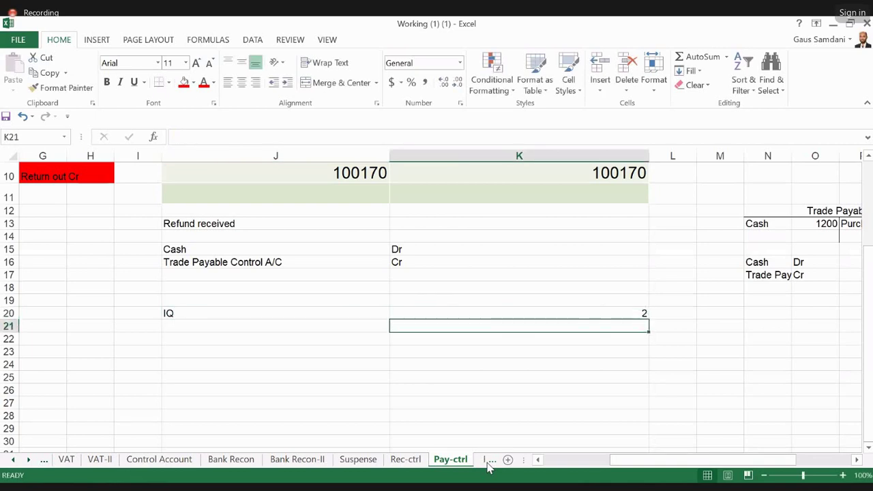
Add the labels RL in J22 and Control Account in J23.
key("Left")
key("Down")
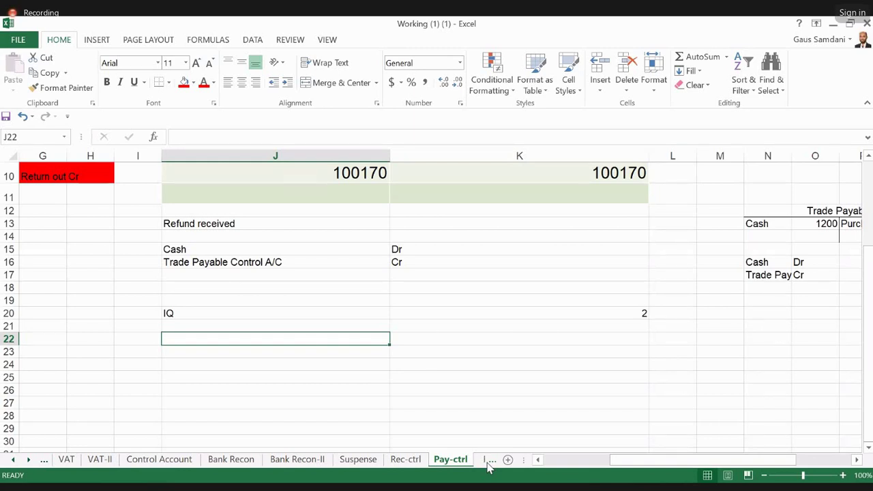
type("RL")
key("Tab")
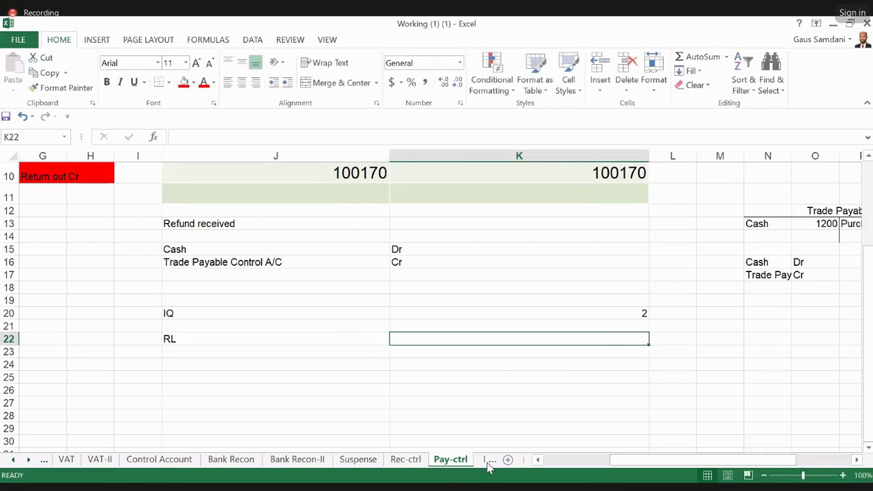
key("Return")
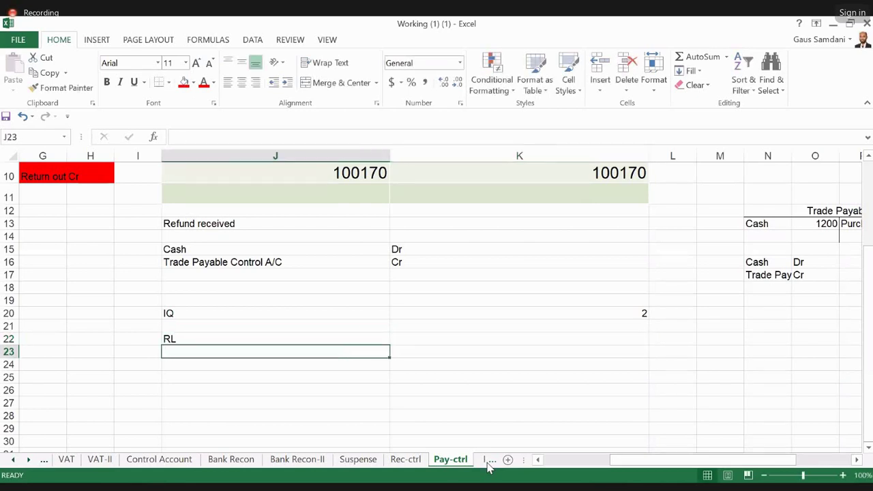
type("CA")
key("BackSpace")
type("o")
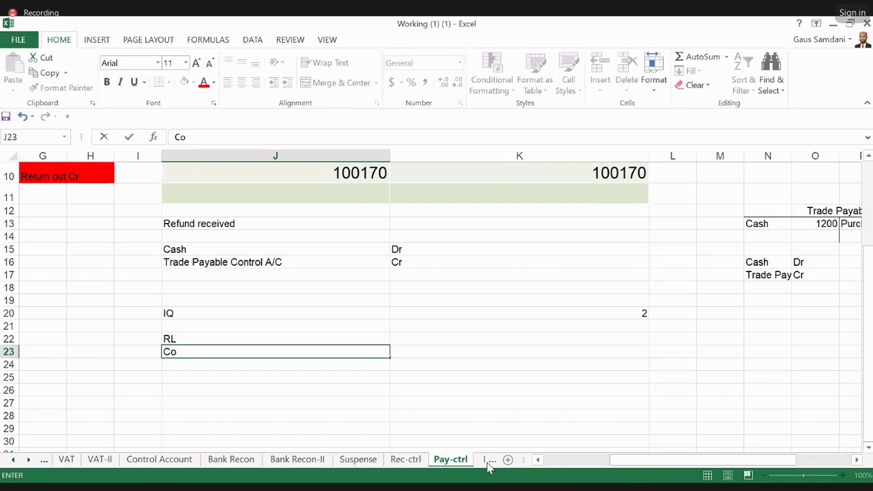
type("ntrol Account")
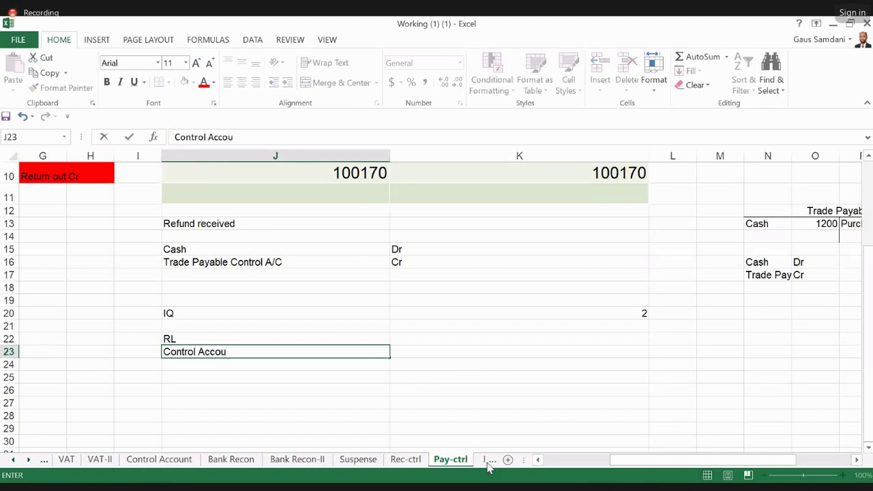
key("Return")
key("Up")
key("Up")
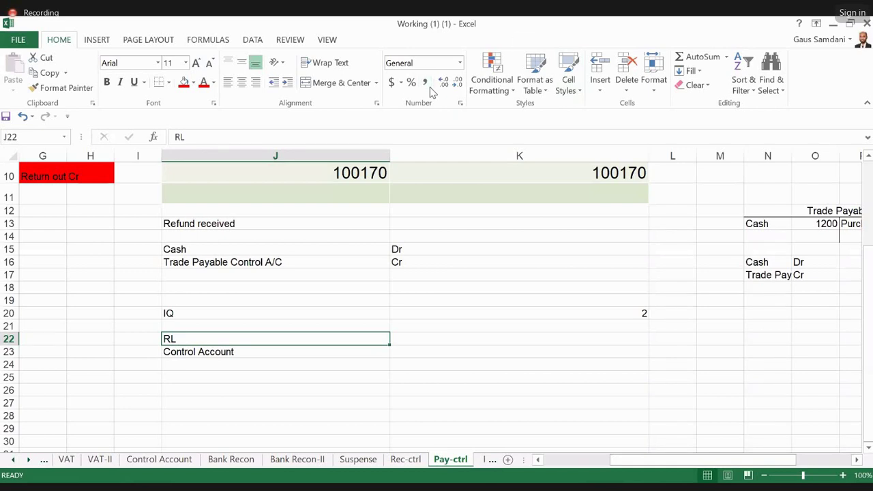
Switch to the Chapter 6 PowerPoint deck and review slides 2 to 6 on control accounts and personal accounts.
key("alt+Tab")
left_click(88, 245)
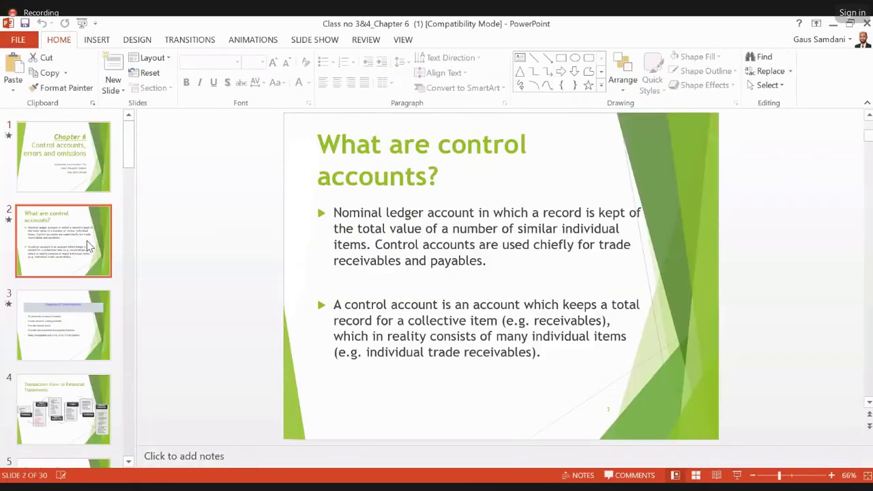
key("Down")
key("Down")
key("Down")
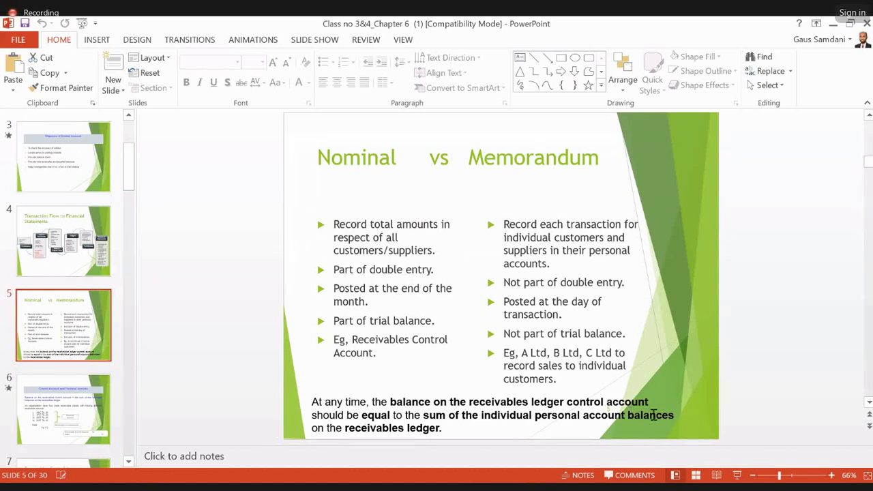
left_click(41, 426)
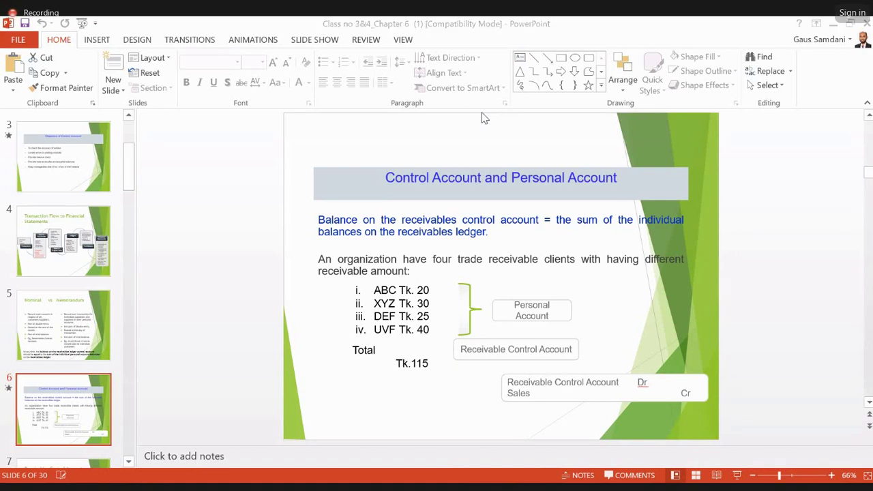
Return to the Excel workbook and enter "800 taka more" beside RL and "lower by 800 taka" beside Control Account.
key("alt+Tab")
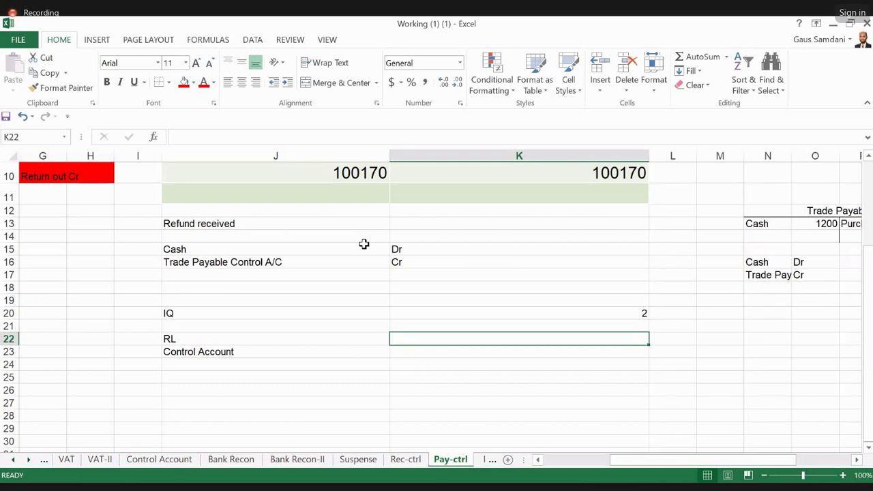
type("800")
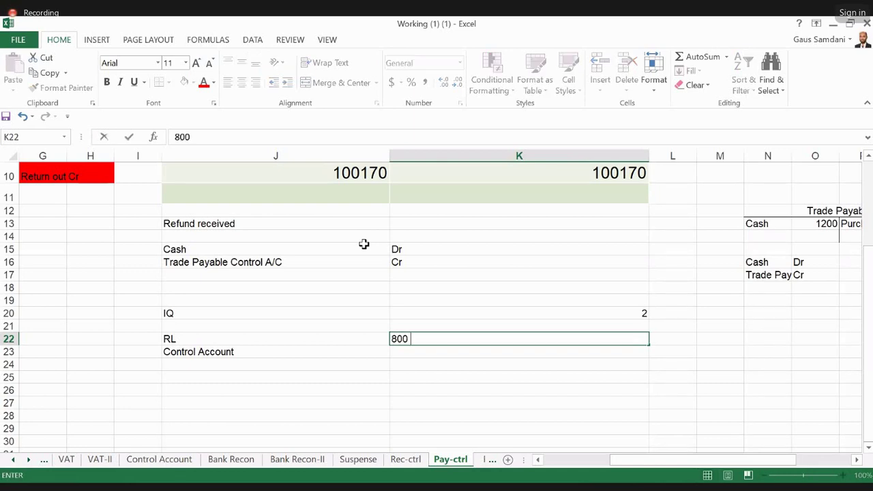
type(" taka more")
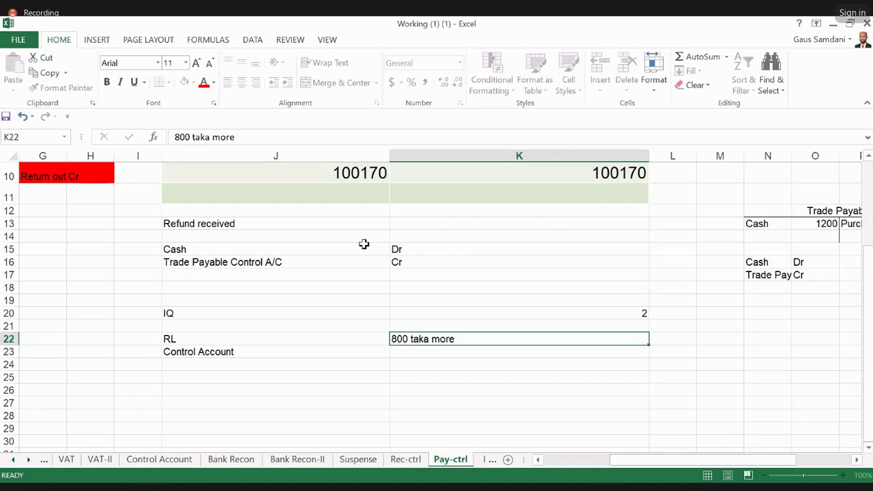
key("Return")
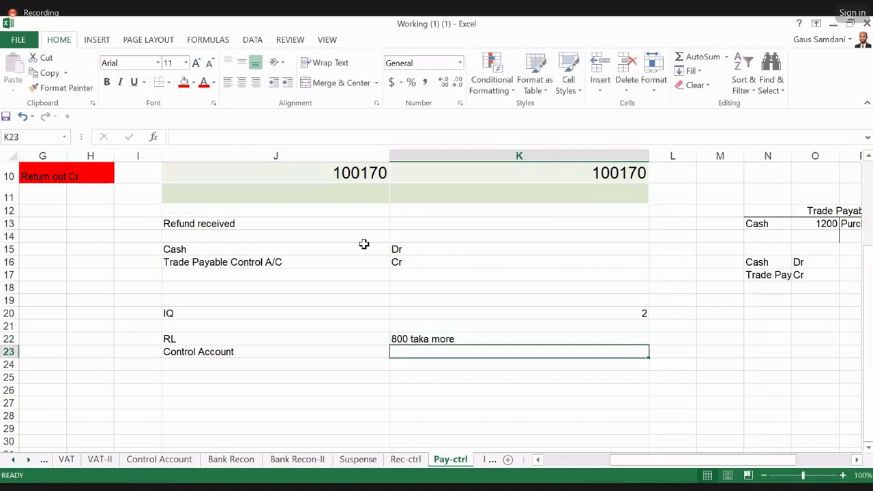
key("Left")
key("Right")
type("lowe")
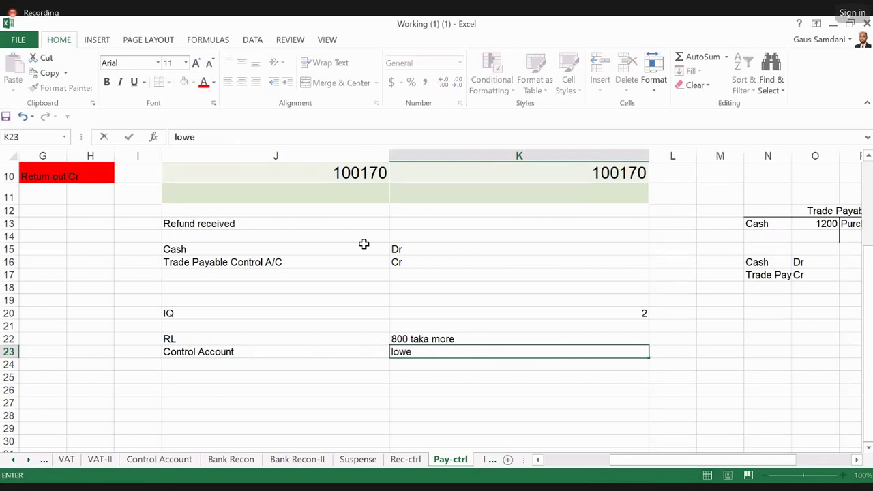
type("r by 800 taka")
key("Return")
Write the posting flow note "Txn>SDB>Posting" in cell J25.
key("Left")
key("Left")
key("Down")
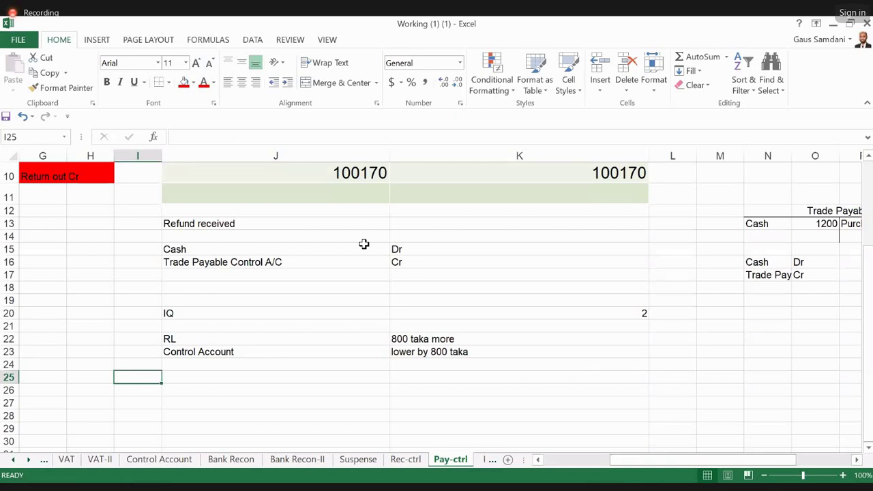
key("Right")
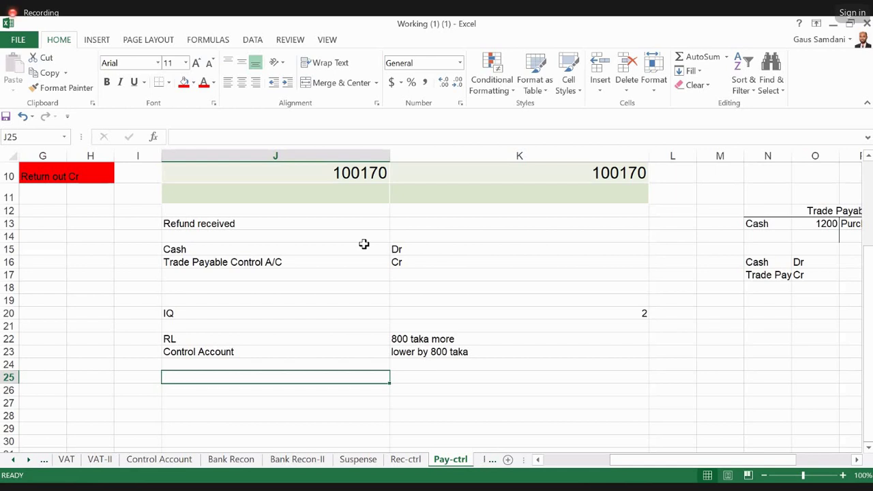
key("Left")
key("Right")
type("Txn")
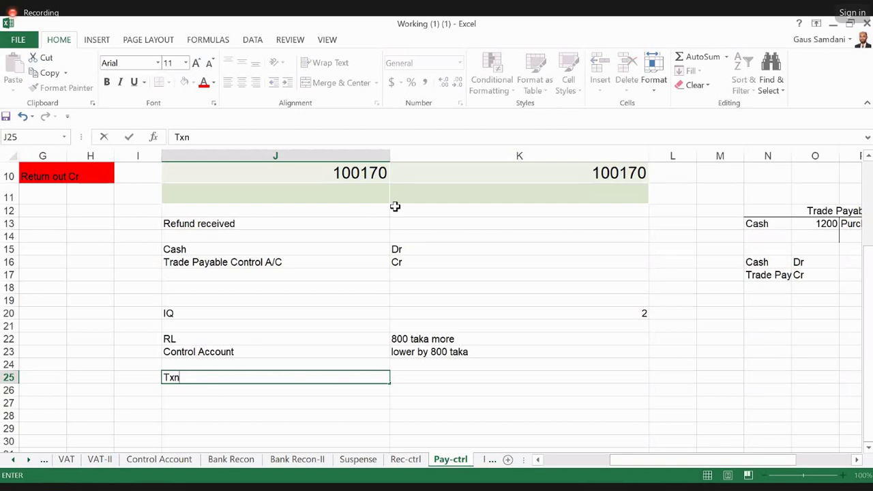
type(">SDB>Posting")
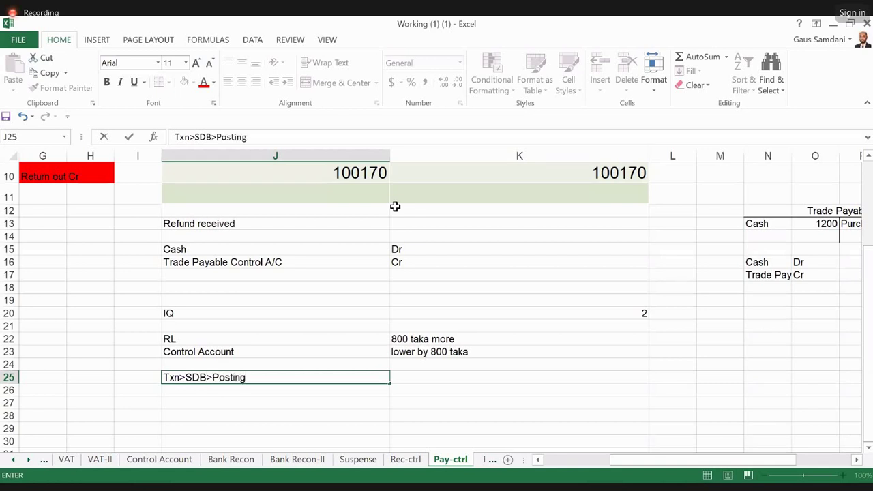
Record the debit line "Rec Cntl Dr" in K25 beside the posting flow note.
key("Tab")
type("R")
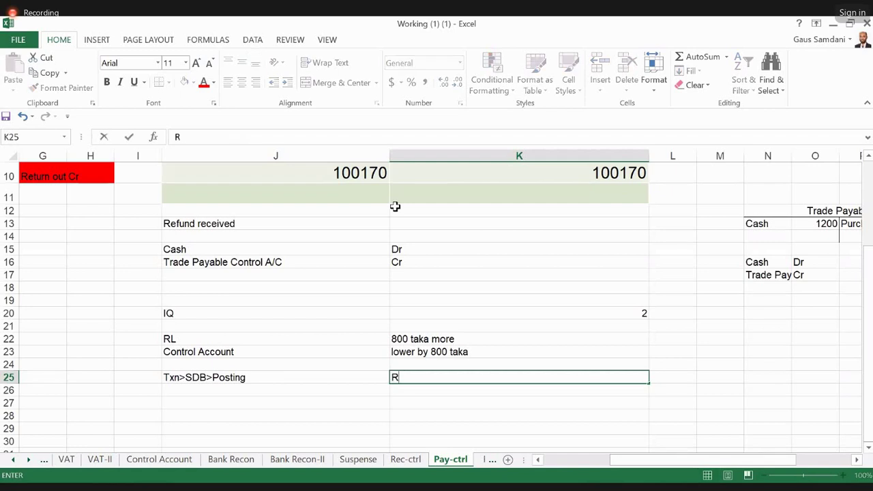
type("ec Cntl De")
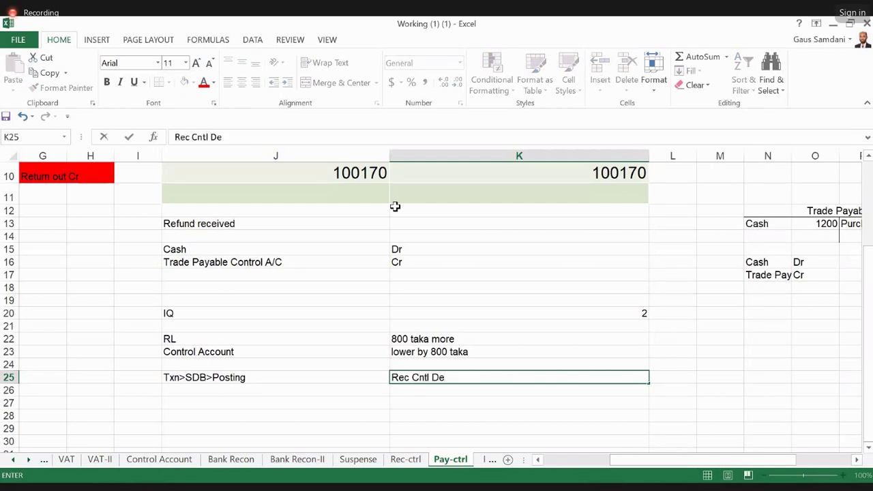
key("BackSpace")
type("r")
key("Return")
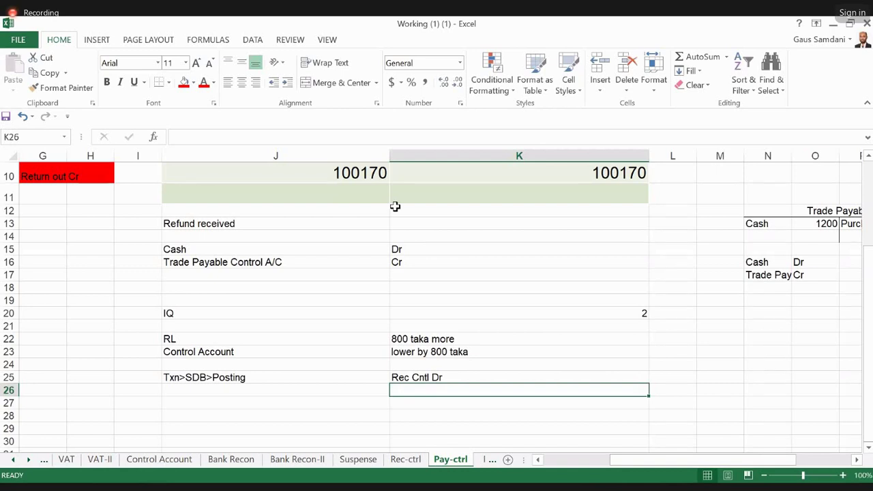
Record the credit line "Sales Cr" in K26 under the debit line.
type("Sales")
key("Tab")
key("Left")
key("F2")
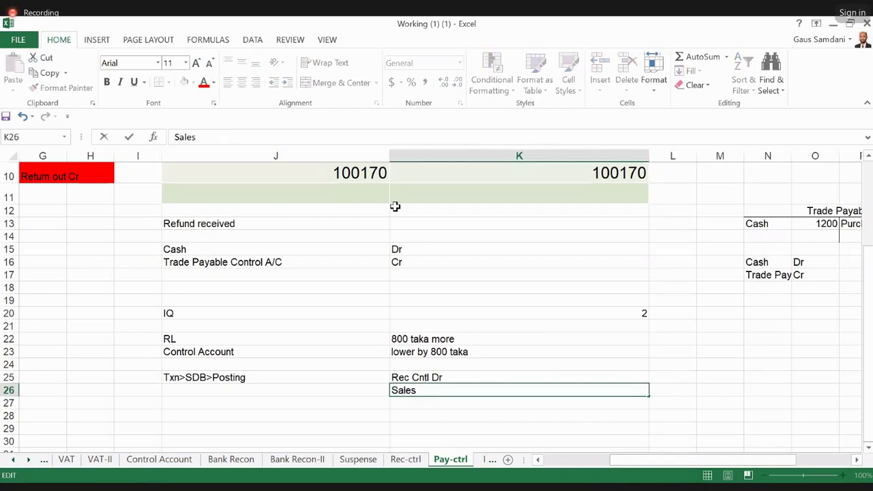
type("Cr")
key("Return")
Go over the posting flow note in J25 and its debit and credit lines in K25 and K26.
key("Left")
key("Left")
key("Right")
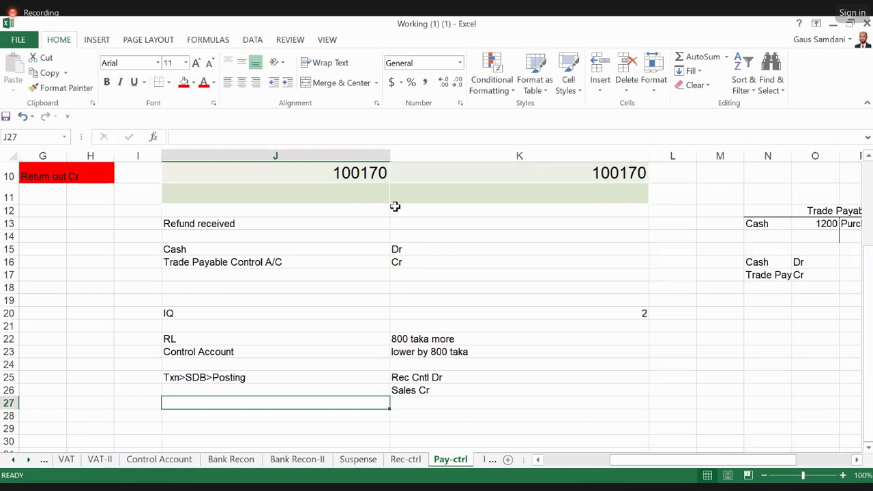
key("Up")
key("Up")
key("Down")
key("Down")
key("Up")
key("Up")
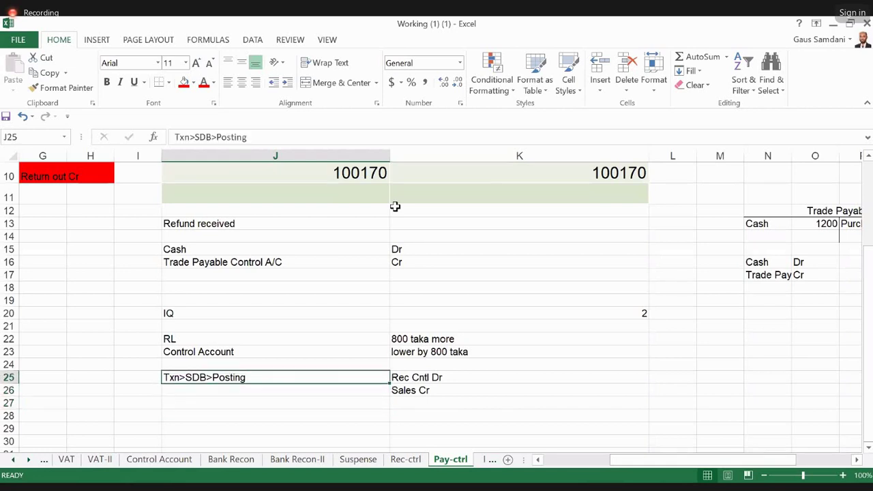
key("Right")
key("Left")
key("Right")
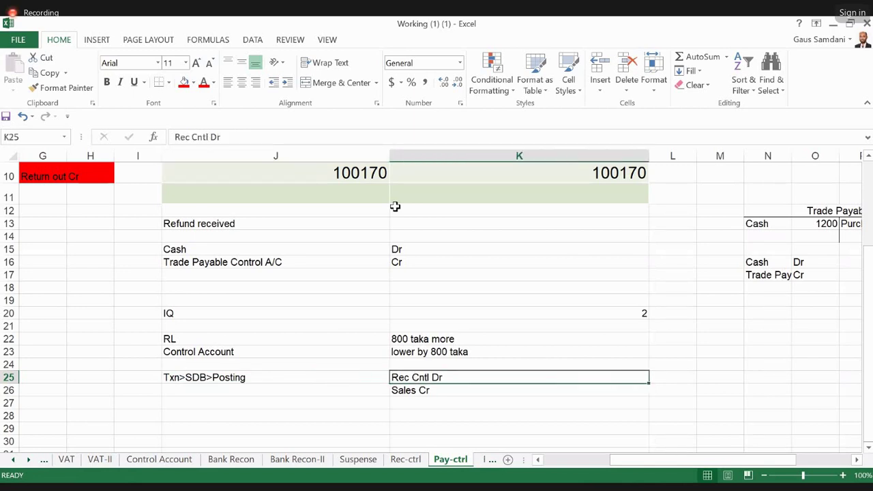
key("Down")
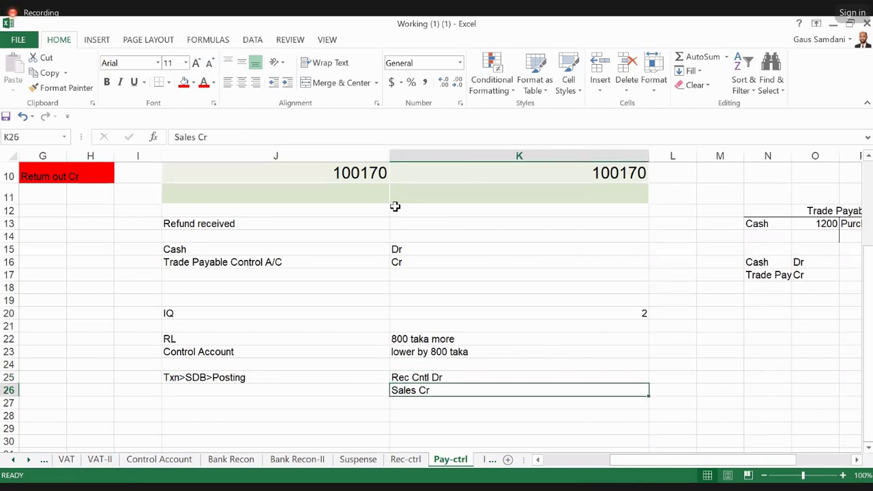
Enter "lower by 800" in L25 beside the debit line and copy it to L26 for the Sales line.
key("Up")
key("Right")
key("Right")
key("Left")
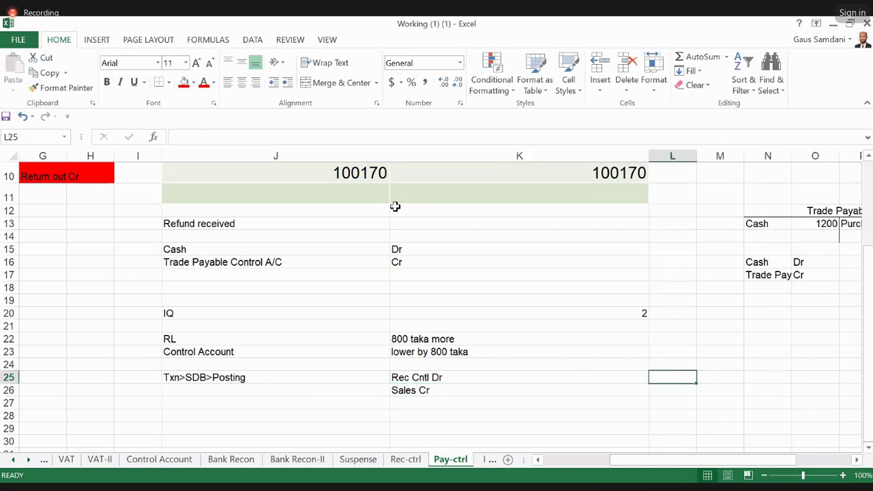
type("lower")
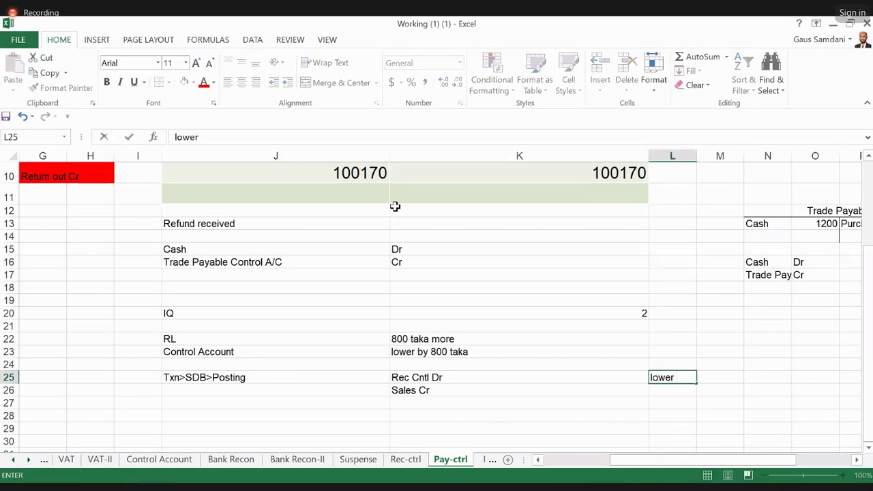
type(" by 800")
key("Return")
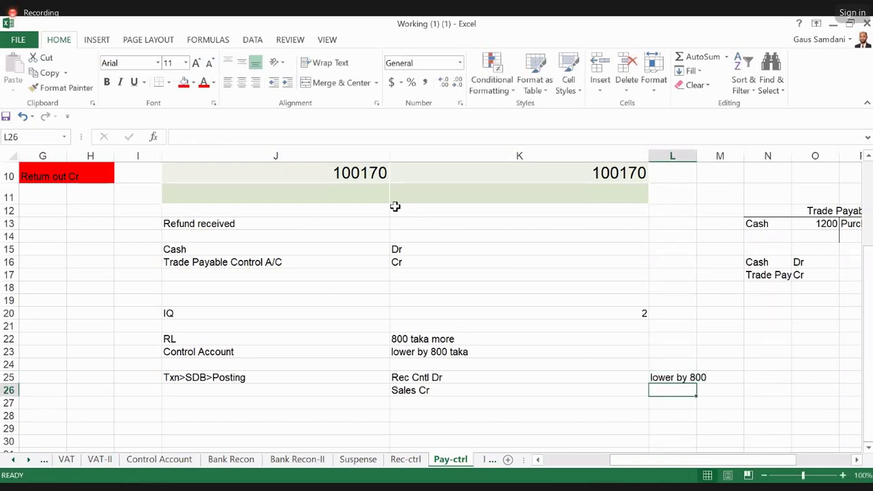
key("Up")
key("ctrl+c")
key("Down")
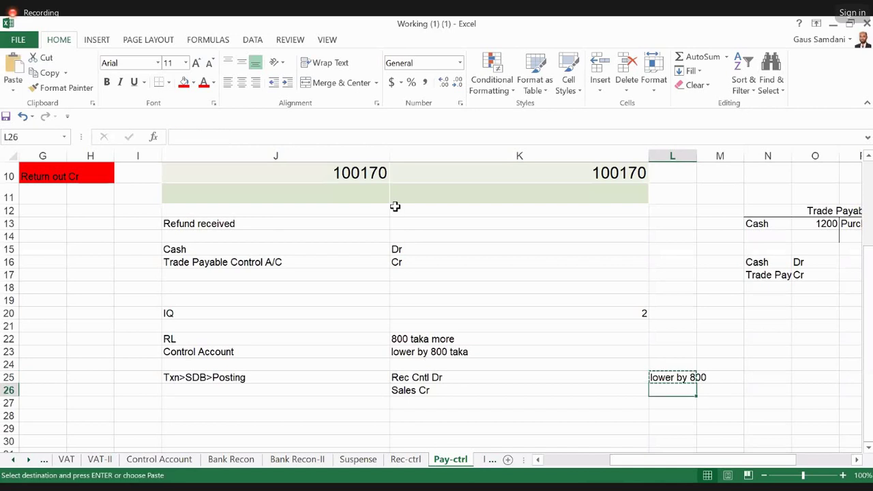
key("ctrl+v")
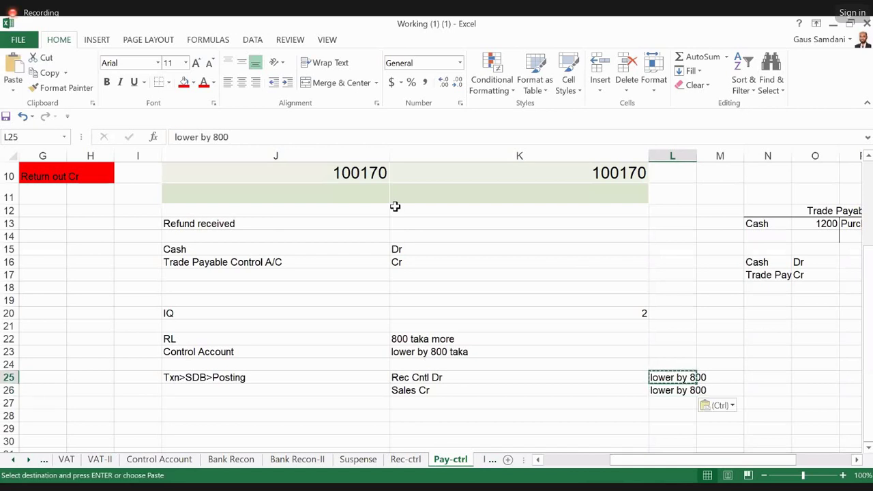
Point out the posting flow note, and select the Rec Cntl Dr line together with its note in K25:L25.
key("Left")
key("Left")
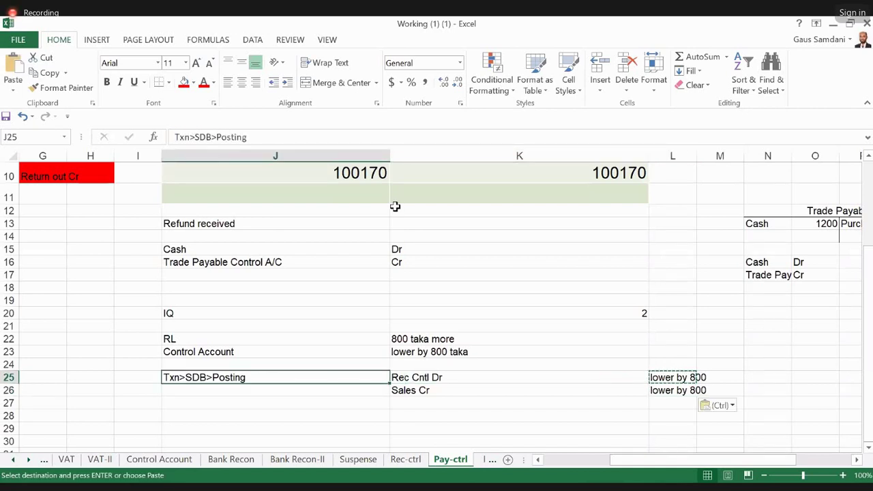
key("Right")
key("shift+Right")
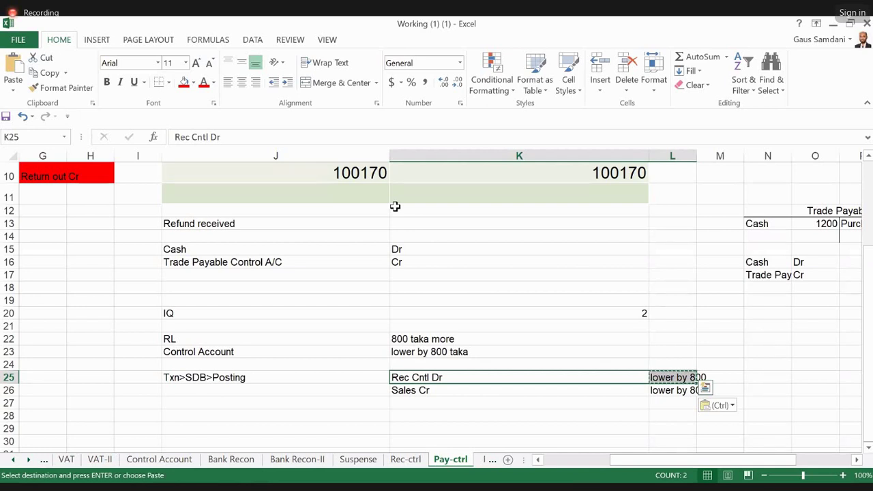
Go over the RL and Control Account lines in J22:J23 and their 800 taka notes.
key("shift+Left")
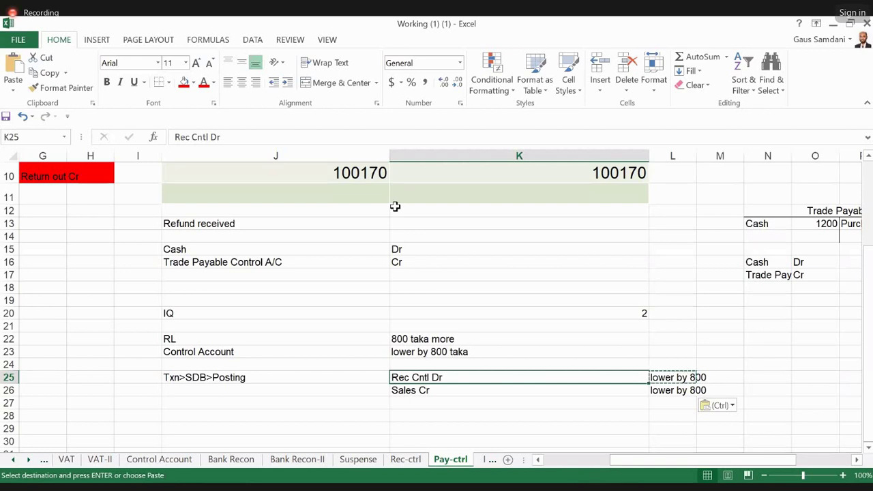
key("Up")
key("Up")
key("Left")
key("Up")
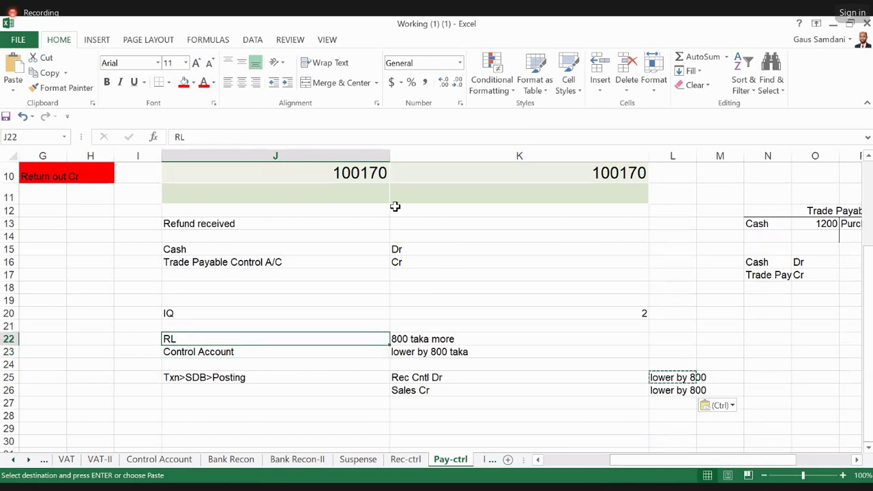
key("Down")
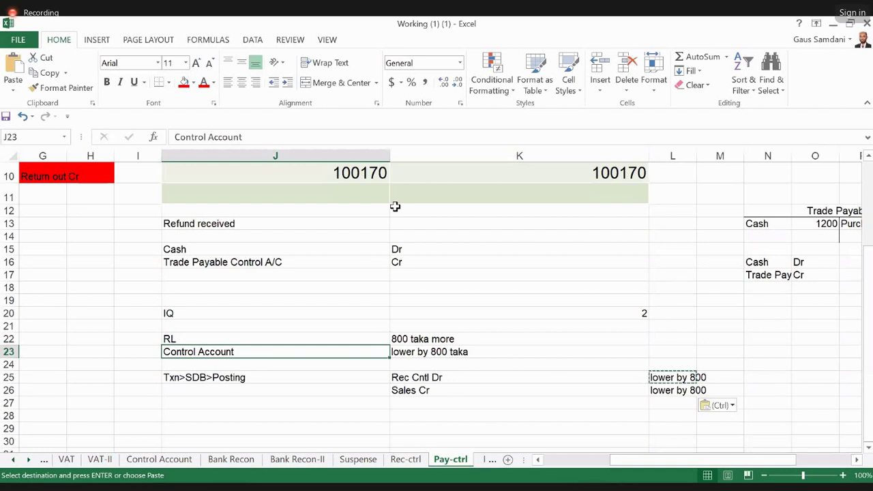
key("Right")
key("Left")
key("Up")
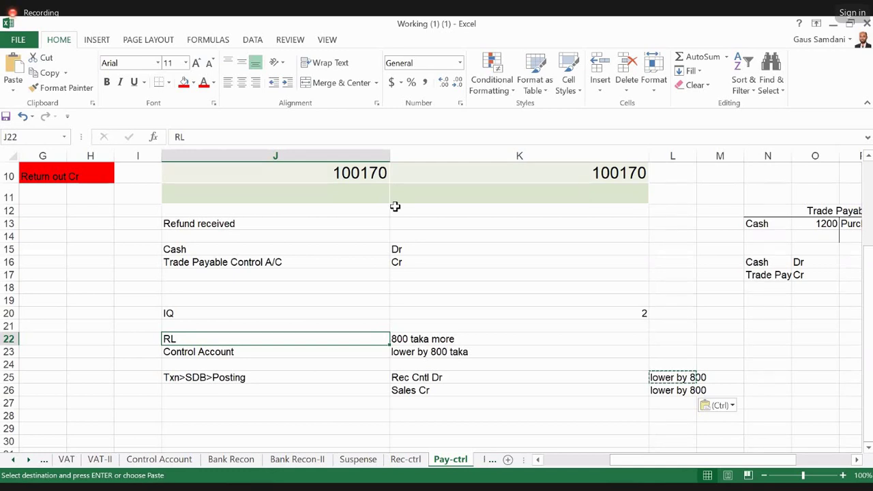
Label the first case "A" in I22 and fill the block I22:L26 with dark olive green.
key("Left")
type("A")
key("shift+Right")
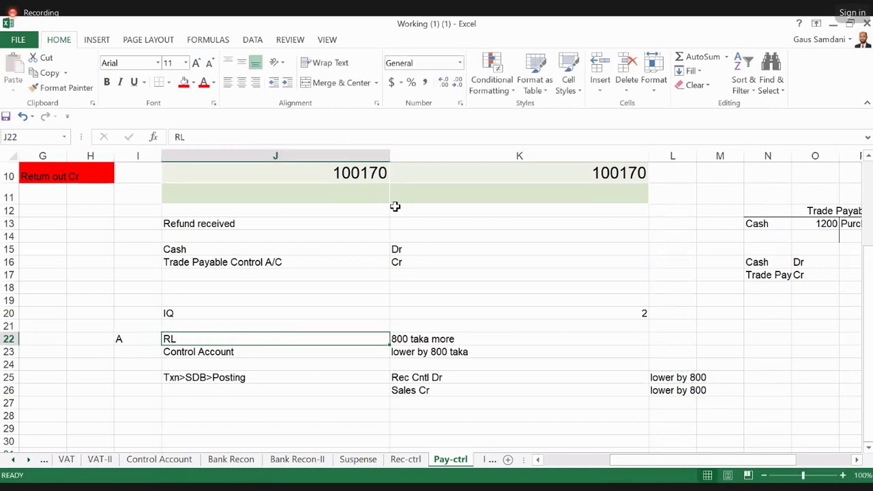
key("shift+Right")
key("shift+Right")
key("shift+Down")
key("shift+Down")
key("shift+Down")
key("shift+Down")
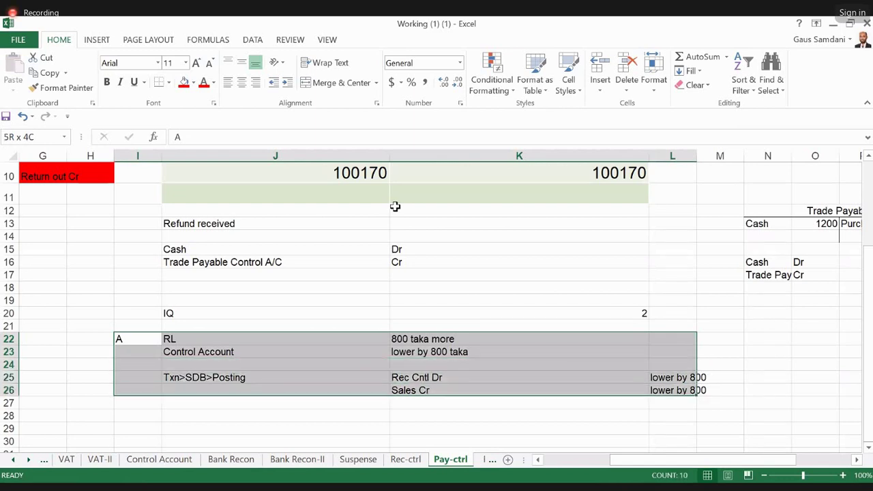
left_click(193, 82)
left_click(248, 152)
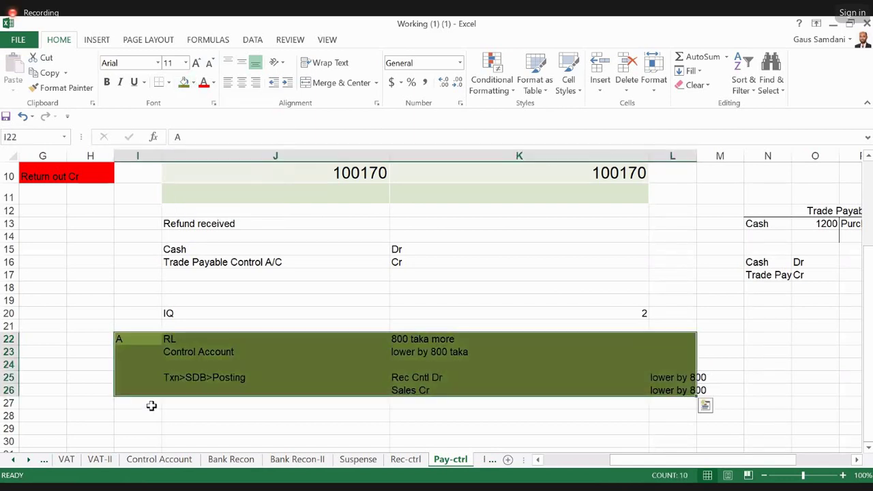
Start a second case below the green block with "B" in I28 and "Nominal Ledger>>" in J28.
left_click(139, 419)
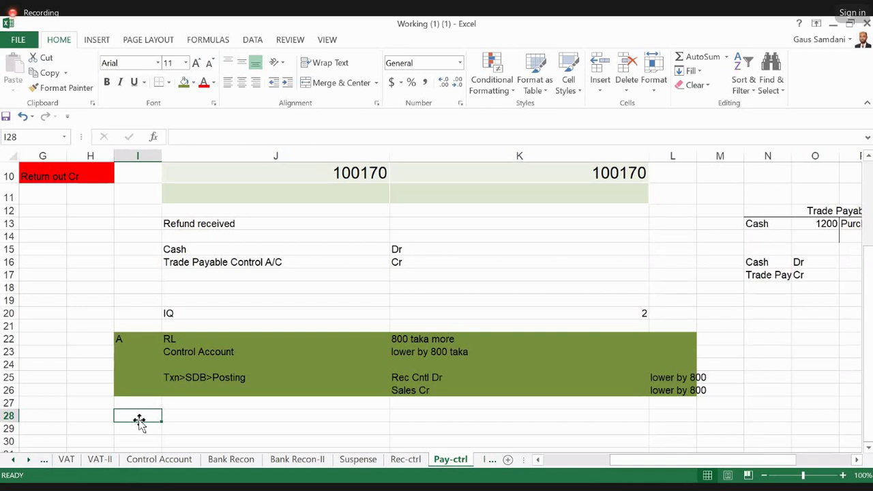
type("B")
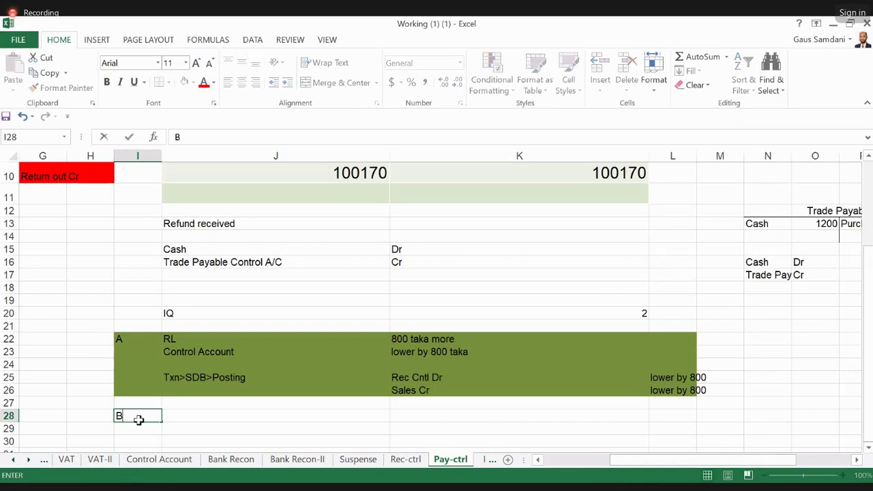
key("Tab")
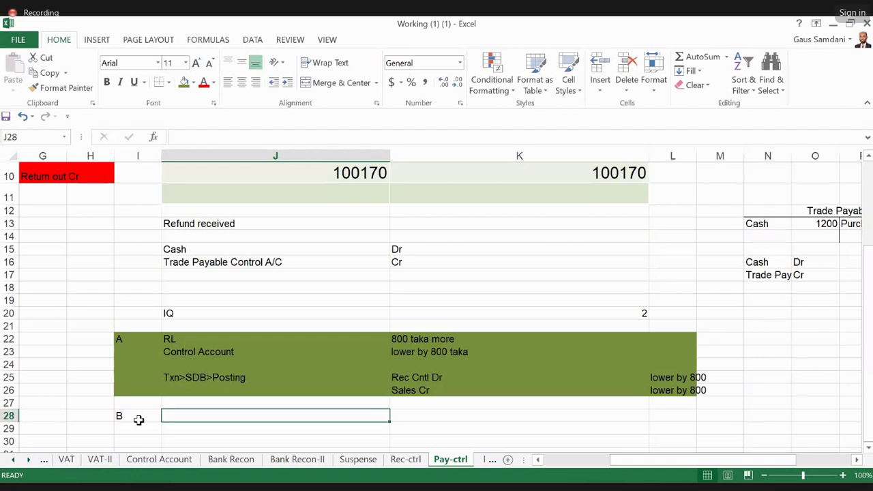
type("Nominal")
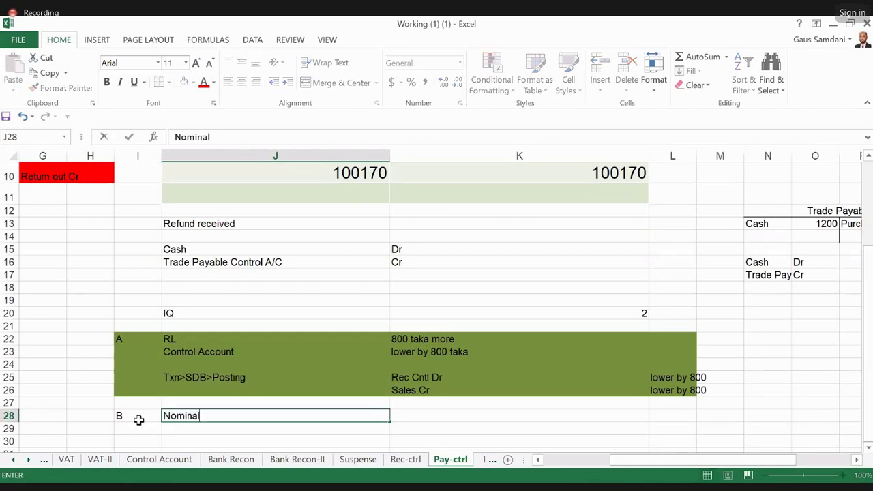
type(" Ledger>>")
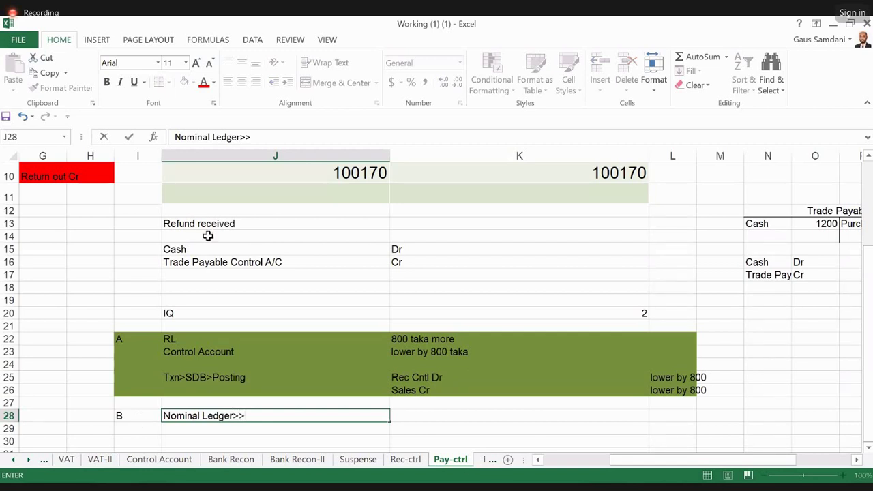
Switch to the PowerPoint presentation to view the Control Account and Personal Account slide.
key("alt+Tab")
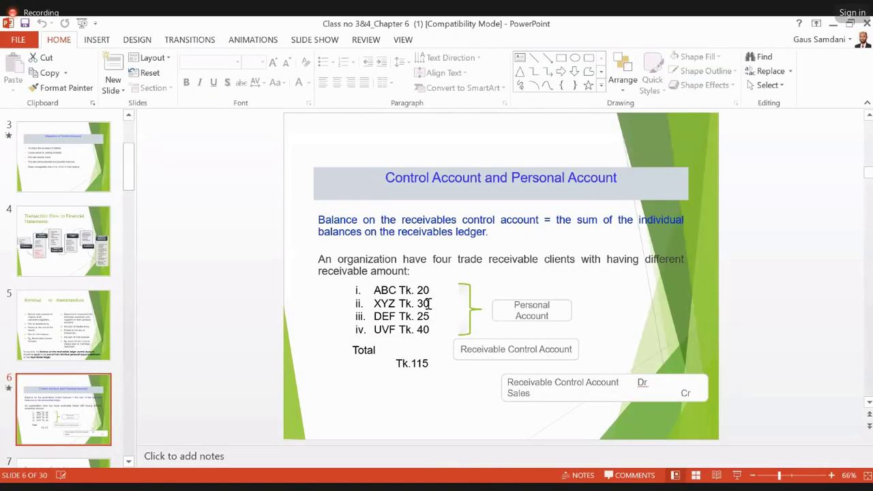
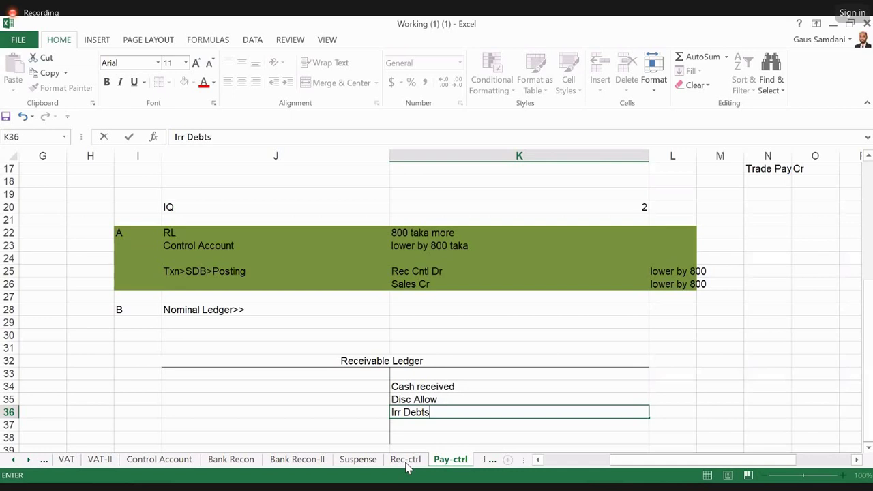
View the Receivable Control Account on the Rec-ctrl sheet and go to the start of the Control Account sheet.
left_click(407, 464)
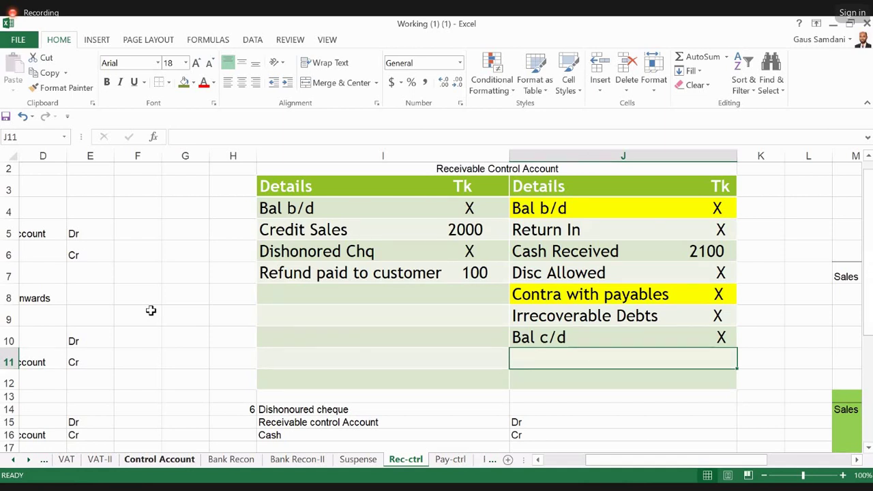
key("ctrl+Page_Up")
key("ctrl+Page_Up")
key("ctrl+Page_Up")
key("ctrl+Page_Up")
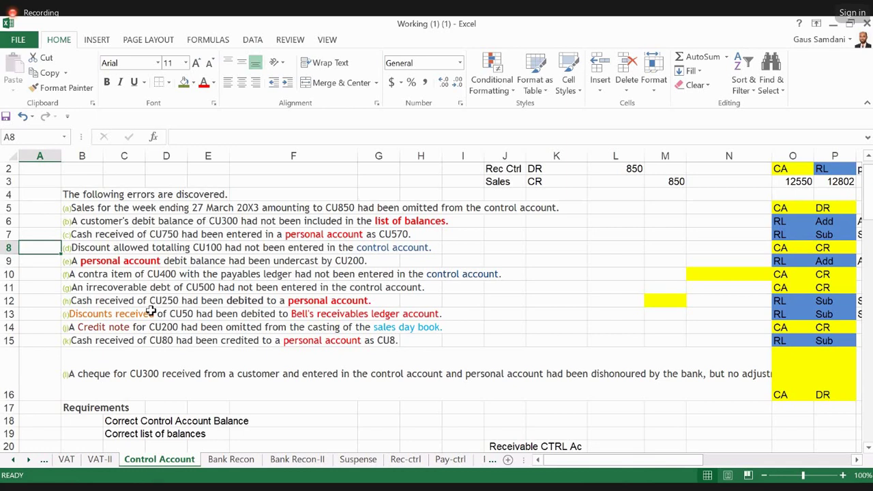
key("ctrl+Home")
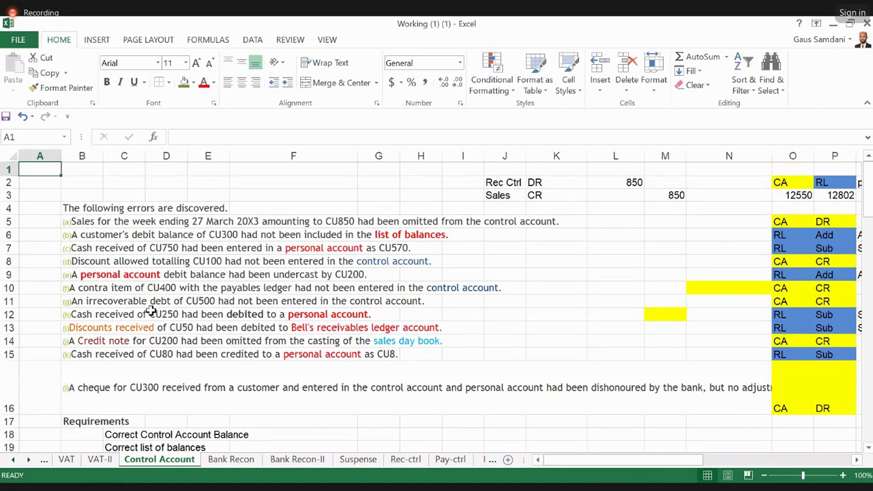
Look across the Control Account sheet and examine the CA and RL headings in O2:P2.
key("Right")
key("Right")
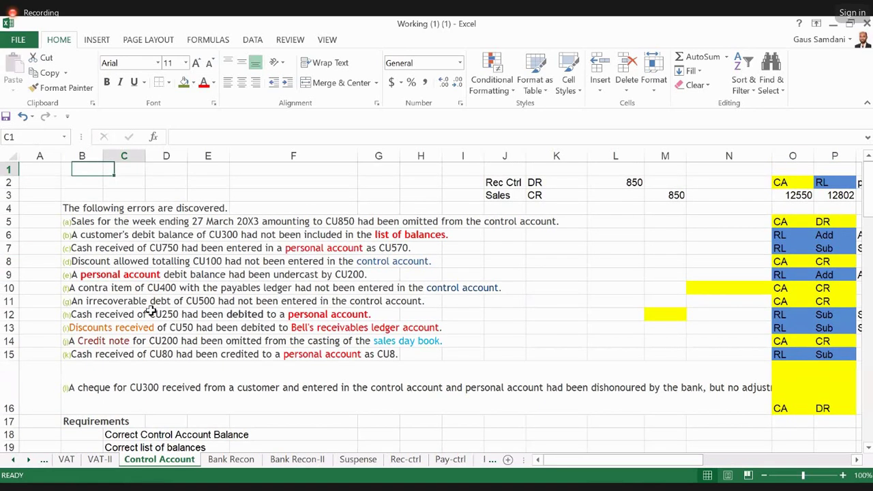
key("Right")
key("Right")
key("Right")
key("Right")
key("Right")
key("Right")
key("Right")
key("Right")
key("Right")
key("Right")
key("Right")
key("Right")
key("Right")
key("Right")
key("Right")
key("Right")
key("Right")
key("Right")
key("Right")
key("Right")
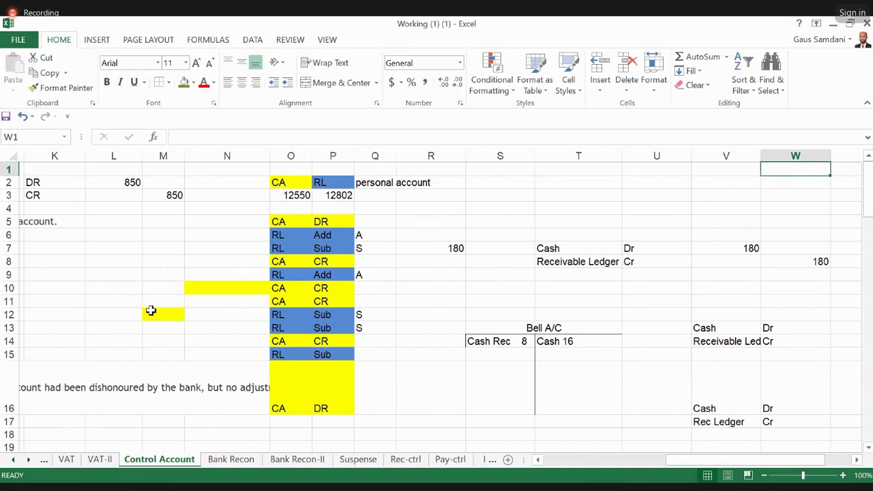
key("Home")
key("Right")
key("Right")
key("Right")
key("Right")
key("Right")
key("Right")
key("Right")
key("Right")
key("Right")
key("Right")
key("Right")
key("Right")
key("Right")
key("Right")
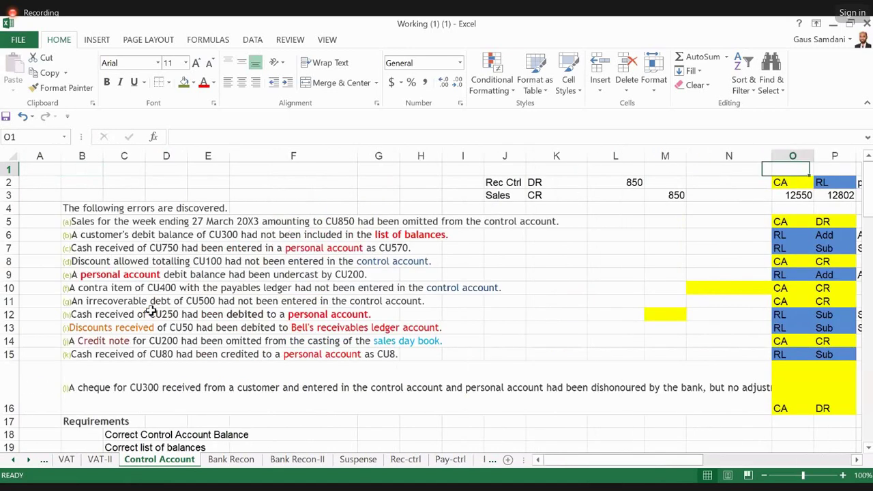
key("Right")
key("Down")
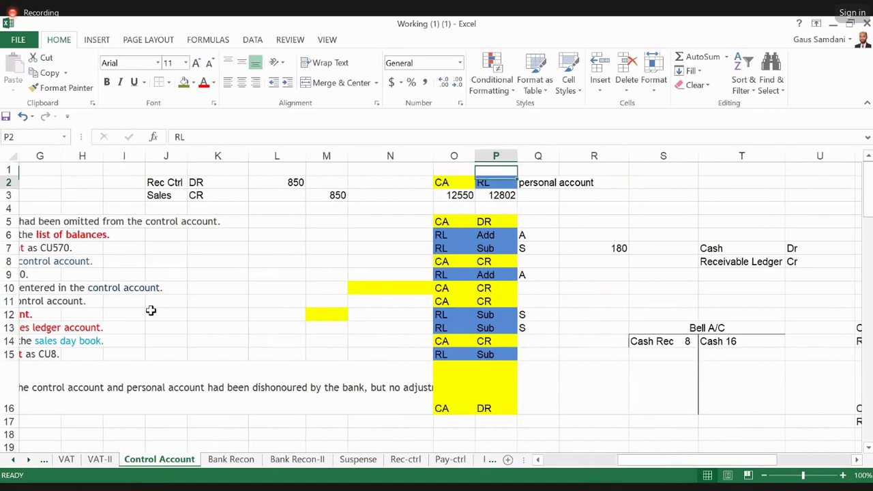
key("Left")
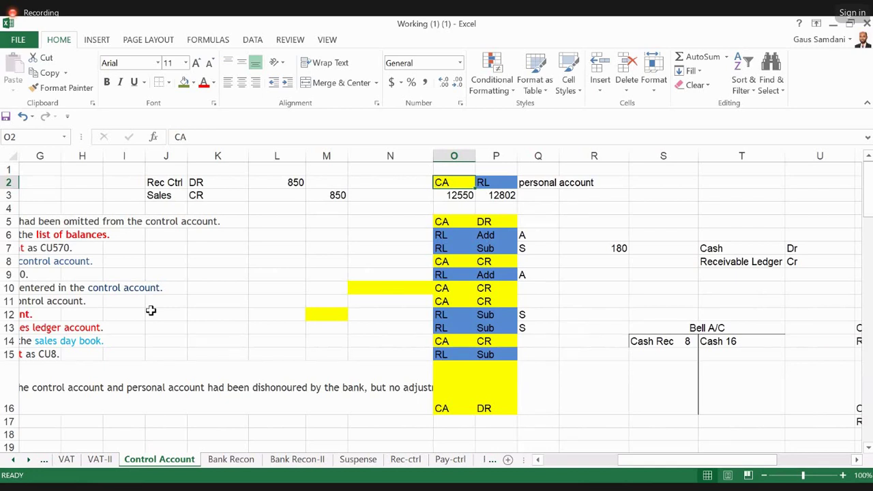
Fill the RL personal account block P2:R3 with light blue and point out its balance.
key("Right")
left_click(504, 196, "shift")
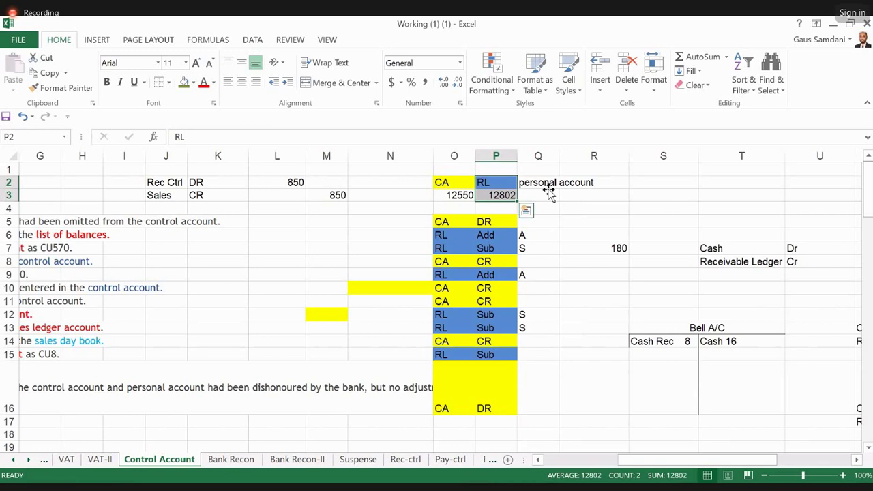
key("shift+Right")
key("shift+Right")
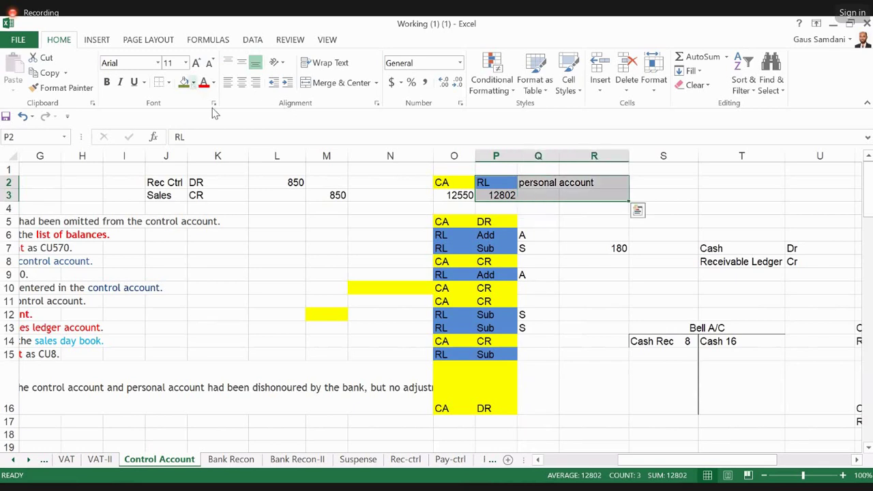
left_click(193, 82)
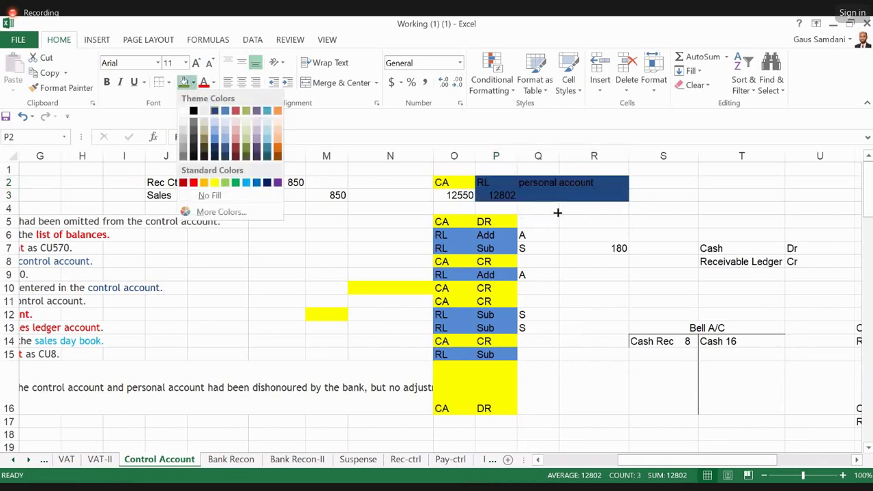
left_click_drag(487, 182, 494, 196)
left_click(494, 196)
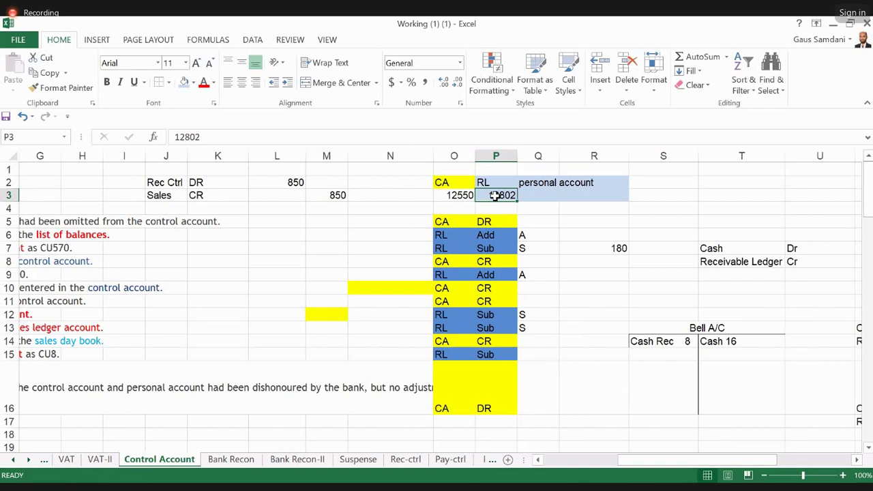
Enter "nominal ledger" in N2 beside the CA heading.
left_click_drag(443, 183, 458, 195)
key("Left")
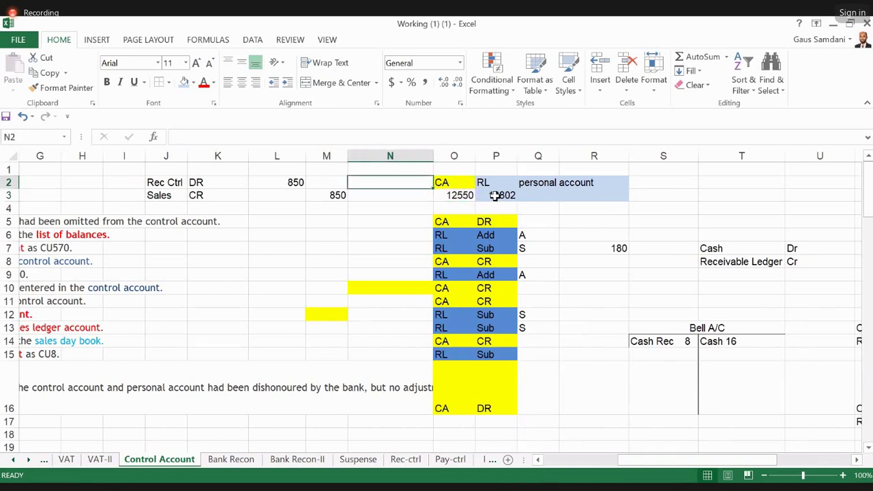
type("nomi")
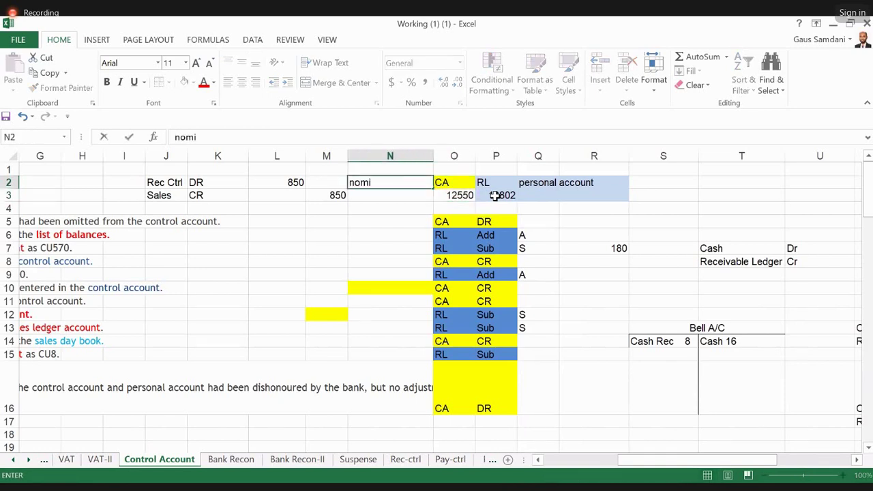
type("nal ledger")
key("ctrl+Return")
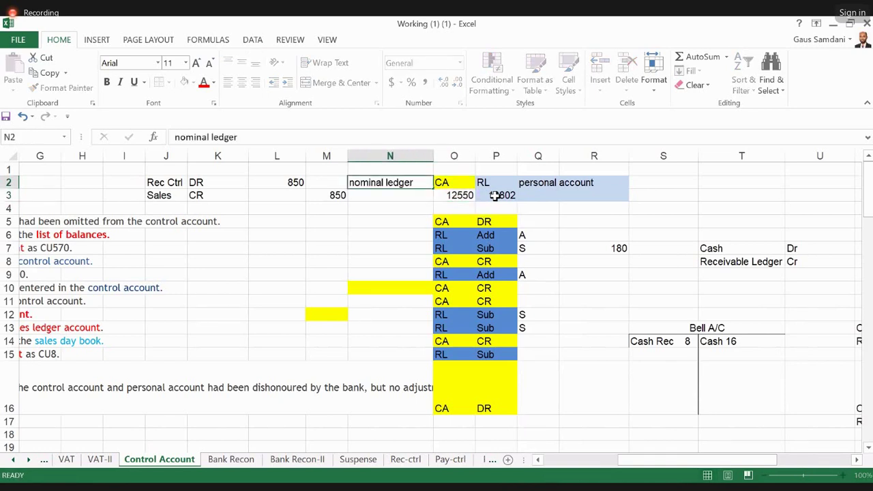
Compare the CA and RL balances in O3 and P3.
key("Down")
key("Right")
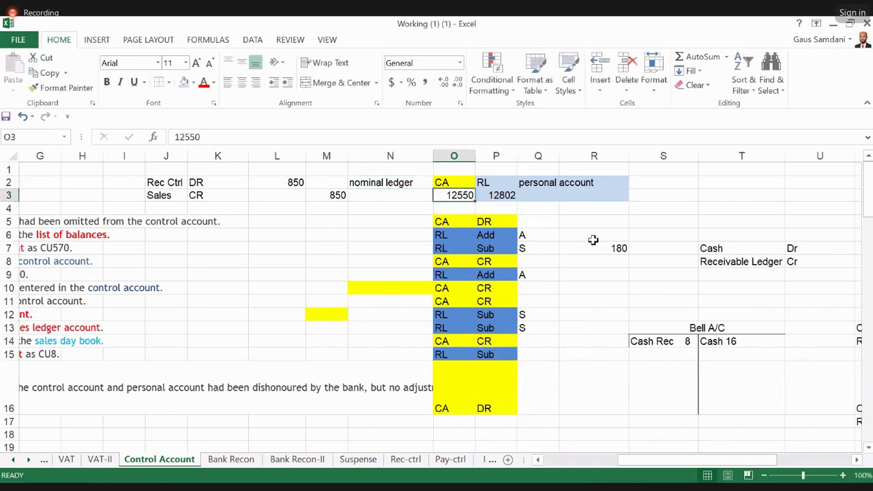
left_click(501, 196)
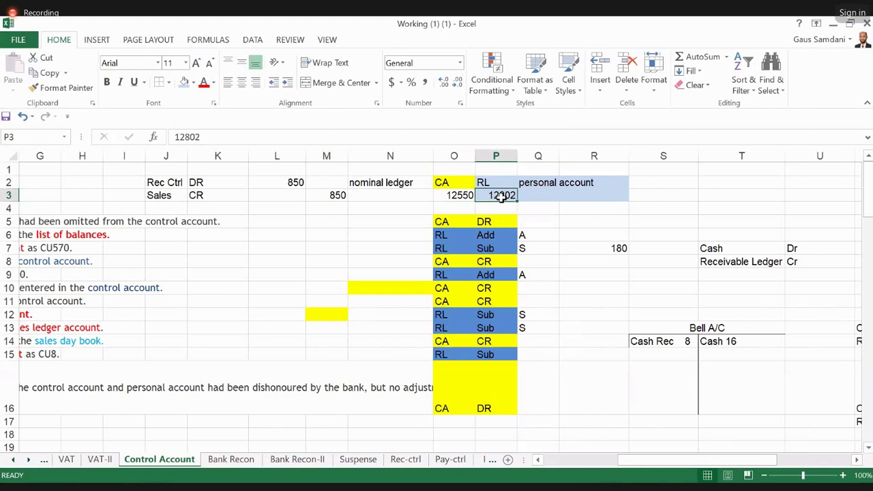
key("shift+Left")
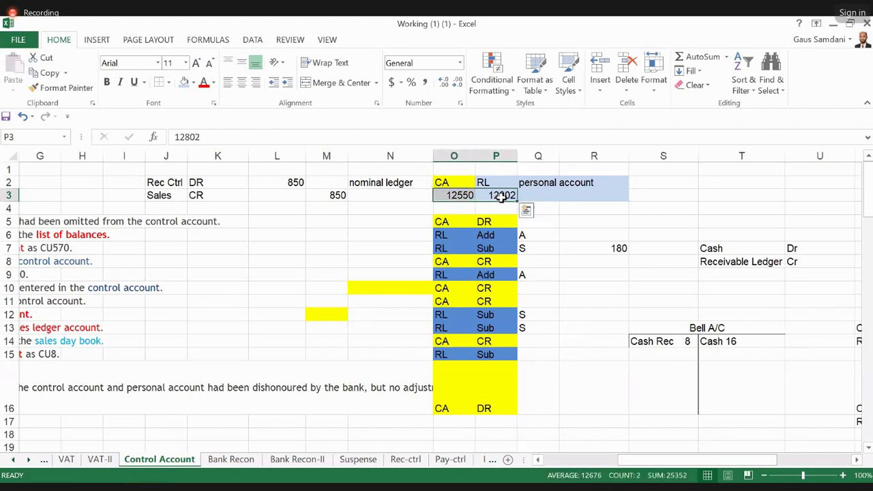
left_click(501, 196)
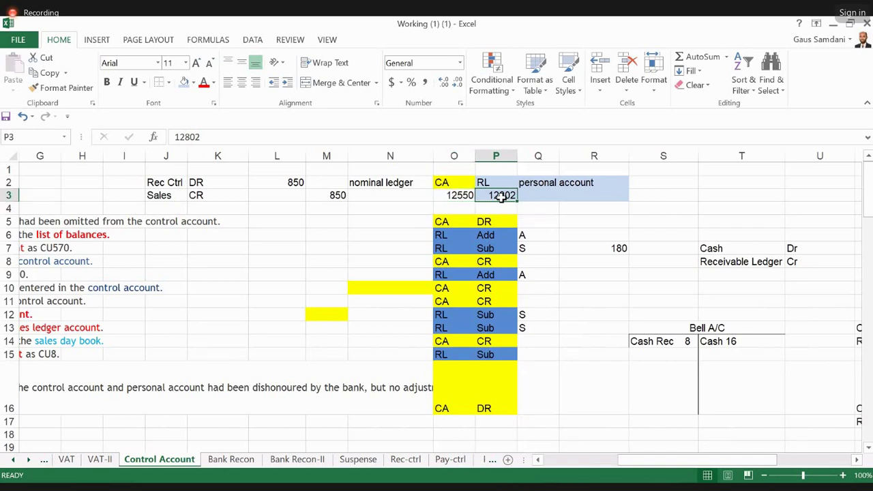
key("Left")
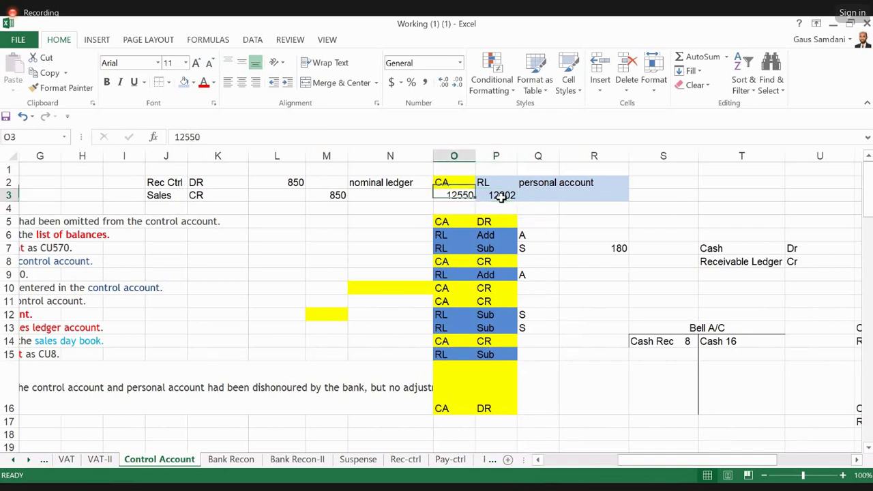
key("Escape")
key("Down")
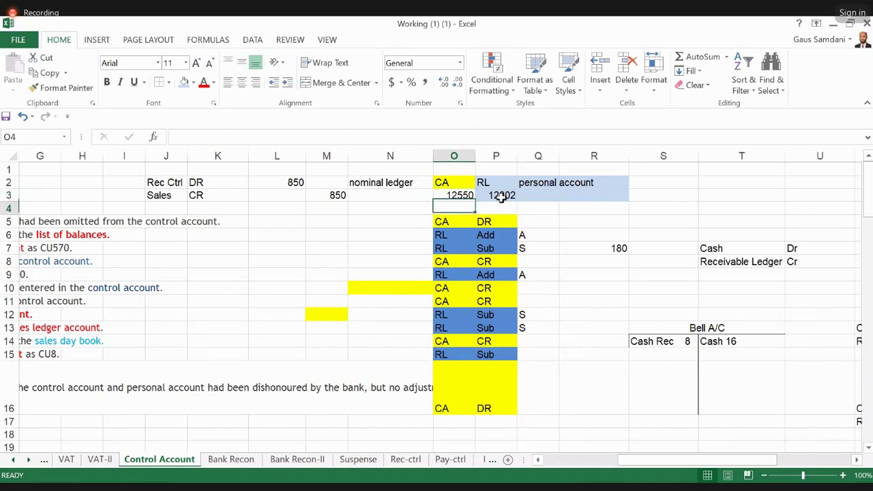
Recolour the words "control account." at the end of error (a) in B5 dark blue.
key("Home")
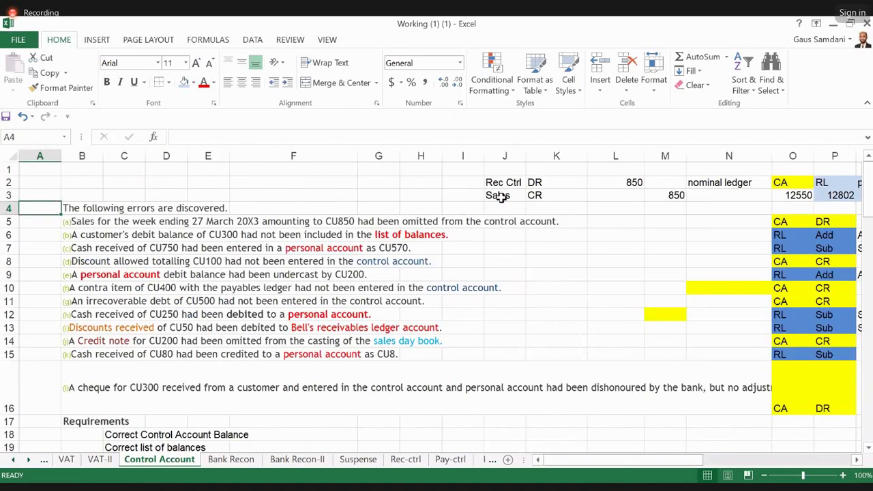
key("Right")
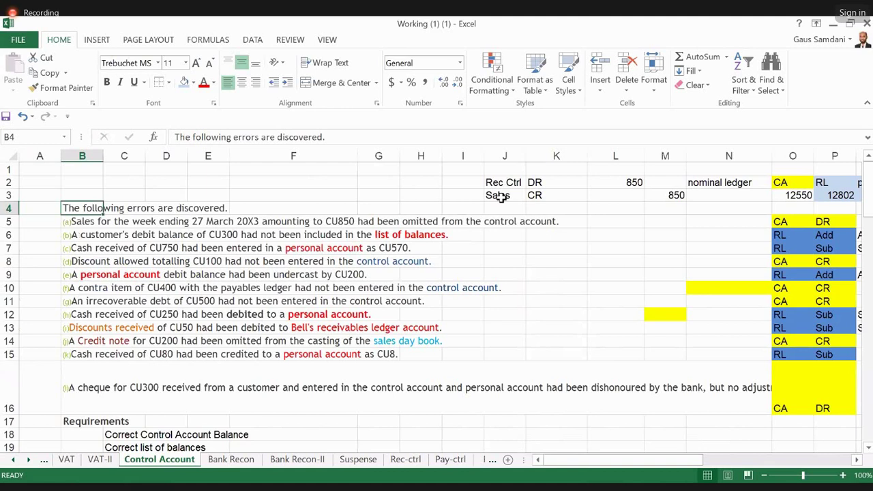
key("Down")
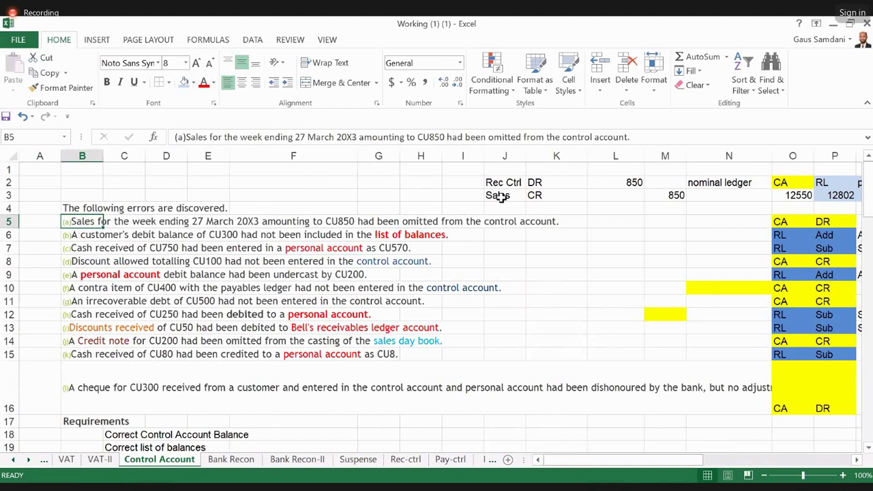
key("Right")
key("Right")
key("Right")
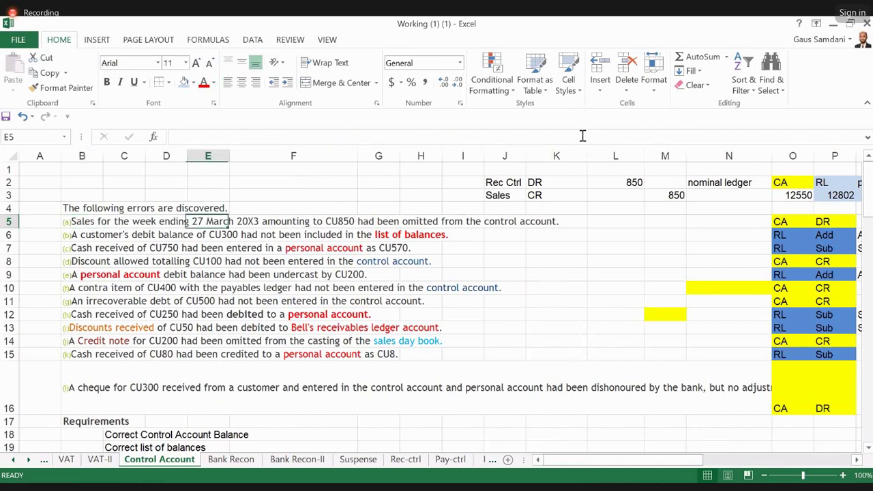
key("Left")
key("Left")
key("Left")
key("F2")
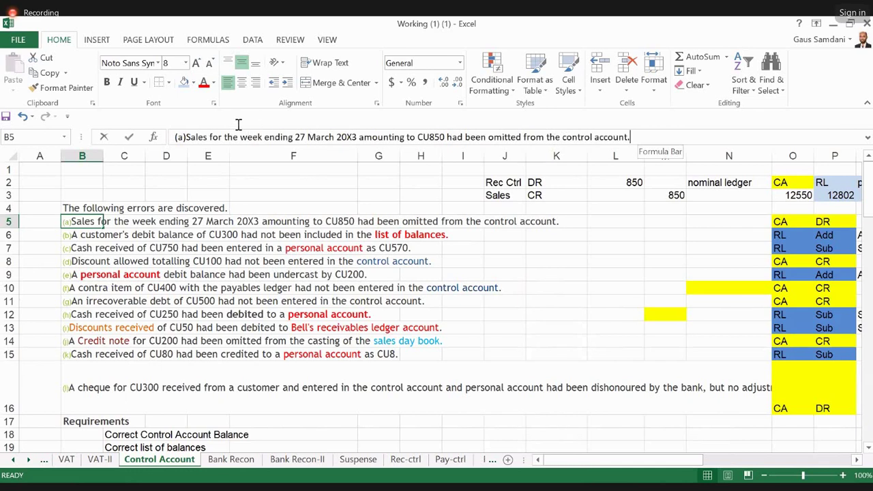
key("ctrl+shift+Left")
key("ctrl+shift+Left")
key("alt+h")
key("f")
key("c")
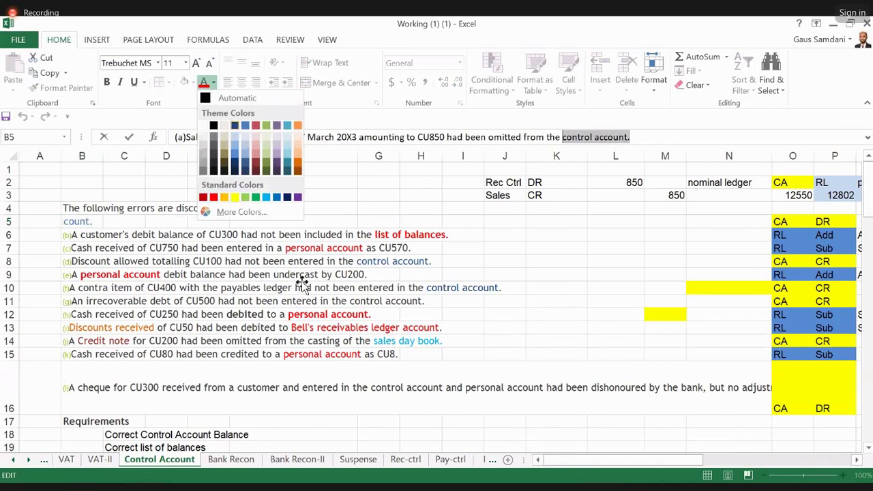
key("Escape")
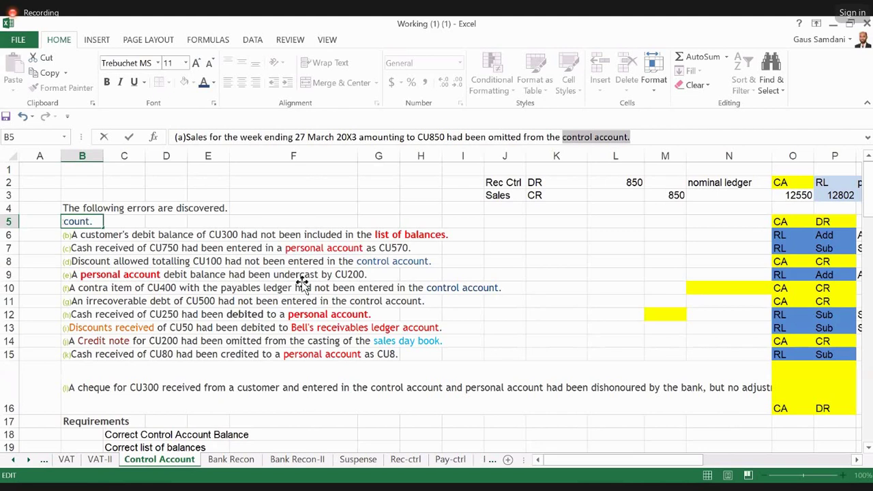
left_click(302, 282)
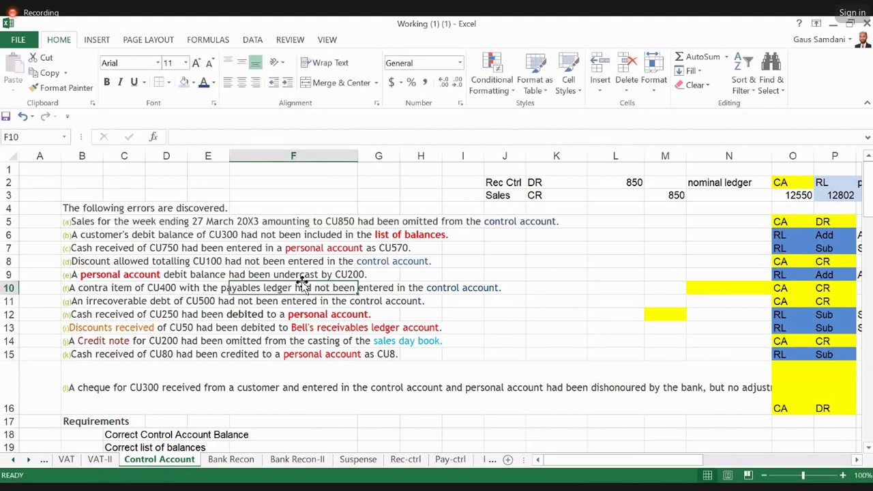
Look along row 5 and examine how error (a) is classified in O5:P5.
key("Up")
key("Up")
key("Up")
key("Up")
key("Up")
key("Right")
key("Right")
key("Right")
key("Right")
key("Right")
key("Right")
key("Right")
key("Right")
key("Right")
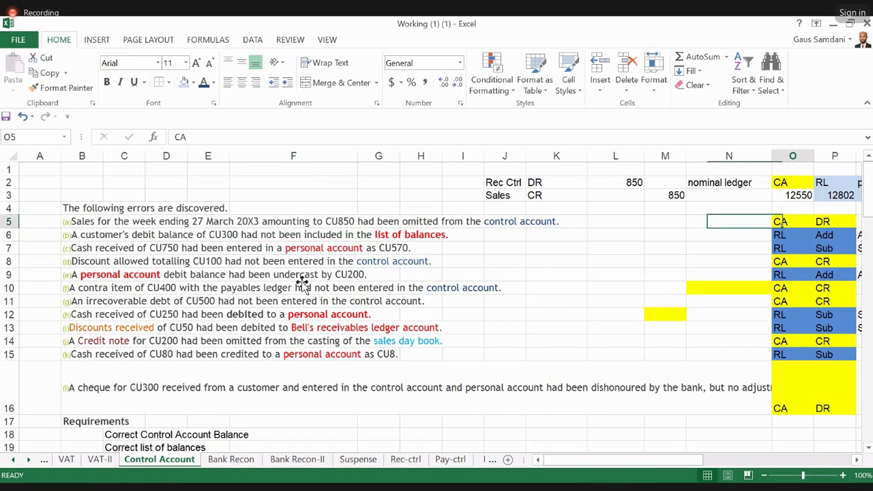
key("Right")
key("Right")
key("Right")
key("Right")
key("Right")
key("Right")
key("Right")
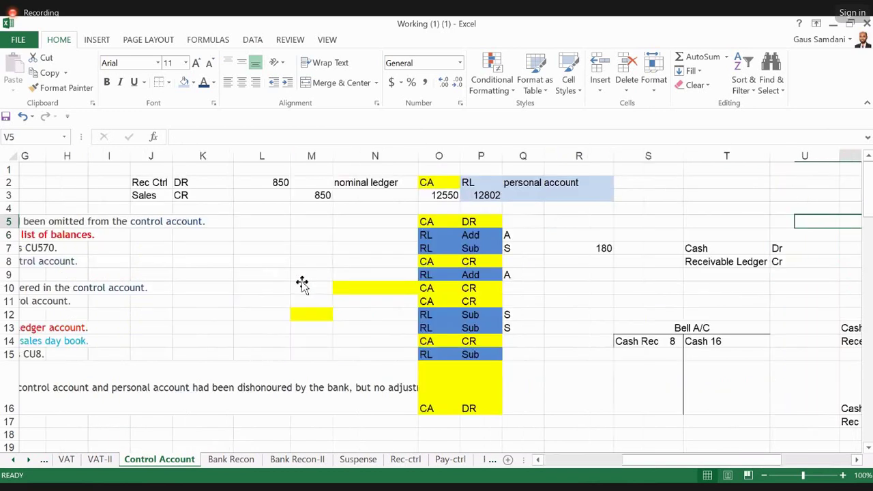
key("Left")
key("Left")
key("Left")
key("Left")
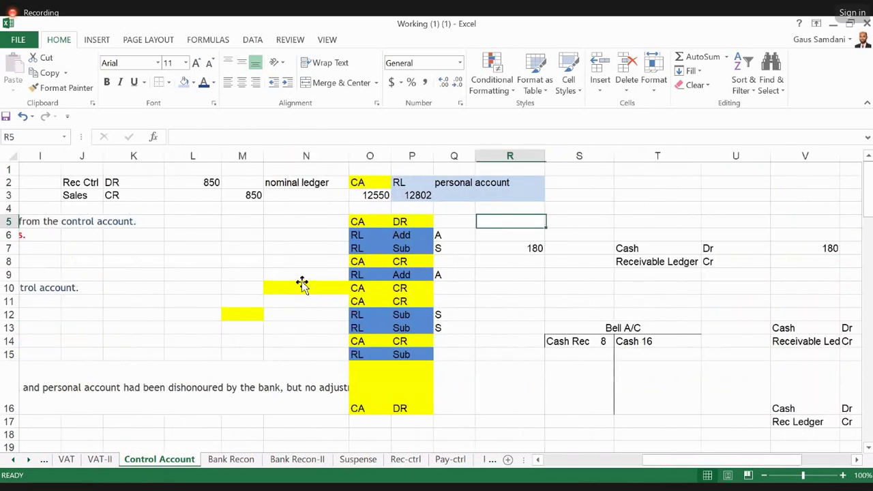
key("Left")
key("Left")
key("Left")
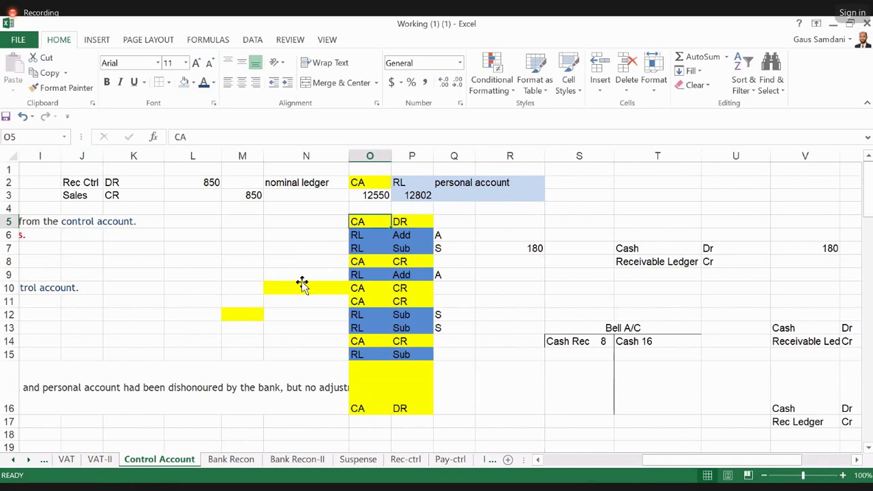
key("Down")
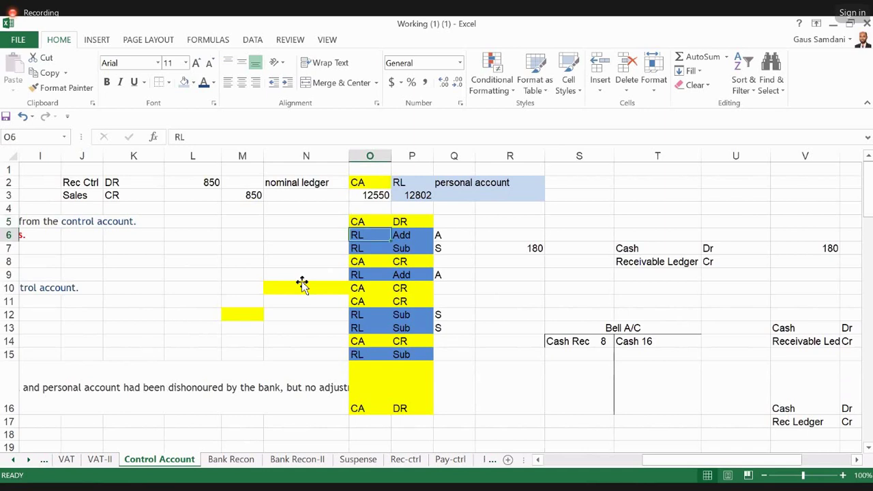
key("Up")
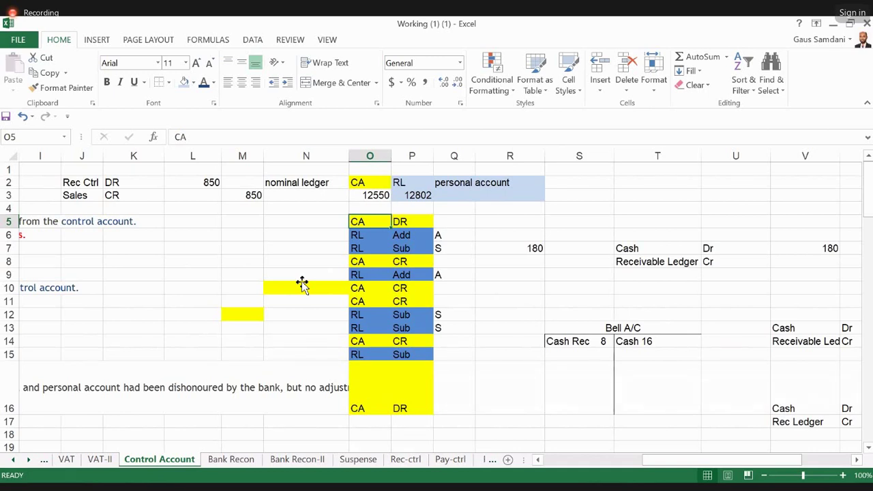
Trace error (a) from its text in row 5 to the control account balance in O3.
key("ctrl+Left")
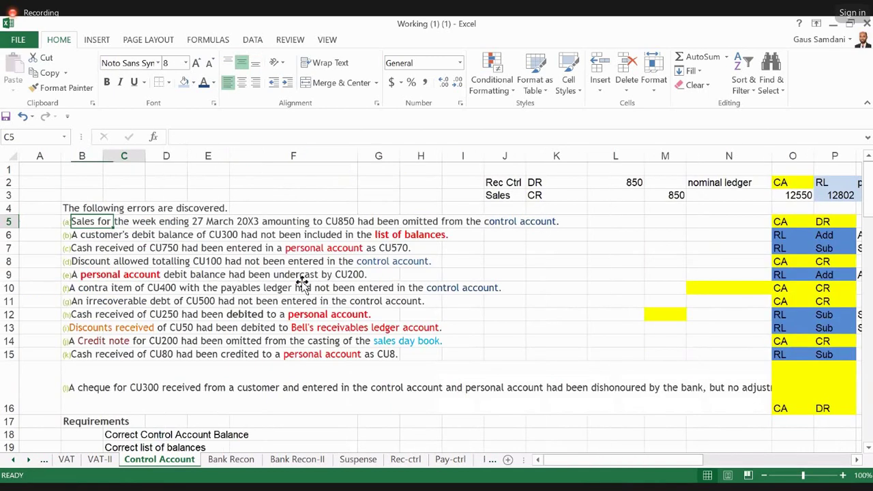
key("ctrl+Right")
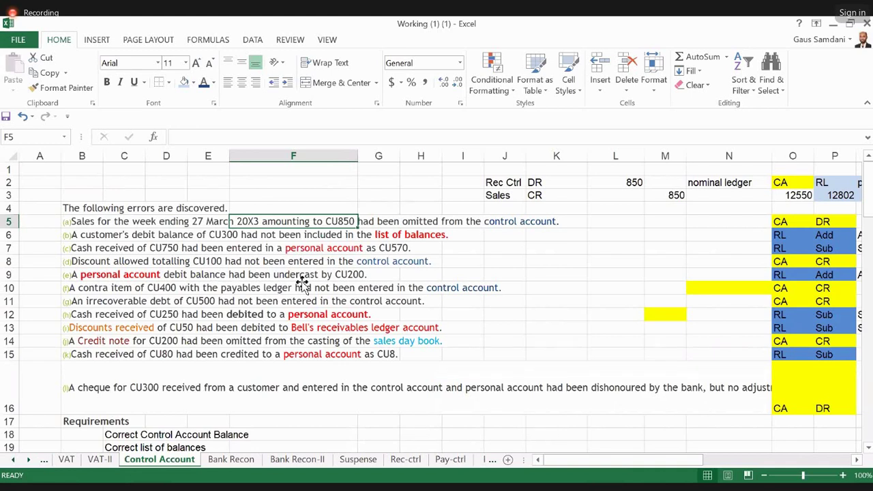
key("ctrl+Right")
key("Left")
key("Left")
key("Left")
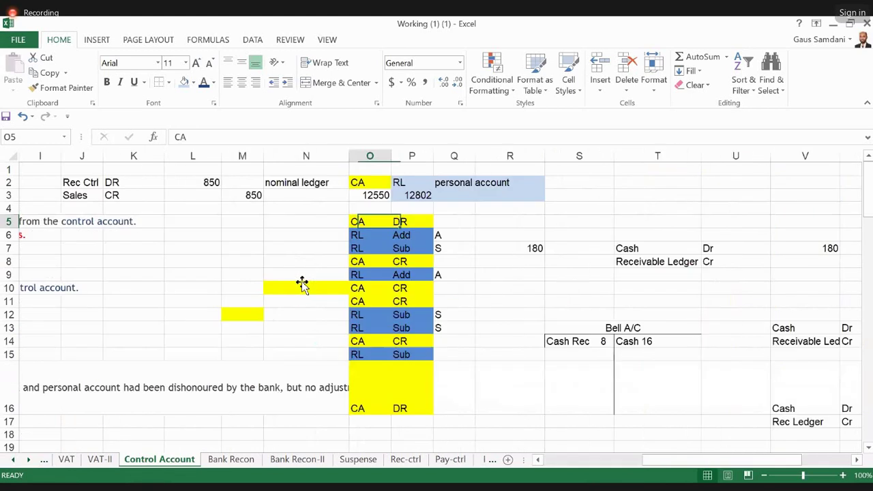
key("Right")
key("Up")
key("Up")
key("Left")
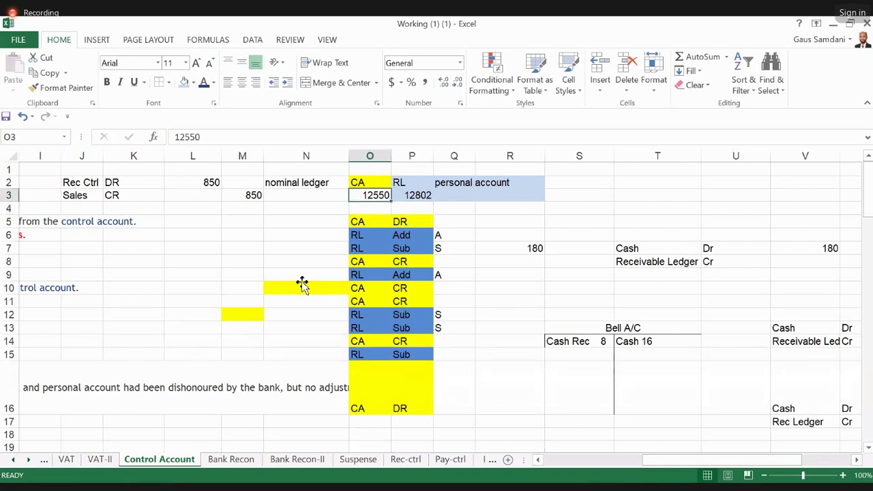
key("Down")
key("Down")
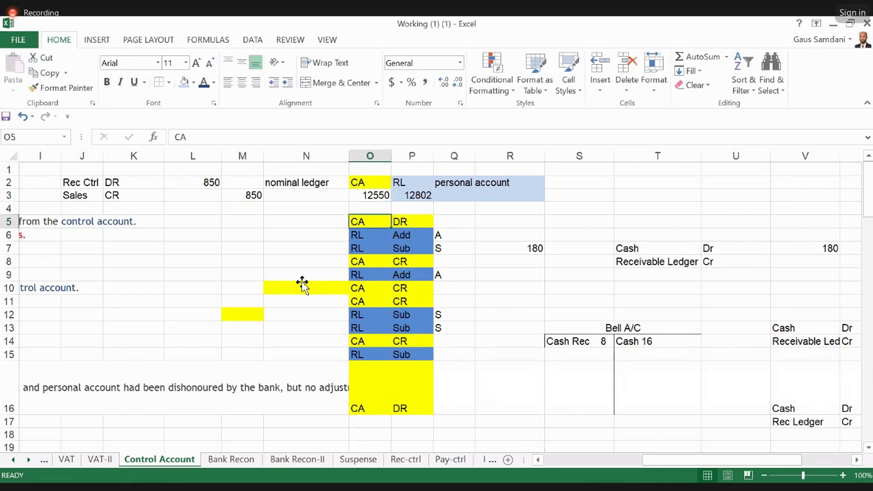
Reread error (a) and check it against its CA and DR labels in O5:P5.
key("Right")
key("Left")
key("Home")
key("Right")
key("Right")
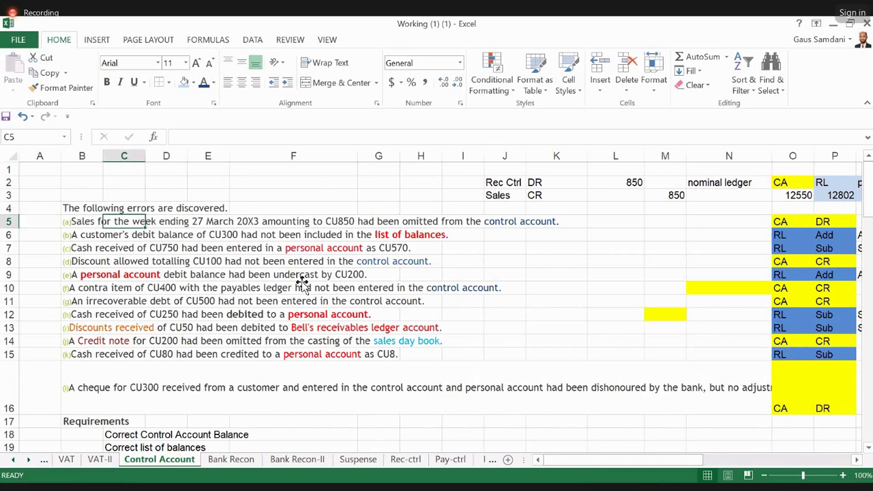
key("ctrl+Right")
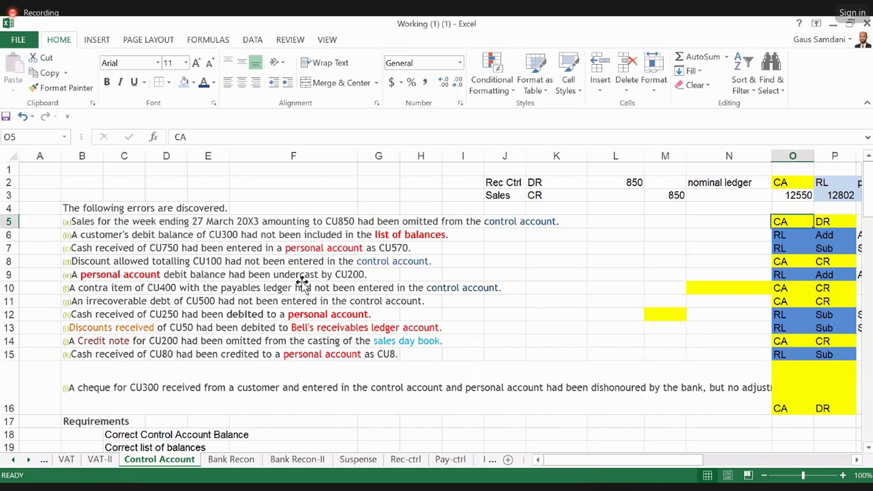
scroll(302, 281, "right", 3)
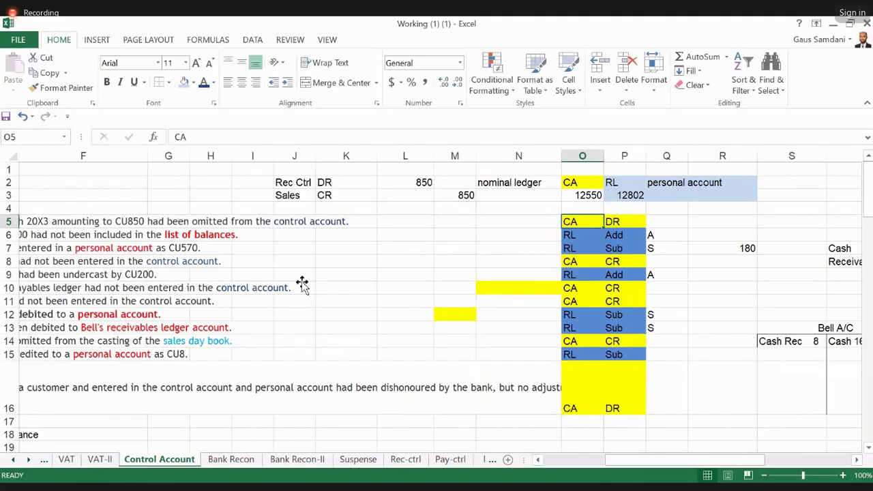
key("Right")
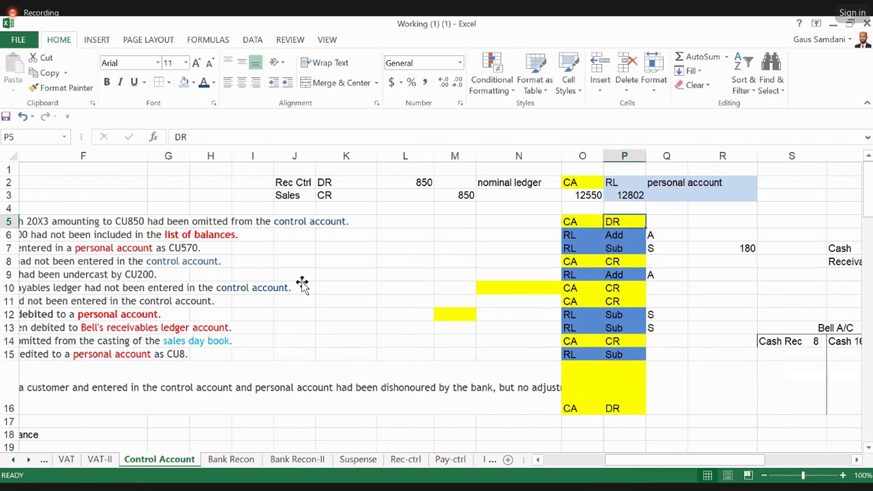
key("Left")
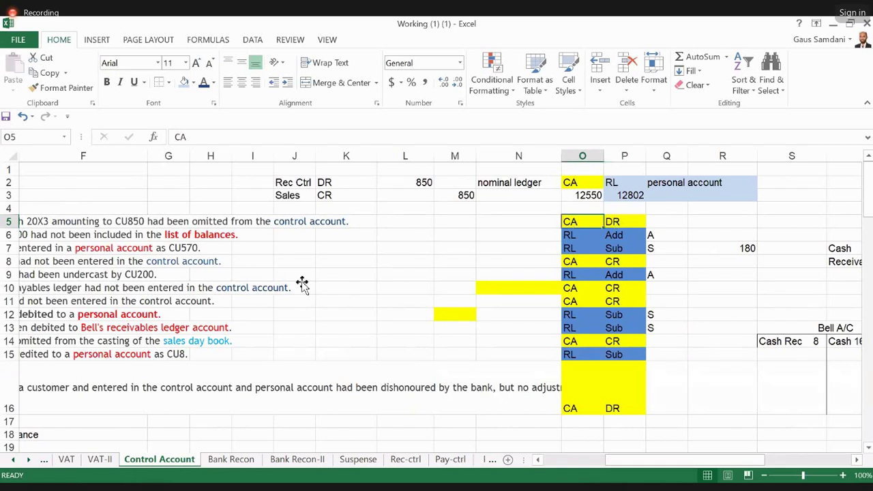
Read error (b) in row 6 and point out the red ledger wording in errors (b), (e) and (i).
key("ctrl+Left")
key("Down")
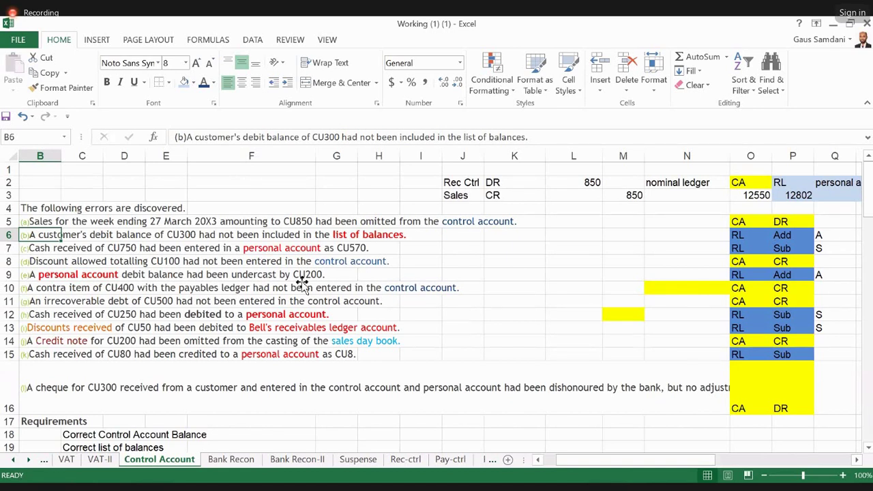
key("Up")
key("Down")
key("Right")
key("Right")
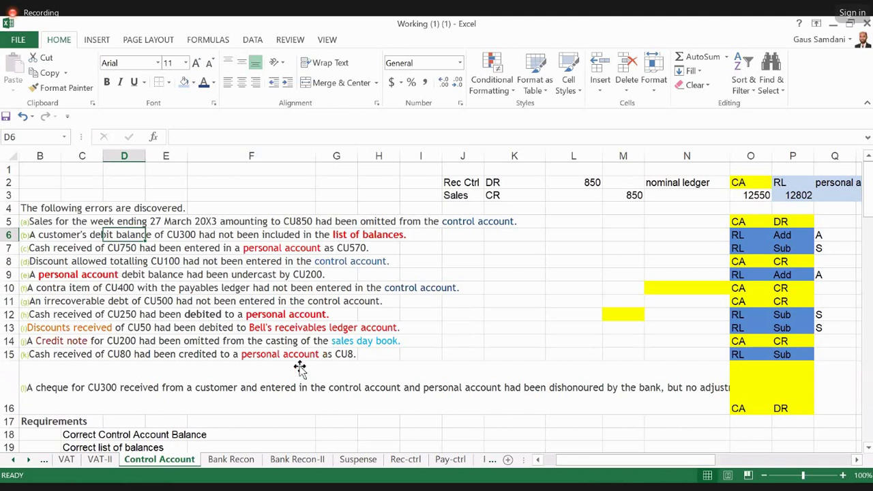
left_click(365, 236)
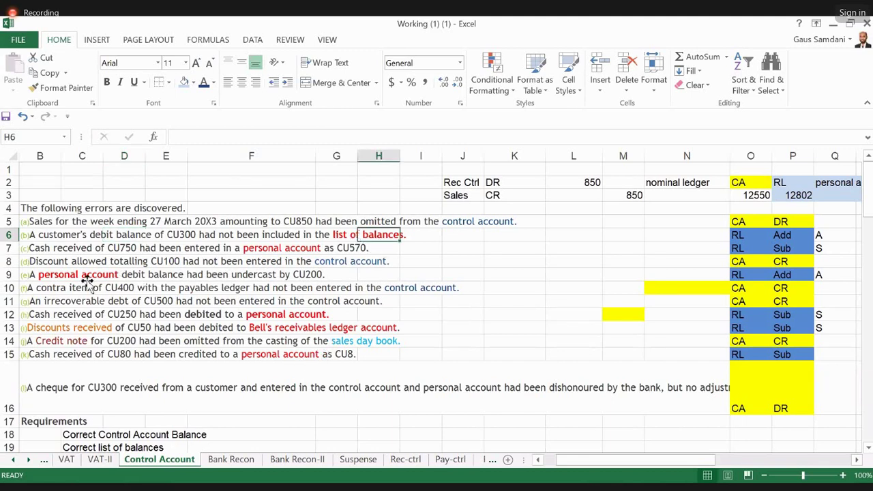
left_click(85, 276)
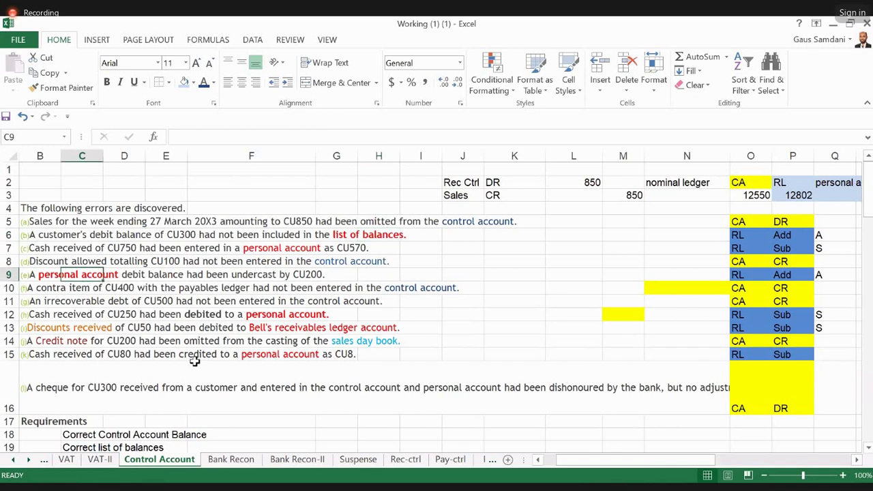
left_click(273, 328)
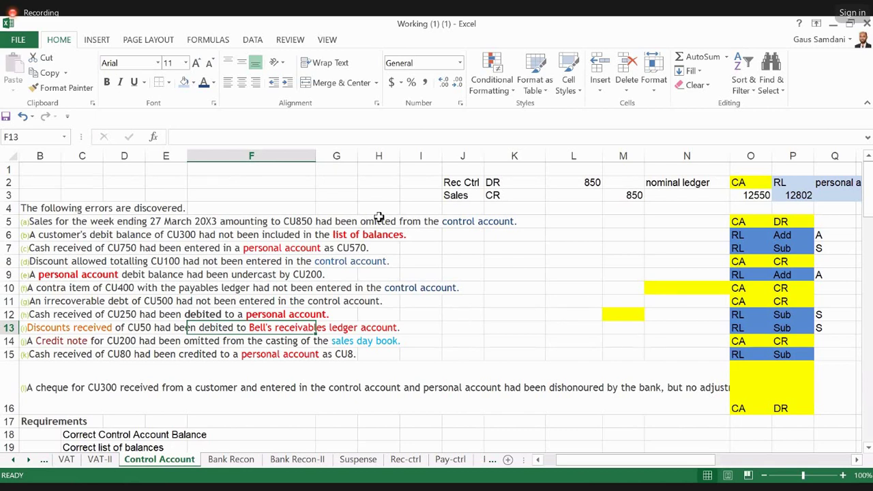
Contrast the "control account" wording in error (a) with "list of balances" in error (b).
left_click(51, 225)
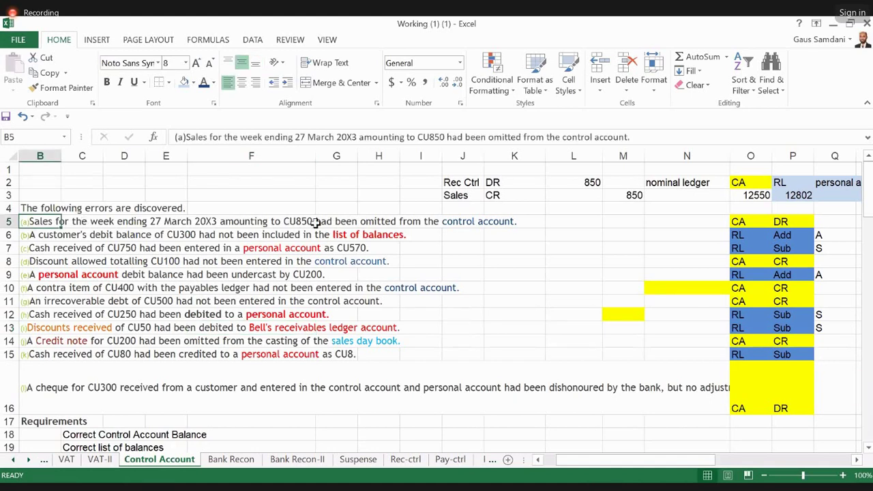
left_click(462, 232)
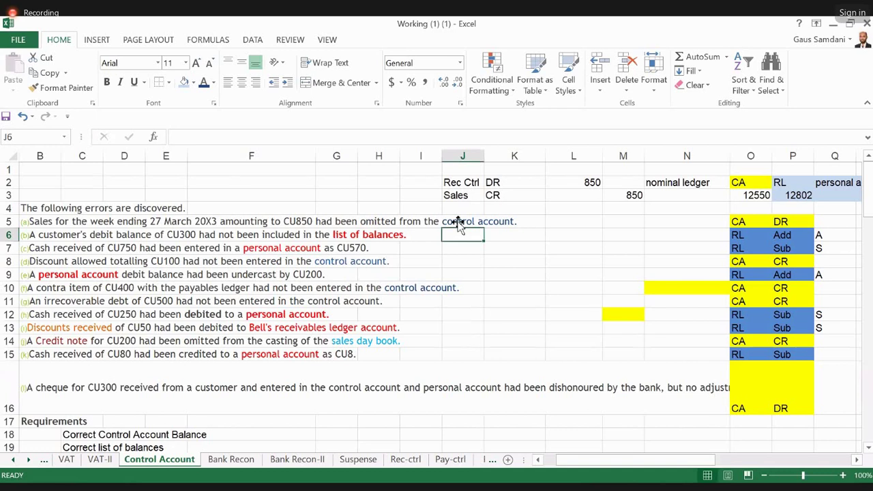
left_click(460, 223)
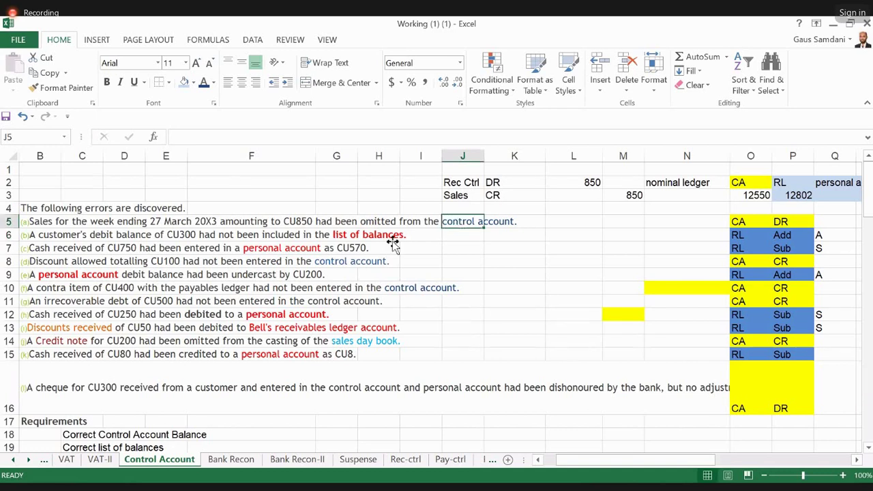
left_click(334, 237)
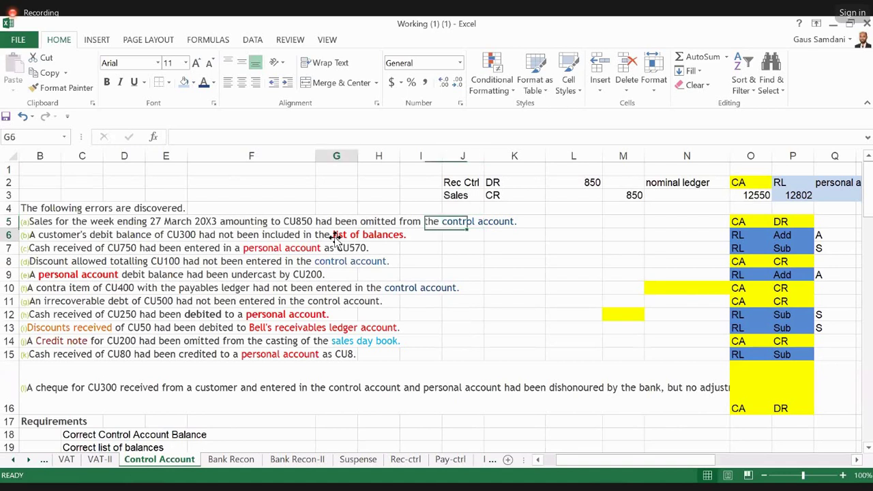
Examine the customer's CU300 debit balance described in error (b) along row 6.
key("Left")
key("Left")
key("Left")
key("Left")
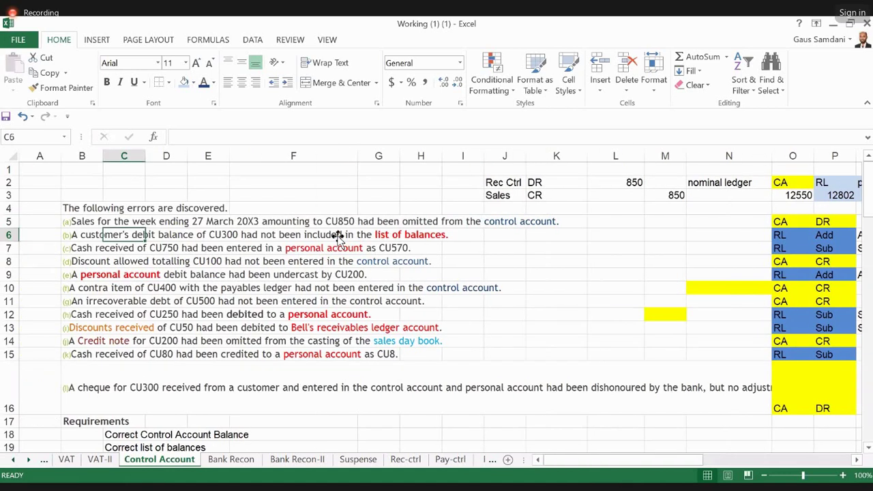
key("Right")
key("Left")
key("Right")
key("Right")
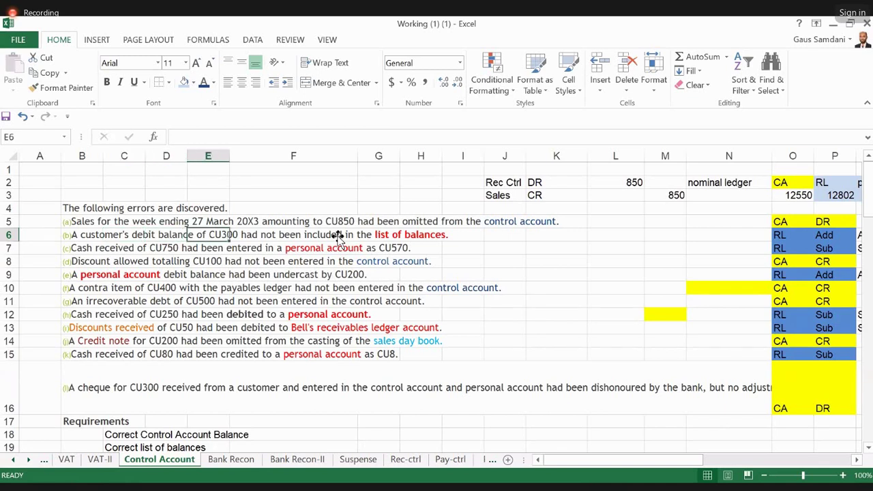
Follow error (b) along row 6 to its "list of balances" wording.
key("Right")
key("Right")
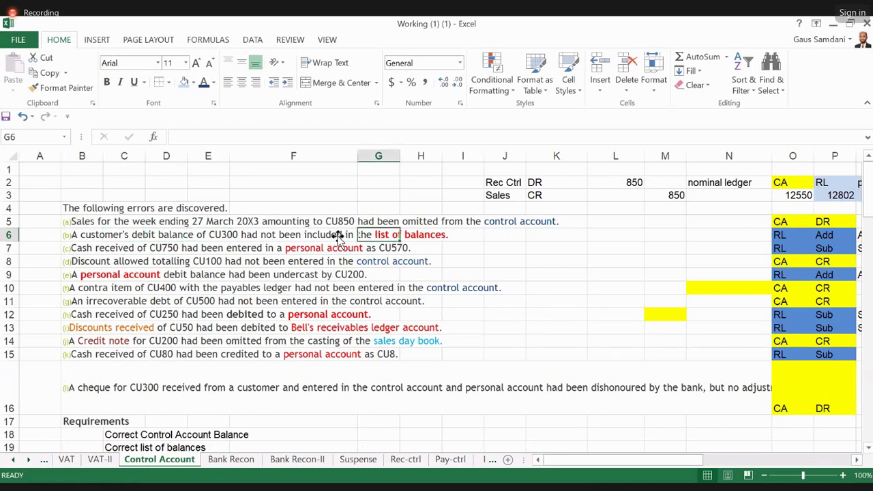
key("Right")
key("Right")
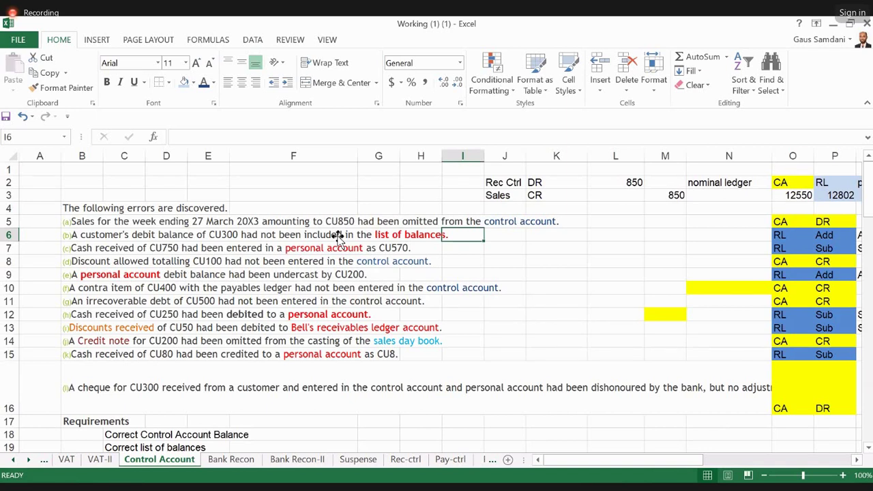
key("Right")
key("Right")
key("Right")
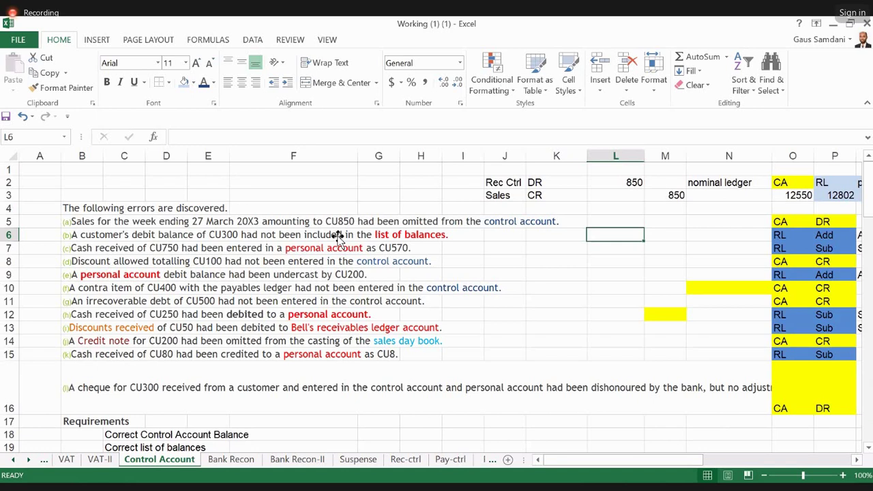
Check error (b) against its RL and Add labels in O6:P6 and the neighbouring columns.
key("Right")
key("Right")
key("Right")
key("Right")
key("Right")
key("Right")
key("Right")
key("Left")
key("Left")
key("Left")
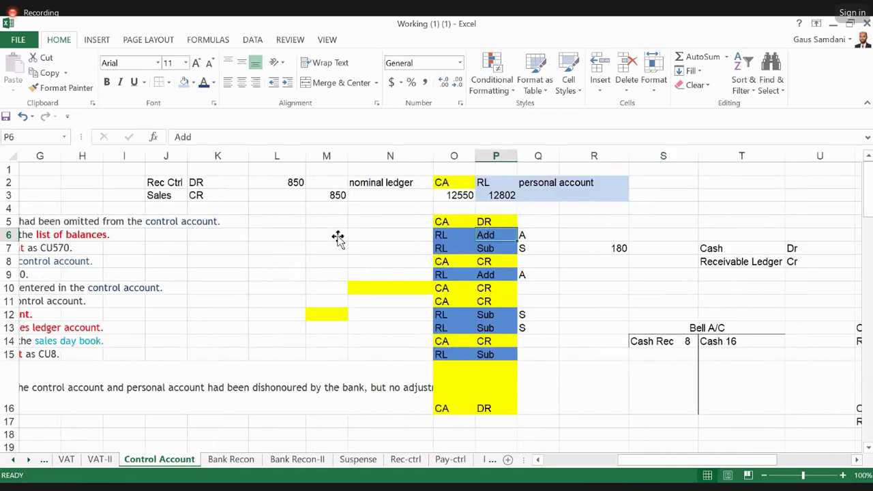
key("shift+Right")
key("Right")
key("Right")
key("Right")
key("Right")
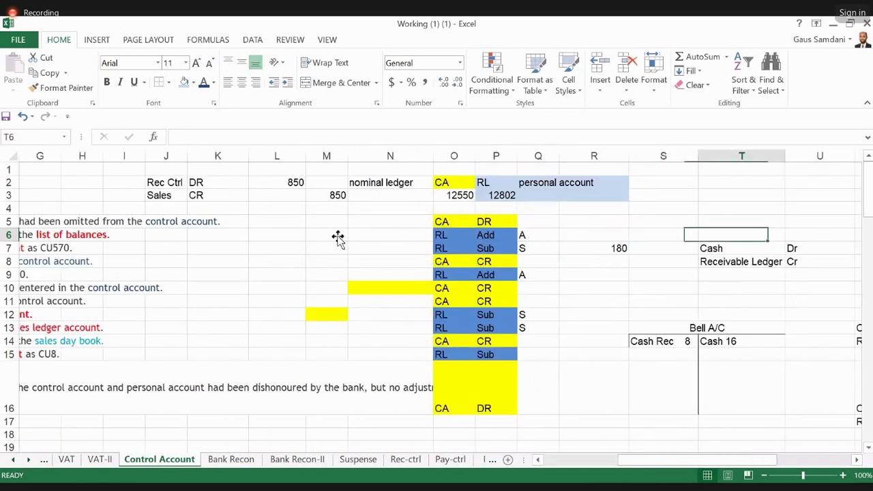
key("Left")
key("Left")
key("Left")
key("Left")
key("Left")
key("Left")
key("Left")
key("Home")
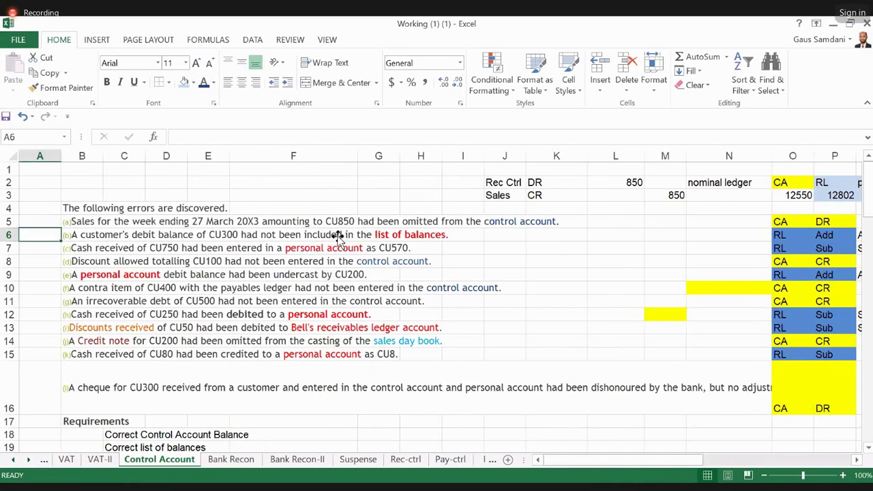
Reread error (b) from the customer's debit balance through to the list of balances.
key("Right")
key("Right")
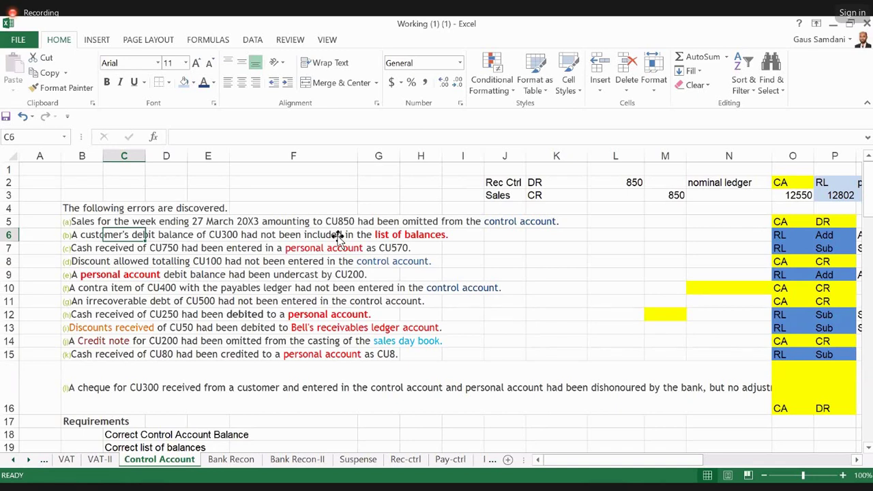
key("Left")
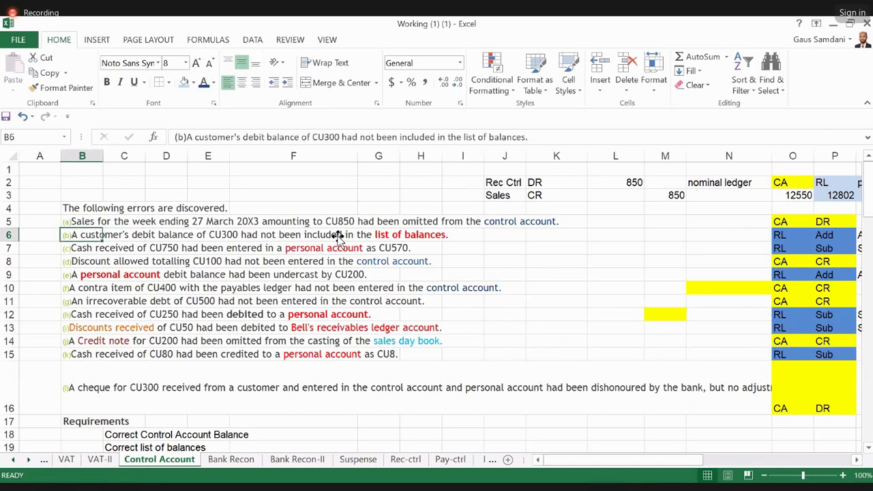
key("Right")
key("Right")
key("Right")
key("Right")
key("Right")
key("Right")
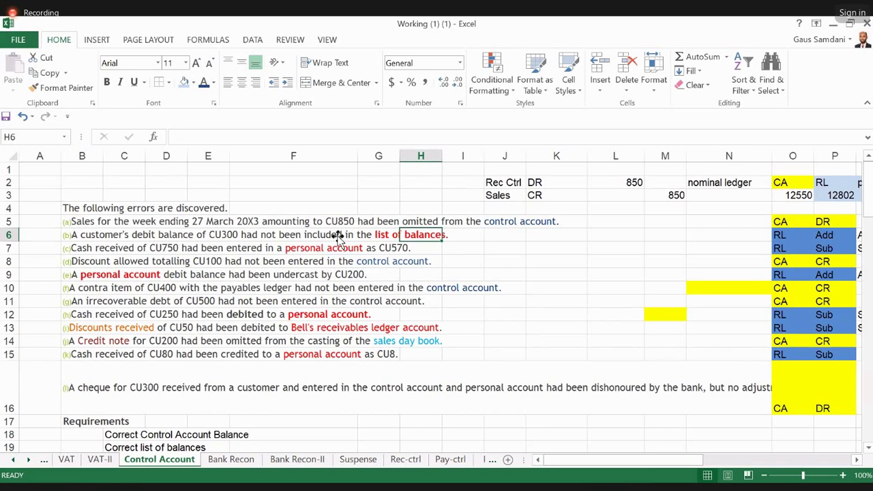
key("Left")
key("Left")
key("Left")
key("Left")
key("Left")
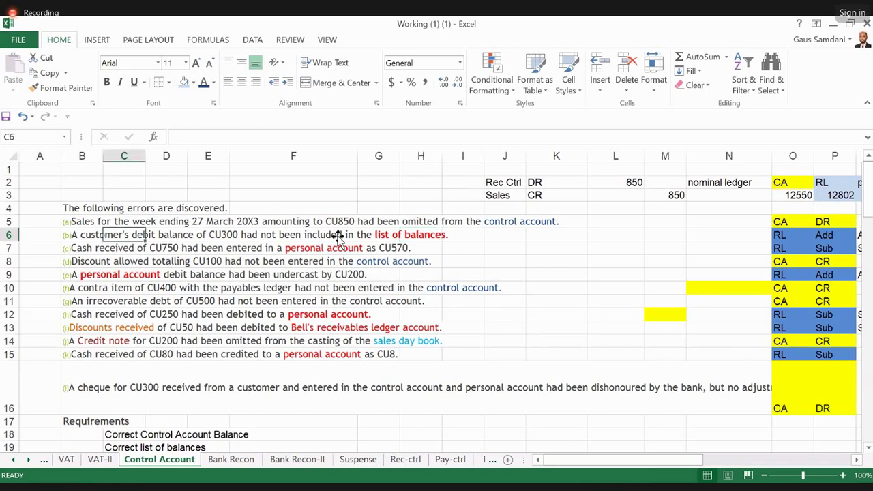
Read error (c) in row 7 about cash received being entered in a personal account.
key("Down")
key("Left")
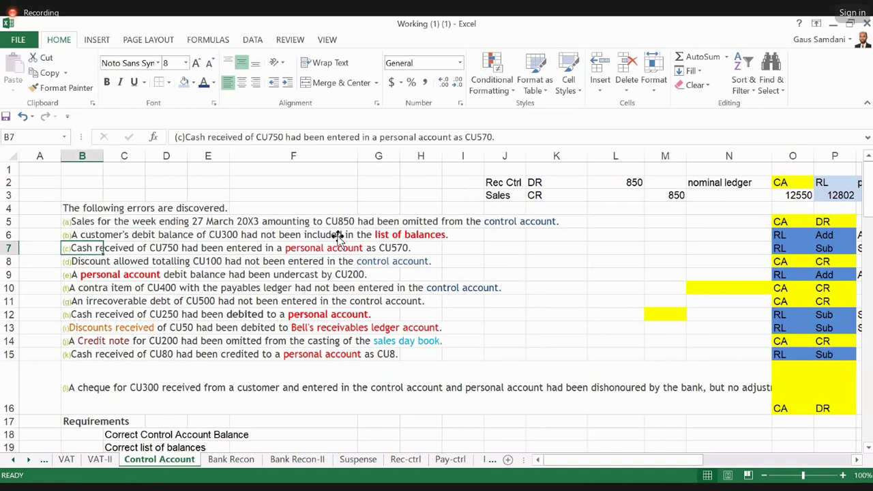
key("Right")
key("Right")
key("Right")
key("Right")
key("Right")
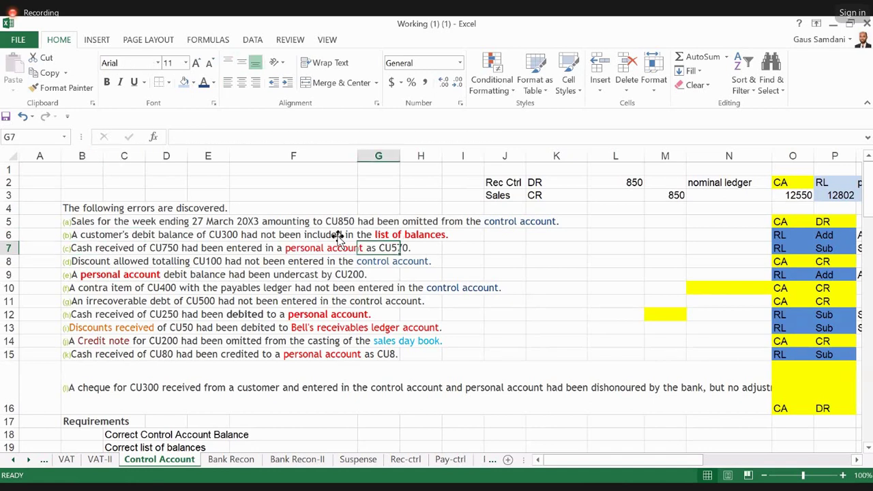
key("Left")
key("Left")
key("Left")
key("Left")
key("Left")
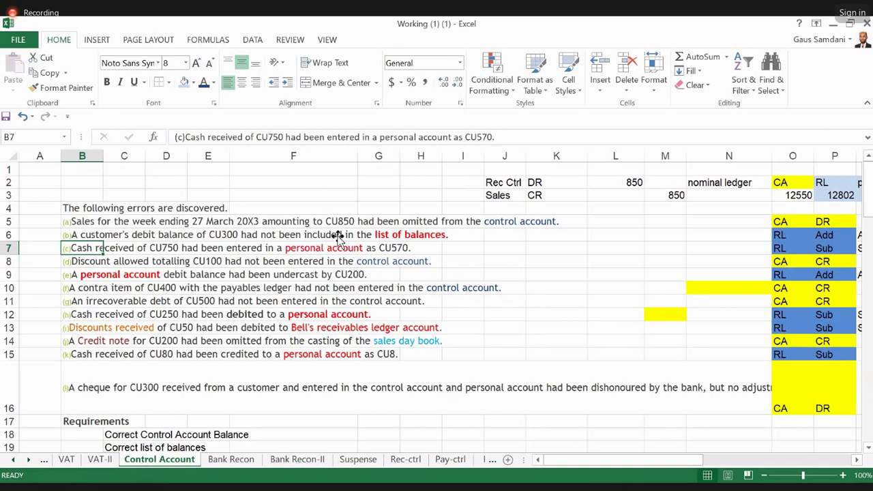
Compare the CU750 cash received in error (c) with the CU570 entered in the personal account.
key("shift+Right")
key("shift+Right")
key("Right")
key("Right")
key("Right")
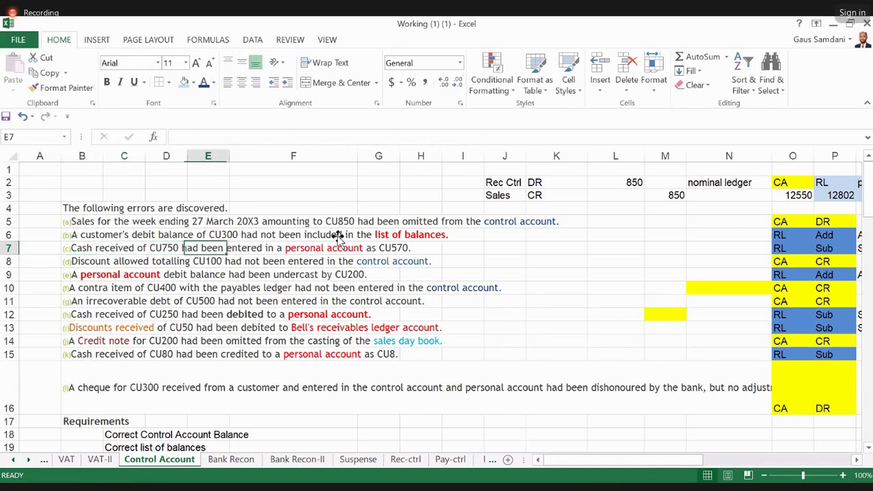
key("Right")
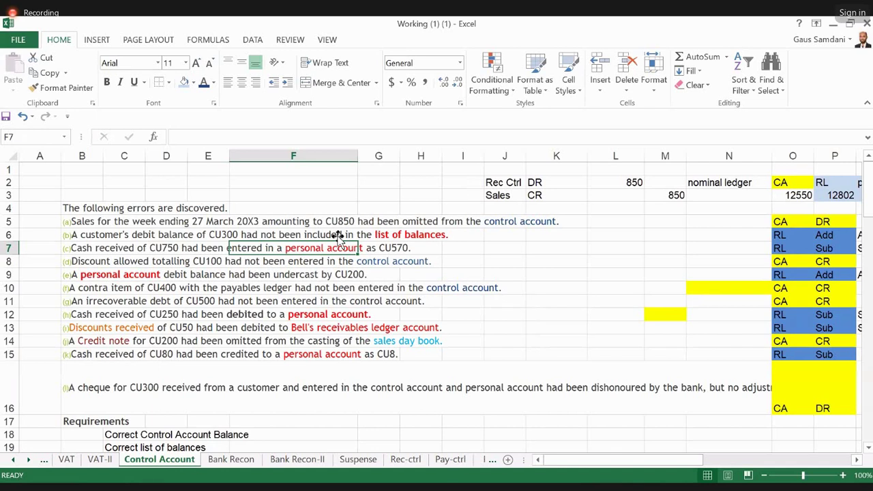
key("Right")
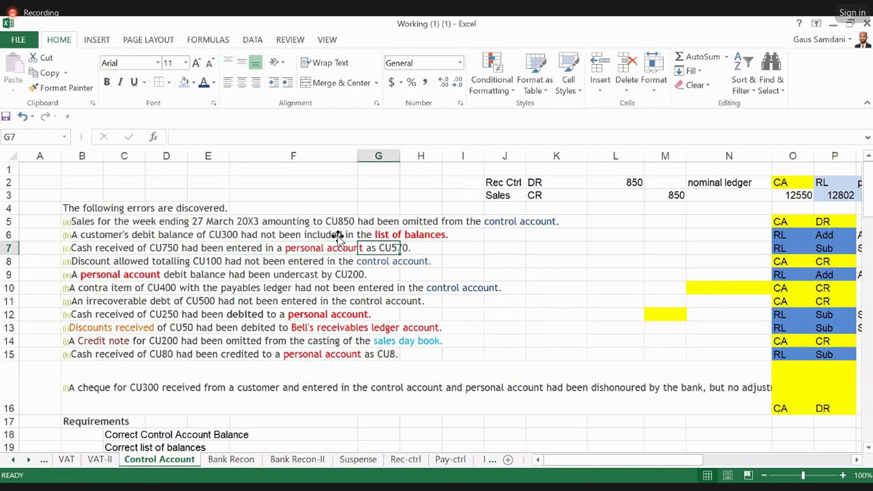
key("Left")
key("Left")
key("Left")
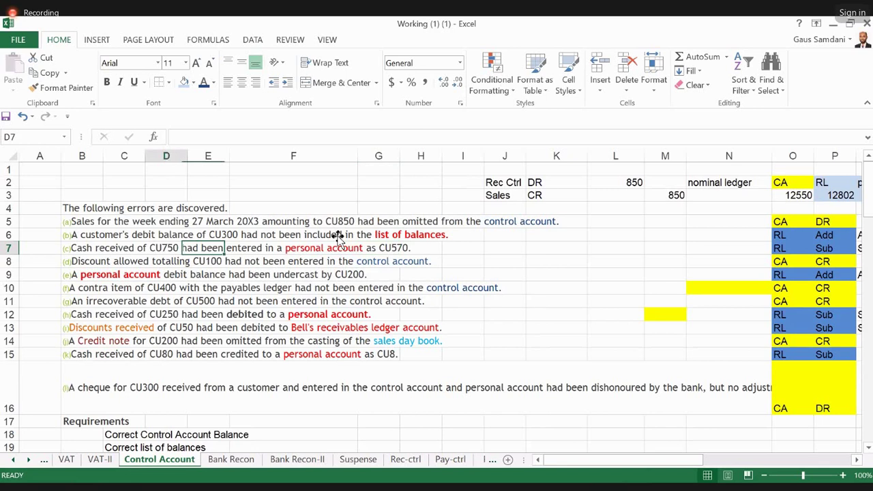
key("Right")
key("Right")
key("Right")
key("Right")
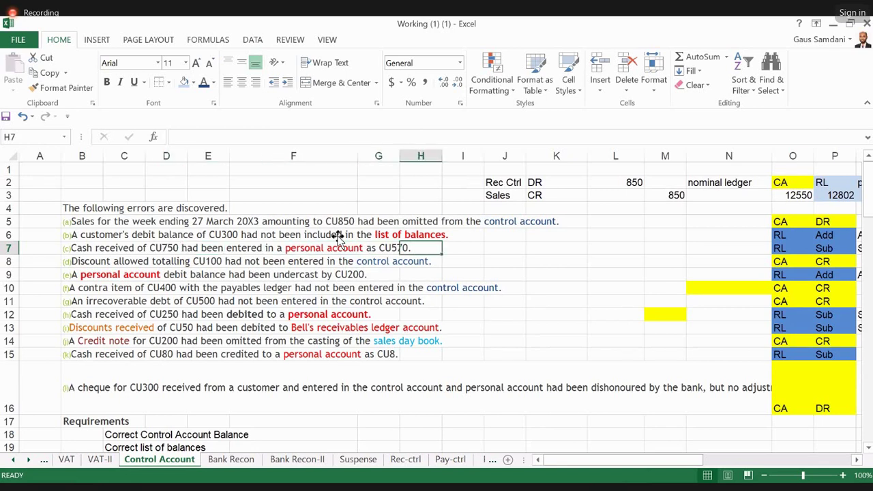
key("Left")
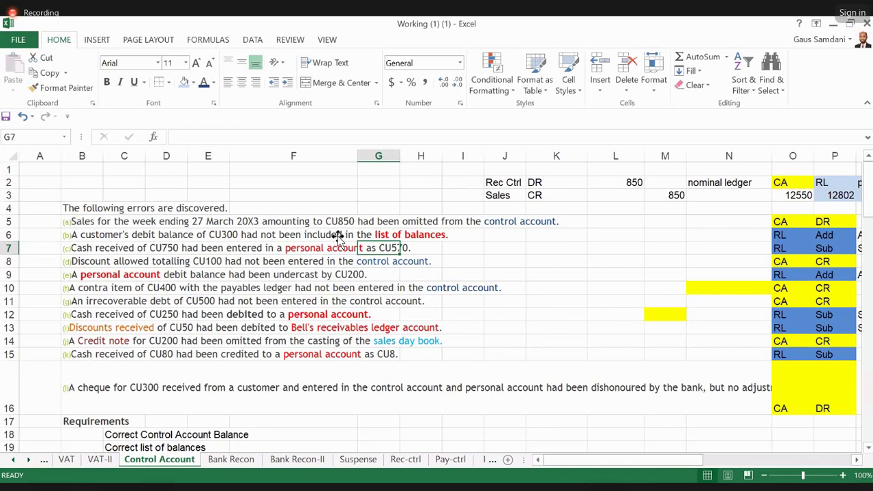
key("Left")
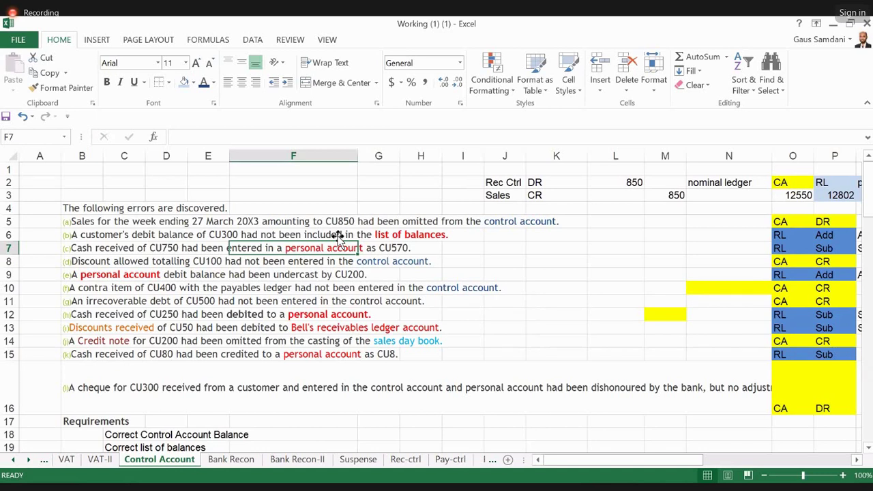
Check error (c)'s RL and Sub labels in O7:P7 and the difference formula in R7.
key("Right")
key("Right")
key("Right")
key("Right")
key("Right")
key("Right")
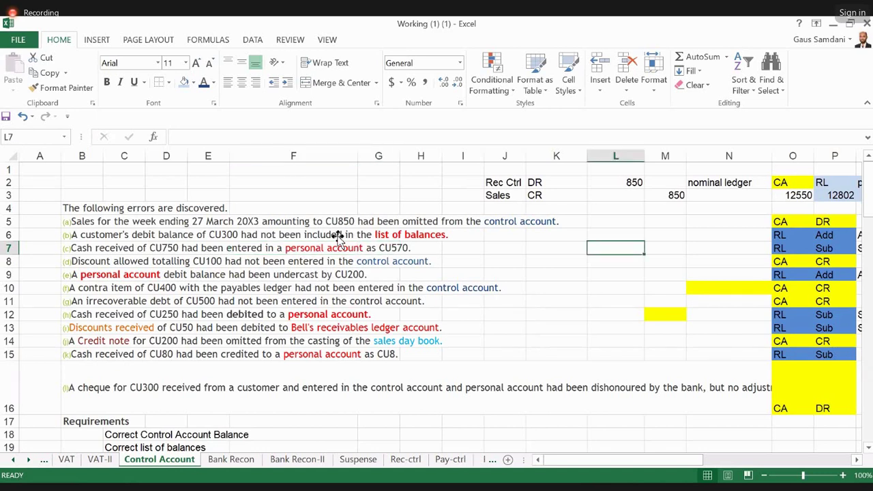
key("Right")
key("Right")
key("Right")
key("Right")
key("Right")
key("Right")
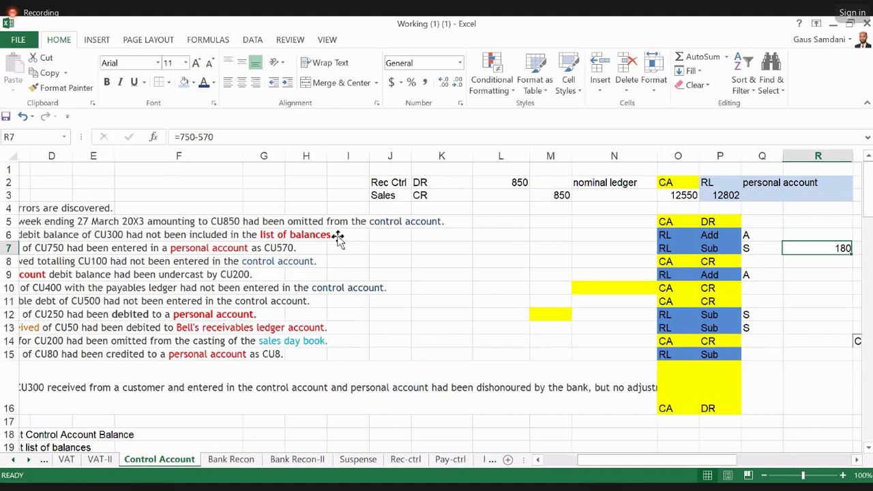
key("Left")
key("Left")
key("Left")
key("Left")
key("Right")
key("Right")
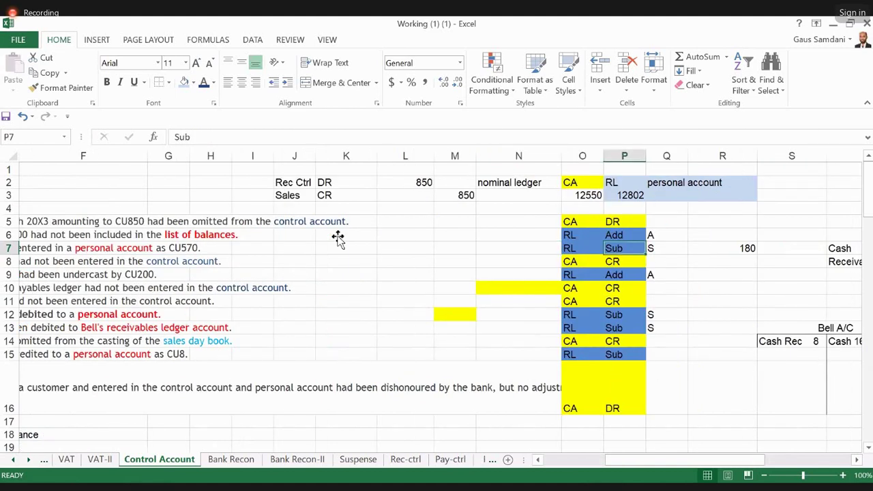
key("Left")
key("Left")
key("Left")
key("Left")
key("Left")
key("Left")
key("Left")
key("Left")
key("Left")
key("Left")
key("Left")
key("Left")
key("Left")
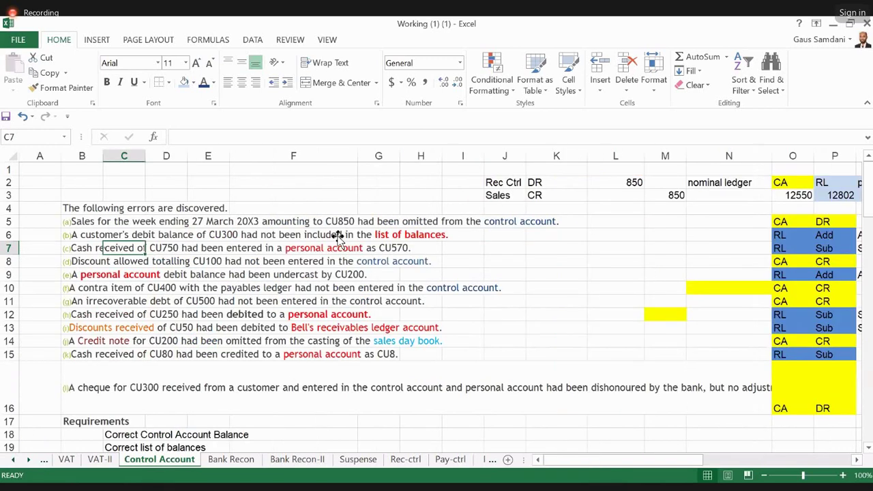
Read error (d) in row 8 about the omitted CU100 discount allowed and its "control account" wording.
key("Left")
key("Down")
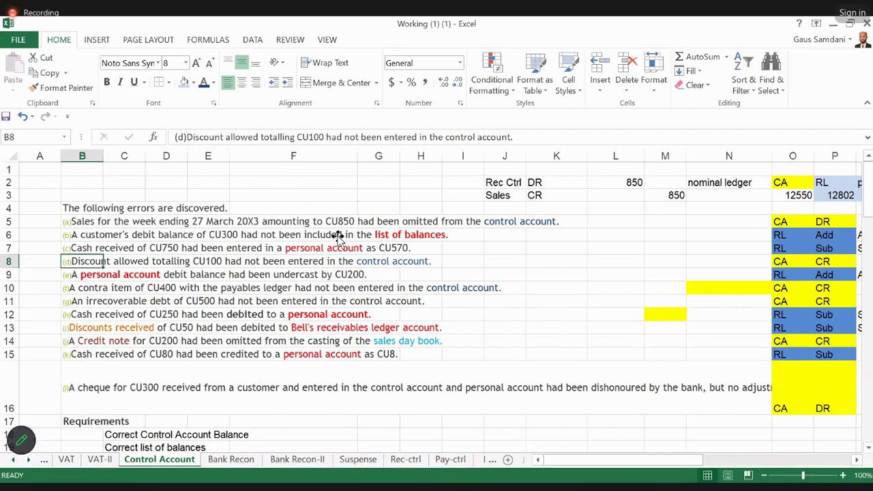
key("Right")
key("Right")
key("Right")
key("Right")
key("Right")
key("Right")
key("Left")
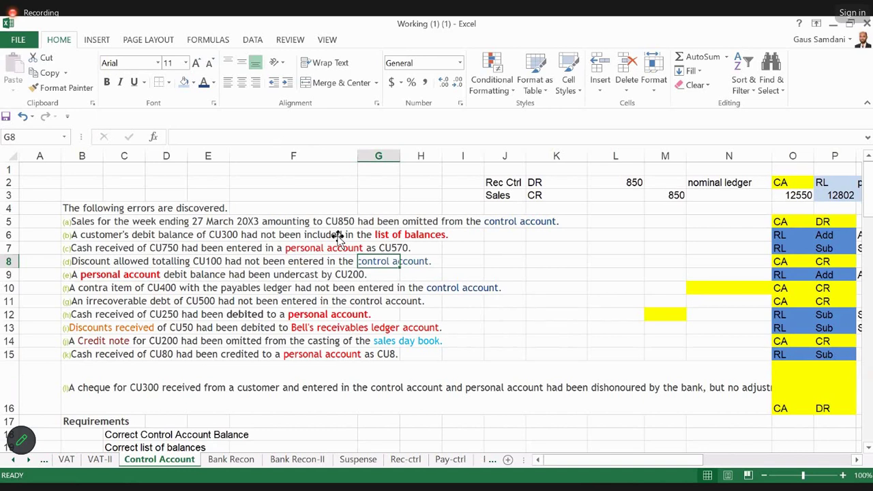
key("Right")
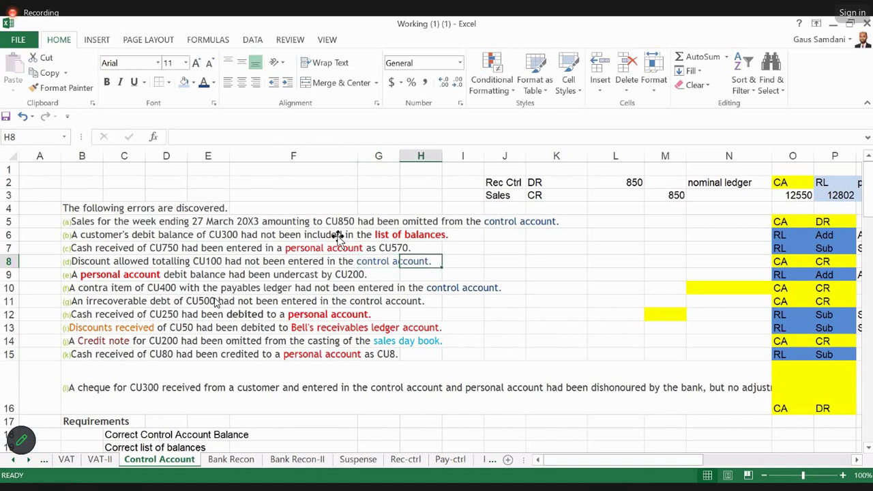
key("Right")
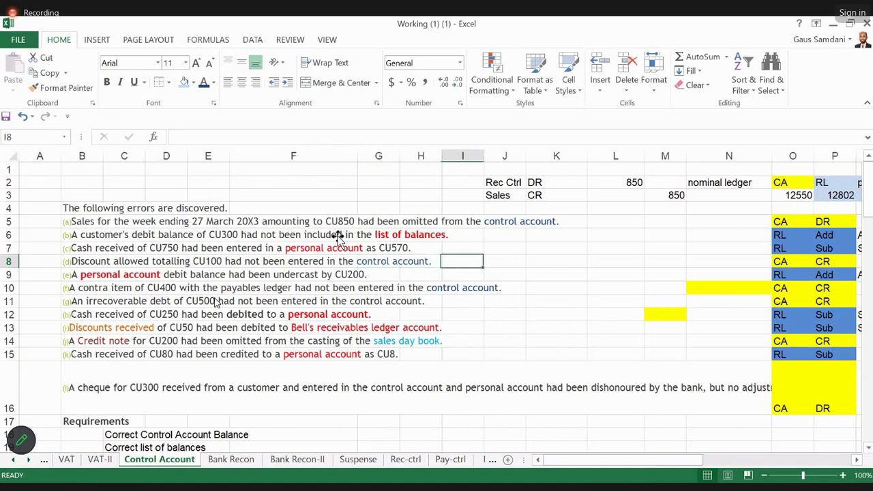
Check error (d) against its CA and CR labels in O8:P8.
key("ctrl+Right")
key("ctrl+Right")
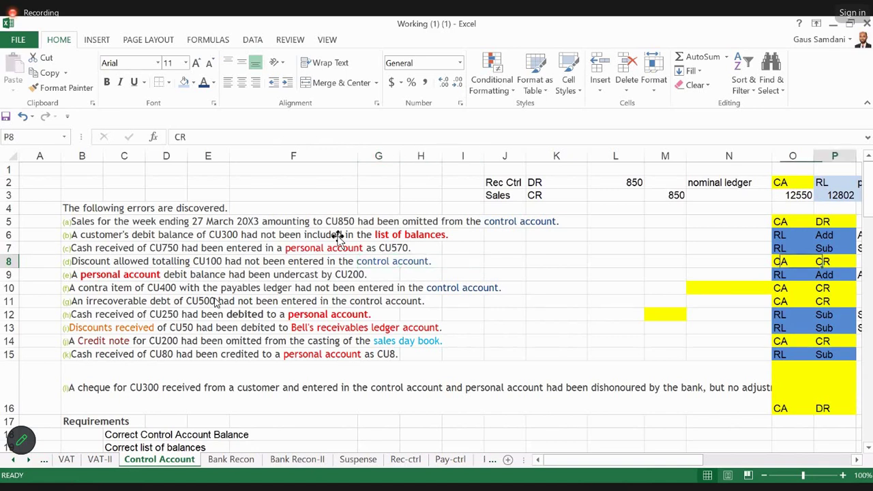
key("Left")
key("Right")
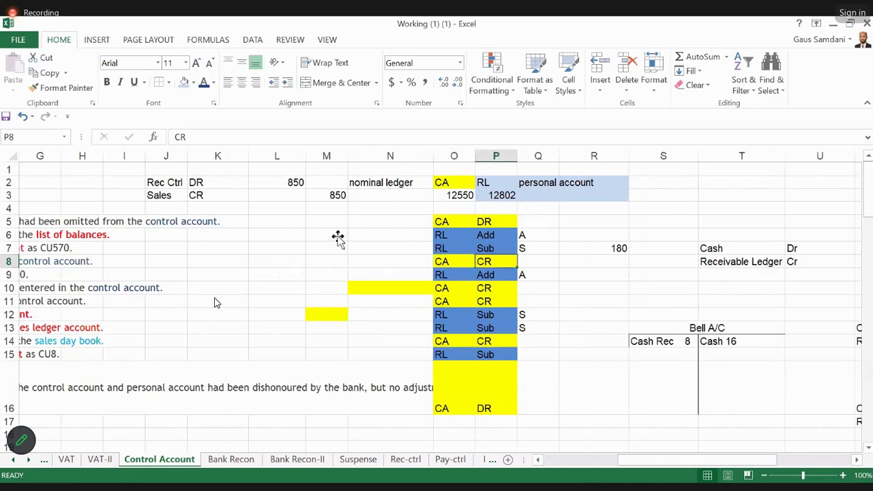
key("Home")
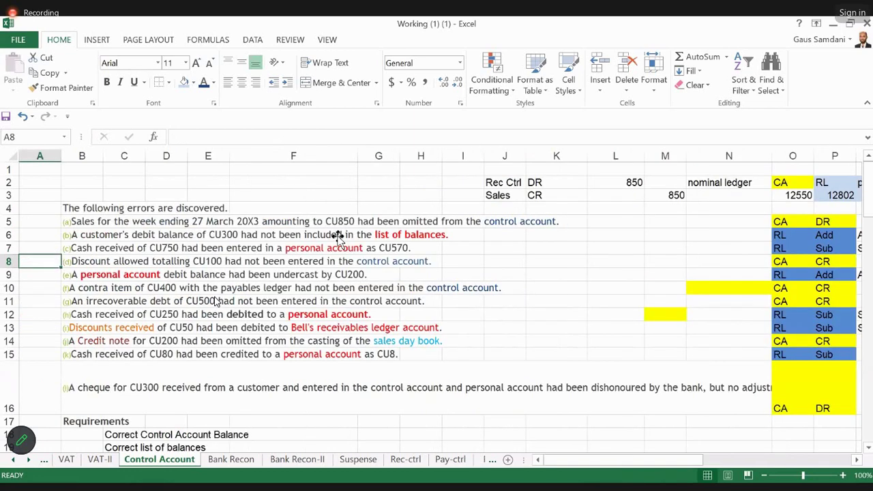
Read error (e) in row 9 about the personal account debit balance undercast by CU200.
key("Down")
key("Right")
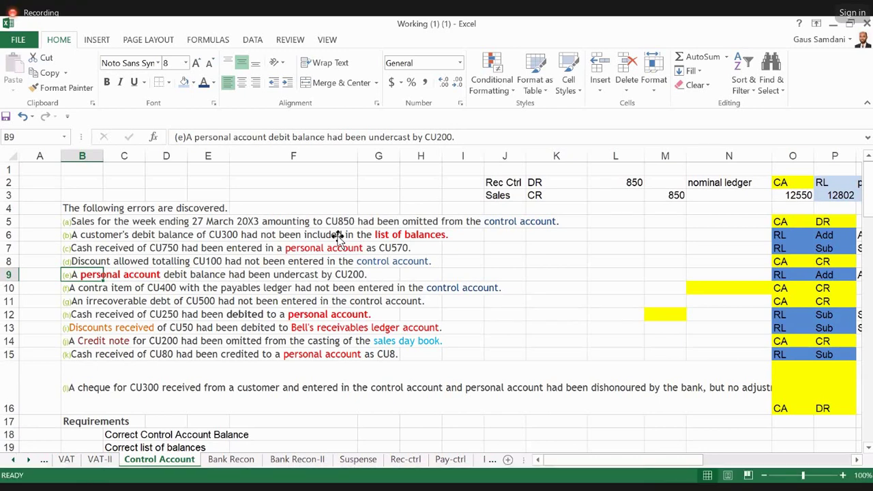
key("Right")
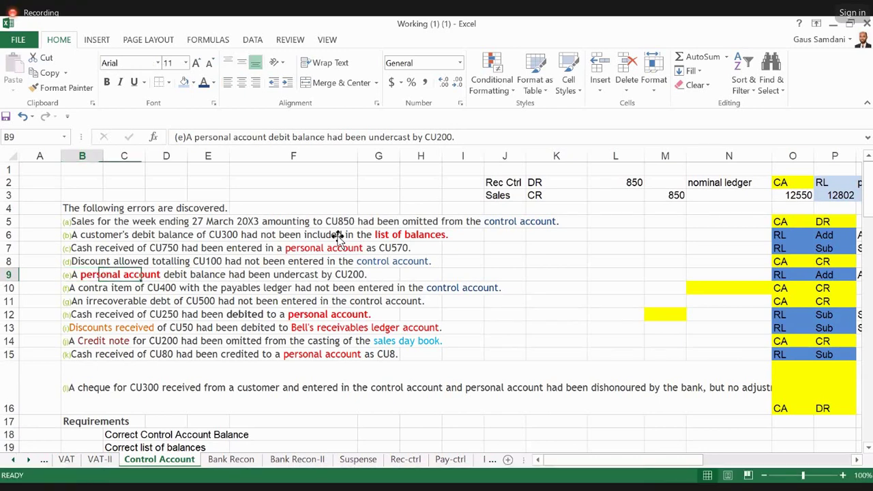
key("Right")
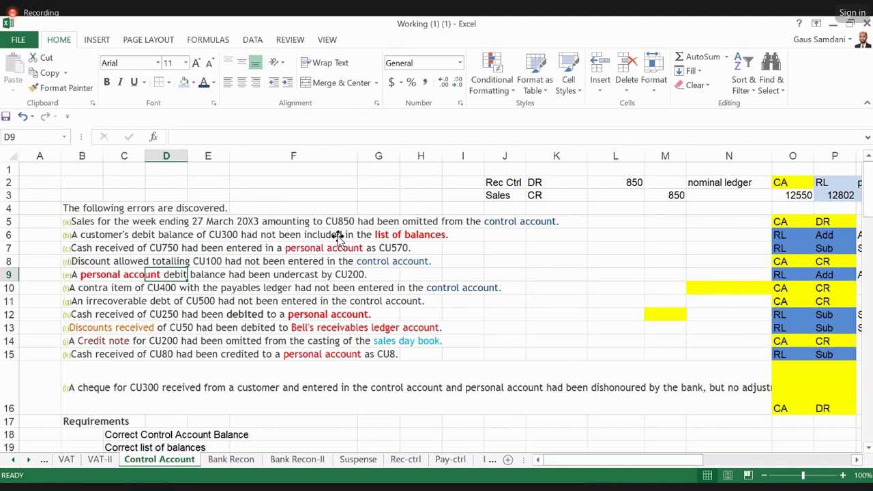
key("Right")
key("Right")
key("Right")
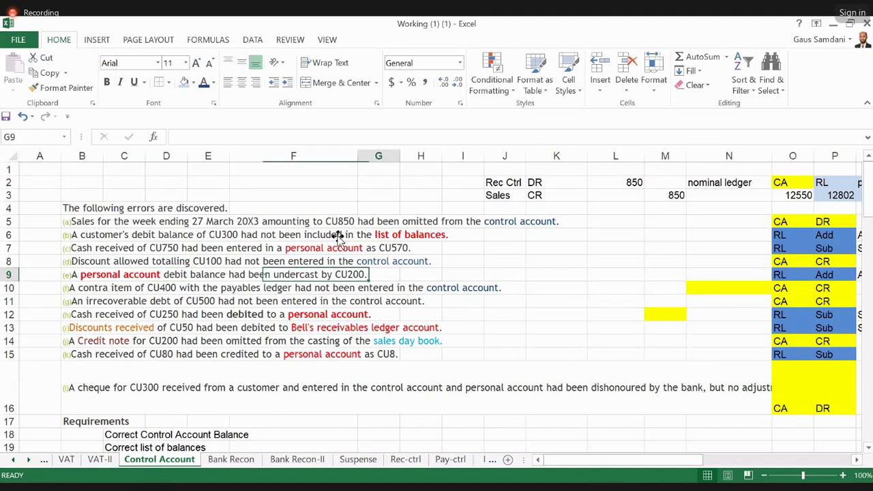
key("Left")
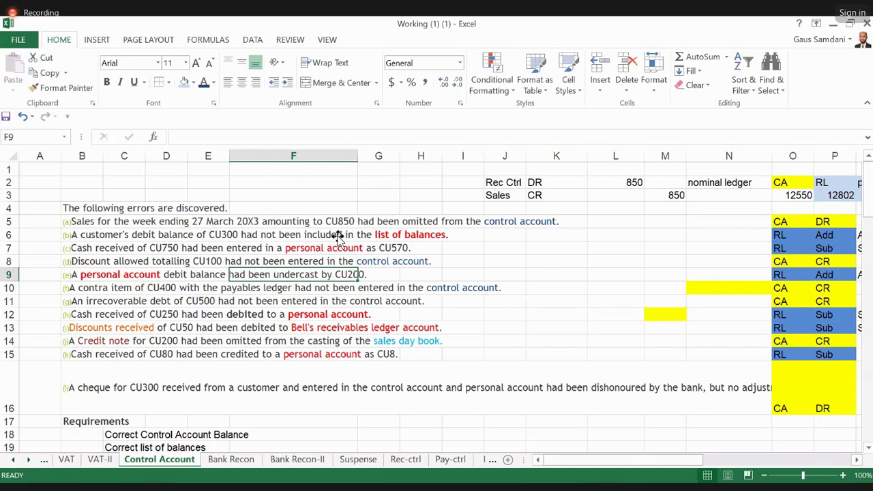
key("Left")
key("Left")
key("Left")
key("Left")
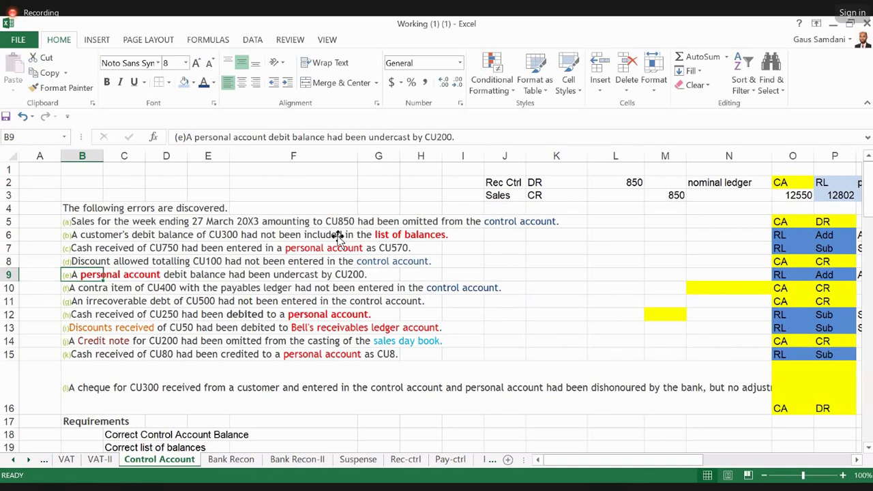
Reread error (e)'s "personal account" and "debit balance" wording to decide which ledger it affects.
key("Right")
key("Right")
key("Right")
key("Right")
key("Left")
key("Left")
key("Left")
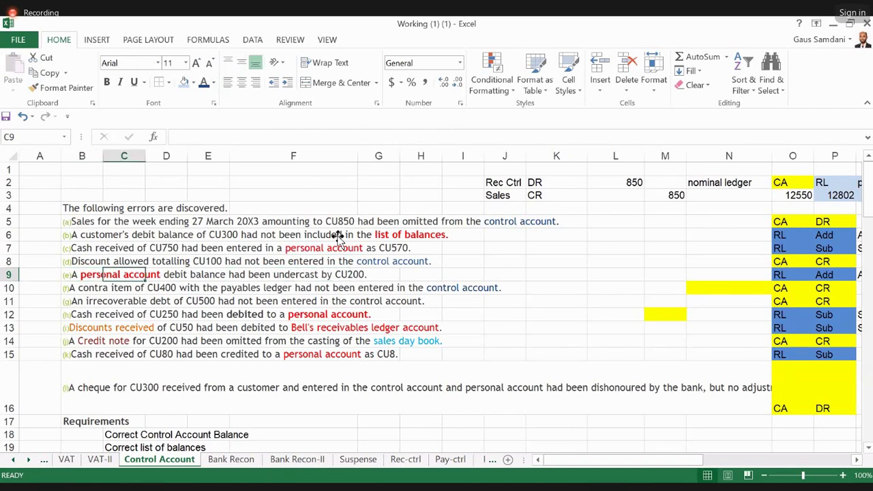
key("Right")
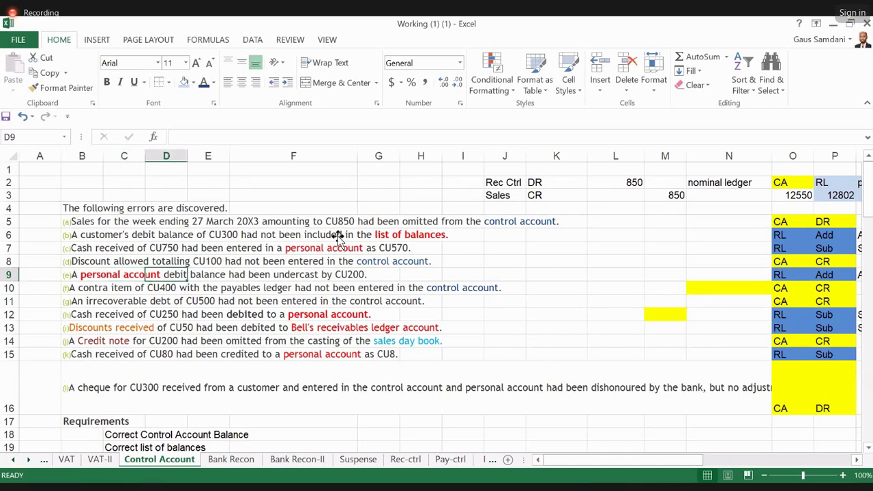
Check error (e) against its RL and Add labels in O9:P9.
key("Right")
key("Right")
key("Right")
key("Right")
key("Right")
key("Right")
key("Right")
key("Right")
key("Right")
key("Right")
key("Right")
key("Right")
key("Right")
key("Right")
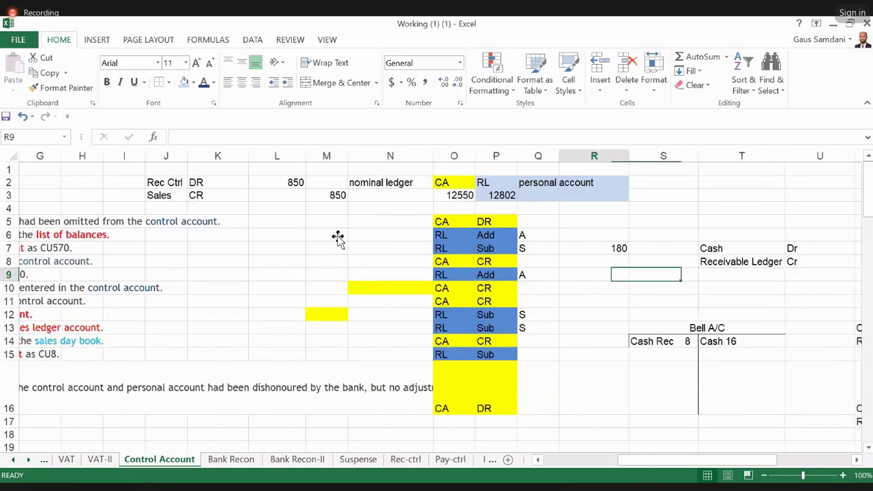
Read error (f) in row 10 about the CU400 contra item, highlighting its wording across B10:I10.
key("Home")
key("Down")
key("Right")
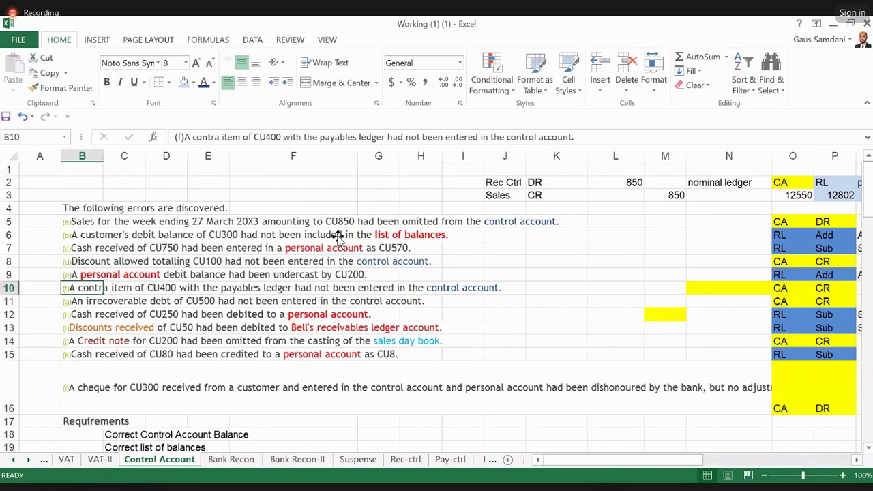
key("shift+Right")
key("shift+Right")
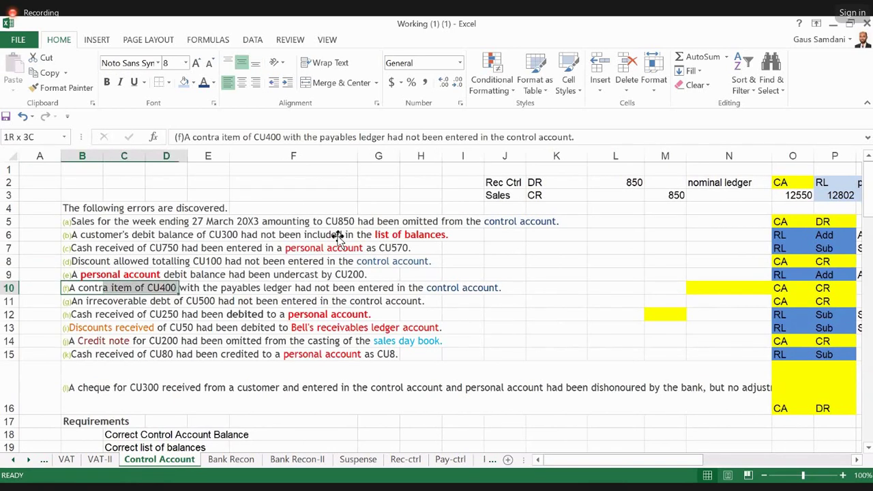
key("shift+Right")
key("shift+Right")
key("shift+Right")
key("shift+Right")
key("shift+Right")
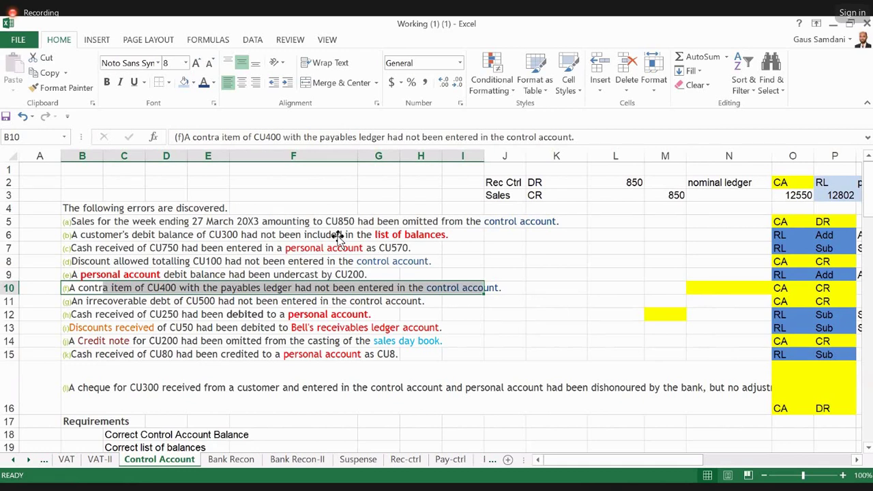
Clear the highlight and examine error (f)'s contra amount and its "with the payables ledger" wording.
key("shift+Left")
key("shift+Left")
key("shift+Left")
key("shift+Left")
key("shift+Left")
key("shift+Left")
key("shift+Left")
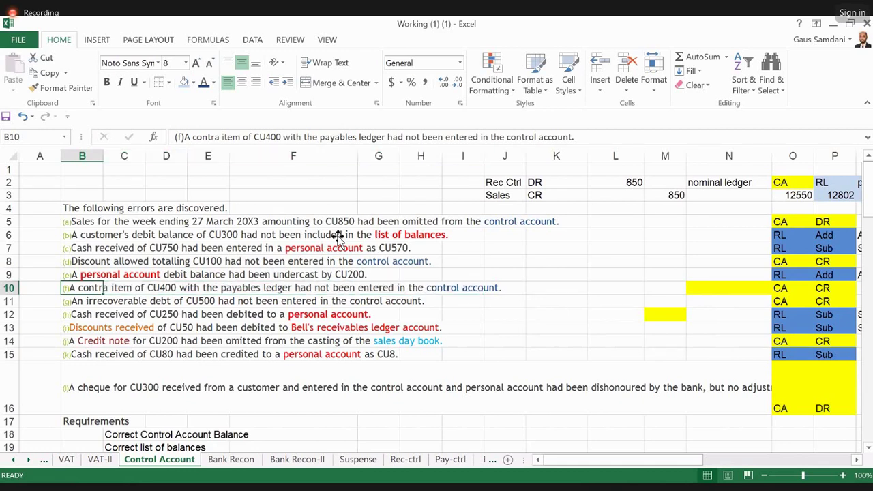
key("Right")
key("Right")
key("Right")
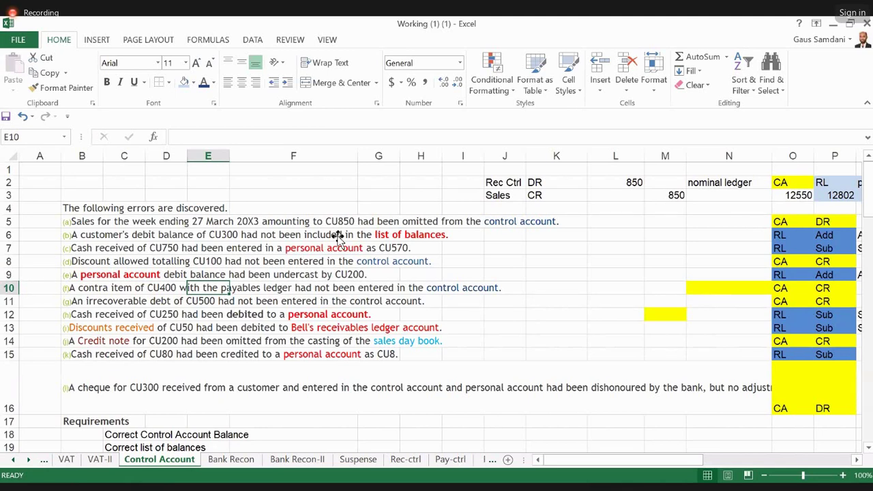
key("ctrl+Left")
key("Right")
key("Right")
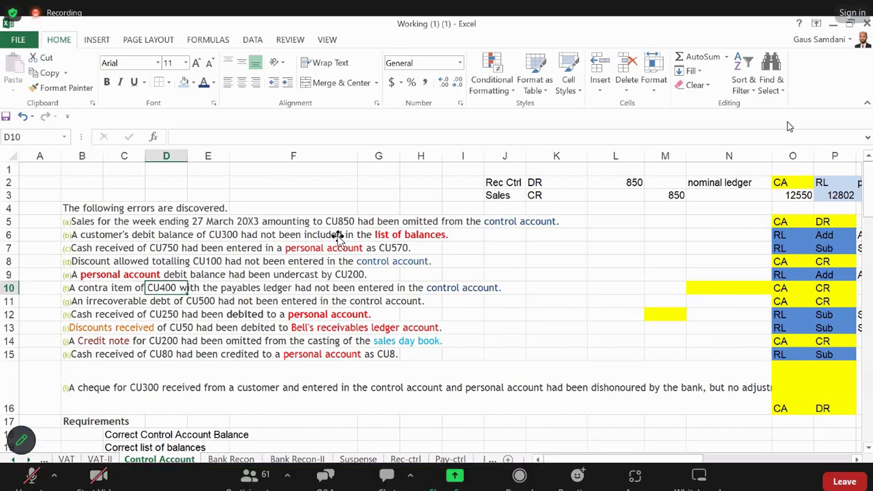
Check error (f) against its CA and CR labels in O10:P10.
key("Right")
key("Right")
key("Right")
key("Right")
key("Right")
key("Right")
key("Right")
key("Right")
key("Right")
key("Right")
key("Right")
key("Right")
key("Right")
key("Right")
key("Right")
key("Right")
key("Right")
key("Left")
key("Left")
key("Left")
key("Left")
key("Left")
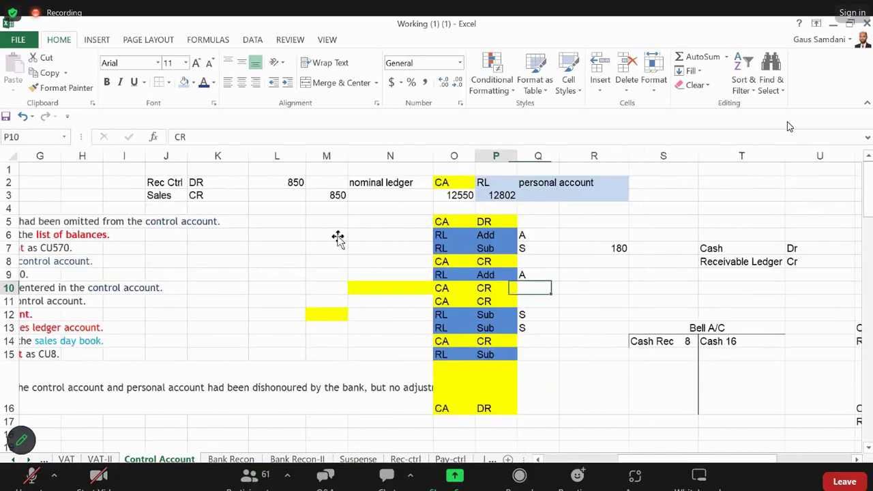
key("Left")
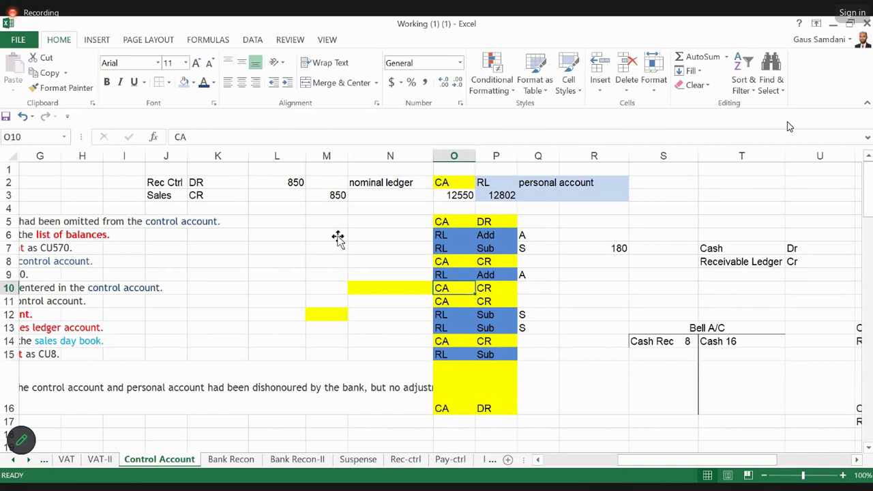
Read error (g) in row 11 about the CU500 irrecoverable debt missing from the control account.
key("ctrl+c")
key("Down")
key("ctrl+Left")
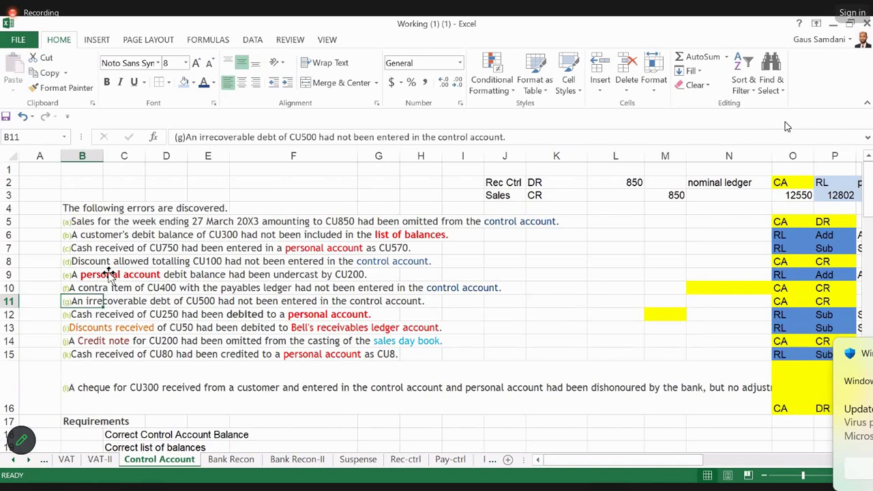
key("Right")
key("Right")
key("Right")
key("Right")
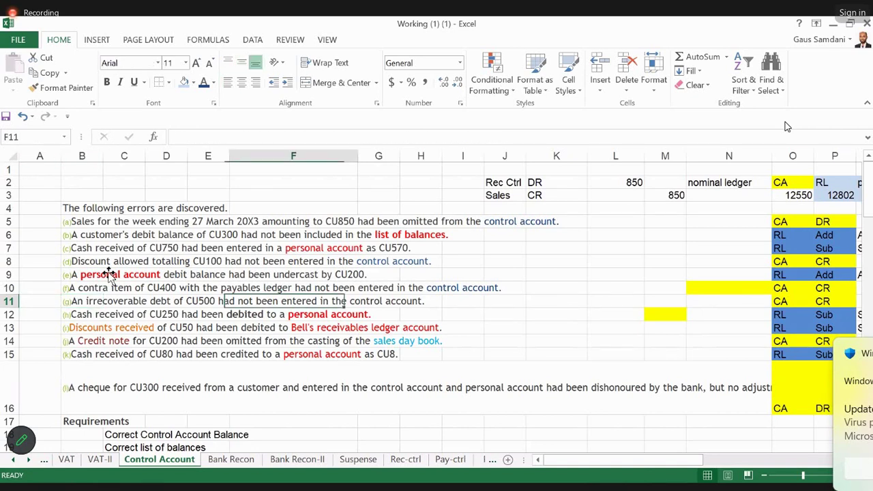
key("Right")
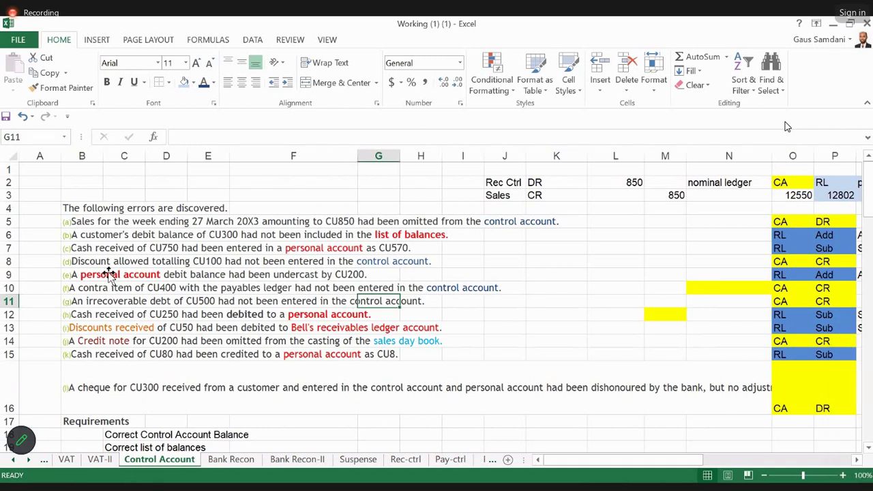
Return to the start of error (g) and examine its "irrecoverable debt" wording.
key("Left")
key("Left")
key("Left")
key("Left")
key("Left")
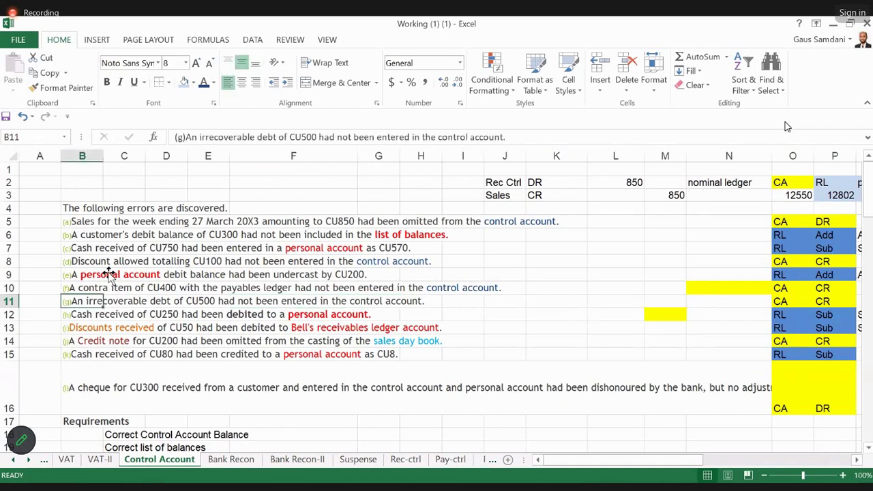
key("Right")
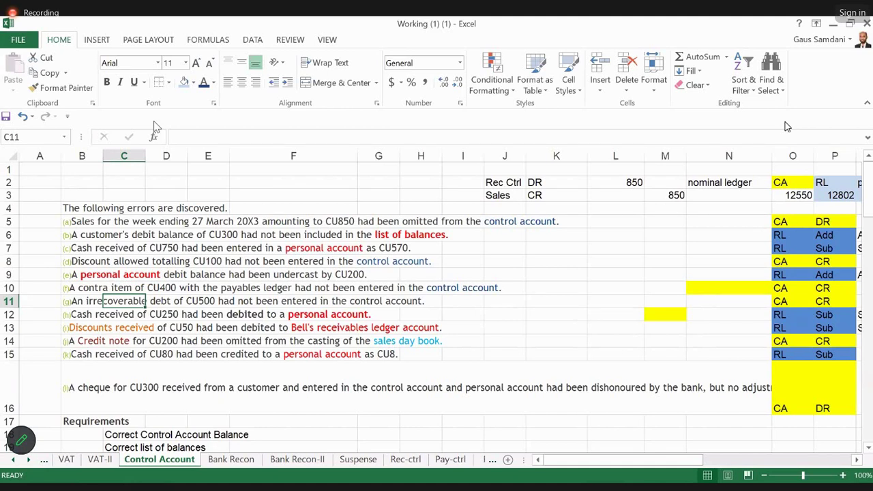
Switch to the PowerPoint presentation and check irrecoverable debts on the Receivables Control Account slide.
key("alt+Tab")
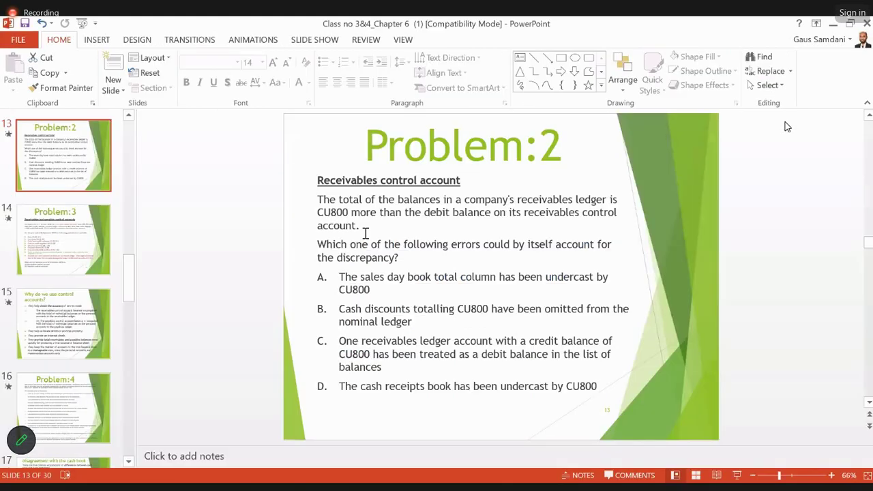
scroll(366, 234, "up", 5)
scroll(543, 191, "down", 1)
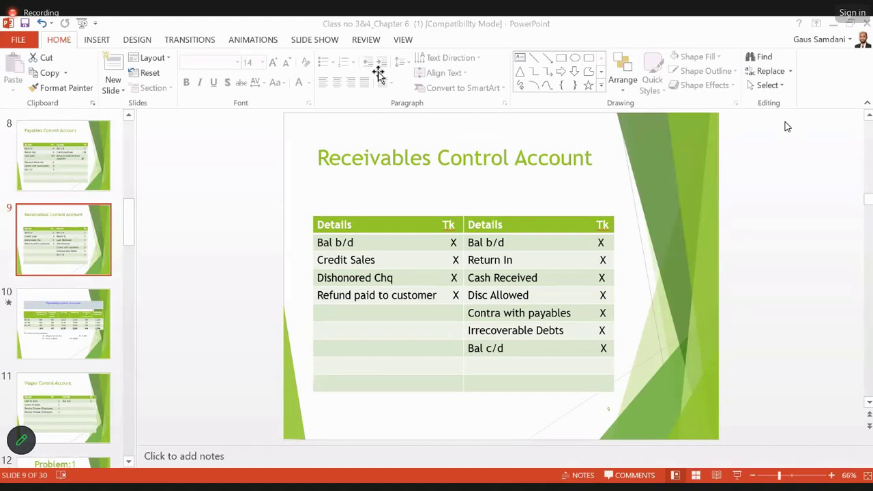
Switch back to the Excel workbook and read error (h) in row 12 about CU250 cash received debited to a personal account.
key("alt+Tab")
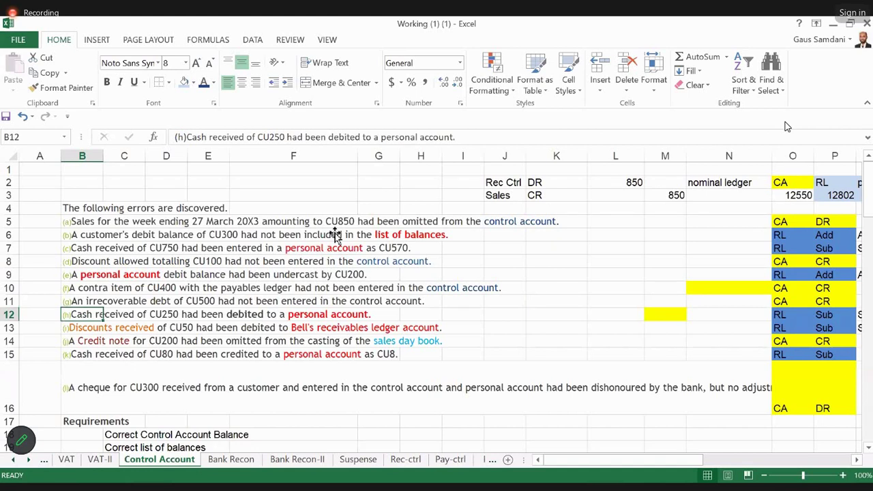
key("Right")
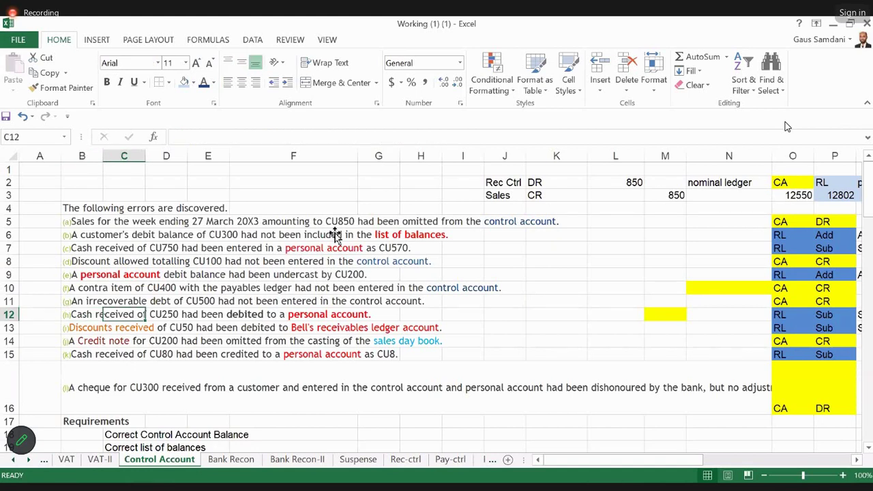
key("Right")
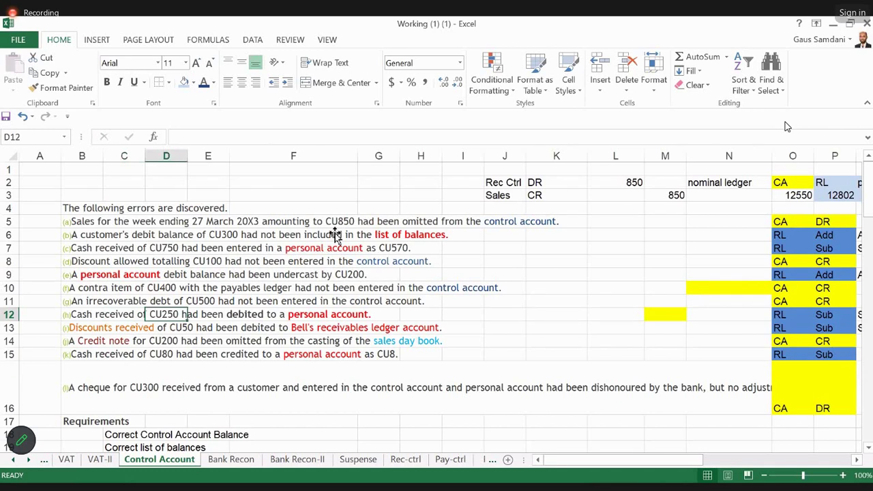
key("Right")
key("Right")
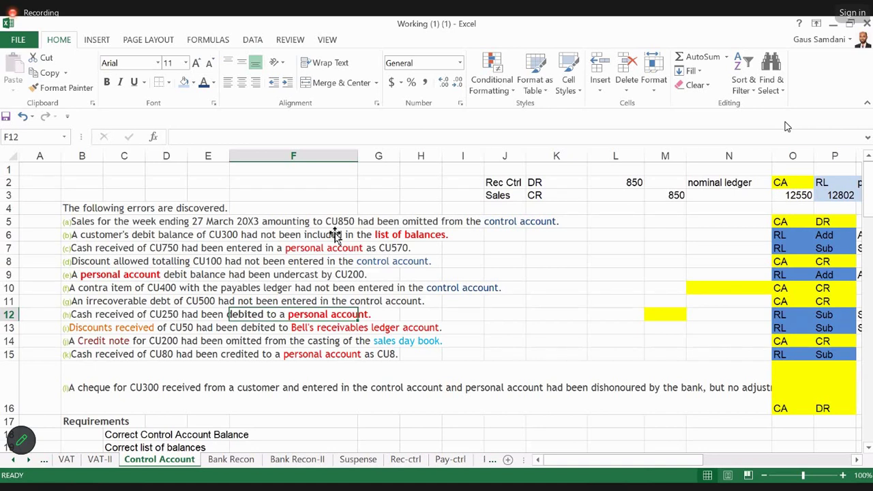
Look across row 12 past error (h)'s labels to the cash and receivable ledger entries in columns T to Y.
key("Right")
key("Right")
key("Right")
key("Right")
key("Right")
key("Right")
key("Right")
key("Right")
key("Right")
key("Right")
key("Right")
key("Right")
key("Right")
key("Right")
key("Right")
key("Right")
key("Right")
key("Right")
key("Right")
key("Right")
key("Left")
key("Left")
key("Left")
key("Left")
key("Left")
key("Left")
key("Left")
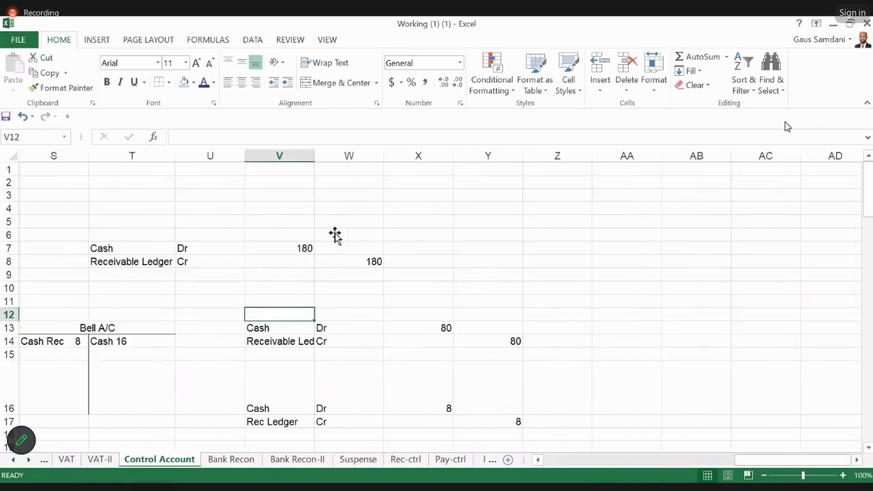
Look over the space below the cash and receivable journal entries and the CA/RL classifications in columns O and P.
key("Down")
key("Left")
key("Left")
key("Down")
key("Down")
key("Down")
key("Down")
key("Down")
key("Down")
key("Down")
key("Down")
key("Down")
key("Down")
key("Down")
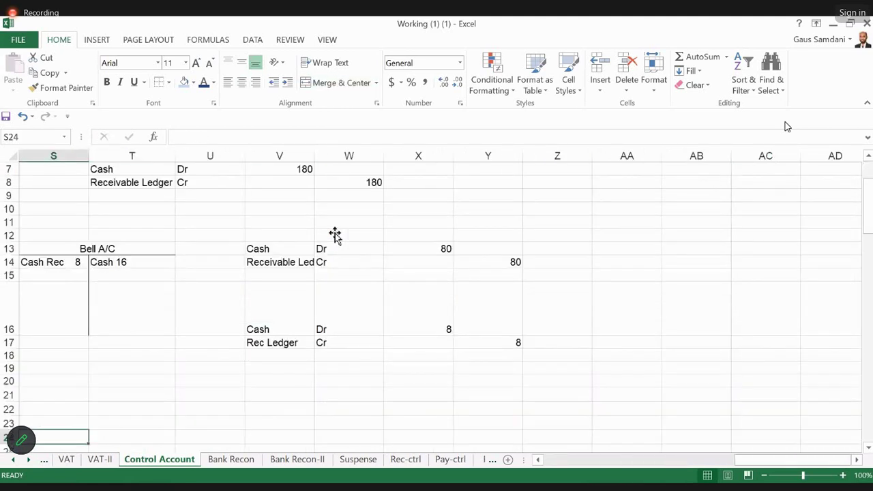
key("Left")
key("Left")
key("Left")
key("Left")
key("Left")
key("Left")
key("Left")
key("Left")
key("Up")
key("Up")
key("Right")
key("Right")
key("Right")
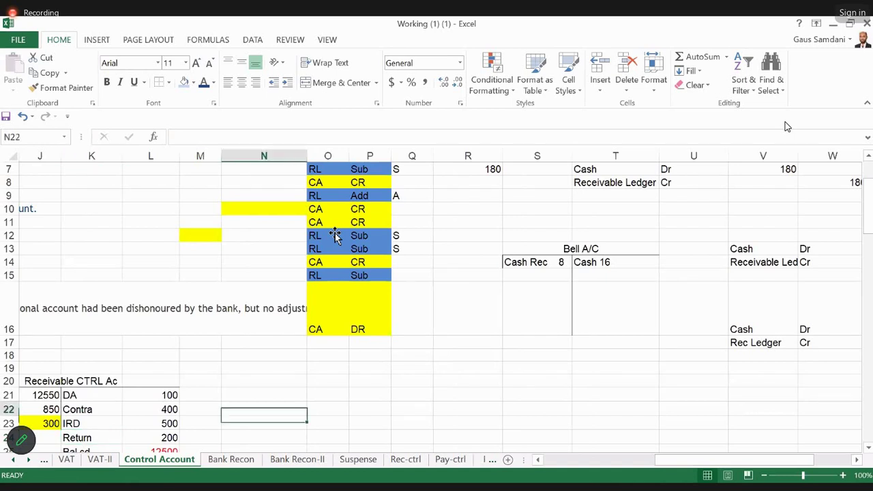
key("Up")
key("Up")
key("Up")
key("Up")
key("Up")
key("Up")
key("Up")
key("Up")
key("Up")
key("Up")
key("Up")
key("Right")
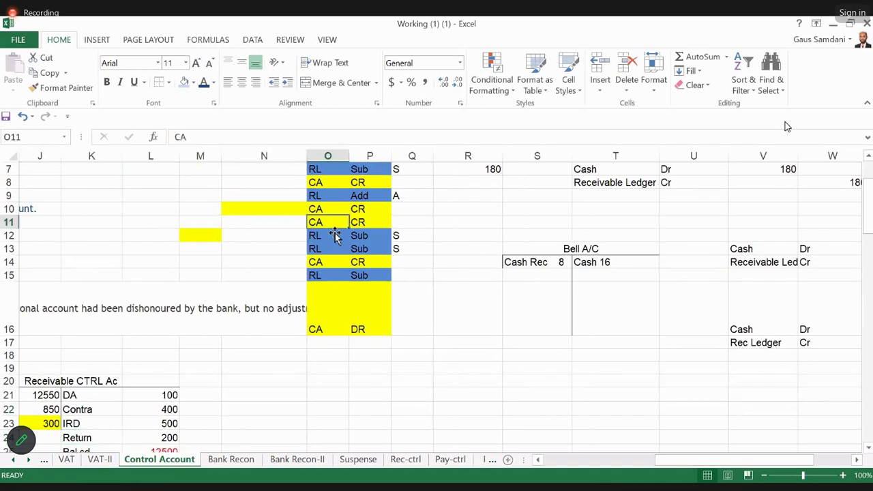
Copy the Bell A/C T-account in S13:T17 to the space starting at cell S20.
key("Down")
key("Down")
key("Right")
key("Right")
key("Right")
key("Right")
key("shift+Down")
key("shift+Down")
key("shift+Down")
key("shift+Down")
key("ctrl+c")
key("Down")
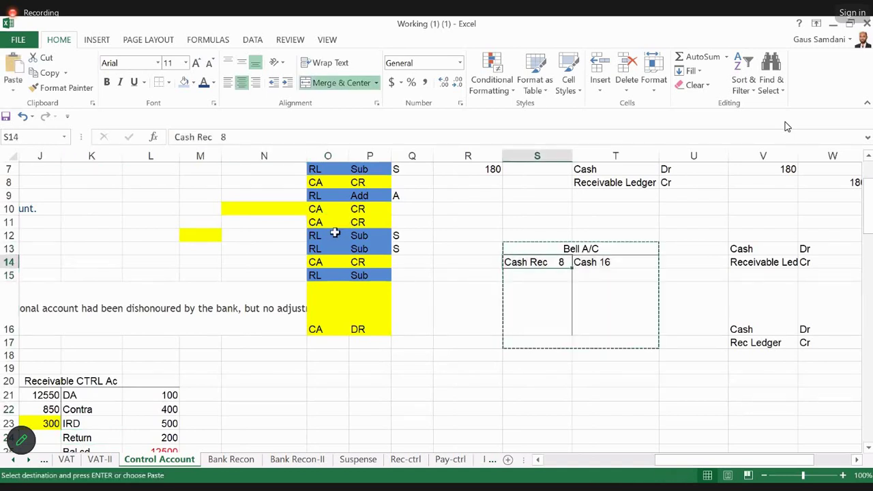
key("Down")
key("Down")
key("Down")
key("Down")
key("Down")
key("Down")
key("Down")
key("Down")
key("Up")
key("Up")
key("ctrl+v")
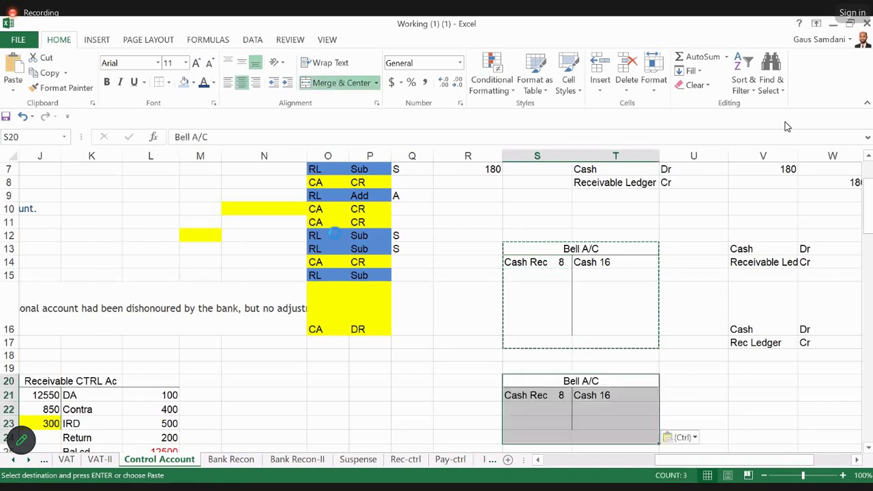
Enter the debit line of a journal entry in row 25 below the copied T-account: Cash, Dr, 100.
key("Down")
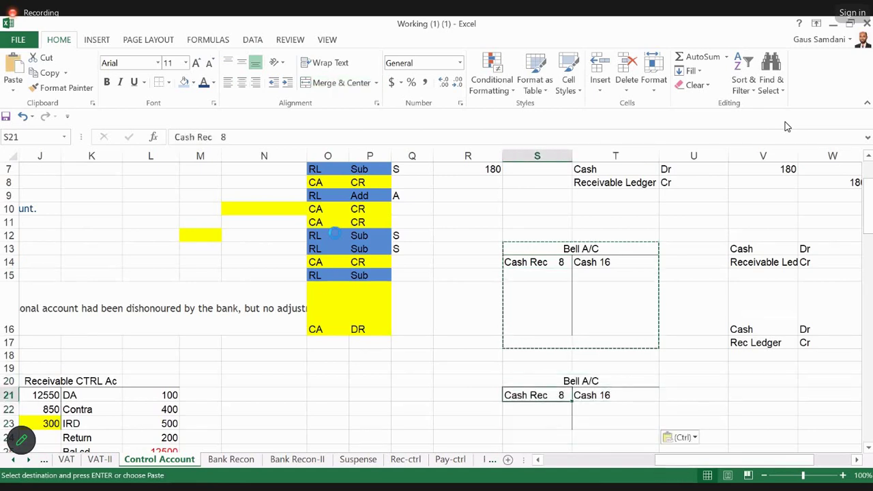
key("Right")
key("Left")
key("Down")
key("Down")
key("Down")
key("Down")
key("Down")
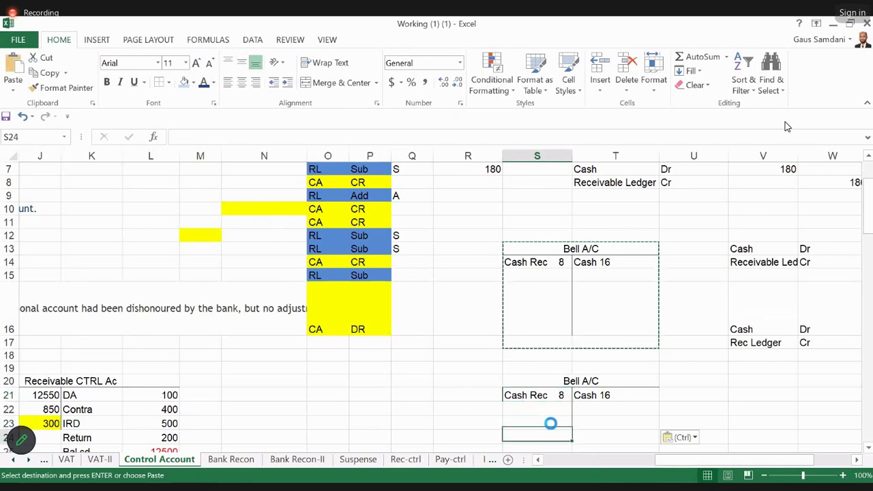
left_click(550, 423)
type("Cash")
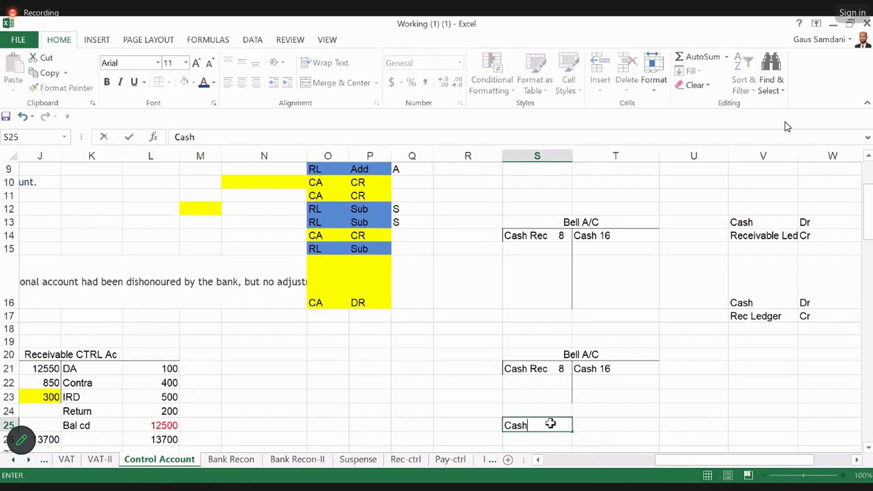
key("Tab")
type("Dr")
key("Tab")
type("100")
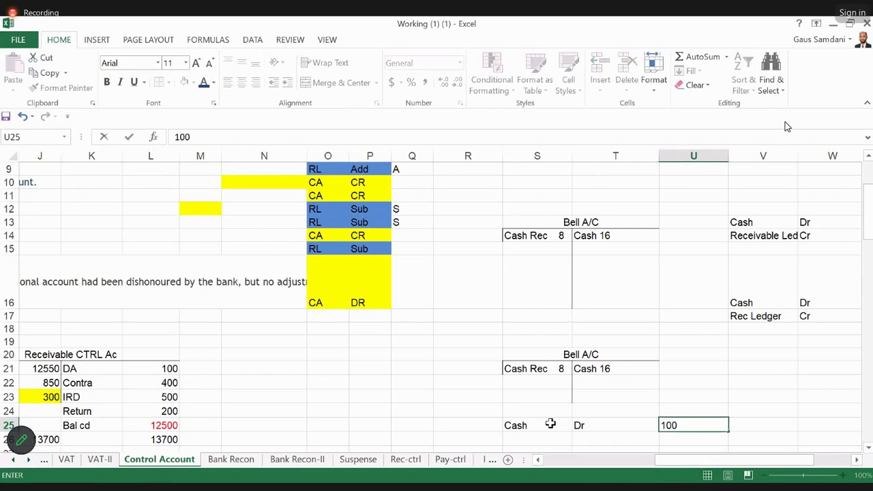
key("Return")
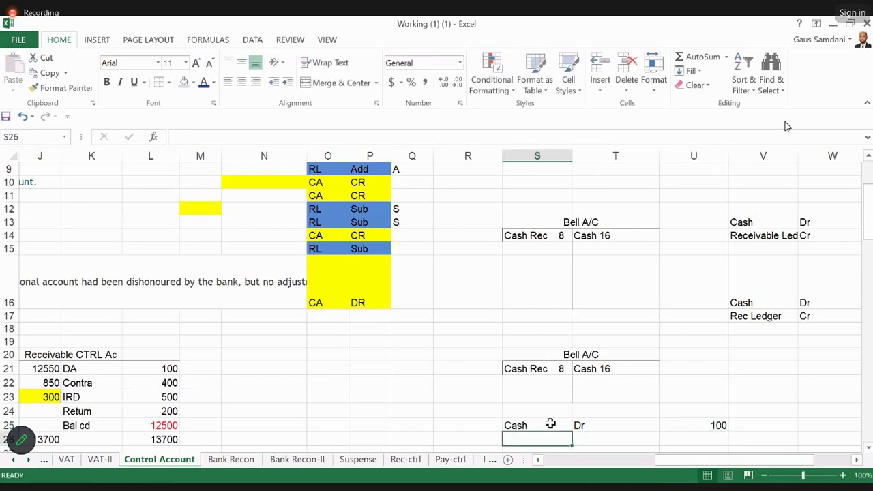
Enter the credit line in row 26: Rec Ctril A/C, Cr, with 100 in column V.
type("Rec C")
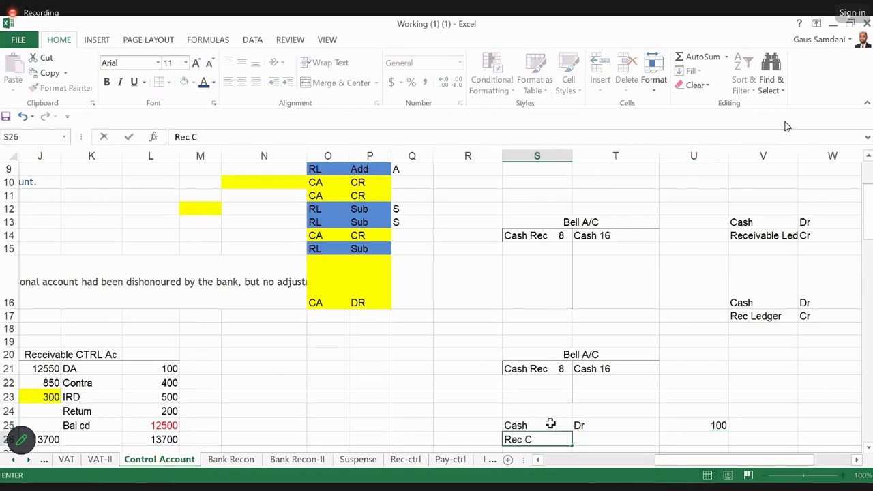
type("trl A/C")
key("Tab")
type("Cr")
key("Tab")
key("Tab")
key("Tab")
key("Tab")
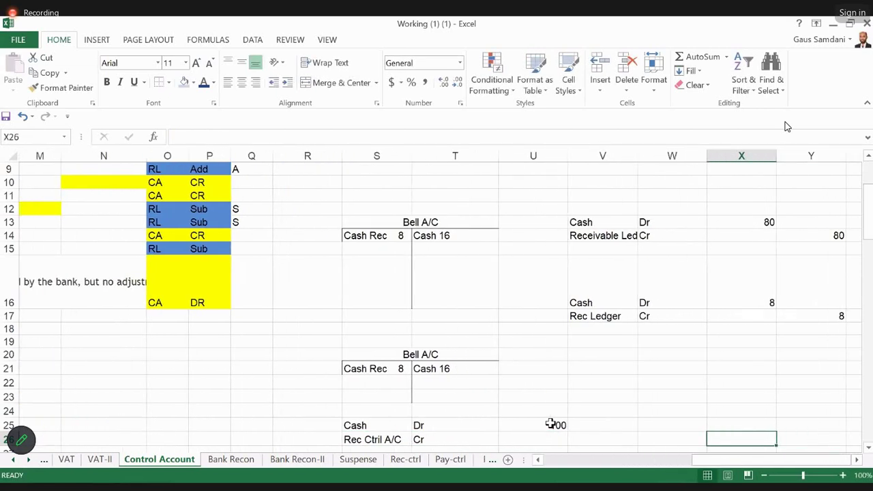
key("Left")
key("Left")
type("100")
key("Return")
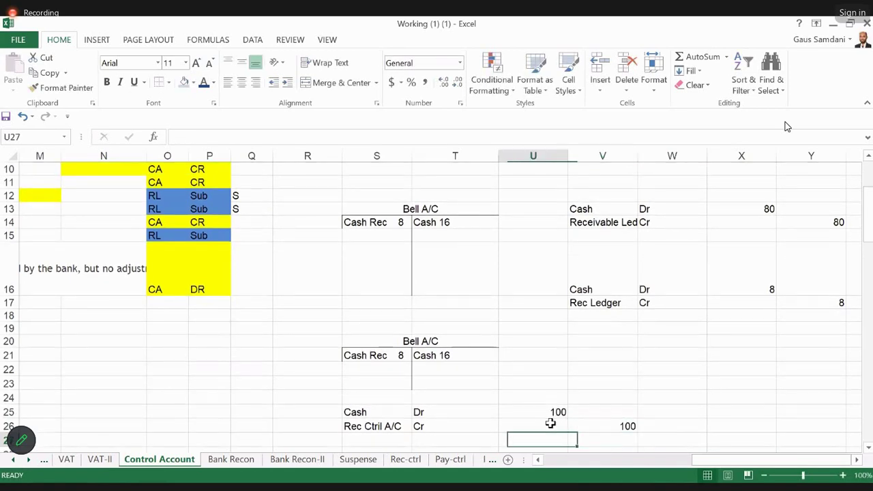
Copy the account names in S25:S26 to S29:S30 and clear the copied Cash label from S29.
key("Up")
key("Left")
key("Left")
key("shift+Right")
key("shift+Right")
key("shift+Right")
key("shift+Left")
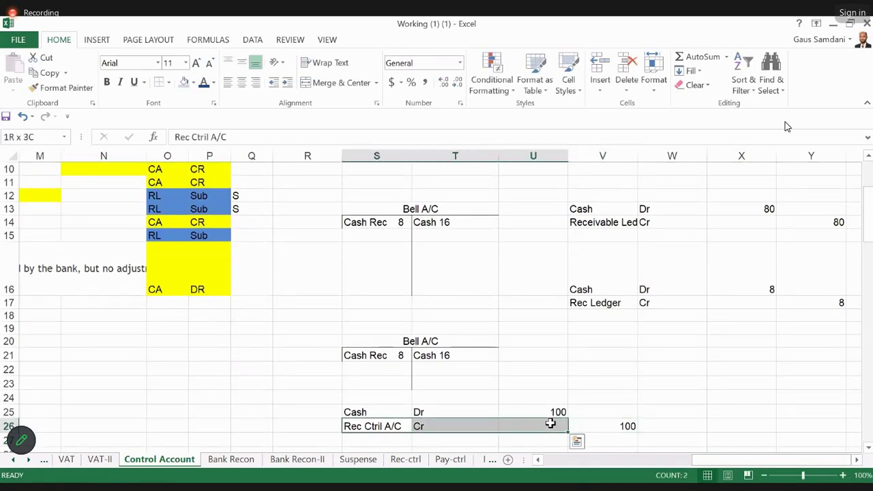
key("shift+Left")
key("shift+Left")
key("shift+Left")
key("Right")
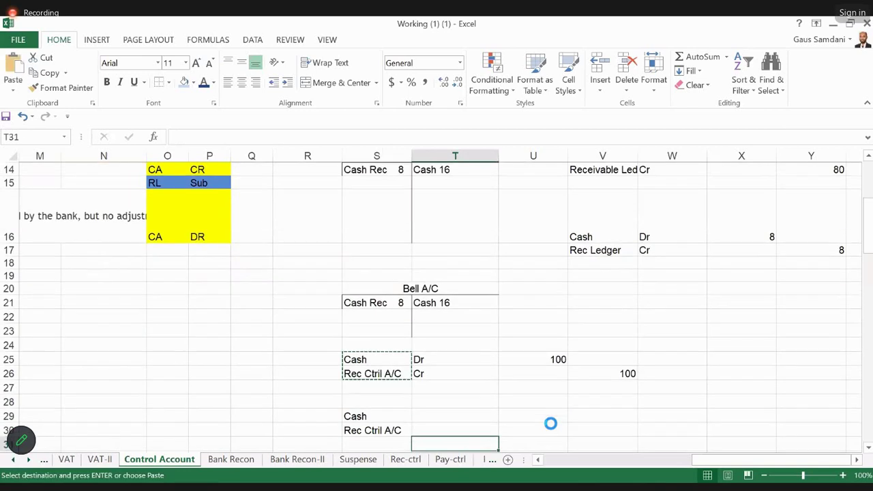
key("Up")
key("Left")
key("Up")
key("Delete")
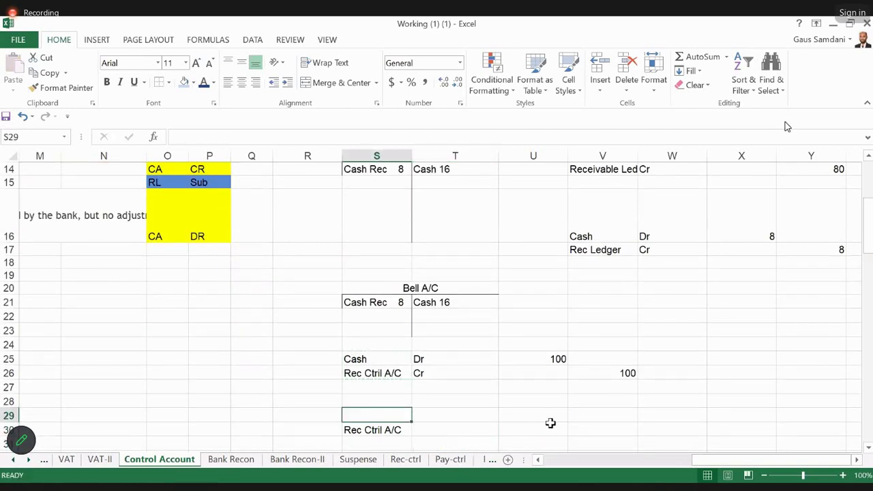
Mark Rec Ctril A/C in row 30 as Dr and add Cash as Cr in row 31.
key("Down")
key("Right")
type("Dr")
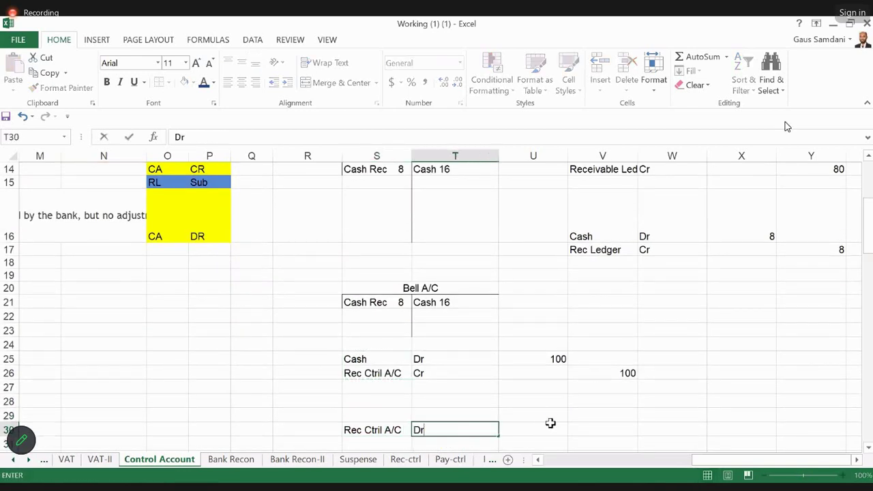
key("Return")
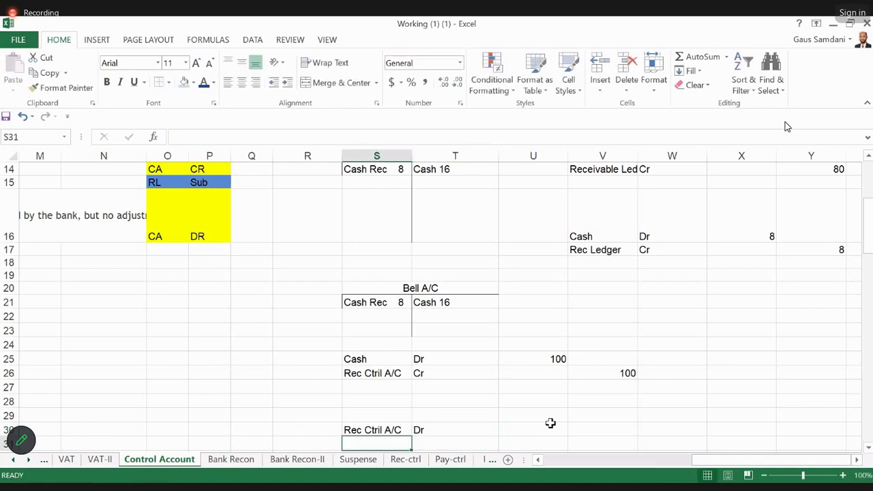
type("Cash")
key("Right")
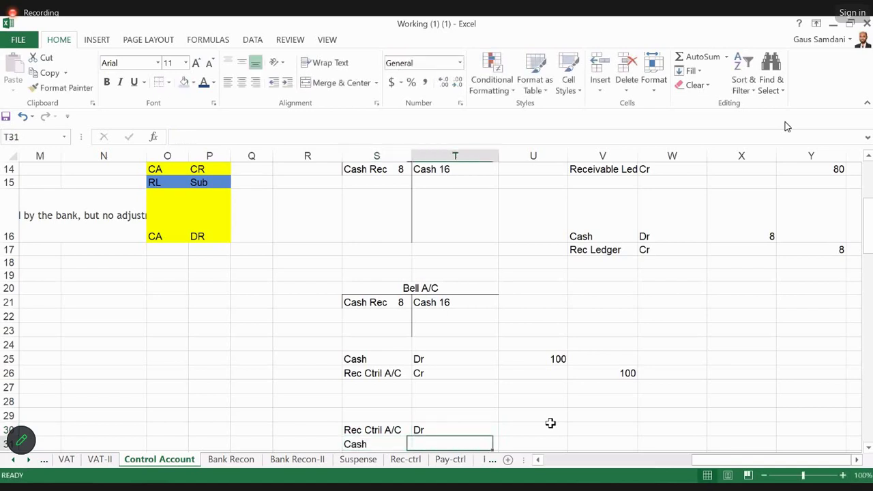
type("C")
key("BackSpace")
type("Cr")
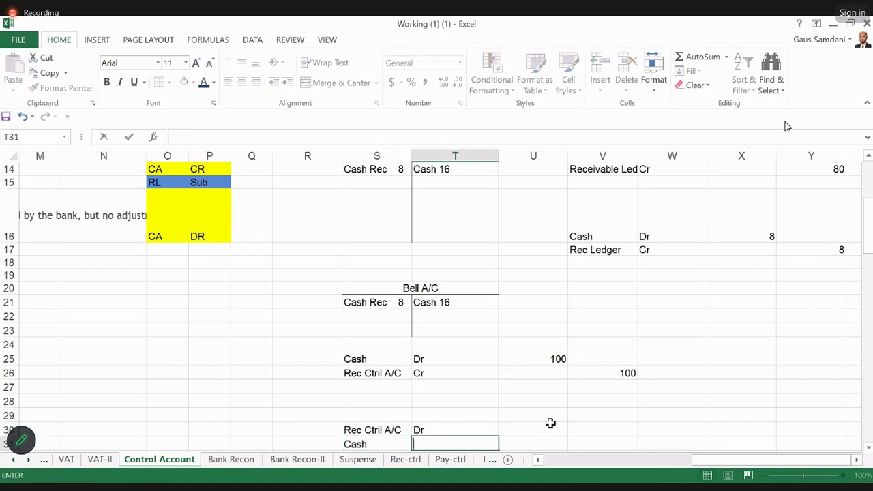
Enter 100 as the debit amount in U30 and 100 as the credit amount in V31.
key("Right")
key("Right")
key("Left")
left_click(550, 423)
type("100")
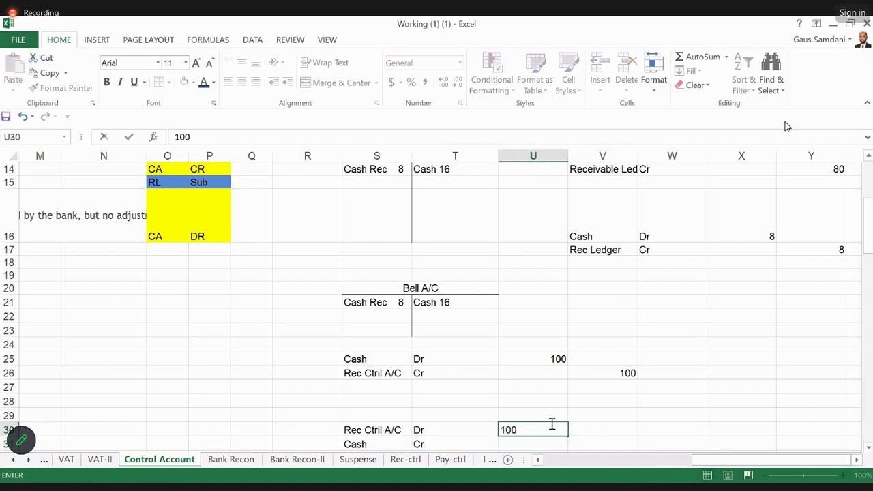
key("Return")
key("Right")
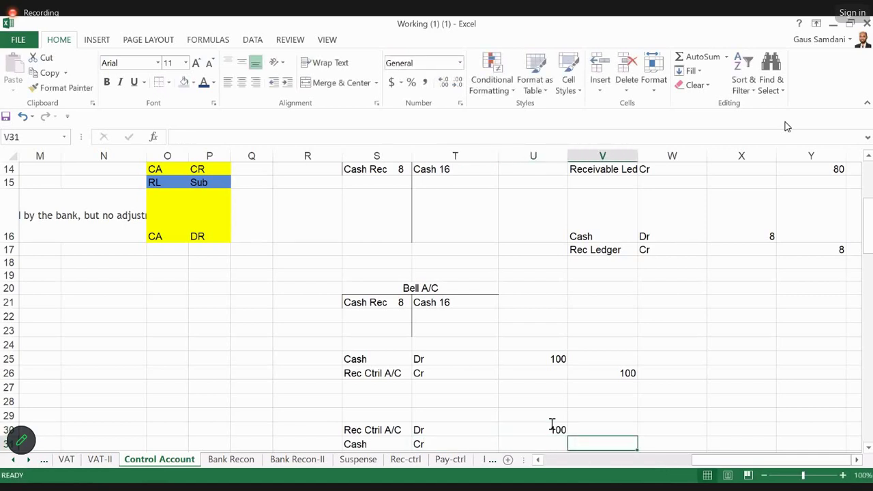
type("100")
key("Return")
Clear the Cash Rec 8 and Cash 16 entries from row 21 of the copied Bell A/C.
key("Up")
key("Up")
key("Up")
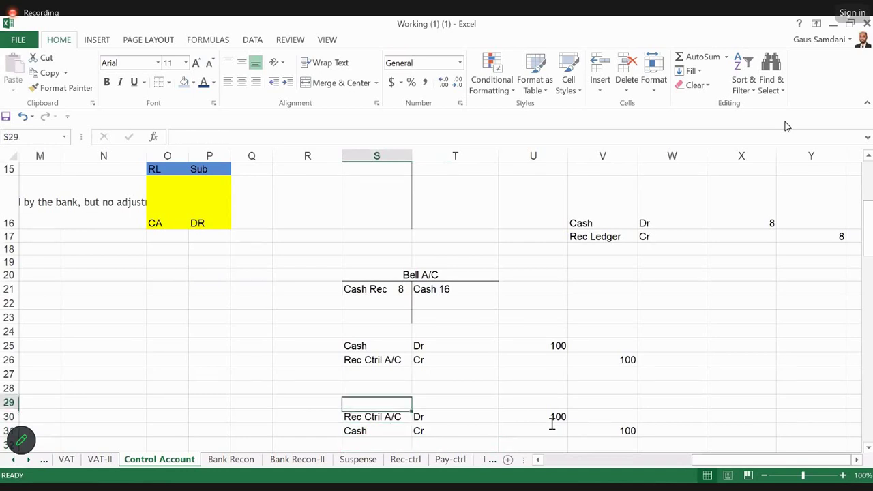
key("Up")
key("Up")
key("Up")
key("Up")
key("Up")
key("Up")
key("Up")
key("Up")
key("Delete")
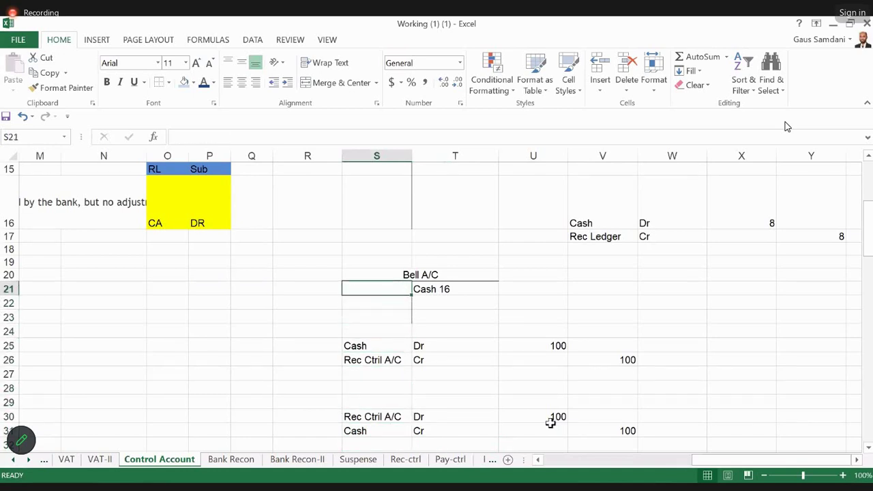
key("Right")
key("Delete")
Enter Sales 200 on the debit side and Cash 200 on the credit side of the copied Bell A/C in row 21.
key("Left")
type("Sales")
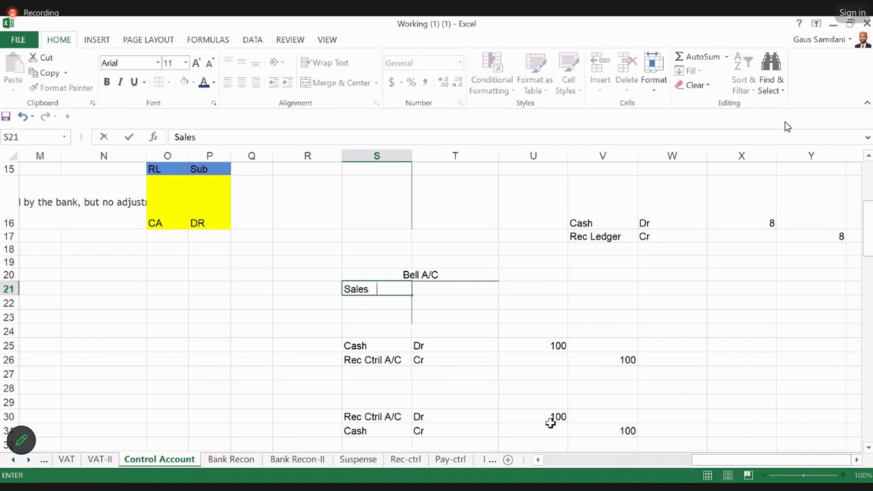
type("      200")
key("Return")
key("Up")
key("Right")
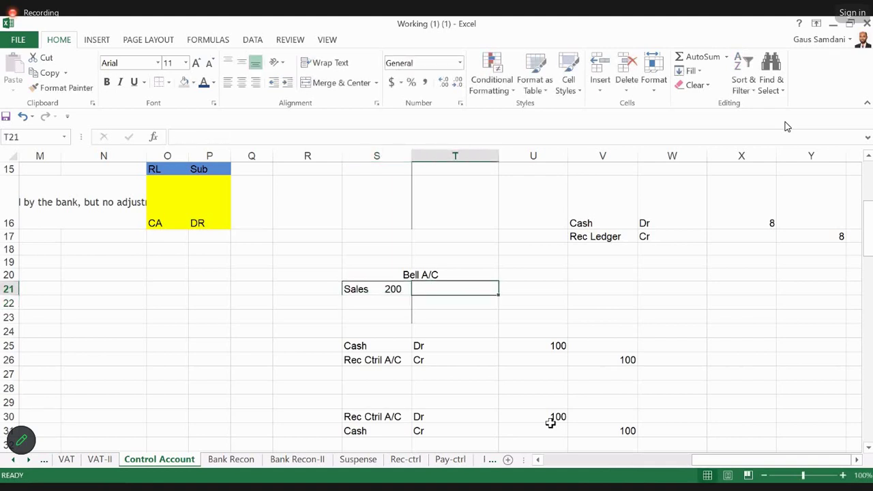
type("Cash")
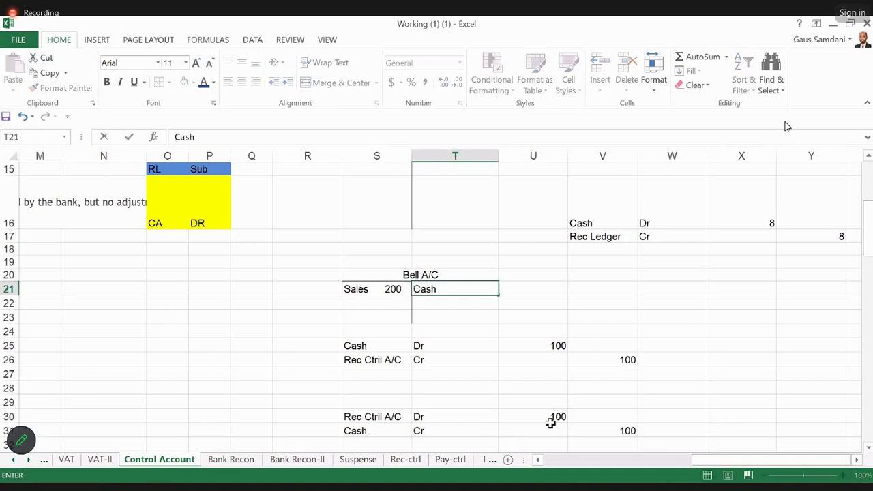
type("      2000")
key("BackSpace")
key("Return")
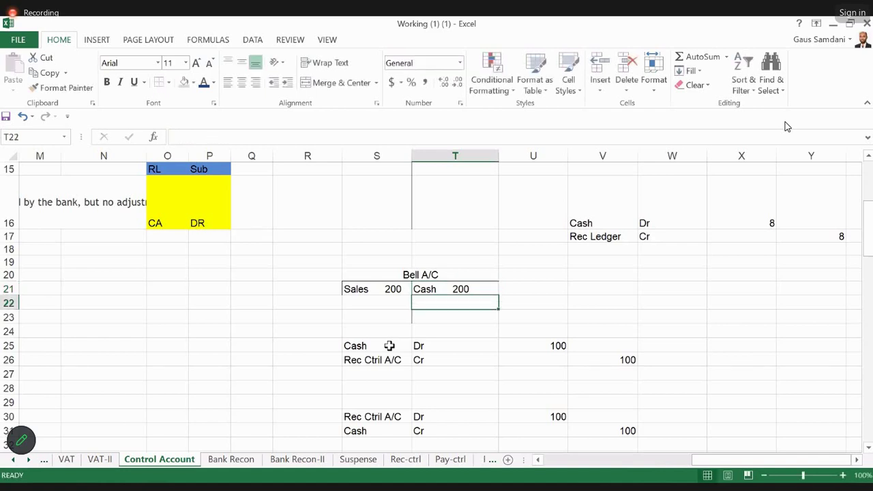
Set the debit in U25 and the credit in V26 of the Cash / Rec Ctril A/C entry to 200.
key("Down")
key("Down")
key("Down")
key("Right")
type("200")
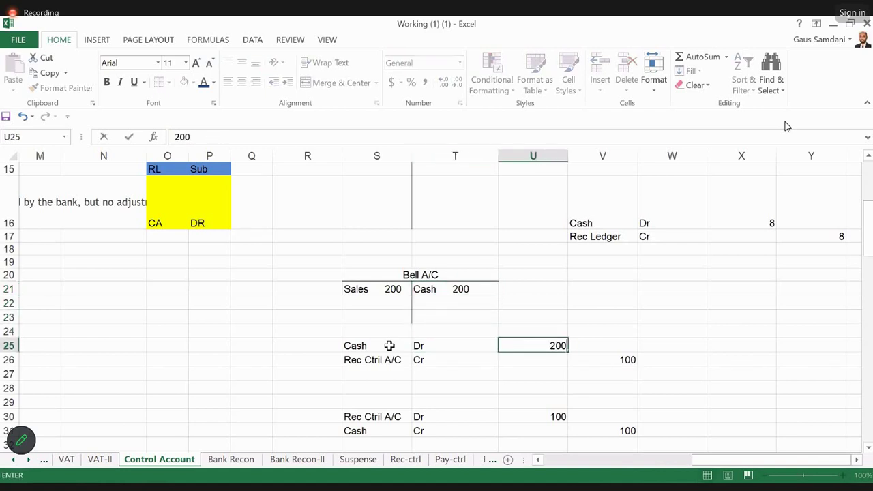
key("Return")
key("Up")
key("ctrl+c")
key("Down")
key("Right")
key("ctrl+v")
Set the debit in U30 and the credit in V31 of the reversed Rec Ctril A/C / Cash entry to 200.
key("Down")
key("Down")
key("Down")
key("Down")
key("Left")
key("ctrl+v")
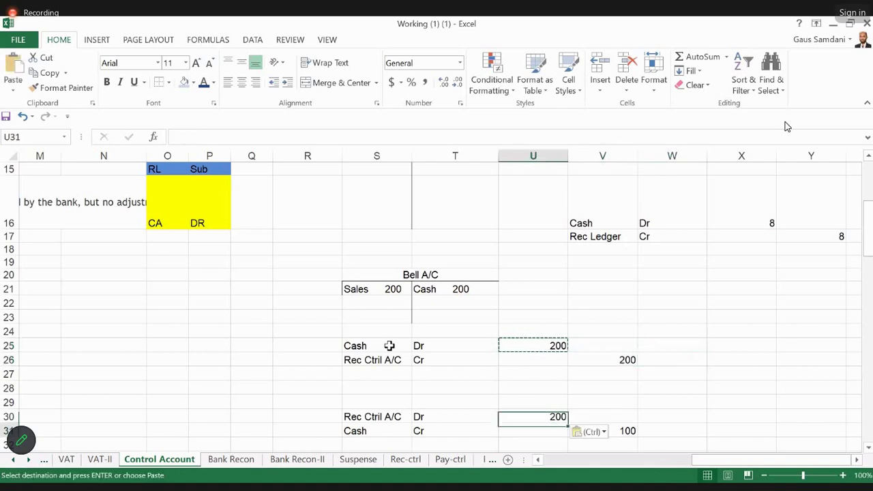
key("Down")
key("Right")
key("ctrl+v")
Shade the first journal entry in S25:V26 light blue.
key("Left")
key("Left")
key("Left")
key("Up")
key("Up")
key("Up")
key("Up")
key("Up")
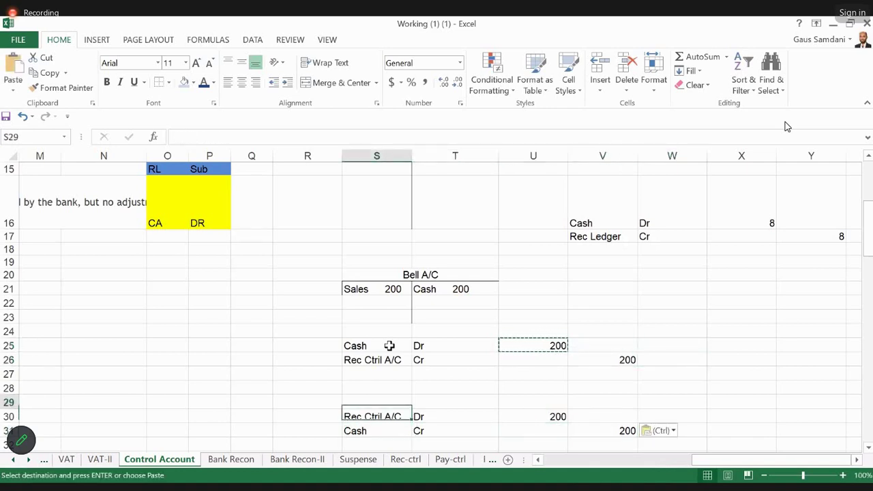
key("Up")
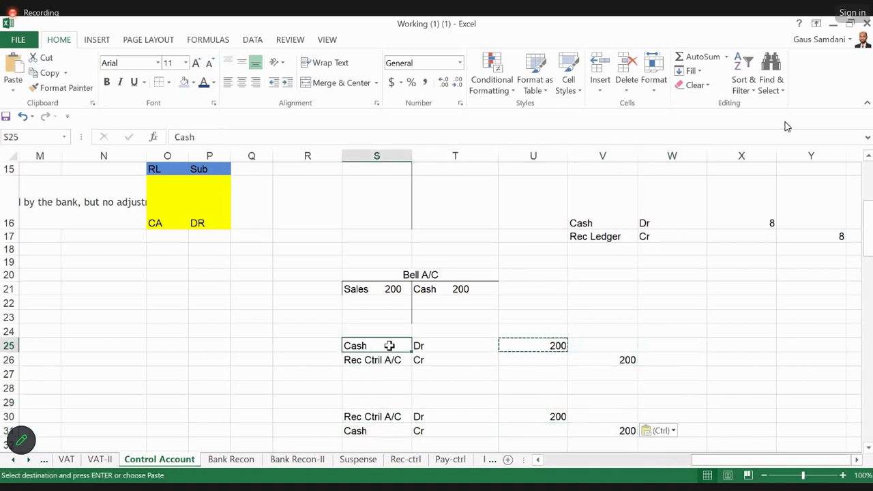
key("shift+Right")
key("shift+Right")
key("shift+Right")
key("shift+Down")
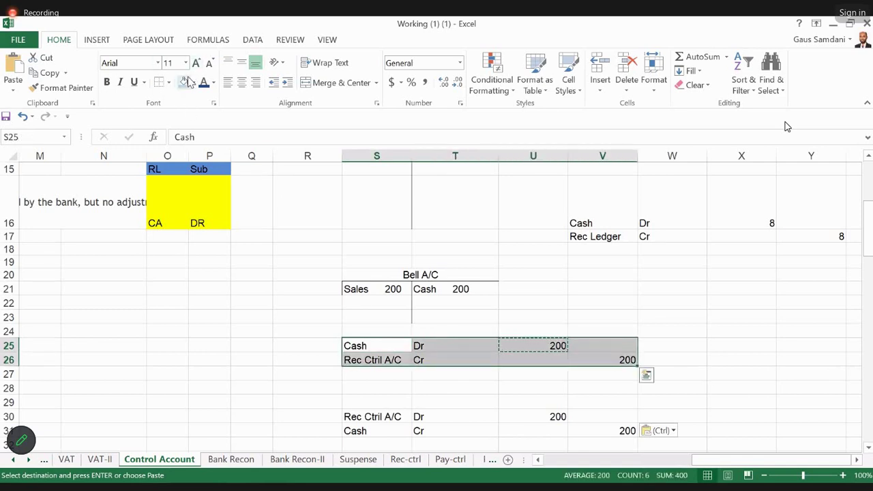
left_click(184, 81)
Shade the reversed journal entry in S30:V31 light red.
left_click(391, 417)
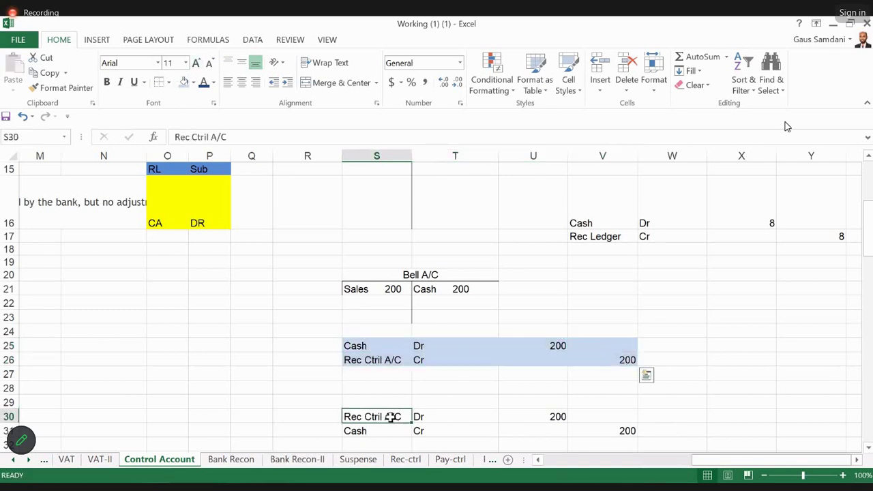
key("shift+Right")
key("shift+Right")
key("shift+Right")
key("shift+Down")
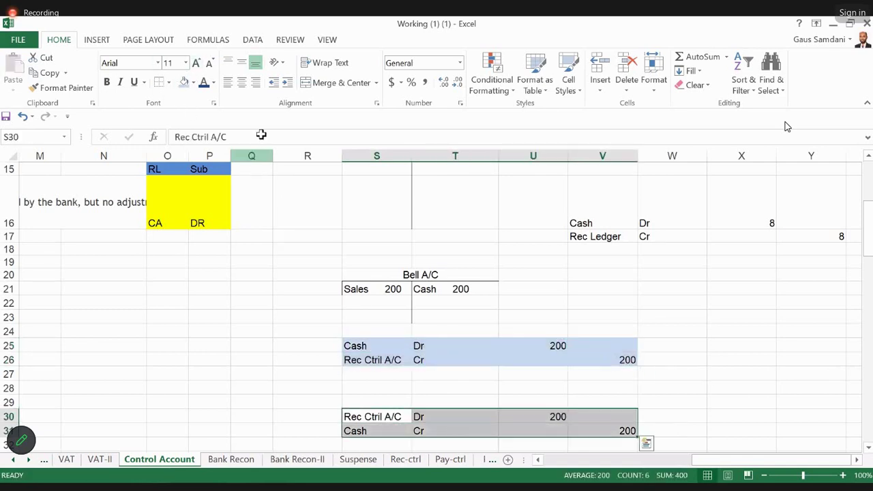
left_click(194, 83)
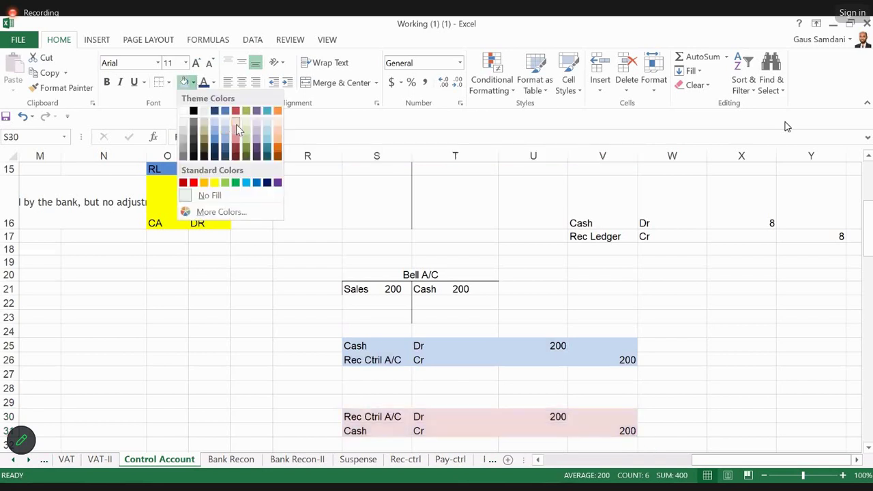
left_click(236, 125)
Move the Cash 200 entry of the lower Bell A/C from the credit side in T21 to the debit side in S22.
left_click_drag(382, 307, 459, 288)
left_click(459, 288)
key("ctrl+c")
key("Down")
key("Left")
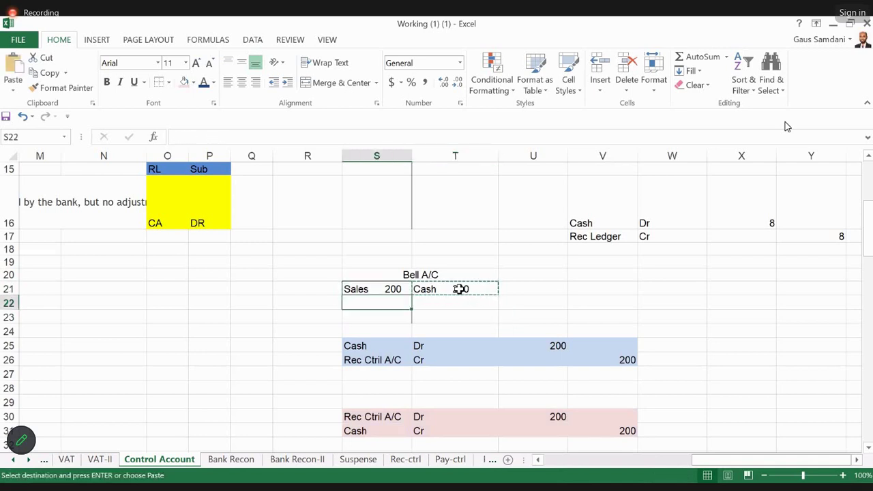
key("ctrl+v")
key("ctrl+z")
key("Right")
left_click(460, 288)
key("ctrl+x")
key("Down")
key("Left")
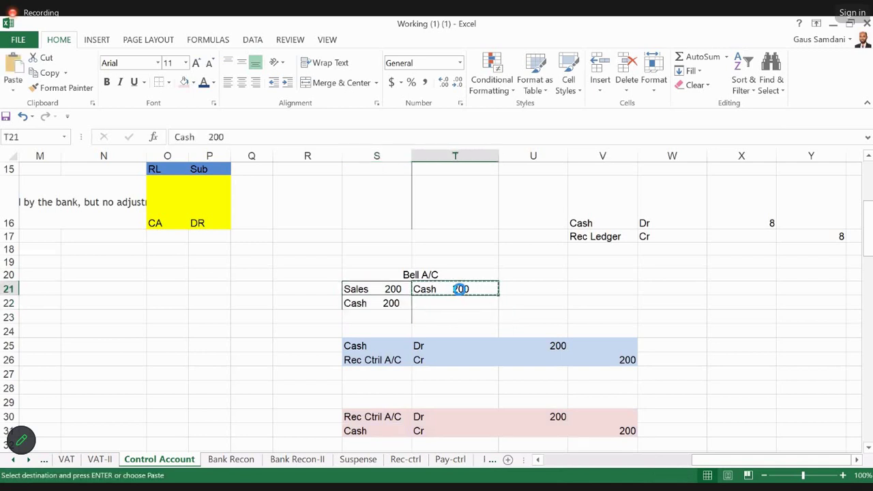
key("Return")
left_click(460, 288)
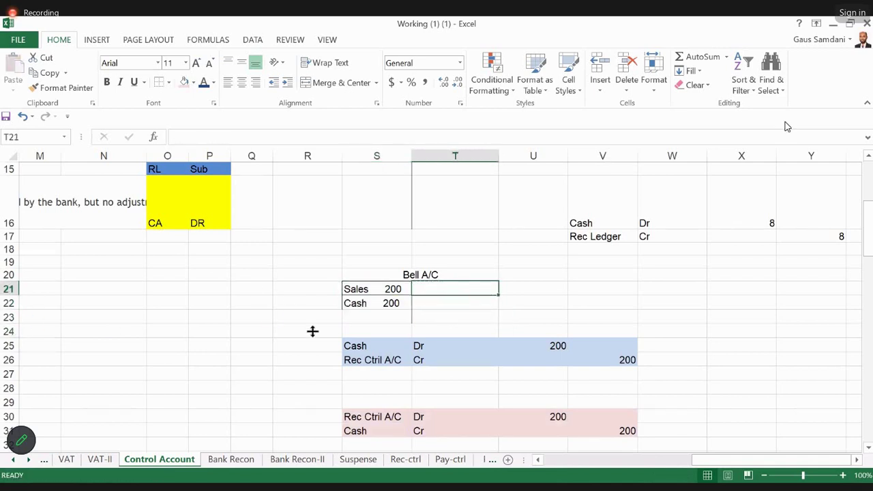
Copy the blue Cash / Rec Ctril A/C journal entry from S25:V26 to the rows starting at S34.
left_click(394, 288)
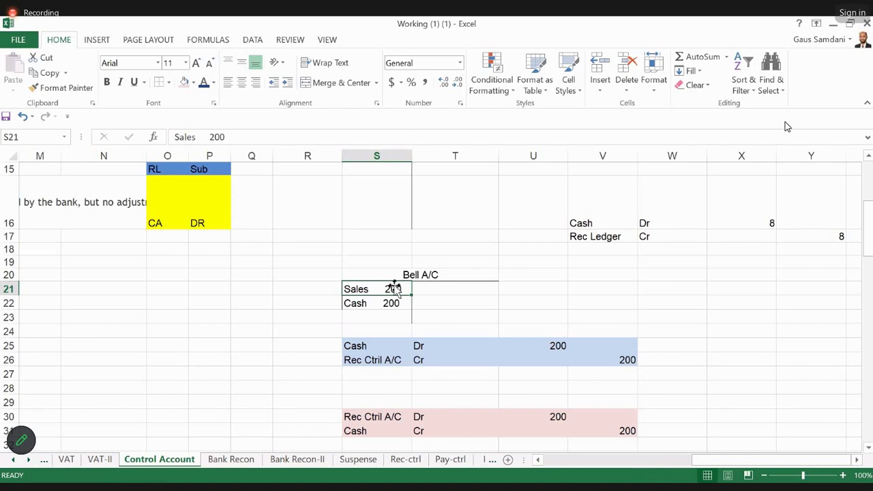
key("Down")
key("Down")
key("Down")
key("Down")
key("Down")
key("Down")
key("Up")
key("Up")
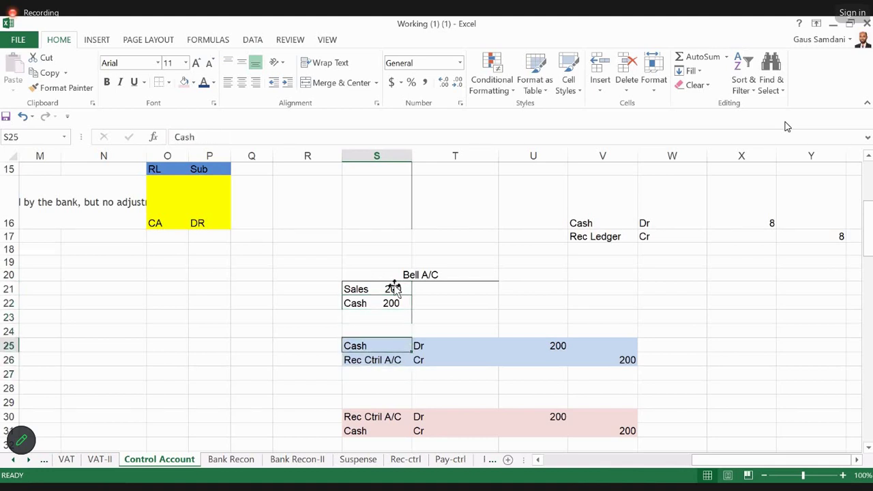
key("shift+Down")
key("shift+Right")
key("shift+Right")
key("shift+Right")
key("ctrl+c")
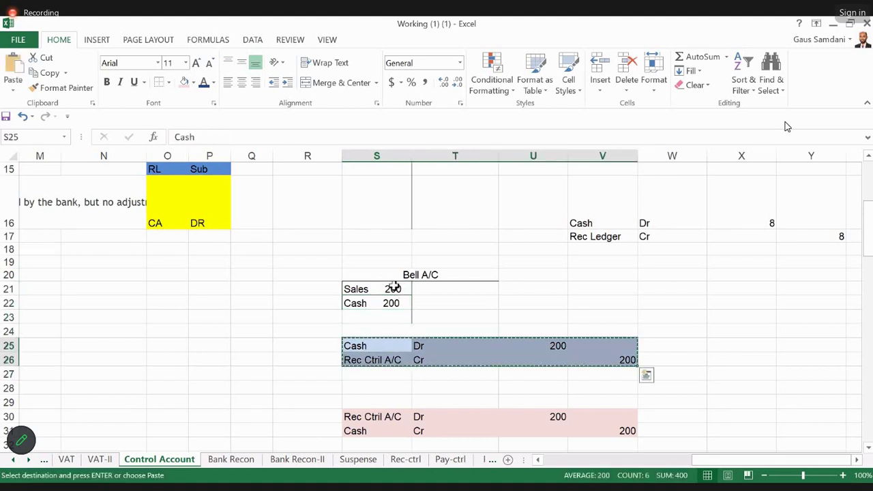
key("Down")
key("Down")
key("Down")
key("Down")
key("Down")
key("Down")
key("Down")
key("Down")
key("Down")
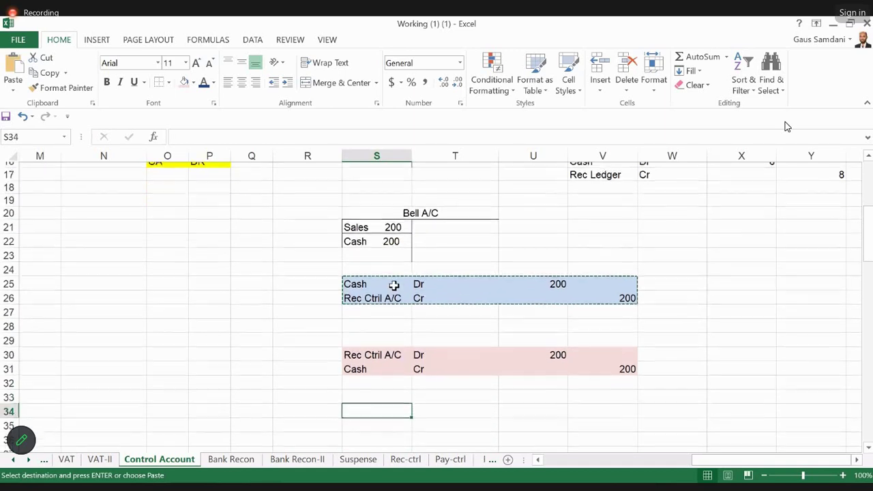
key("ctrl+v")
Enter Cash 200 on the credit side of the lower Bell A/C in T21.
key("Right")
key("Up")
key("Up")
key("Up")
key("Up")
key("Up")
key("Up")
key("Up")
key("Up")
key("Up")
key("Up")
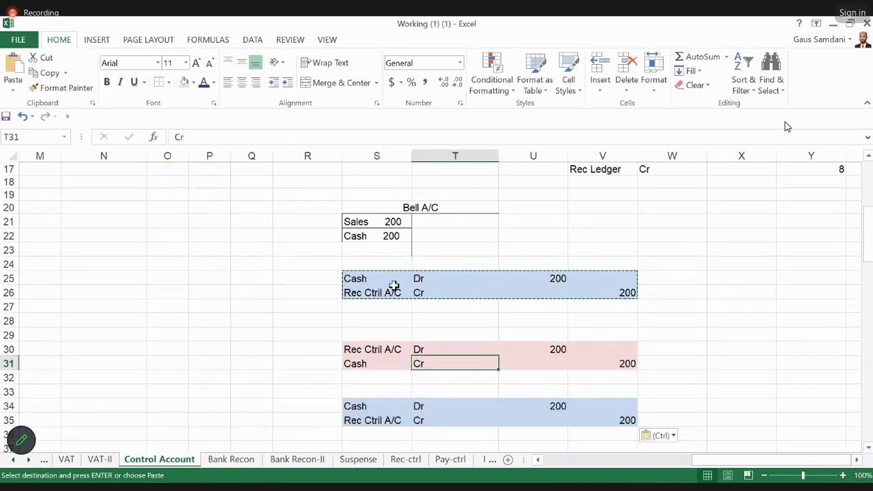
key("Up")
key("Up")
key("Up")
key("Up")
key("Down")
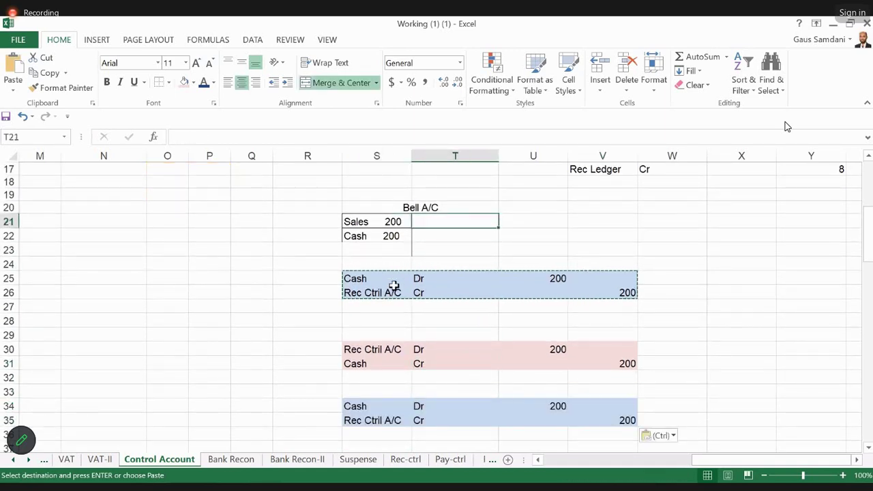
type("Cash  200")
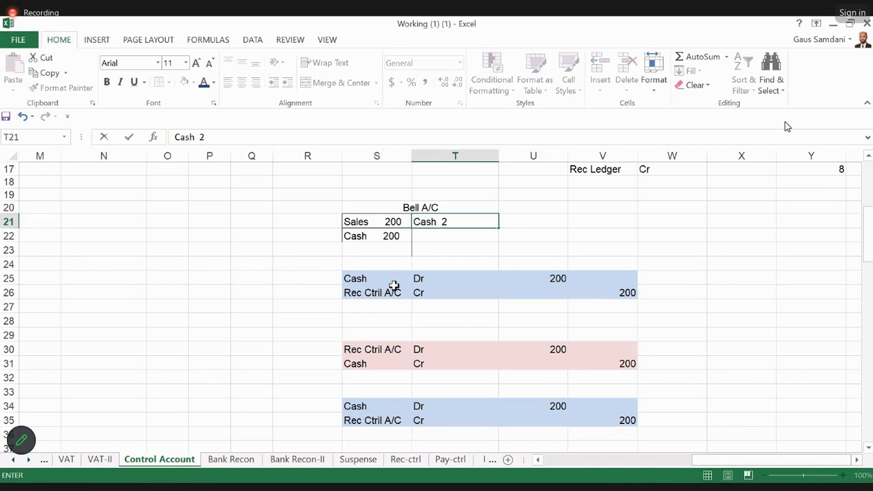
left_click(536, 257)
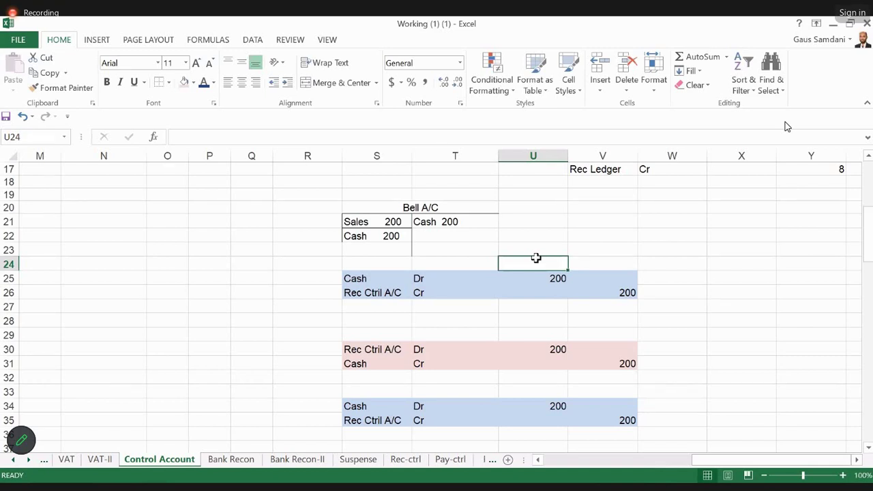
Change the amount of the credit-side Cash entry in T21 of the Bell A/C to 400.
double_click(455, 223)
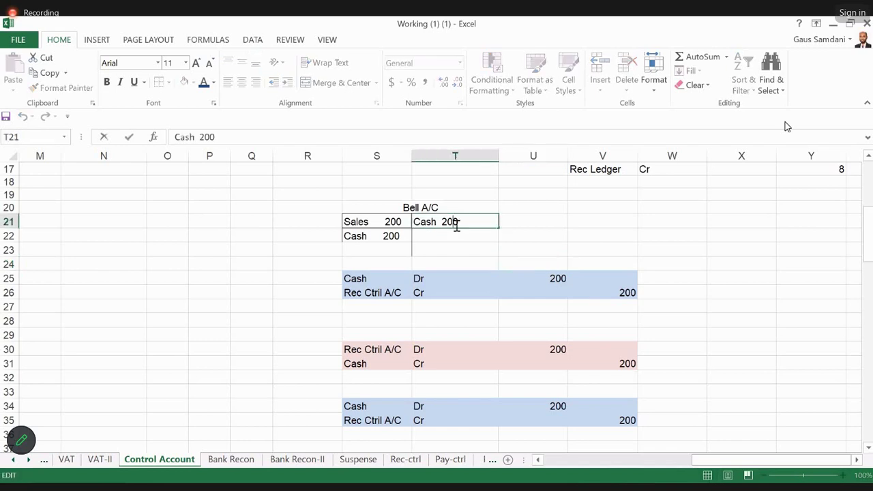
key("BackSpace")
key("BackSpace")
key("BackSpace")
type("400")
key("Return")
Set the debit in U34 and the credit in V35 of the copied journal entry to 400.
key("Return")
key("Down")
key("Down")
key("Down")
key("Down")
key("Down")
key("Down")
key("Down")
key("Down")
key("Down")
key("Down")
key("Down")
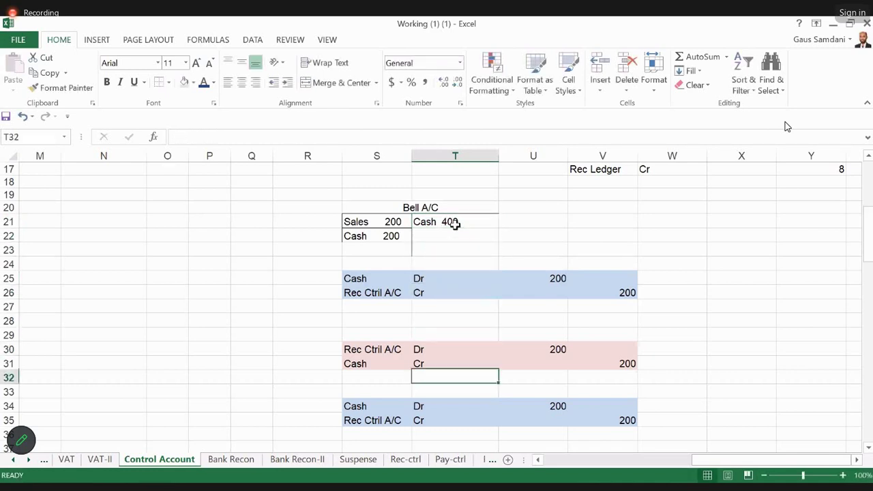
key("Right")
type("400")
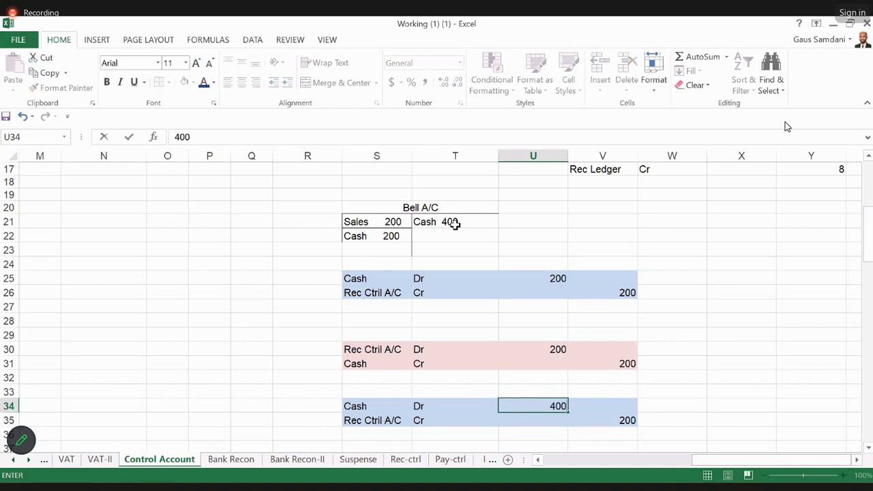
key("Return")
key("Right")
type("400")
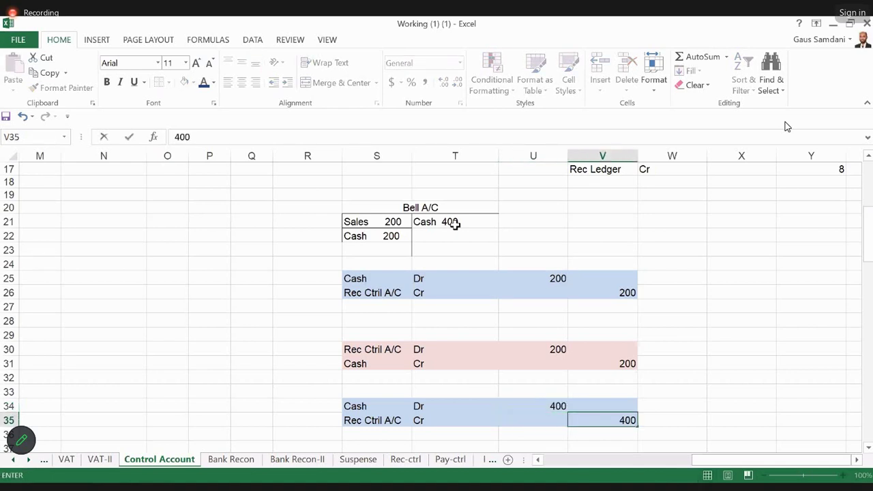
key("Return")
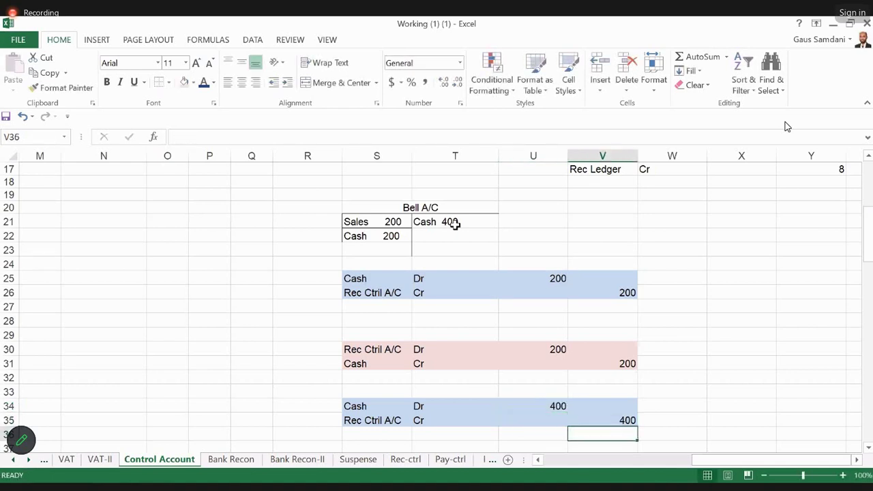
Examine the Receivable CTRL Ac beside the Bell A/C entries, then return to the list of errors at the start of the sheet.
left_click(465, 220)
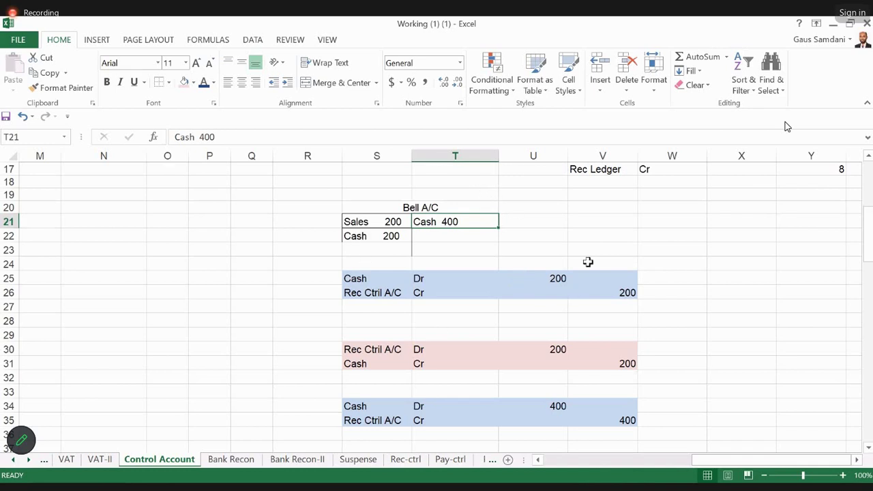
scroll(442, 293, "left", 2)
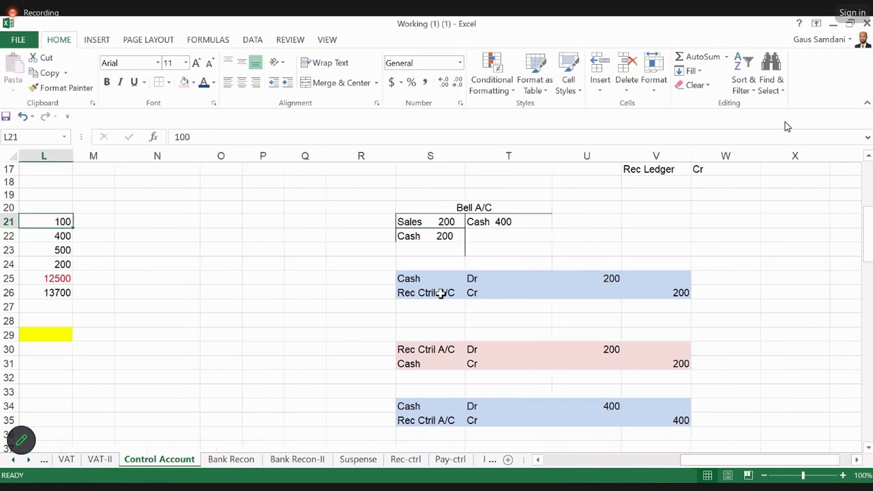
key("Home")
key("Right")
key("Right")
key("Right")
key("Right")
key("Right")
key("Right")
key("Right")
key("Right")
key("Right")
key("Right")
key("Right")
key("Right")
key("Right")
key("Right")
key("Right")
key("Right")
key("Right")
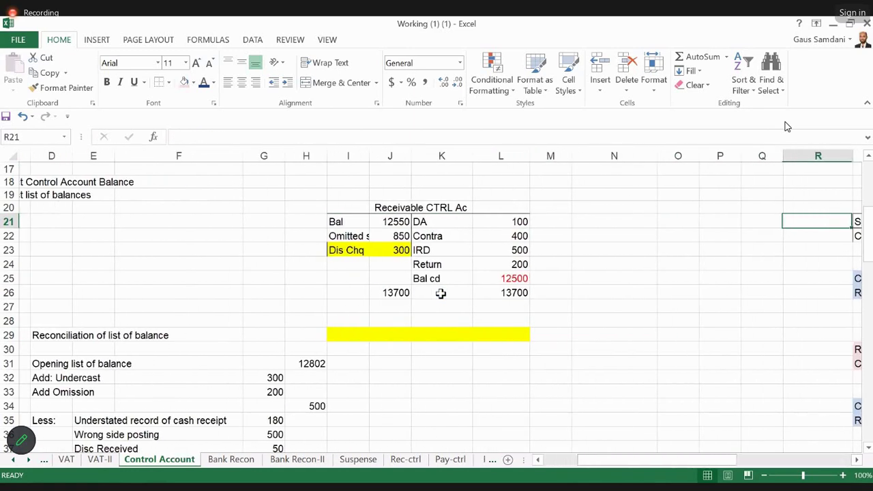
key("Right")
key("Right")
key("Right")
key("Right")
key("Left")
key("Left")
key("Left")
key("Left")
key("Left")
key("Left")
key("Left")
key("Left")
key("Left")
key("Left")
key("Left")
key("Left")
key("Left")
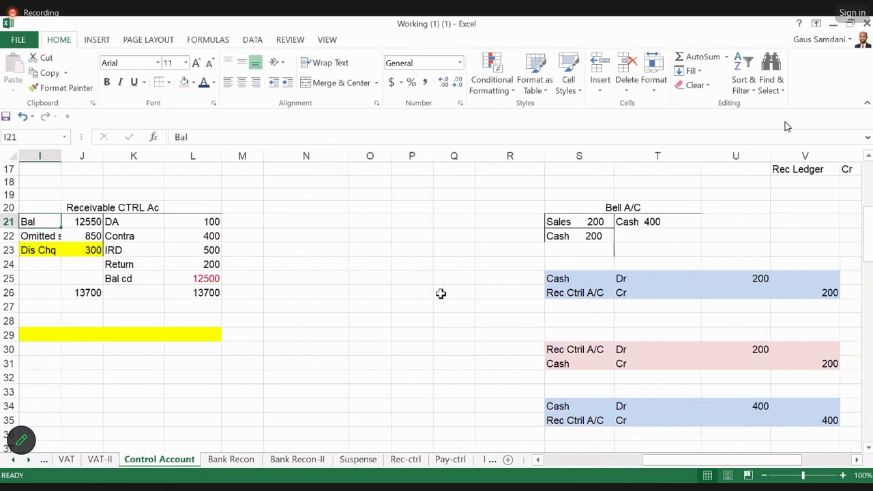
key("ctrl+Up")
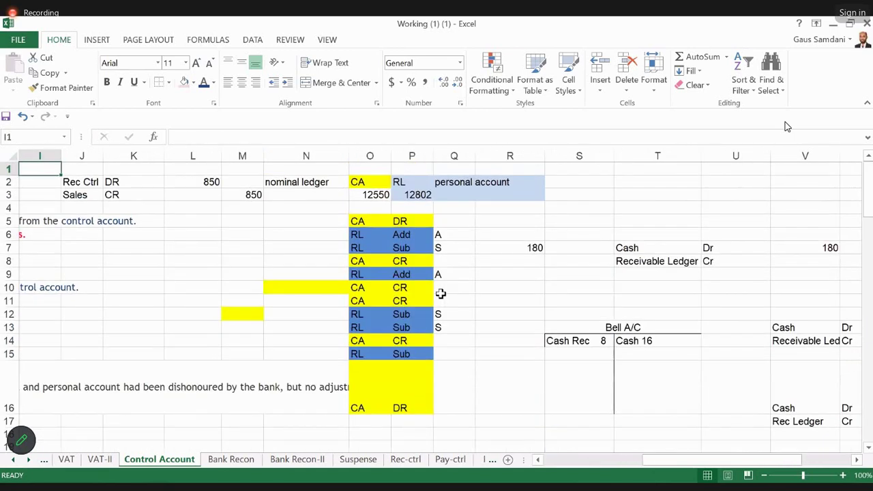
Examine error (i) in row 13 about discounts received of CU50 debited to Bell's receivables ledger account.
key("ctrl+Left")
key("Down")
key("Down")
key("Down")
key("Down")
key("Down")
key("Down")
key("Down")
key("Down")
key("Down")
key("Down")
key("Down")
key("Down")
key("Right")
key("Right")
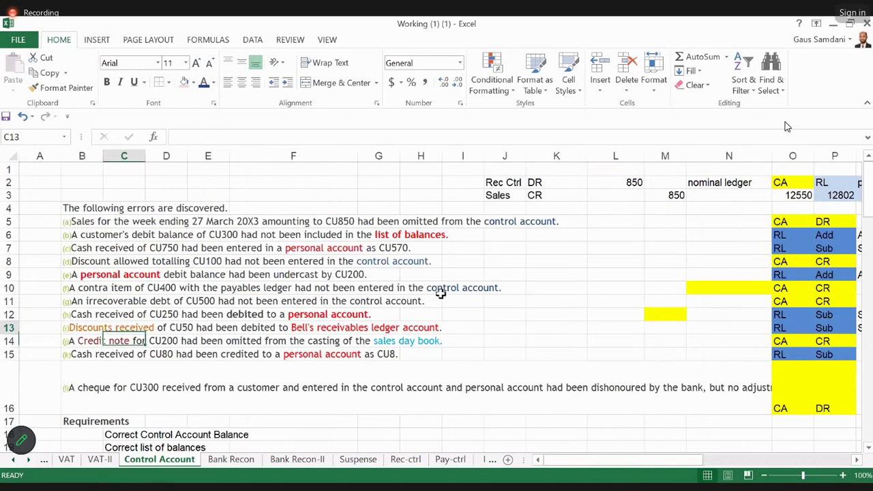
key("Left")
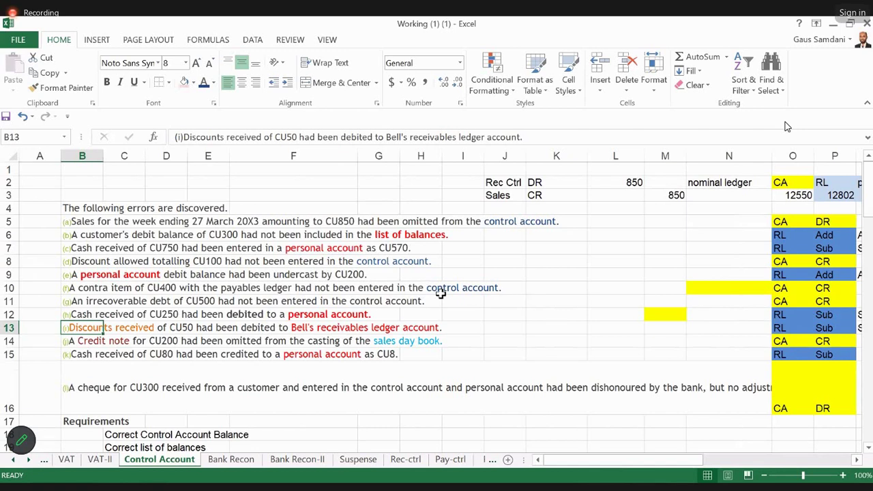
key("shift+Right")
key("shift+Right")
key("shift+Right")
key("shift+Right")
key("shift+Right")
key("shift+Right")
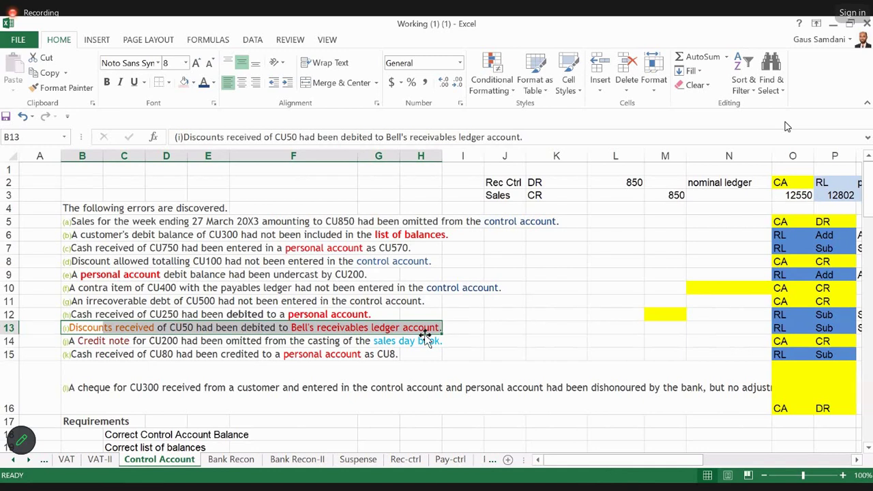
key("Left")
key("Right")
key("Right")
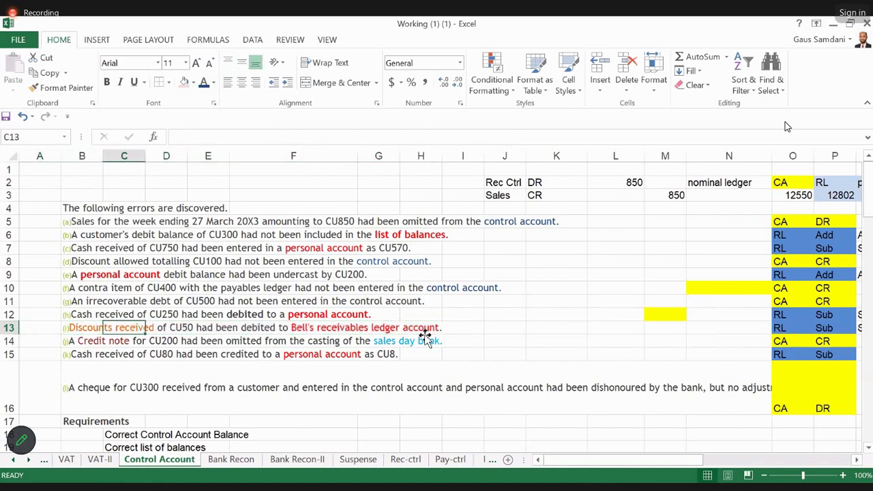
key("Left")
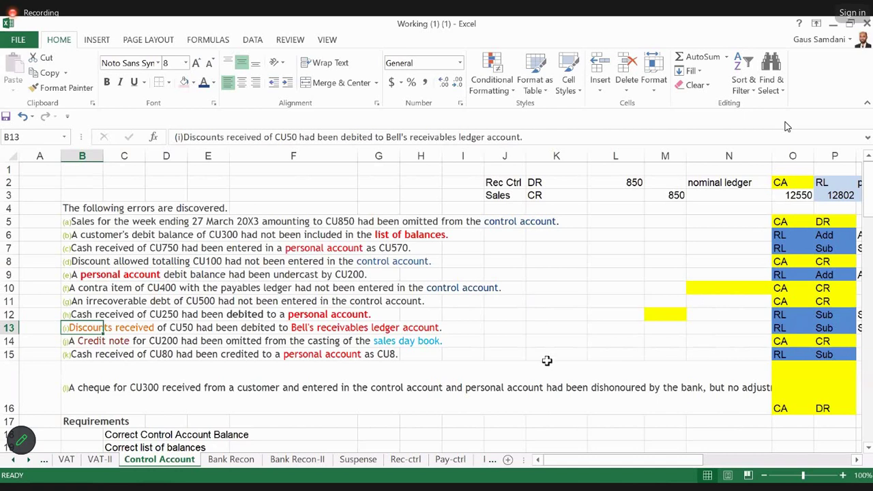
Compare error (i) with its ledger treatment in O13:Q13 and with the Bell A/C beside it.
key("Right")
key("Right")
key("Right")
key("Right")
key("Right")
key("Right")
key("Right")
key("Right")
key("Right")
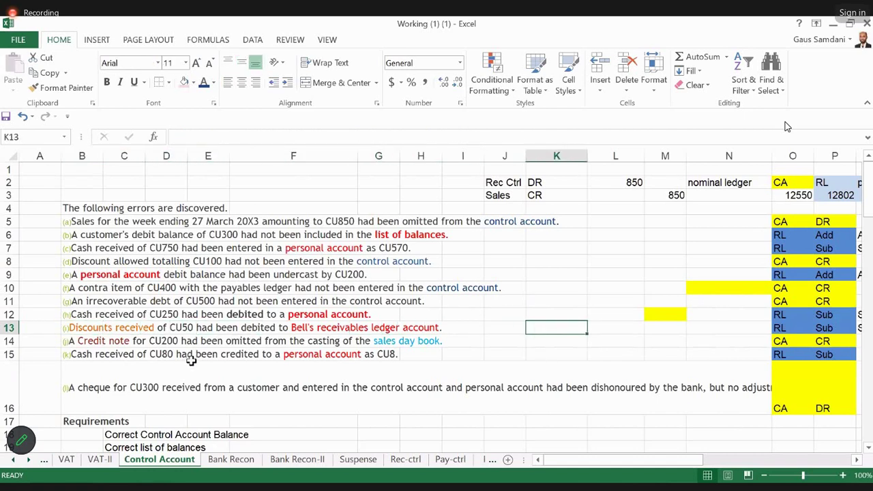
key("Left")
key("Left")
key("Left")
key("Left")
key("Left")
key("Left")
key("Left")
key("Left")
key("Left")
key("Left")
key("Right")
key("Right")
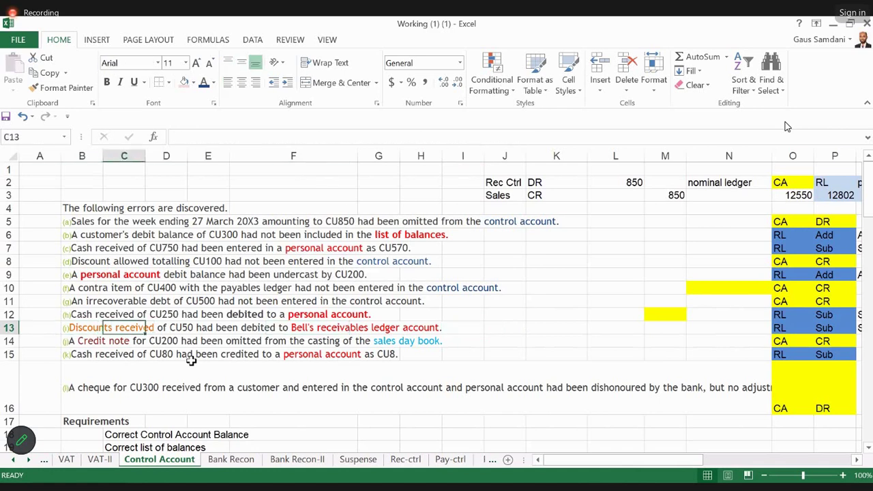
key("Right")
key("Right")
key("Right")
key("Right")
key("Right")
key("Right")
key("Right")
key("Right")
key("Right")
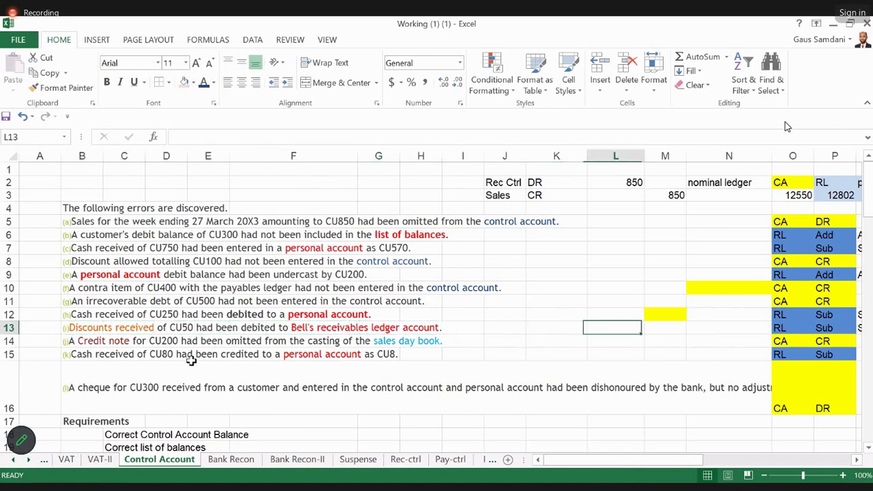
key("Left")
key("Left")
key("Right")
key("Right")
key("Right")
key("Right")
key("Right")
key("Right")
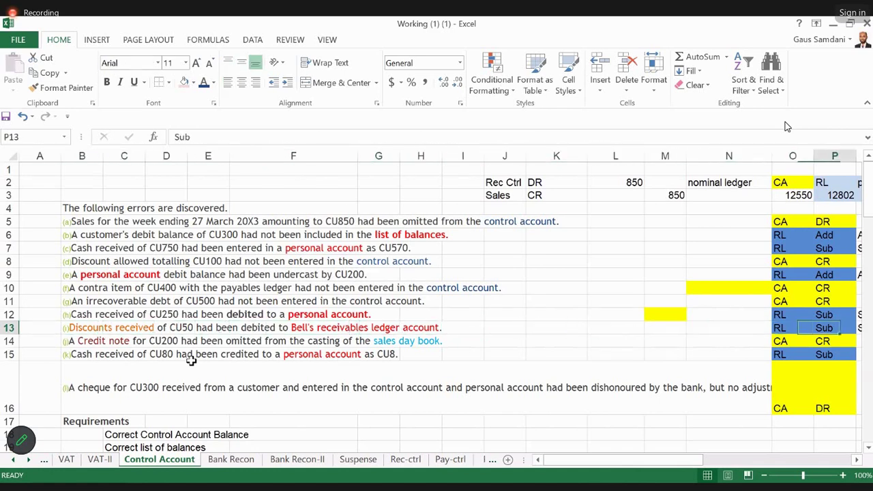
key("Right")
key("Right")
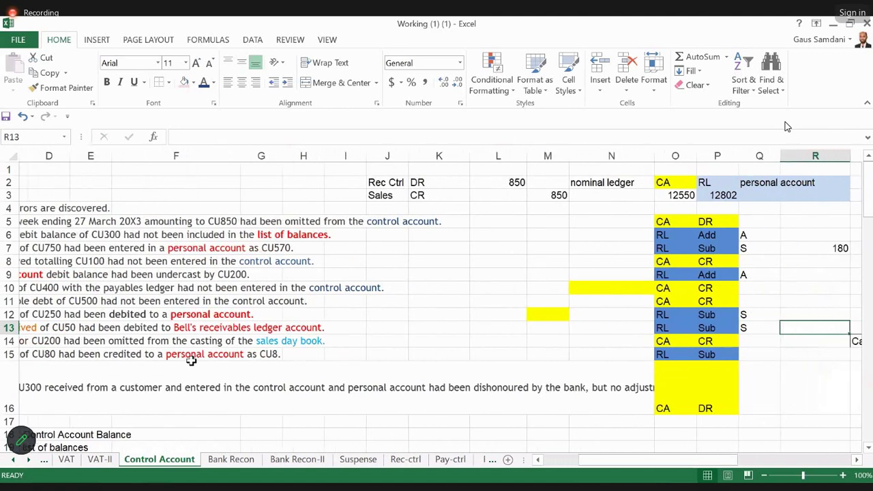
key("Right")
key("Right")
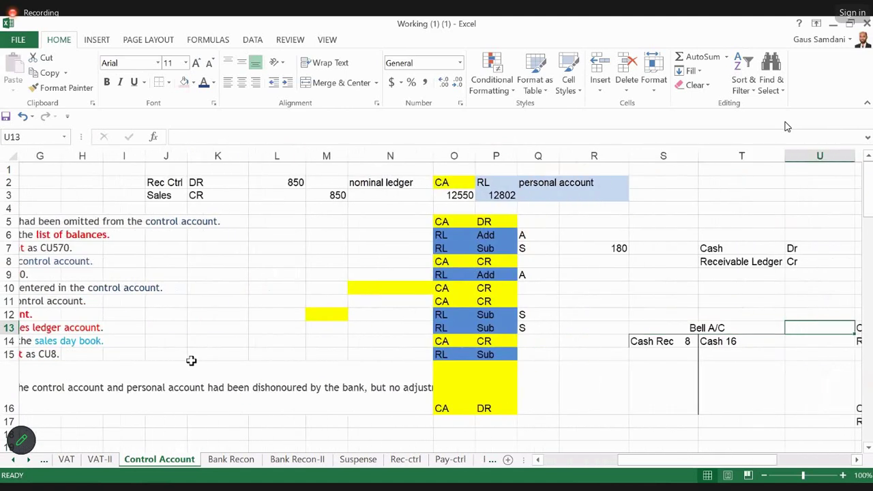
Return to the error list and read error (j) in row 14 about the CU200 credit note omitted from the sales day book casting.
key("Left")
key("Left")
key("Left")
key("Left")
key("Left")
key("Left")
key("Left")
key("Left")
key("Left")
key("Left")
key("Left")
key("Left")
key("Left")
key("Left")
key("Left")
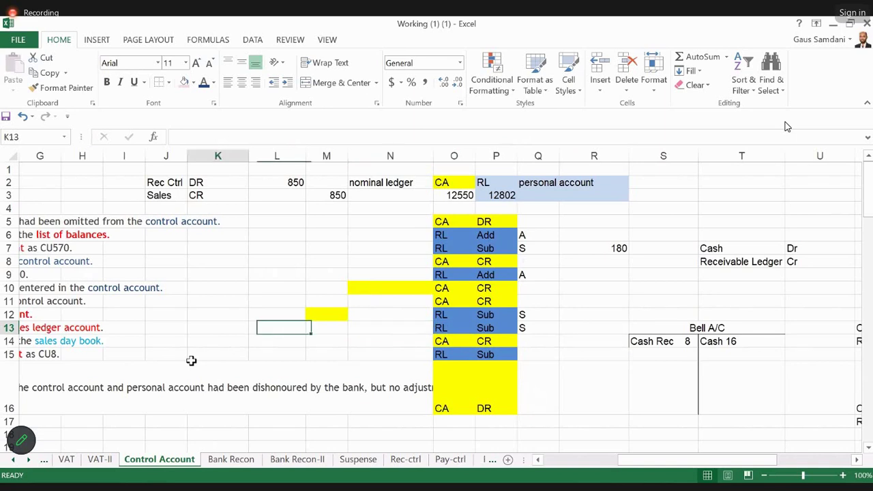
key("Left")
key("Left")
key("Left")
key("Down")
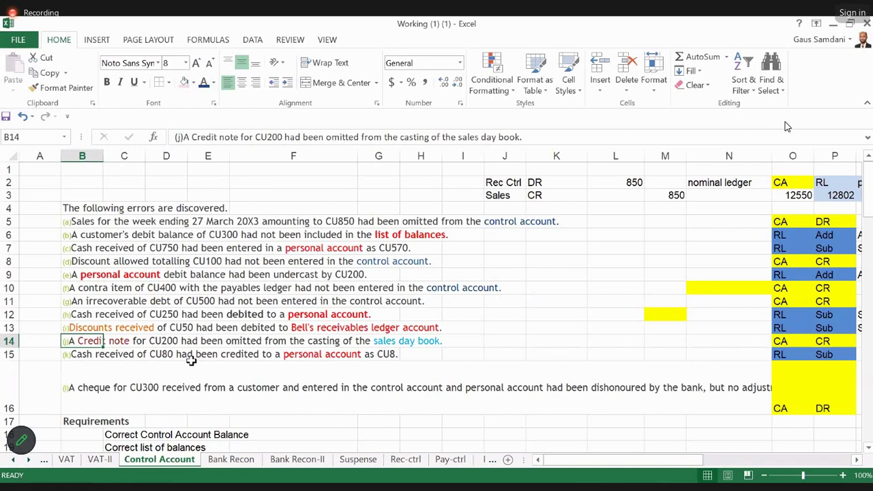
key("Right")
key("Right")
key("Right")
key("Right")
key("Right")
key("Right")
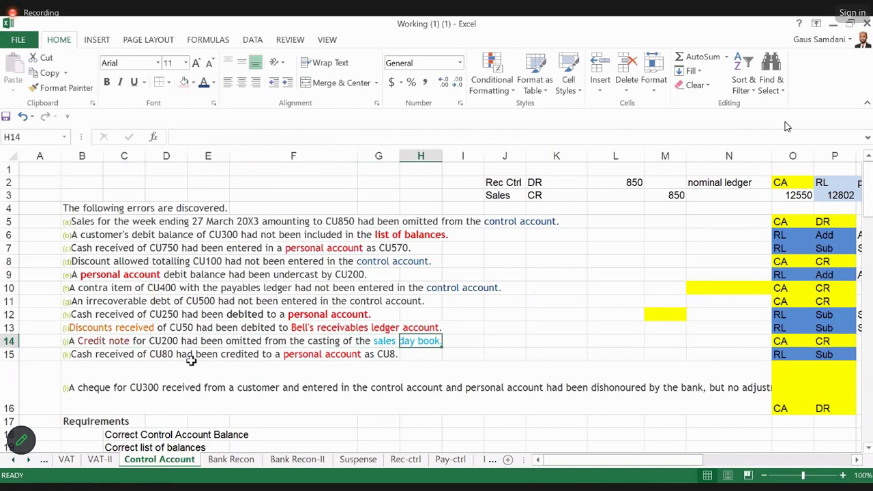
key("Left")
key("Left")
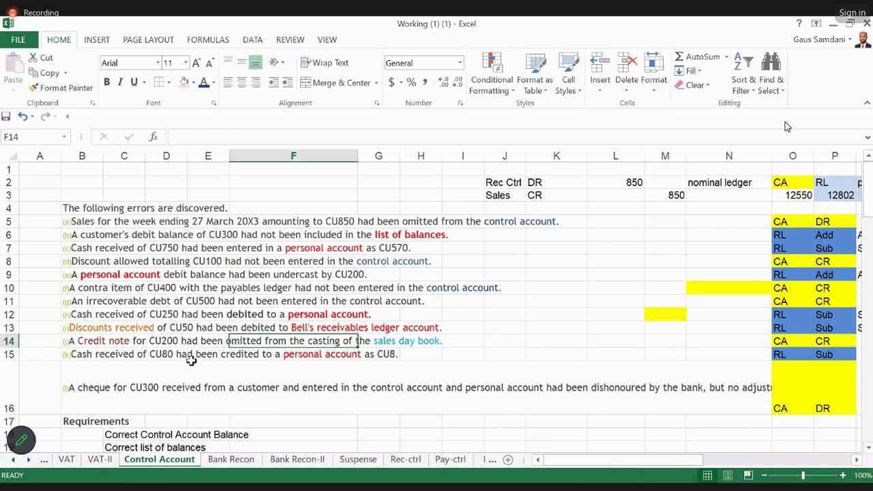
Check the account treatment given for error (j) in O14:P14, and return to the start of row 14.
key("Right")
key("Right")
key("Right")
key("Right")
key("Right")
key("Right")
key("Right")
key("Right")
key("Right")
key("Right")
key("Right")
key("Right")
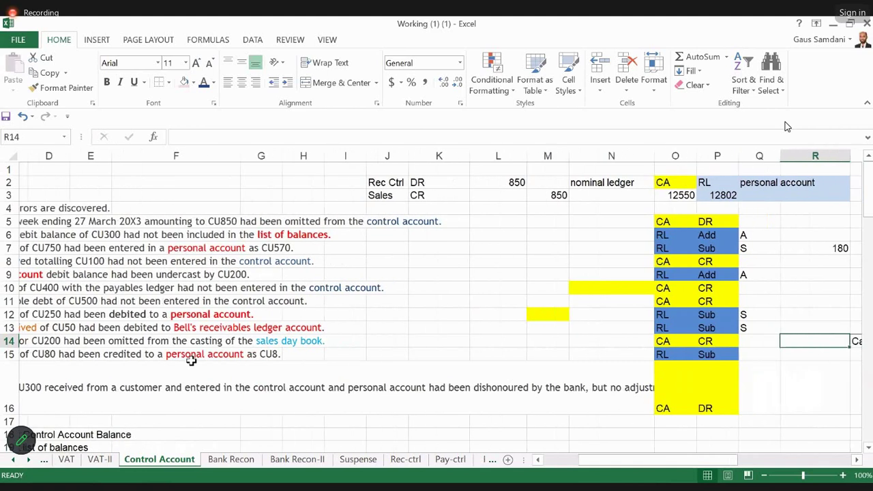
key("Right")
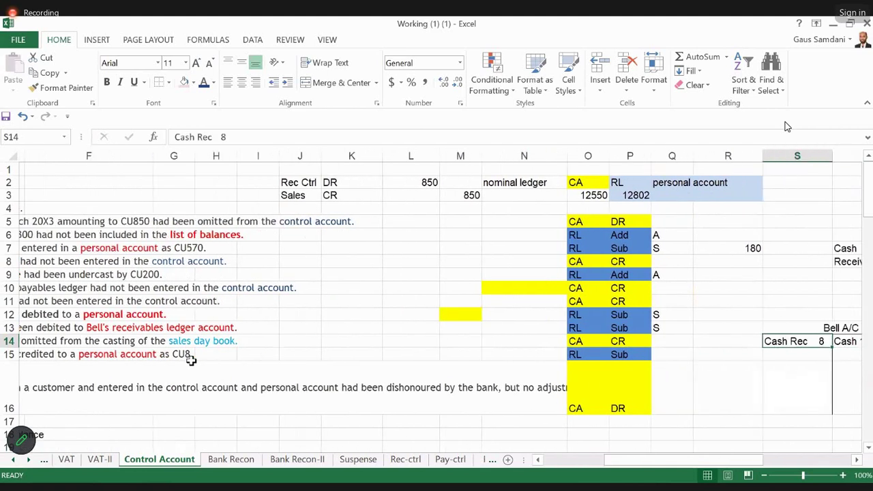
key("Left")
key("Left")
key("Left")
key("Left")
key("ctrl+Left")
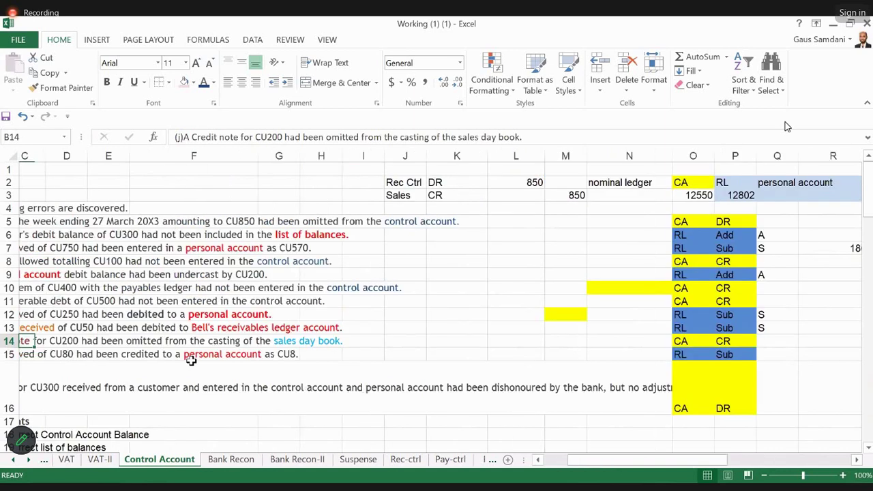
key("ctrl+Left")
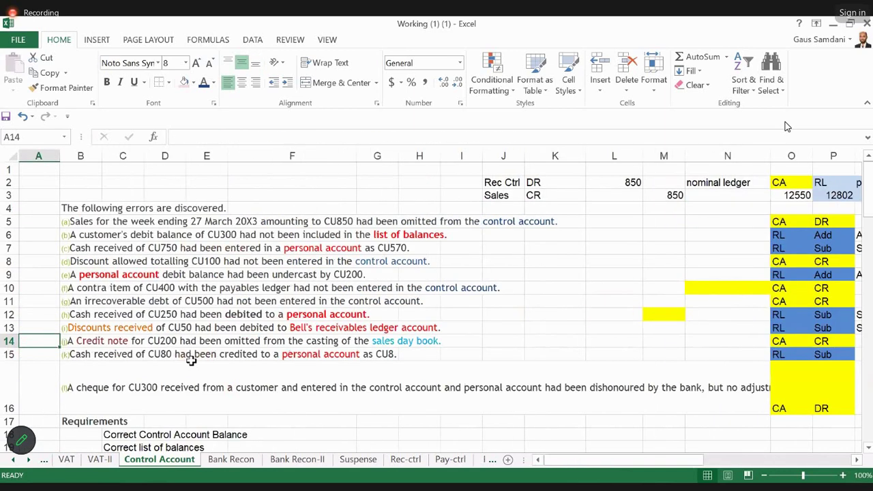
Read error (k) in row 15 about cash received of CU80 credited to a personal account as CU8.
left_click(190, 360)
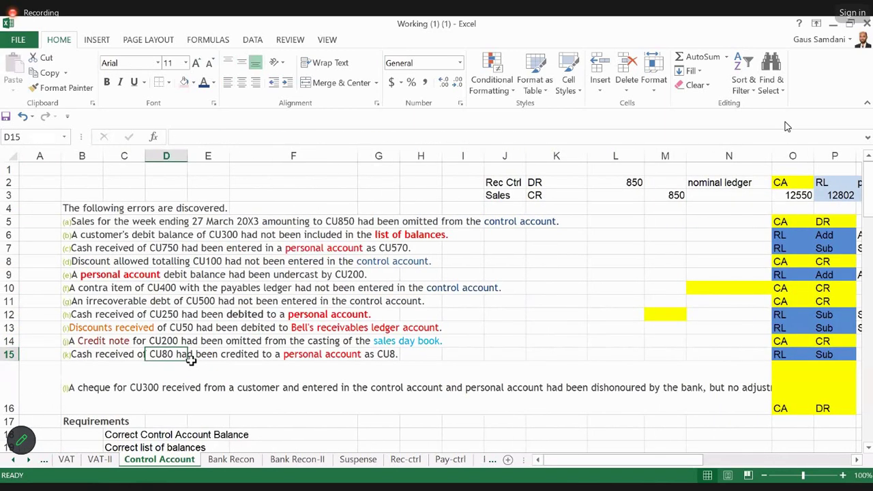
key("Right")
key("Right")
key("Right")
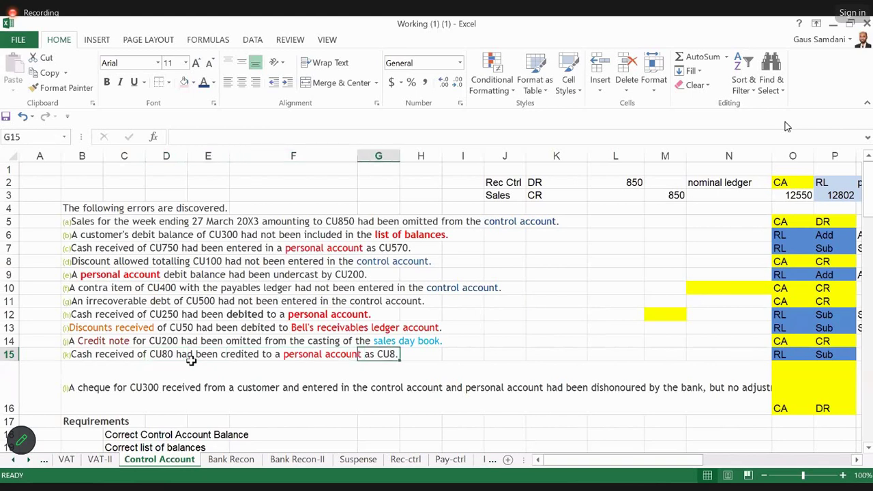
key("Left")
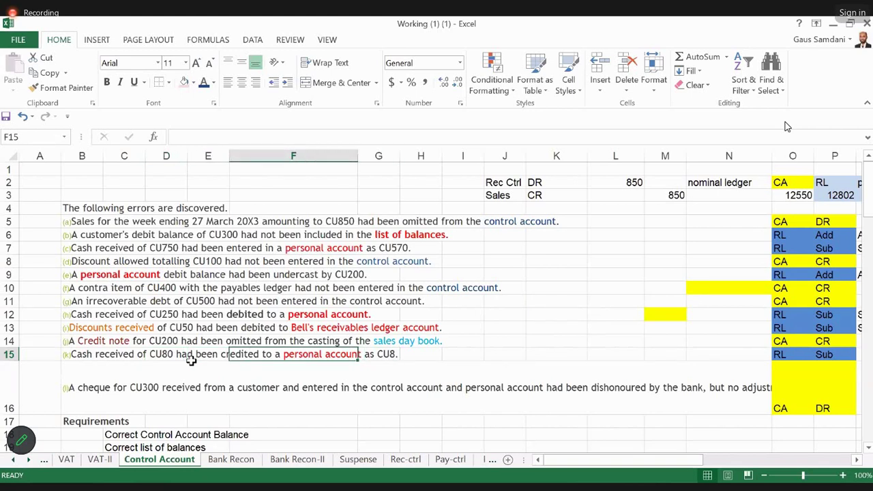
key("Left")
key("Left")
key("Left")
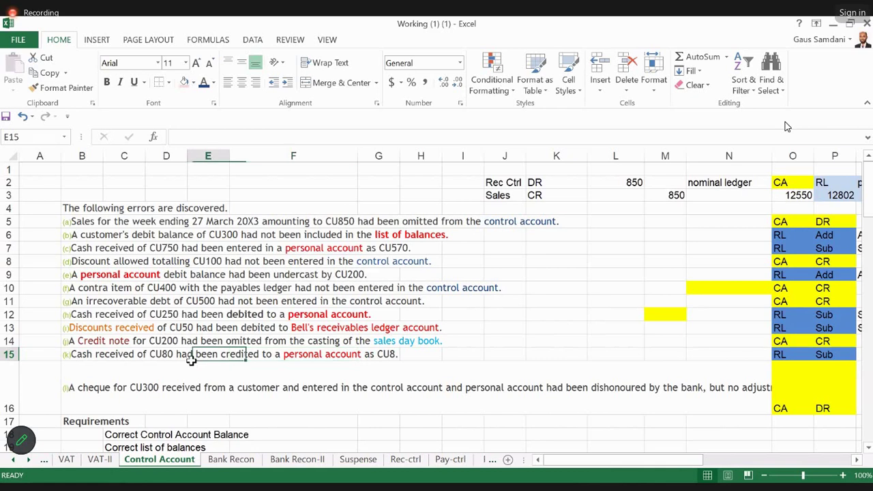
Examine the ledger treatment of error (k) in row 15 and the cash and receivable ledger journal entries beside the Bell A/C.
key("Right")
key("Right")
key("Right")
key("Right")
key("Right")
key("Right")
key("Right")
key("Right")
key("Right")
key("Right")
key("Right")
key("Right")
key("Right")
key("Right")
key("Right")
key("Right")
key("Right")
key("Right")
key("Right")
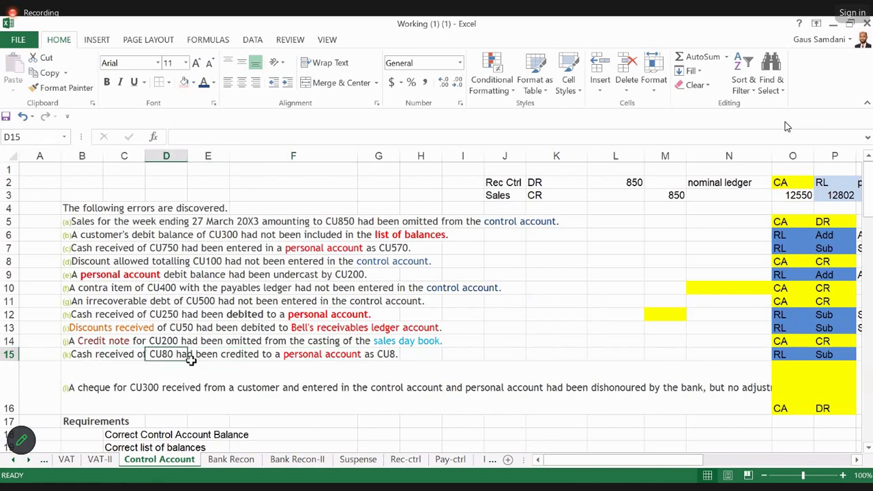
key("Right")
key("Right")
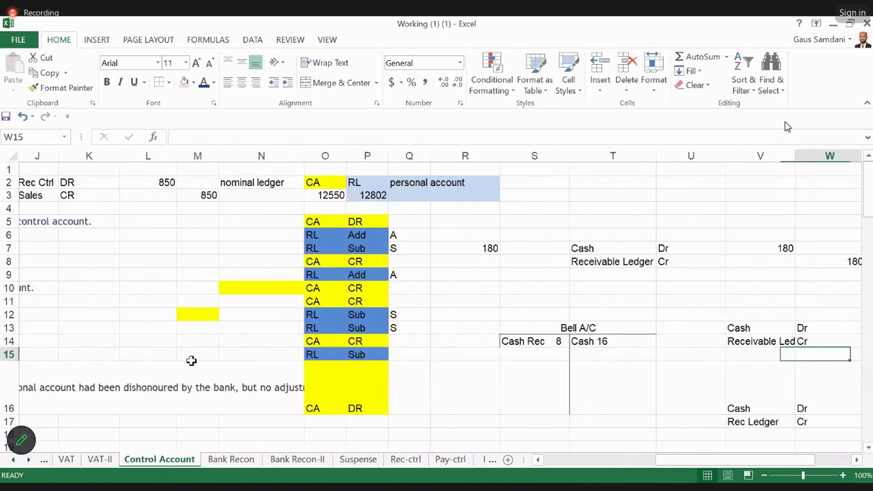
key("Right")
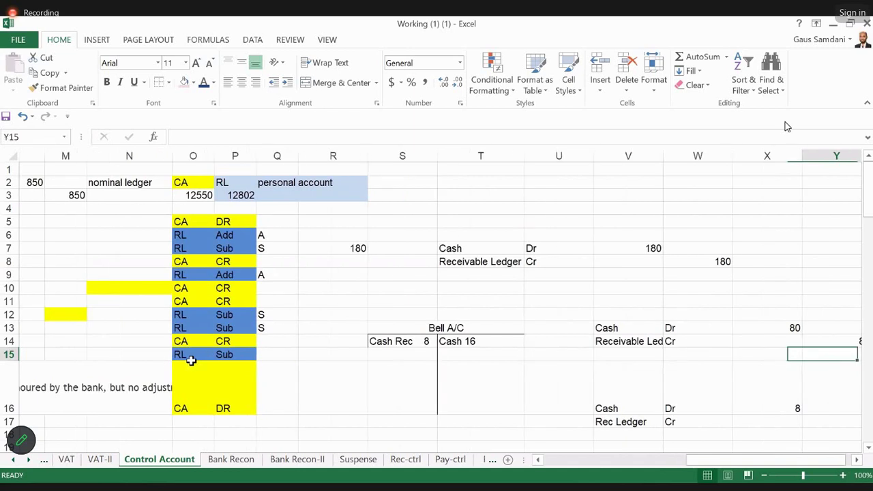
Return to the error list and reread error (k) in row 15 about CU80 cash received credited as CU8.
key("Left")
key("Left")
key("Left")
key("Left")
key("Left")
key("Left")
key("Left")
key("Left")
key("Left")
key("Left")
key("Left")
key("Left")
key("Left")
key("Left")
key("Left")
key("Left")
key("Left")
key("Left")
key("Left")
key("Left")
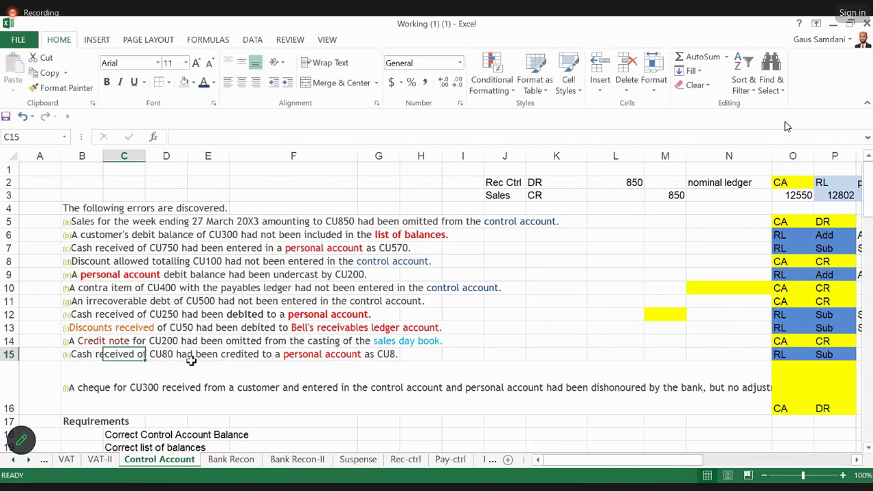
Check the receivables ledger treatment given for error (k) in O15:P15.
key("Right")
key("Right")
key("Right")
key("Right")
key("Right")
key("Right")
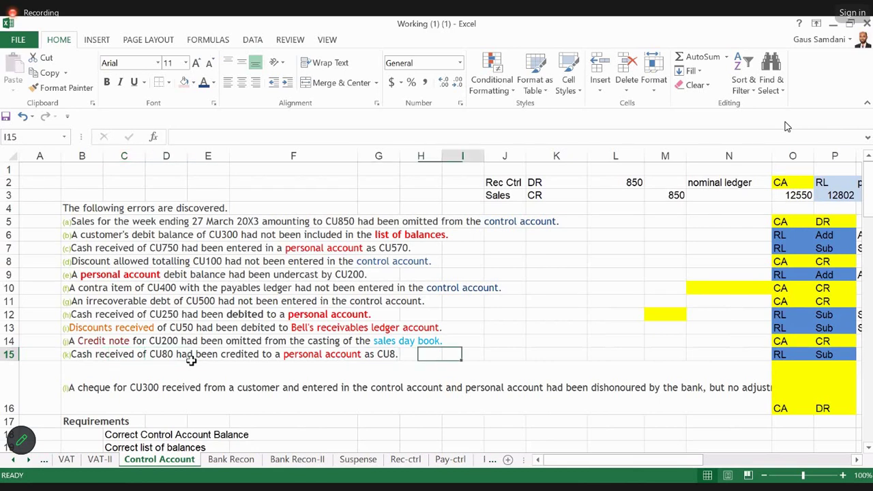
key("Right")
key("Right")
key("Right")
key("Right")
key("Right")
key("Right")
key("Right")
key("Right")
key("Right")
key("Right")
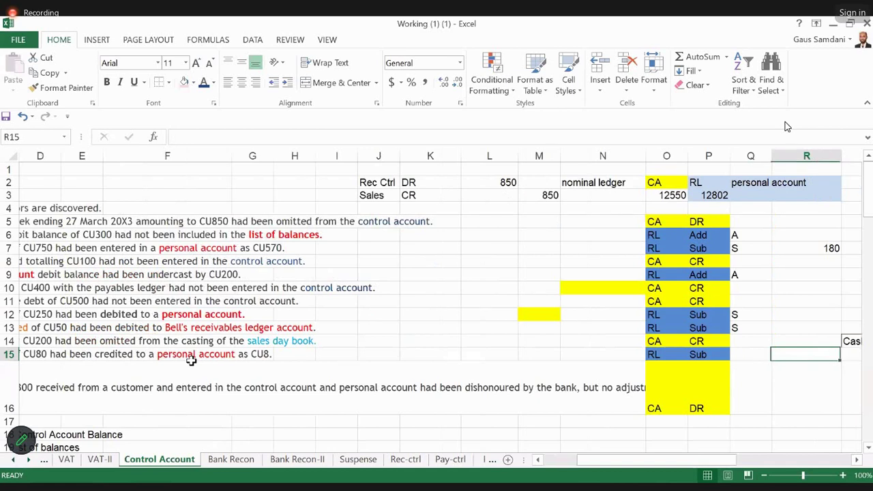
key("Left")
key("Left")
key("Left")
key("Left")
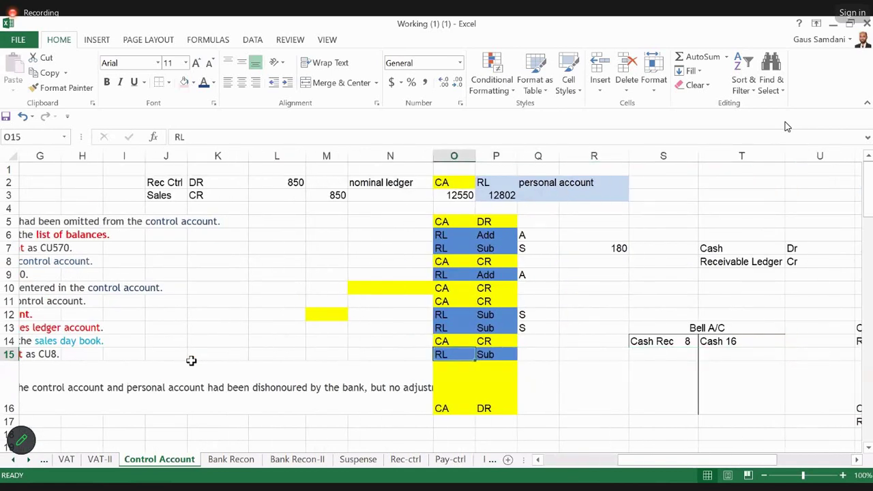
Read error (l) in row 16 about the CU300 customer cheque dishonoured by the bank.
key("Left")
key("Down")
key("ctrl+Left")
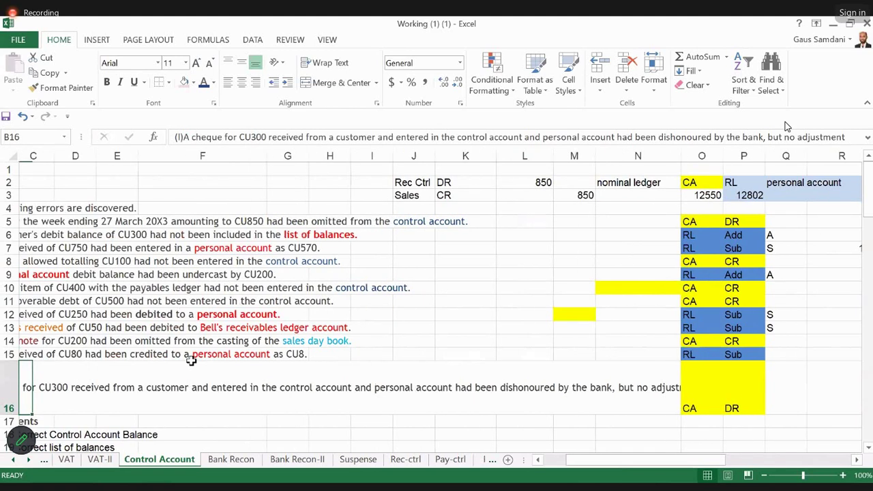
key("Down")
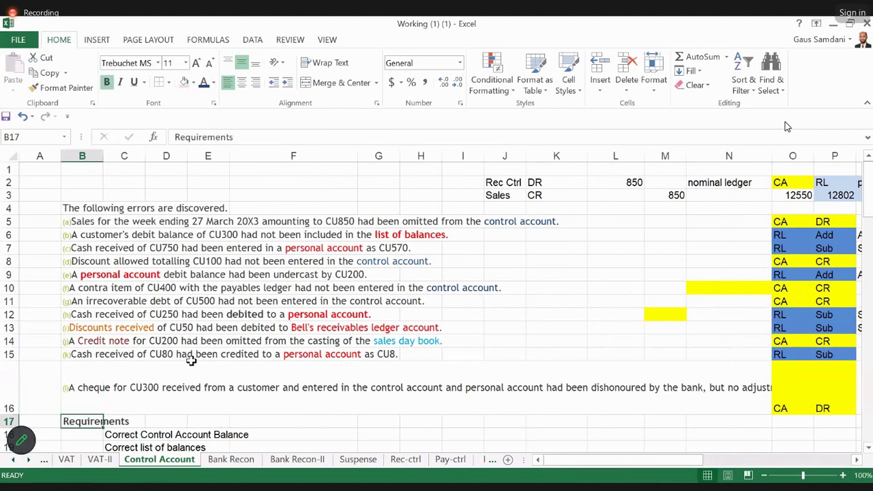
key("Up")
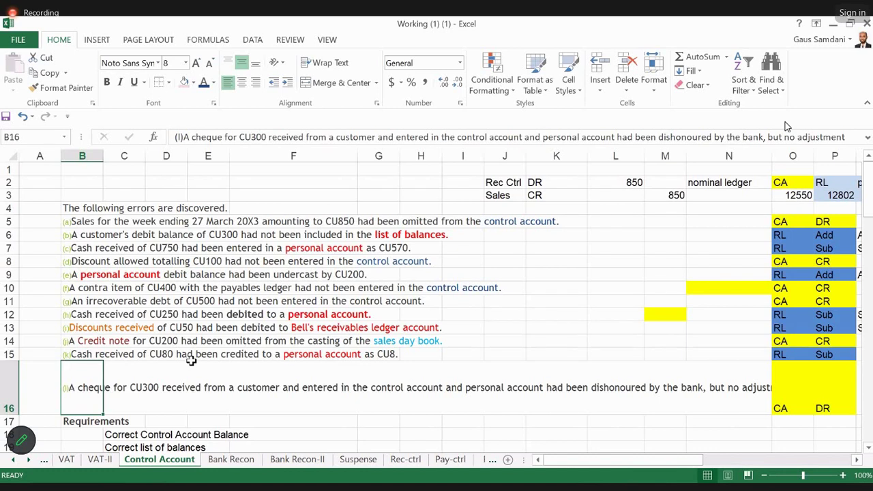
Examine row 16 across to the Bell A/C area and check the control account treatment of error (l) in O16:P16.
key("Right")
key("Right")
key("Right")
key("Right")
key("Right")
key("Right")
key("Right")
key("Right")
key("Right")
key("Right")
key("Right")
key("Right")
key("Right")
key("Right")
key("Right")
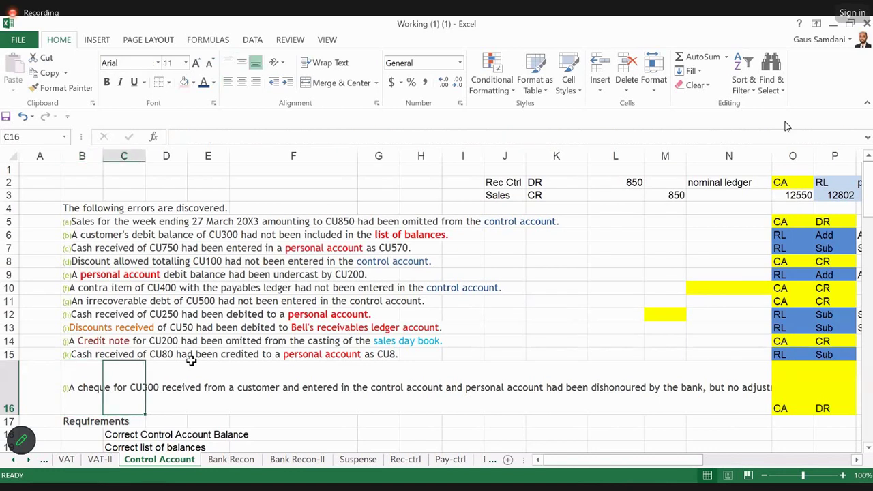
key("Right")
key("Right")
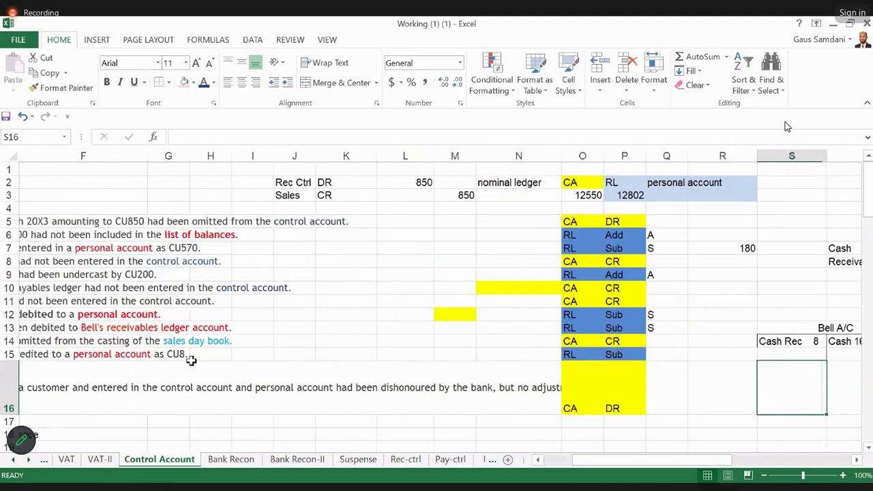
key("Right")
key("Right")
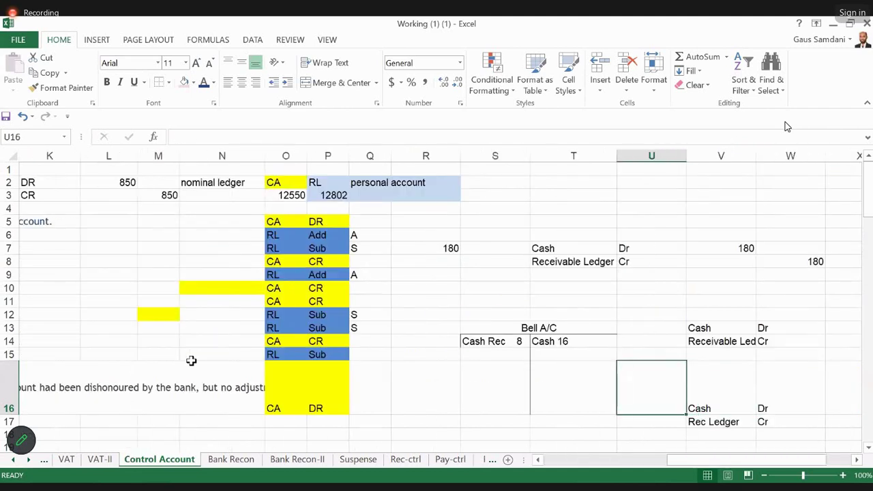
key("ctrl+Left")
key("ctrl+Left")
key("ctrl+Left")
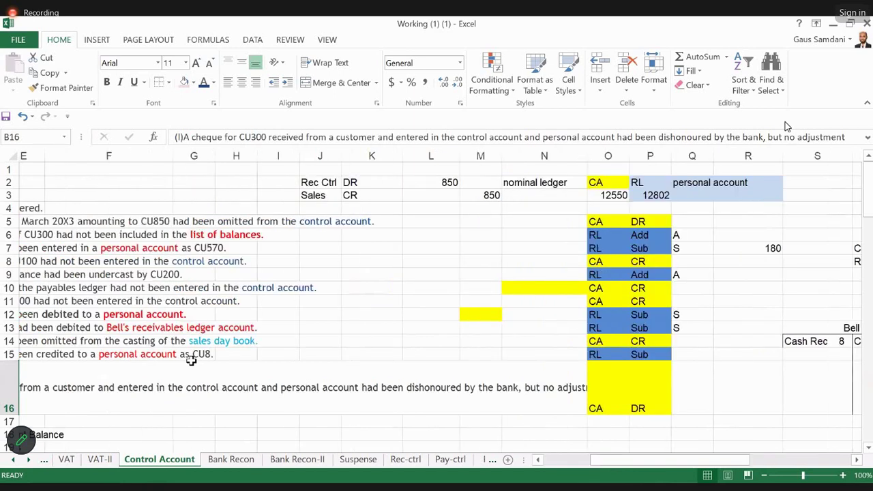
key("ctrl+Right")
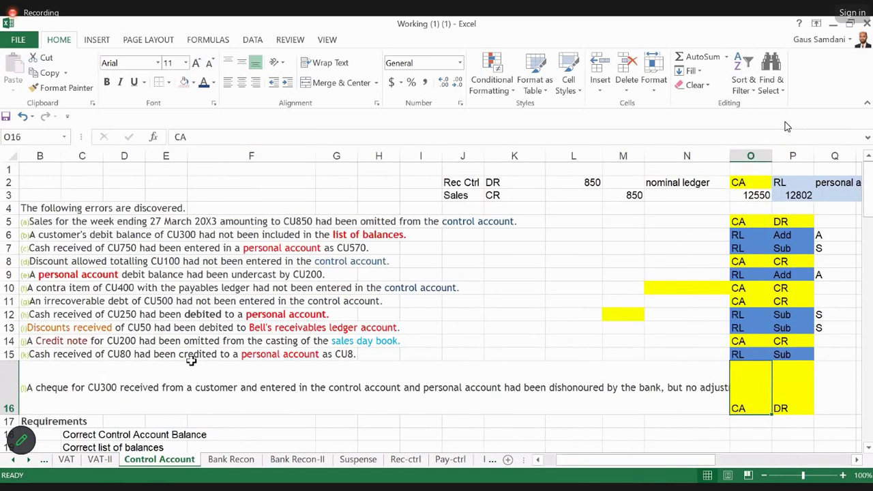
Highlight errors (a) to (f) in B5:B10, and error (i) about discounts received across B13:I13.
key("ctrl+z")
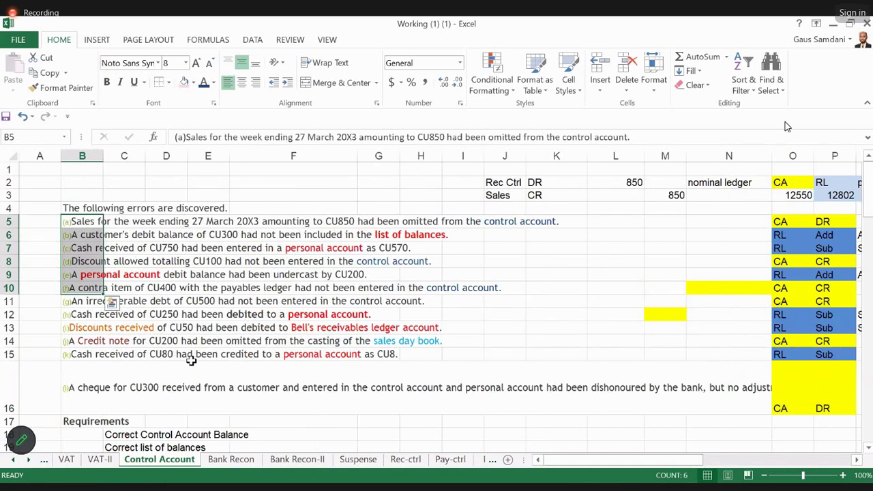
key("ctrl+z")
key("ctrl+z")
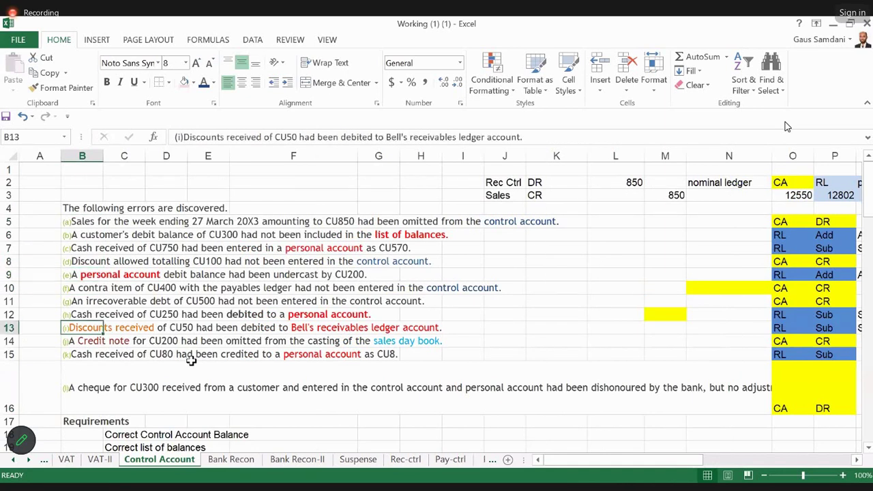
key("shift+Right")
key("shift+Right")
key("shift+Right")
key("shift+Right")
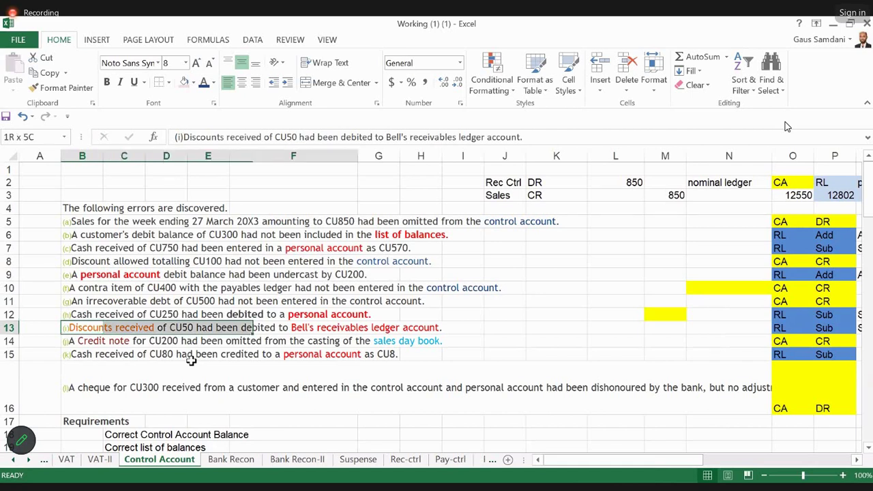
key("shift+Right")
key("shift+Right")
key("shift+Right")
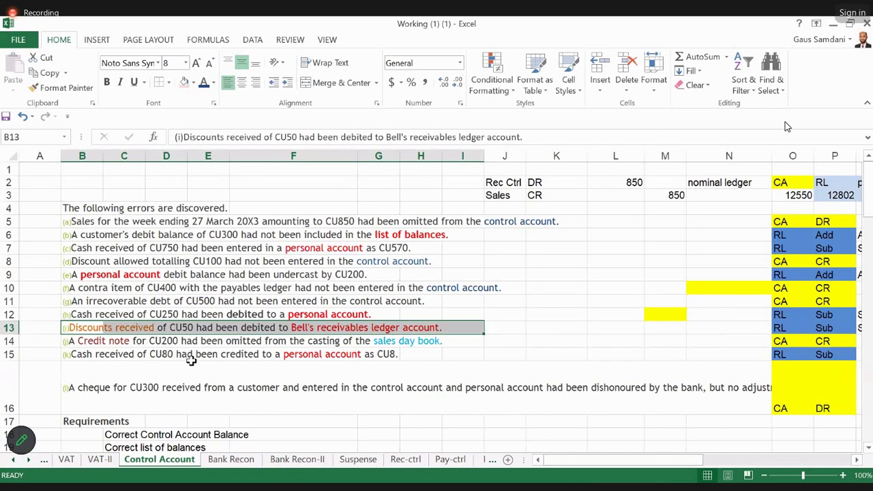
Go down past the requirements to the Receivable CTRL account that starts in row 20.
key("Down")
key("Down")
key("Down")
key("Down")
key("Down")
key("Down")
key("Down")
key("Down")
key("Down")
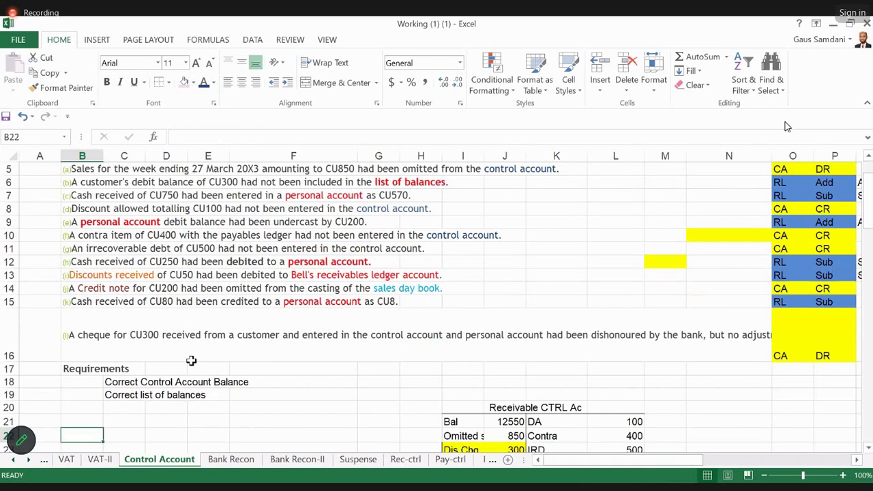
Examine the opening balance entry of the Receivable CTRL Ac below the requirements.
key("Up")
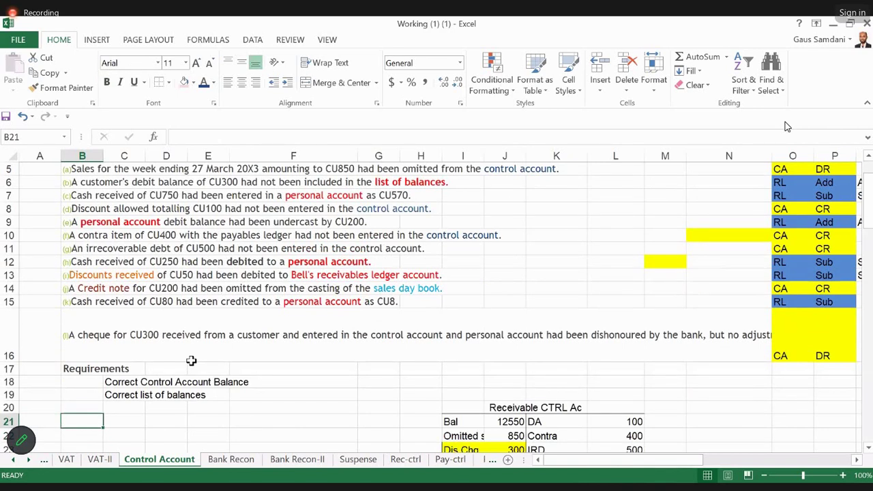
key("Right")
key("Right")
key("Right")
key("Up")
key("Right")
key("Right")
key("Right")
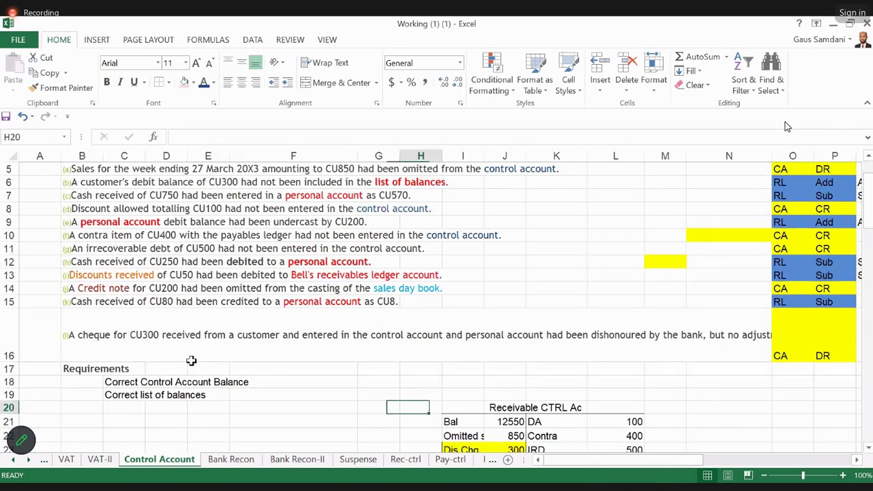
key("Down")
key("Right")
key("Right")
key("Left")
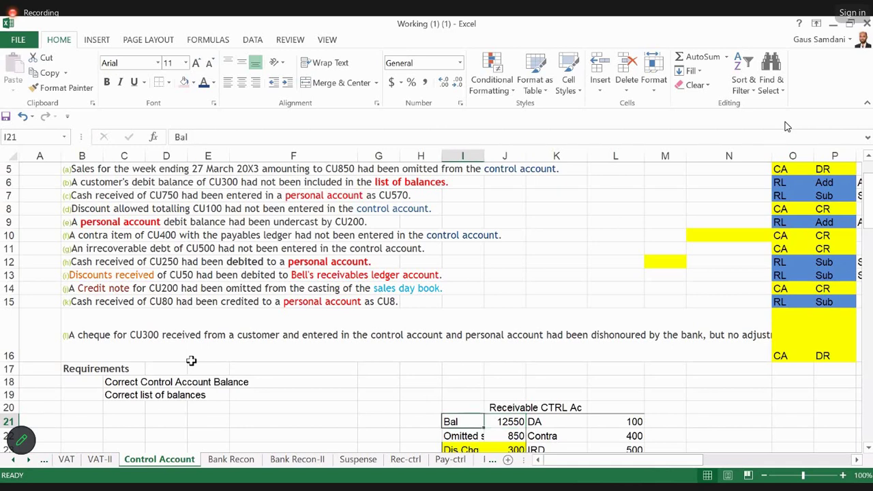
key("Right")
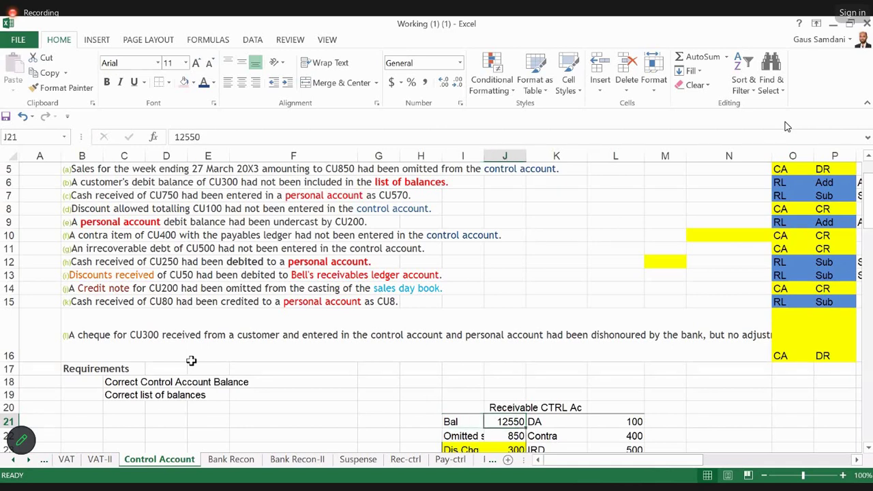
Review the CA and RL classifications and their DR, CR, Add or Sub treatments beside the listed errors.
key("Right")
key("Right")
key("Right")
key("Right")
key("Right")
key("Right")
key("Up")
key("Up")
key("Up")
key("Up")
key("Up")
key("Up")
key("Up")
key("Up")
key("Up")
key("Up")
key("Up")
key("Up")
key("Up")
key("Up")
key("Up")
key("Up")
key("Up")
key("Up")
key("Up")
key("Up")
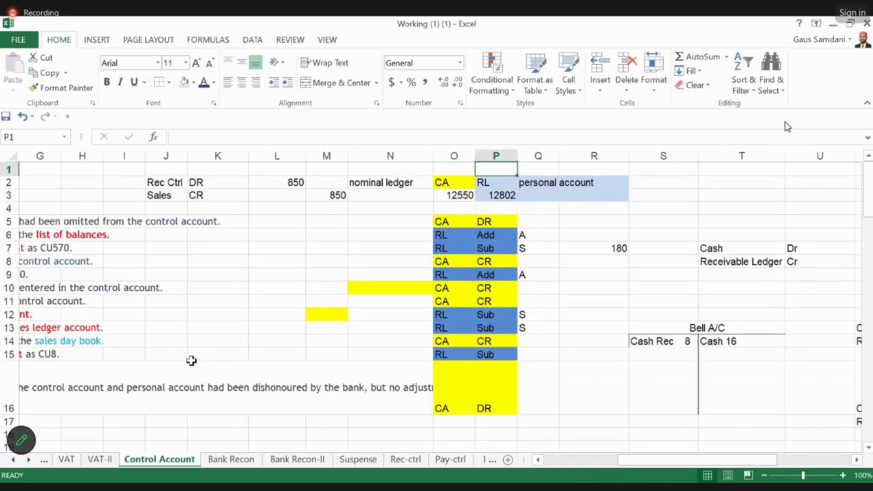
key("Down")
key("Down")
key("Down")
key("Down")
key("Left")
key("Left")
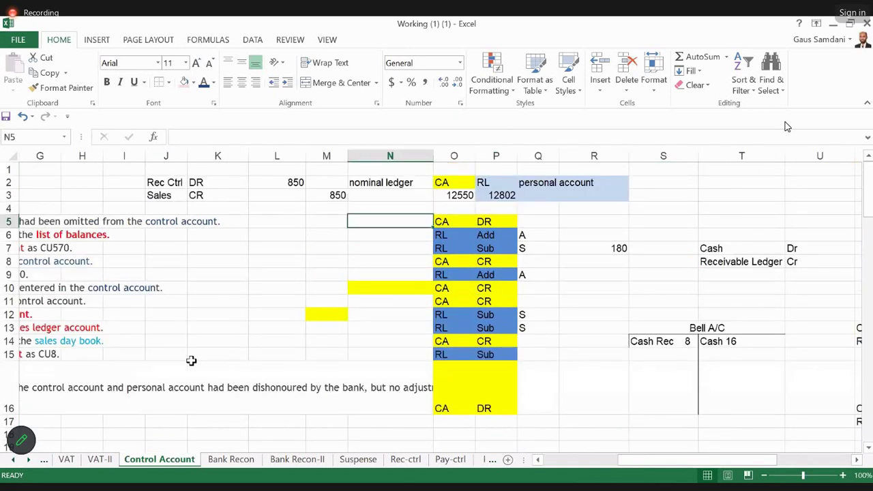
key("Right")
key("Right")
key("Down")
key("Down")
key("Down")
key("Left")
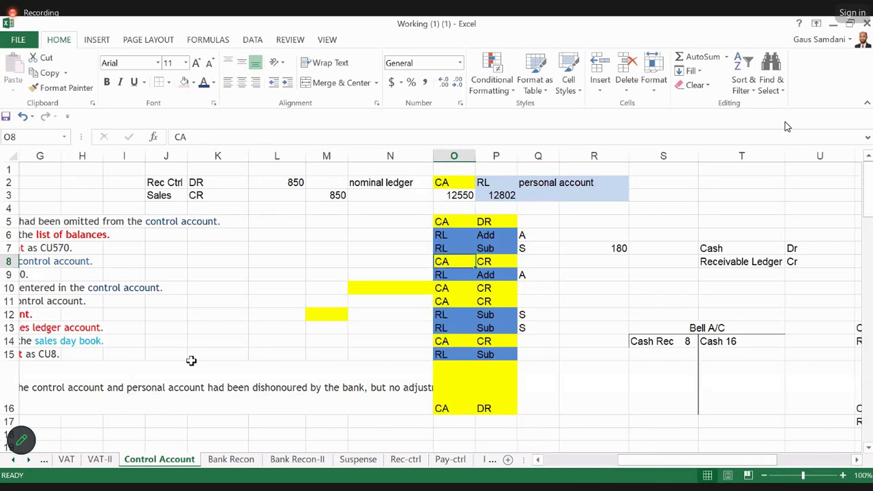
Check the control account items marked DR, for the omitted sales and the dishonoured cheque.
key("Up")
key("Up")
key("Up")
key("shift+Right")
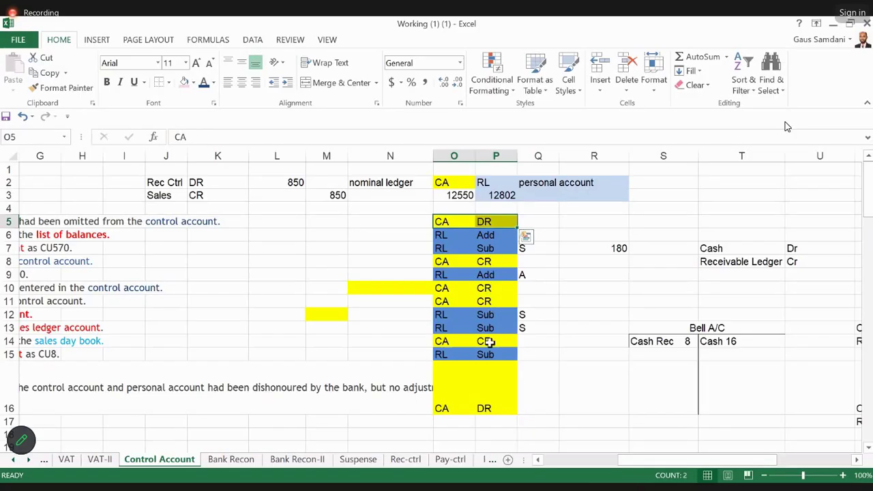
left_click(484, 407)
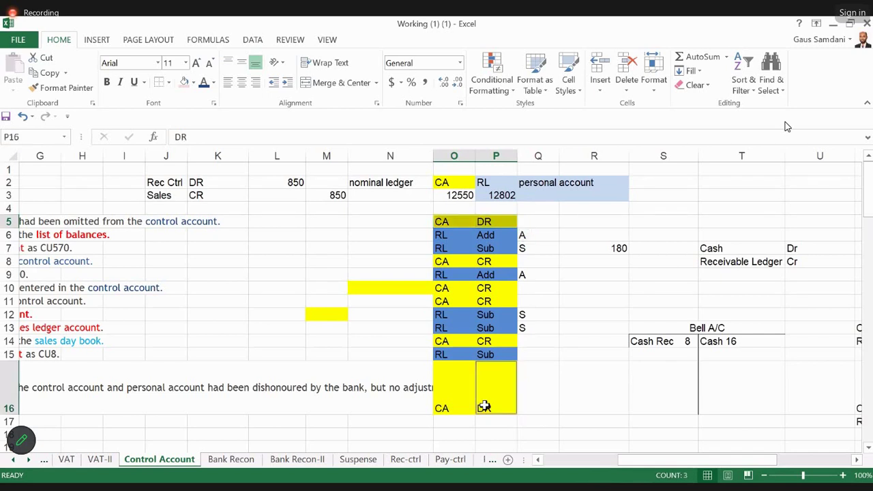
key("Left")
key("Left")
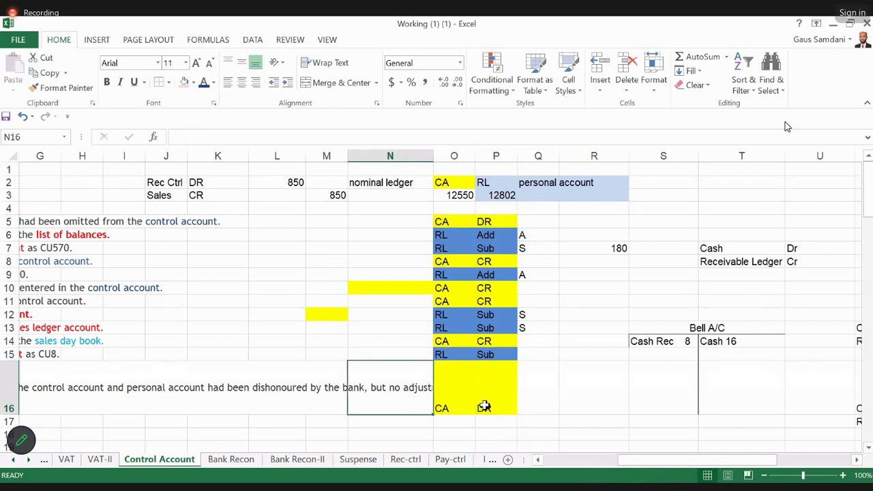
Examine the debit side of the Receivable CTRL Ac, from the opening balance to the omitted sales and dishonoured cheque.
key("Down")
key("Down")
key("Down")
key("Down")
key("Down")
key("Down")
key("Left")
key("Left")
key("Left")
key("Left")
key("Left")
key("Left")
key("Left")
key("Left")
key("Left")
key("Right")
key("Right")
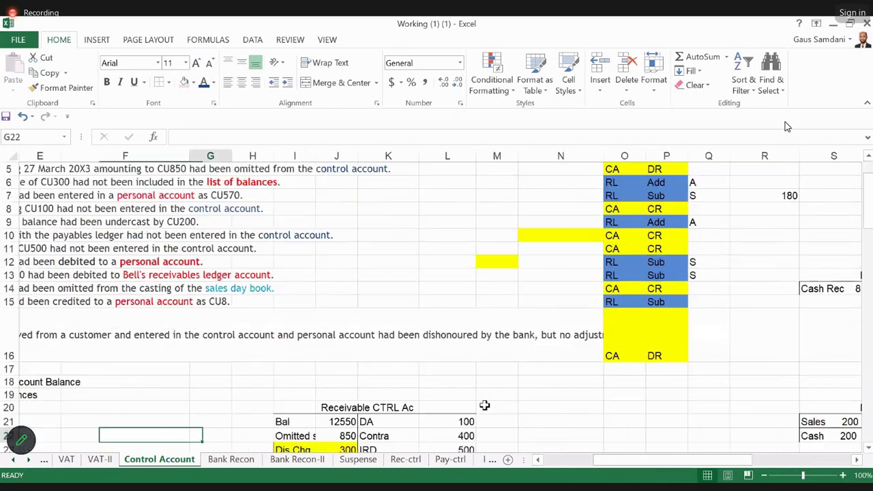
key("Right")
key("Right")
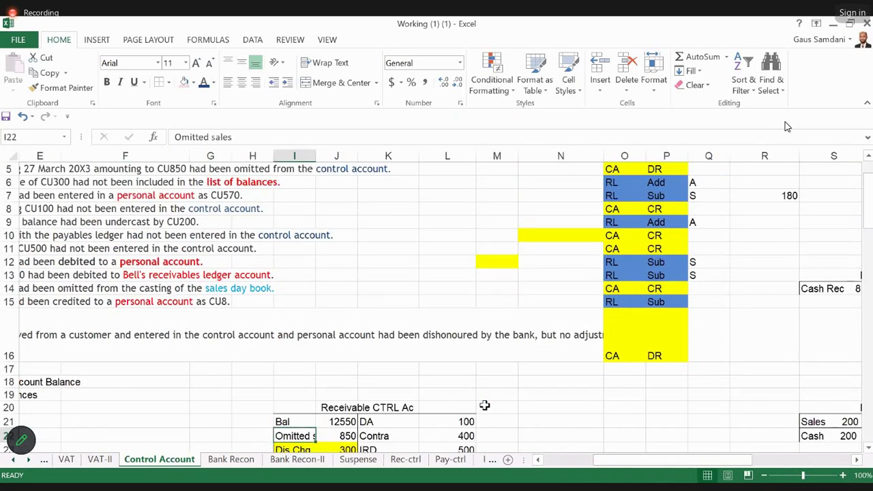
key("Down")
key("Up")
key("Right")
key("Up")
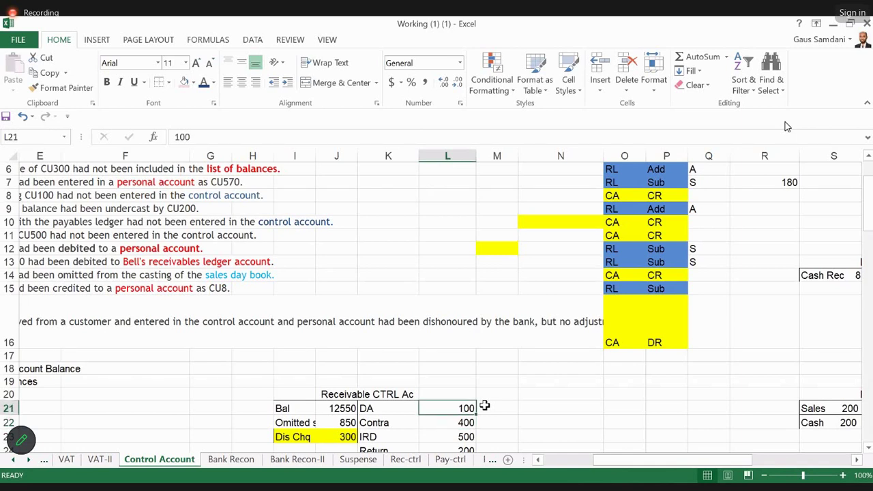
Go through the credit entries of the Receivable CTRL Ac down to the total, and select the Bal cd line.
left_click(484, 406)
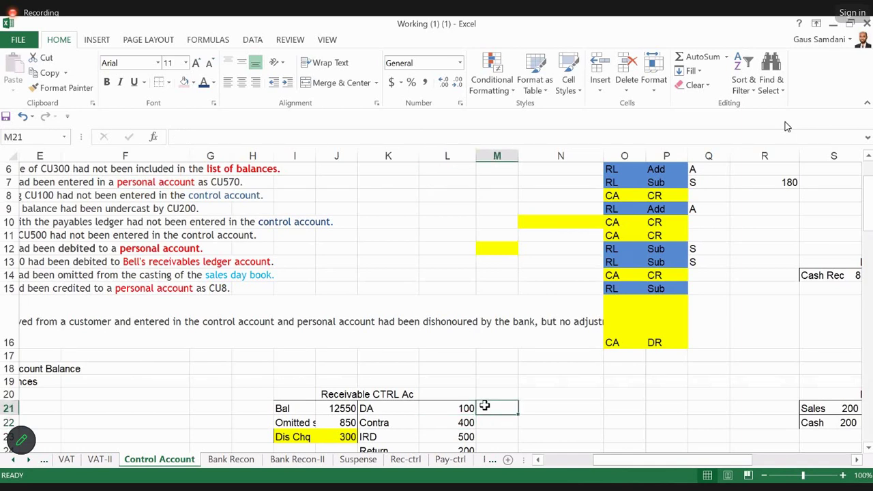
key("Left")
key("Down")
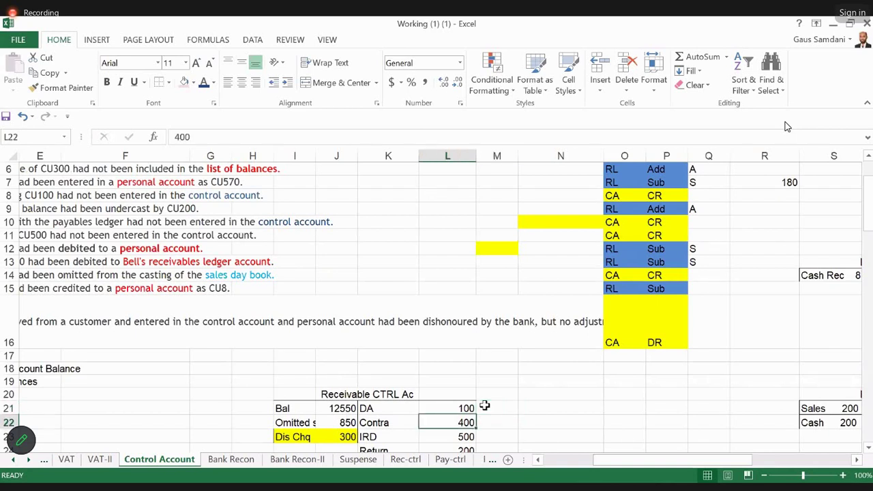
key("Down")
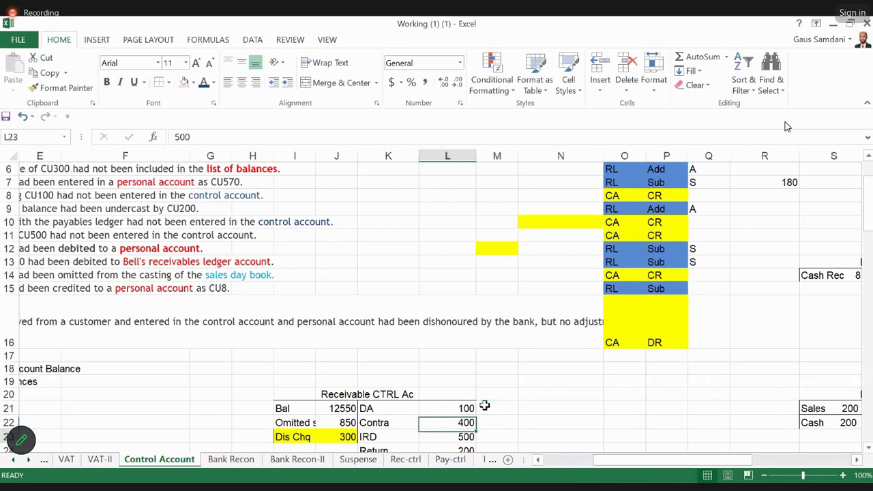
key("Down")
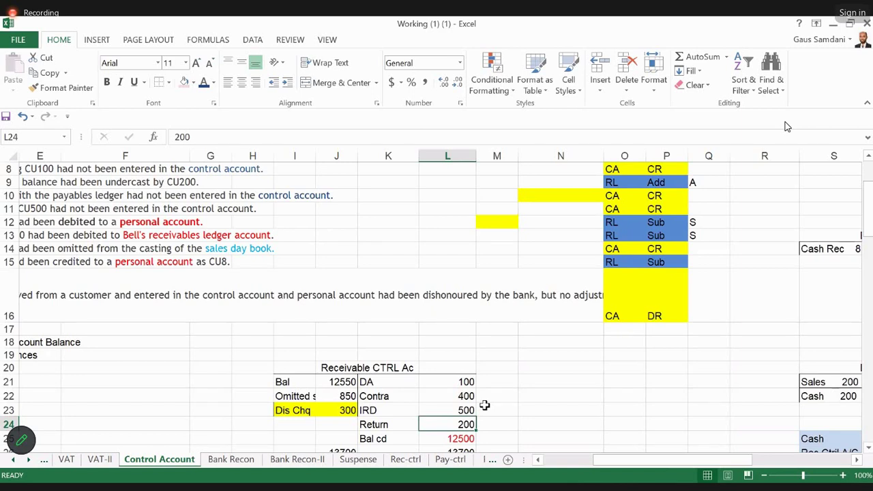
key("Down")
key("Down")
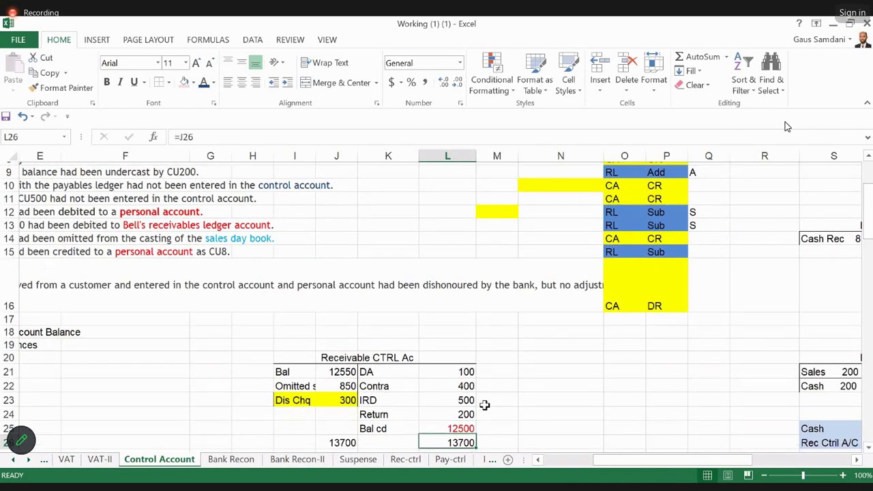
key("Up")
key("Left")
key("shift+Right")
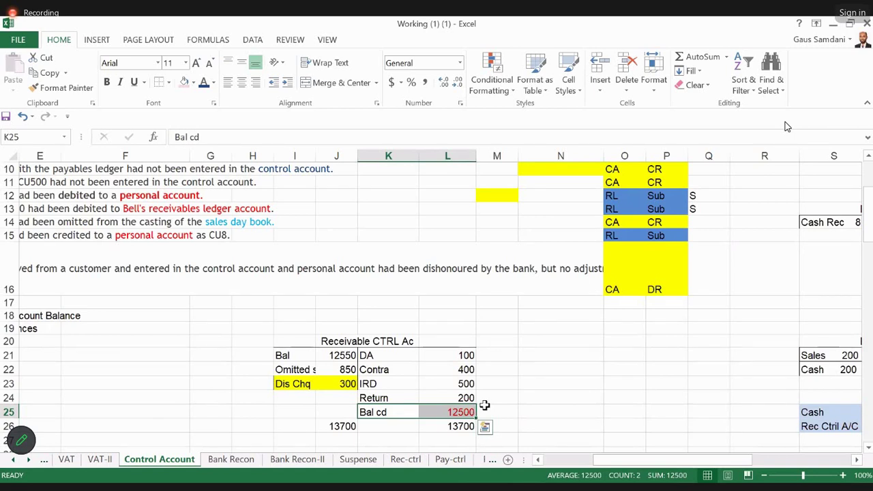
Read the two requirements for the correct control account balance and the correct list of balances.
key("Left")
key("Left")
key("Left")
key("Left")
key("Left")
key("Left")
key("Left")
key("Left")
key("Left")
key("Left")
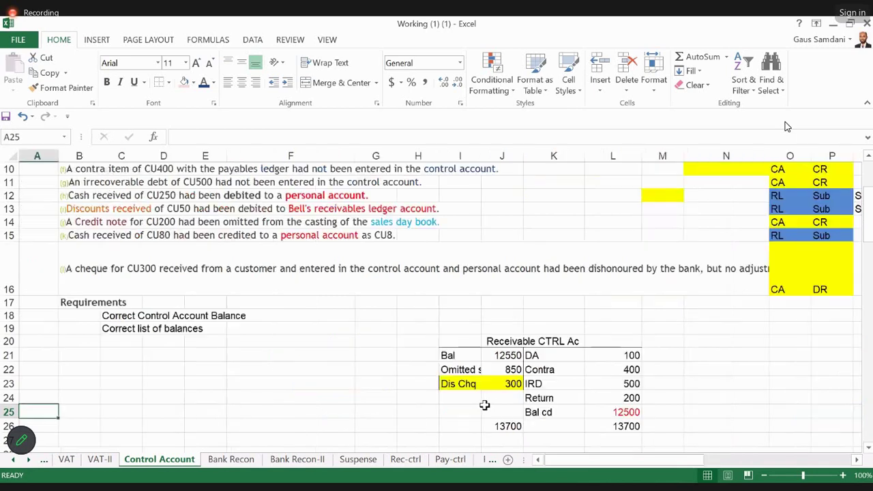
key("Right")
key("Right")
key("Up")
key("Up")
key("Up")
key("Up")
key("Up")
key("Up")
key("Up")
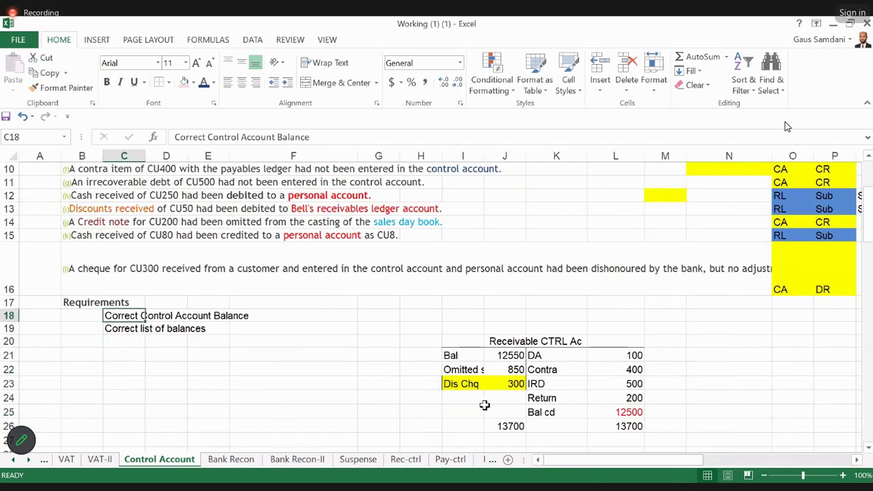
key("Down")
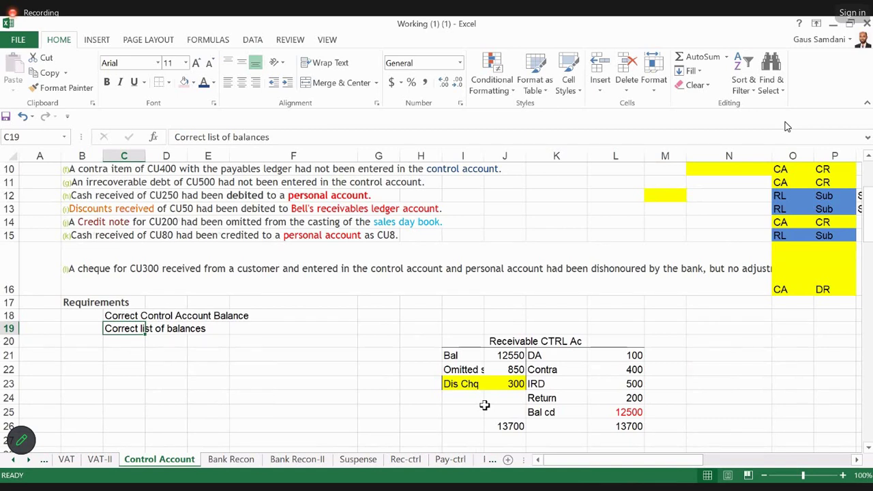
Find the Reconciliation of list of balance section and examine its opening list of balance figure.
key("Down")
key("Down")
key("Down")
key("Down")
key("Down")
key("Down")
key("Down")
key("Down")
key("Down")
key("Down")
key("Down")
key("Down")
key("Down")
key("Down")
key("Down")
key("Down")
key("Down")
key("Down")
key("Down")
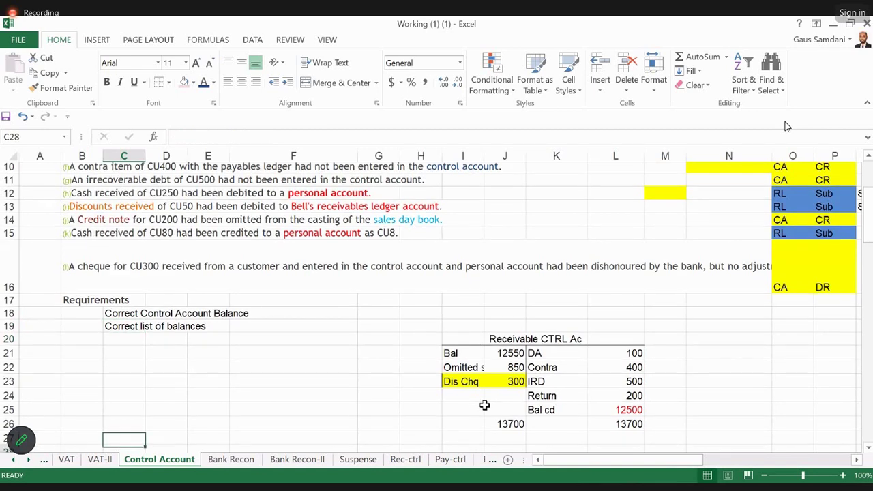
key("Right")
key("Right")
key("Up")
key("Up")
key("Up")
key("Up")
key("Up")
key("Up")
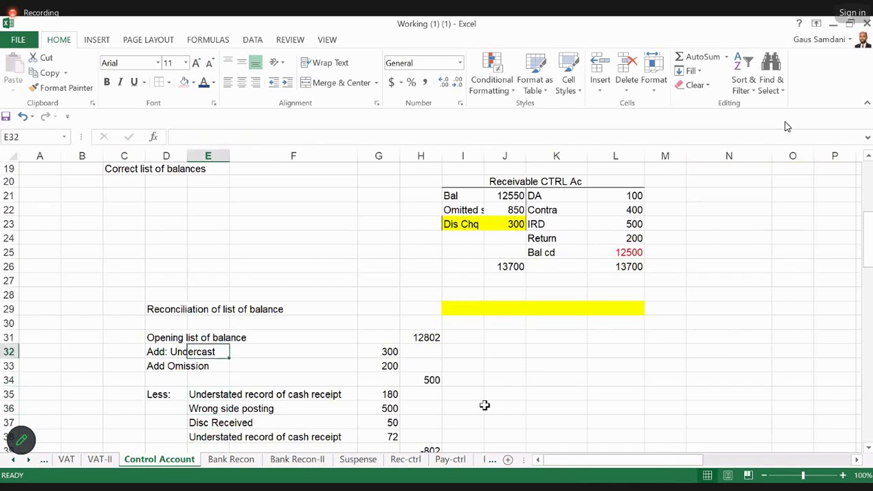
key("Up")
key("Left")
key("Right")
key("Right")
key("Right")
key("Right")
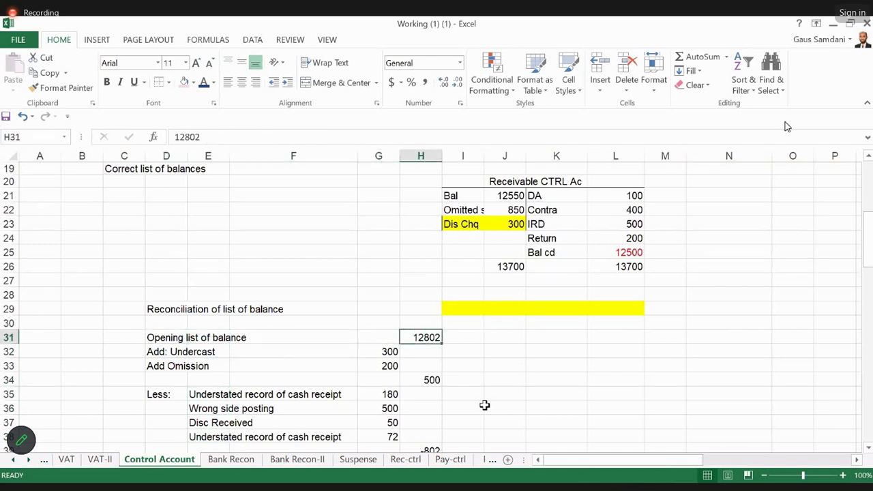
Return to the list of discovered errors and find the CA and RL classification columns beside it.
key("Up")
key("Up")
key("Up")
key("Up")
key("Up")
key("Up")
key("Up")
key("Up")
key("Up")
key("Up")
key("Up")
key("Up")
key("Up")
key("Up")
key("Up")
key("Up")
key("Up")
key("Up")
key("Up")
key("Up")
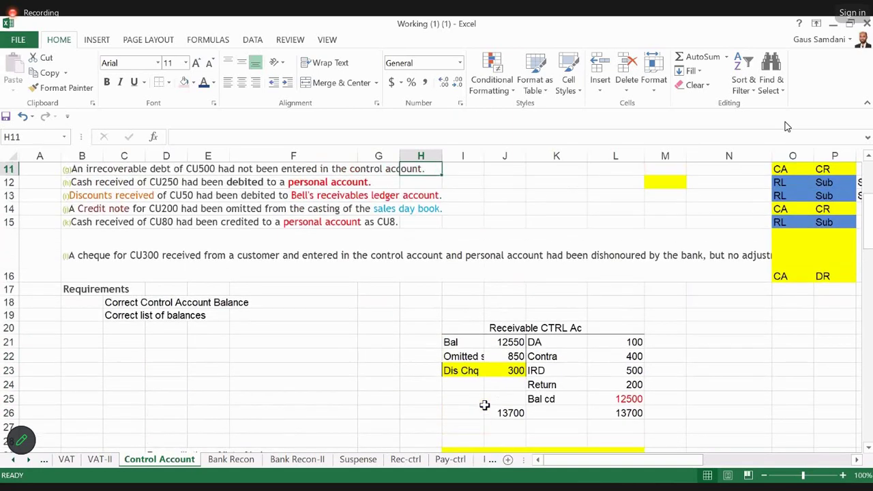
key("Up")
key("Up")
key("Up")
key("Up")
key("Right")
key("Right")
key("Right")
key("Right")
key("Right")
key("Right")
key("Right")
key("Right")
key("Right")
key("Right")
key("Right")
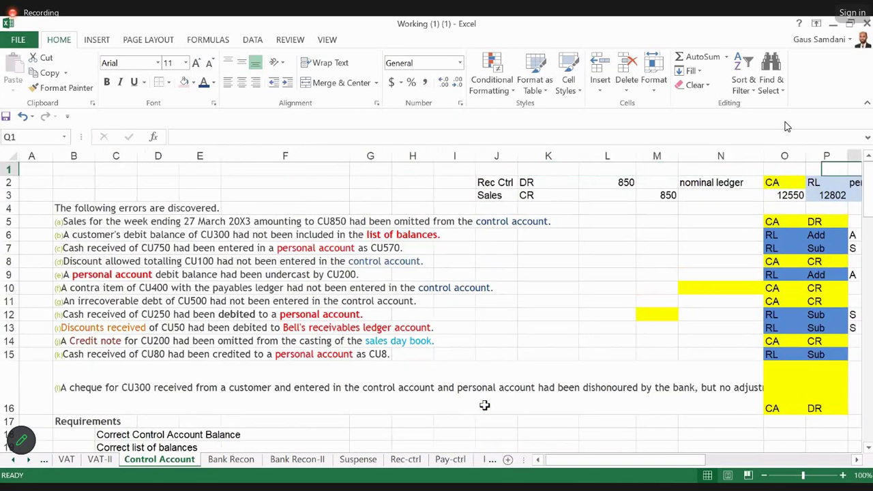
key("Right")
key("Right")
key("Down")
key("Down")
key("Down")
key("Left")
key("Left")
key("Left")
key("Left")
key("Left")
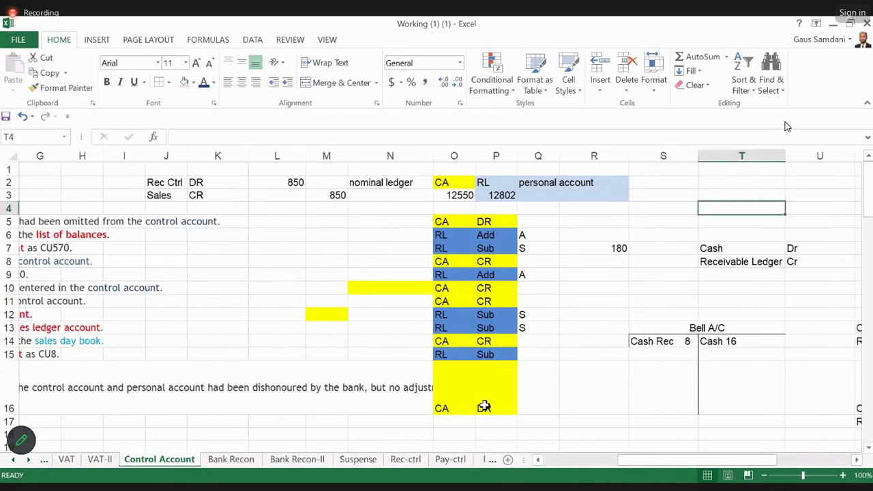
Examine the RL adjustments in the classification columns and select the two Add entries together.
key("Left")
key("Down")
key("Down")
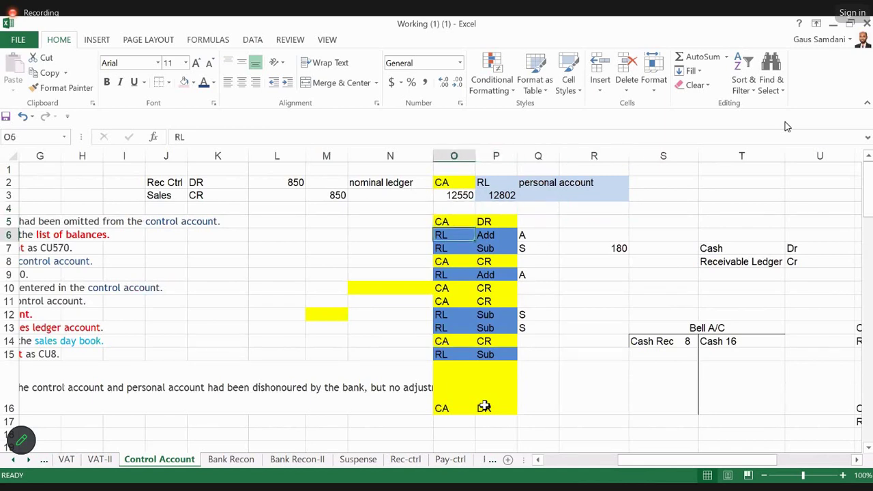
key("Down")
key("Right")
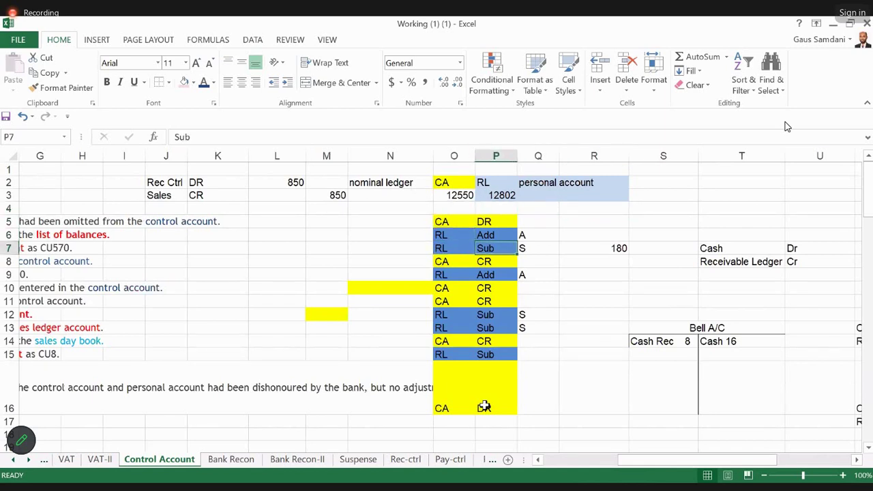
key("Up")
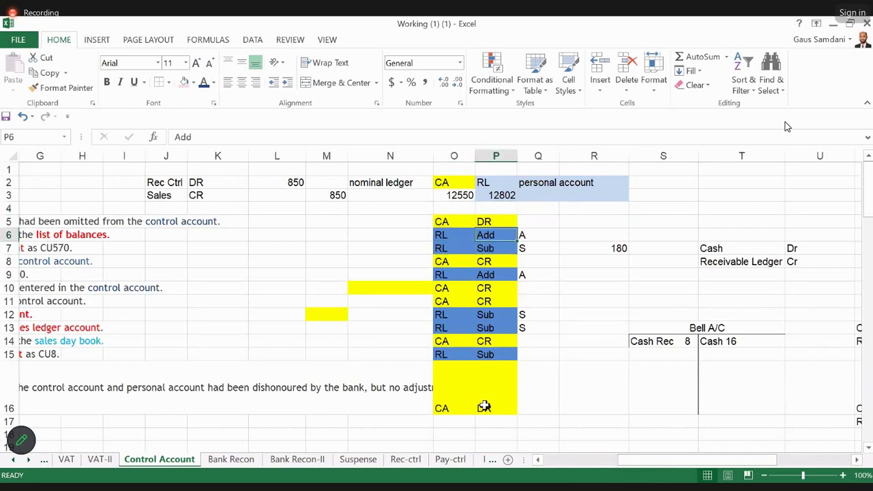
left_click(492, 274, "ctrl")
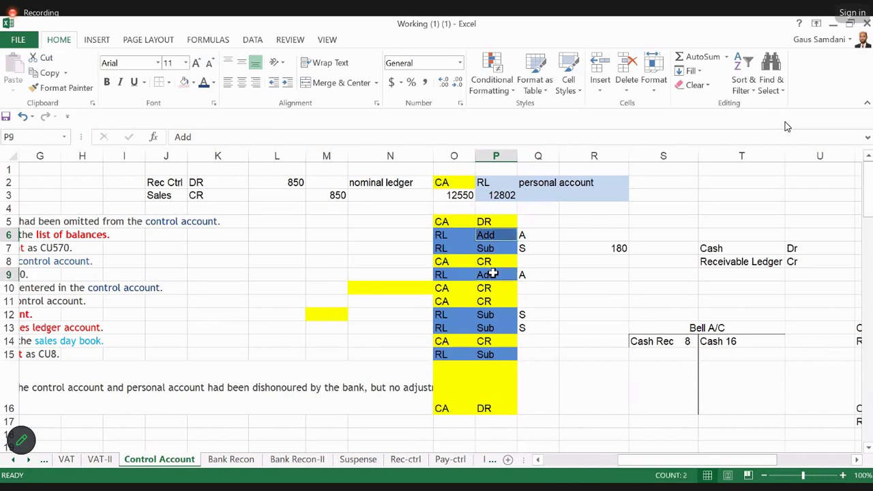
Go back to the Reconciliation of list of balance section and examine its Add: Undercast and Add Omission lines.
key("Left")
key("Left")
key("Left")
key("Left")
key("Left")
key("Left")
key("Left")
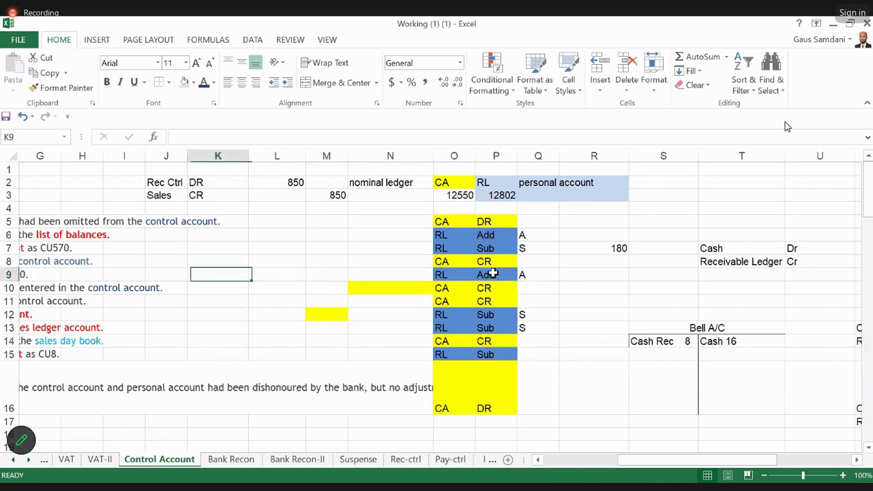
key("Down")
key("Down")
key("Down")
key("Down")
key("Down")
key("Down")
key("Down")
key("Down")
key("Down")
key("Down")
key("Down")
key("Down")
key("Down")
key("Down")
key("Down")
key("Down")
key("Down")
key("Down")
key("Down")
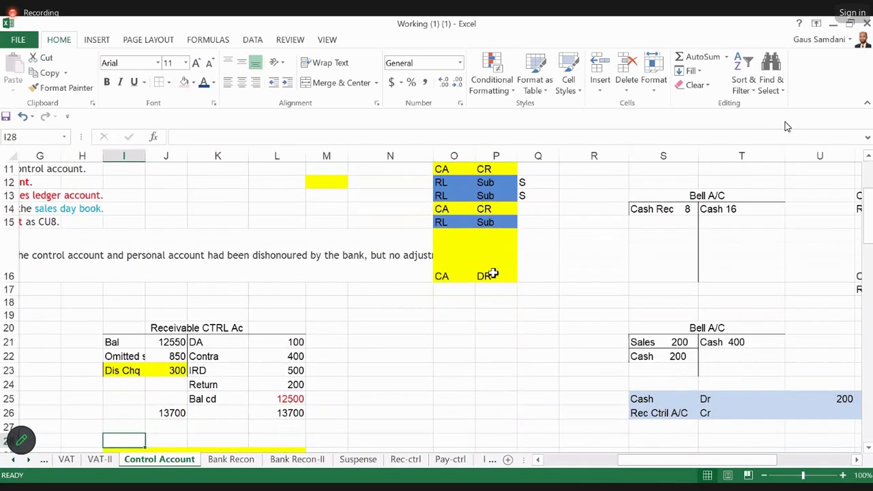
key("Left")
key("Left")
key("Left")
key("Left")
key("Left")
key("Down")
key("Down")
key("Down")
key("Down")
key("Down")
key("Down")
key("Down")
key("Down")
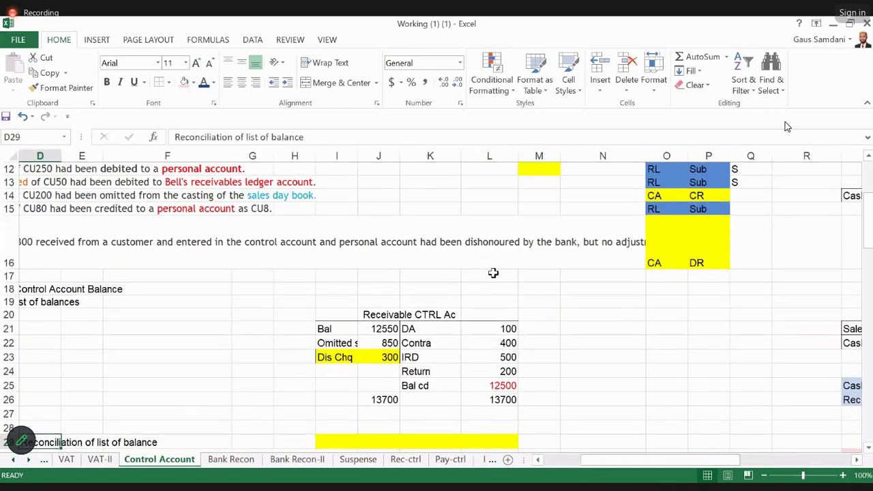
key("Left")
key("Left")
key("Left")
key("Right")
key("Right")
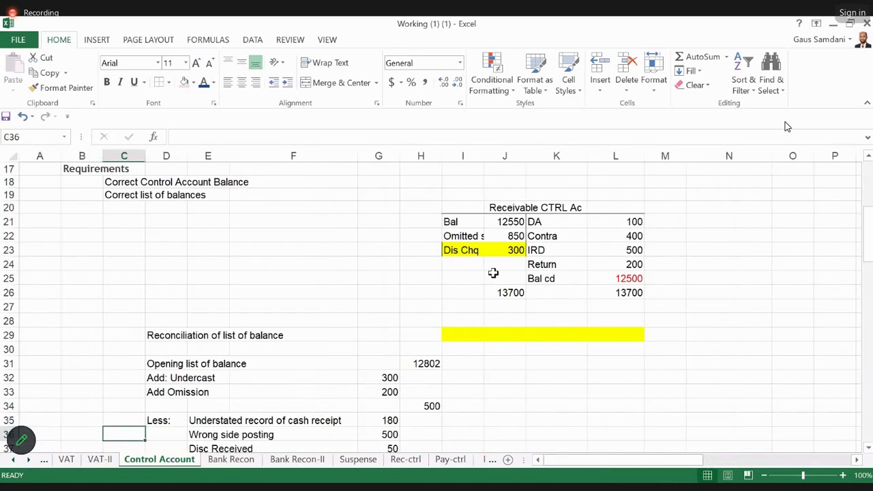
key("Right")
key("Up")
key("Up")
key("Up")
key("Up")
key("Up")
key("Down")
key("Down")
key("Down")
key("Down")
key("Down")
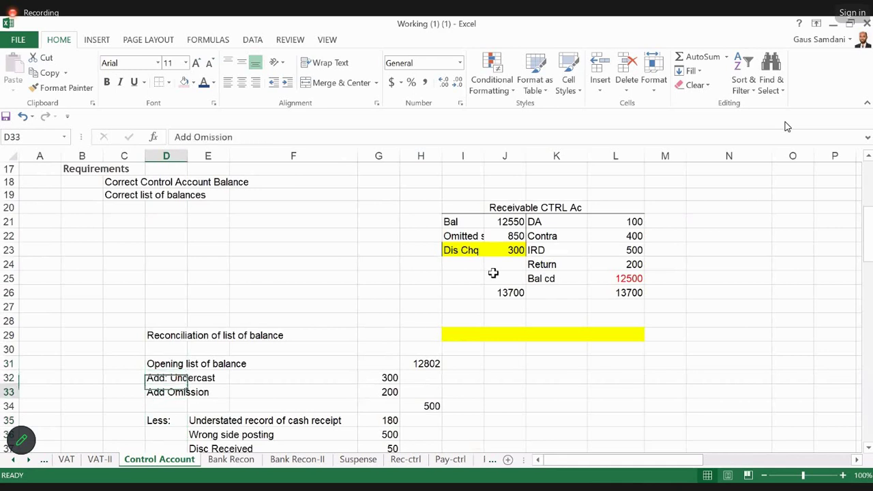
Go through the Less items down to the corrected list of balances, and compare it with the control account's Bal cd figure.
scroll(493, 273, "down", 2)
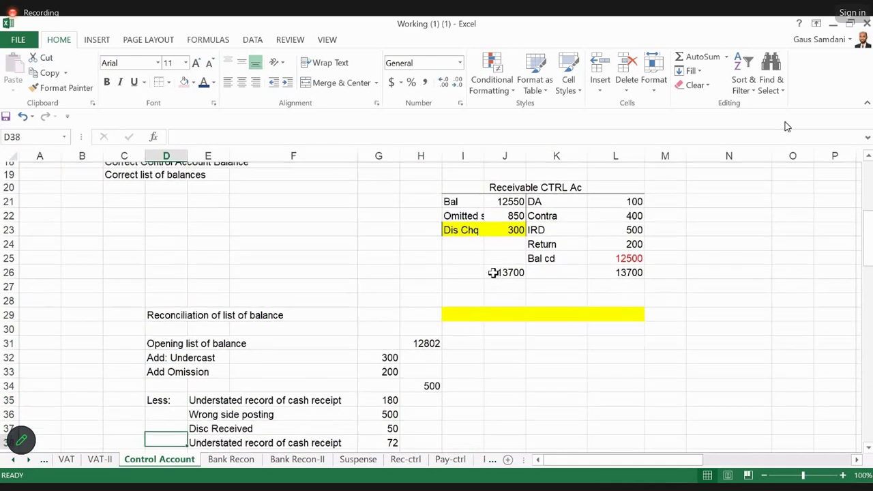
key("Right")
key("Right")
key("Right")
key("Right")
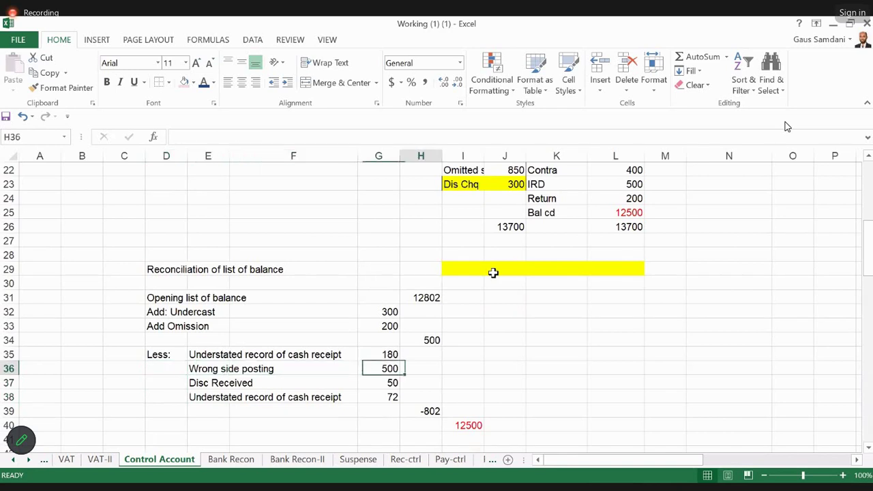
key("Down")
key("Down")
key("Down")
key("Right")
key("Down")
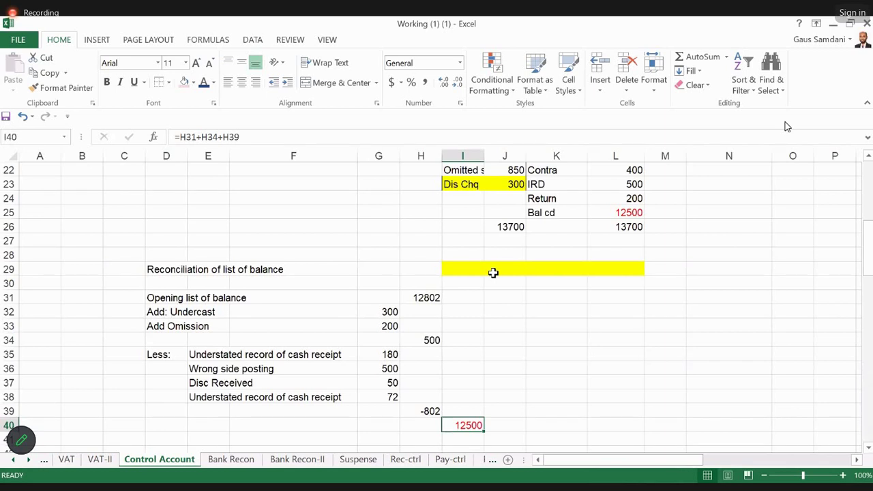
left_click(629, 216)
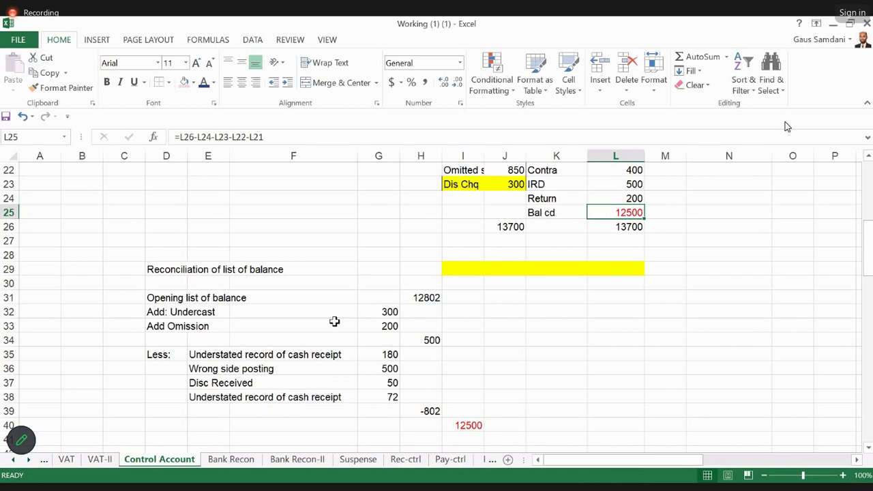
Select the full list of discovered errors (a) to (l) in cells B5 to B16.
key("ctrl+Home")
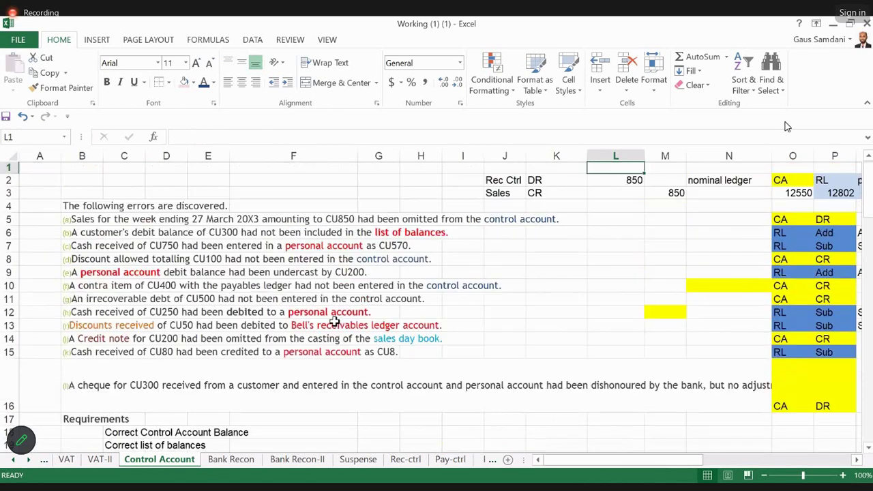
key("Down")
key("Down")
key("Down")
key("Down")
key("Down")
key("Right")
key("Down")
key("Up")
key("Up")
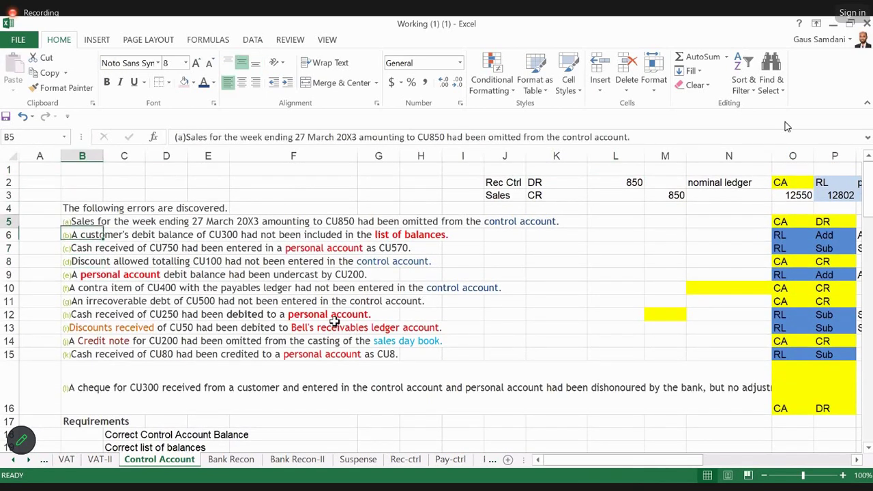
key("shift+Down")
key("shift+Down")
key("shift+Down")
key("shift+Down")
key("shift+Down")
key("shift+Down")
key("shift+Down")
key("shift+Down")
key("shift+Down")
key("shift+Down")
key("shift+Down")
key("shift+Down")
key("shift+Down")
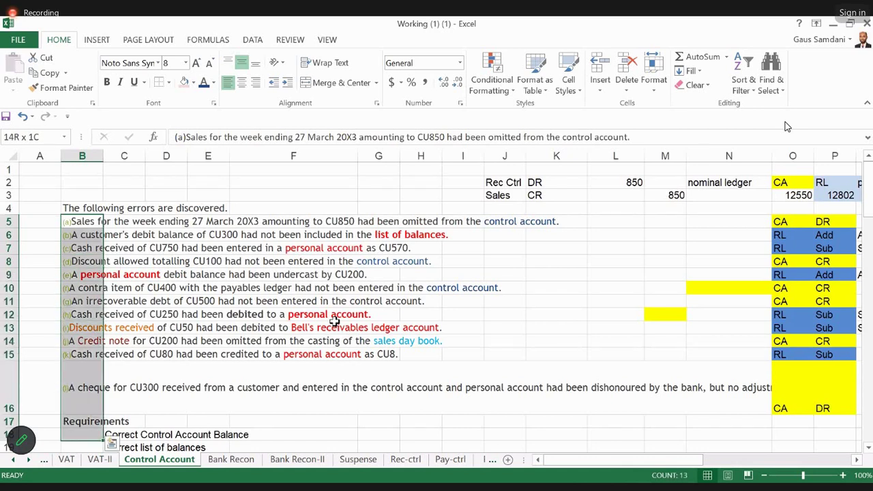
key("shift+Up")
key("shift+Up")
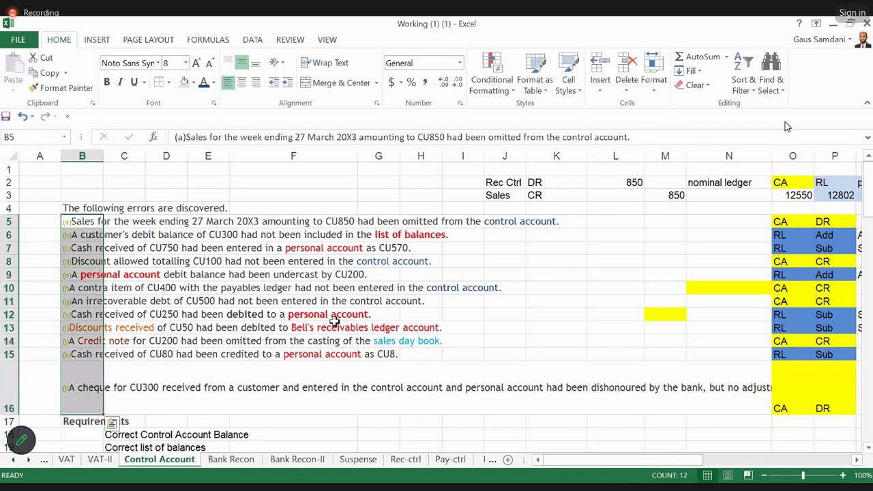
Follow error (a) across row 5 to examine its control account and debit classification.
key("Right")
key("Right")
key("Right")
key("Right")
key("Right")
key("Right")
key("Right")
key("Right")
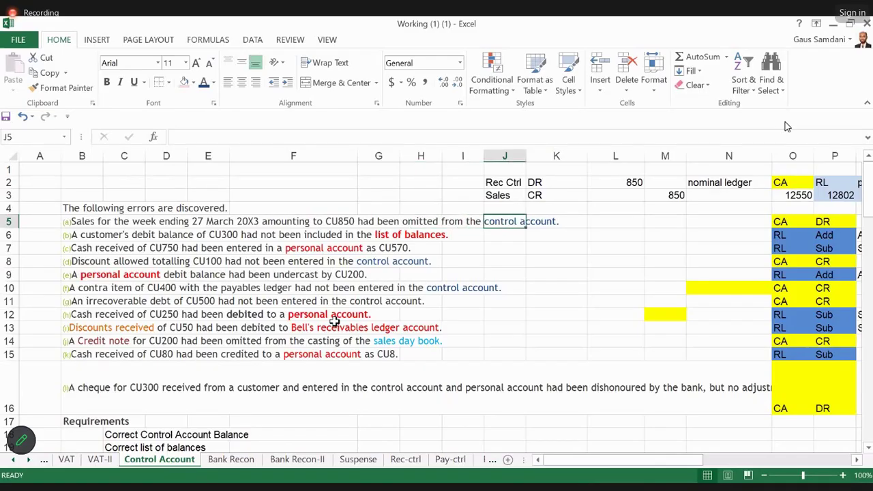
key("Right")
key("Right")
key("Right")
key("Right")
key("Right")
key("Right")
key("Right")
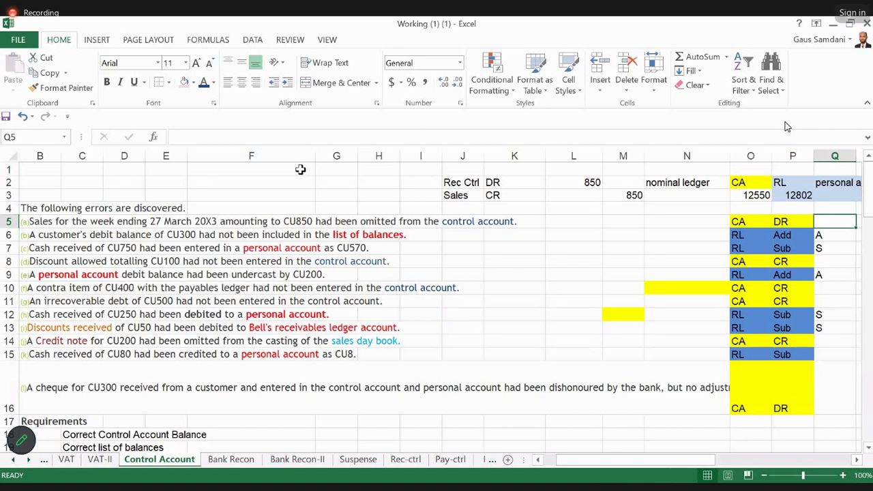
Follow row 5 past the classification columns to examine the cash and receivable ledger entries beside the errors, and return to the classifications.
key("Right")
key("Right")
key("Right")
key("Right")
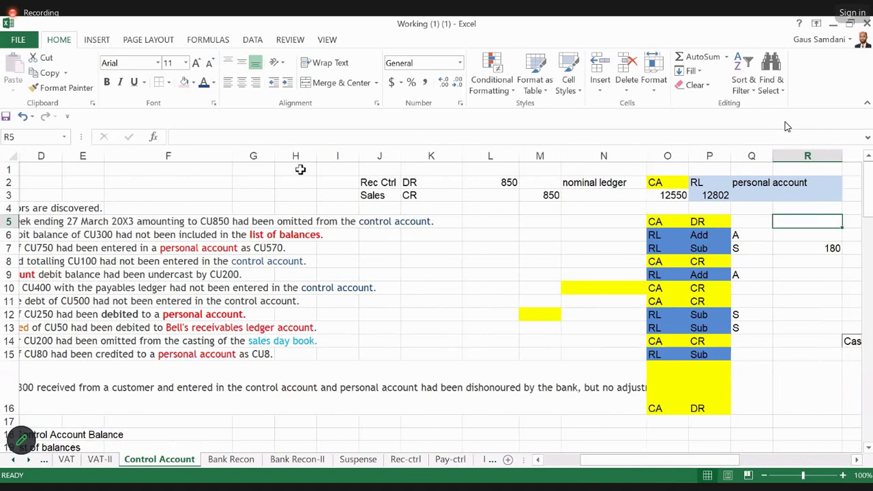
key("Right")
key("Right")
key("Right")
key("Left")
key("Left")
key("Left")
key("Left")
key("Left")
key("Left")
key("Left")
key("Left")
key("Left")
key("Left")
key("Left")
key("Left")
key("Left")
key("Left")
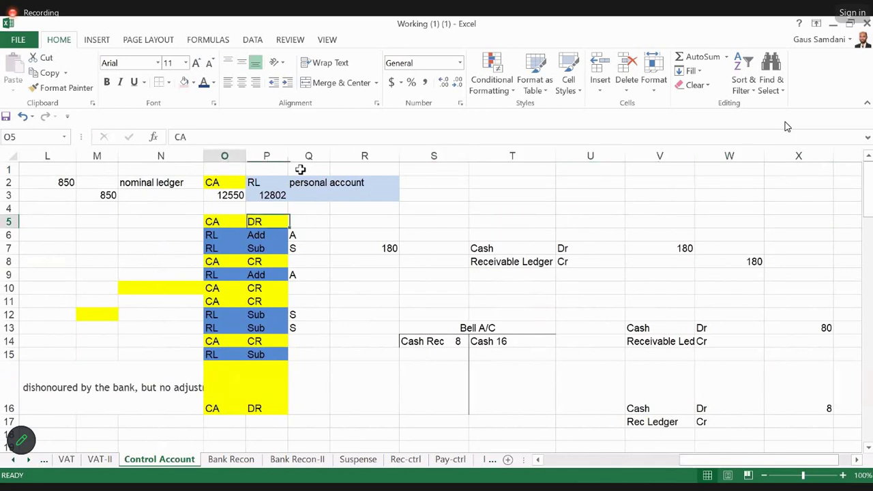
Go down past the classifications of errors (a) to (l) and back to the Requirements section in row 19.
key("Down")
key("Down")
key("Down")
key("Down")
key("Down")
key("Down")
key("Down")
key("Down")
key("Down")
key("Down")
key("Down")
key("Down")
key("Down")
key("Down")
key("Left")
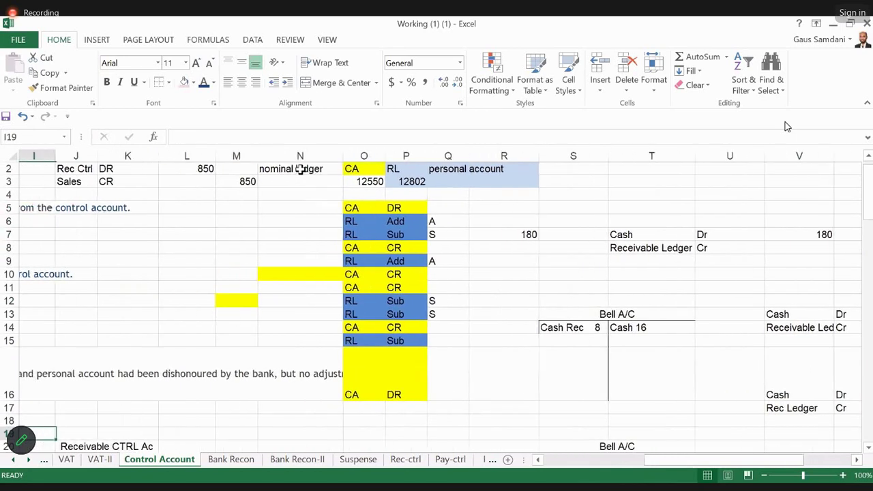
key("Left")
key("Left")
key("Left")
key("Left")
key("Left")
key("Left")
key("Left")
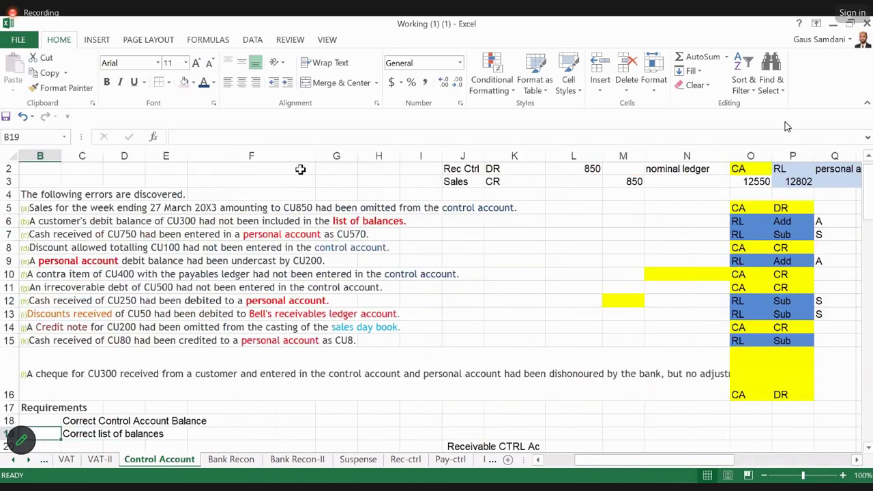
key("Left")
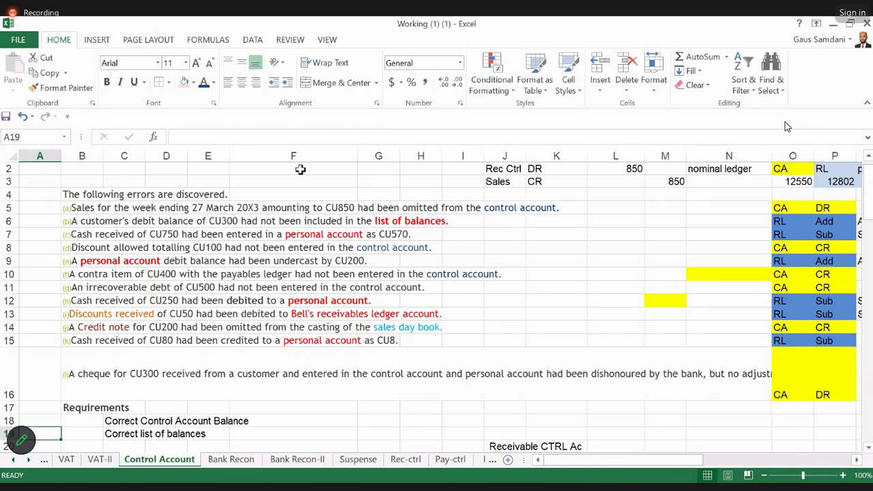
Follow row 19 across to column S to examine the classifications and the Bell A/C working beside the error list.
key("Right")
key("Right")
key("Right")
key("Right")
key("Right")
key("Right")
key("Right")
key("Right")
key("Right")
key("Right")
key("Right")
key("Right")
key("Right")
key("Right")
key("Right")
key("Right")
key("Right")
key("Right")
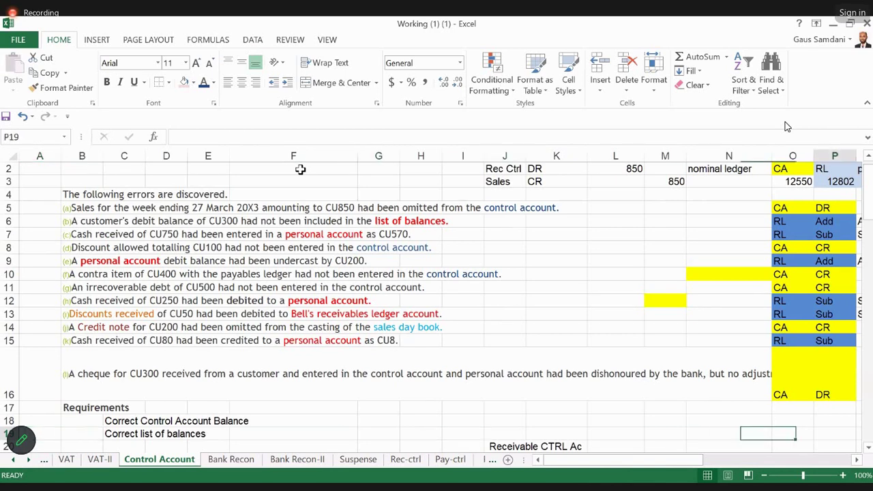
key("Right")
key("Right")
key("Left")
key("Left")
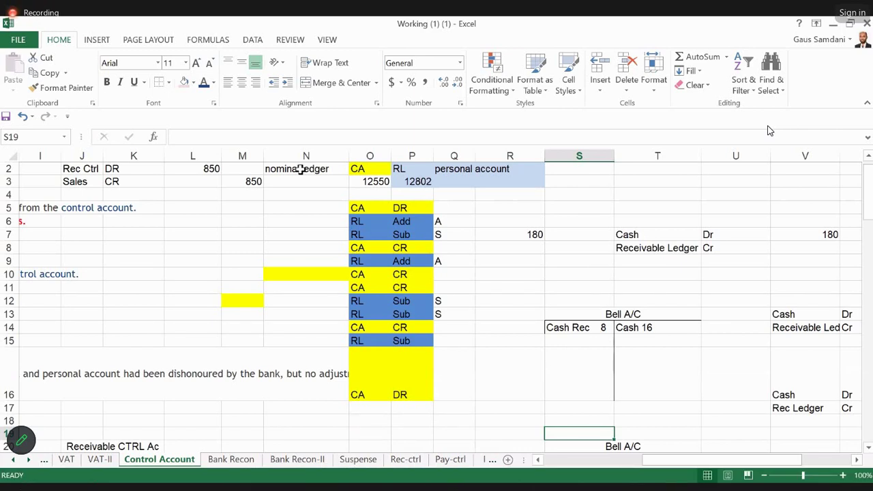
Return along row 19 to the Correct list of balances requirement and review the full error wording above it.
key("Left")
key("Left")
key("Left")
key("Left")
key("Left")
key("Left")
key("Left")
key("Left")
key("Left")
key("Left")
key("Left")
key("Left")
key("Left")
key("Left")
key("Left")
key("Left")
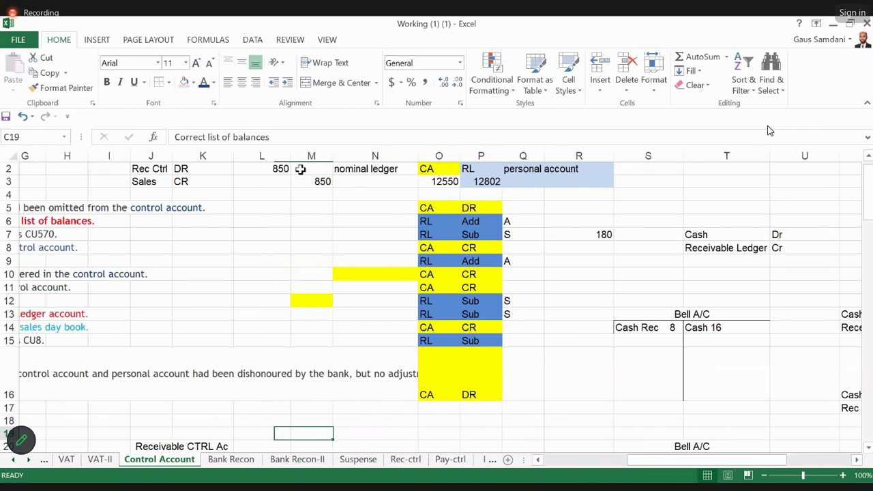
key("Left")
key("Left")
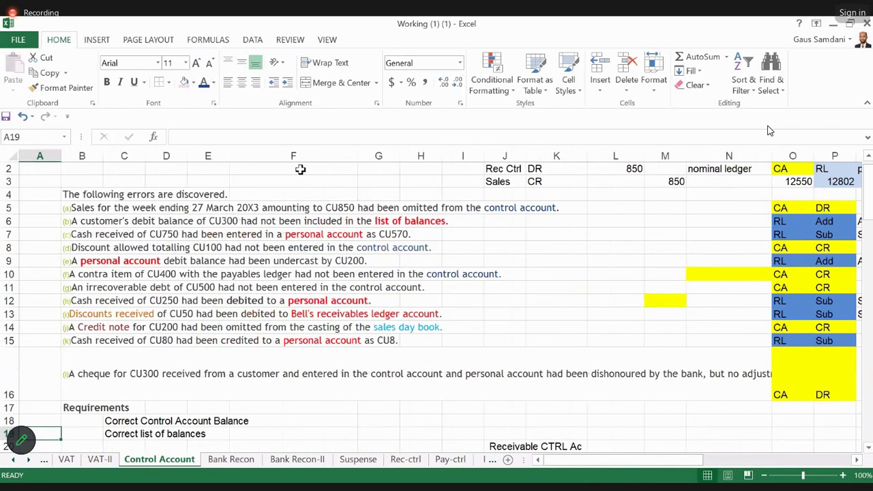
key("Right")
key("Right")
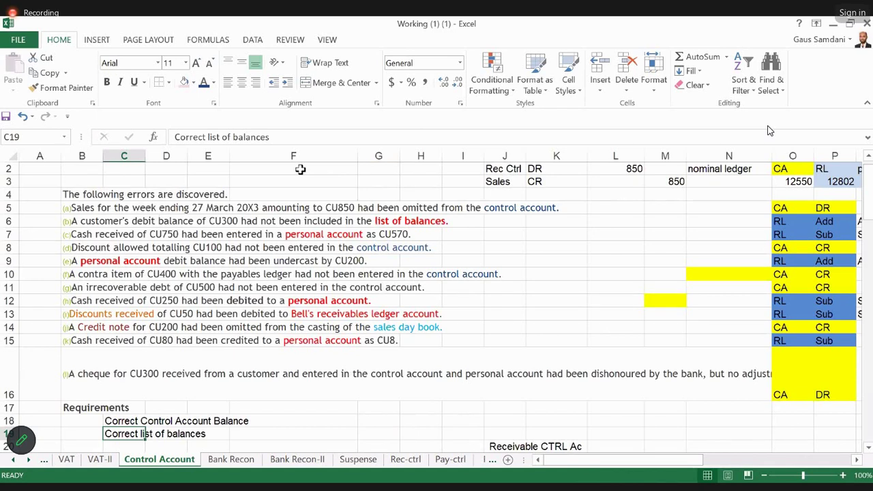
Show the Bank Recon sheet and switch to the Bank_reconciliation presentation in PowerPoint at slide 2, on the statement's purpose.
key("ctrl+Page_Down")
key("ctrl+Page_Down")
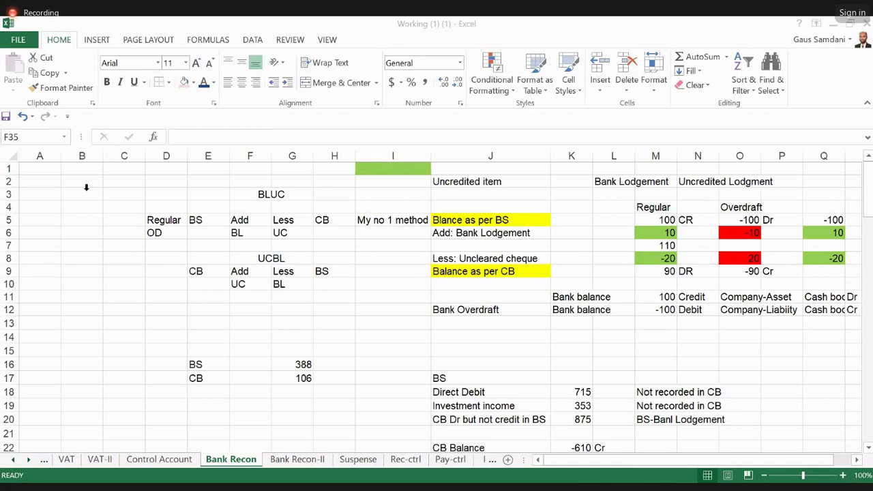
key("alt+Tab")
left_click(20, 148)
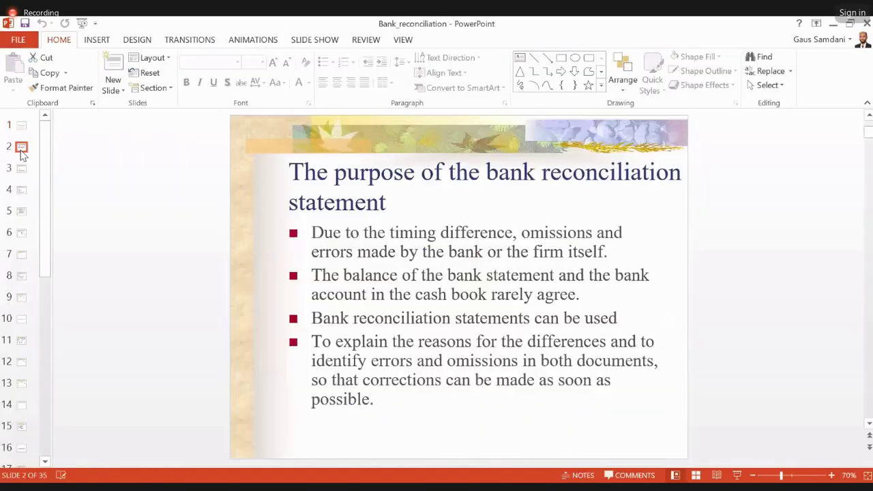
Read slides 3 and 4 on the reasons for differences between the cash book balance and the bank statement balance.
key("Down")
key("Down")
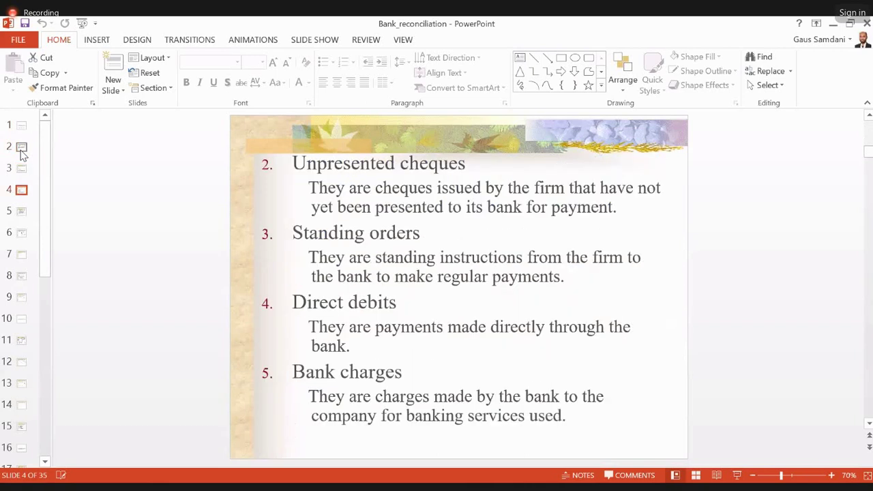
key("Up")
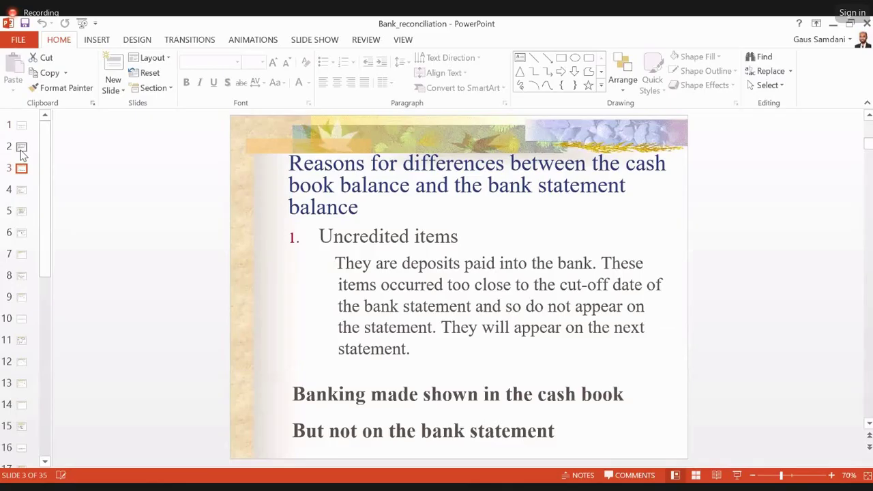
key("Down")
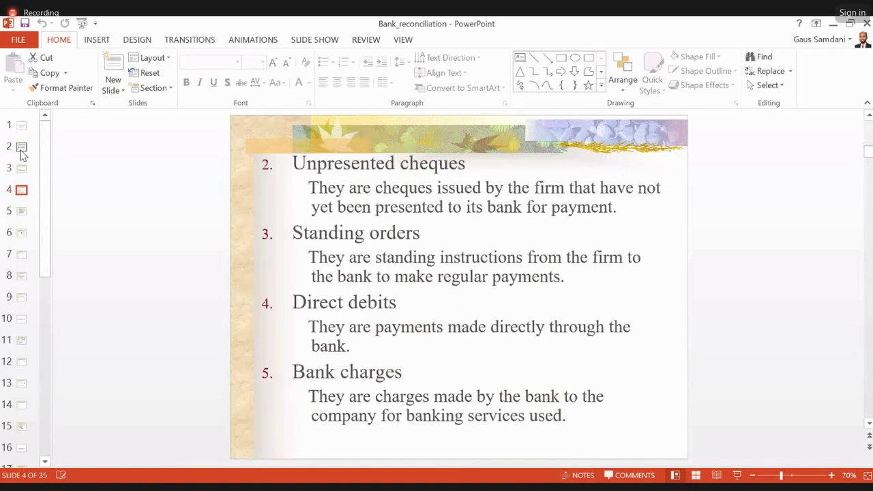
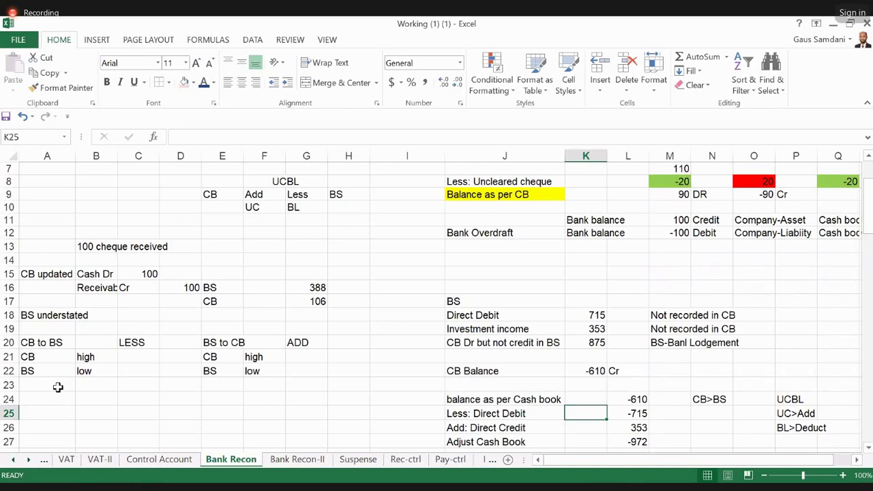
Go down the Bank Recon sheet from the cash book reconciliation to the Unpresented Cheque working around row 41.
key("Down")
key("Down")
key("Down")
key("Down")
key("Down")
key("Down")
key("Down")
key("Down")
key("Down")
key("Down")
key("Down")
key("Down")
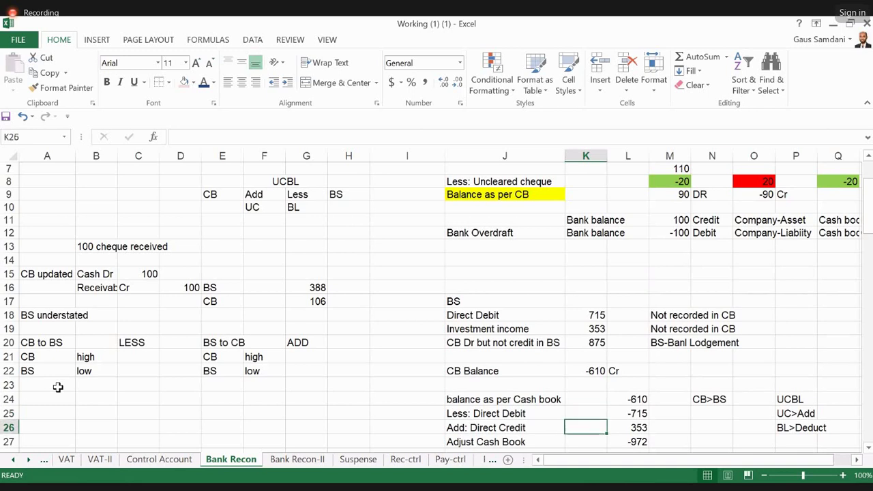
key("Left")
key("Left")
key("Left")
key("Left")
key("Left")
key("Left")
key("Down")
key("Down")
key("Down")
key("Down")
key("Down")
key("Down")
key("Down")
key("Down")
key("Down")
key("Down")
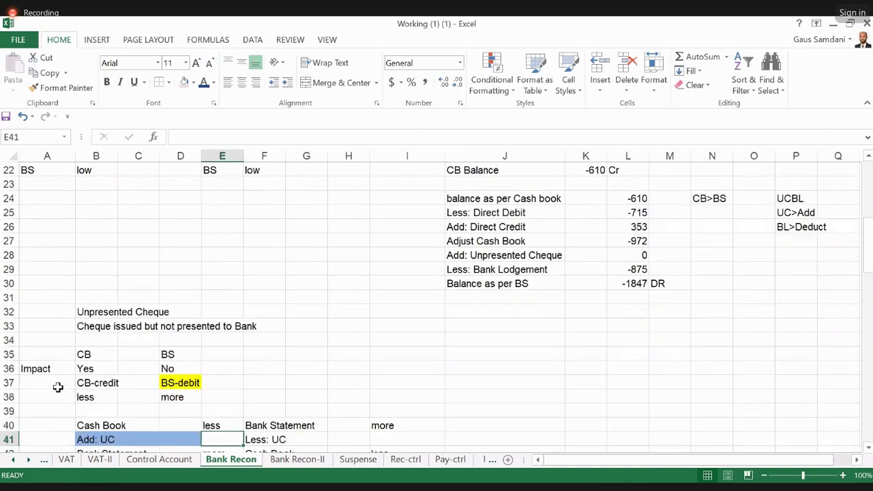
Examine the Unpresented Cheque and Bank Lodgement workings alongside the end of the cash book to bank statement reconciliation.
key("Left")
key("Right")
key("Right")
key("Right")
key("Right")
key("Up")
key("Up")
key("Up")
key("Up")
key("Up")
key("Up")
key("Up")
key("Up")
key("Up")
key("Up")
key("Up")
key("Up")
key("Up")
key("Right")
key("Right")
key("Right")
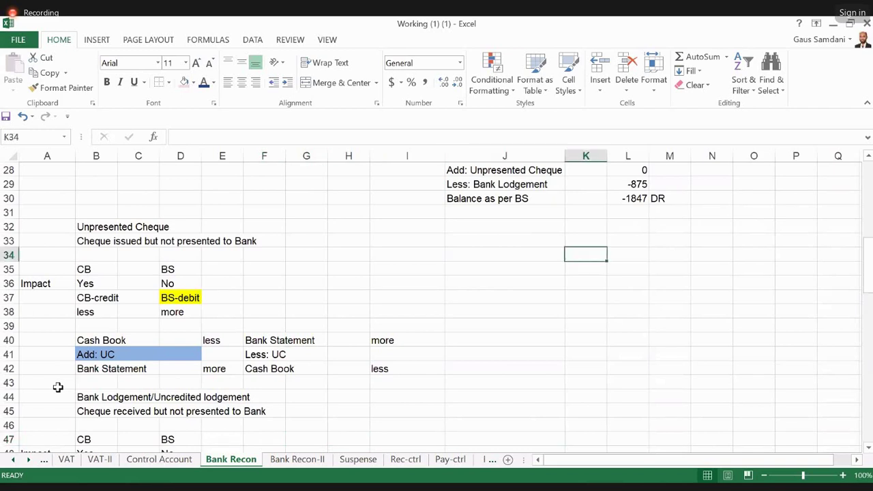
Insert a new worksheet after Bank Recon-II and enter the labels BS in C4 and CB in C5.
left_click(293, 459)
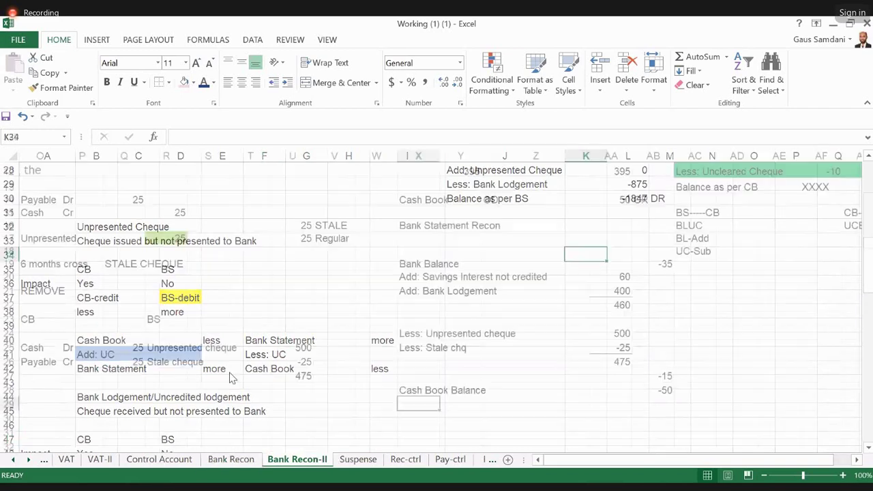
left_click(507, 459)
left_click(120, 205)
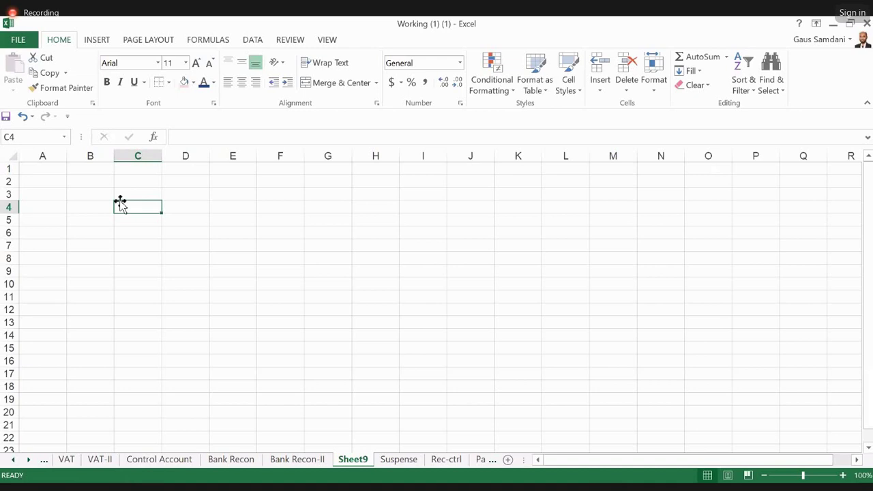
type("BS")
key("Tab")
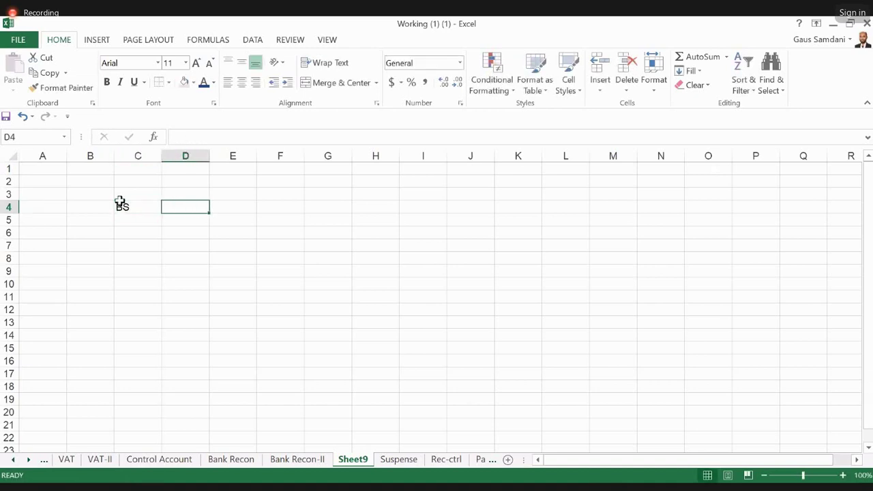
key("Return")
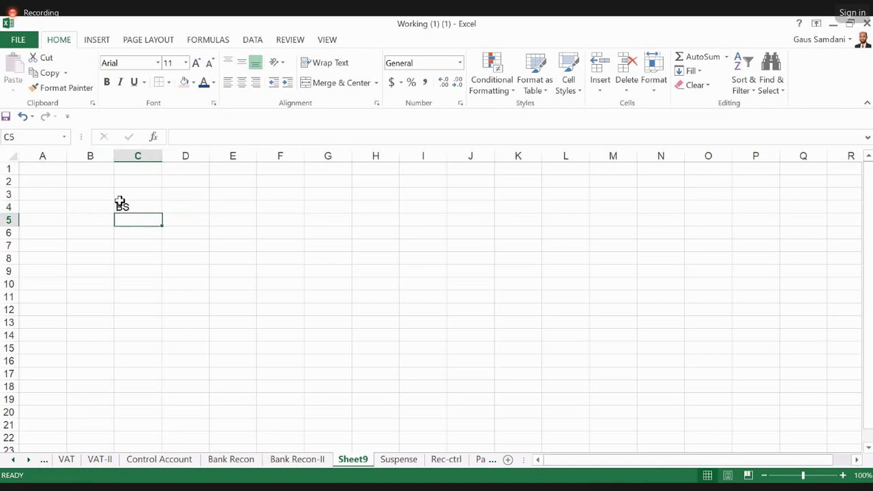
type("CB")
key("Tab")
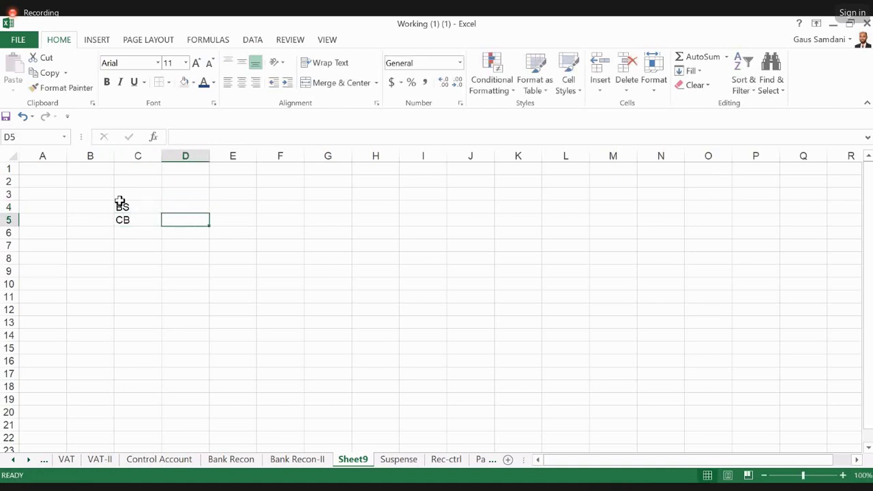
Enter the CB balance as 805.15 in D5 and label it Debit in E5.
type("805.15")
key("Tab")
type("Debit")
Enter the BS balance as 1,112.30 in D4 and label it credit in E4.
key("Up")
key("Left")
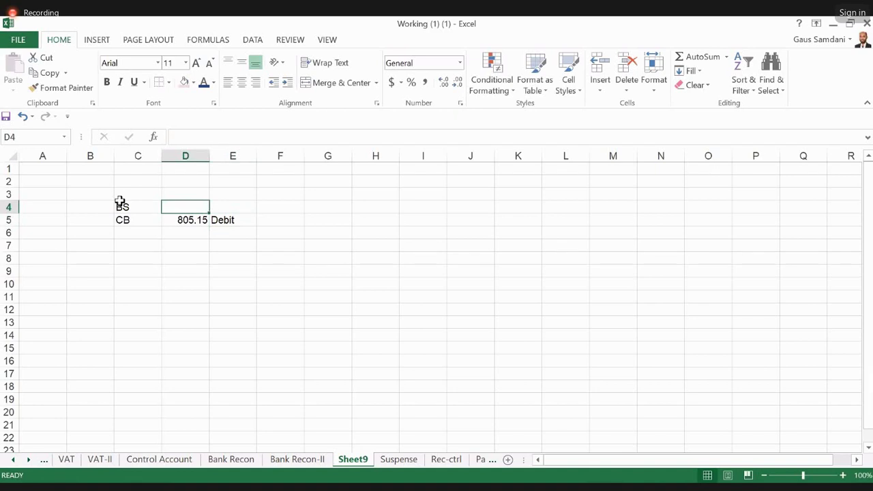
type("1,112")
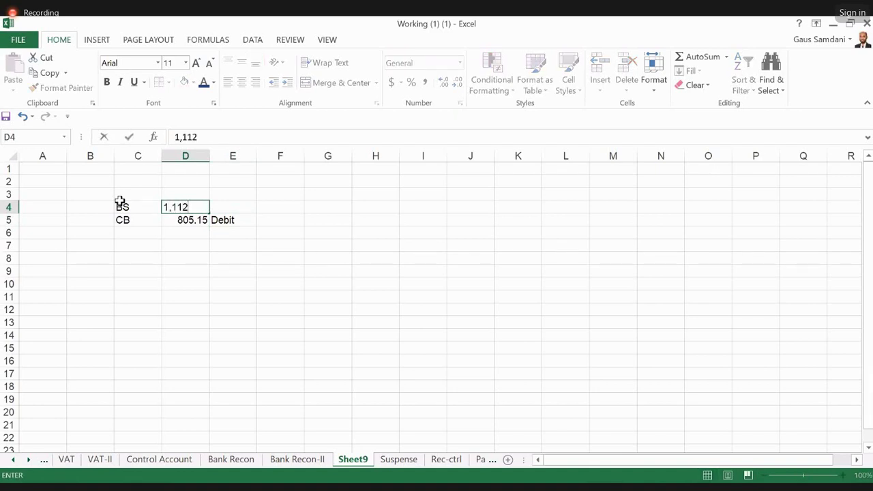
type(".30")
key("Right")
type("credit")
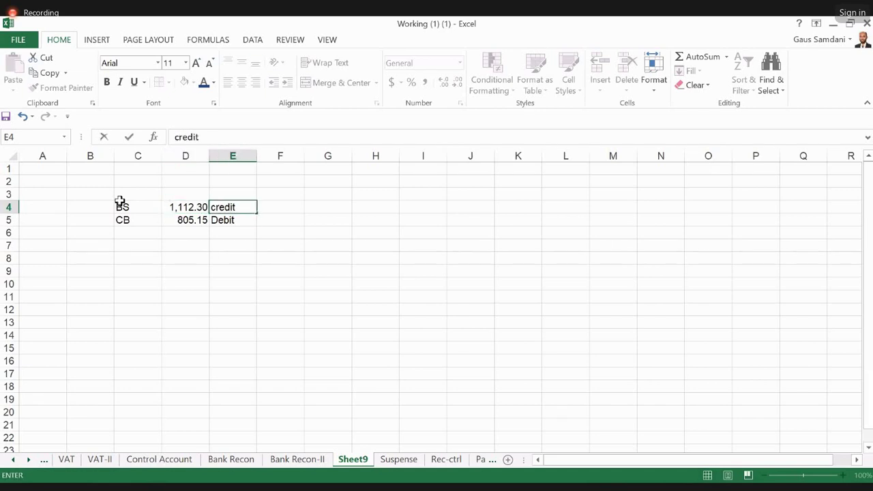
key("Return")
key("Left")
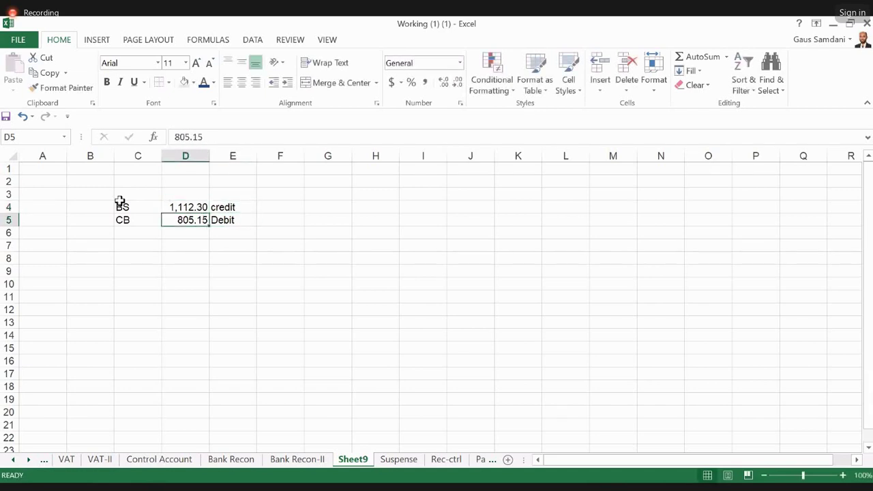
key("Up")
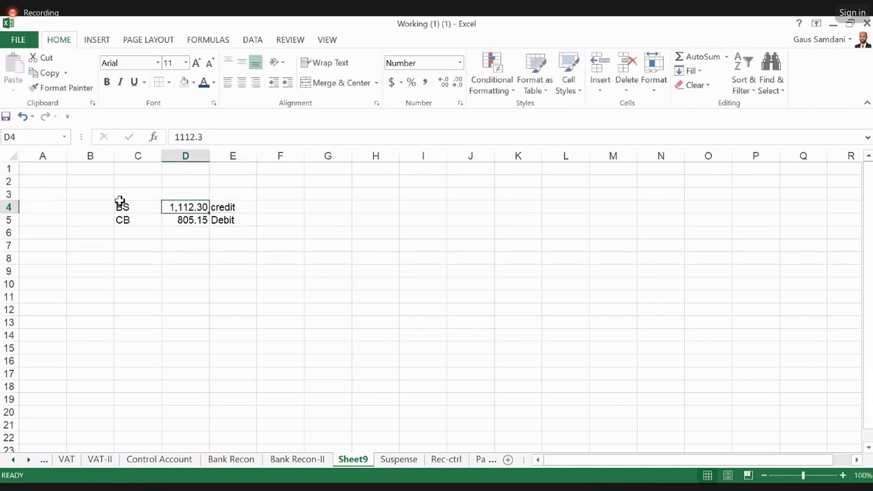
Enter the item label a) in B7, two rows below the CB balance.
key("Down")
key("Left")
key("Down")
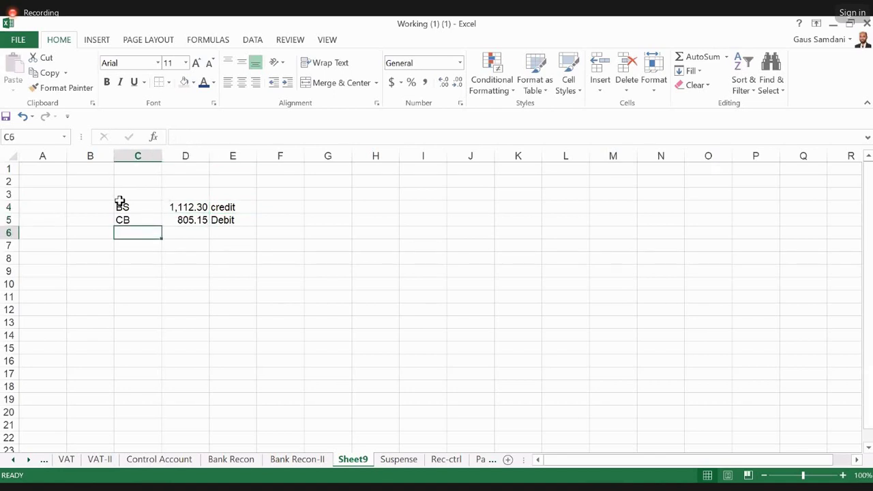
key("Down")
key("Left")
type("a")
key("Right")
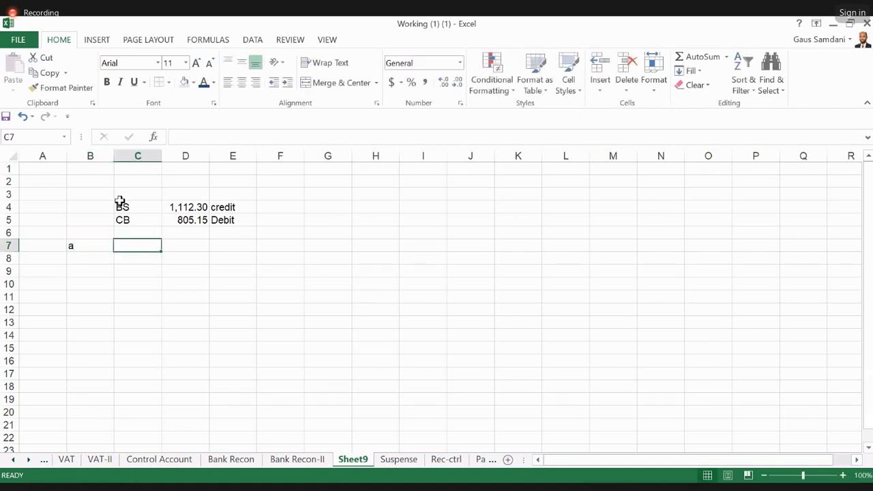
key("Left")
type("a)")
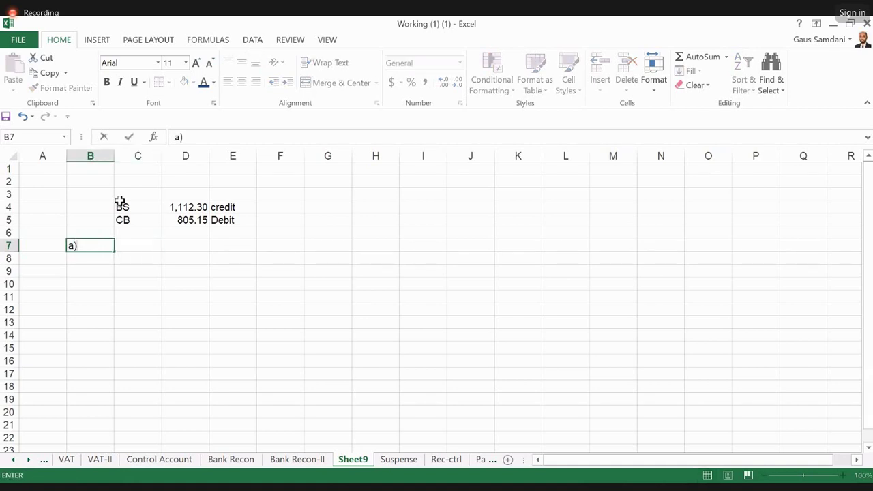
key("Right")
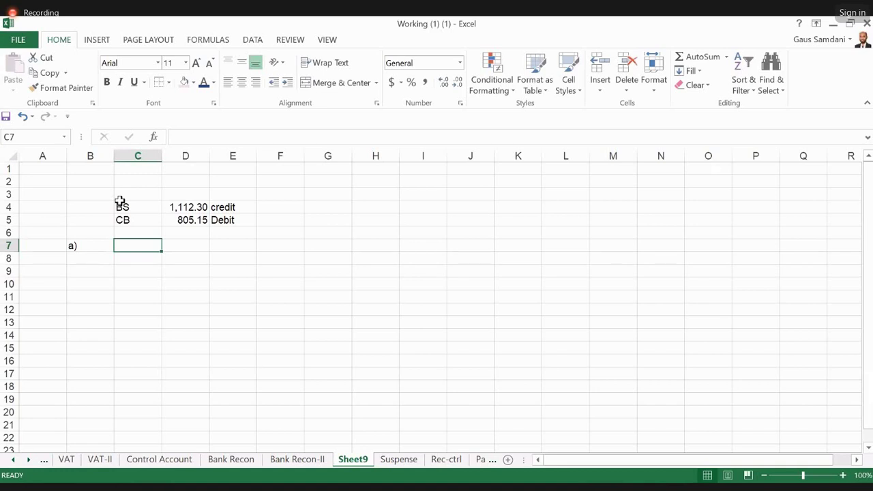
Describe item a) in C7 as "CB undercast by 90 on debit side".
type("CB undercaset")
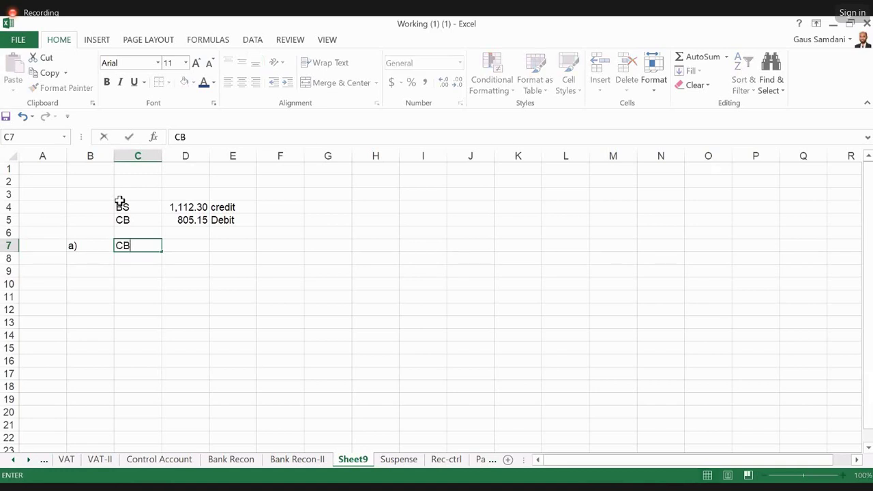
key("BackSpace")
key("BackSpace")
type("t by ")
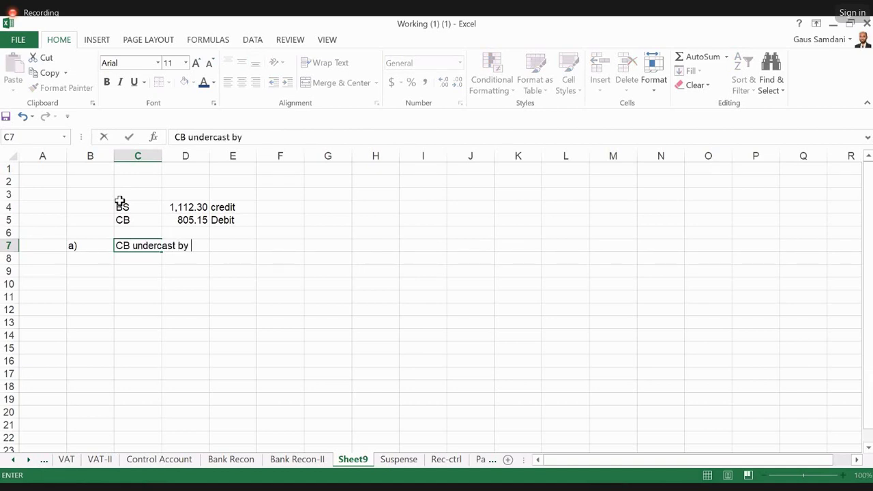
type("90 on debit ")
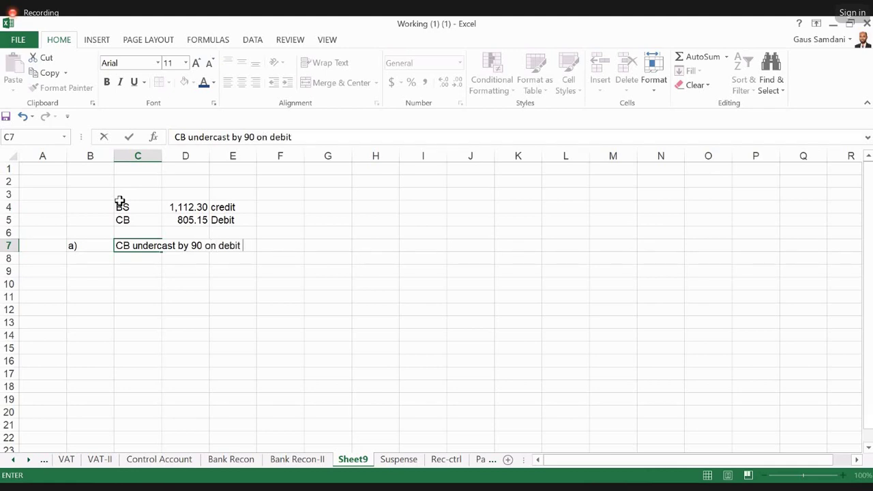
type("side")
key("Return")
Record the effect of item a) by entering CB in G7 and Less in H7.
key("Right")
key("Right")
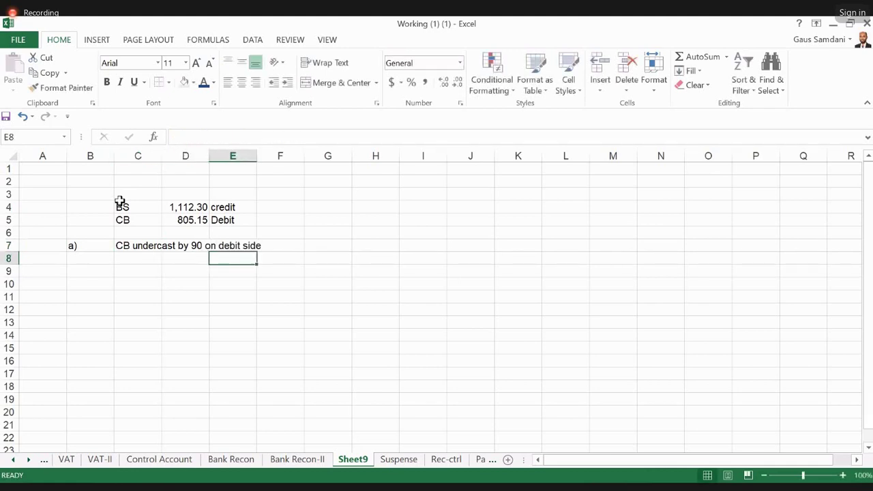
key("Up")
key("Right")
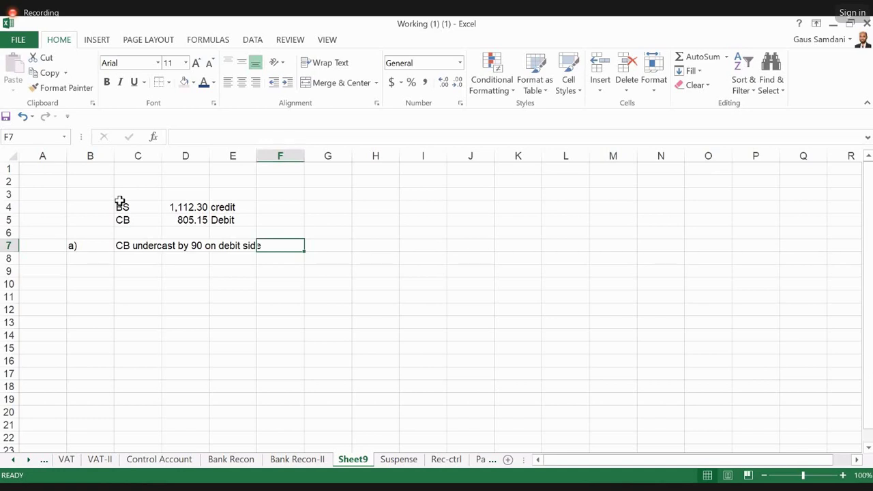
key("Right")
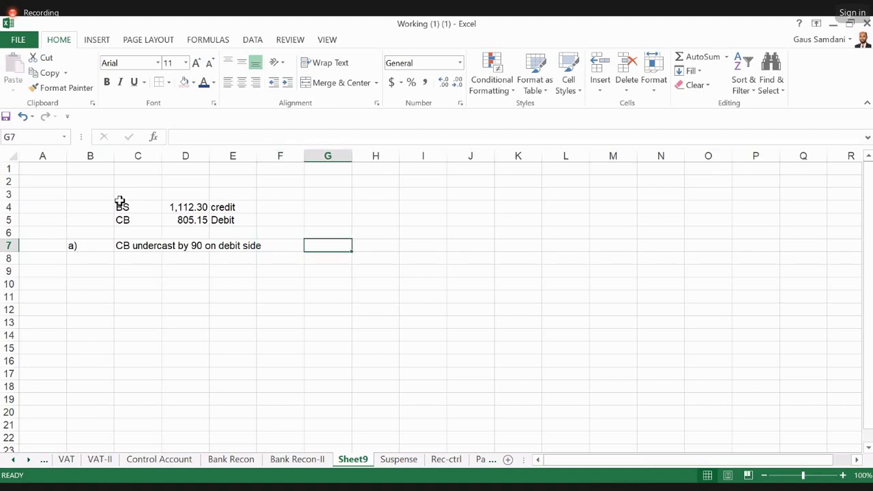
key("Left")
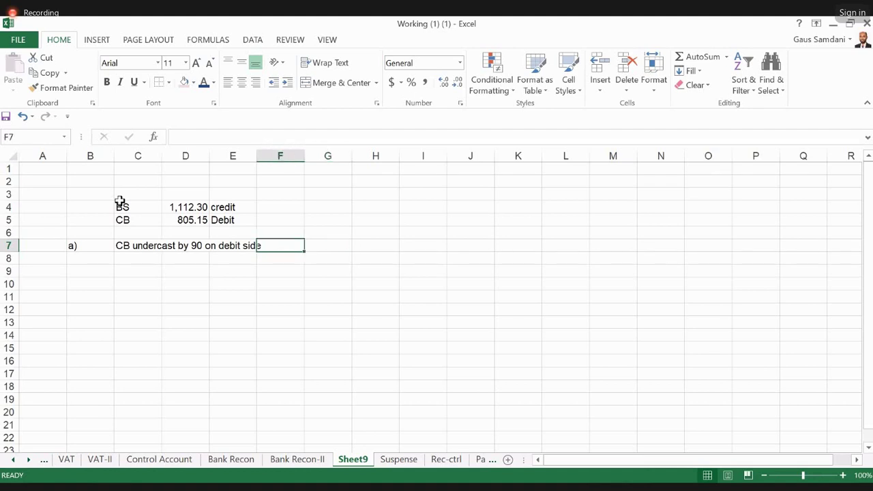
key("Right")
type("CB")
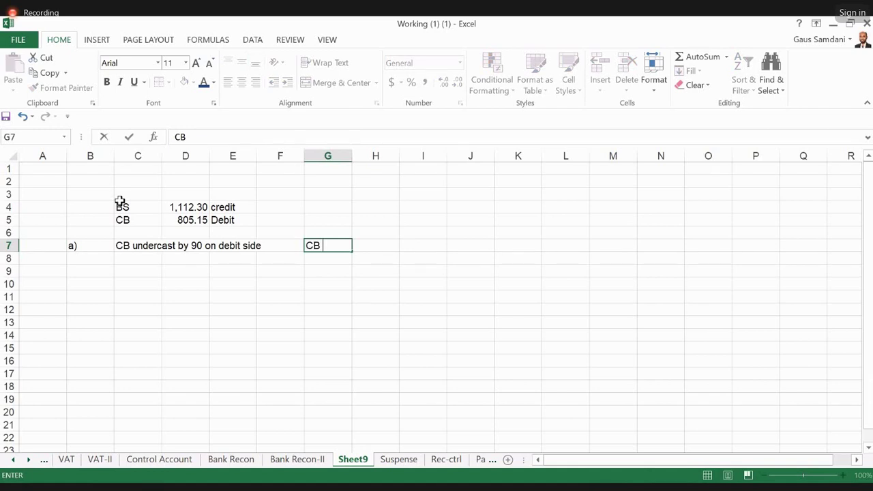
key("Return")
key("Up")
key("Right")
type("Less")
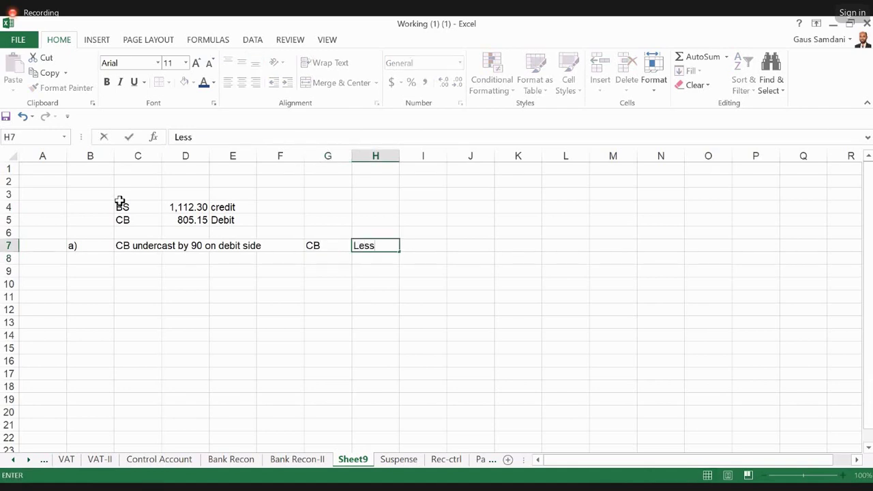
Add the heading Rectification in I6 and enter Dr/Add beneath it in I7 for item a).
key("Right")
key("Up")
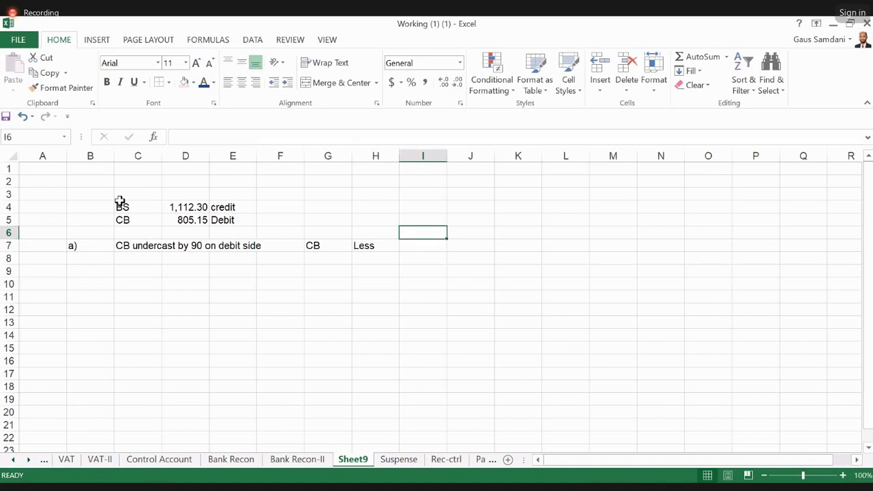
type("Rectification")
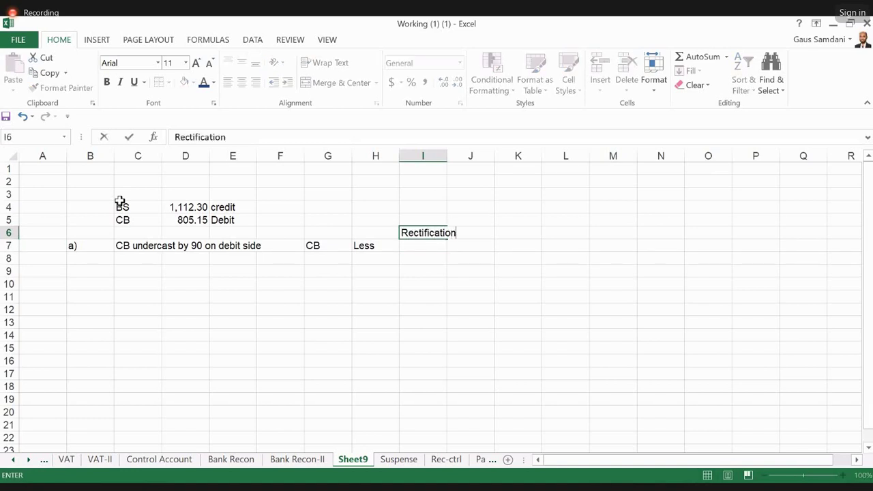
key("Return")
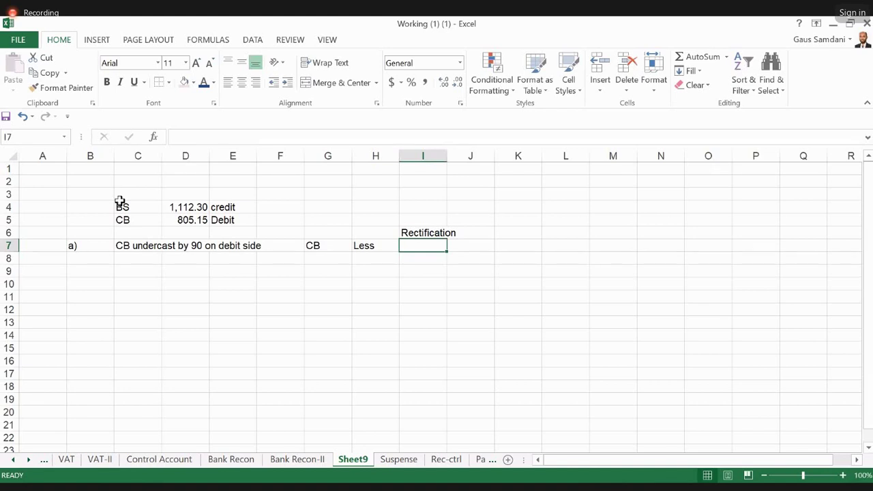
type("Dr")
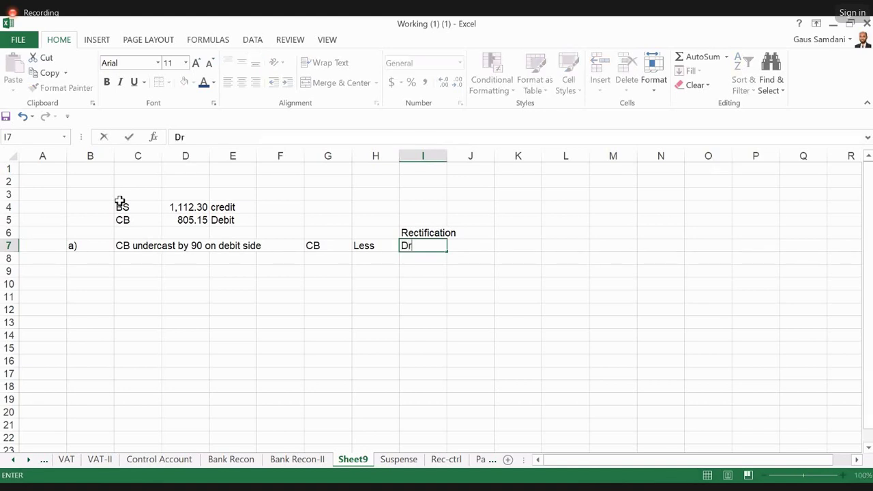
type("/Add")
key("Return")
key("Left")
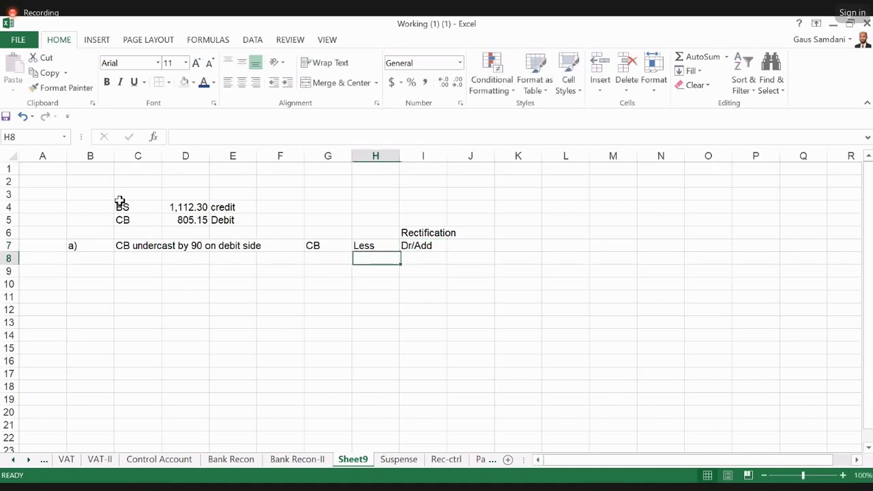
key("Left")
key("Up")
key("Left")
key("Left")
key("Left")
key("Left")
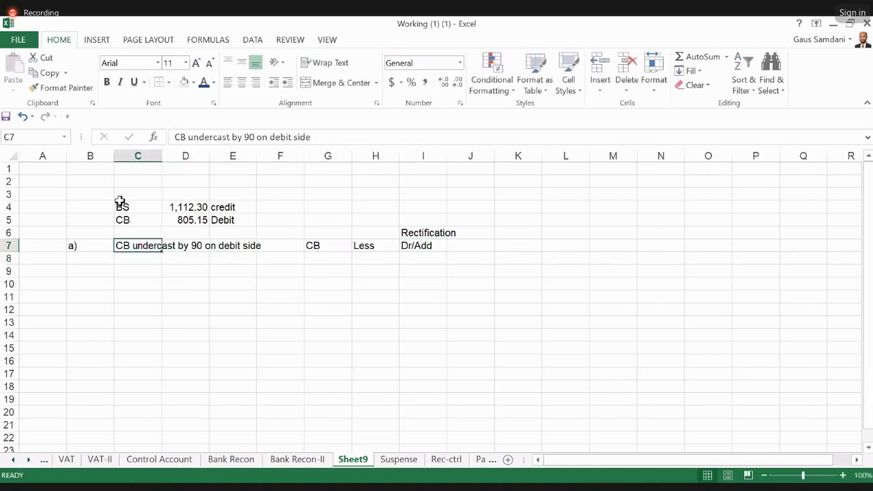
Add the heading "Impact on BS" in K6 and enter none beneath it in K7 for item a).
key("Right")
key("Right")
key("Right")
key("Right")
key("Right")
key("Right")
key("Right")
key("Right")
key("Right")
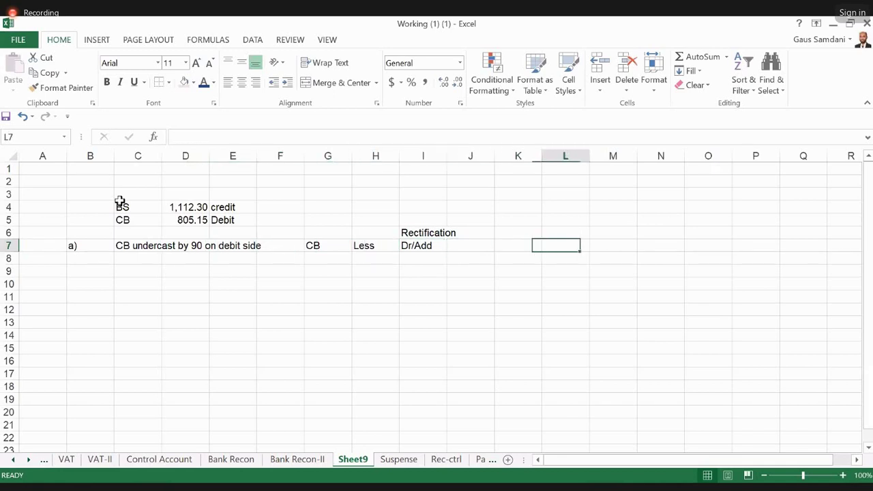
key("Left")
key("Up")
type("Impact o")
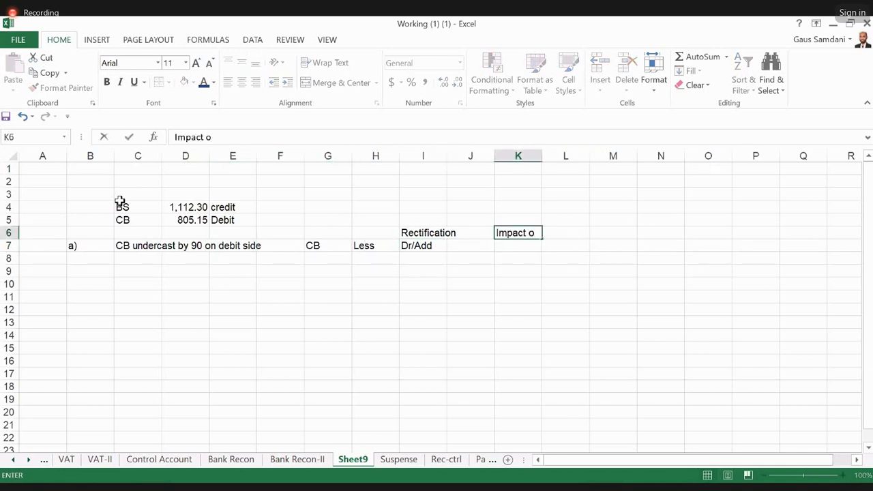
type("n BS")
key("Return")
type("none")
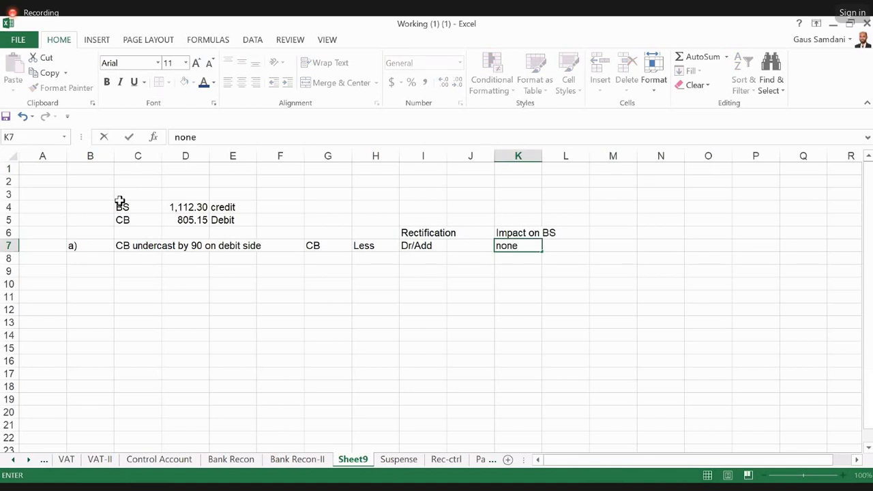
key("Return")
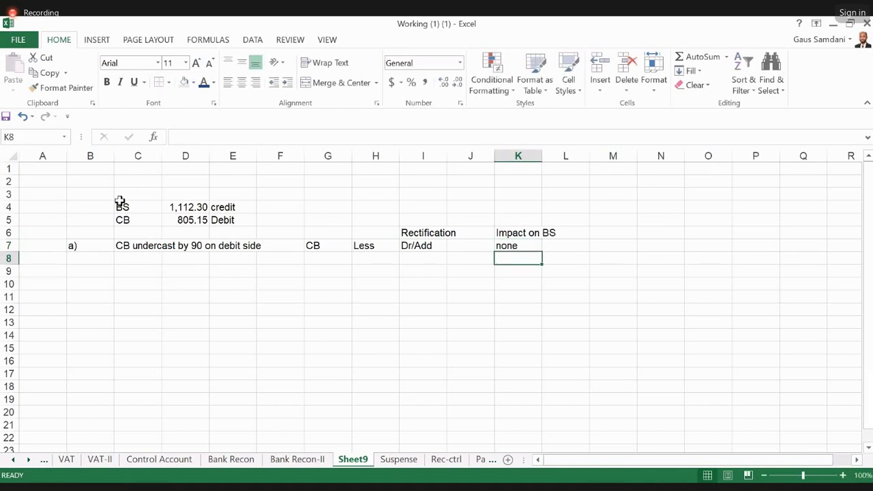
Enter the next item label b) in B8, below a).
key("Left")
key("Left")
key("Left")
key("Left")
key("Left")
key("Left")
key("Left")
key("Left")
key("Left")
key("Left")
key("Right")
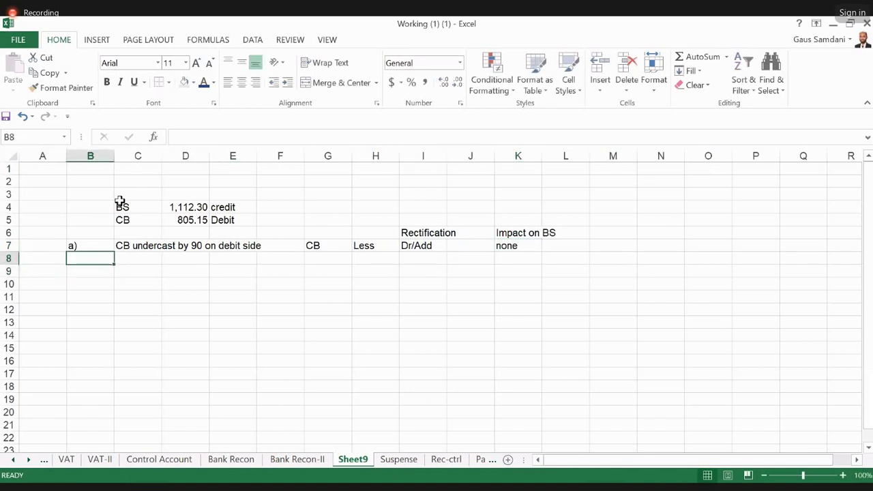
type("b)")
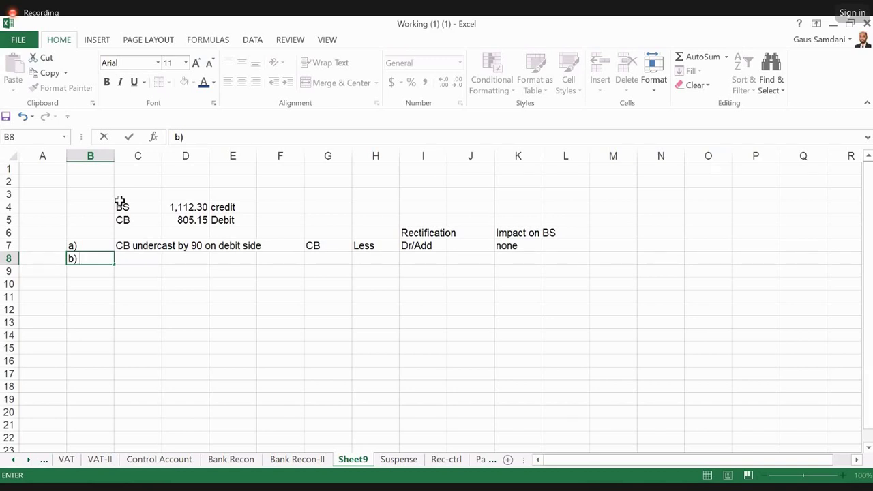
key("Tab")
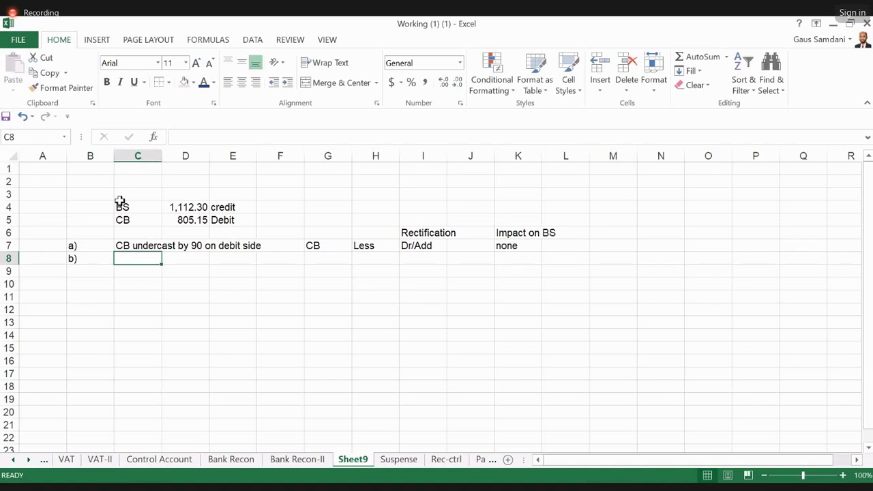
Describe item b) in C8 as "Uncredited item (bank lodgement)".
type("U")
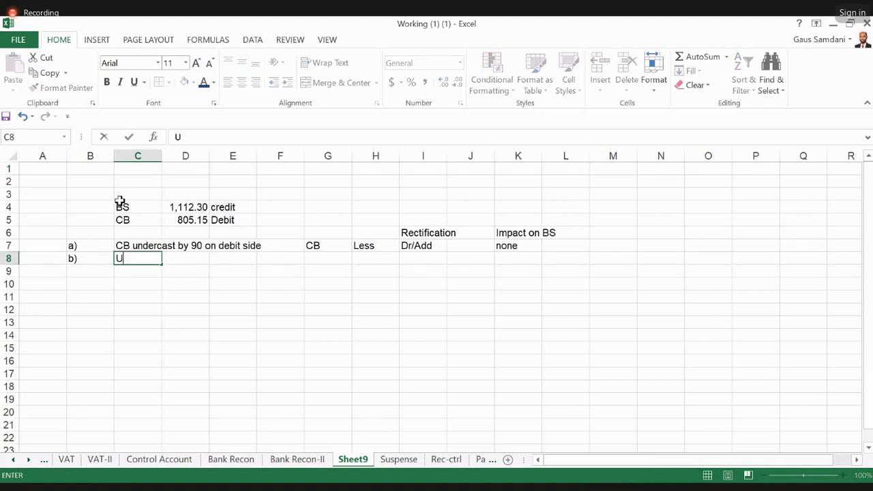
type("ncredited i")
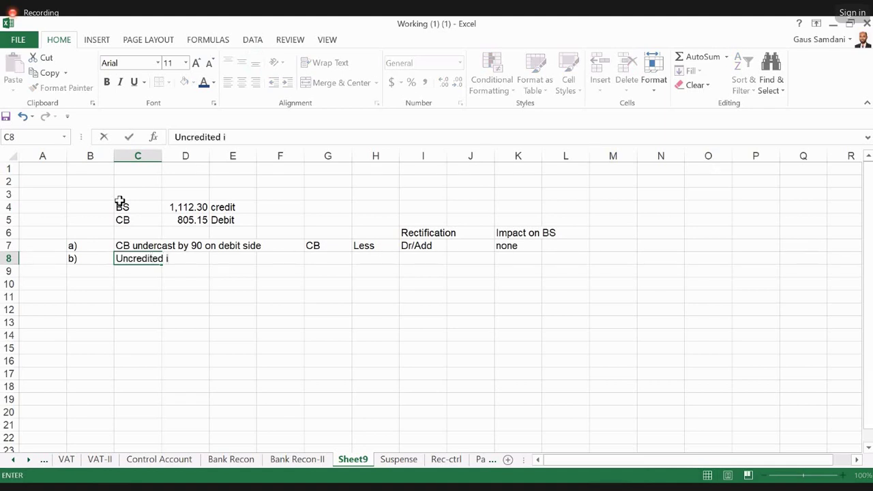
type("tem (bank")
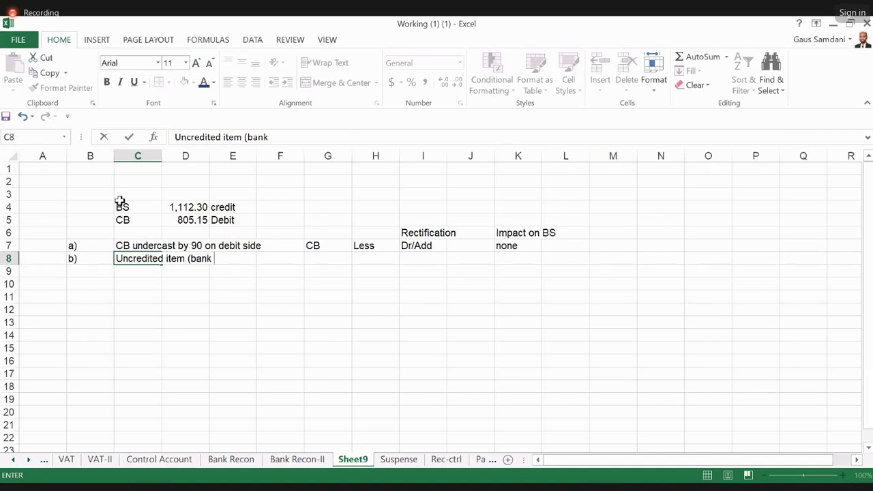
type(" lodgement)")
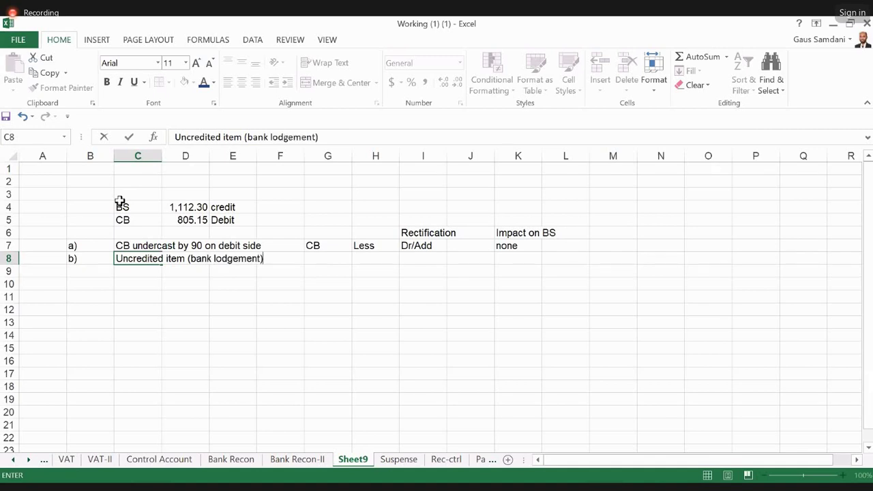
key("Return")
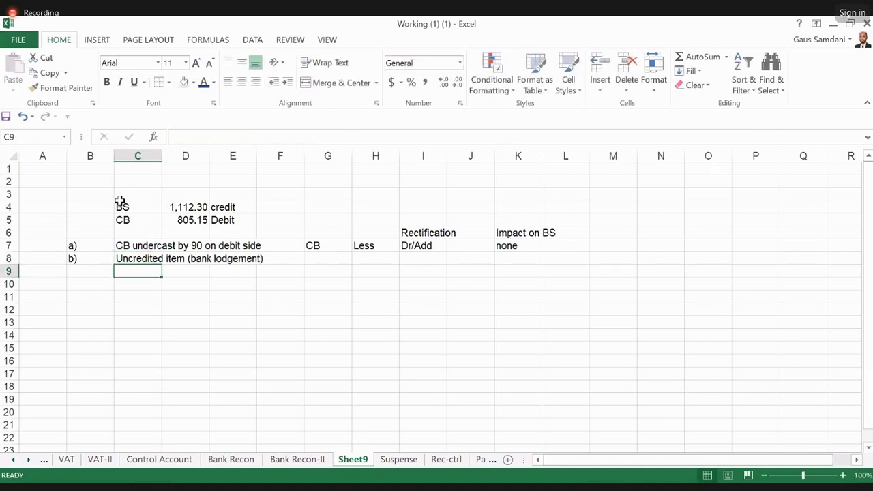
Record the effect of item b) by entering CB in G8 and none in H8.
key("Right")
key("Right")
key("Right")
key("Up")
key("Right")
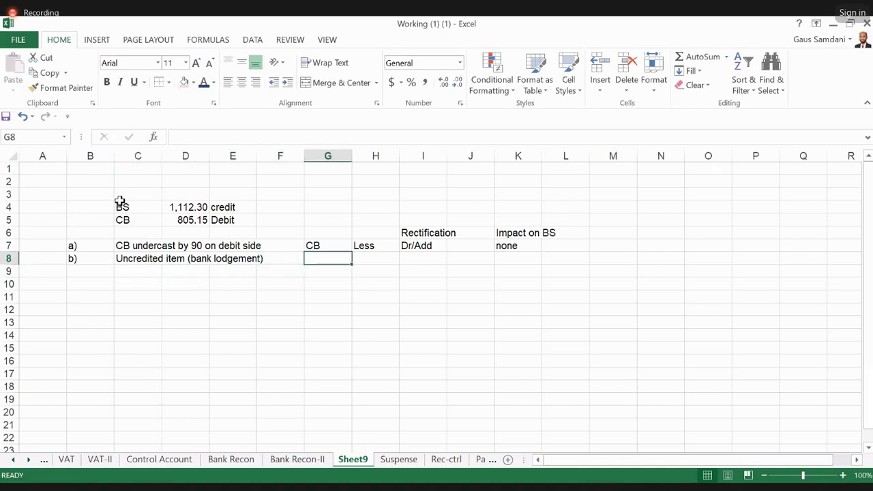
type("CB")
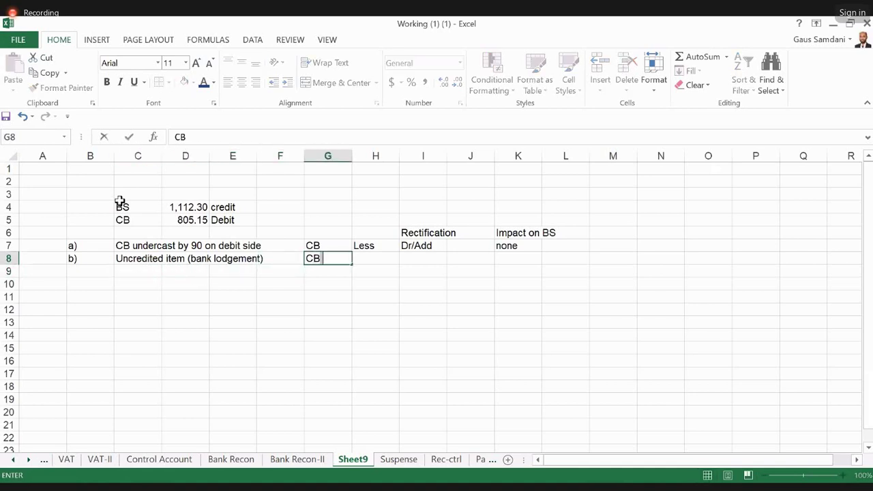
key("Tab")
key("Up")
key("Down")
type("none")
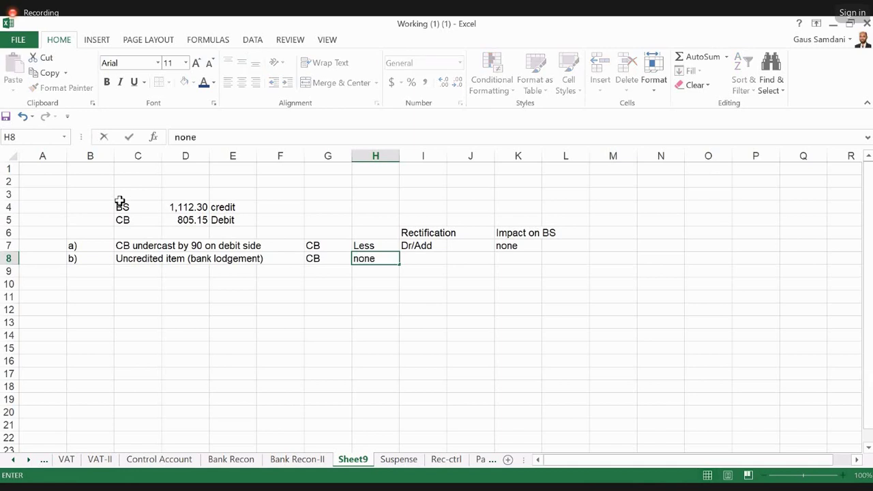
key("Return")
Enter N/A in I8 as the rectification for item b).
key("Right")
key("Up")
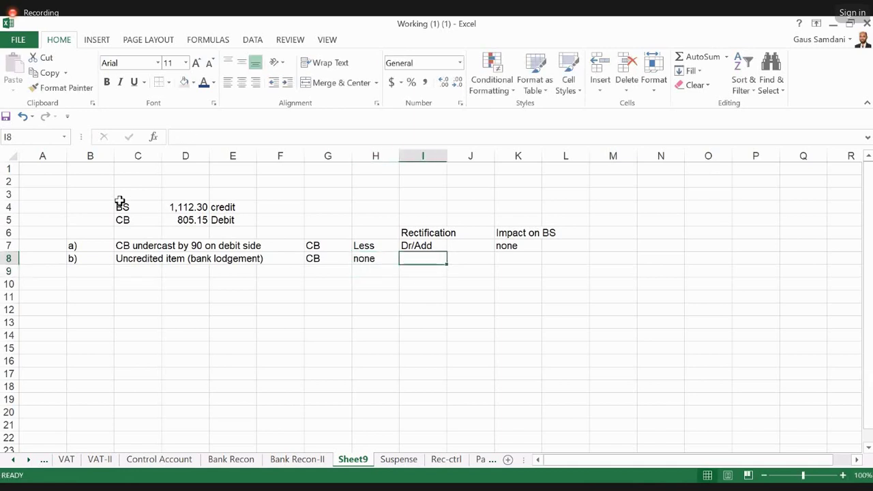
type("N")
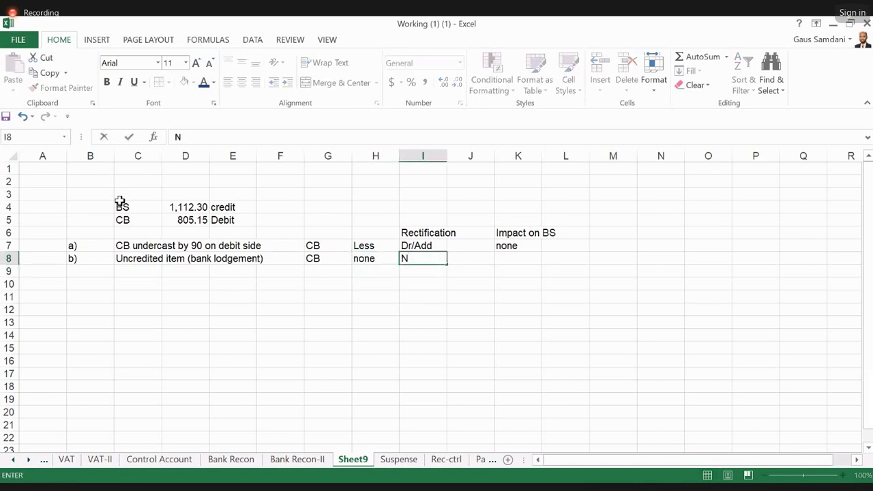
type("/A")
key("Right")
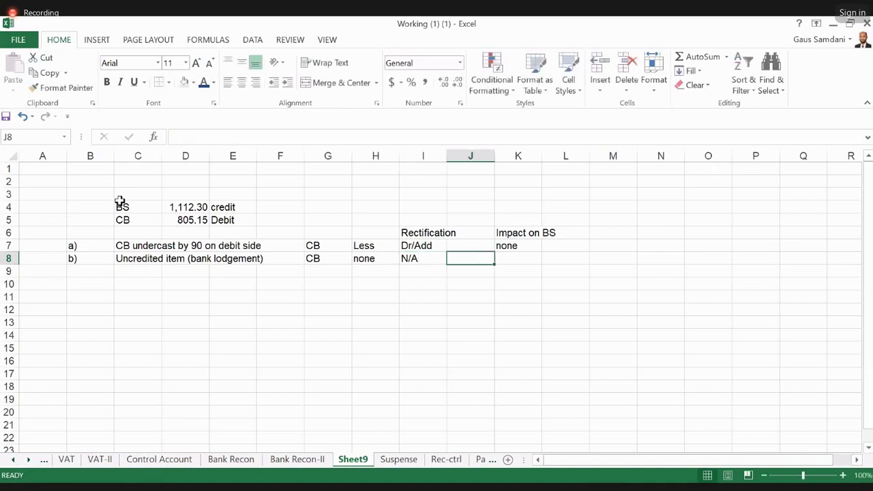
Enter yes in K8 as the impact of item b) on the bank statement.
key("Right")
key("Up")
key("Up")
key("Down")
key("Down")
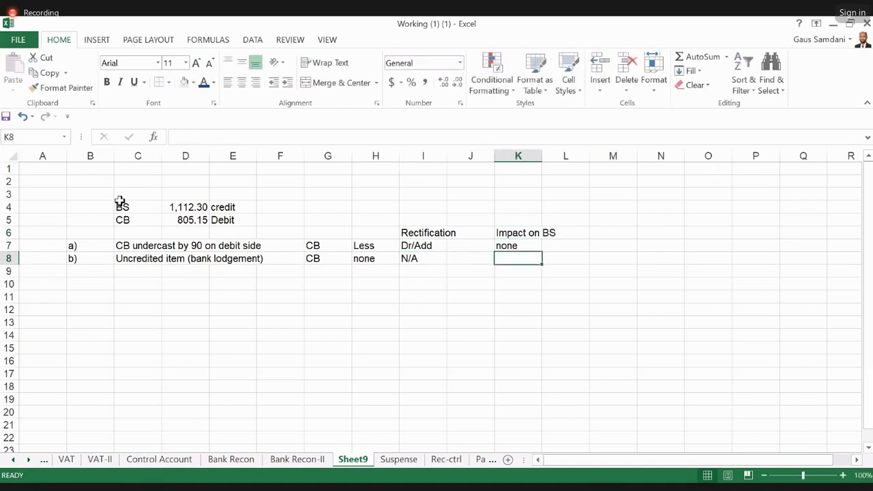
type("yes")
key("Return")
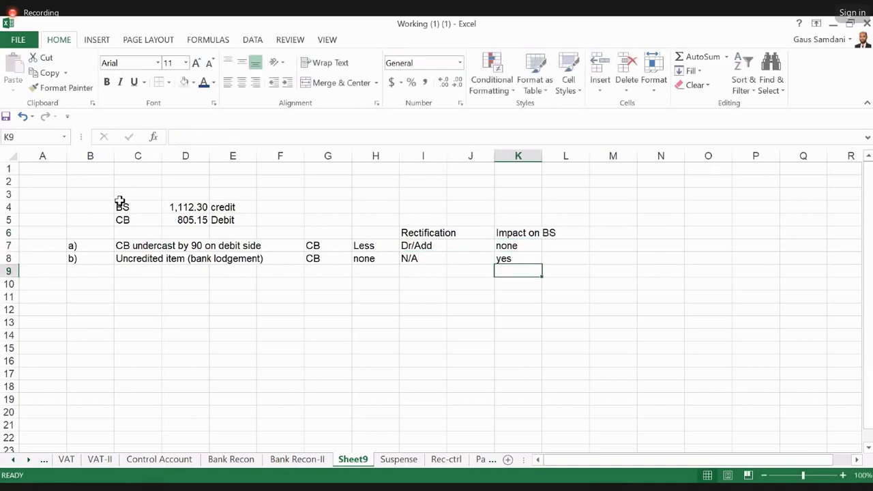
Enter the next item label c) in B9, below b).
key("Up")
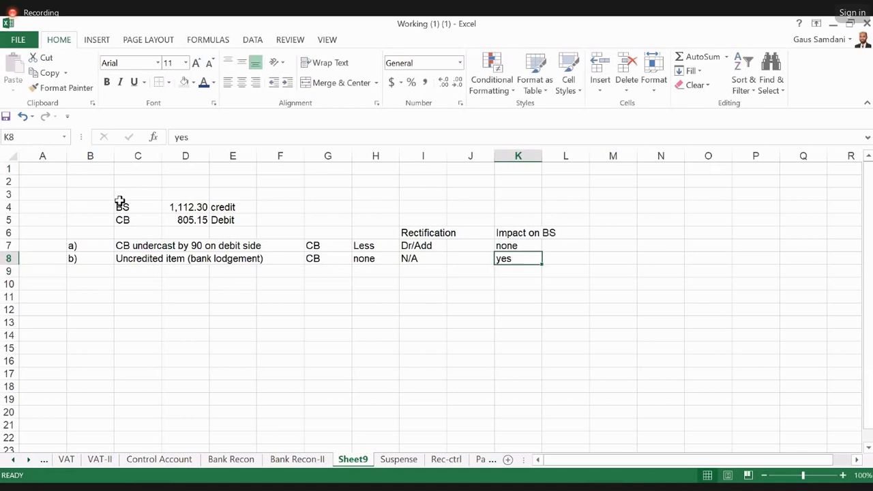
key("Left")
key("Left")
key("Left")
key("Left")
key("Left")
key("Left")
key("Left")
key("Left")
key("Left")
key("Left")
key("Down")
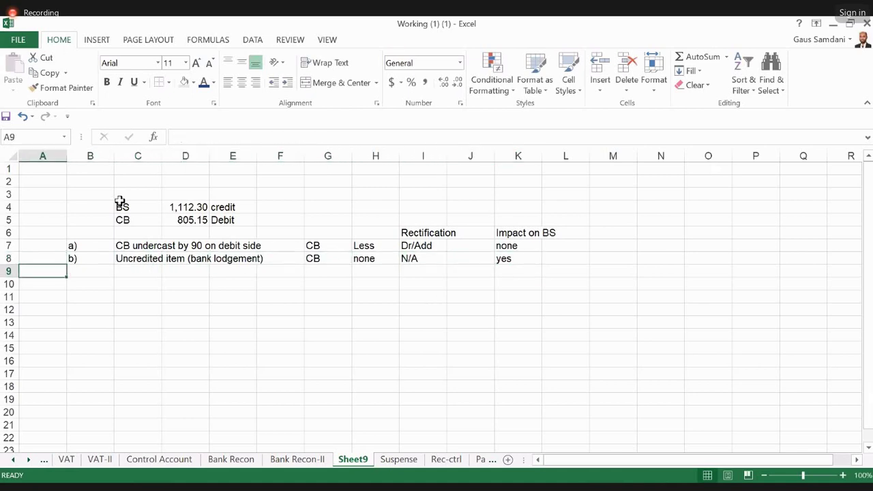
key("Right")
type("c)")
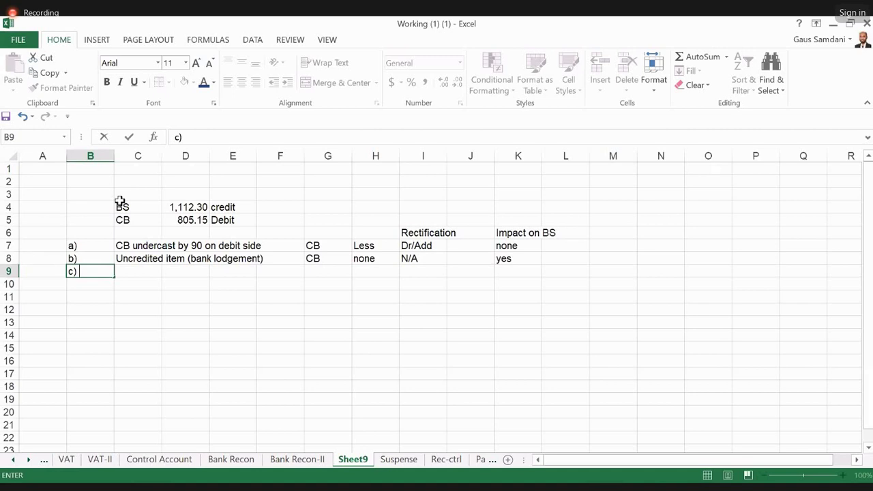
key("Return")
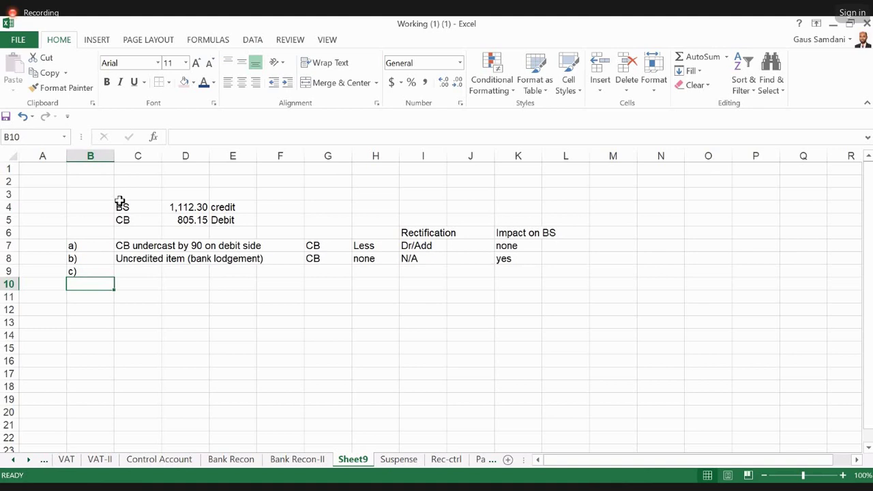
Describe item c) in C9 as "Unpresented cheque".
key("Up")
key("Right")
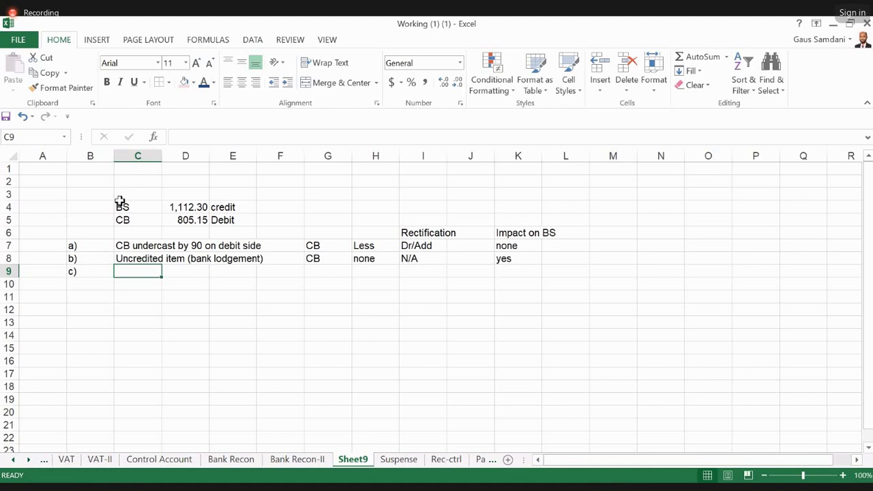
type("Unpr")
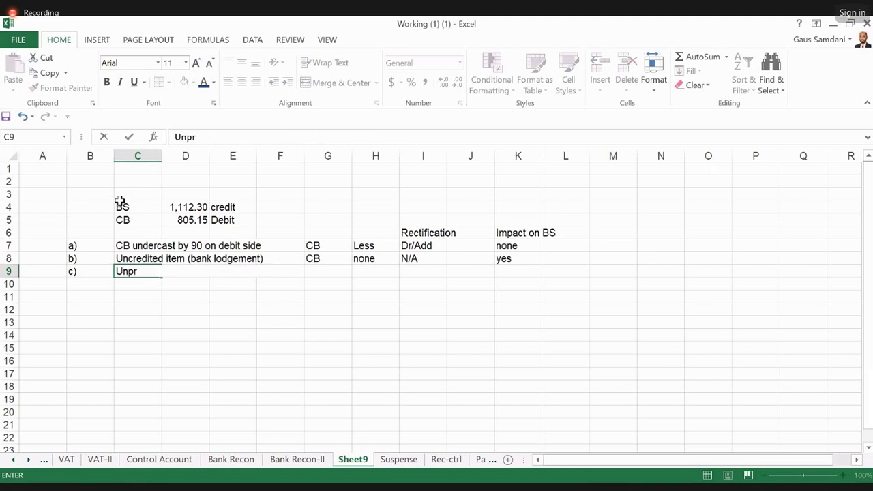
type("esented ")
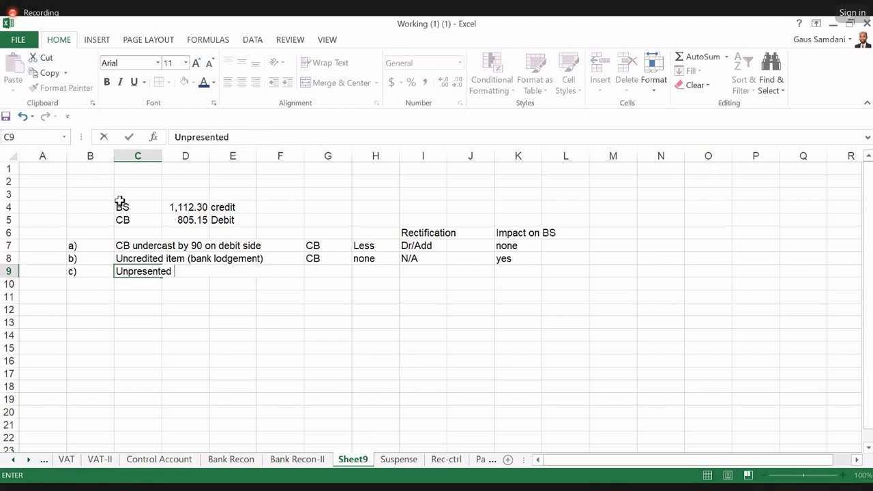
type("cheque")
key("Tab")
Record the effect of item c) by entering CB in G9 and none in H9.
key("Tab")
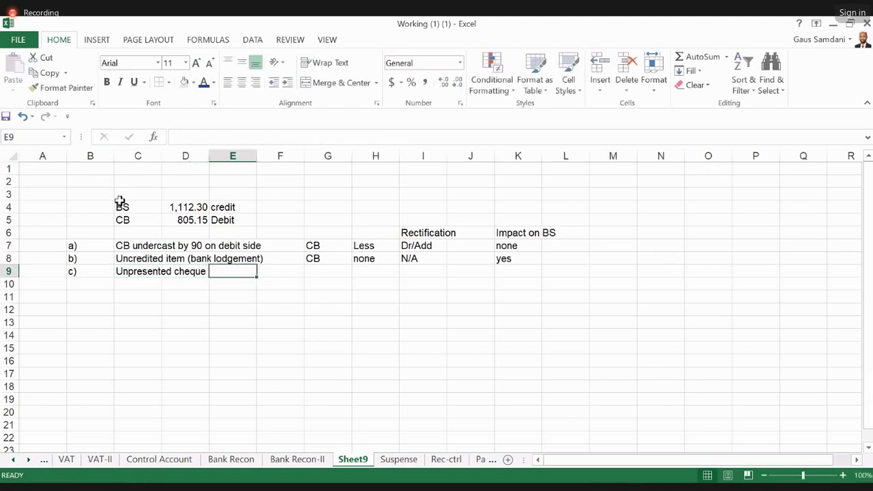
key("Tab")
key("Tab")
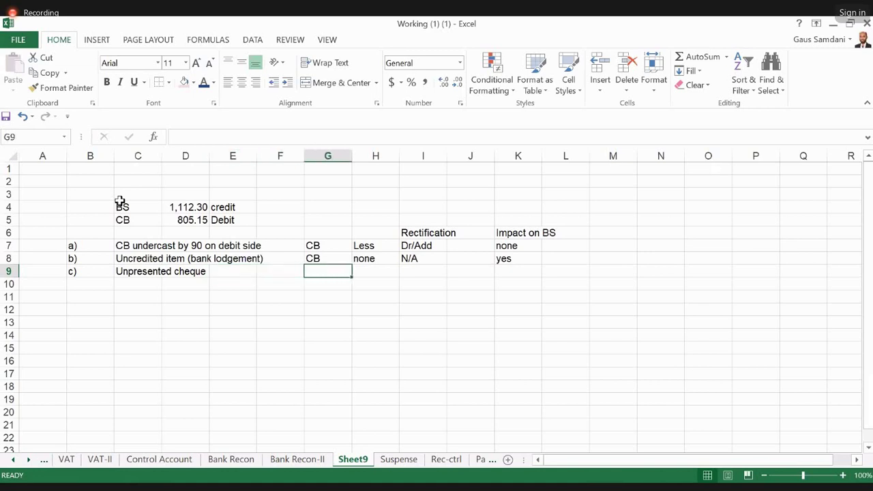
type("CB")
key("Tab")
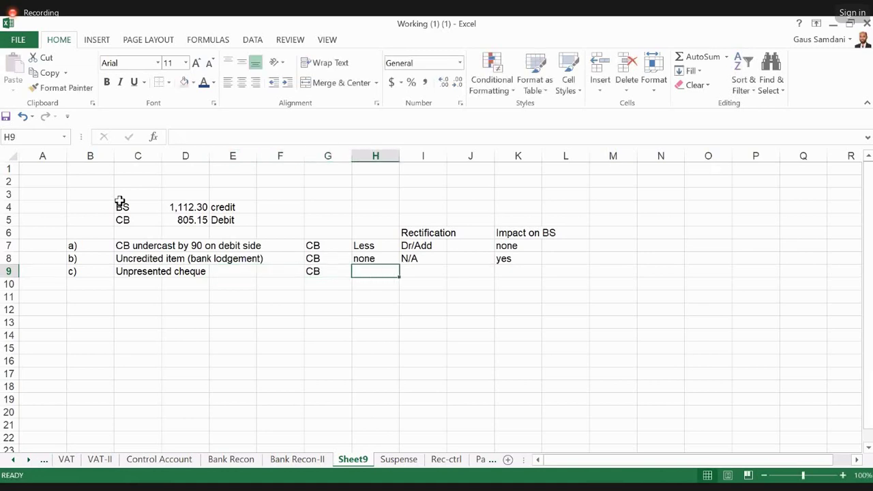
type("none")
key("Return")
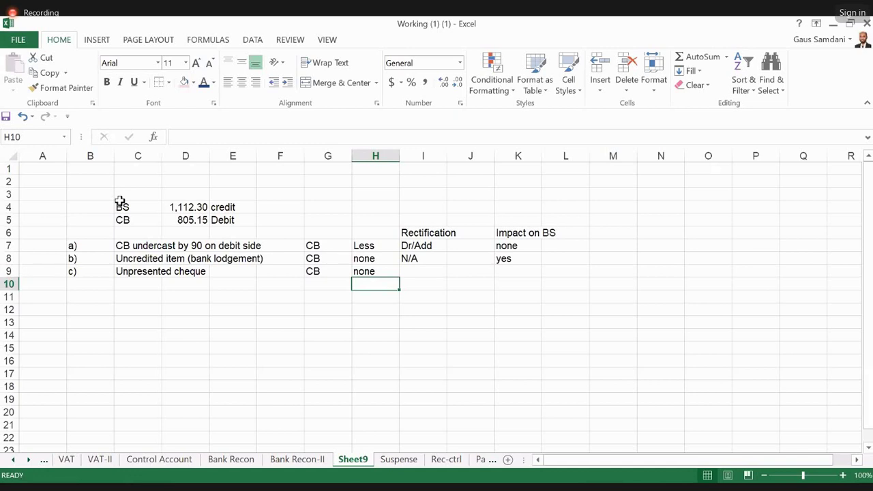
Enter N/A in I9 as the rectification for item c).
key("Up")
key("Right")
type("N")
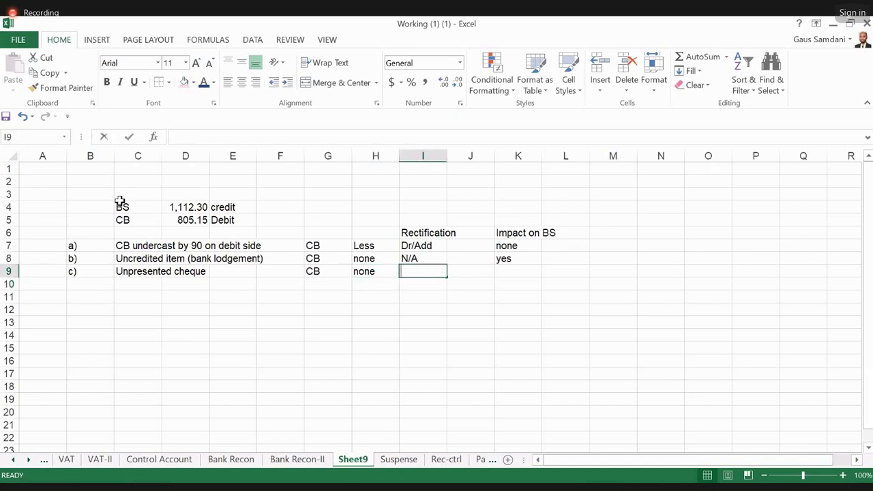
key("Return")
Enter yes in K9 as the impact of item c) on the bank statement.
key("Up")
key("Right")
key("Right")
key("Up")
key("Up")
key("Up")
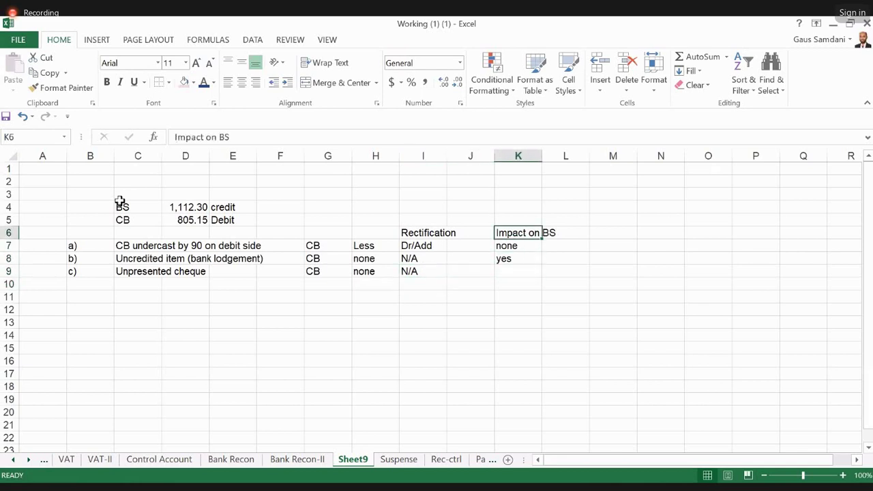
key("Down")
key("Down")
key("Down")
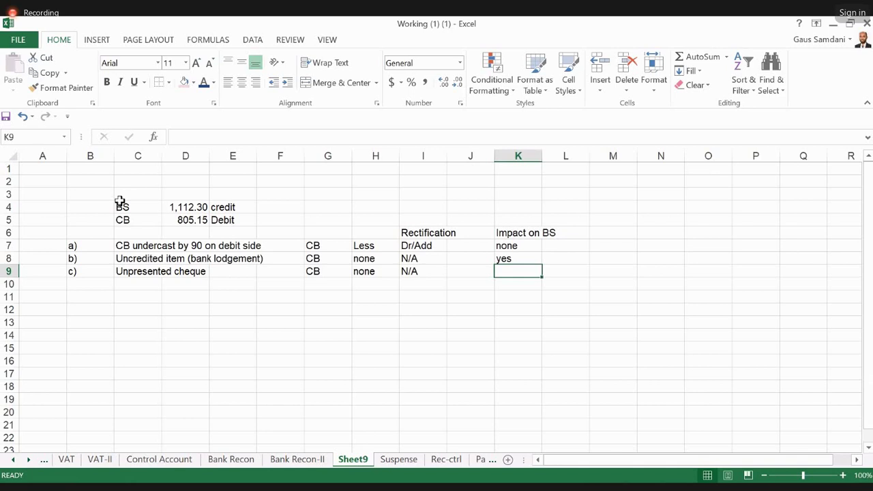
type("yes")
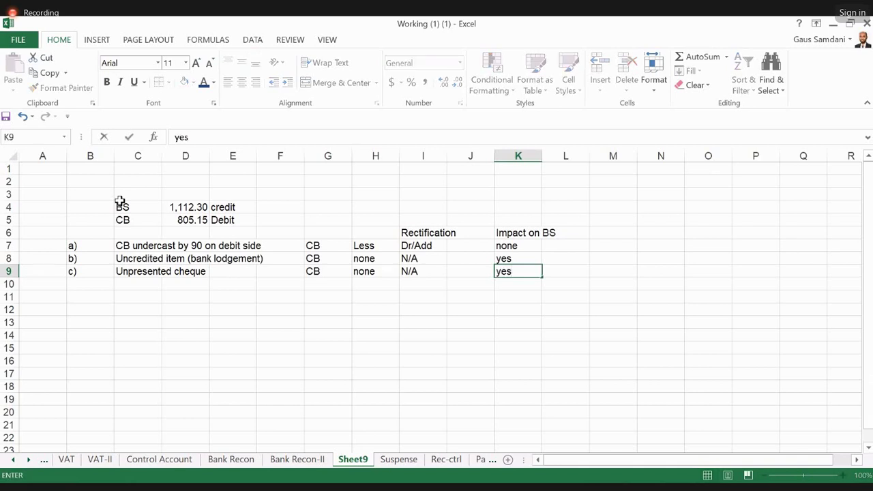
key("Return")
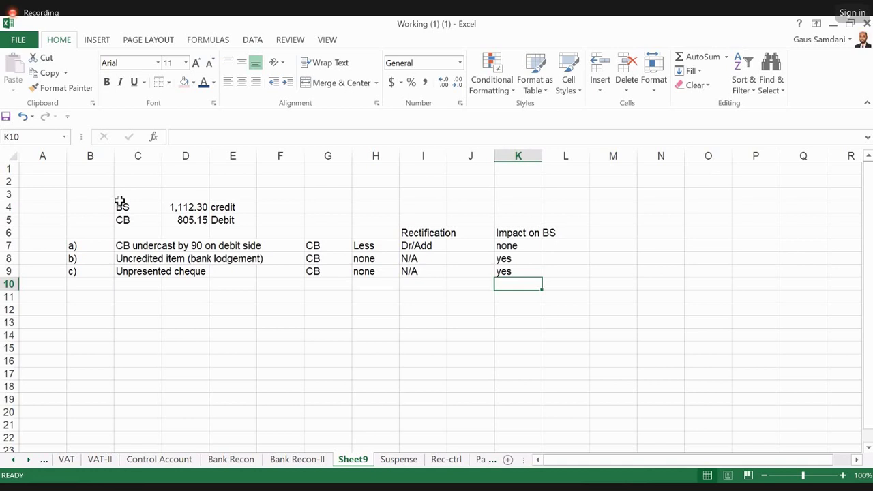
Enter the note CORRECT in F5, in the row of the cash book balance.
key("Up")
key("Up")
key("Up")
key("Up")
key("Up")
key("Up")
key("Left")
key("Left")
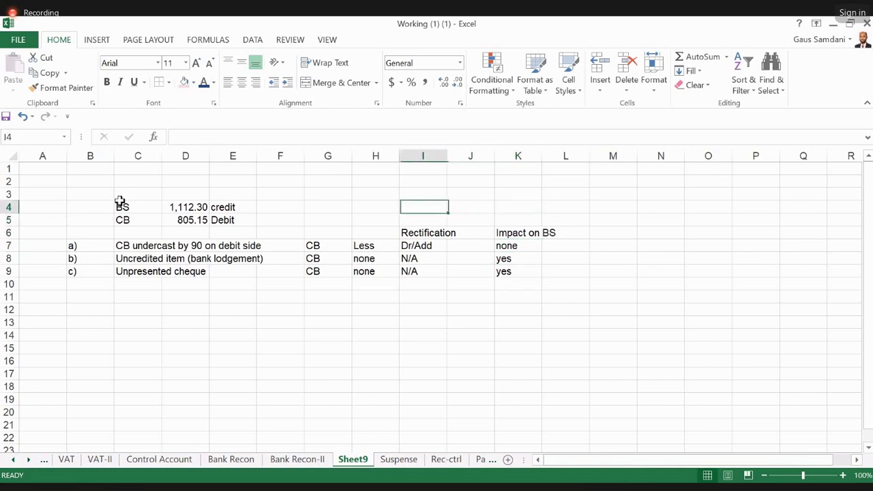
key("Left")
key("Down")
key("Left")
key("Left")
type("CO")
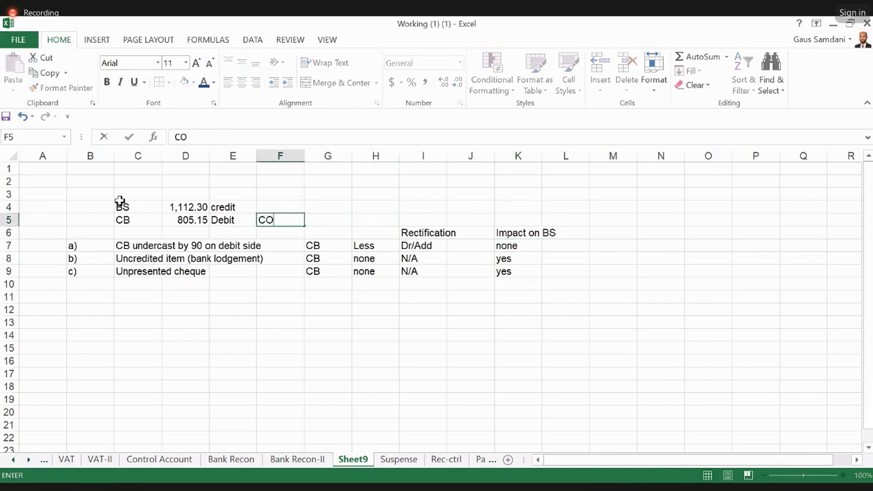
type("RRECT")
key("Return")
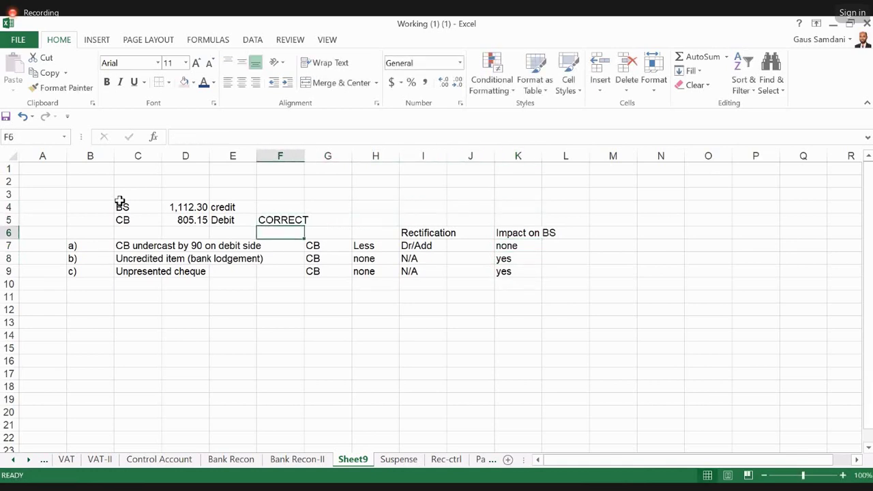
Review the cash book balance in D5 and the rows of items a) and b).
key("Left")
key("Left")
key("Up")
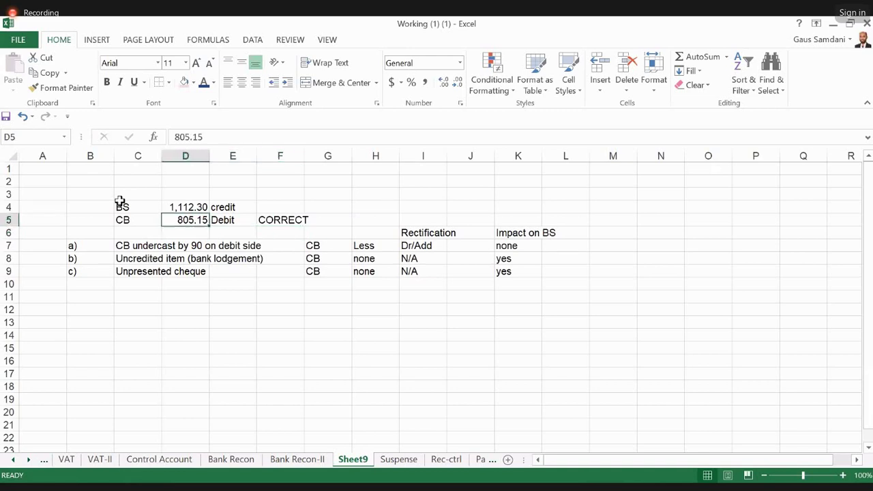
key("Down")
key("Down")
key("Left")
key("Left")
key("Down")
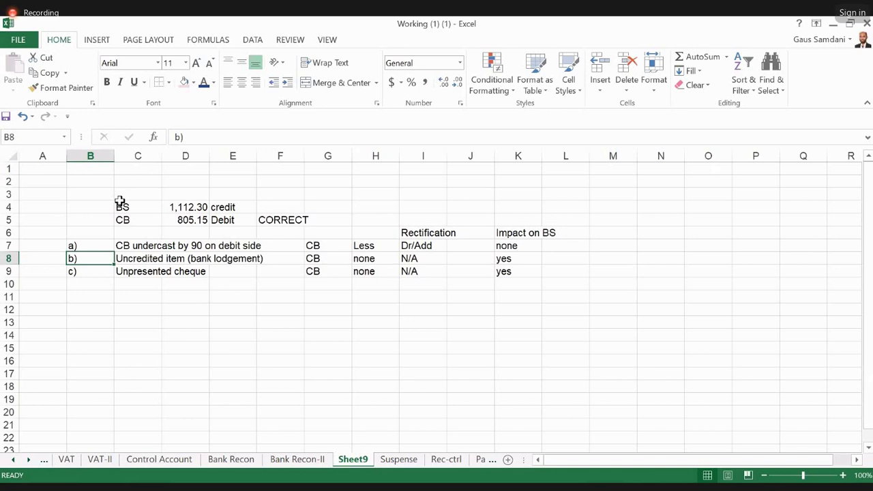
key("Up")
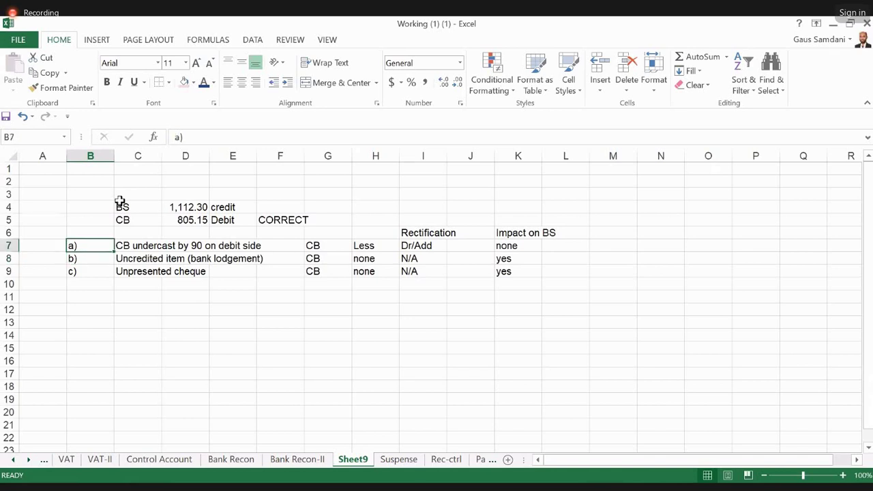
Shade the row of item a), B7 to K7, with the light red fill colour.
key("shift+Right")
key("shift+Right")
key("shift+Right")
key("shift+Right")
key("shift+Right")
key("shift+Right")
key("shift+Right")
key("shift+Right")
key("shift+Right")
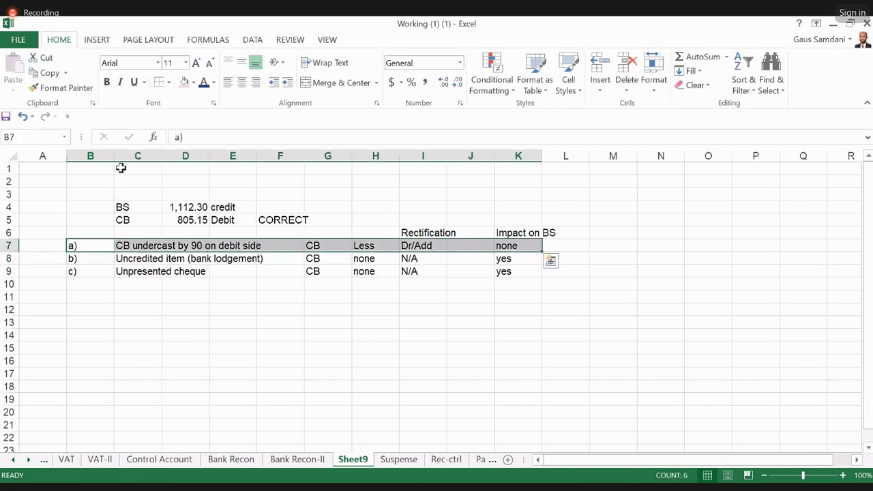
left_click(184, 82)
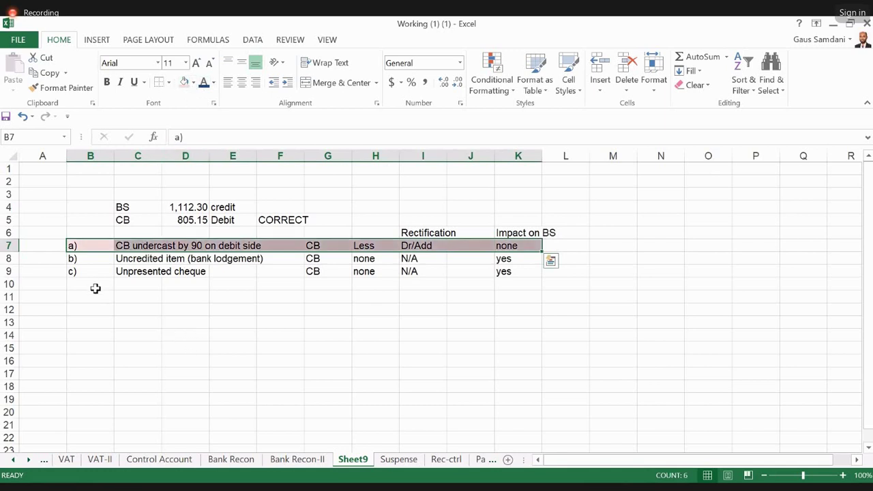
Enter the label CB updated balance in B12, below the list of differences.
key("Down")
key("Down")
key("Down")
key("Down")
key("Down")
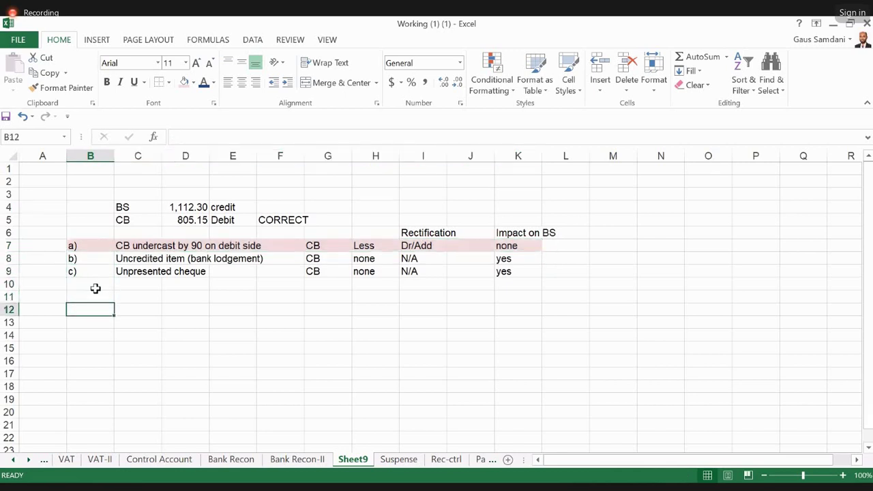
type("CB u")
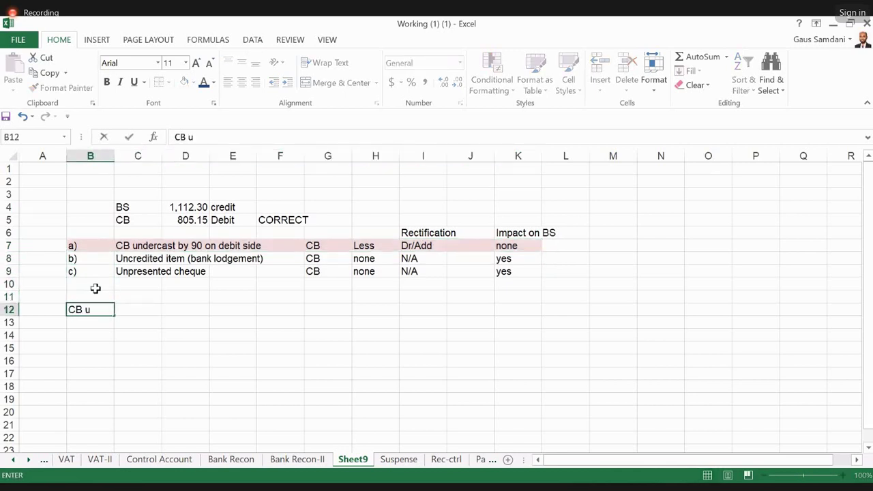
type("pdated balance")
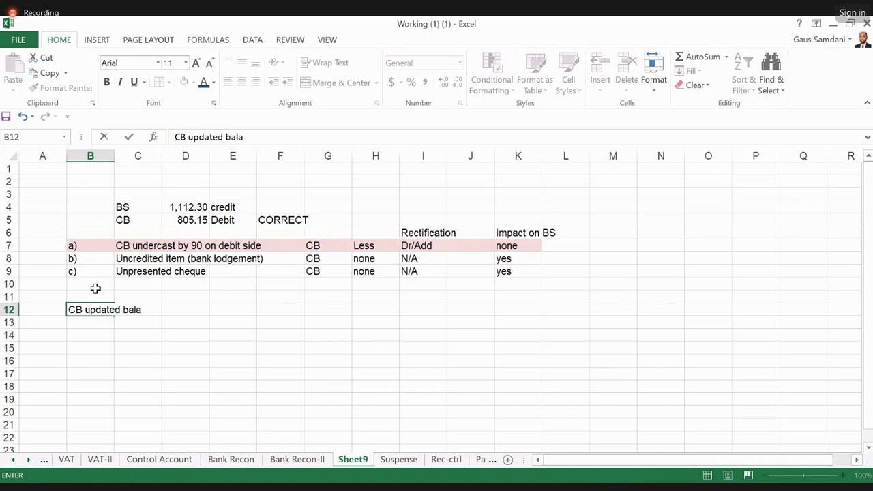
Calculate the updated cash book balance in E12 with the formula =D5+90.
key("Right")
key("Right")
key("Right")
type("=")
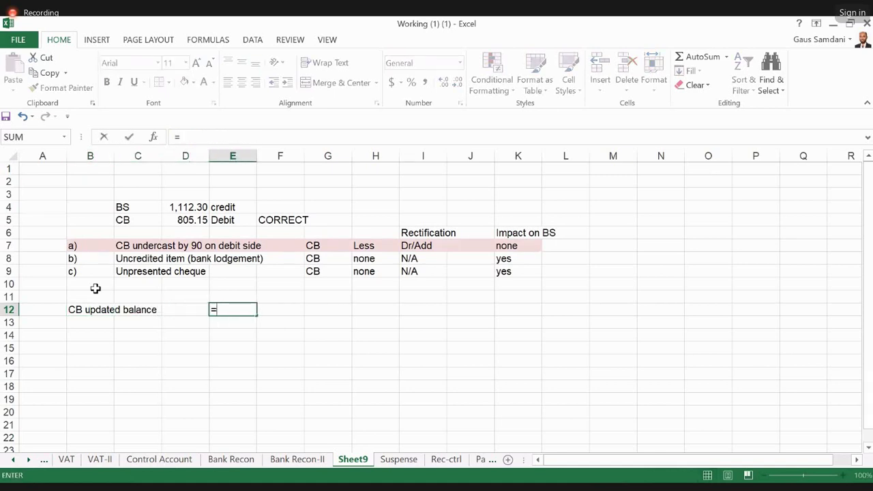
key("Up")
key("Up")
key("Up")
key("Up")
key("Up")
key("Up")
key("Up")
key("Left")
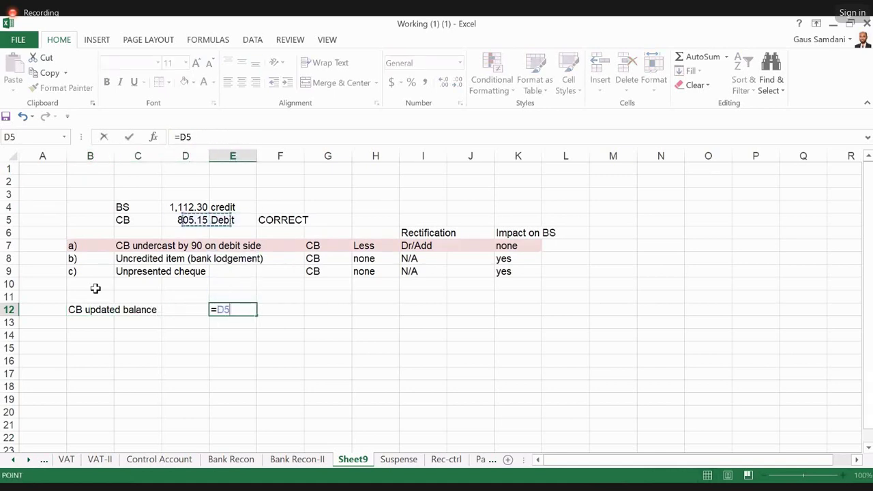
type("+")
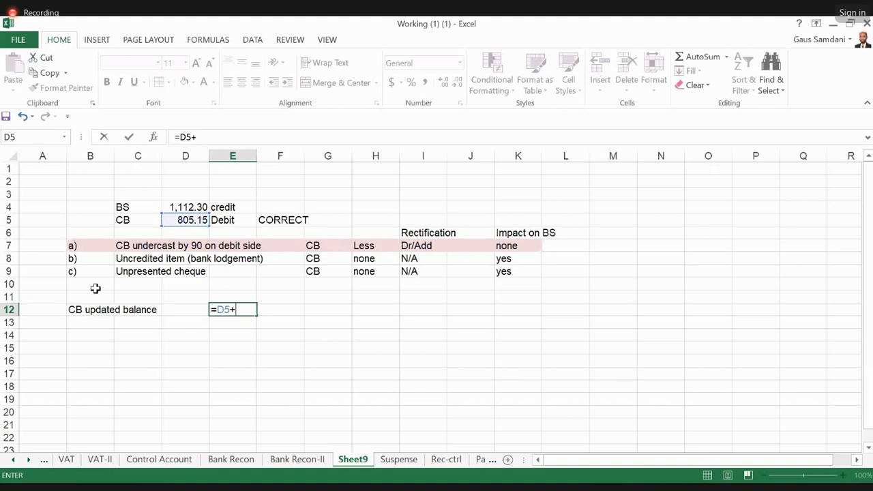
type("90")
key("Return")
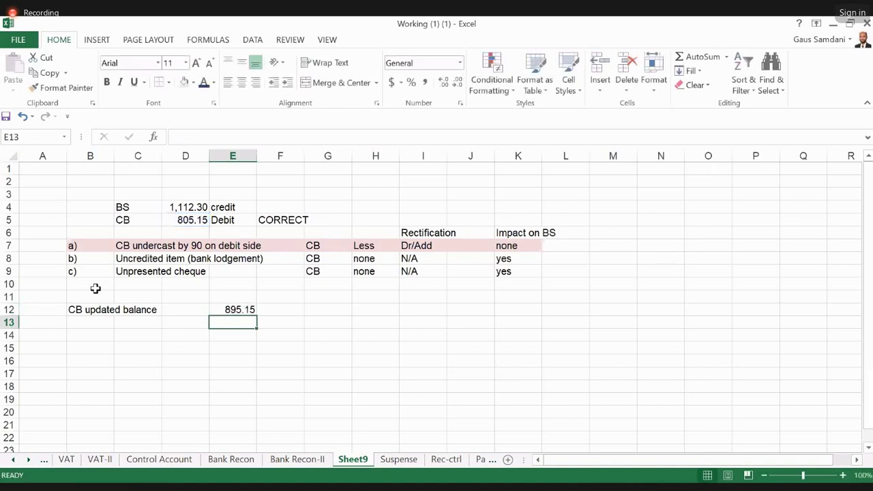
Shade the updated cash book balance in E12 with the same light red fill.
key("Up")
key("Left")
key("Left")
key("Left")
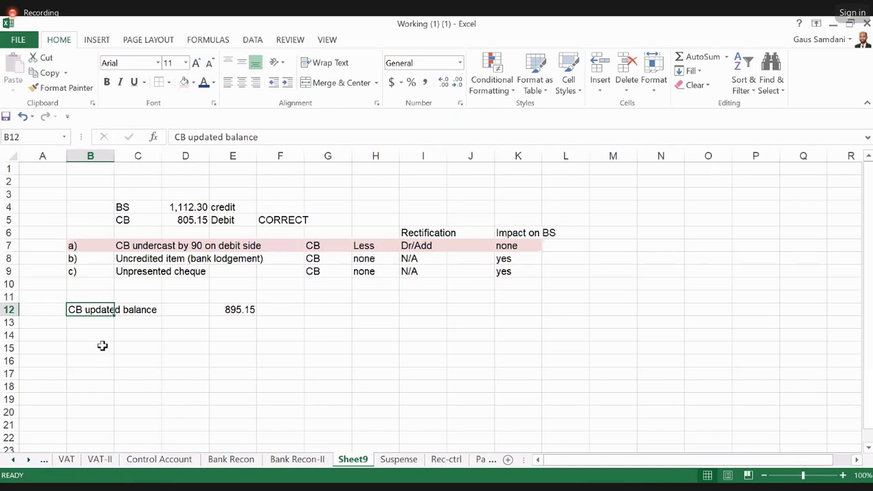
left_click(241, 320)
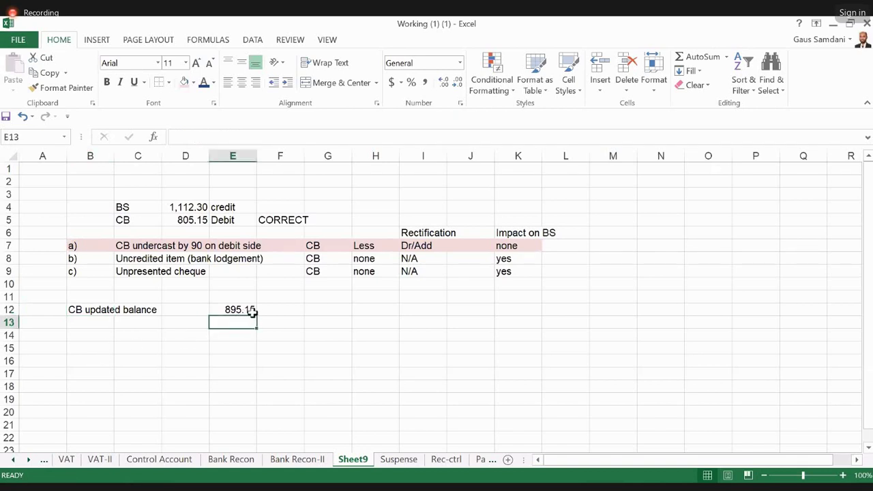
left_click(251, 310)
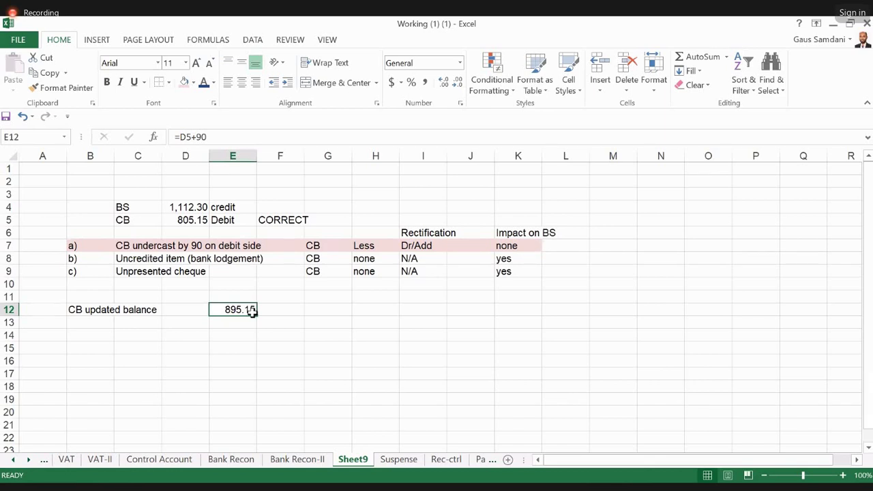
left_click(186, 82)
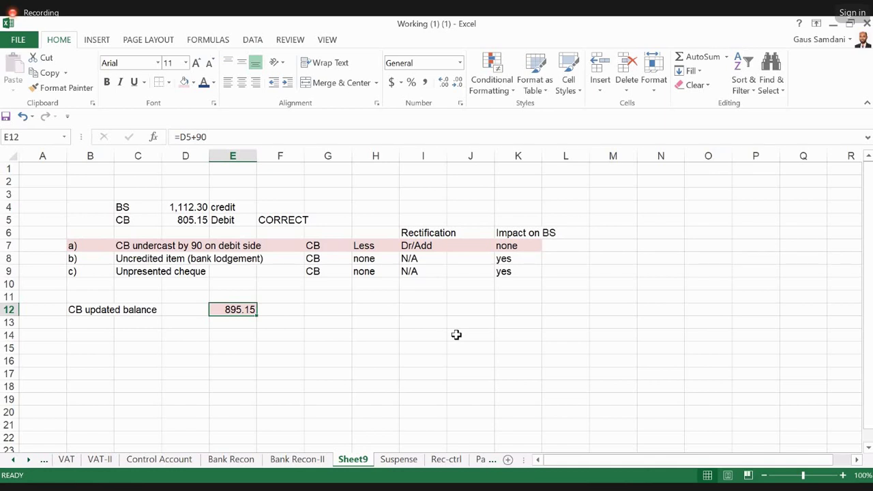
Enter the label Balance as per BS in B15 as the first line of the reconciliation.
key("Down")
key("Down")
key("Left")
key("Left")
key("Left")
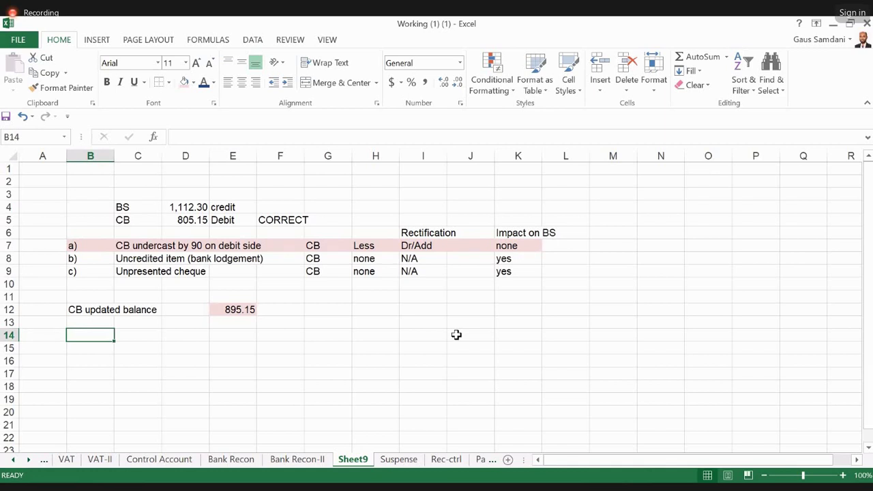
key("Down")
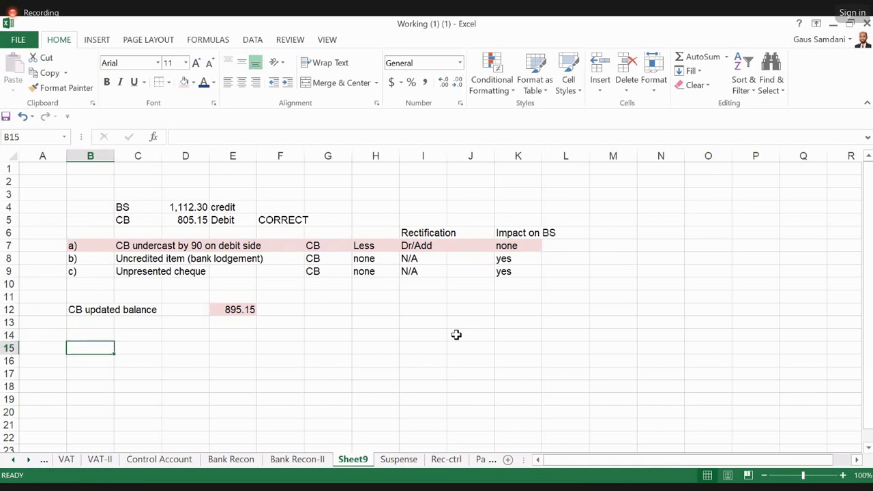
type("Balance as pe")
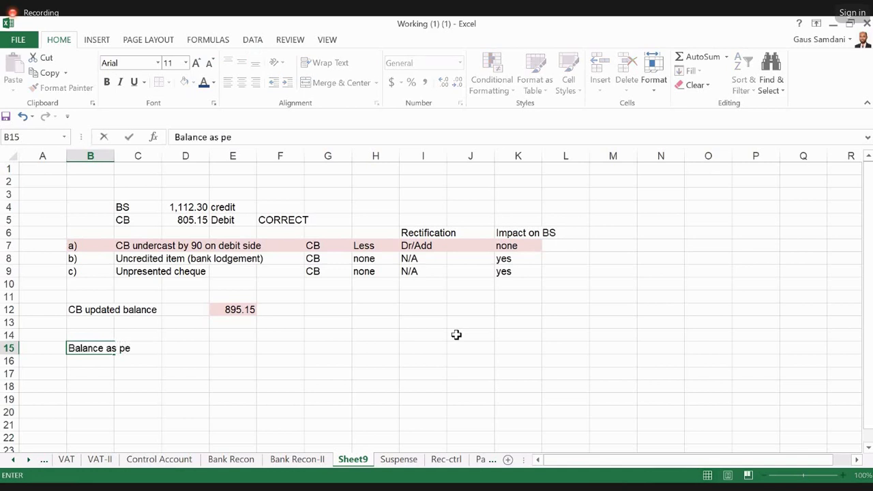
type("r BS")
Enter 1112.3 in E15 as the balance as per the bank statement.
key("Right")
key("Right")
key("Right")
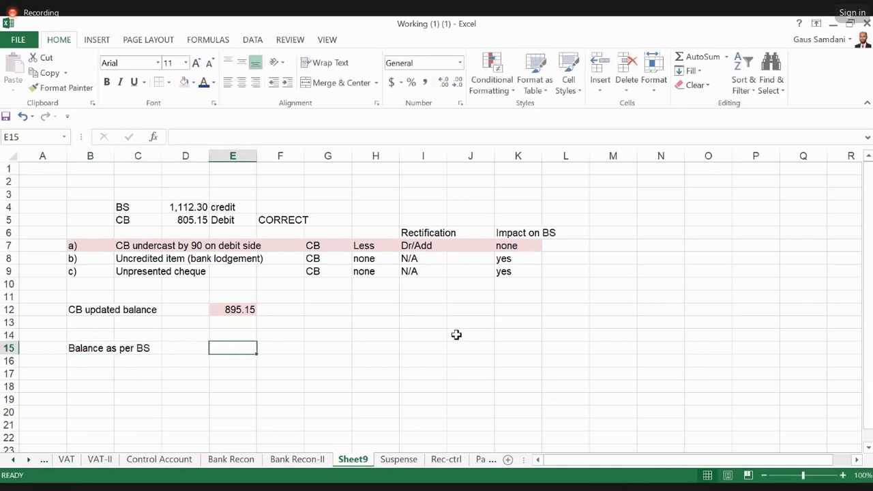
type("112.30")
key("Return")
key("Up")
type("112")
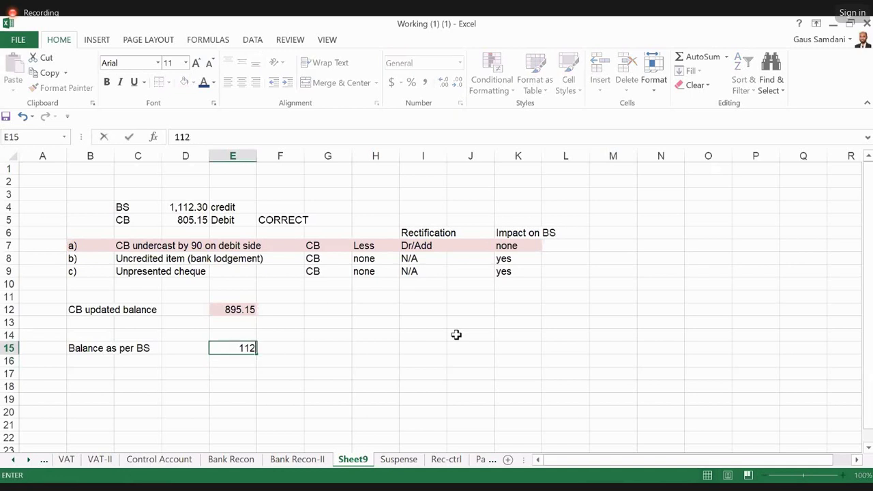
key("BackSpace")
type("12.3")
key("Return")
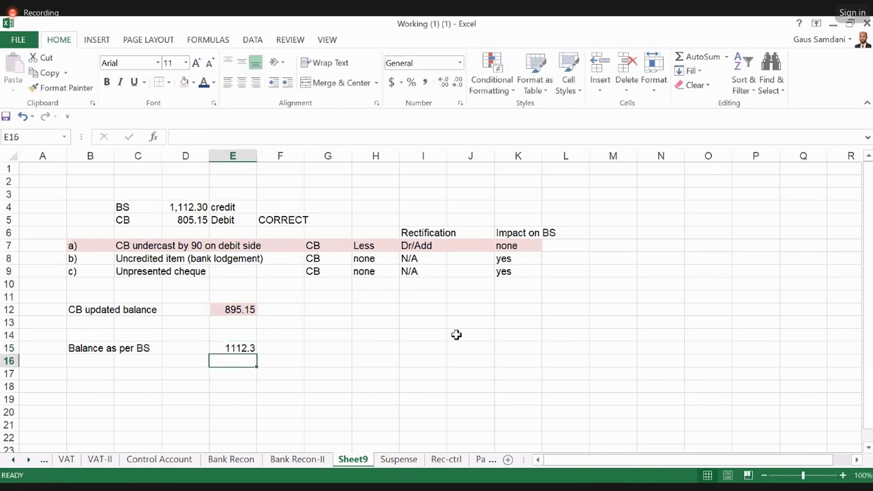
Enter the label Cash Book in B18 as the closing line of the reconciliation.
key("Left")
key("Left")
key("Up")
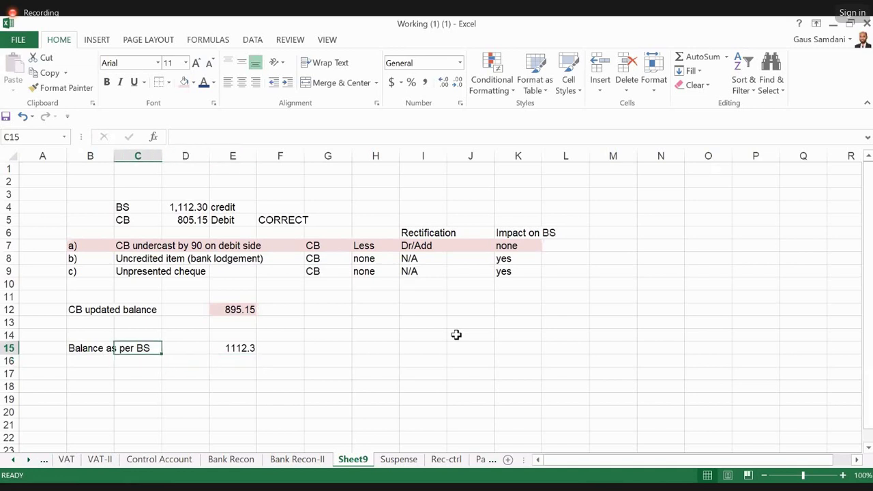
key("Left")
key("Right")
key("Down")
key("Down")
key("Left")
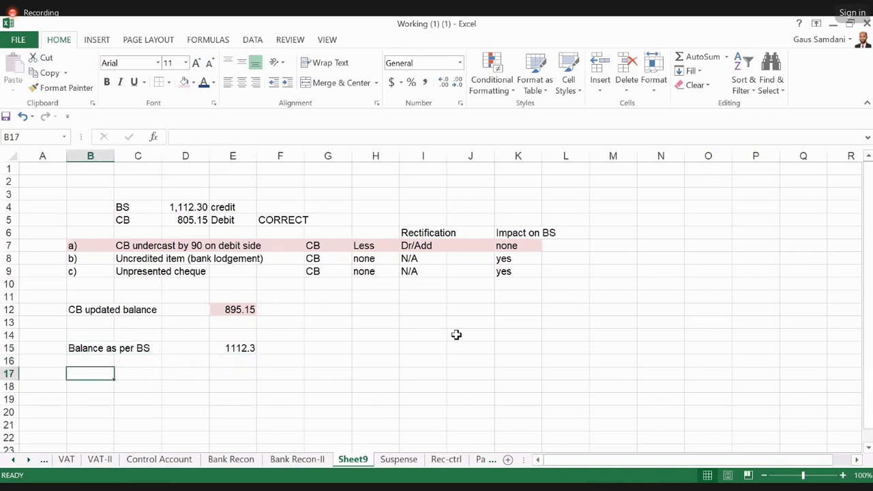
key("Down")
type("Cash Book")
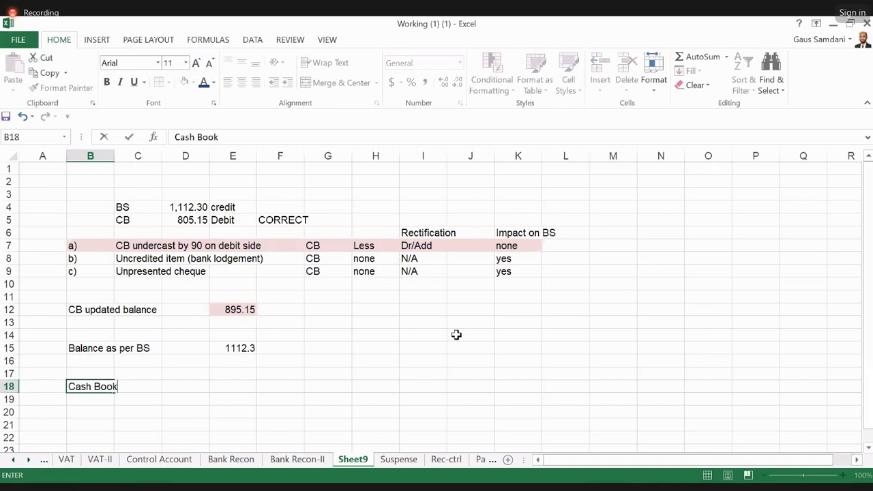
key("Return")
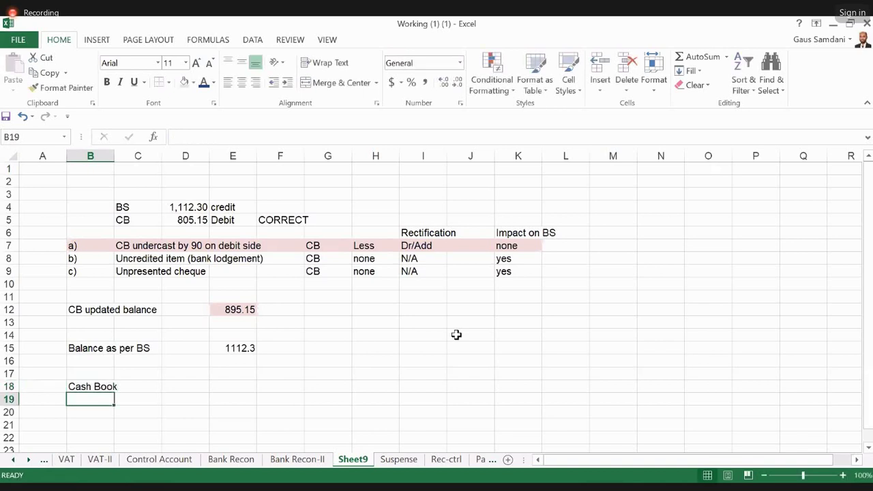
Enter the note BS>CB in H15, in the row of the bank statement balance.
key("Up")
key("Up")
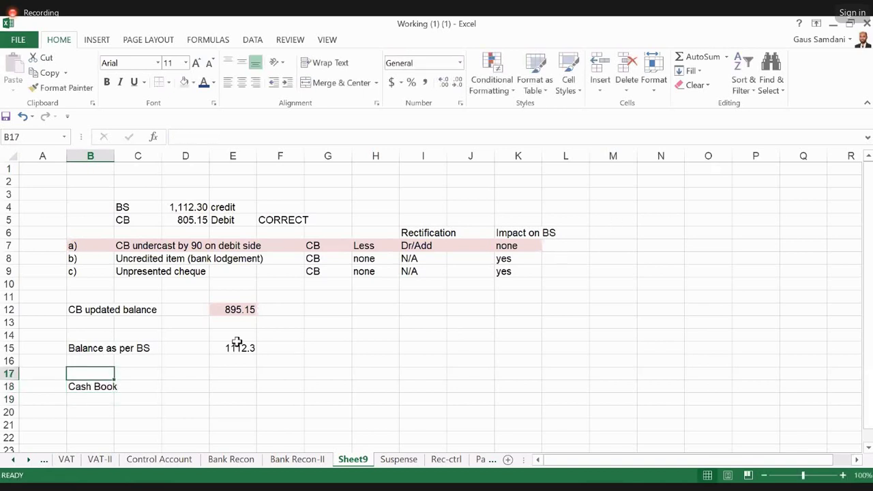
left_click(228, 309)
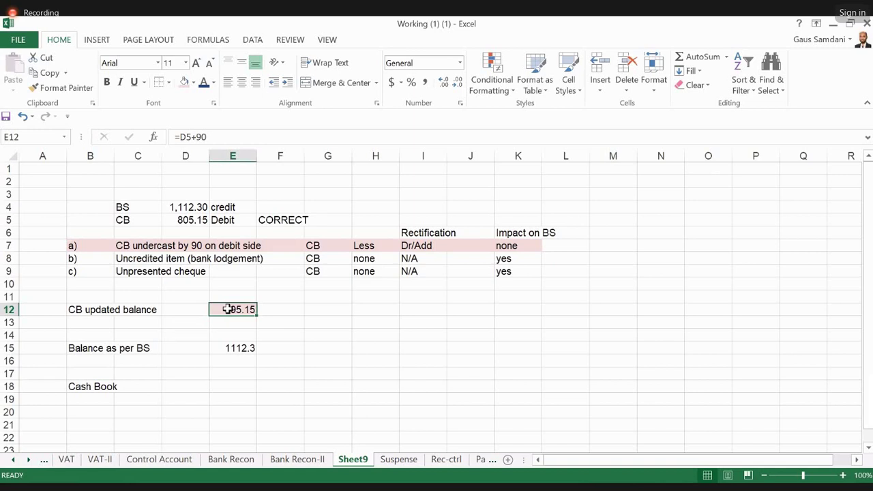
key("Down")
key("Down")
key("Down")
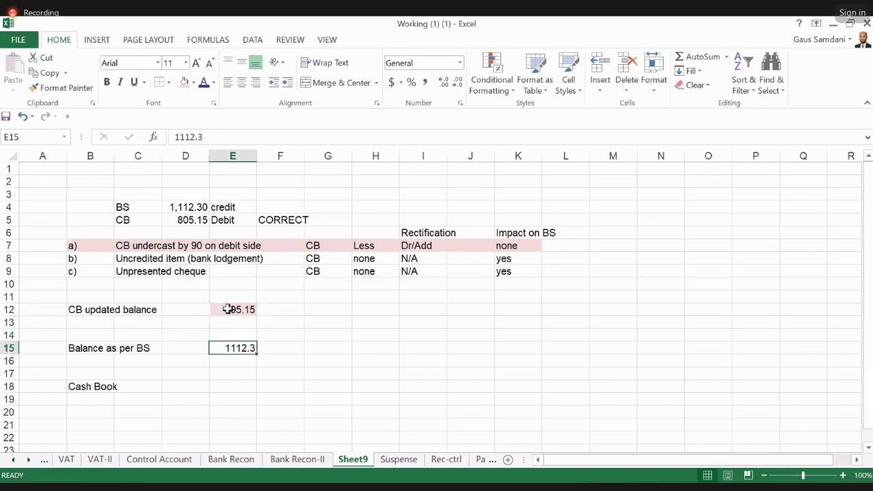
key("Right")
key("Right")
key("Right")
type("BS")
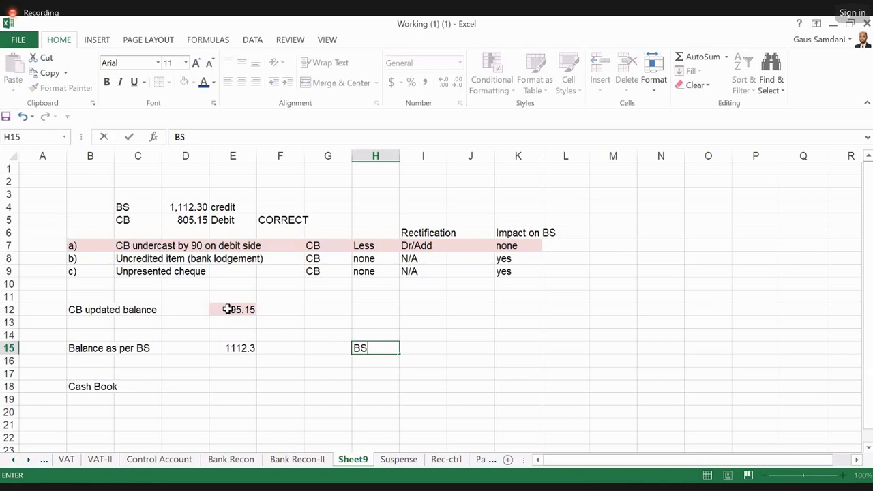
type(">CB")
key("Return")
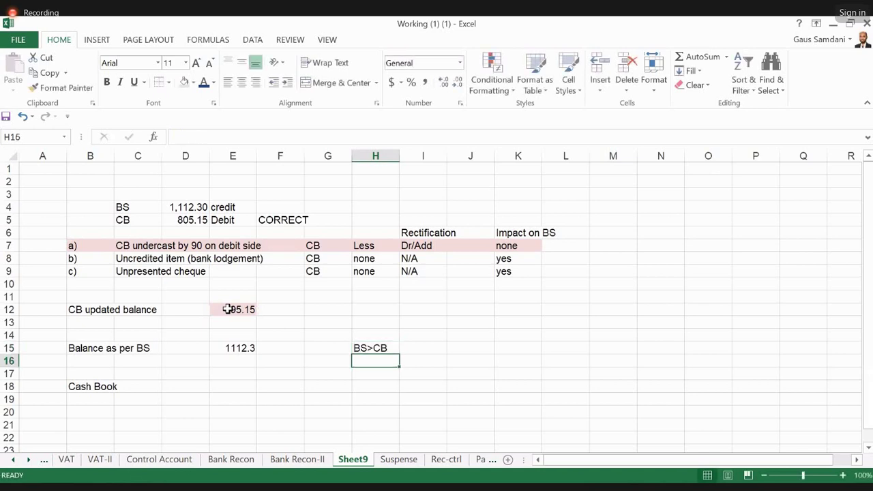
Examine the add and less rule for going from BS to CB in row 5 of the Bank Recon sheet.
key("Up")
key("Right")
key("Right")
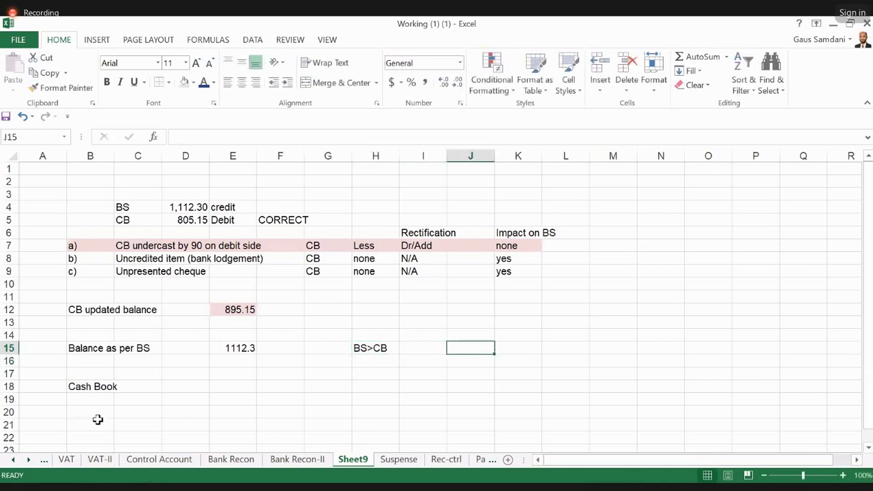
left_click(225, 459)
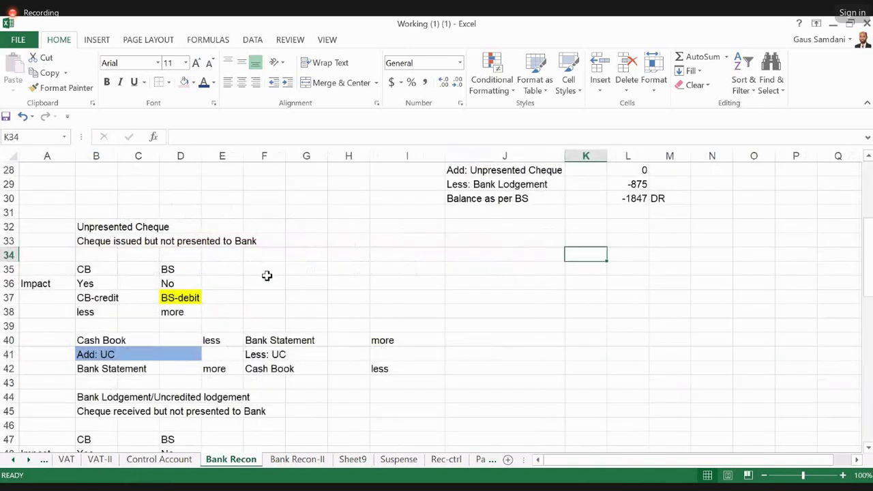
key("Left")
key("Left")
key("Left")
key("Left")
key("Left")
key("Left")
key("Left")
key("Left")
key("Left")
key("Down")
key("Down")
key("Up")
key("Up")
key("Up")
key("Up")
key("Up")
key("Up")
key("Up")
key("Up")
key("Up")
key("Up")
key("Up")
key("Up")
key("Up")
key("Up")
key("Up")
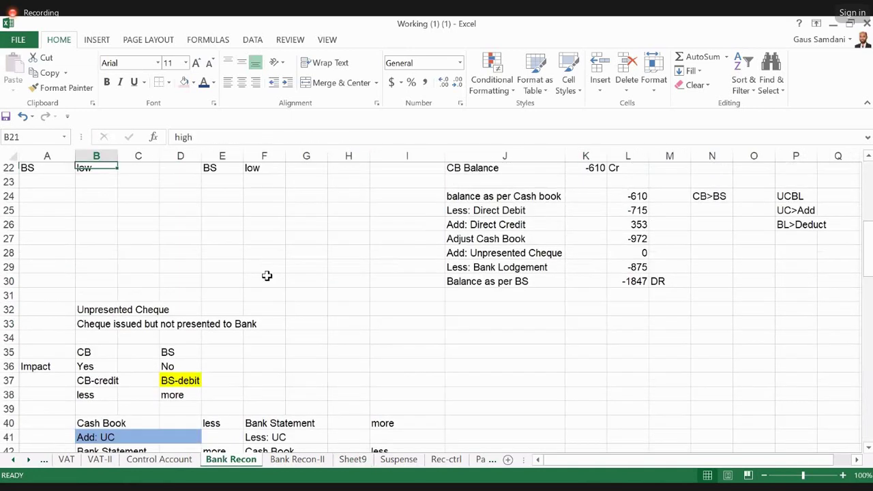
key("Up")
key("Up")
key("Up")
key("Up")
key("Up")
key("Up")
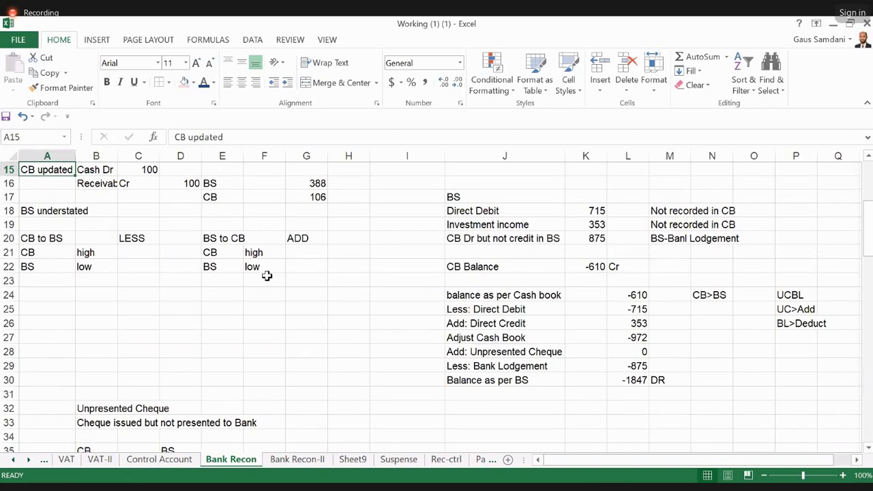
key("Page_Up")
key("Right")
key("Right")
key("Right")
key("Right")
key("Down")
key("Down")
key("Down")
key("Down")
key("Down")
key("Up")
key("shift+Right")
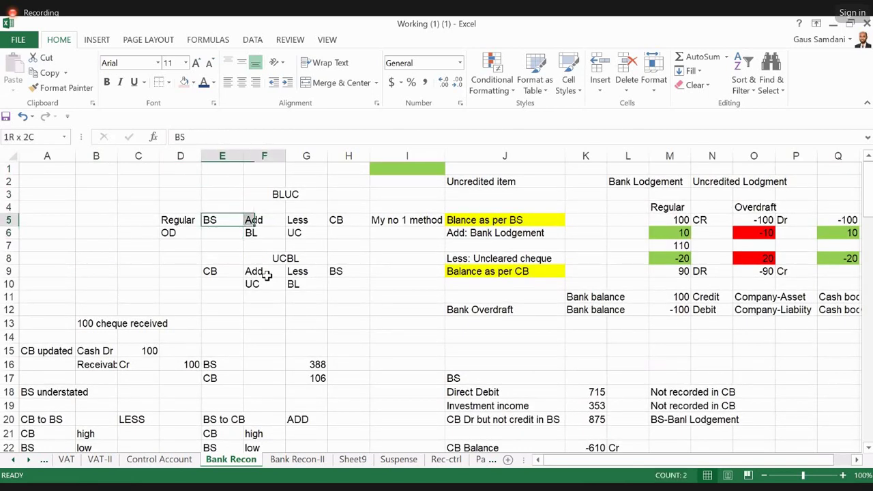
key("shift+Right")
key("shift+Right")
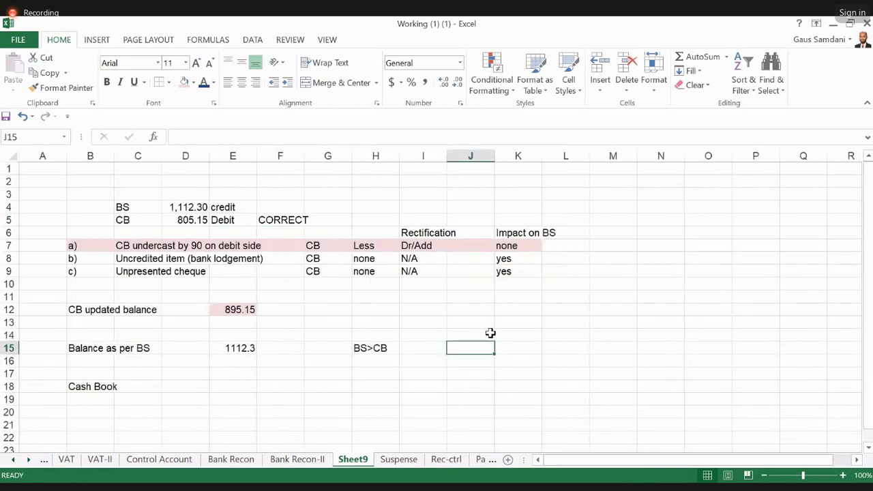
Enter the rule note BLUC in J15, in the same row as the BS>CB note.
type("BLUC")
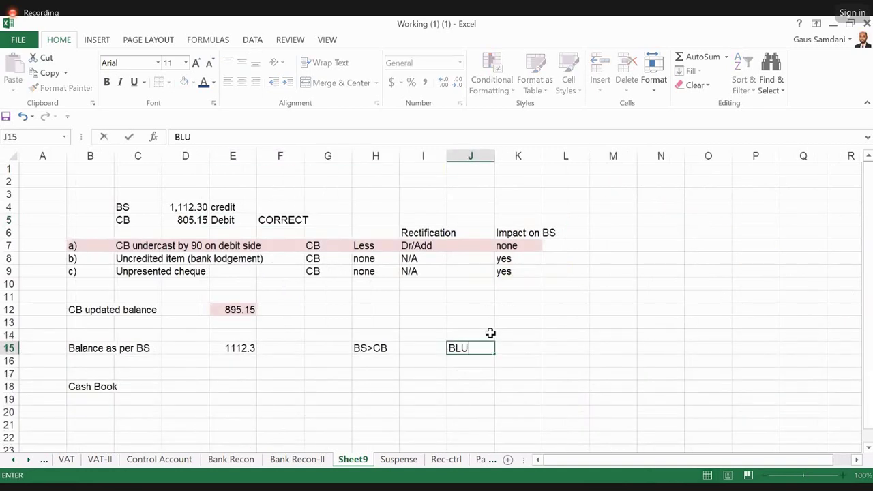
key("Down")
Enter the label Add: BL in B16, under the balance as per the bank statement.
key("Down")
key("Down")
key("Left")
key("Left")
key("Left")
key("Left")
key("Left")
key("Left")
key("Left")
key("Left")
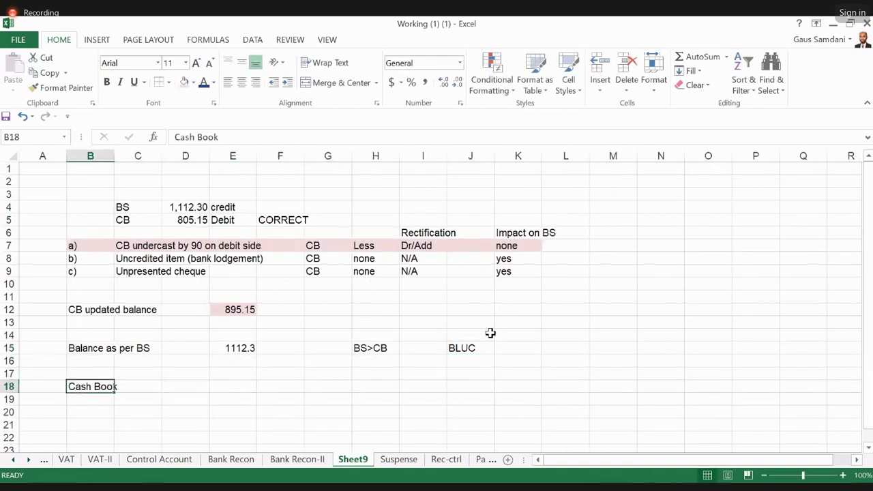
key("Up")
key("Up")
type("Add:")
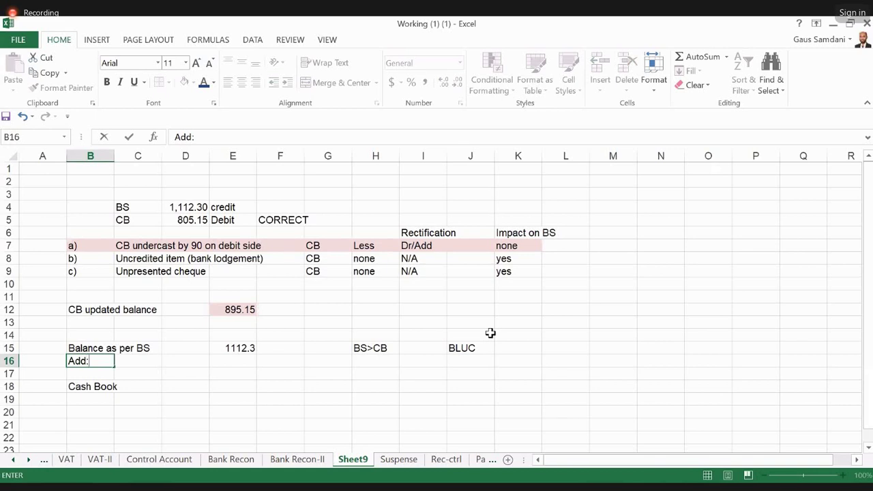
type(" BL")
key("Right")
Enter 208.20 in E16 as the bank lodgement amount to add.
key("Right")
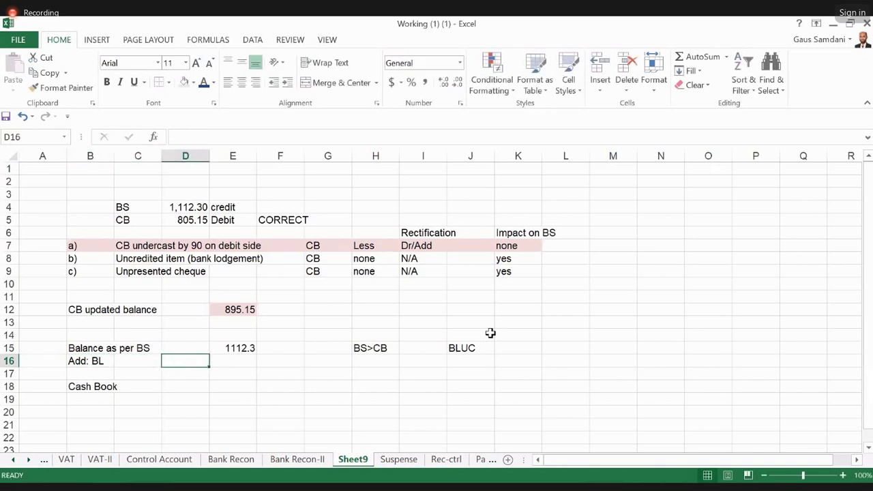
key("Right")
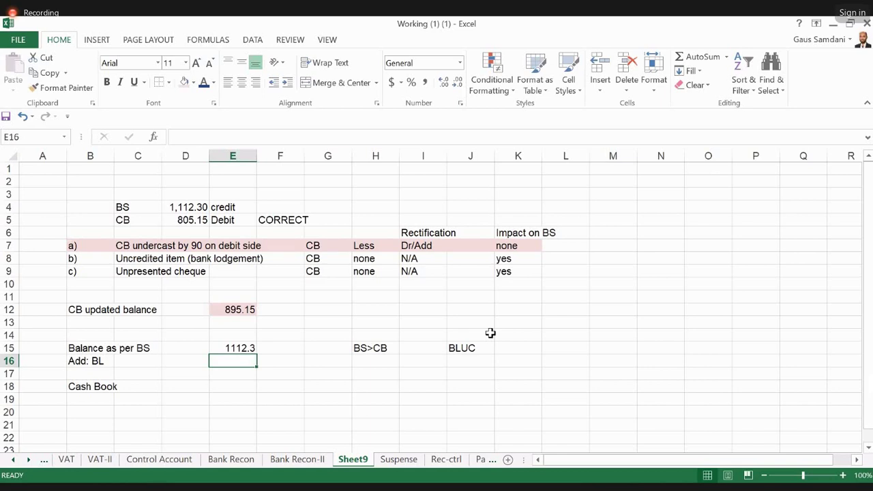
type("2")
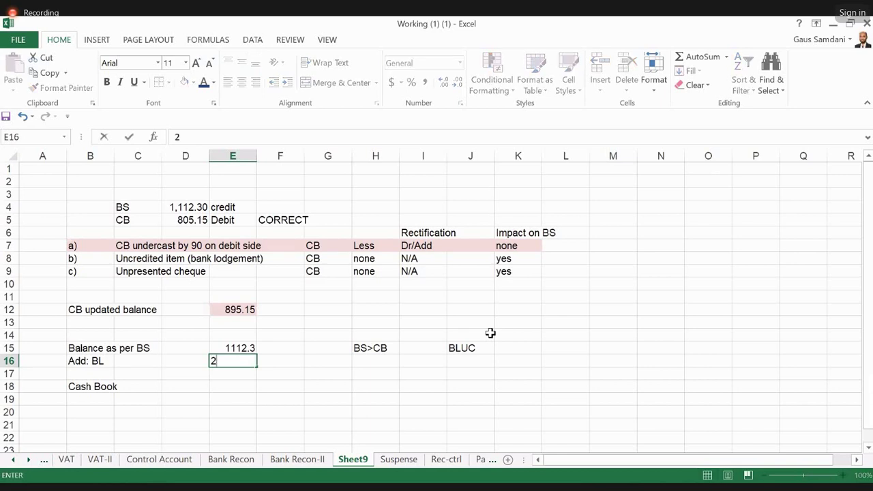
type("08.20")
key("Return")
Enter the label Less: UC in B17, under the Add: BL line.
key("Left")
key("Left")
key("Left")
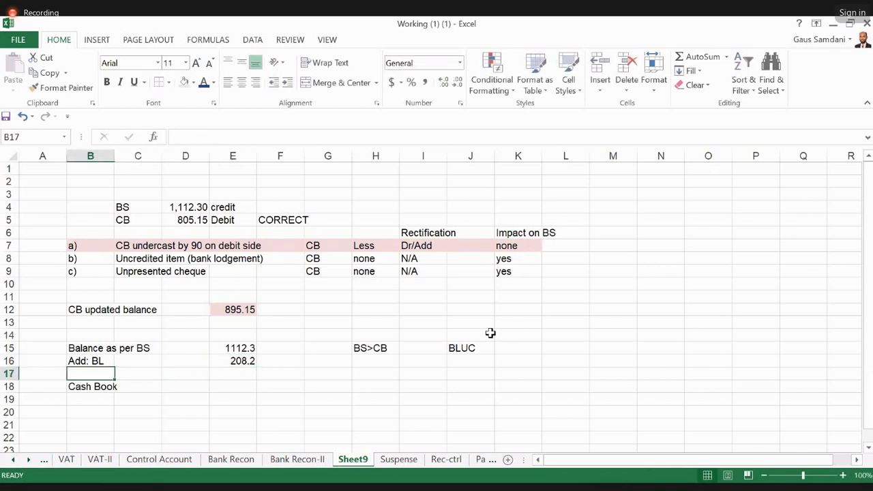
type("Less:")
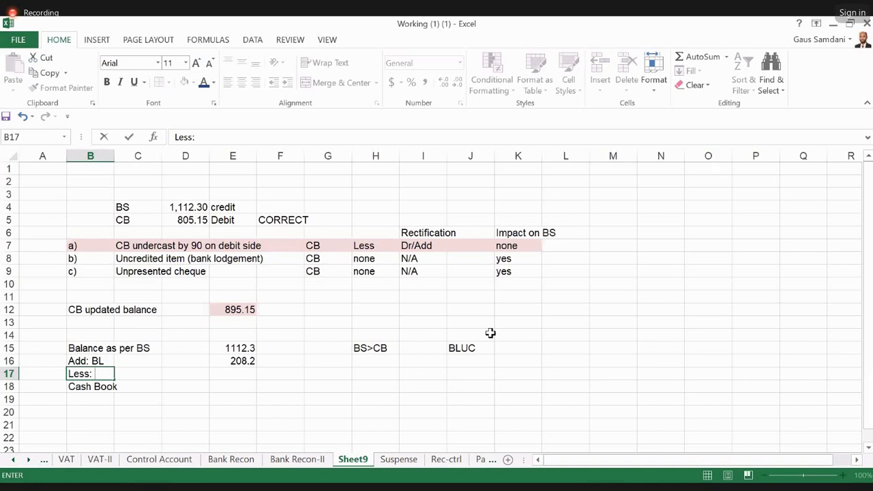
type(" u")
key("BackSpace")
type("UC")
key("Return")
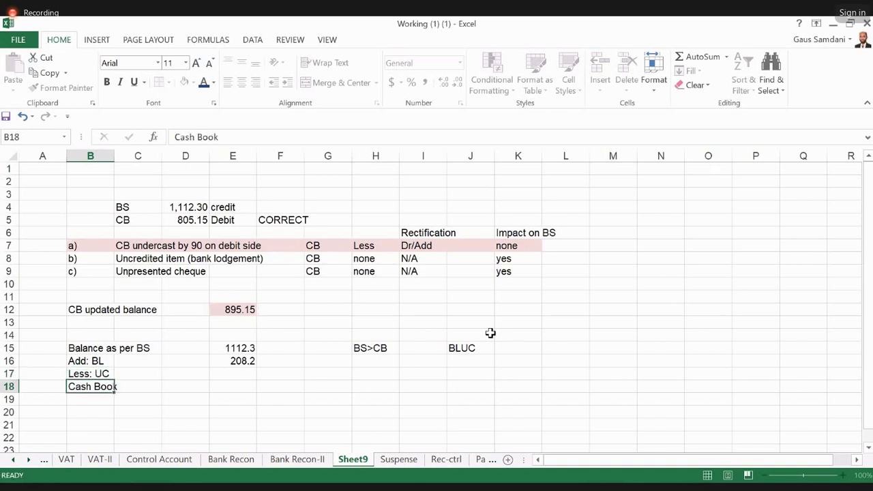
Enter -425.35 in E17 as the unpresented cheque deduction.
key("Up")
key("Right")
key("Right")
key("Right")
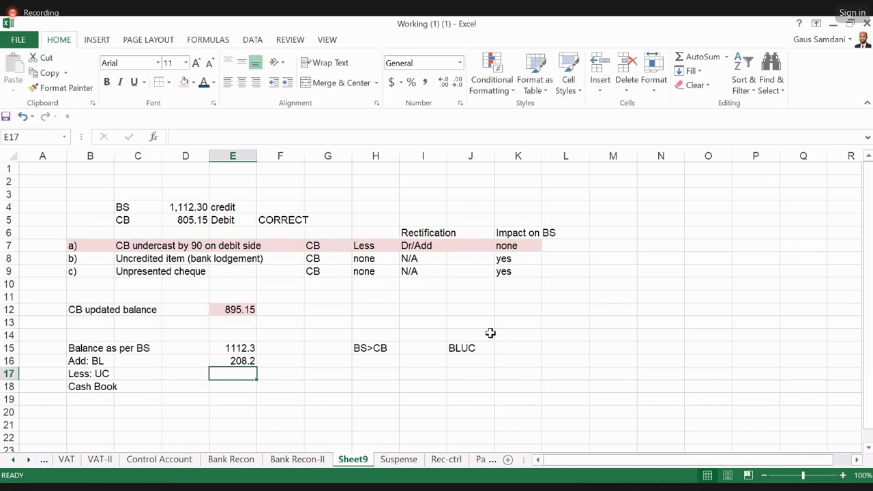
type("-425")
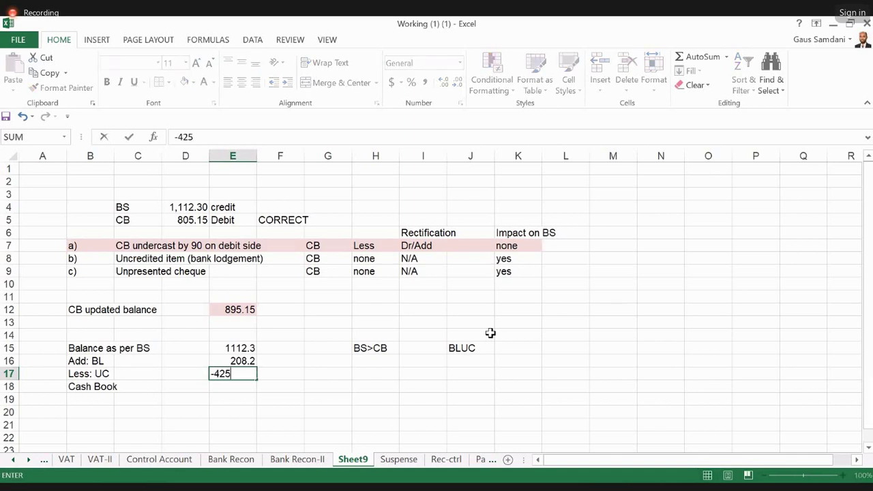
type(".35")
key("Return")
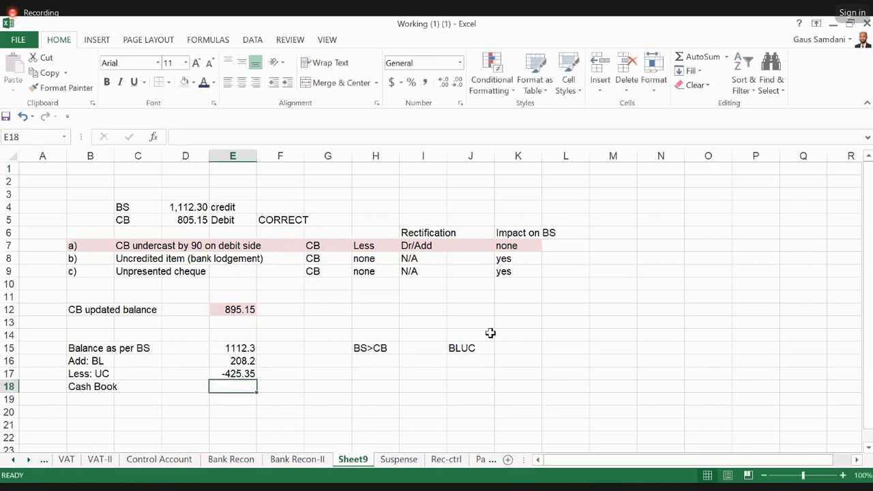
Total E15:E17 in E18 with a SUM formula as the cash book balance.
key("F2")
key("alt+equal")
key("alt+equal")
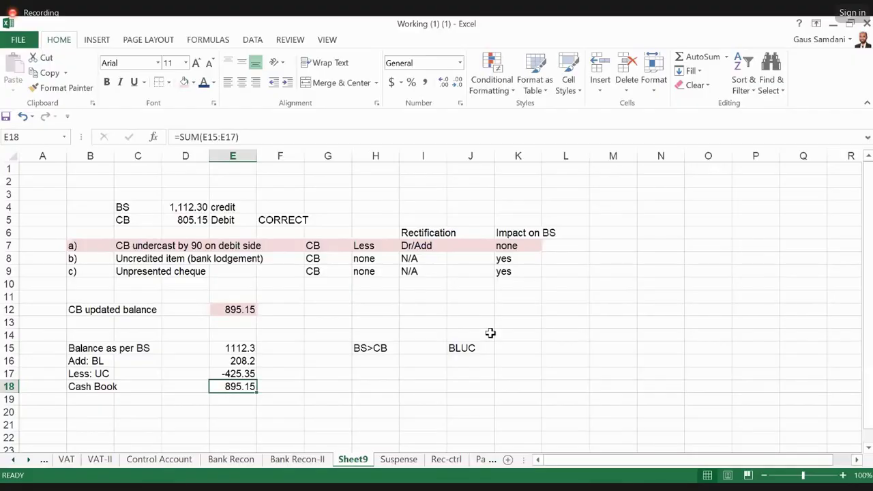
Select the closing Cash Book line across B18:E18 to review the reconciled balance.
key("Left")
key("Left")
key("Left")
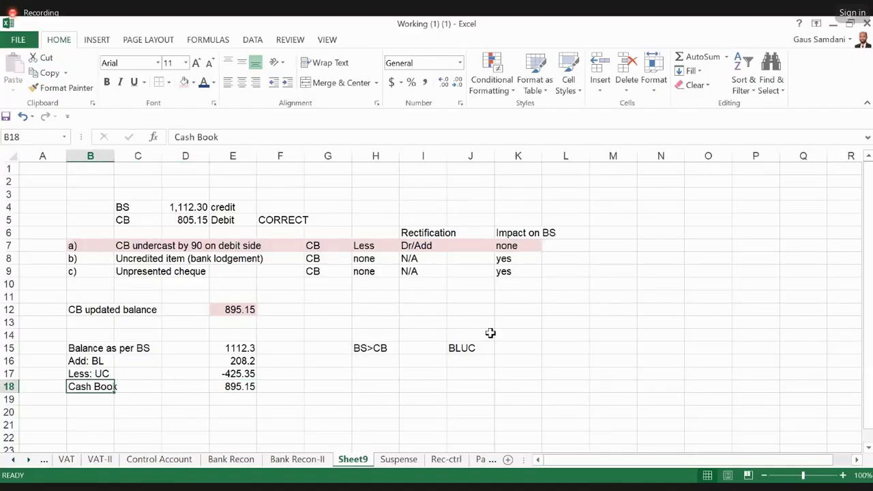
key("shift+Right")
key("shift+Right")
key("shift+Right")
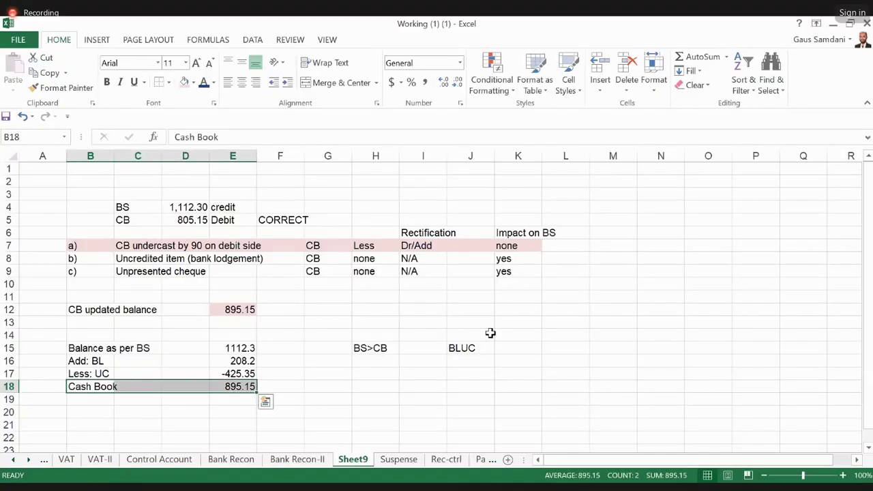
key("Down")
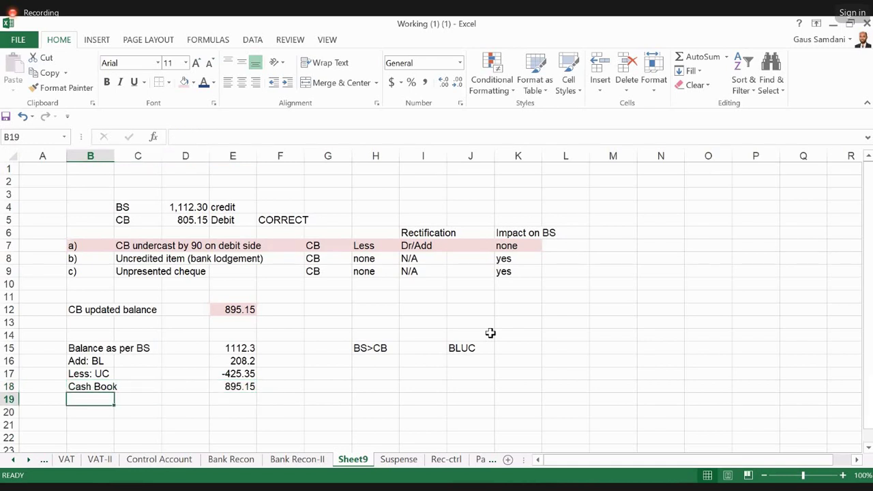
Enter the note CB>BS in H21 for the reverse reconciliation.
key("Down")
key("Down")
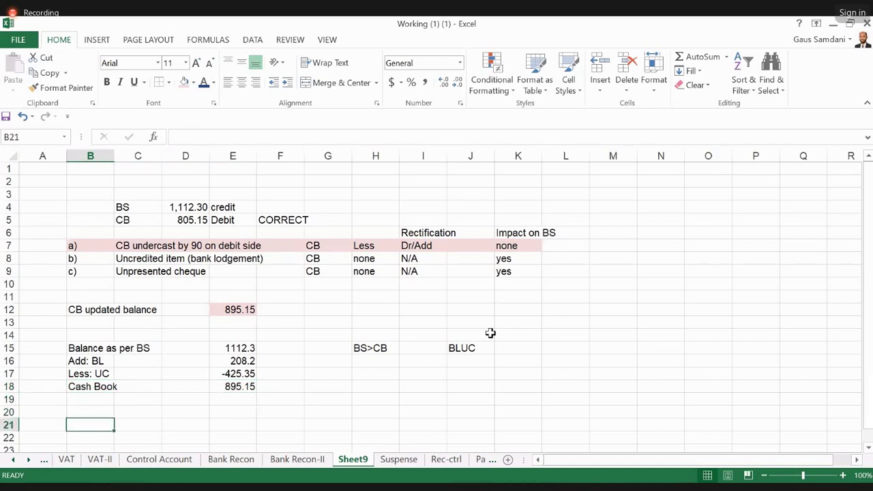
key("Right")
key("Right")
key("Right")
key("Right")
key("Right")
key("Right")
type("CB")
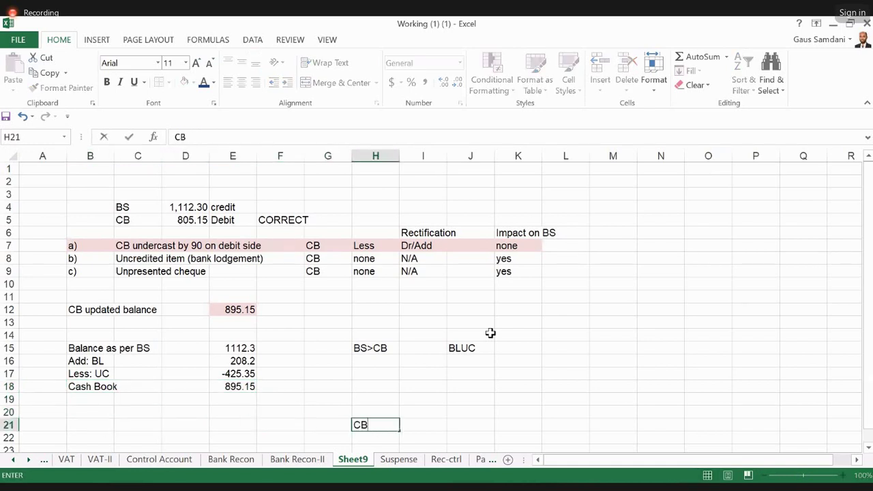
type(">BS")
key("Right")
Enter the rule note UCBL in J21, in the same row as the CB>BS note.
key("Right")
type("UCBL")
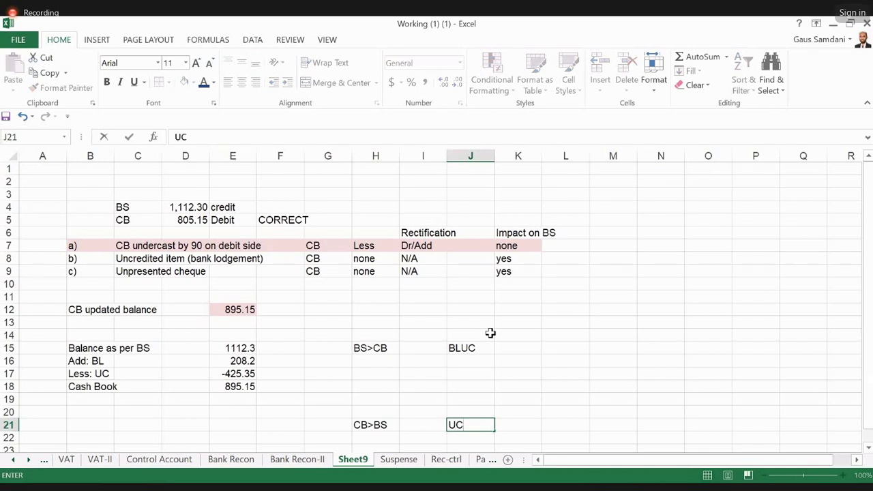
key("Return")
Enter the label Balance as per CB in B21 as the opening line of the reverse reconciliation.
key("Left")
key("Left")
key("Left")
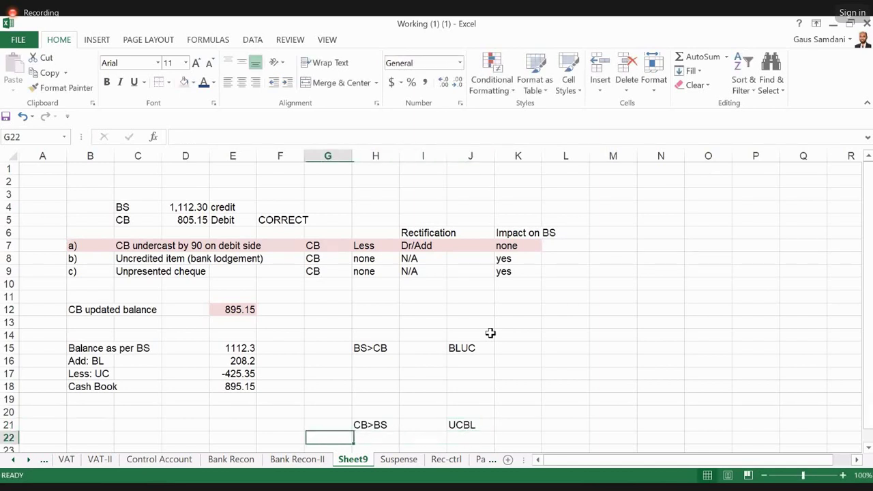
key("Left")
key("Up")
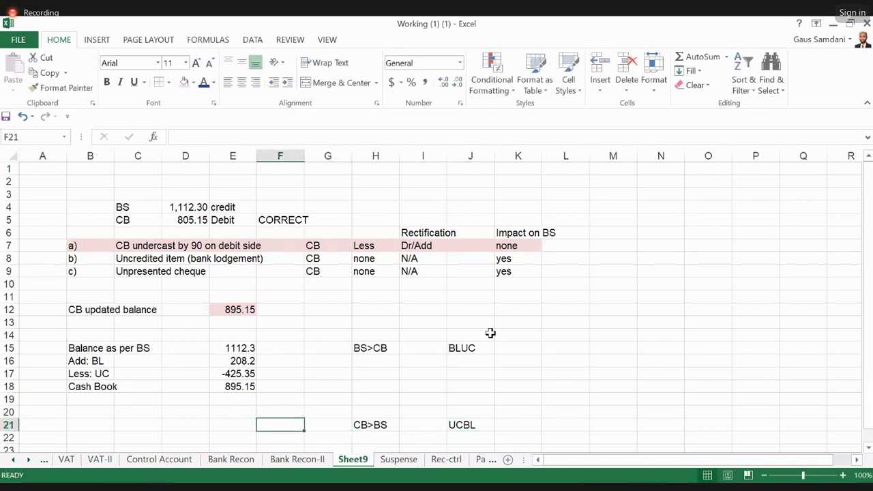
key("Left")
key("Left")
key("Left")
key("Left")
key("Left")
key("Right")
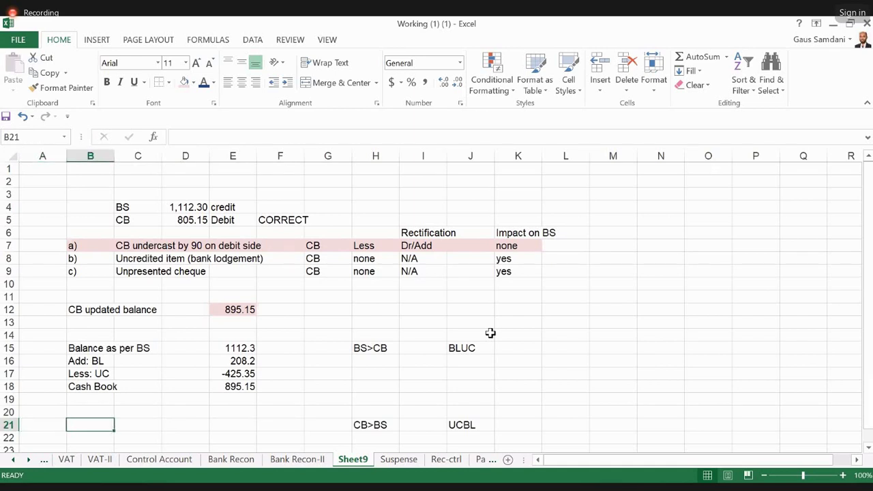
type("Balance as pe")
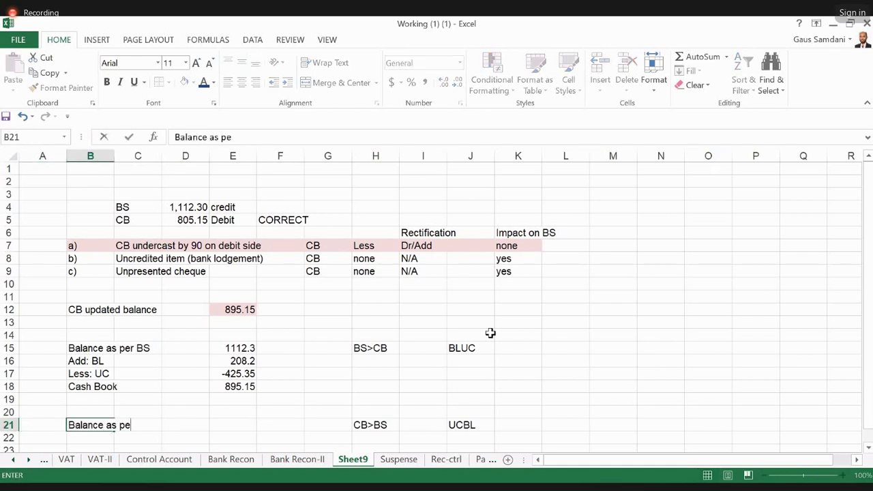
type("r CB")
key("Right")
Link E21 to the updated cash book balance with the formula =E12.
key("Right")
key("Right")
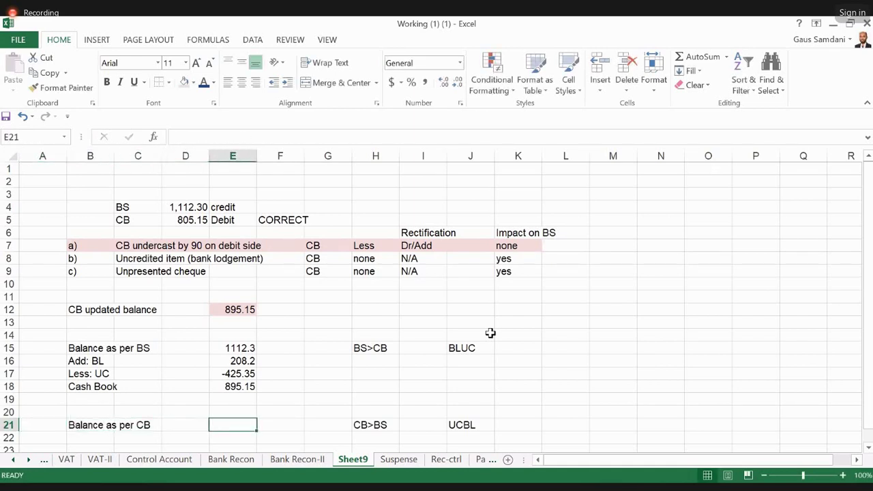
type("=")
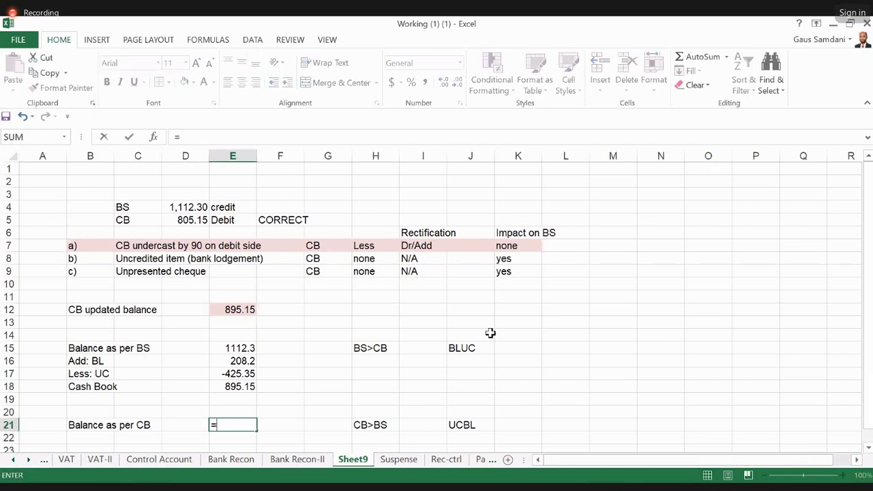
key("Up")
key("Up")
key("Up")
key("Up")
key("Up")
key("Up")
key("Up")
key("Up")
key("Up")
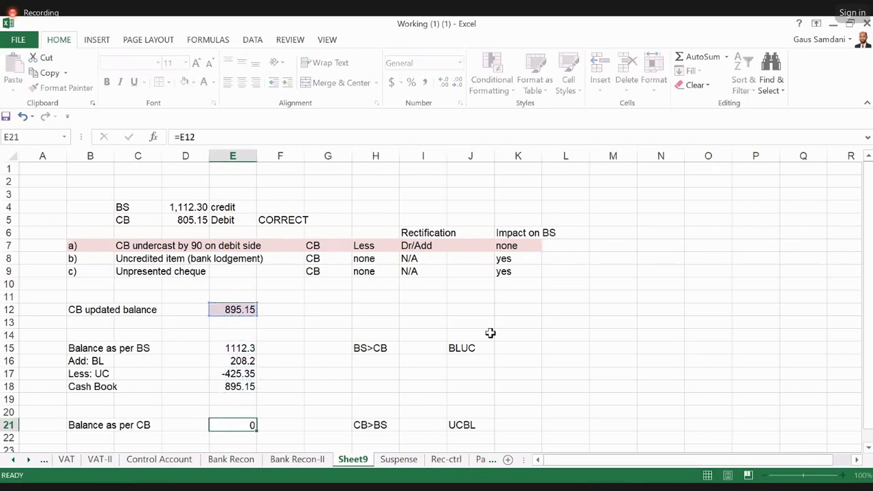
key("Return")
Enter the label Add: UC in B22, under the balance as per the cash book.
key("Left")
key("Left")
key("Left")
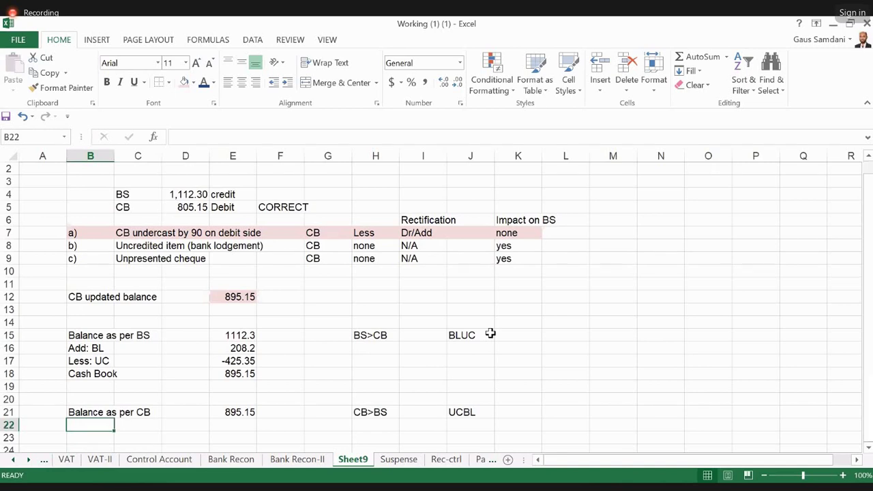
type("Add: UC")
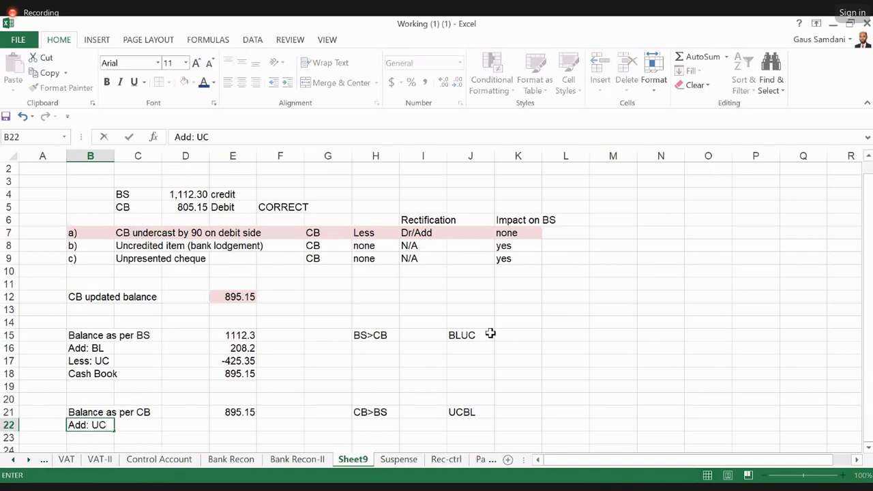
key("Tab")
key("Return")
Enter the label Less: BL in B23, under the Add: UC line.
type("Less")
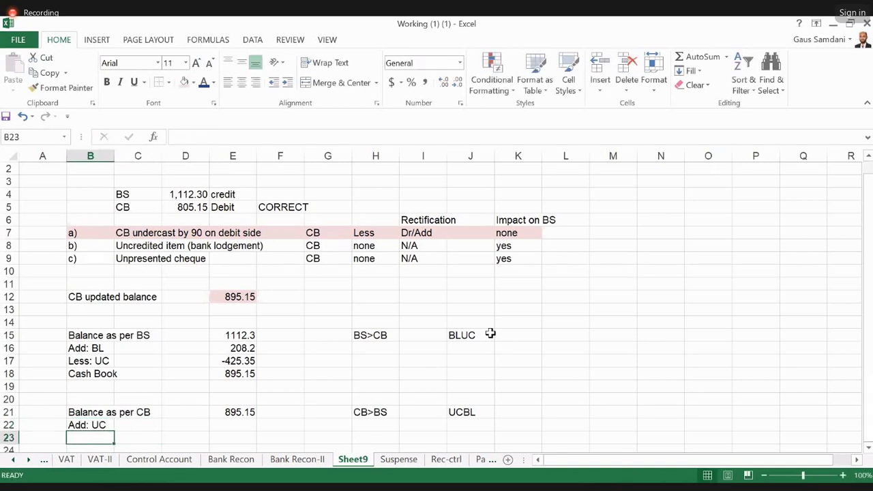
type(": BL")
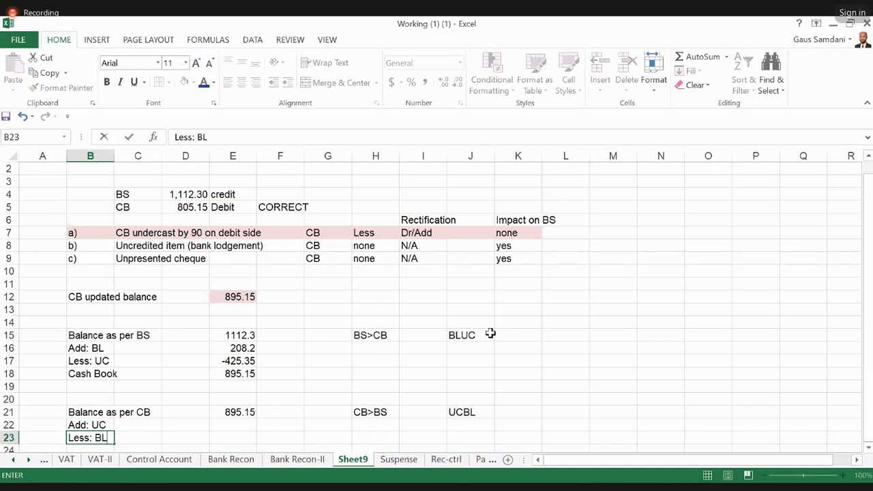
key("Return")
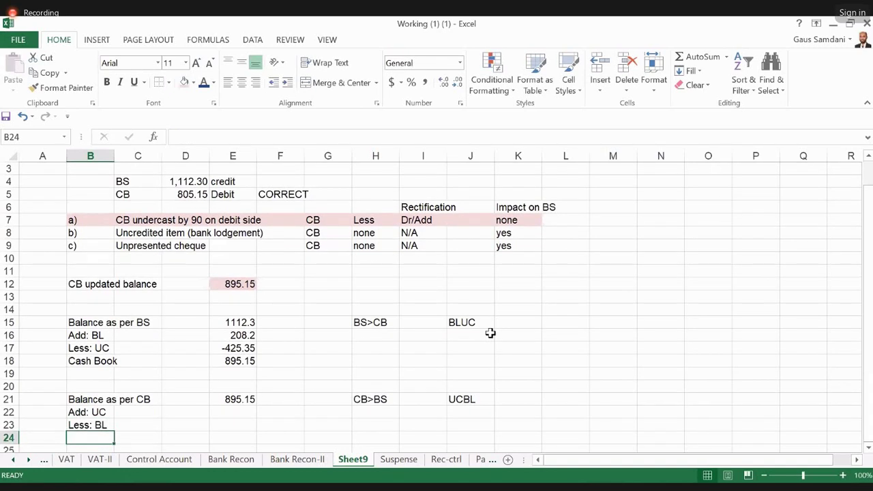
Enter the label Balance as per BS in B24 as the closing line of the reverse reconciliation.
type("Balance as ")
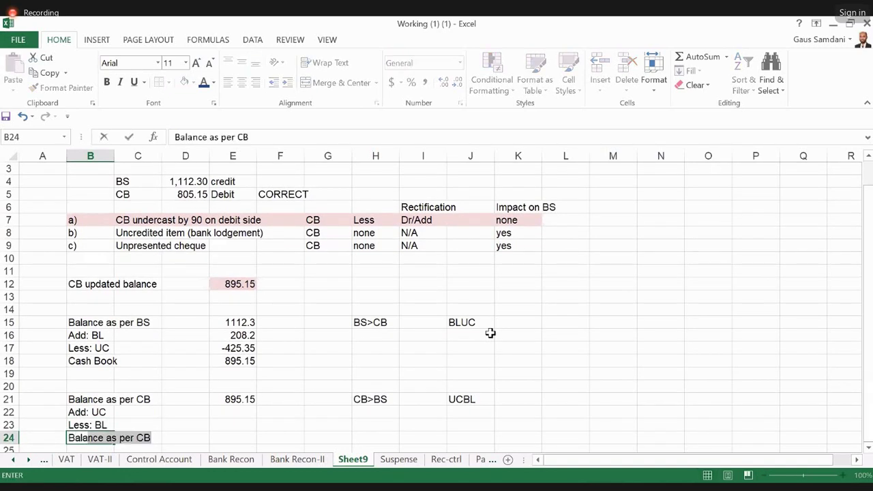
type("per ")
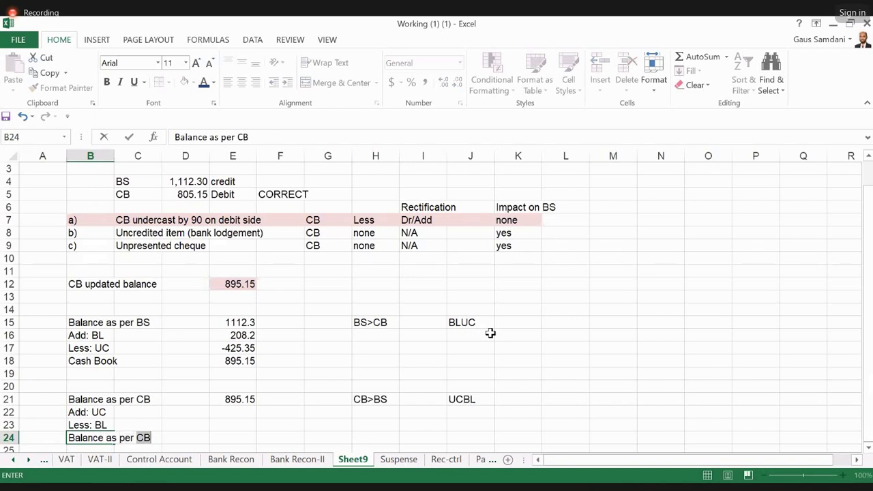
type("BS")
key("Right")
Confirm the Balance as per BS label in B24 and go to the Add: UC amount cell E22.
key("Right")
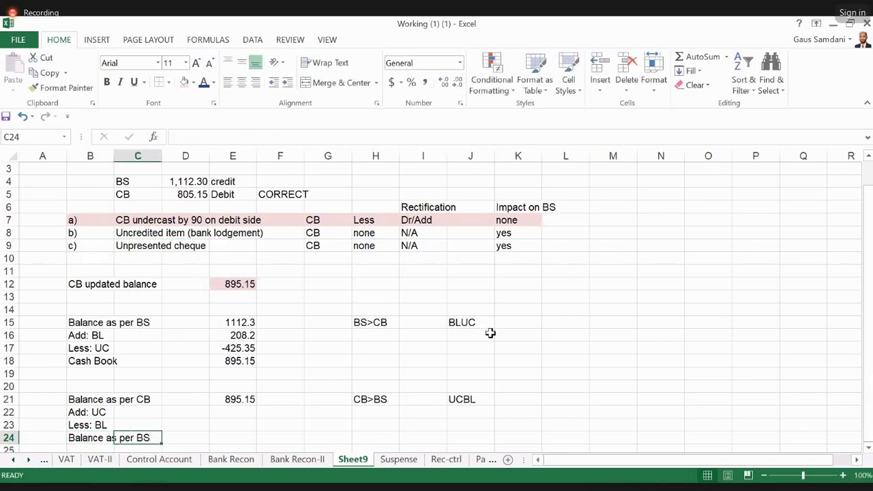
key("Up")
key("Up")
key("Right")
type("=")
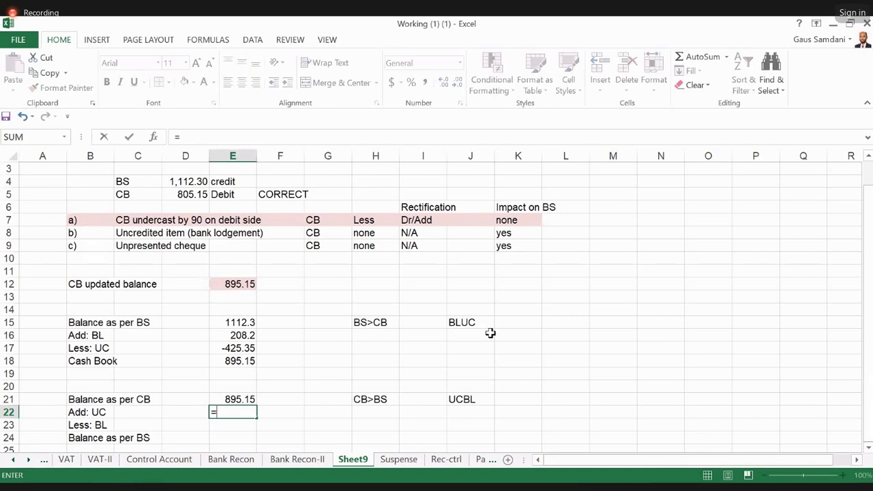
key("Up")
key("Up")
key("Up")
key("Up")
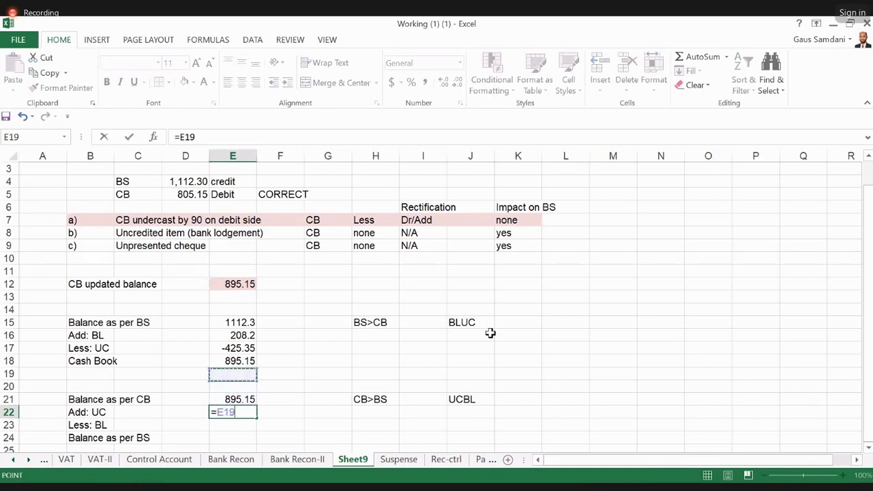
key("Down")
key("Down")
key("Down")
key("Down")
key("Down")
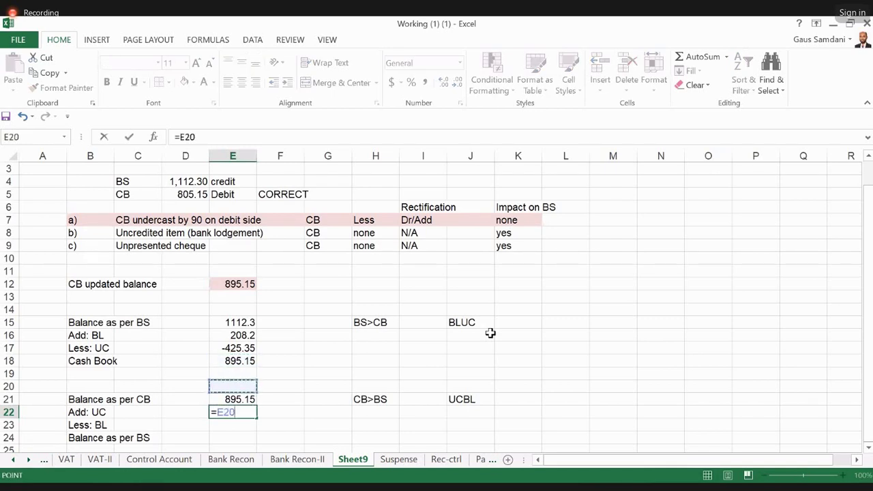
key("BackSpace")
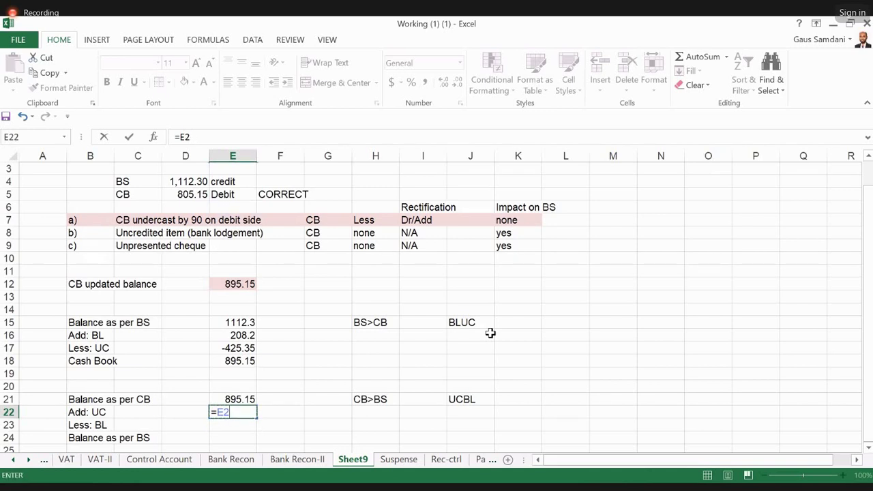
key("Escape")
Enter 425.35 as the Add: UC amount in E22 and 208.2 as the Less: BL amount in E23.
type("=425.35")
key("Return")
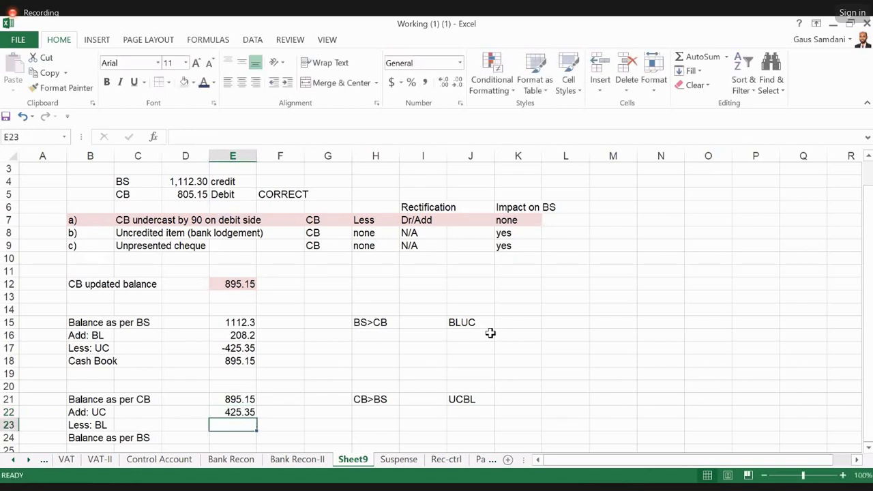
type("=20")
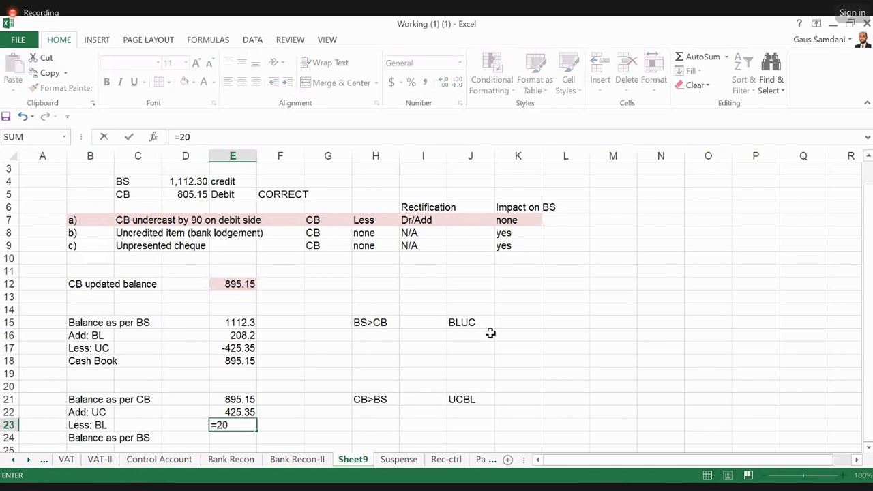
type("8.2")
key("Return")
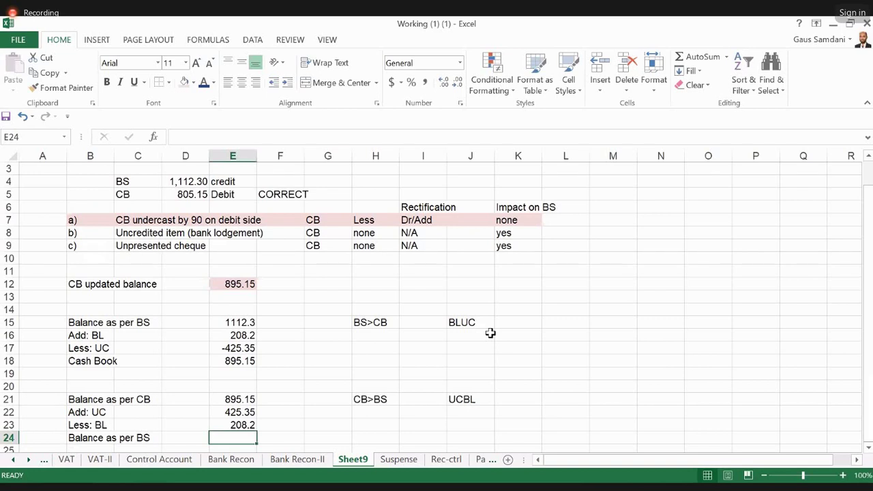
Total the reconciliation in E24 with =SUM(E21:E23) and make the Less: BL amount in E23 negative as =-208.2.
key("Left")
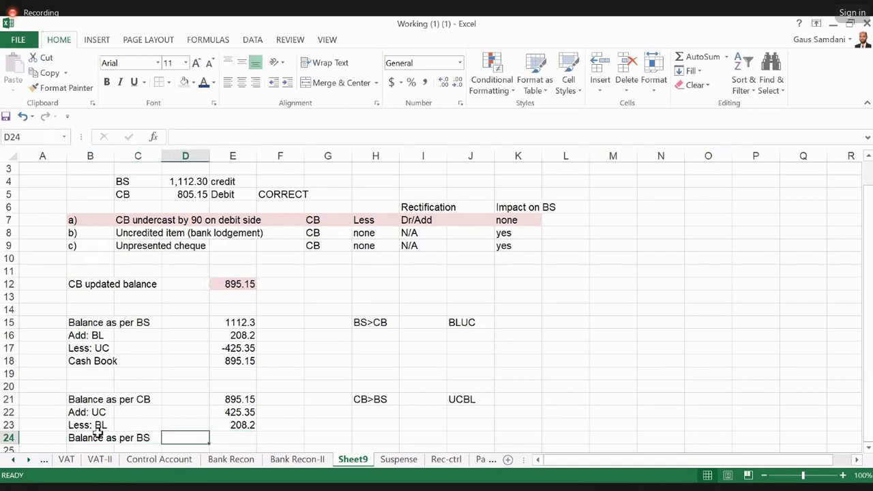
key("Down")
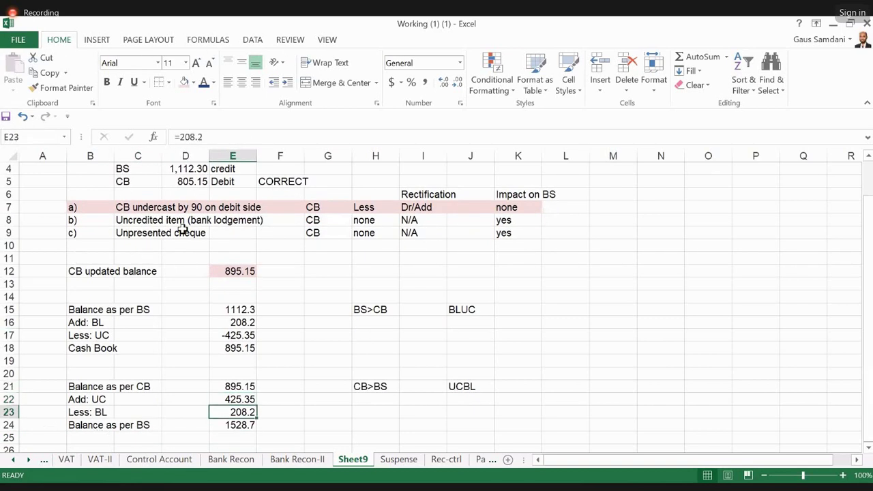
left_click(182, 137)
type("-")
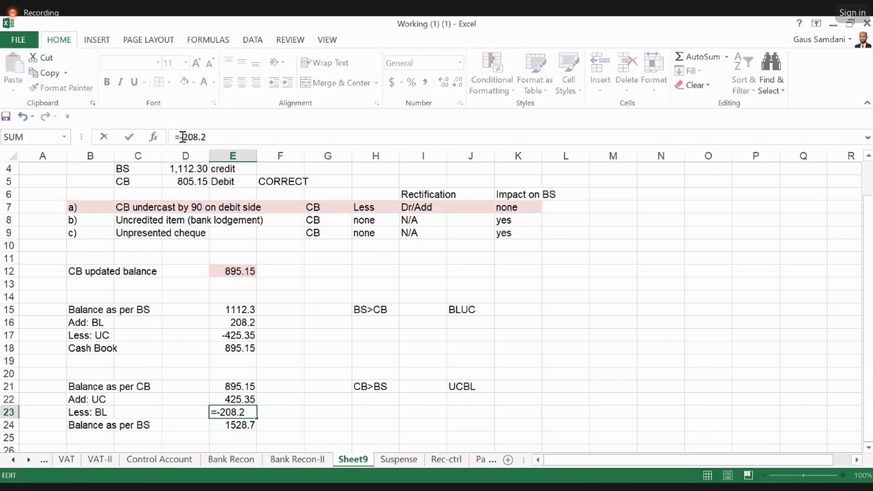
key("Return")
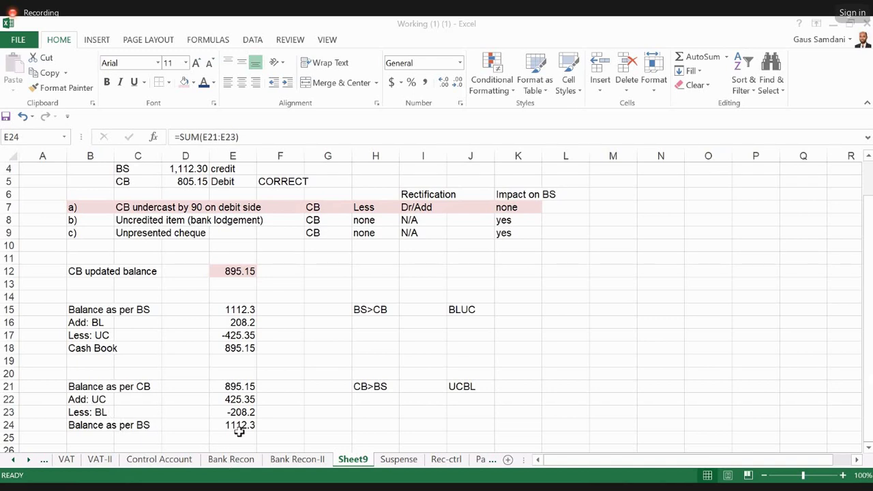
Look through the Bank Recon and Pay-ctrl sheets and bring up the overdraft question on the Bank Recon-II sheet.
left_click(227, 459)
left_click(264, 270)
key("Home")
key("ctrl+Home")
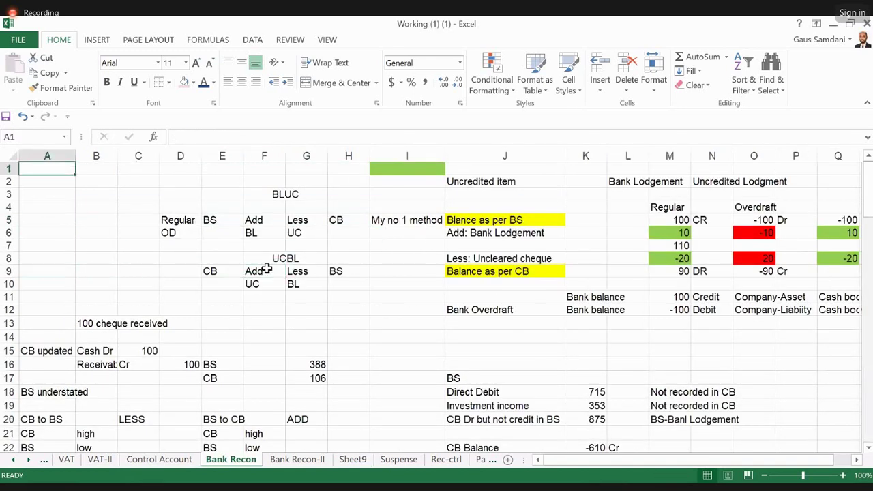
key("Right")
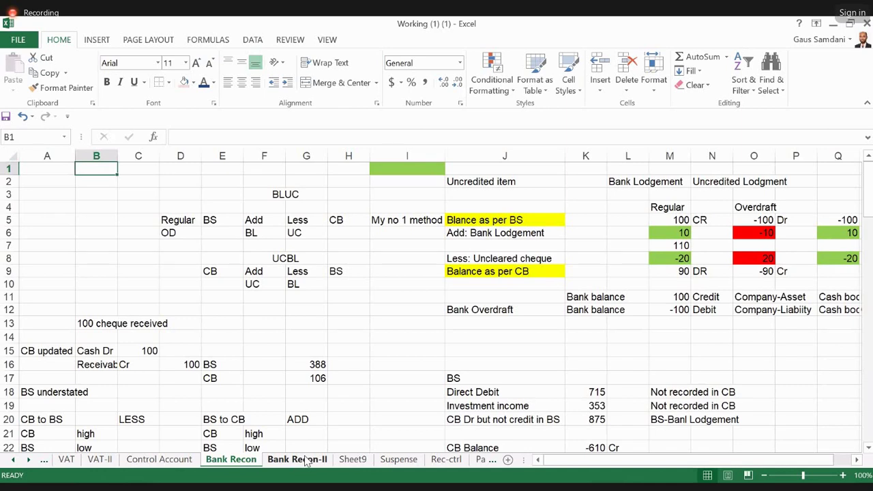
key("ctrl+Page_Down")
left_click(107, 233)
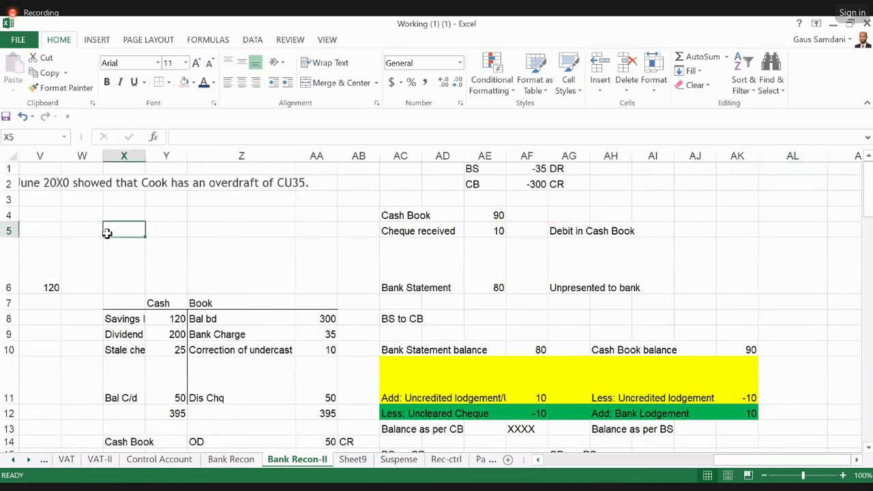
key("ctrl+Up")
key("ctrl+Right")
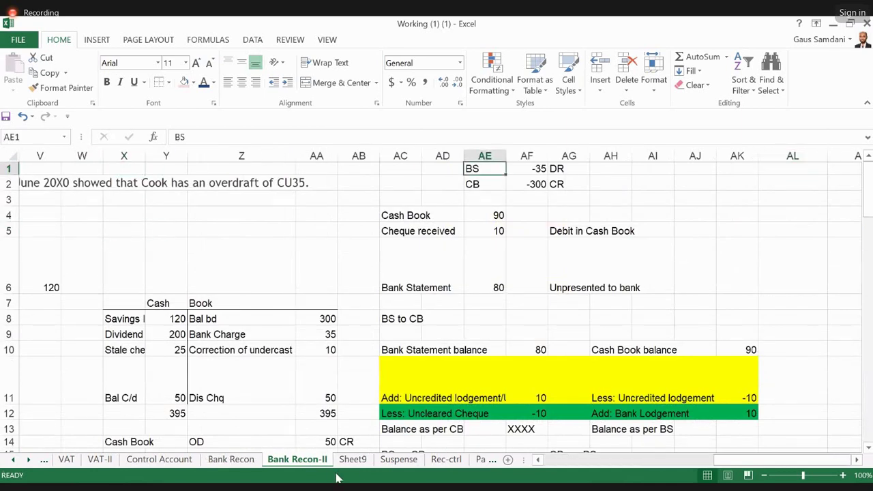
left_click(489, 460)
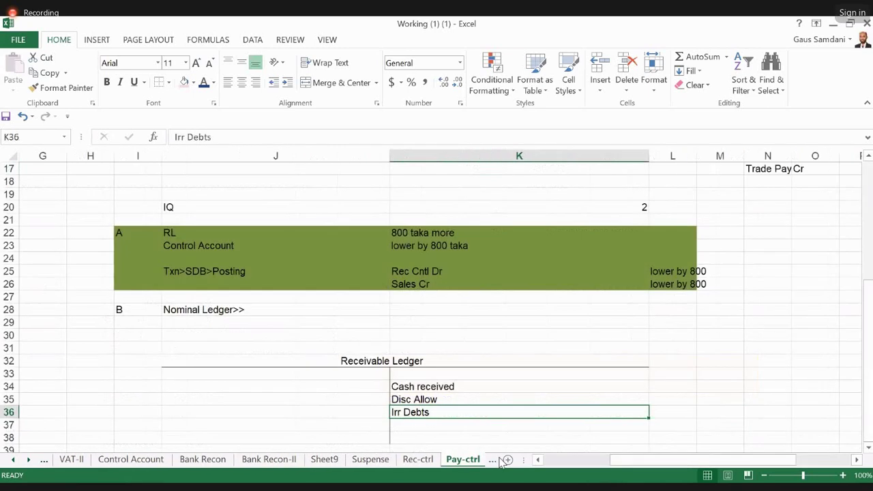
left_click(458, 459)
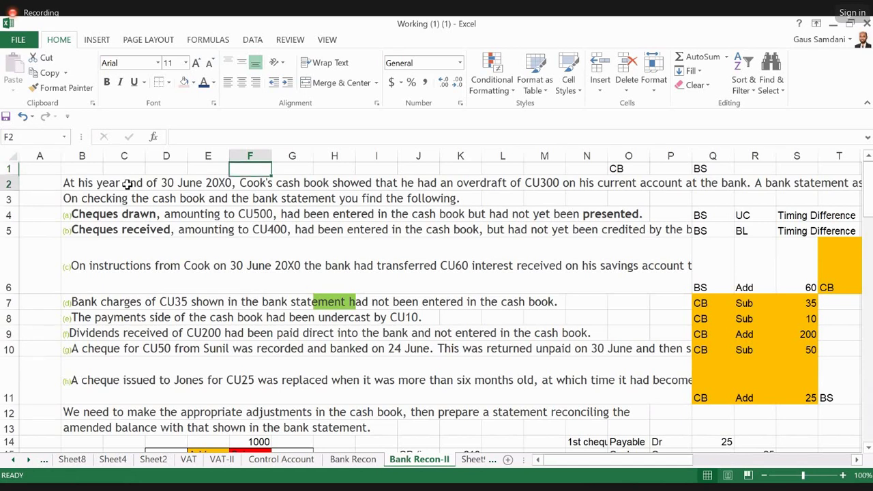
Read the first sentence of the question in row 2, from B2 up to the cash book overdraft amount.
key("Left")
key("Left")
key("Left")
key("Left")
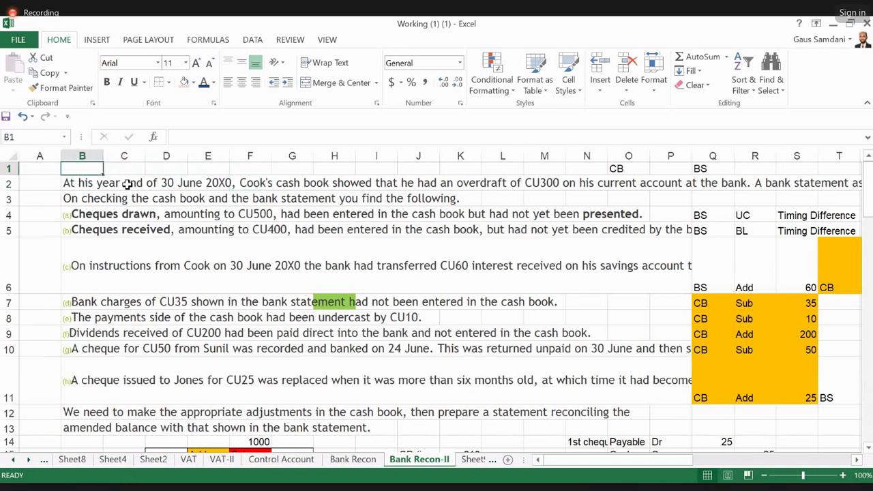
key("Down")
key("Right")
key("Right")
key("Right")
key("Right")
key("Right")
key("Right")
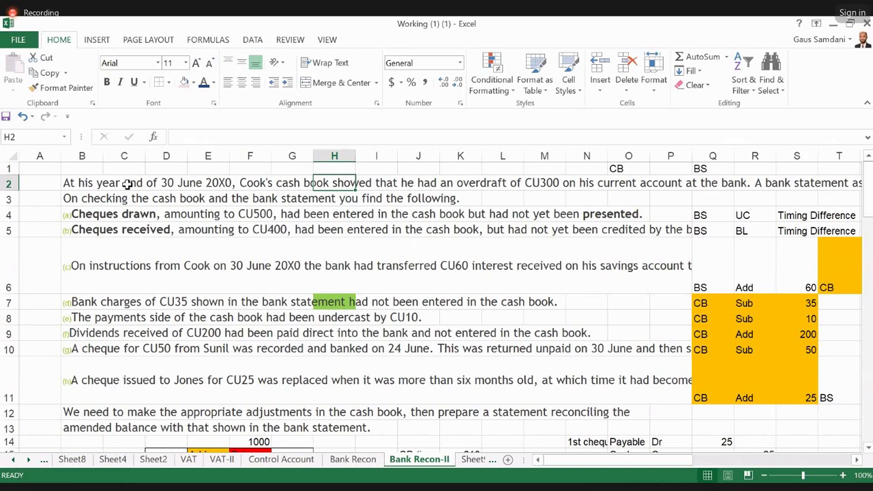
key("Right")
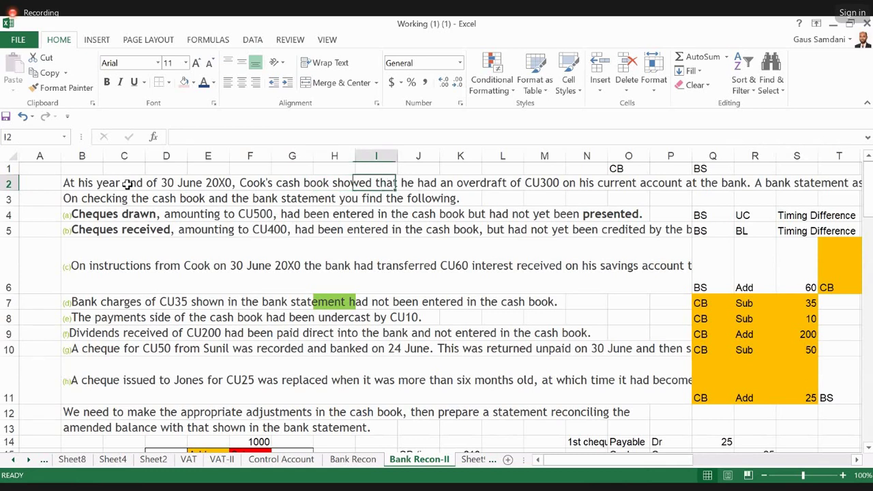
key("Right")
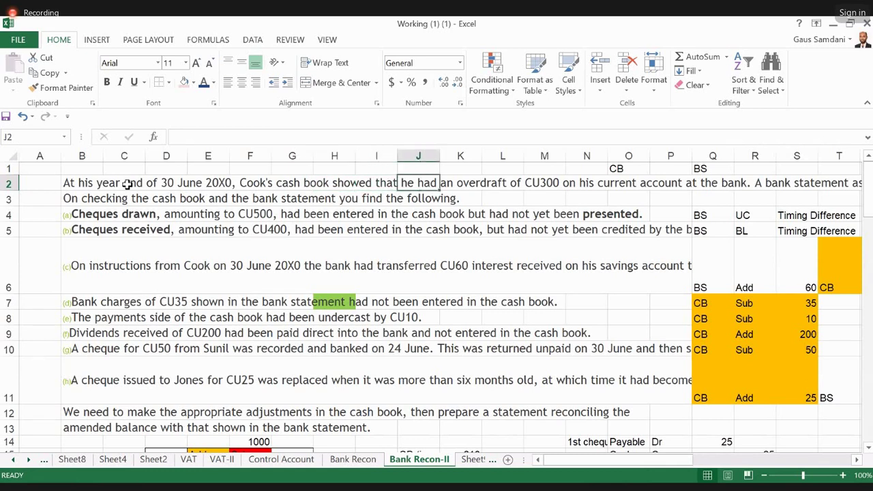
key("Right")
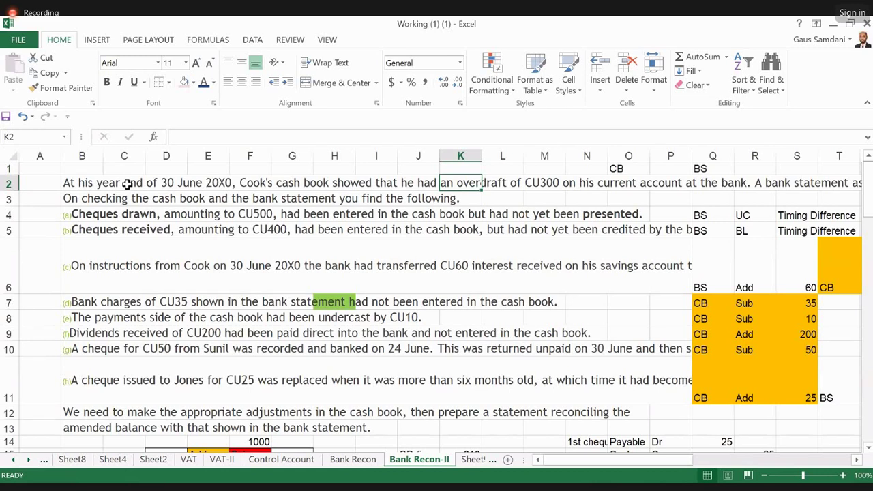
key("Right")
key("Right")
key("Right")
key("Right")
key("Right")
key("Right")
key("Right")
key("Right")
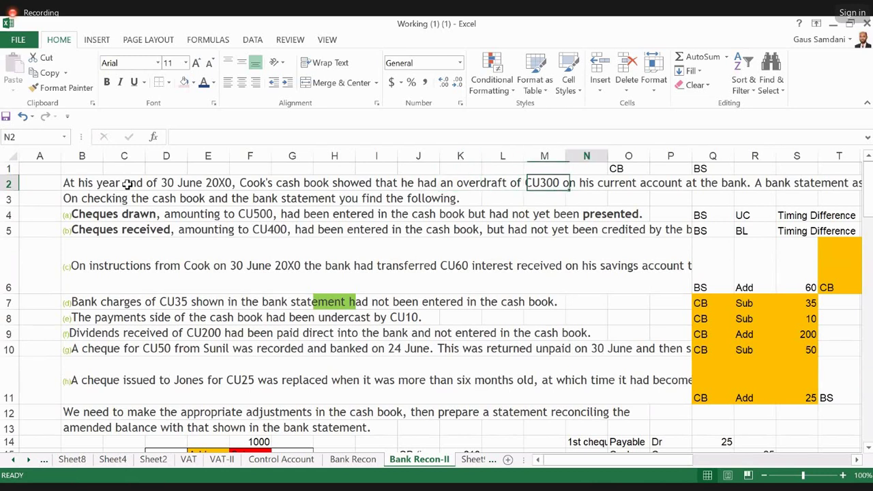
Read the rest of row 2 on the bank statement overdraft, up to the BS and CB balances in column AE.
key("Right")
key("Right")
key("Right")
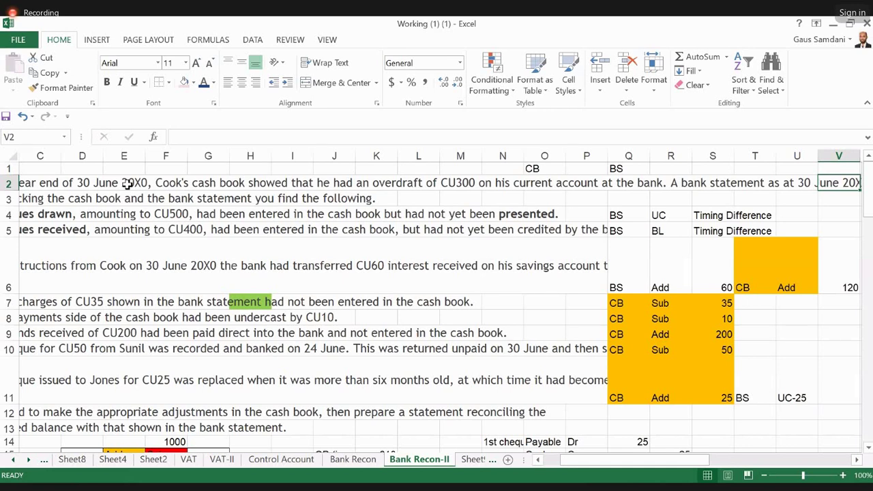
key("Right")
key("Right")
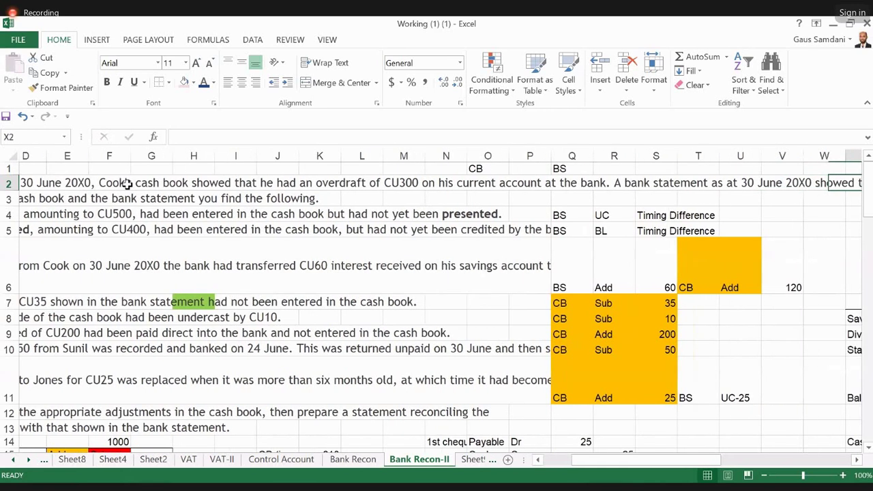
key("Right")
key("Right")
key("Right")
key("Left")
key("Left")
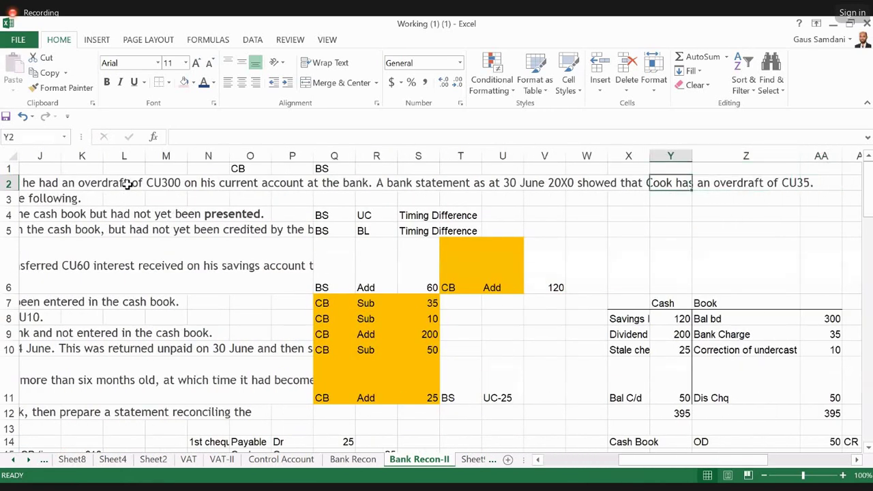
key("Right")
key("Right")
key("Right")
key("Right")
key("Right")
key("Right")
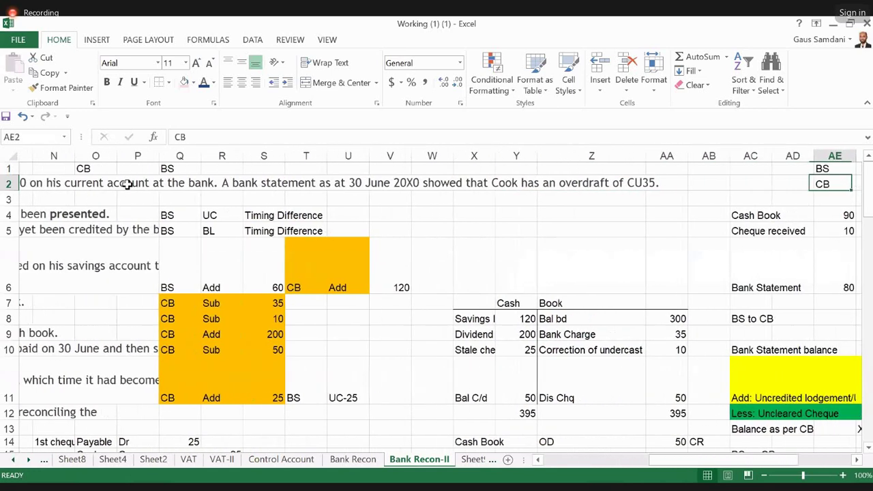
Return to the start of the question and read the introduction in row 3 and item (a) on cheques drawn in B4.
key("ctrl+Left")
scroll(127, 184, "left", 3)
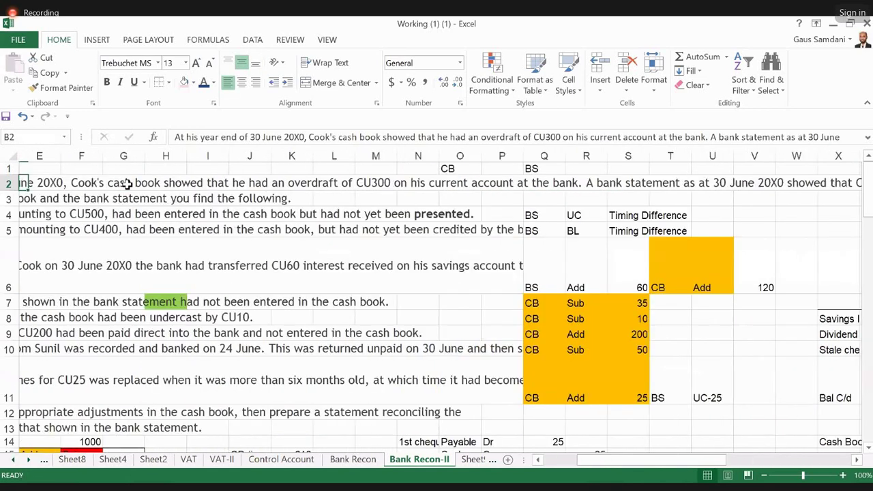
scroll(128, 184, "left", 4)
key("Left")
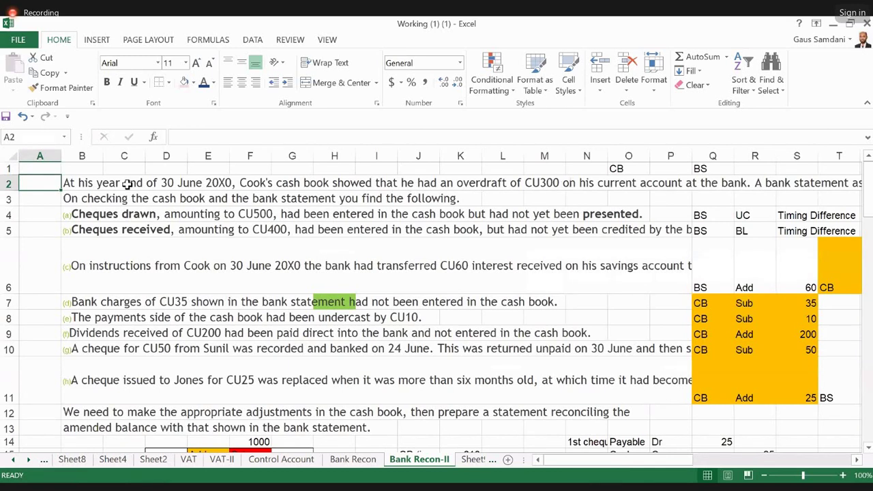
key("Down")
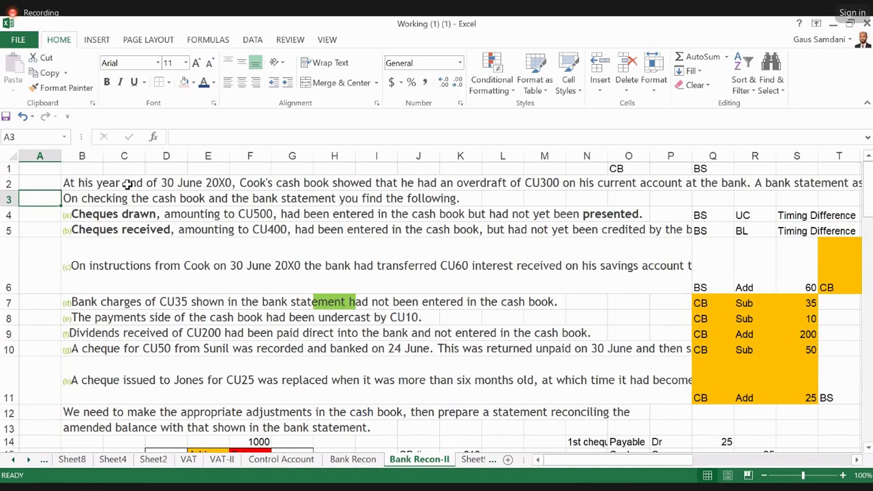
key("Down")
key("Right")
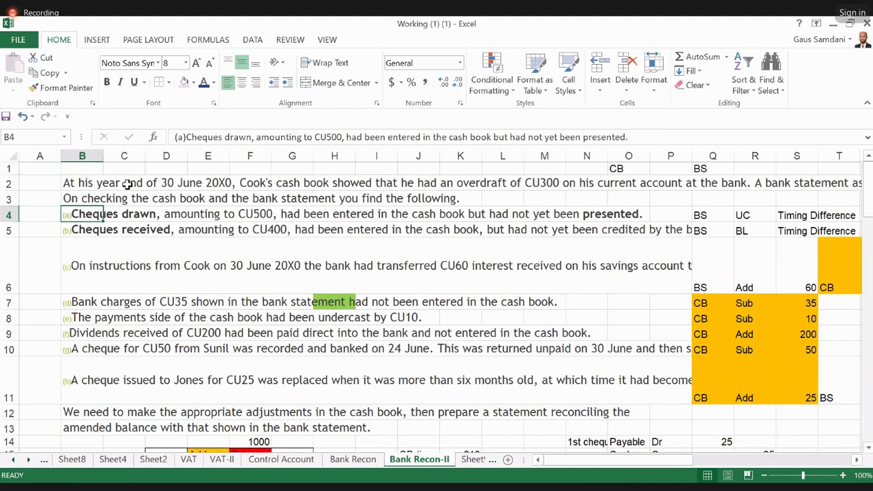
key("Right")
key("Left")
key("Right")
key("Right")
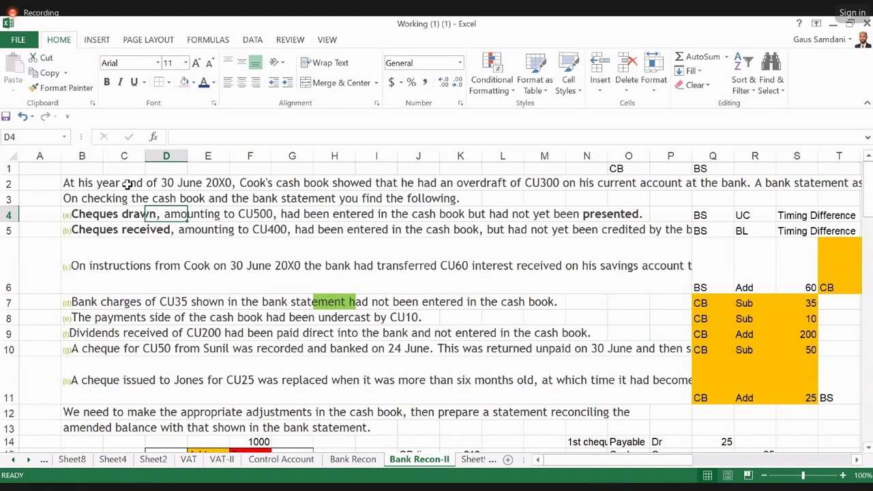
key("Left")
key("Left")
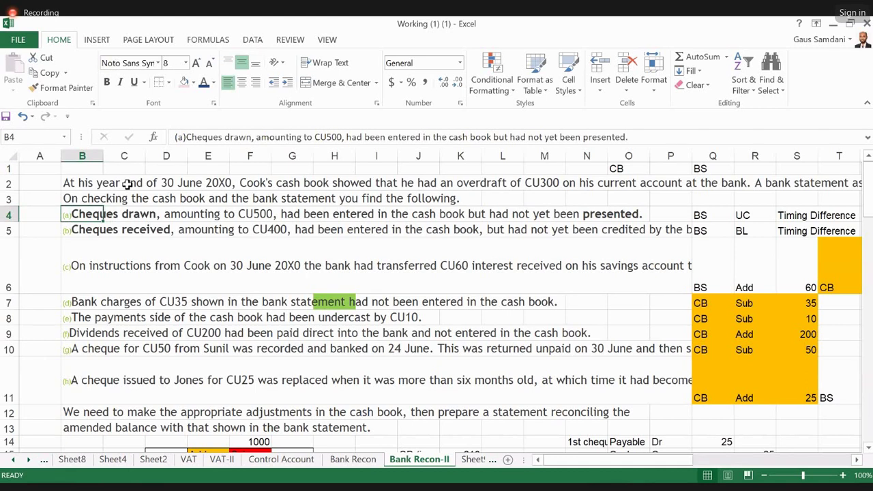
Follow item (a) across row 4 to its BS, UC and Timing Difference classification in columns Q to S.
key("Right")
key("Right")
key("Right")
key("Right")
key("Right")
key("Right")
key("Right")
key("Right")
key("Right")
key("Right")
key("Right")
key("Right")
key("Right")
key("Right")
key("Right")
key("Right")
key("Right")
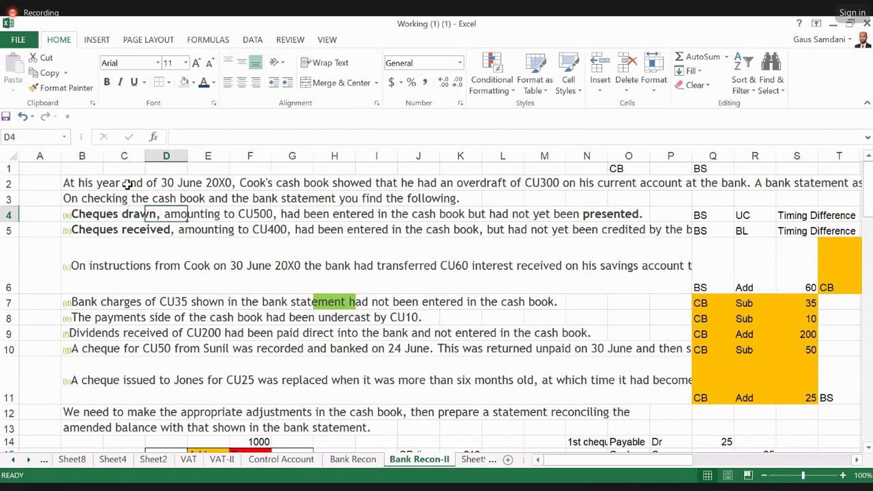
Look across row 4 to column X, then recheck item (a)'s BS, UC and Timing Difference classification in Q4 to S4.
key("Right")
key("Right")
key("Right")
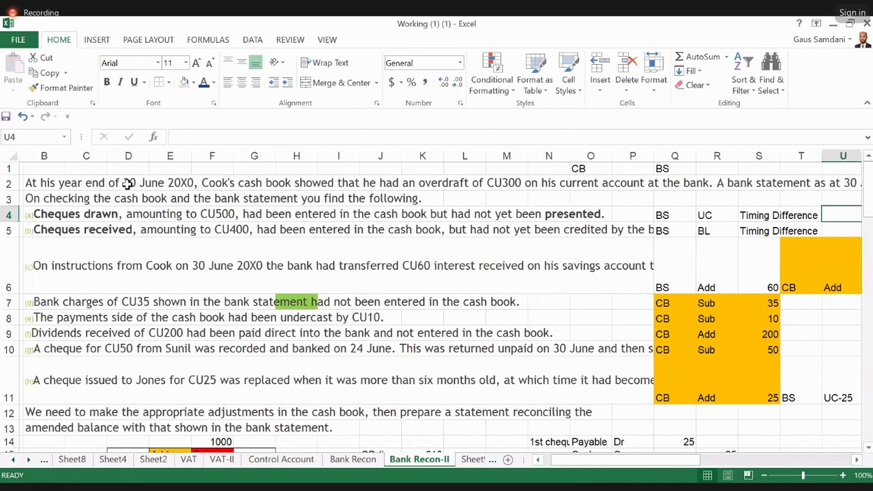
key("Right")
key("Right")
key("Right")
key("Right")
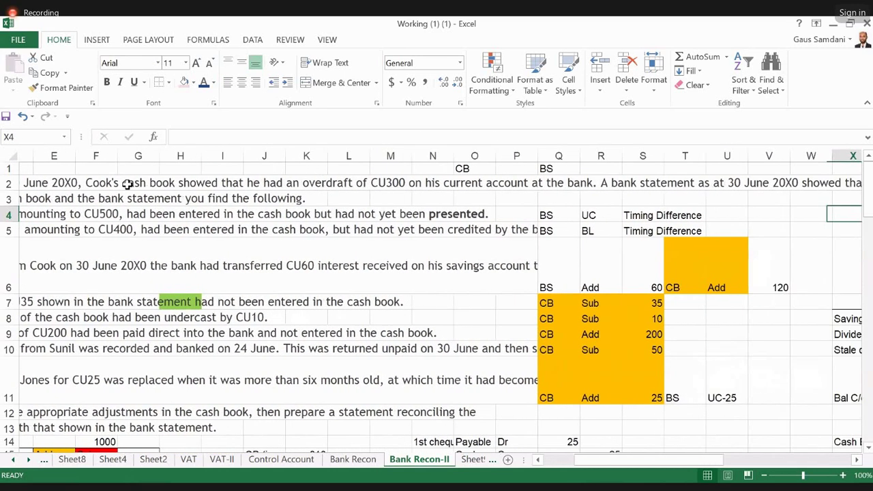
key("Left")
key("Left")
key("Left")
key("Left")
key("Left")
key("Left")
key("Left")
key("Left")
key("Left")
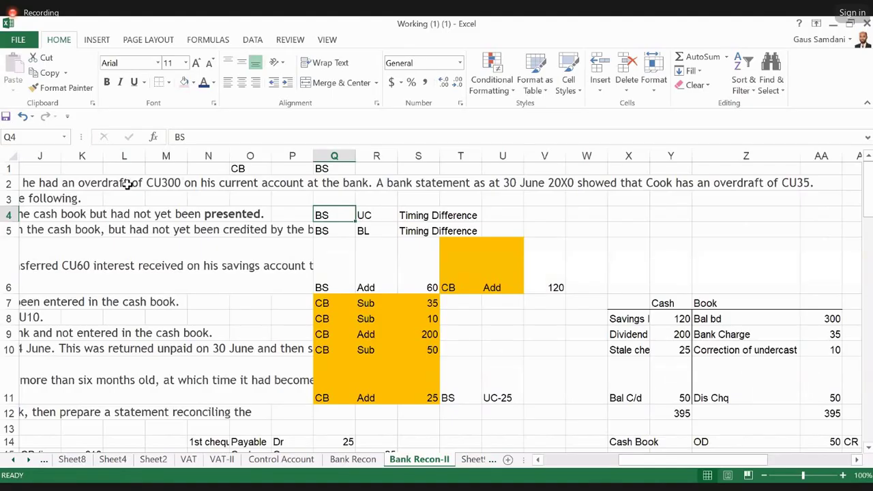
key("Right")
key("Right")
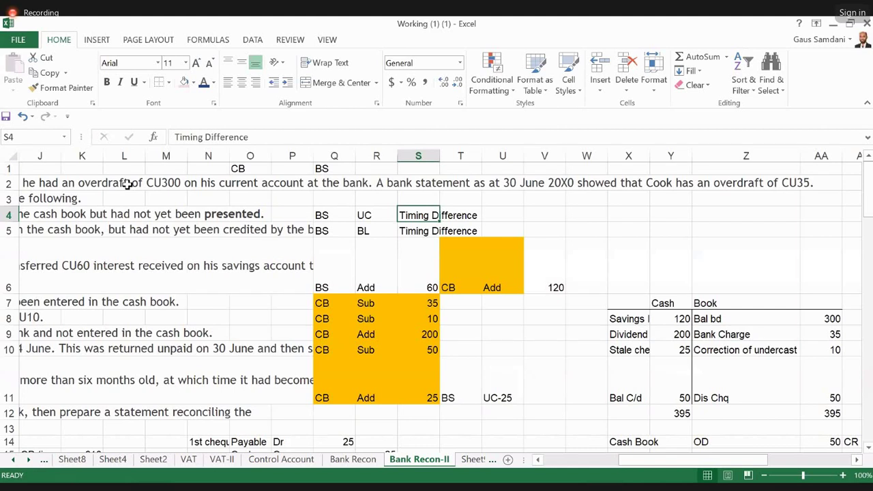
key("Left")
key("Left")
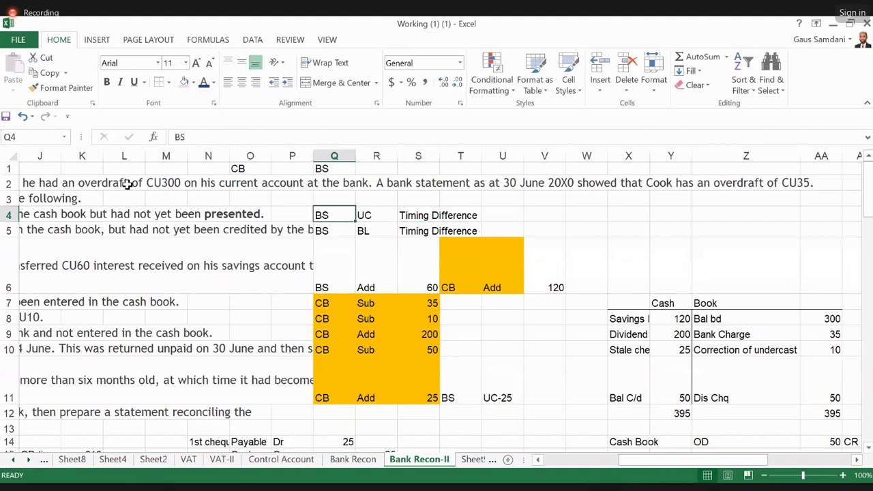
Read item (b) on cheques received in B5 and follow row 5 across its classification to column U.
key("ctrl+Left")
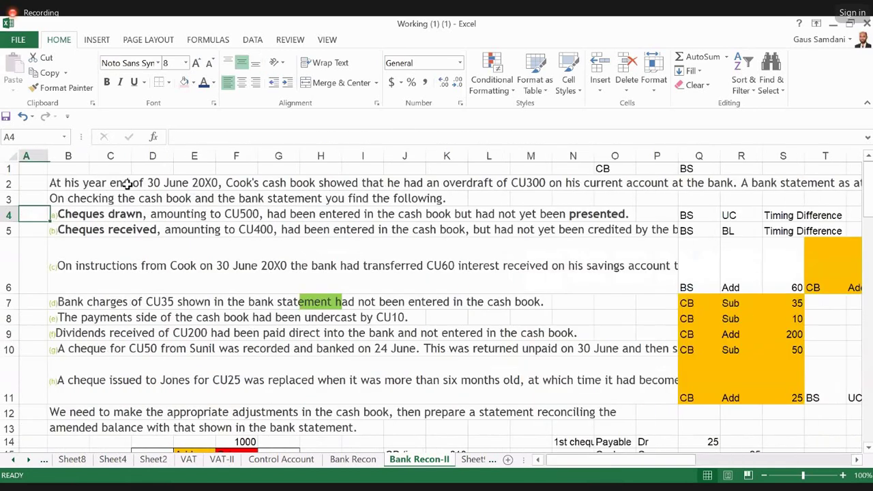
key("Down")
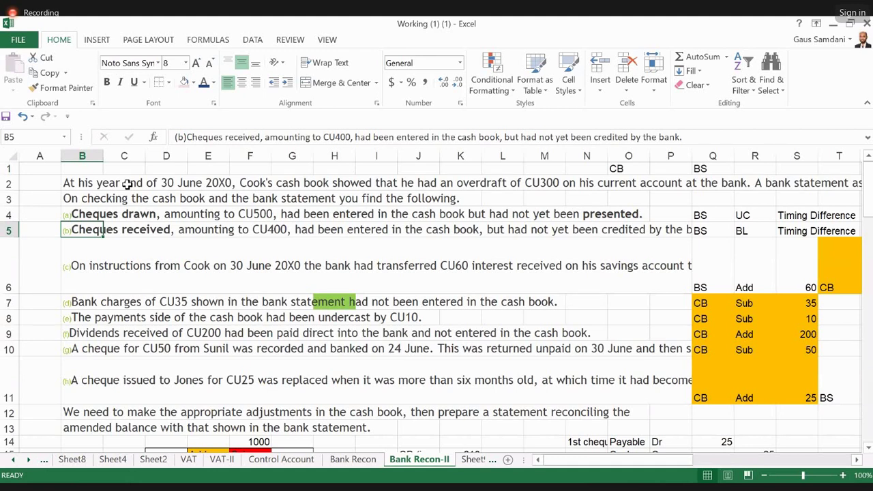
key("Right")
key("Right")
key("Right")
key("Right")
key("Right")
key("Right")
key("Right")
key("Right")
key("Right")
key("Right")
key("Right")
key("Right")
key("Right")
key("Right")
key("Right")
key("Right")
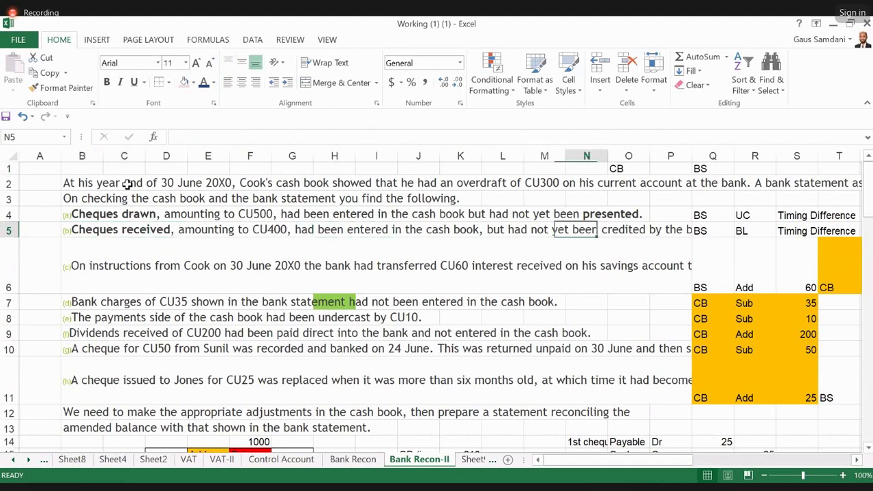
key("Right")
key("Right")
key("Right")
key("Right")
key("Right")
key("Right")
key("Right")
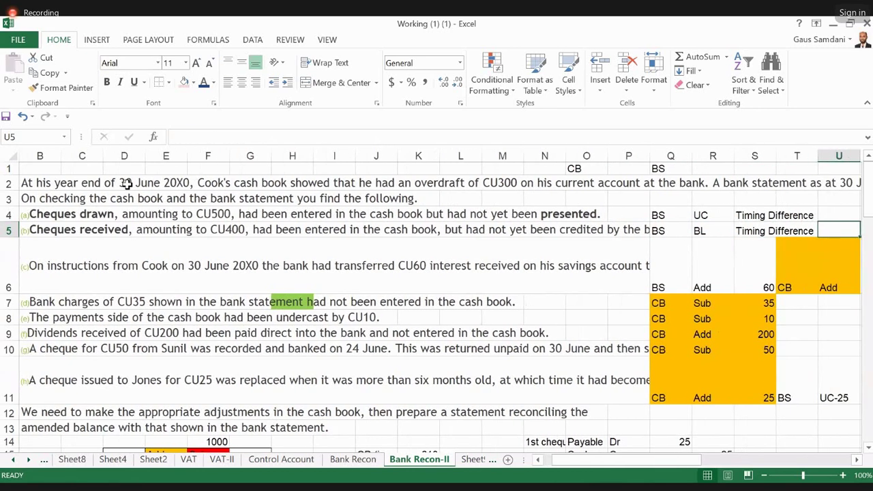
Check item (b)'s BS, BL and Timing Difference classification in columns Q to S of row 5.
key("Left")
key("Left")
key("Left")
key("Left")
key("Left")
key("Left")
key("Left")
key("Left")
key("Left")
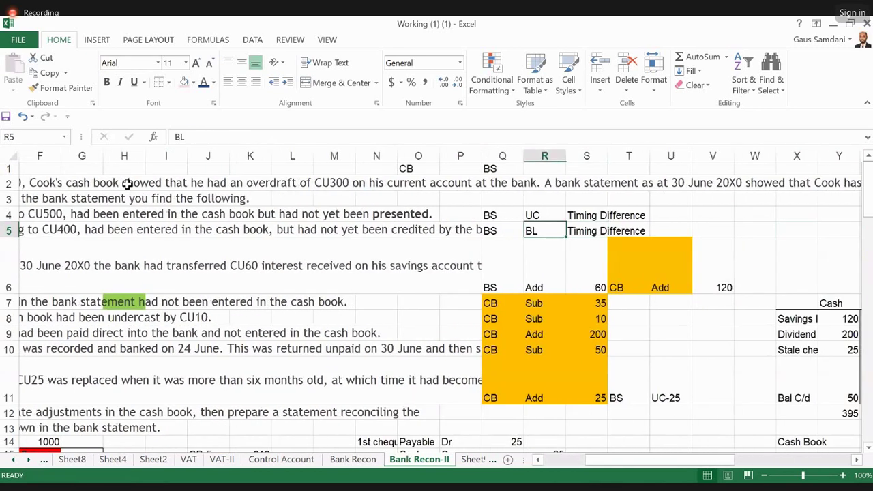
key("Right")
key("Right")
key("Right")
Return to the start of item (b) and read item (c) in B6 on the interest transferred from the savings account.
key("Left")
key("Left")
key("Left")
key("Left")
key("Left")
key("Left")
key("Left")
key("Left")
key("Left")
key("Left")
key("Left")
key("Left")
key("Left")
key("Left")
key("Left")
key("Left")
key("Left")
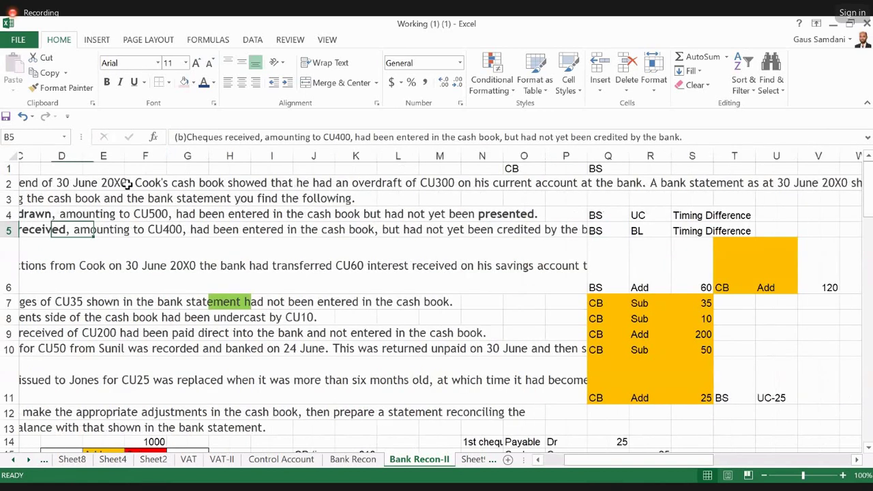
key("Down")
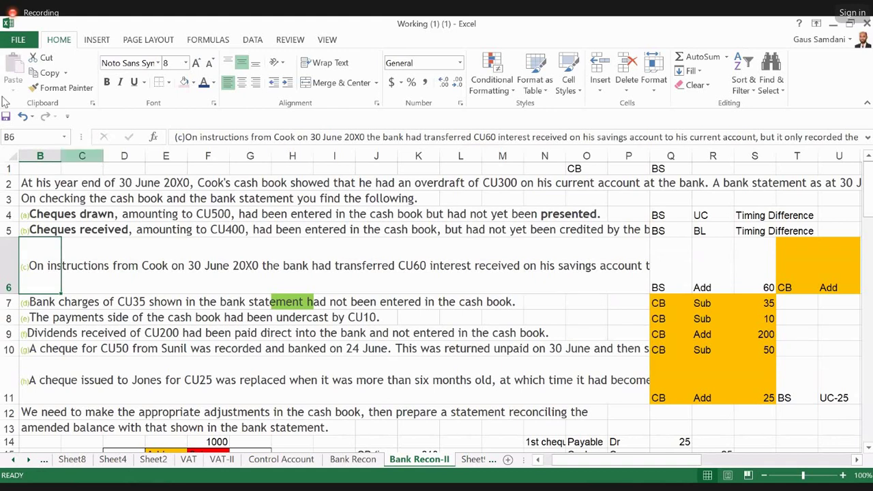
Reread the cash book and bank statement overdrafts in row 2, from G2 to the balances beside column AD.
left_click(266, 180)
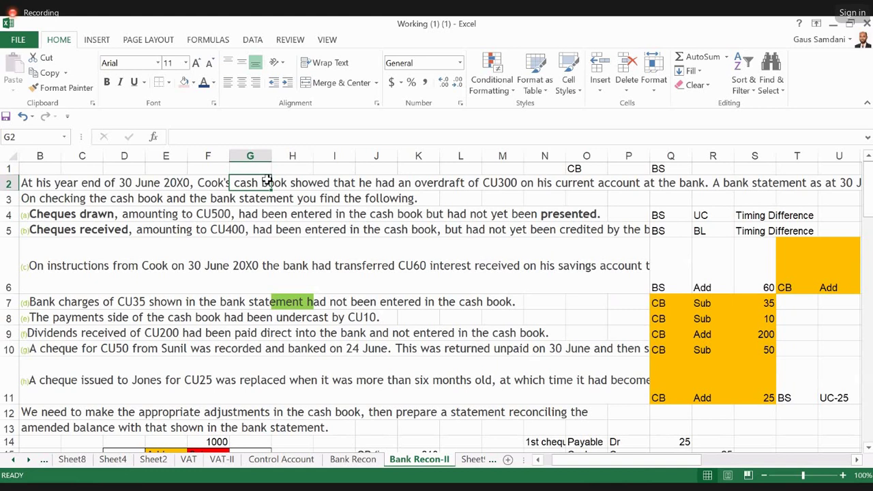
key("Right")
key("Right")
key("Right")
key("Right")
key("Right")
key("Right")
key("Right")
key("Right")
key("Right")
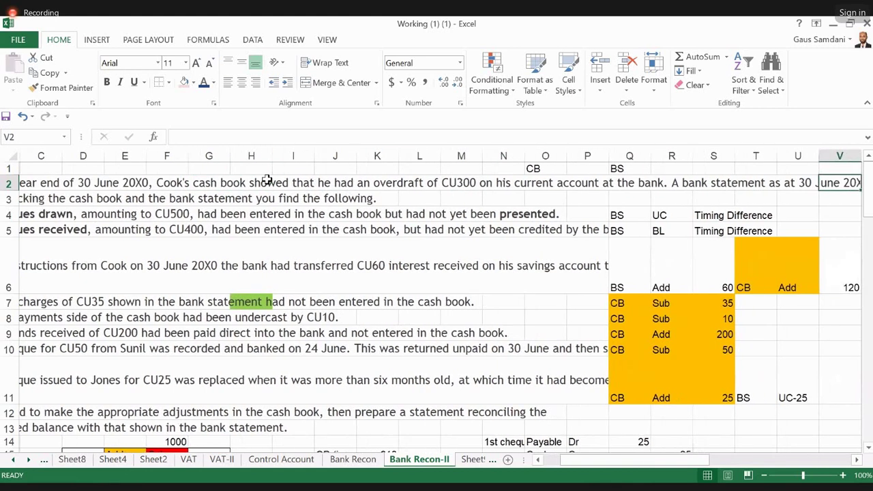
key("Right")
key("Right")
key("Right")
key("Right")
key("Right")
key("Right")
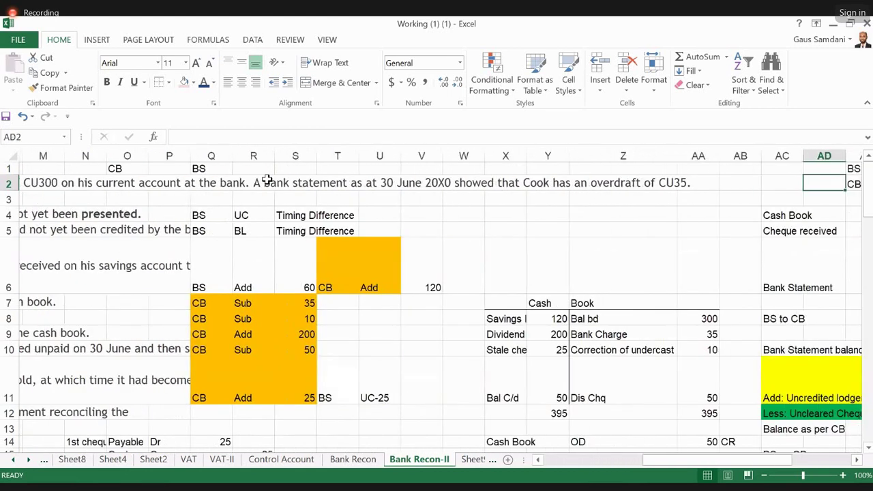
Go back from the balances to row 6 and examine item (c)'s bank statement adjustment in Q6 to S6.
key("Down")
key("Left")
key("Down")
key("Left")
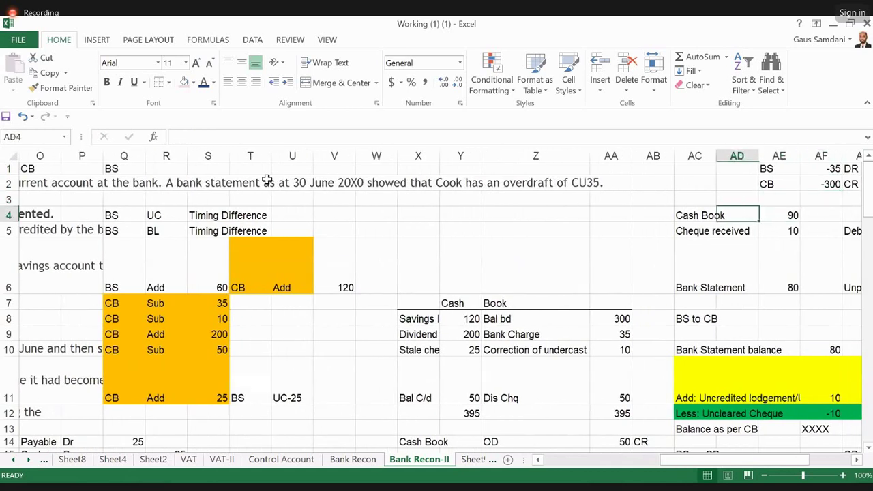
key("Left")
key("Right")
key("Left")
key("Left")
key("Left")
key("Left")
key("Left")
key("Left")
key("Left")
key("Left")
key("Left")
key("Left")
key("Left")
key("Left")
key("Left")
key("Left")
key("Left")
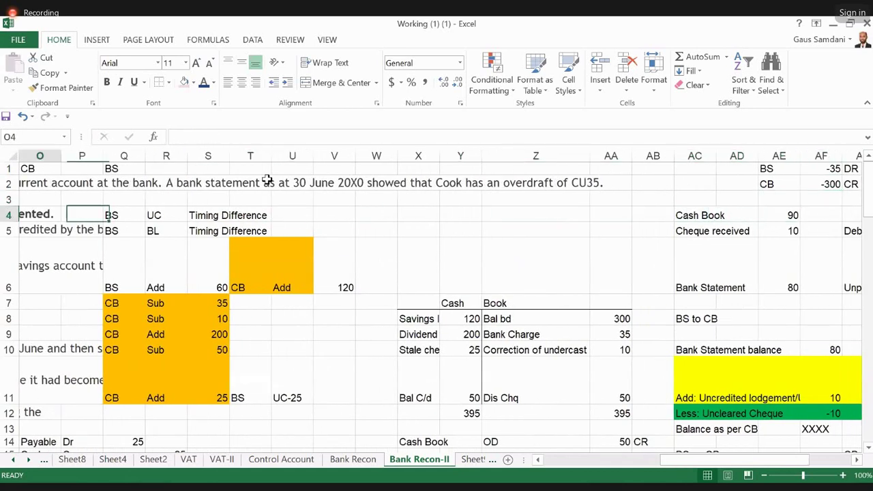
key("Down")
key("Down")
key("Right")
key("Right")
key("Right")
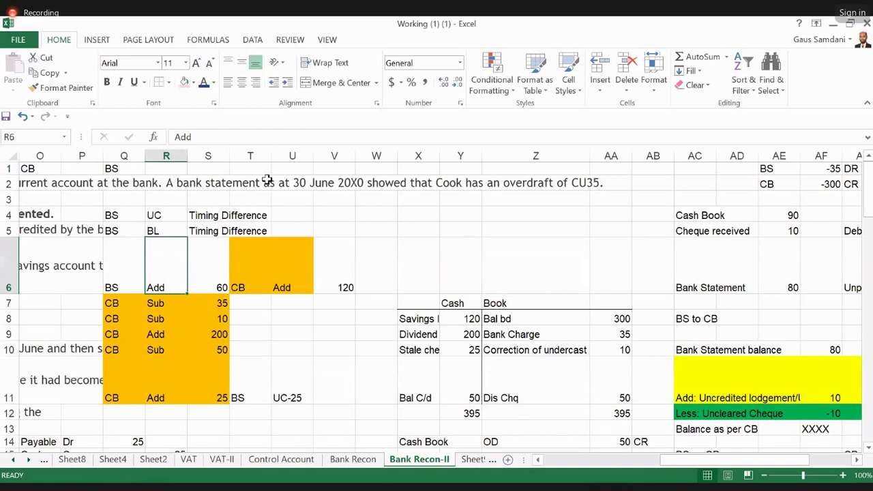
key("Right")
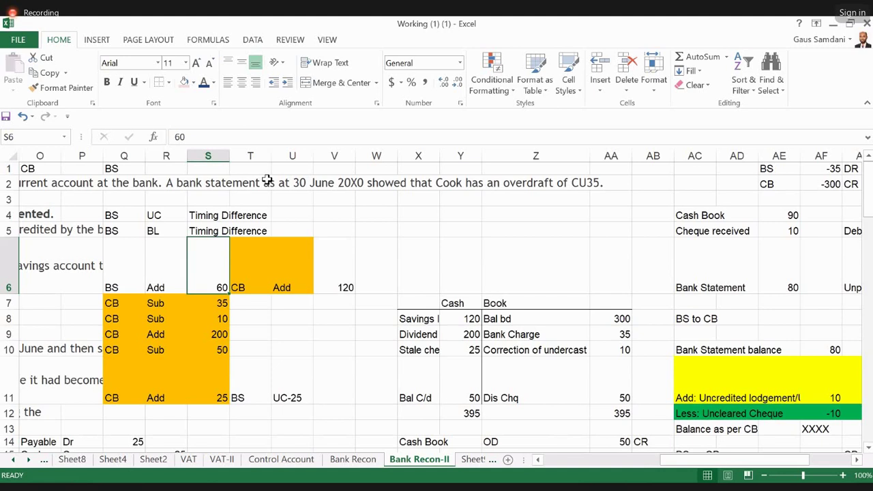
Select item (c)'s cash book adjustment in T6:V6 and compare it with the bank statement adjustment in Q6 to S6.
key("Right")
key("shift+Right")
key("shift+Right")
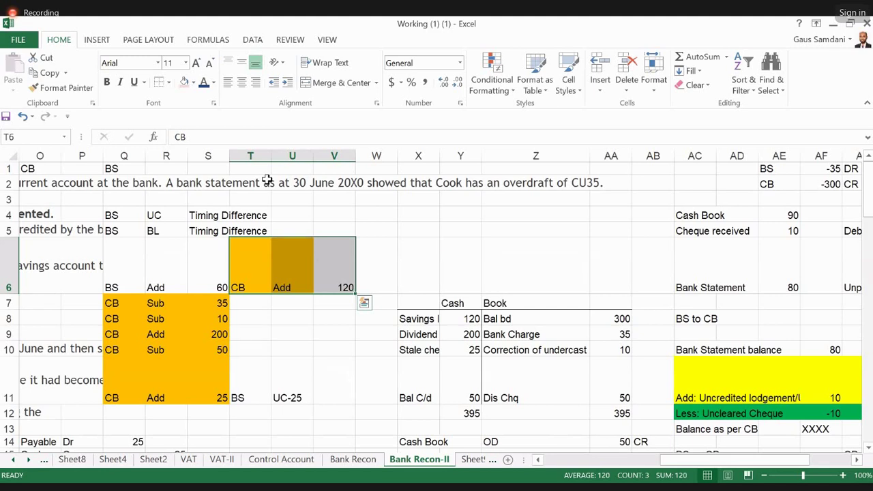
key("Left")
key("Left")
key("Left")
key("Left")
key("Left")
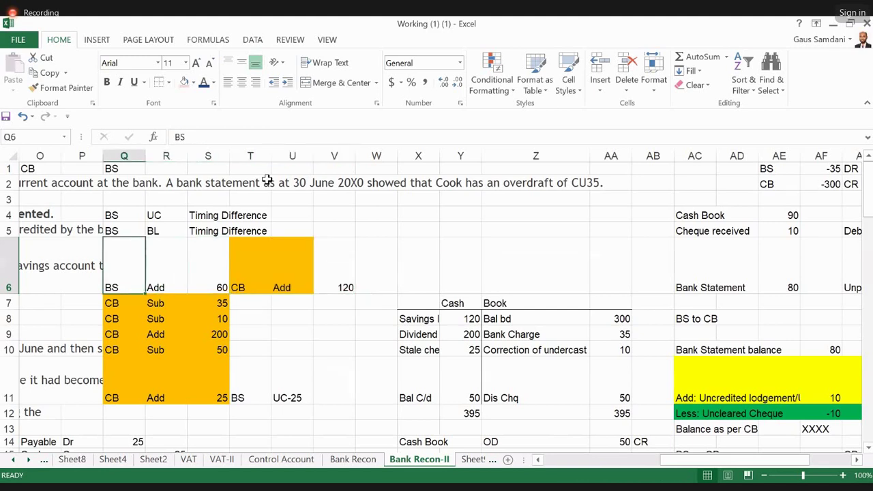
key("Right")
key("Right")
Return to the start of row 6 and read item (c) on the savings interest transfer across to column P.
key("Left")
key("Left")
key("Left")
key("Left")
key("Left")
key("Left")
key("Left")
key("Left")
key("Left")
key("Left")
key("Left")
key("Left")
key("Left")
key("Left")
key("Left")
key("Left")
key("Right")
key("Right")
key("Right")
key("Right")
key("Right")
key("Right")
key("Right")
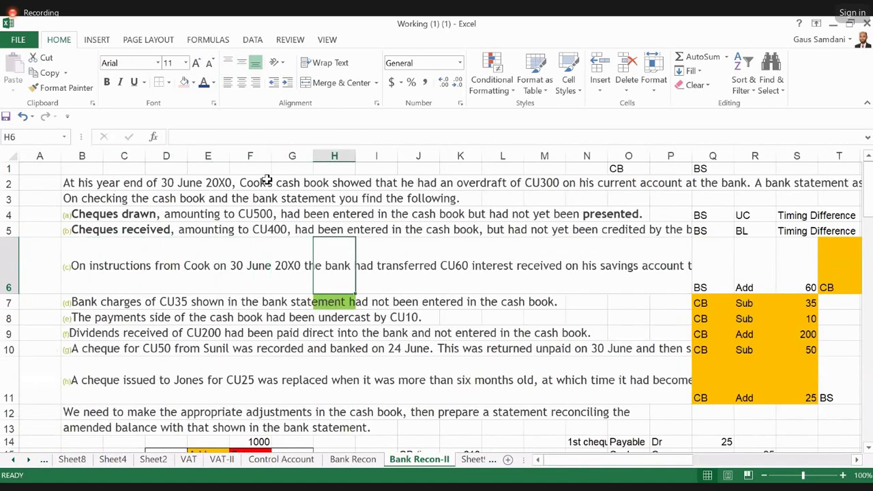
key("Right")
key("Right")
key("Right")
key("Right")
key("Right")
key("Right")
key("Right")
key("Right")
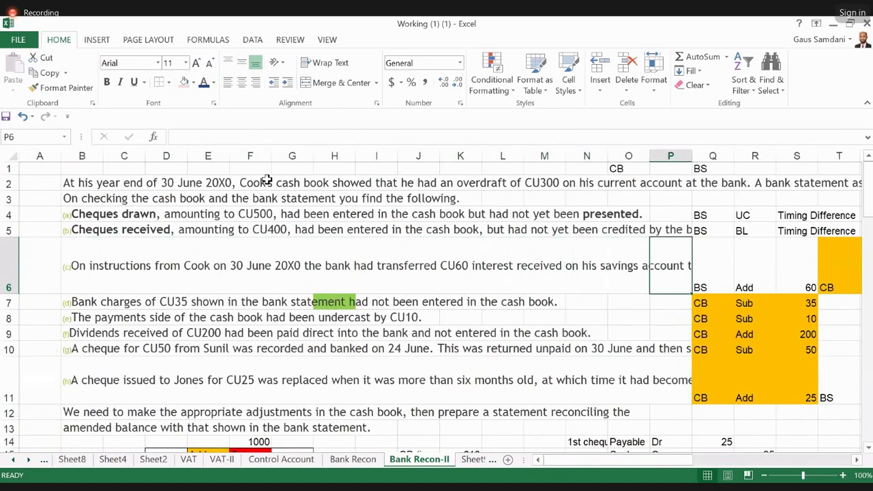
Check item (c)'s adjustments in row 6, across columns Q to U and back to S6.
key("Right")
key("Right")
key("Right")
key("Right")
key("Right")
key("Left")
key("Left")
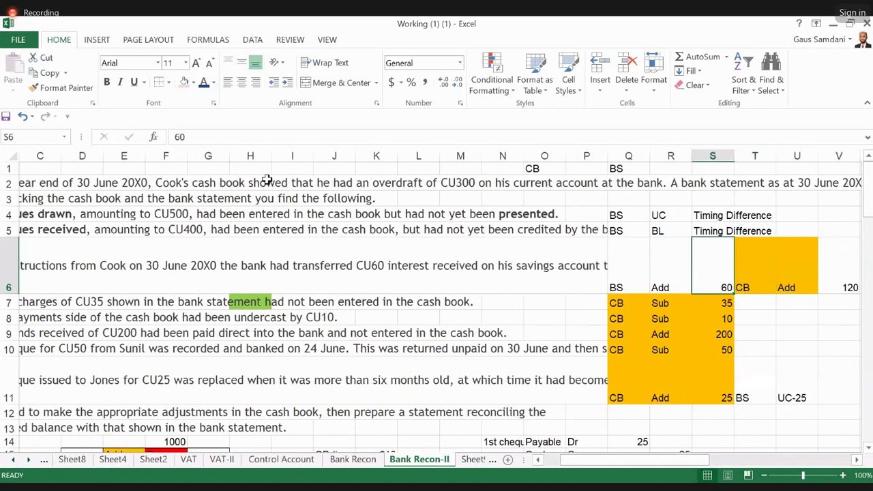
Go to item (d) in B7 and select B7:L7 to read the text on the CU35 bank charges.
key("Left")
key("Left")
key("Left")
key("Left")
key("Left")
key("Left")
key("Left")
key("Left")
key("Left")
key("Left")
key("Left")
key("Left")
key("Left")
key("Left")
key("Left")
key("Left")
key("Left")
key("Left")
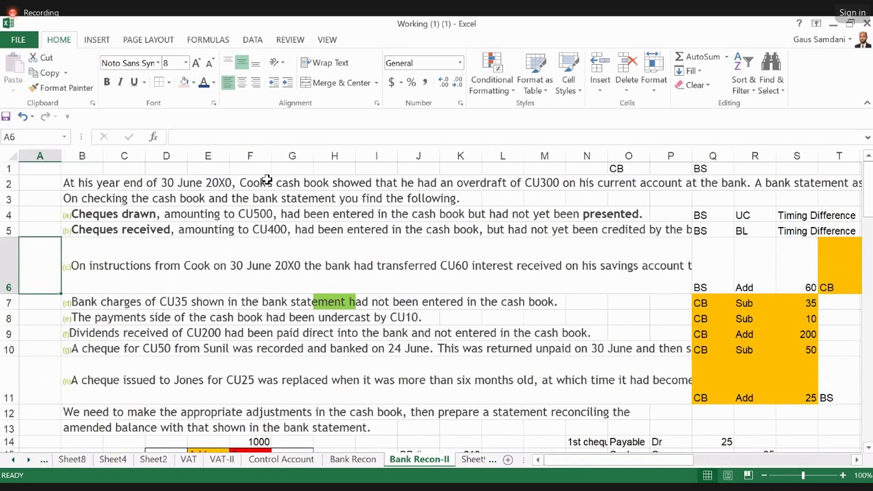
key("Down")
key("Right")
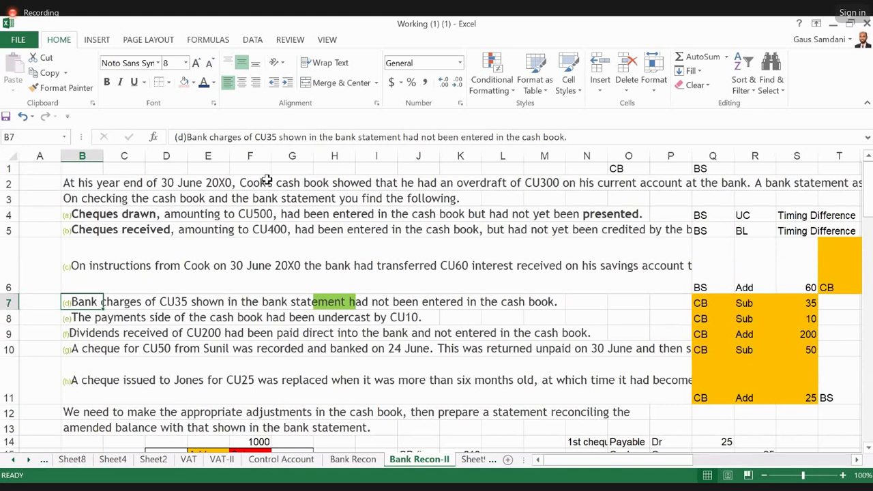
key("shift+Right")
key("shift+Right")
key("shift+Right")
key("shift+Right")
key("shift+Right")
key("shift+Right")
key("shift+Right")
key("shift+Right")
key("shift+Right")
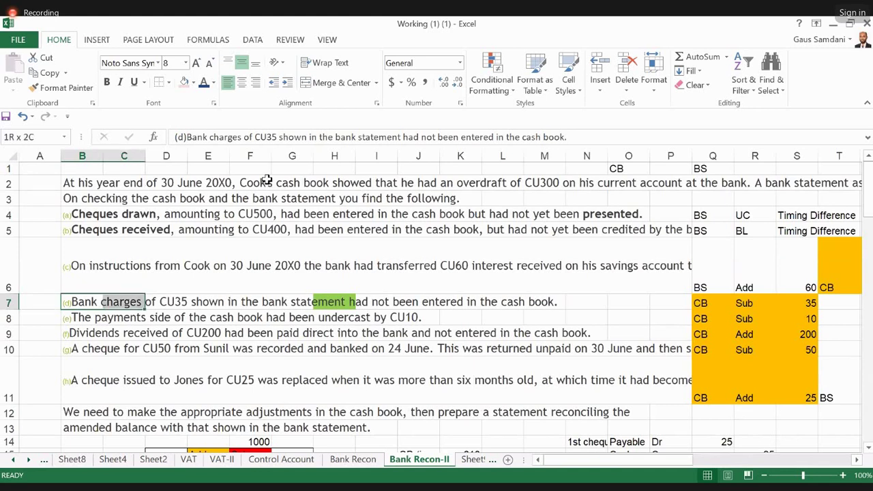
key("shift+Right")
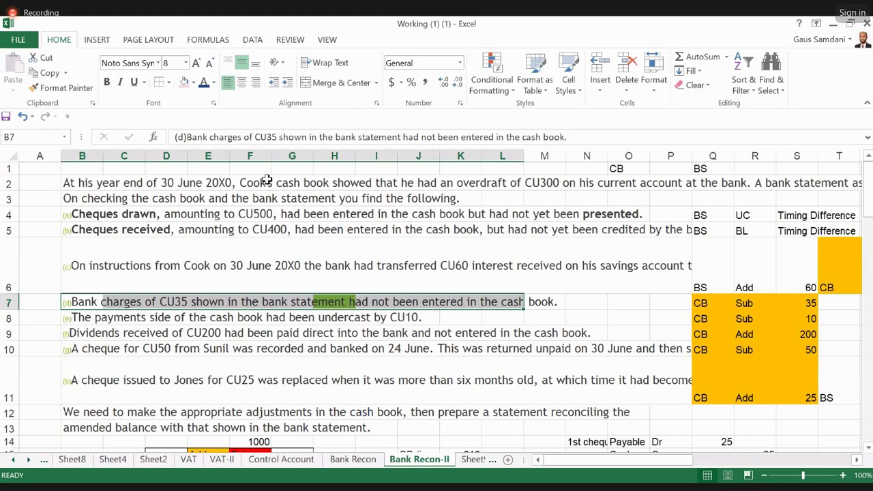
Select item (e)'s text across row 8 from B8 to read about the CU10 undercast of payments.
key("Down")
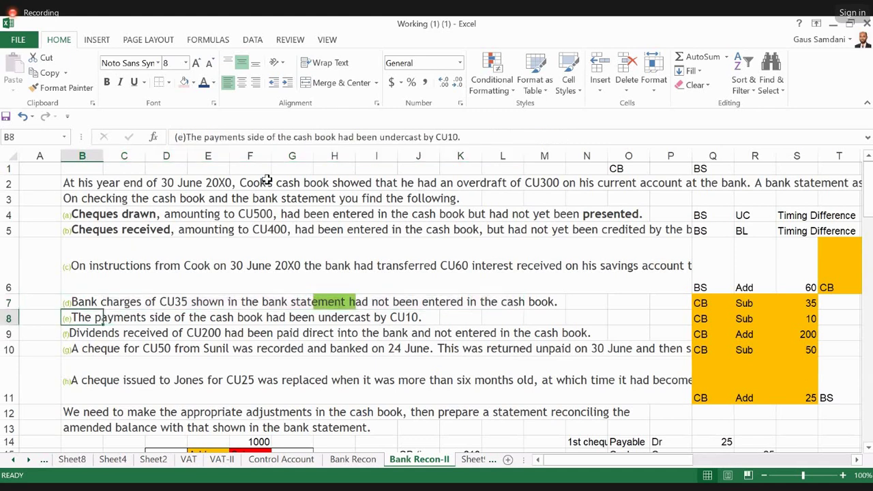
key("shift+Right")
key("shift+Right")
key("shift+Right")
key("shift+Right")
key("shift+Right")
key("shift+Right")
key("shift+Right")
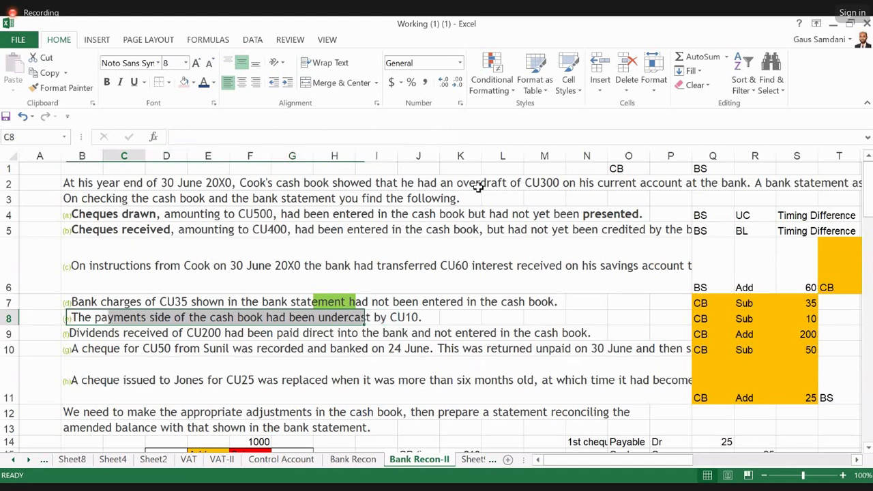
Follow row 8 from item (e) across the adjustment columns to the savings interest line in column X.
key("Right")
key("Right")
key("Right")
key("Right")
key("Right")
key("Right")
key("Right")
key("Right")
key("Right")
key("Right")
key("Right")
key("Right")
key("Right")
key("Right")
key("Right")
key("Right")
key("Right")
key("Right")
key("Right")
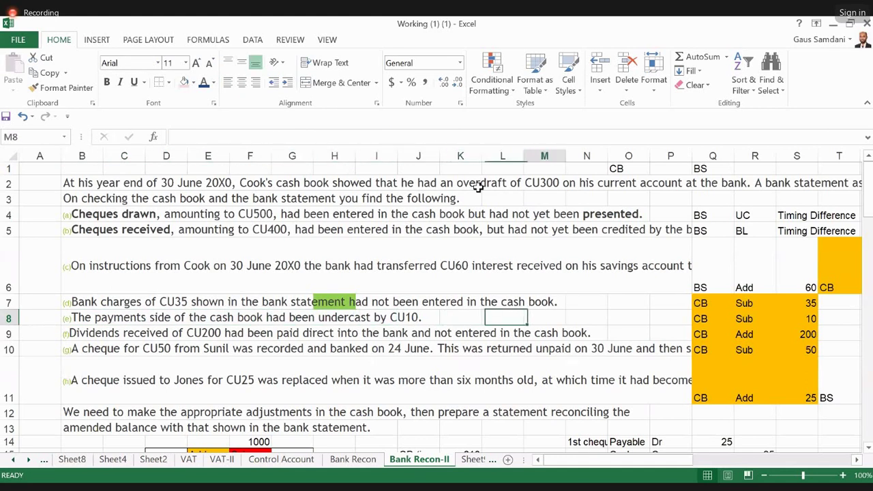
key("Right")
key("Right")
key("Right")
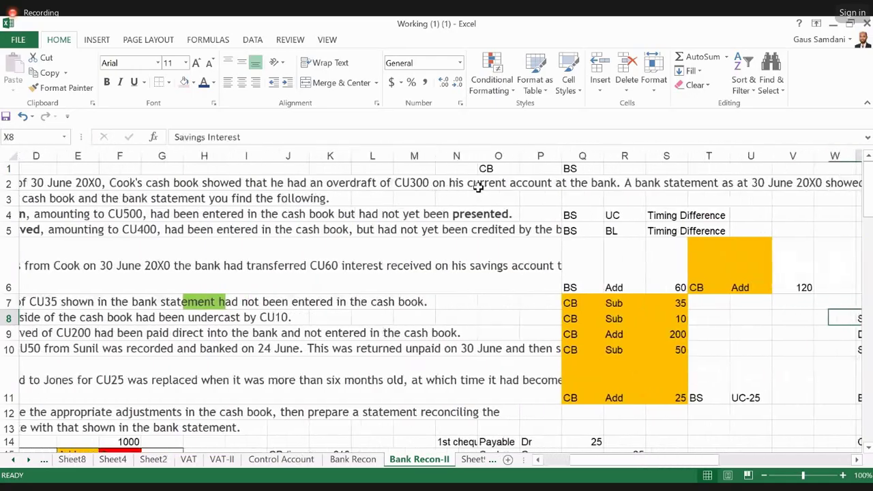
Go back along row 8 and examine item (e)'s cash book adjustment in Q8 to S8.
key("Left")
key("Left")
key("Left")
key("Left")
key("Left")
key("Left")
key("Left")
key("Left")
key("Right")
key("Right")
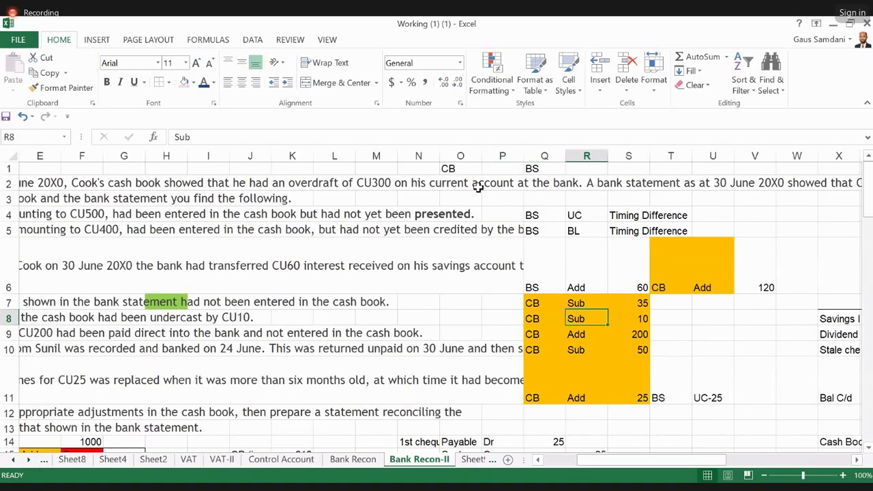
key("Left")
key("Left")
key("Left")
key("Right")
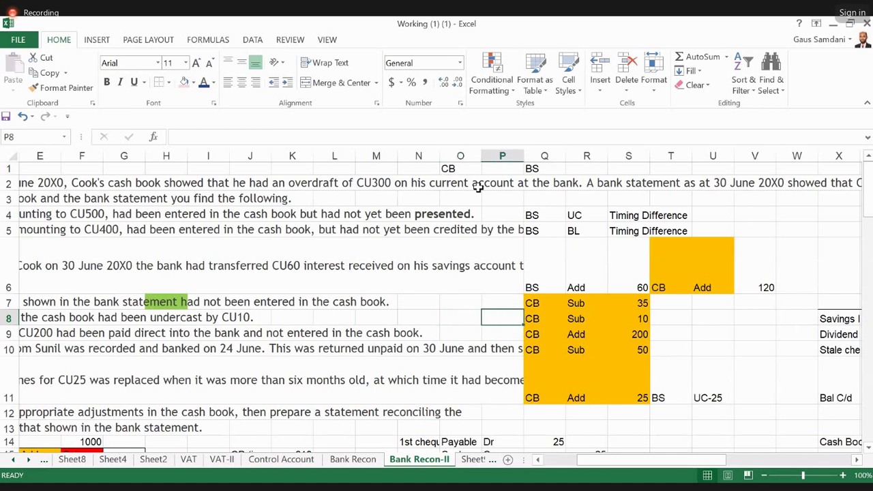
key("Right")
Go to the start of row 9 and read item (f) on the CU200 dividends across to H9.
key("Home")
key("Down")
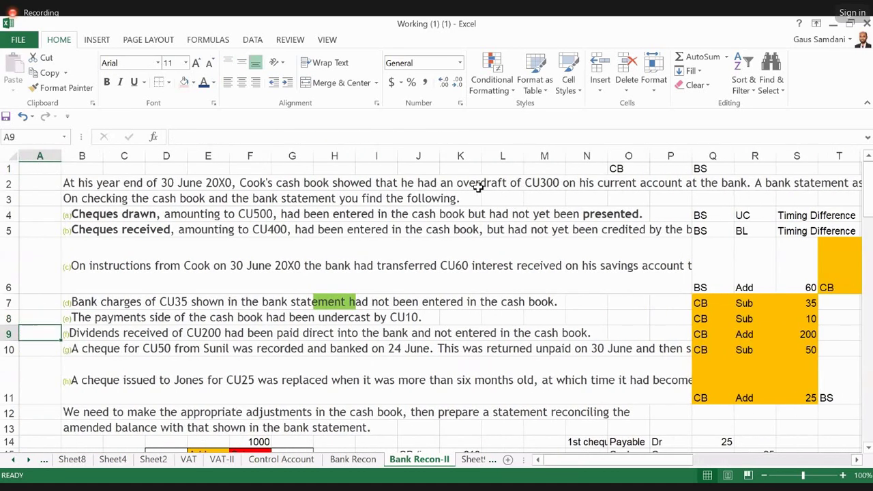
key("Right")
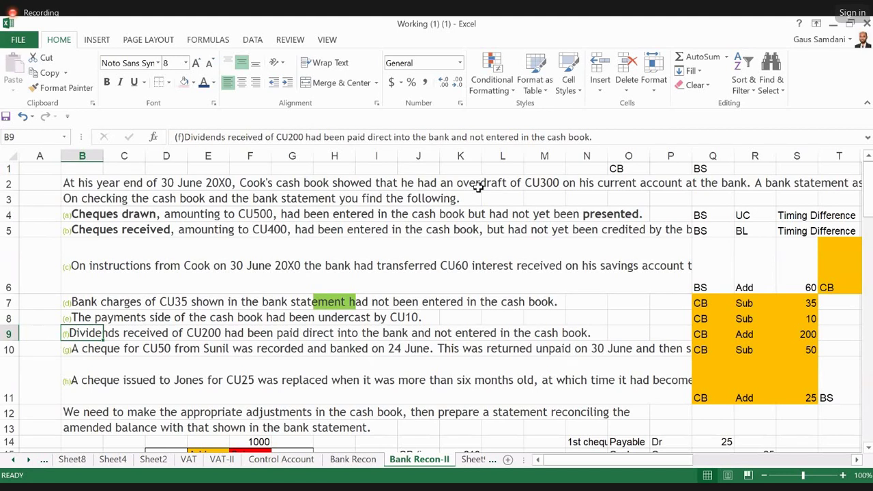
key("Right")
key("Right")
key("Right")
key("Right")
key("Right")
key("Right")
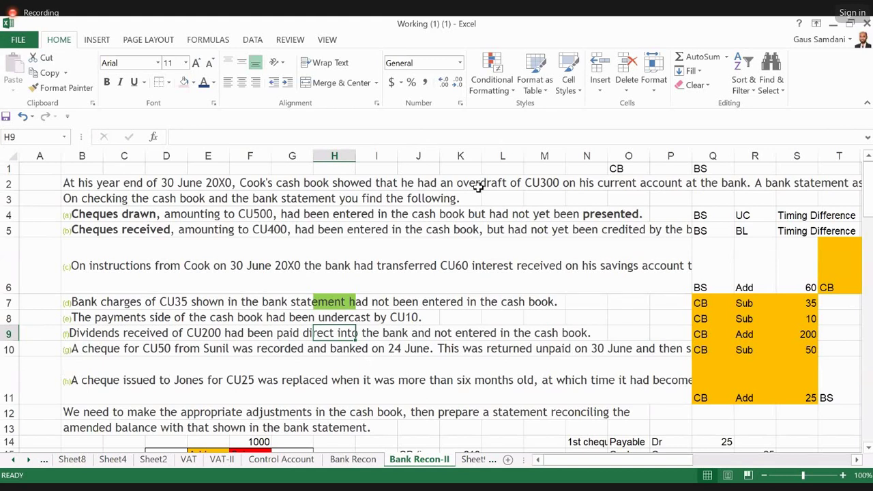
Go to item (g) in B10 and read across to N10 about the CU50 cheque returned unpaid.
key("Down")
key("Left")
key("Left")
key("Left")
key("Left")
key("Left")
key("Left")
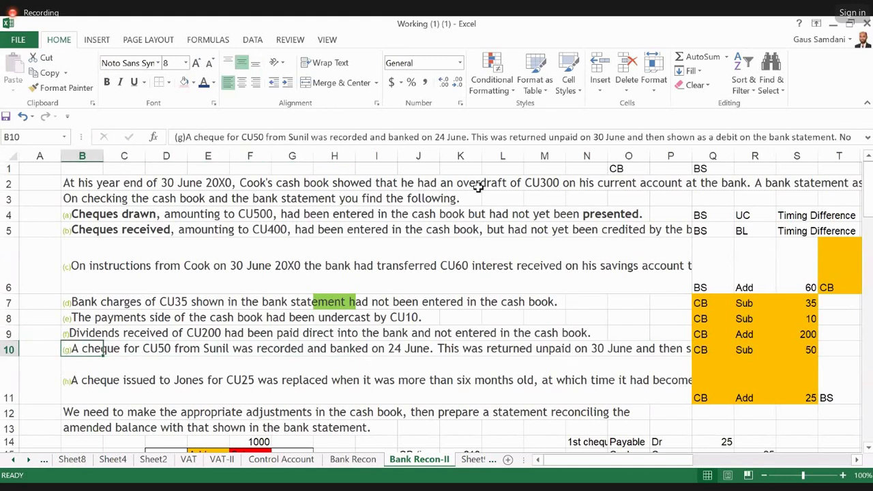
key("Right")
key("Right")
key("Right")
key("Right")
key("Right")
key("Right")
key("Right")
key("Right")
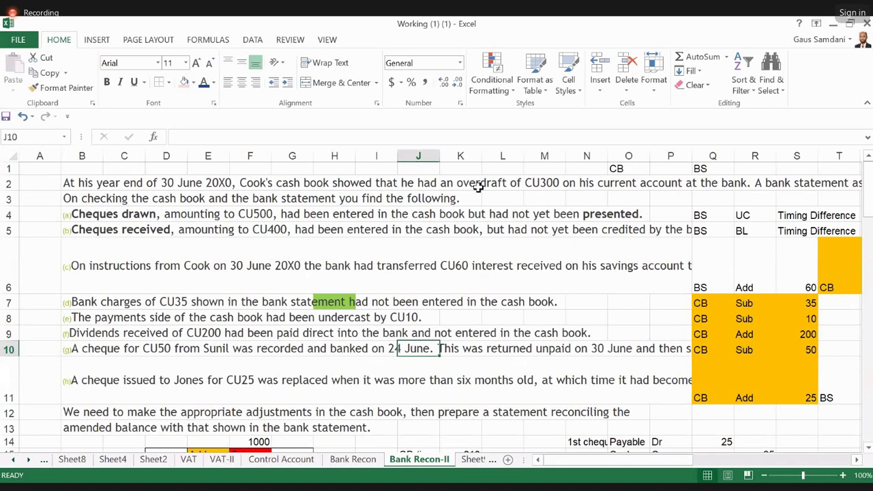
key("Right")
key("Right")
key("Right")
key("Right")
key("Right")
key("Right")
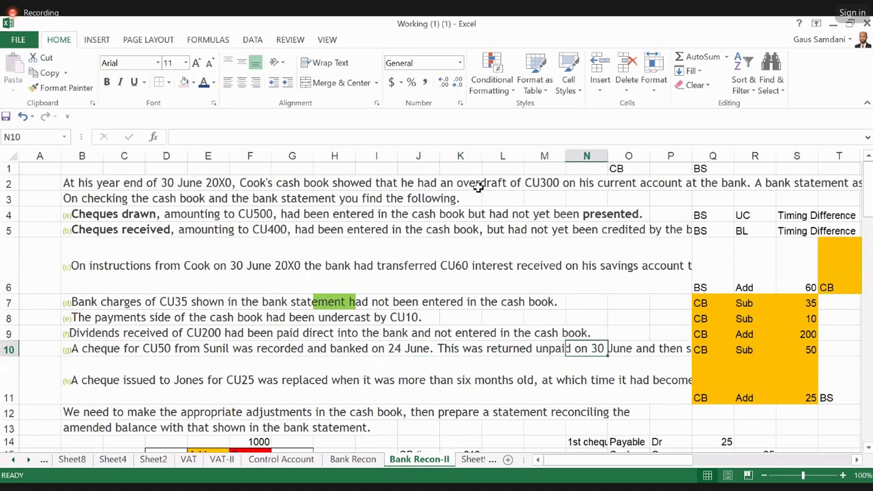
Check item (g)'s cash book adjustment in Q10 to S10, then return to the returned-cheque wording in M10.
key("Right")
key("Right")
key("Right")
key("Right")
key("Right")
key("Right")
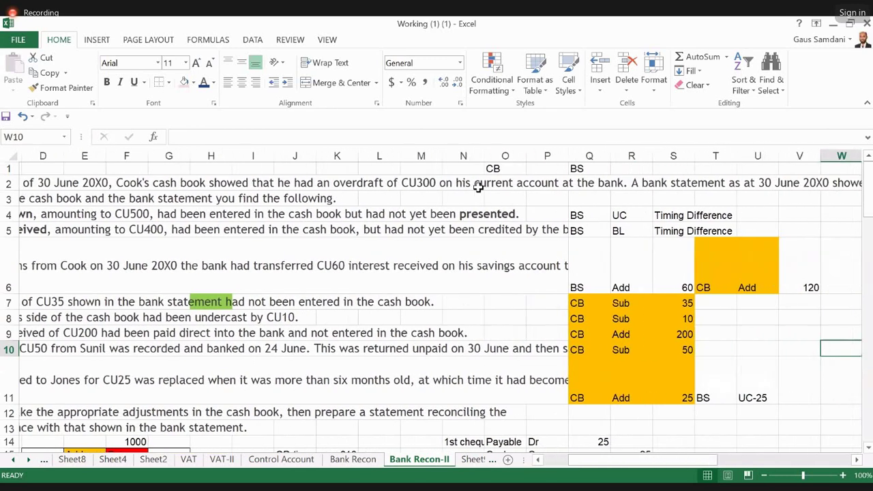
key("Left")
key("Left")
key("Left")
key("Left")
key("Left")
key("Left")
key("Left")
key("Left")
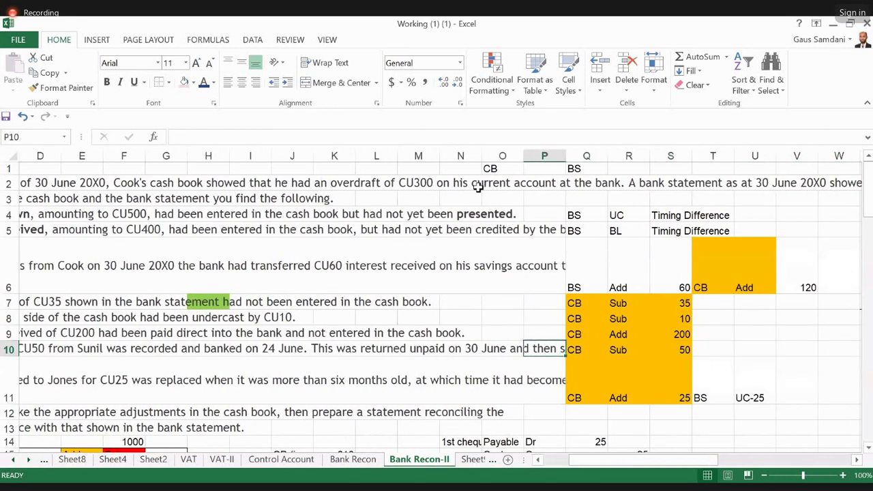
key("Left")
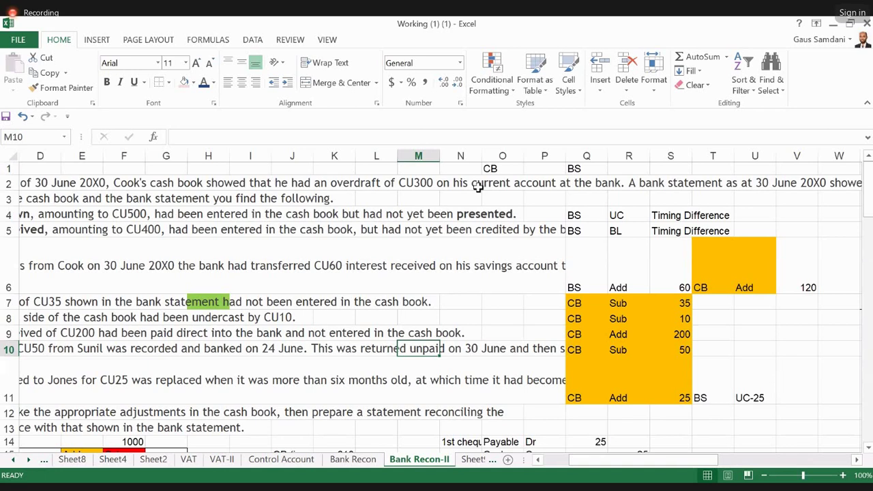
Go to B11 and read item (h) on the out-of-date CU25 cheque that was replaced.
key("Home")
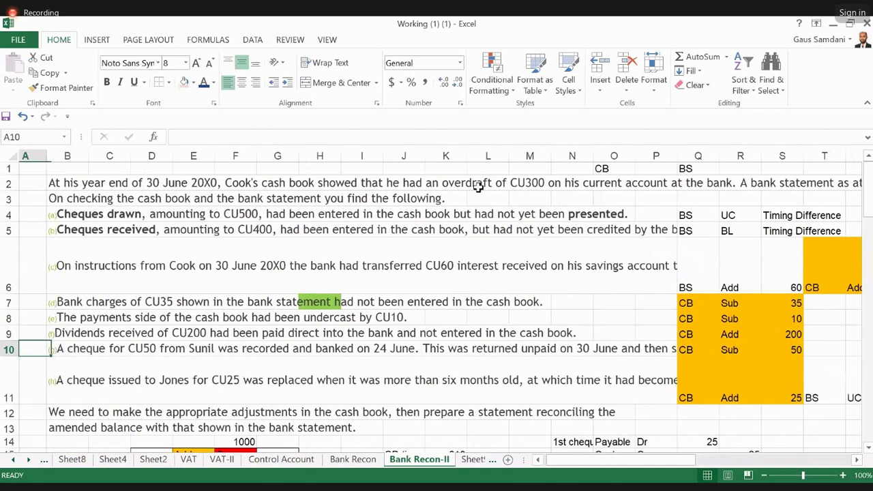
key("Down")
key("Right")
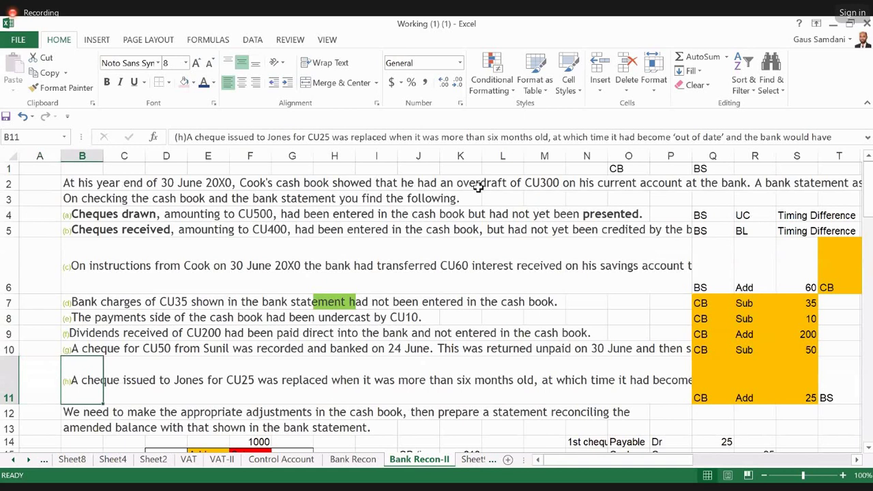
key("Right")
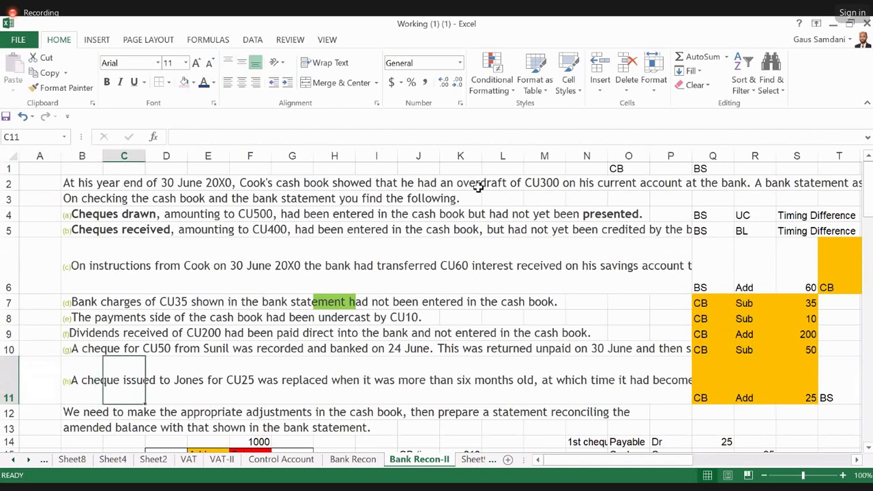
key("Left")
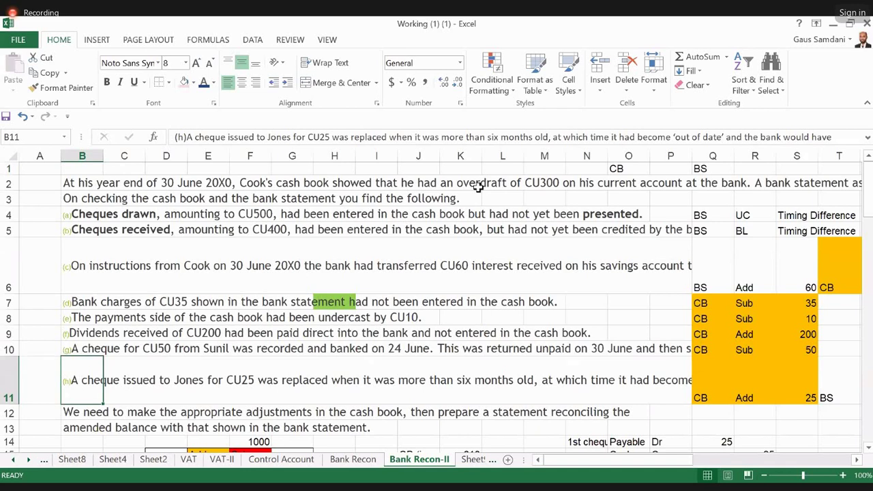
Return to item (a) in B4 and read the cheques drawn text across to the CU500 amount in F4.
key("Up")
key("ctrl+Up")
key("Down")
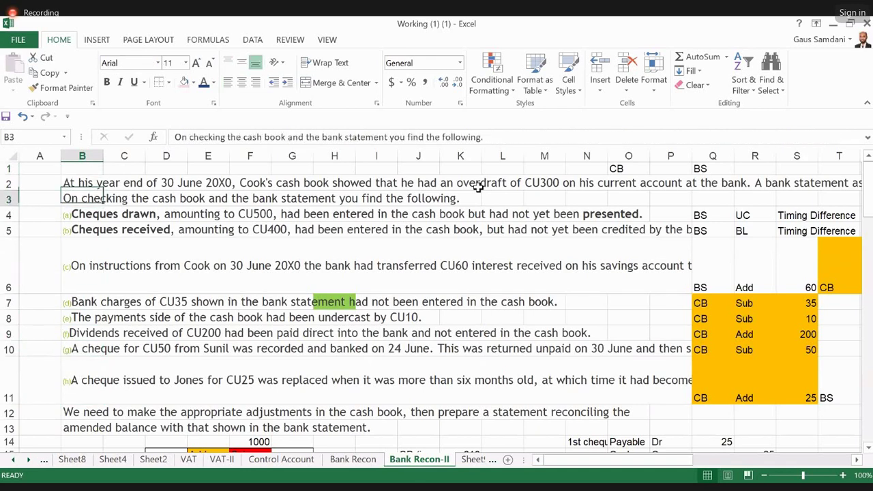
key("Down")
key("Down")
key("Up")
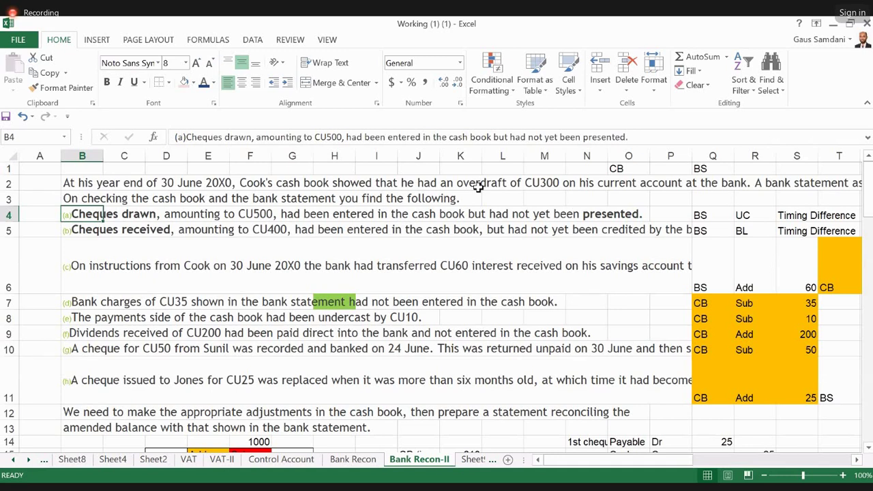
key("Right")
key("Right")
key("Right")
key("Right")
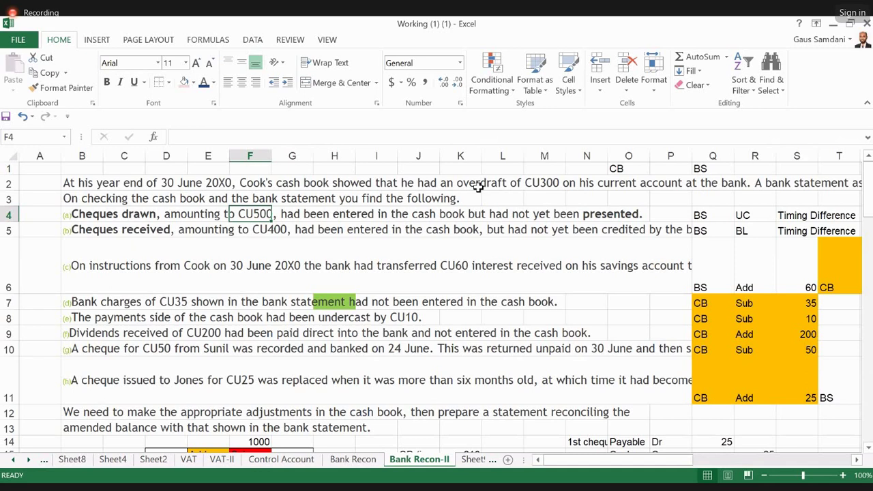
Go back to B4 and select B4:F4 to mark item (a)'s cheques drawn and their amount.
key("Left")
key("Left")
key("Left")
key("Left")
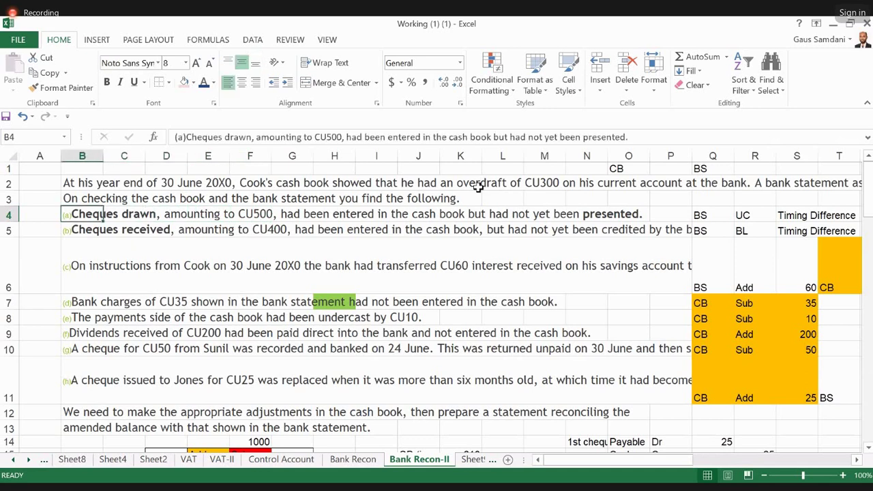
key("shift+Right")
key("shift+Right")
key("shift+Right")
key("shift+Right")
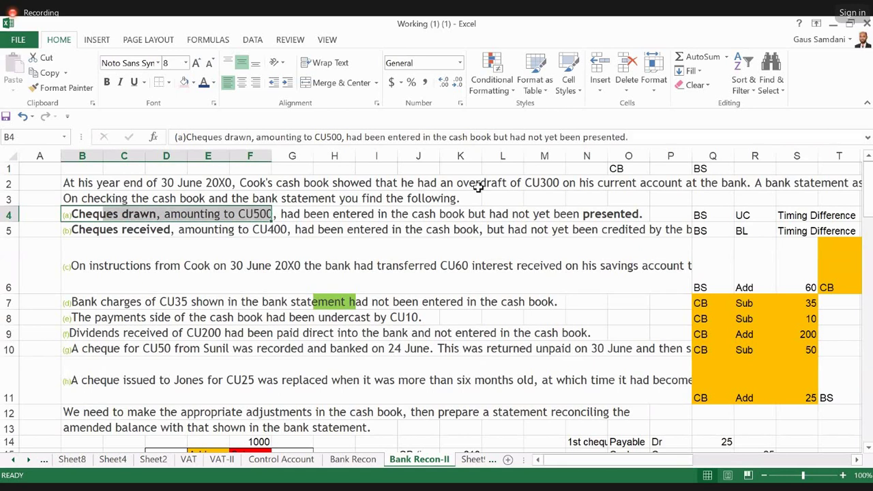
Move down column C from item (a) in row 4 to look over the items listed below it.
key("Right")
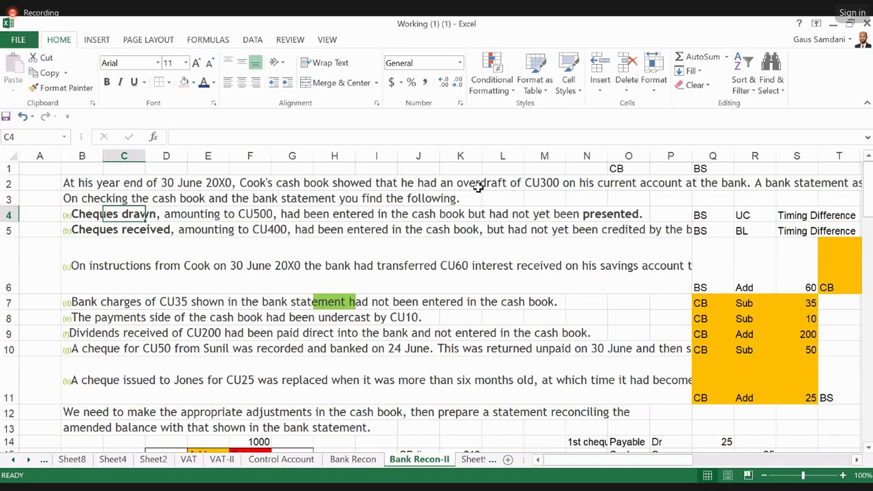
key("Down")
key("Down")
key("Down")
key("Down")
key("Down")
key("Down")
key("Down")
key("Down")
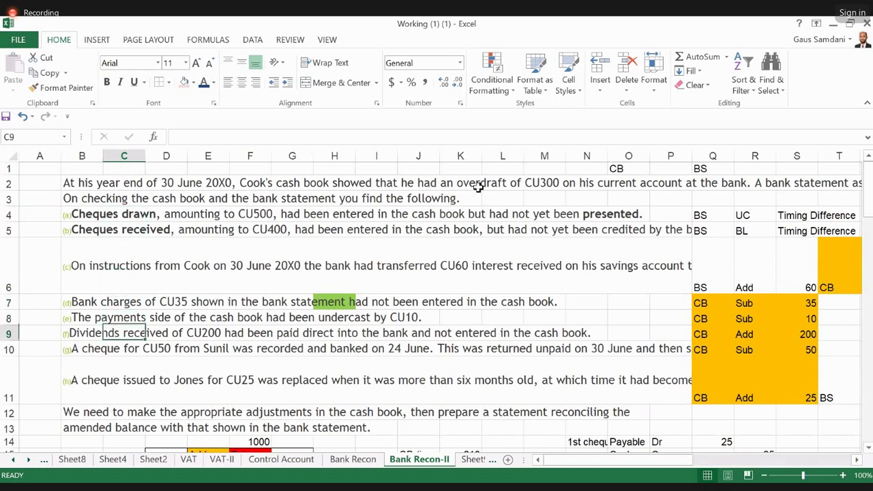
Read across item (h) in row 11 to its CB, Add and 25 treatment and the BS entry in T11.
key("Up")
key("Right")
key("Right")
key("Right")
key("Right")
key("Right")
key("Right")
key("Right")
key("Right")
key("Right")
key("Right")
key("Right")
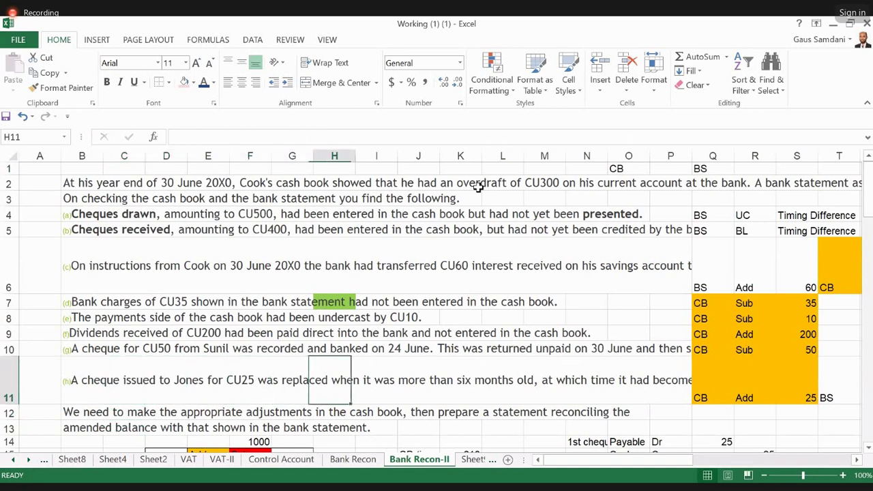
key("Right")
key("Right")
key("Right")
key("Right")
key("Right")
key("Right")
key("Right")
key("Right")
key("Right")
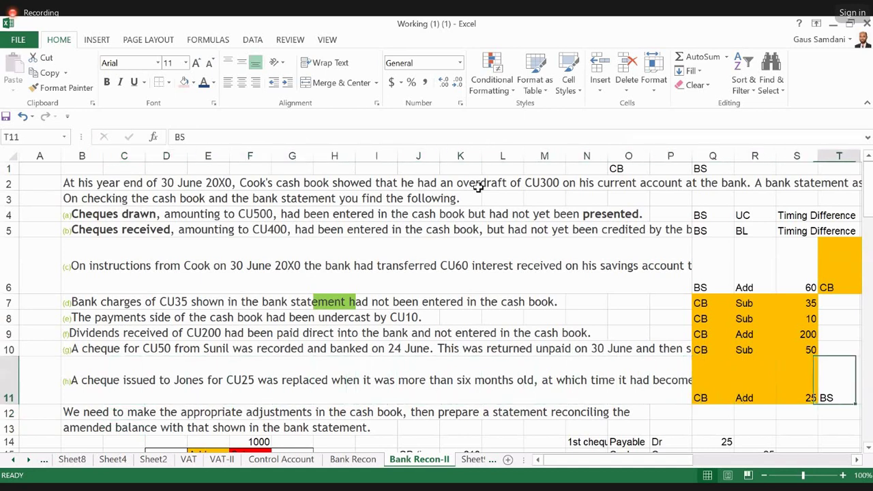
Continue along row 11 to view the cash book account around Y11, and return to T11.
key("Right")
key("Right")
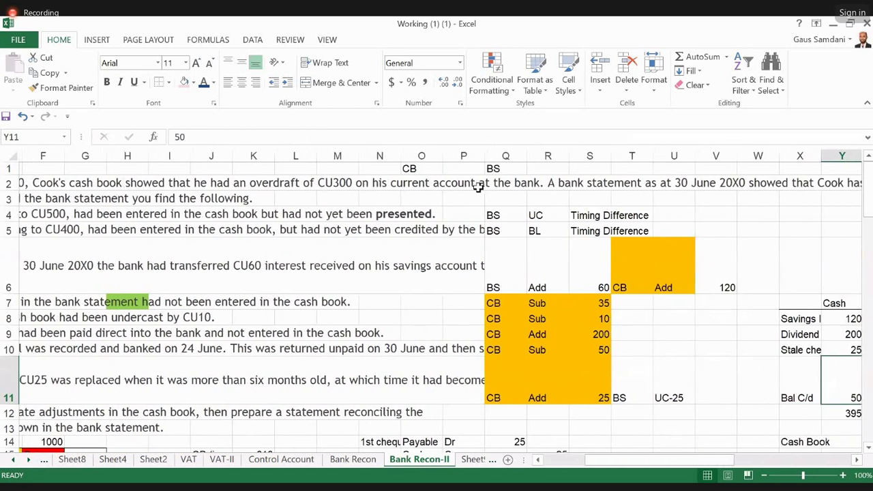
key("Right")
key("Left")
key("Left")
key("Left")
key("Left")
key("Left")
key("Left")
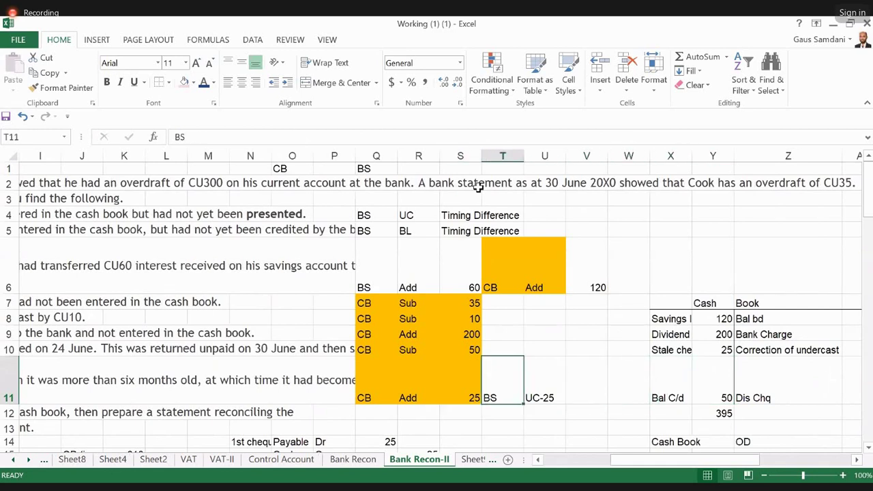
Move below the adjustments and back to A15 to view the Add and Sub working under the question.
key("Left")
key("Down")
key("Down")
key("Down")
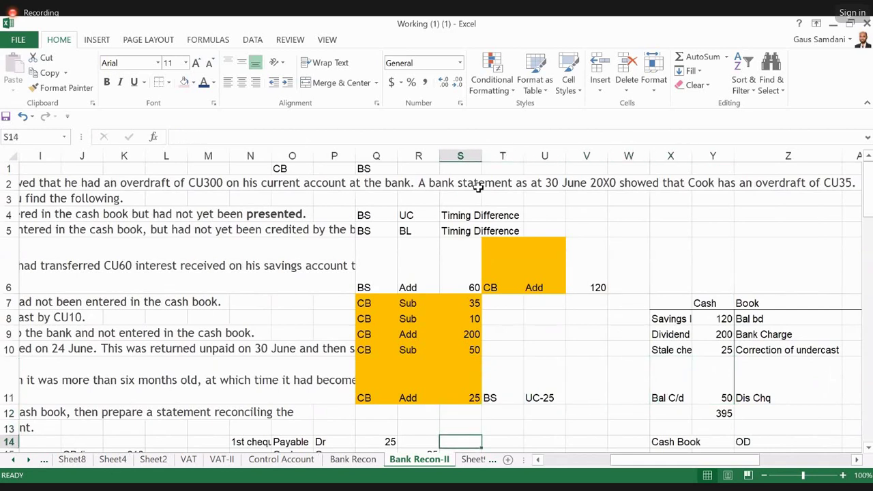
key("Left")
key("Left")
key("Left")
key("Left")
key("Left")
key("Left")
key("Left")
key("Left")
key("Left")
key("Left")
key("Left")
key("Left")
key("Left")
key("Left")
key("Left")
key("Left")
key("Left")
key("Left")
key("Down")
key("Down")
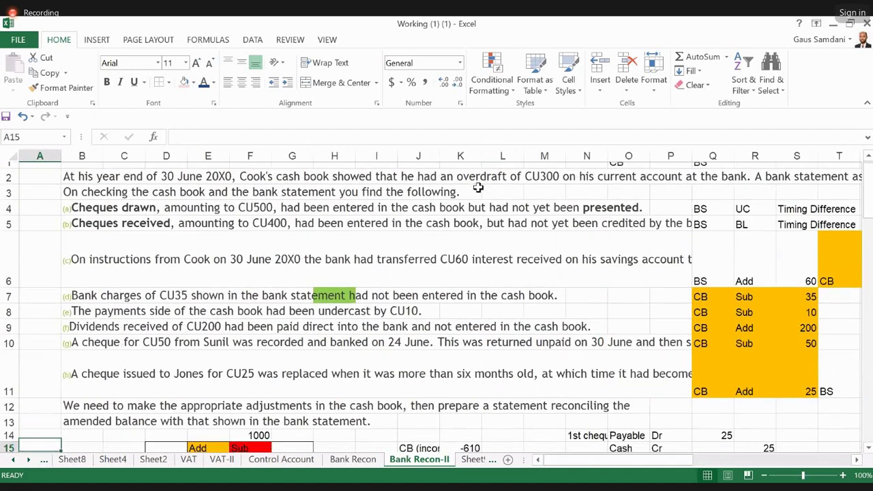
Examine the reconciliation layouts between bank statement and cash book balances in columns AC to AK of the Bank Recon-II sheet.
key("Down")
key("Down")
key("Down")
key("Down")
key("Right")
key("Right")
key("Right")
key("Right")
key("Right")
key("Right")
key("Right")
key("Right")
key("Right")
key("Right")
key("Right")
key("Right")
key("Right")
key("Right")
key("Right")
key("Right")
key("Right")
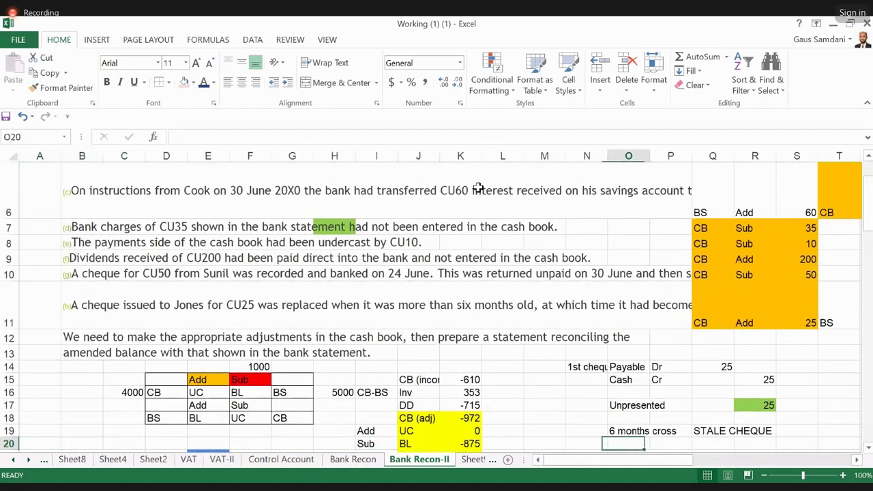
key("Right")
key("Right")
key("Right")
key("Right")
key("Right")
key("Right")
key("Right")
key("Right")
key("Right")
key("Right")
key("Right")
key("Right")
key("Right")
key("Right")
key("Right")
key("Right")
key("Right")
key("Right")
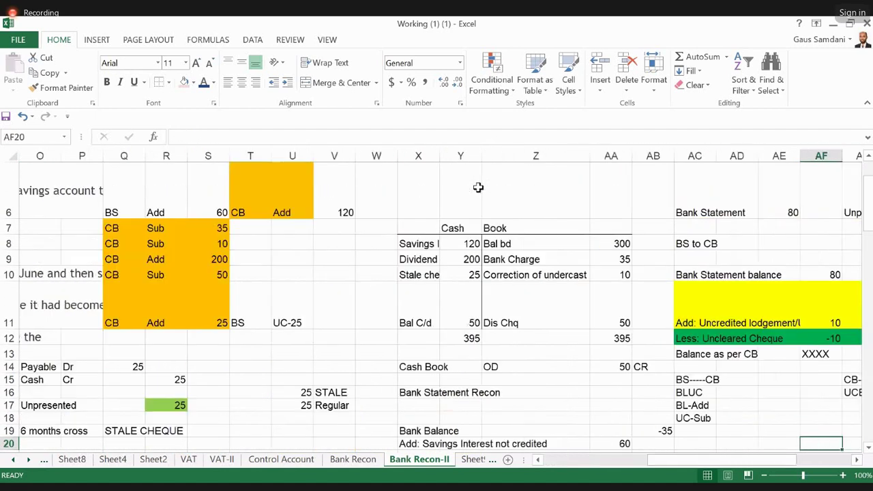
key("Right")
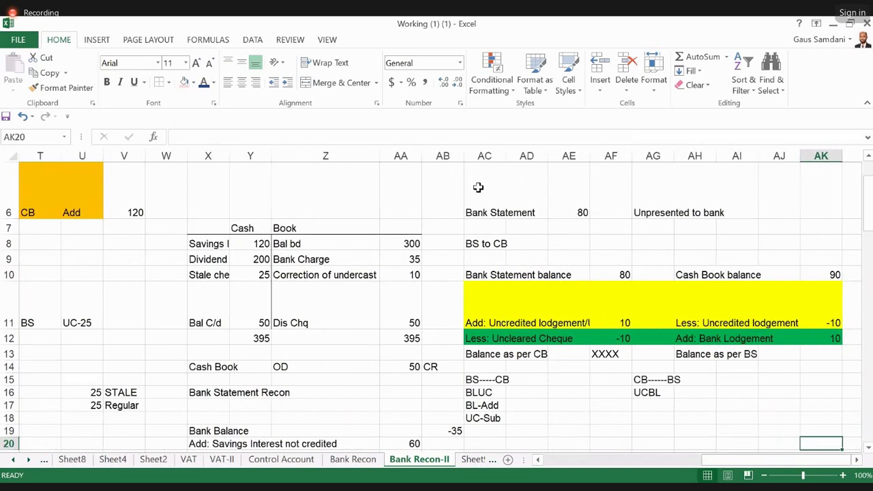
key("Up")
key("Up")
key("Up")
key("Up")
key("Up")
key("Up")
key("Up")
key("Up")
key("Up")
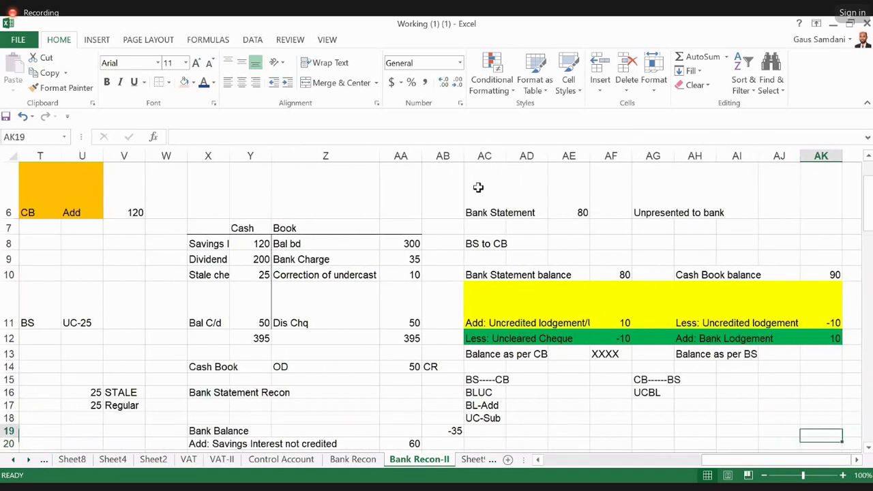
key("Up")
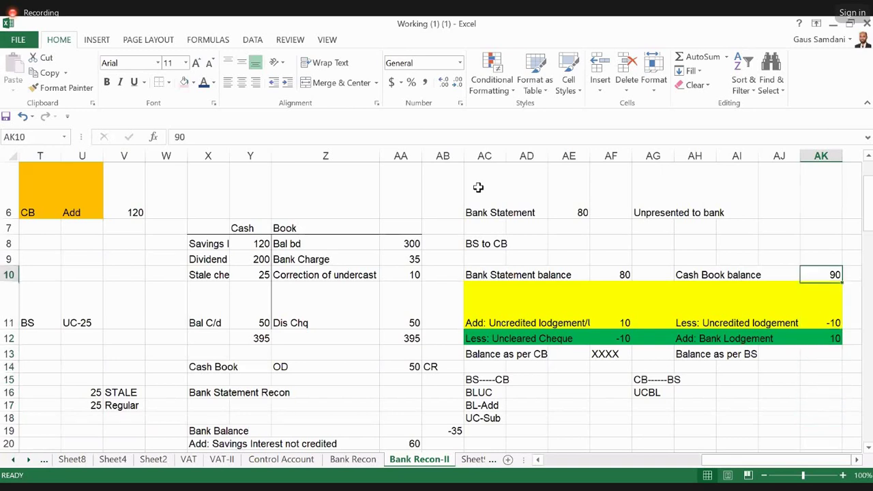
Review the Cash Book account in columns X to AA, from the opening balance to the savings interest entry.
key("Right")
key("Left")
key("Left")
key("Left")
key("Left")
key("Left")
key("Left")
key("Left")
key("Left")
key("Left")
key("Left")
key("Left")
key("Left")
key("Left")
key("Left")
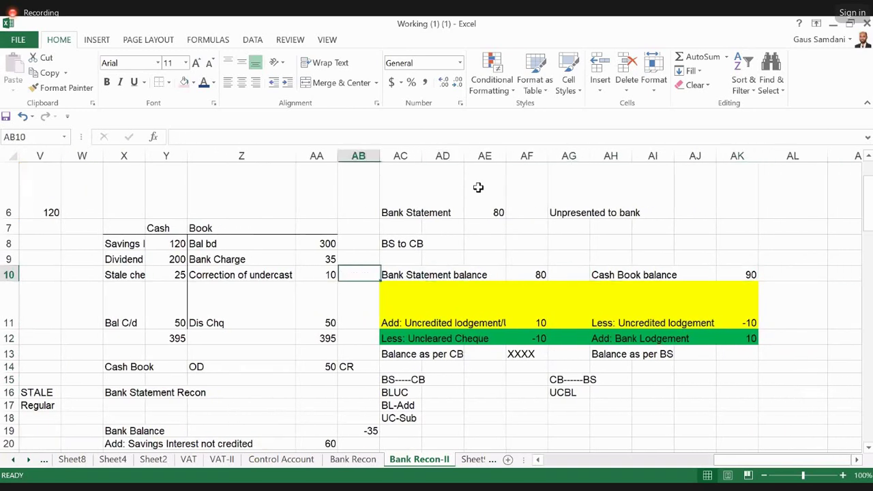
key("Up")
key("Up")
key("Right")
key("Right")
key("Up")
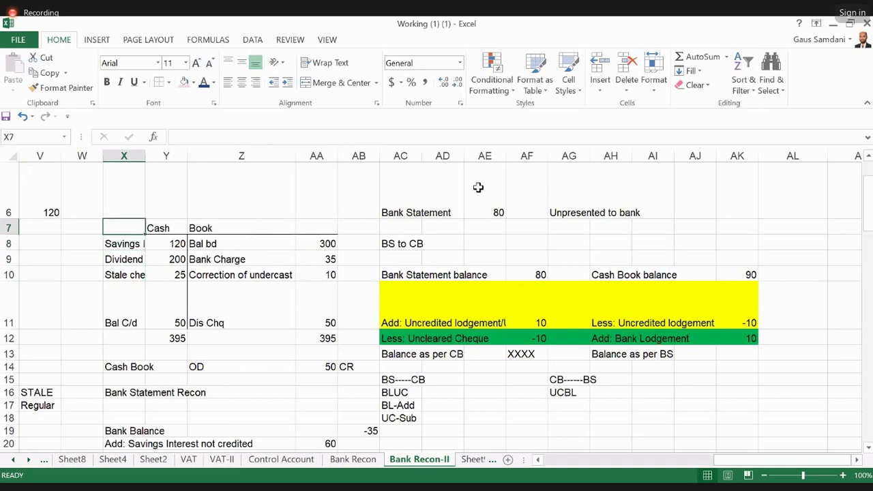
key("shift+Right")
key("shift+Down")
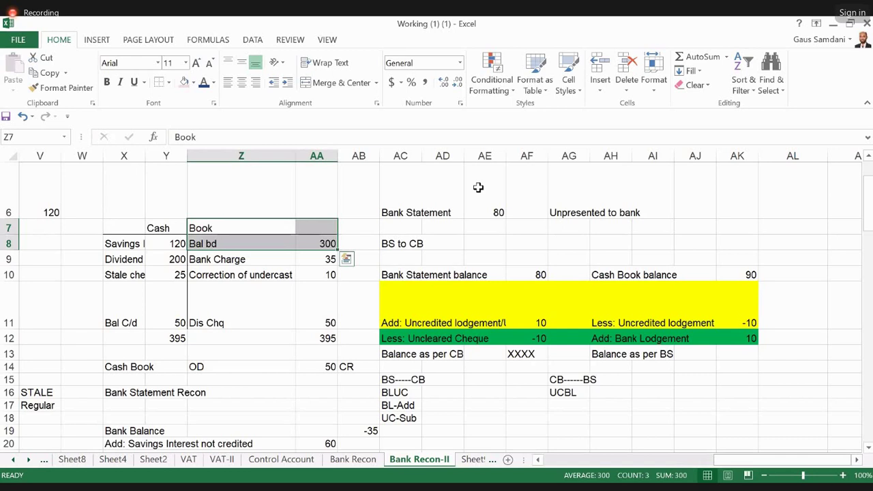
key("Left")
key("Down")
key("Left")
key("shift+Right")
key("ctrl+v")
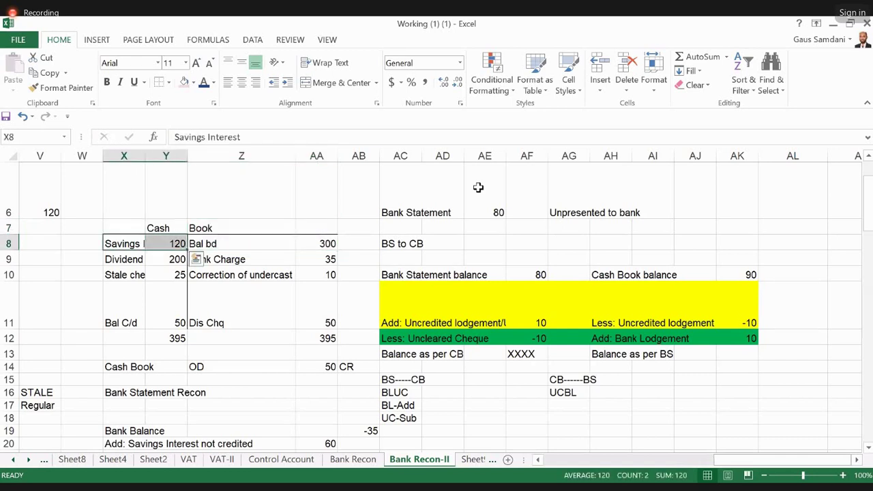
Review the orange-highlighted cash book adjustments in Q7:S11 and the related CB entry in T6.
key("Left")
key("Left")
key("Left")
key("Left")
key("Left")
key("Left")
key("Left")
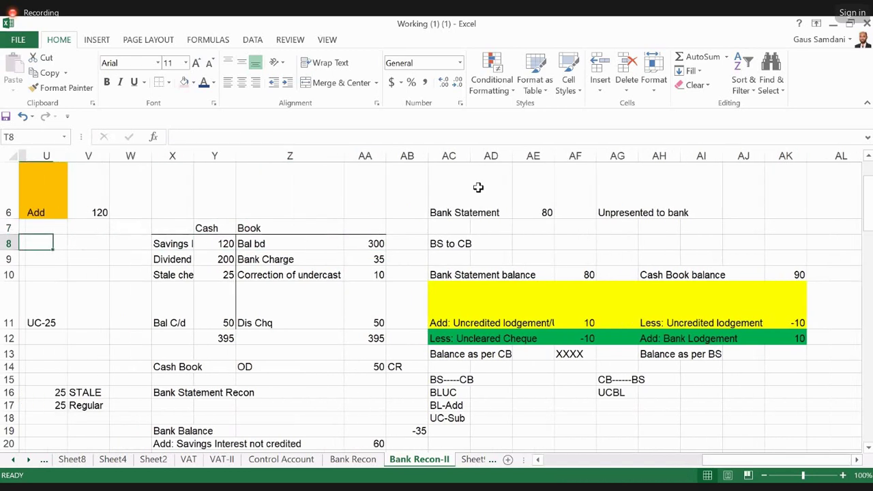
key("Up")
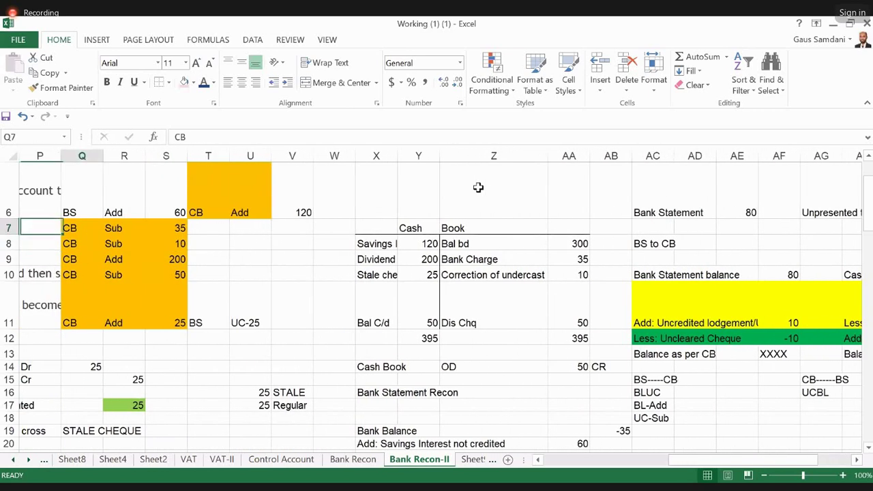
key("shift+Right")
key("shift+Down")
key("shift+Down")
key("shift+Down")
key("shift+Down")
key("shift+Down")
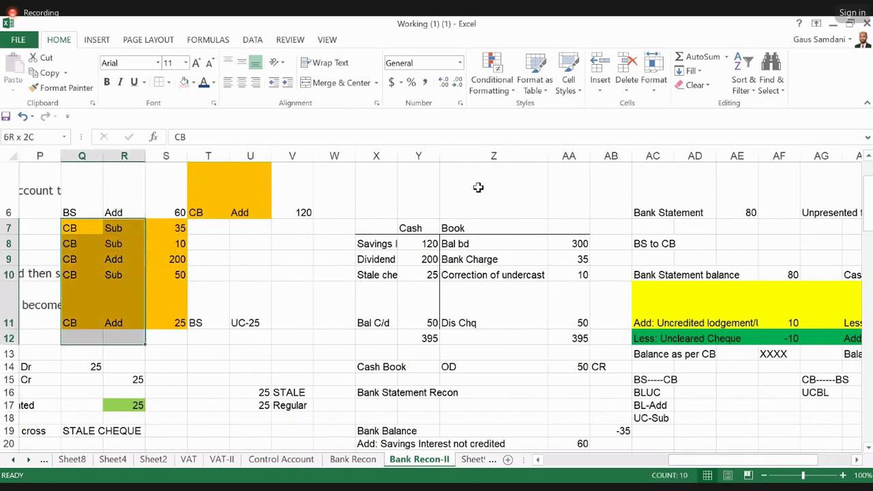
key("Right")
key("Up")
key("Up")
key("Down")
key("Down")
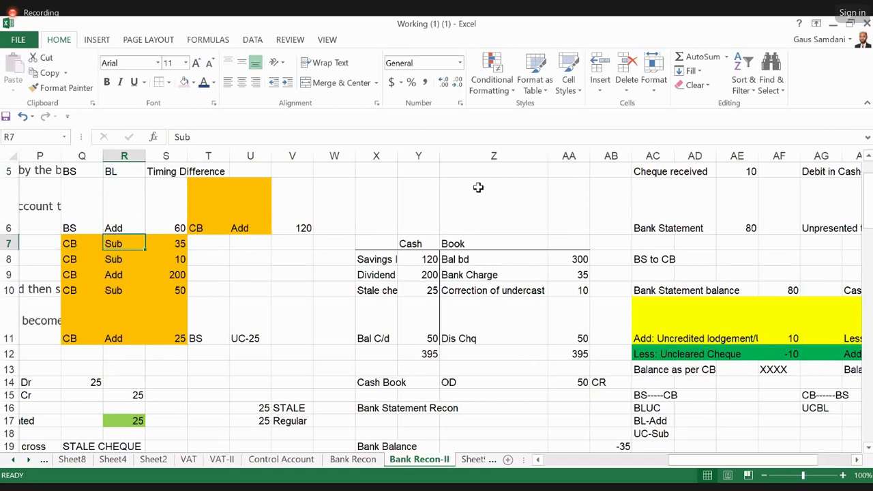
key("Right")
key("Up")
key("Right")
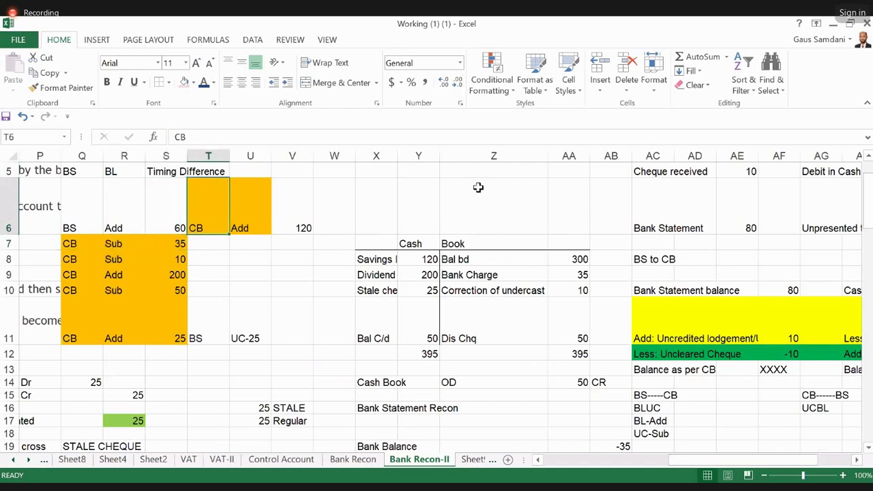
Read item (c) on the savings interest transfer in B6 and compare it with its BS and CB treatment in row 6.
key("ctrl+Left")
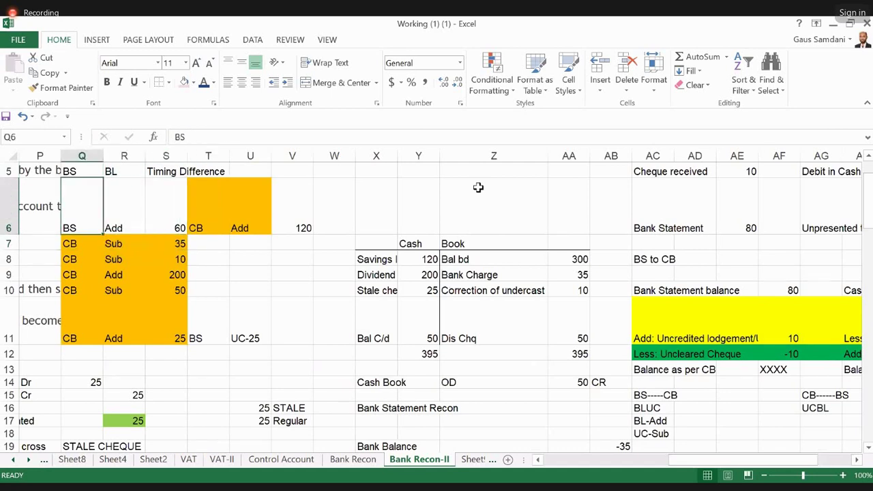
key("ctrl+Left")
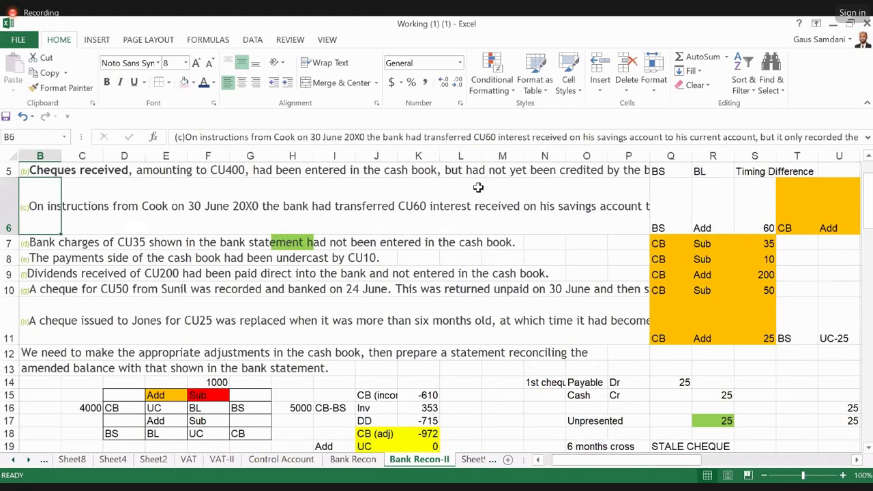
key("ctrl+Right")
key("ctrl+Right")
key("Right")
key("Right")
key("Right")
key("Right")
key("Right")
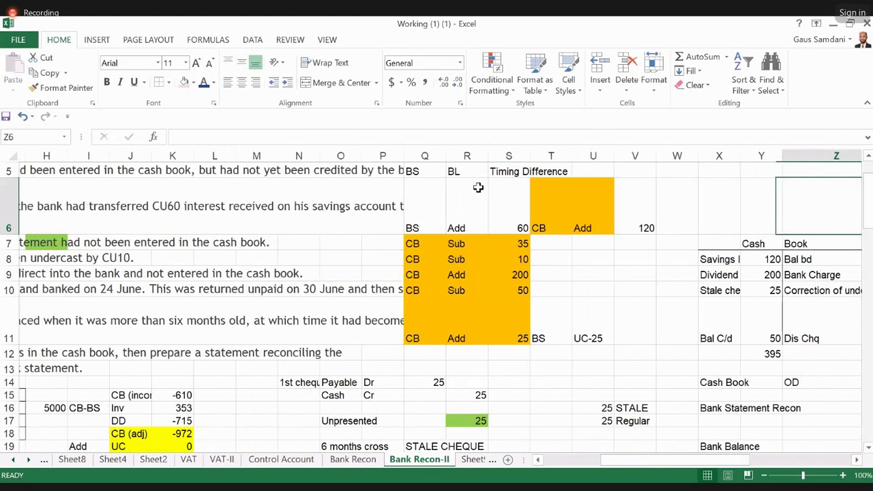
key("Left")
key("Left")
key("Left")
key("Right")
key("Right")
key("Right")
key("Left")
key("Left")
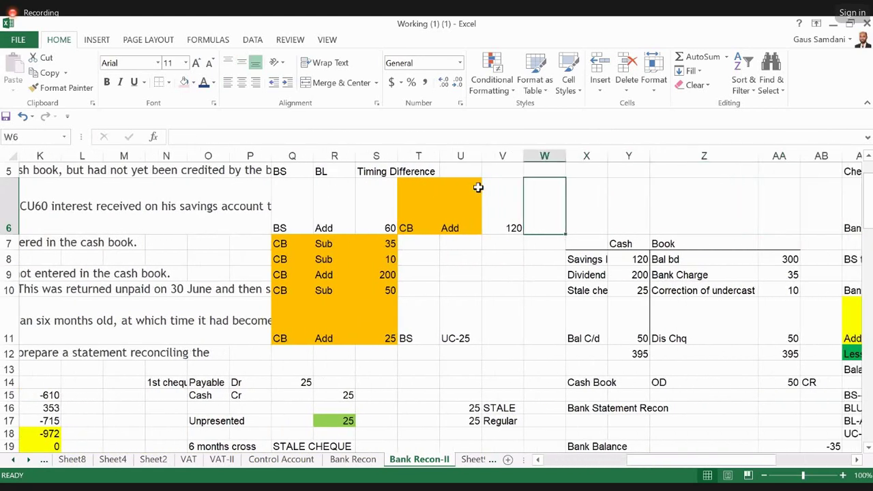
key("Left")
key("Left")
key("Left")
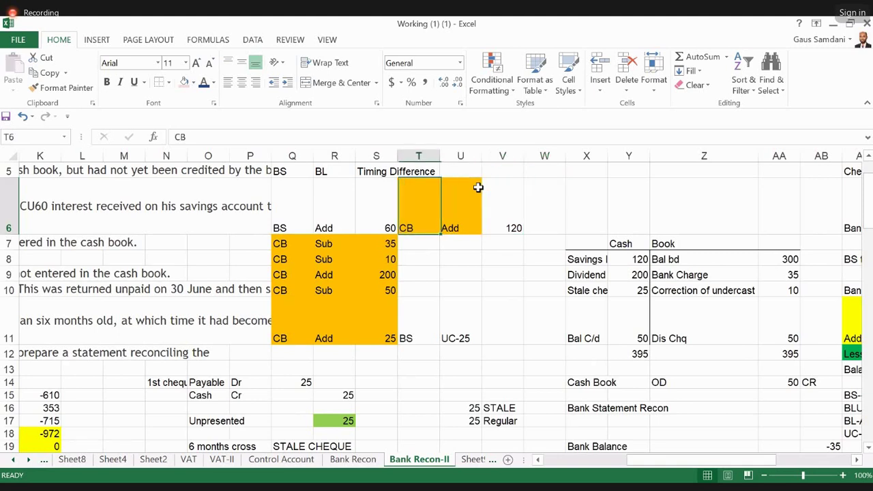
key("Left")
key("Right")
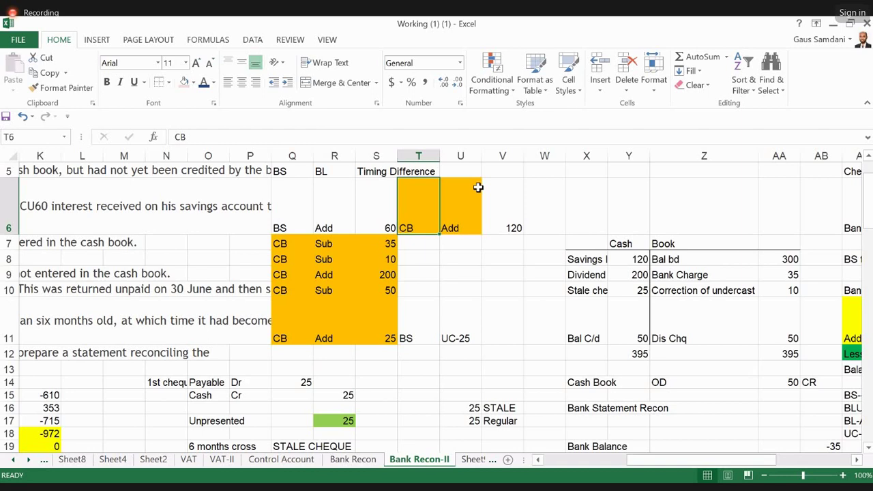
Check the cash book's receipt entries for savings interest, dividend and stale cheque against the orange adjustments.
key("Right")
key("Right")
key("Right")
key("Right")
key("Down")
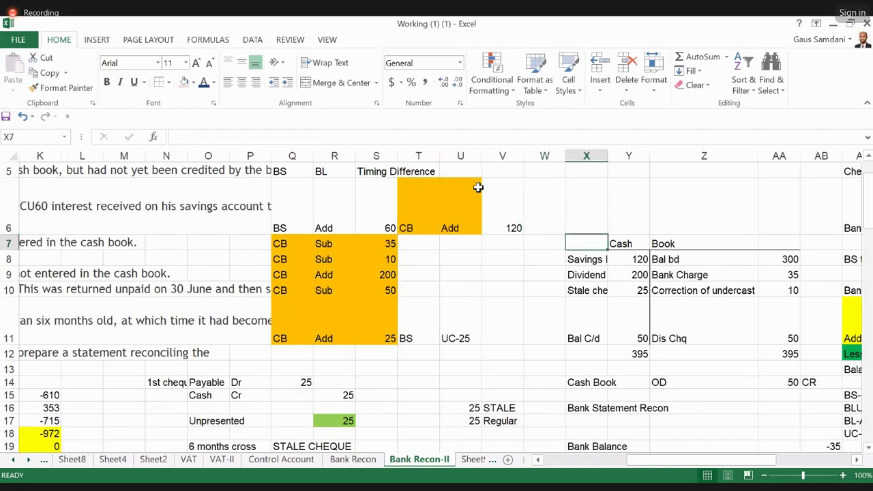
key("Down")
key("Right")
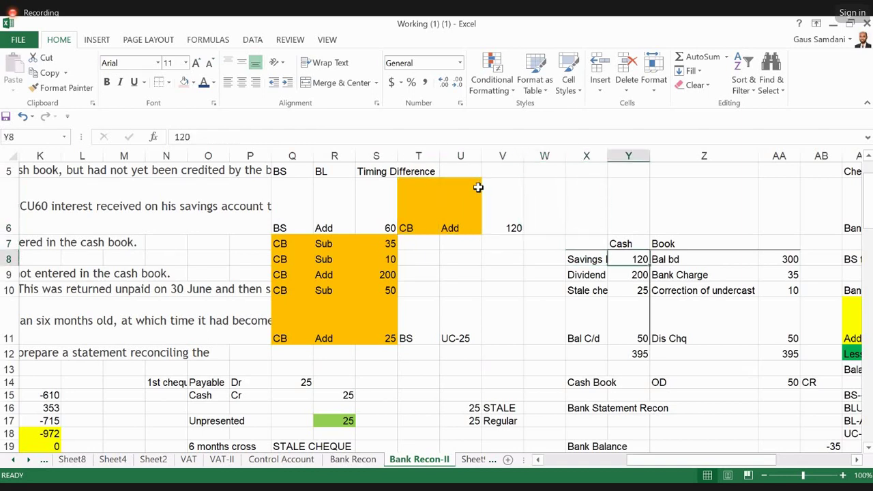
key("Down")
key("Left")
key("Left")
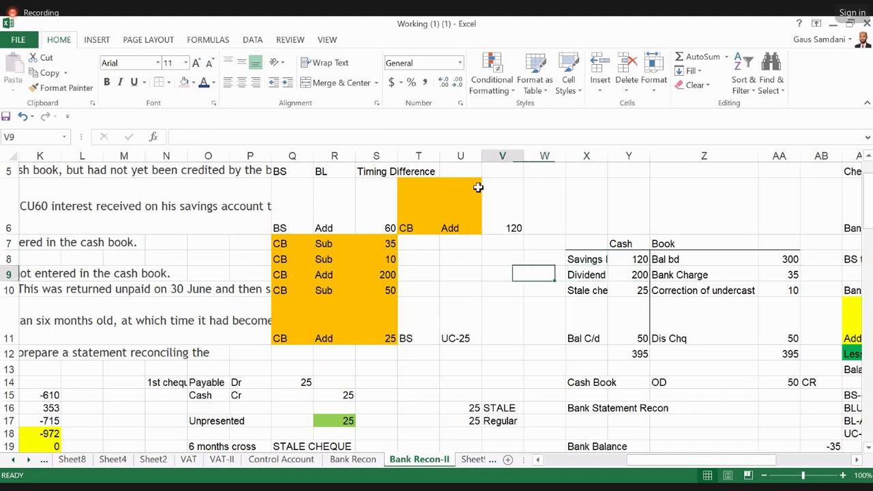
key("Left")
key("Left")
key("Right")
key("Right")
key("Right")
key("Right")
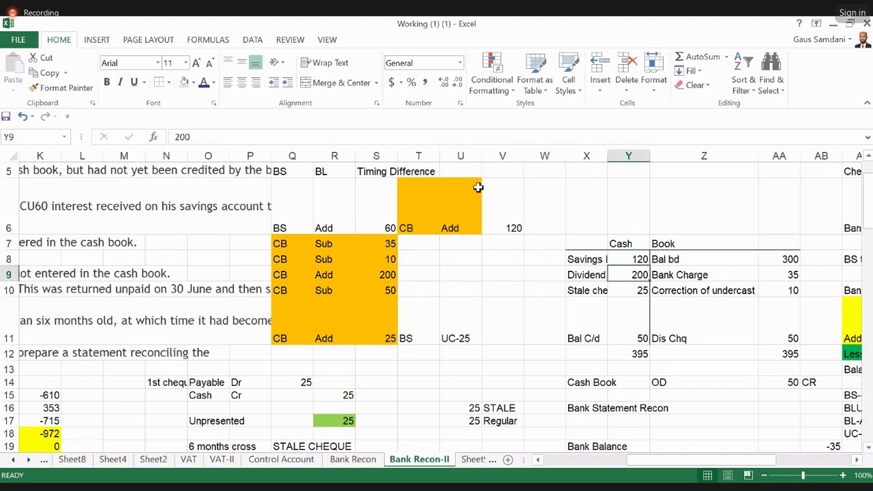
key("Left")
key("Down")
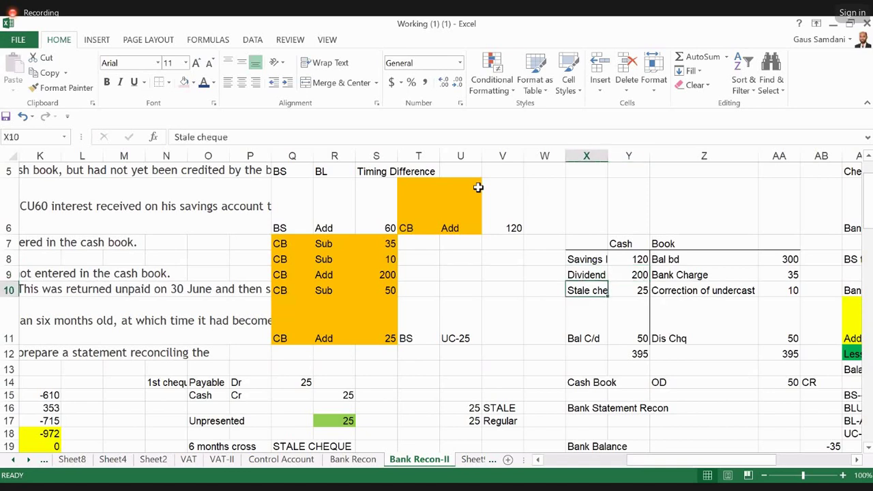
key("Right")
key("Right")
key("Right")
key("Right")
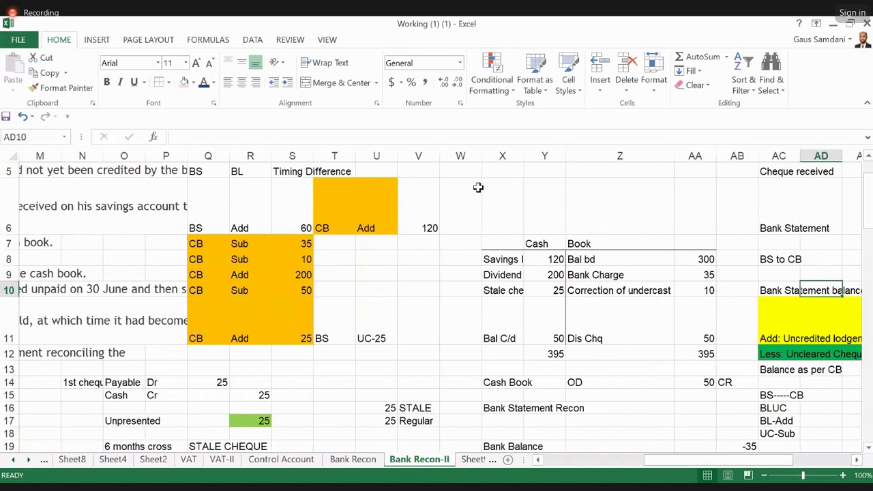
key("Up")
key("Up")
key("Right")
key("Right")
key("Right")
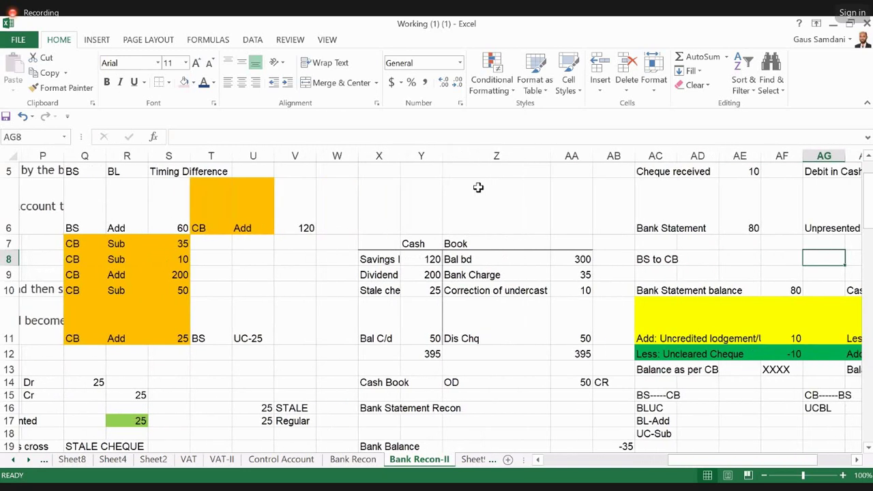
Examine the cash book's payment entries for bank charge and correction of undercast alongside the stale cheque receipt.
left_click(487, 272)
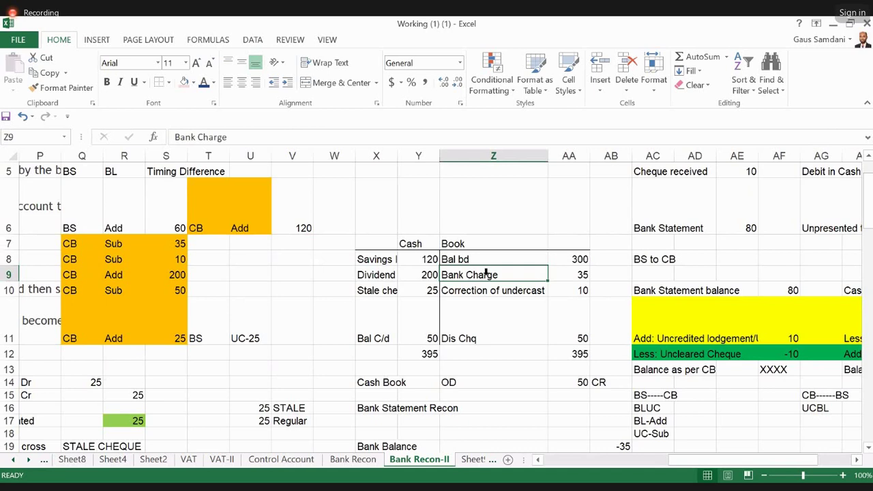
key("Down")
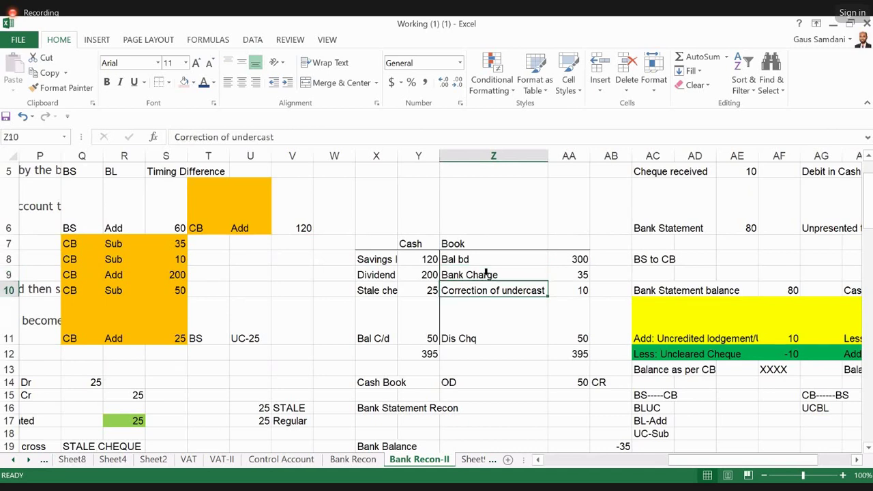
key("shift+Right")
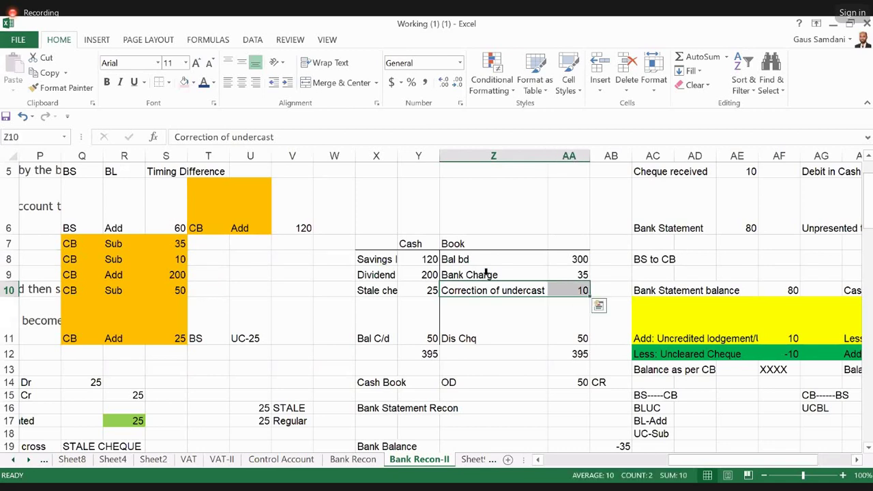
key("Left")
key("Left")
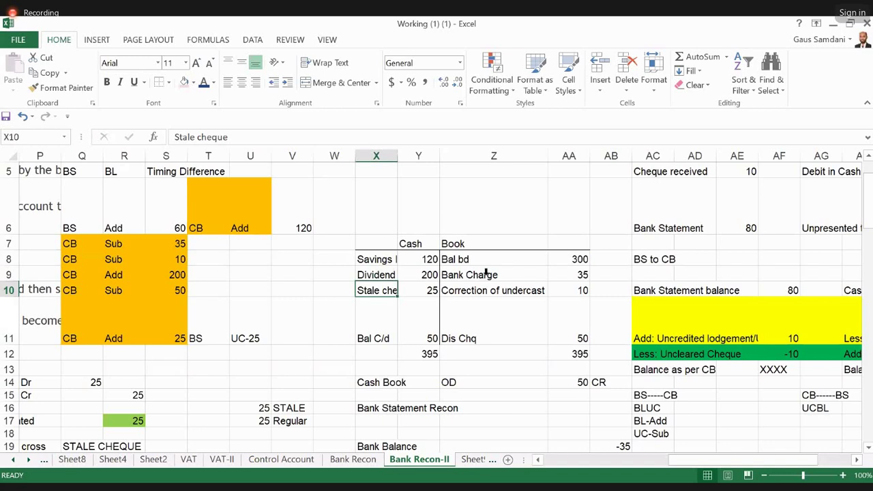
key("Right")
key("Right")
key("Up")
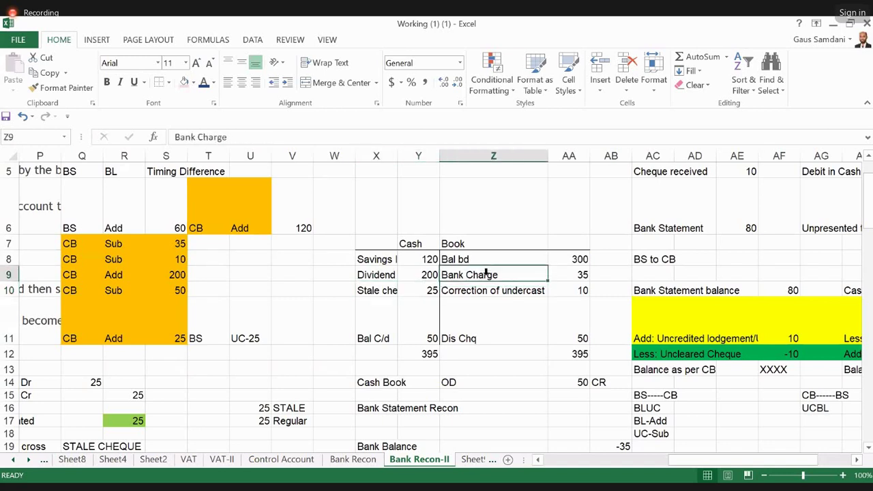
key("Up")
key("Down")
key("Down")
key("Left")
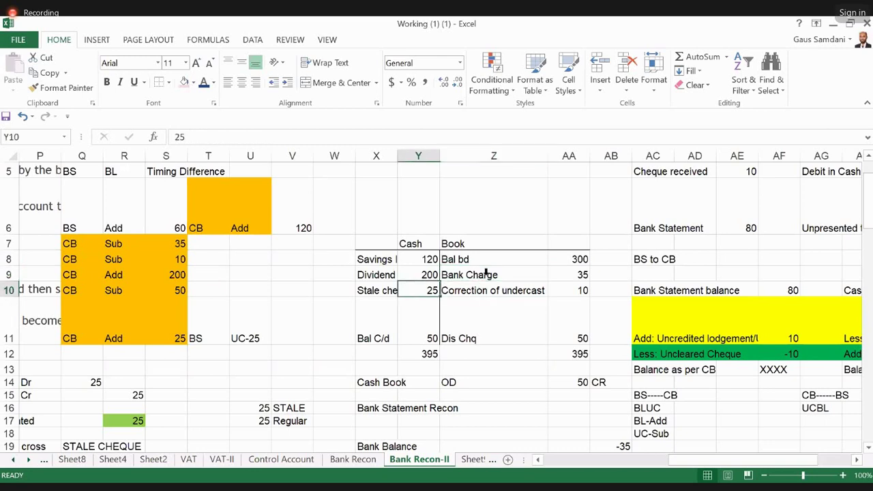
Compare the stale cheque receipt in X10:Y10 with the dishonoured cheque payment in Z11:AA11.
key("Left")
key("shift+Right")
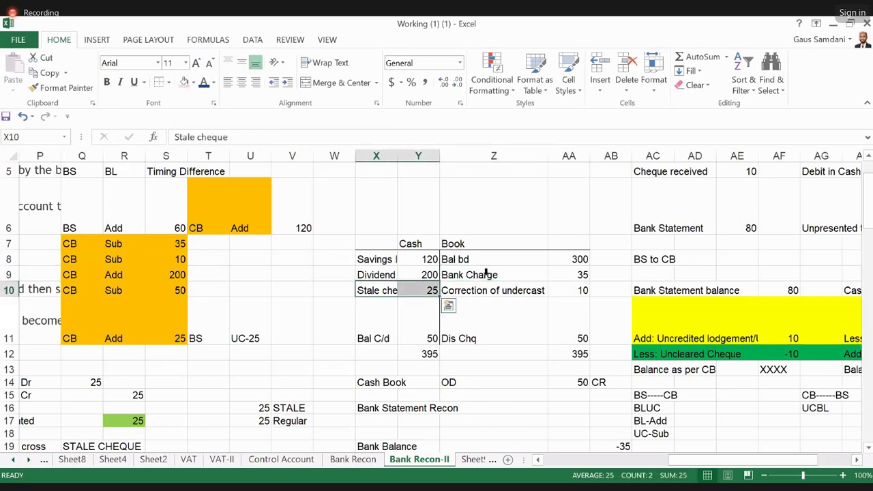
key("Down")
key("Right")
key("Right")
key("shift+Right")
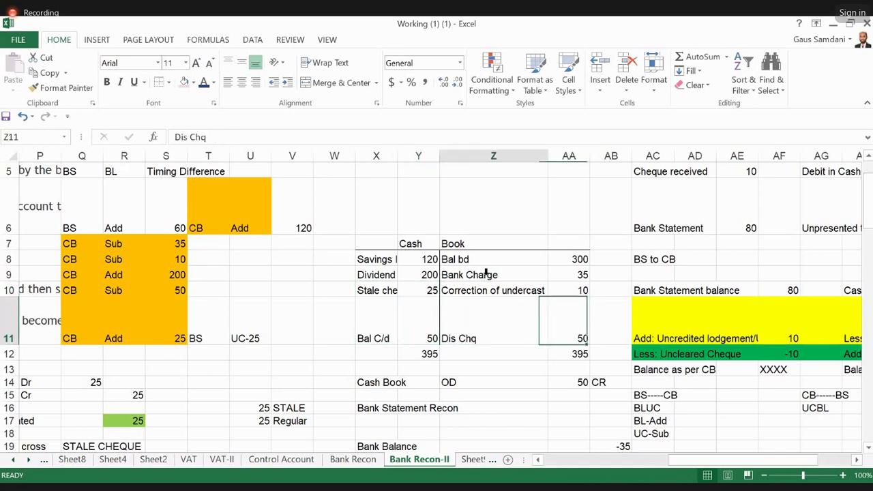
key("shift+Left")
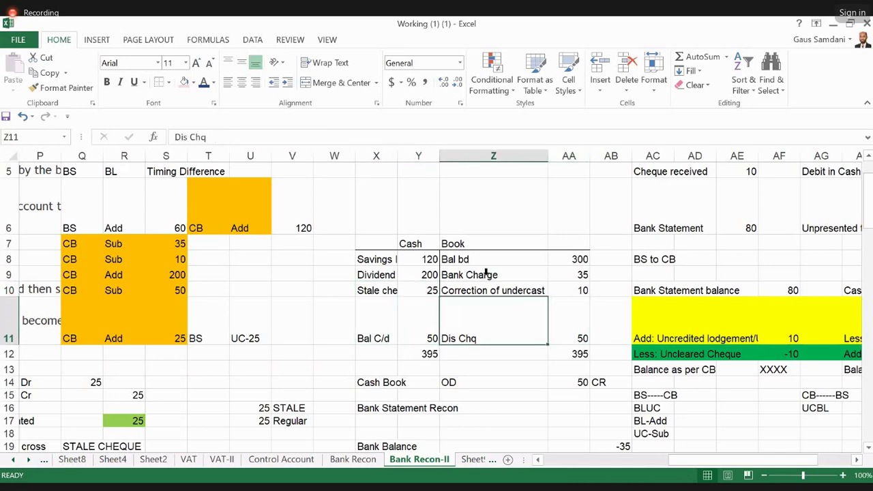
Recheck the cash book receipts from savings interest to stale cheque, along with the undercast correction and dishonoured cheque payments.
key("Left")
key("Up")
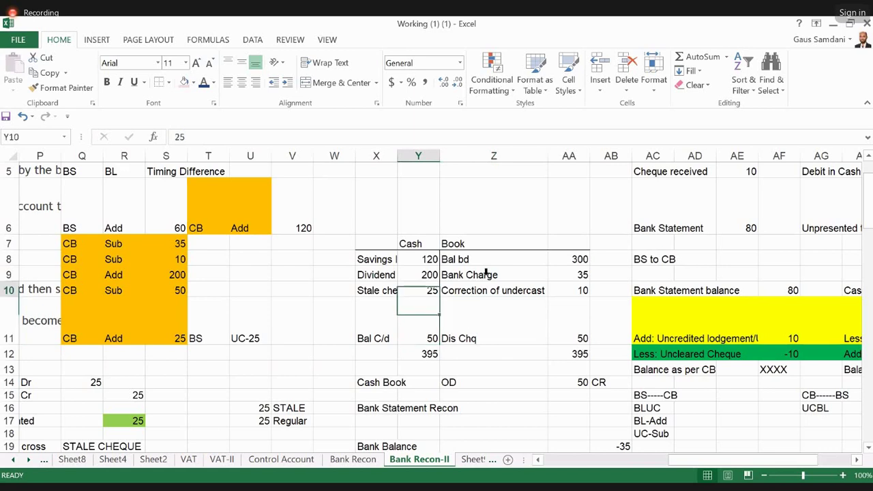
key("Up")
key("Left")
key("Up")
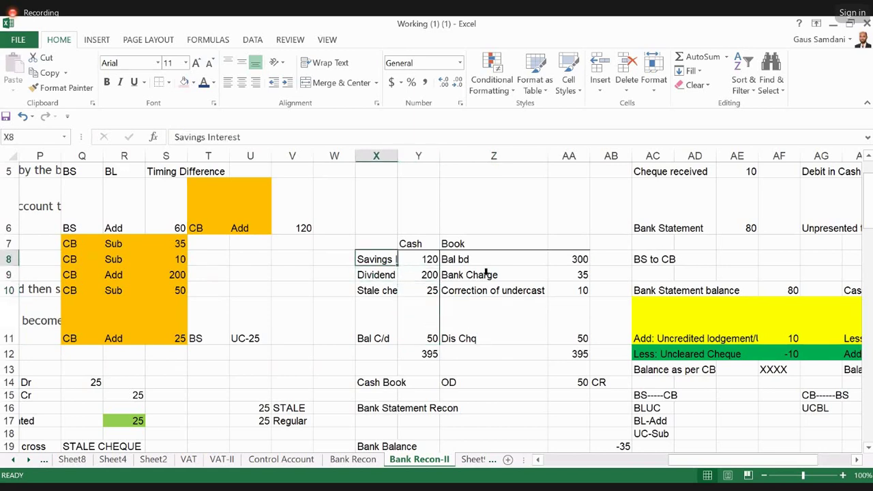
key("Down")
key("Down")
key("Right")
key("Right")
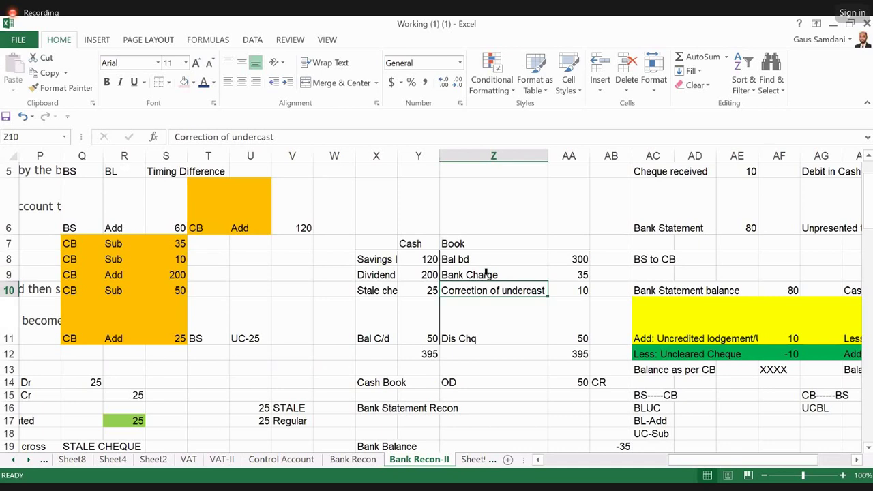
key("Down")
key("Down")
key("shift+Up")
key("shift+Right")
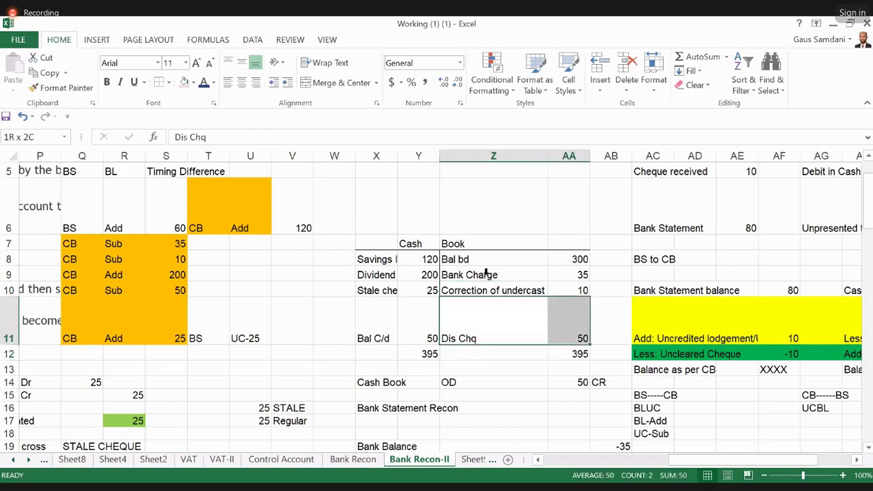
key("shift+Down")
key("shift+Left")
Examine the Bal C/d figure in Y11 against the payment amounts and their total in AA8:AA12.
key("Left")
key("Left")
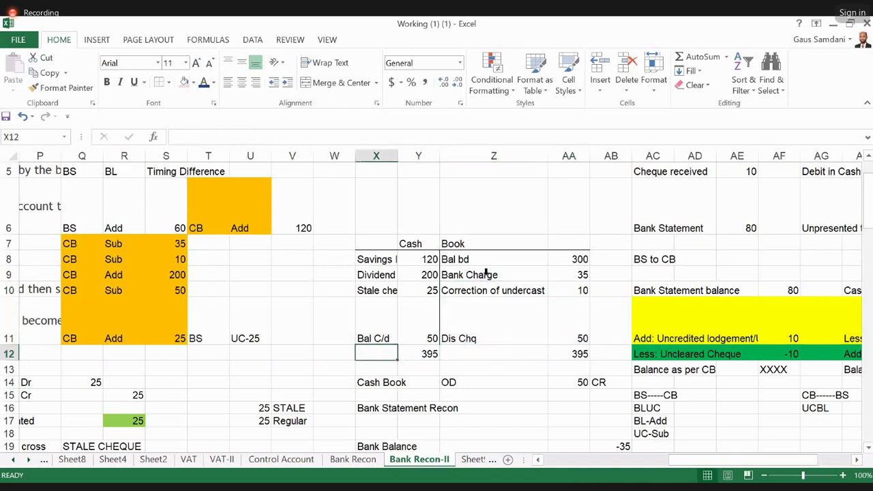
key("Up")
key("Right")
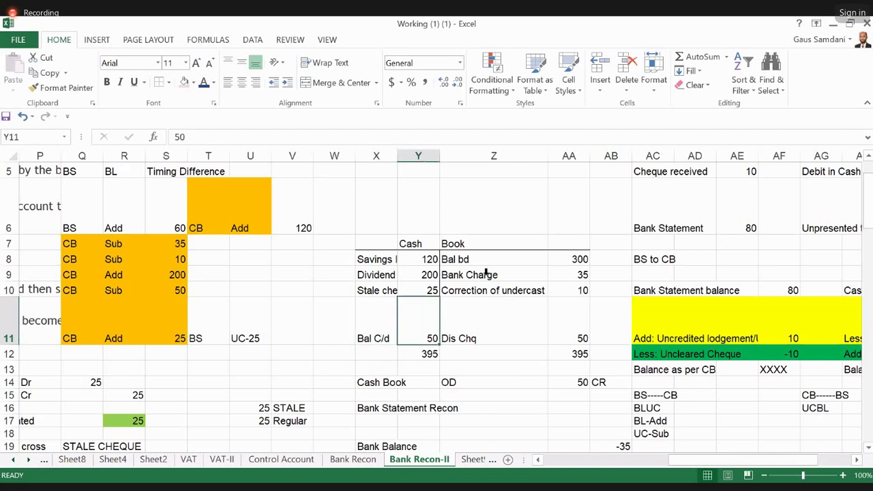
key("Right")
key("Right")
key("Up")
key("Up")
key("Up")
key("Up")
key("Down")
key("shift+Down")
key("shift+Down")
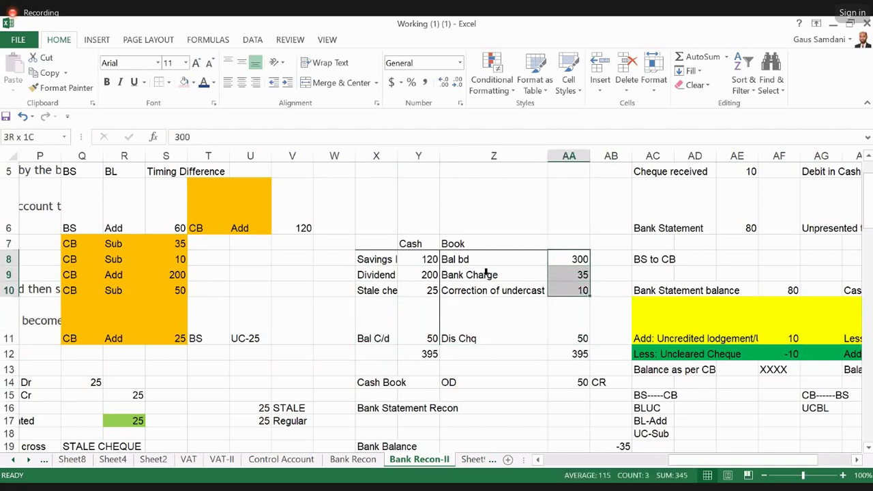
key("shift+Down")
key("shift+Down")
key("shift+Down")
Follow the receipts side from savings interest in X8 down to the Bal C/d balancing entry in row 11.
key("Left")
key("Left")
key("Left")
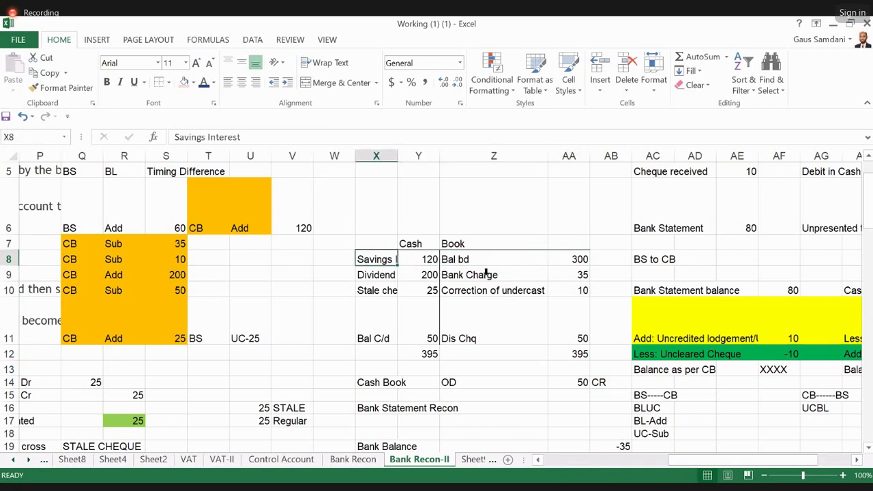
key("Down")
key("Down")
key("Down")
key("Down")
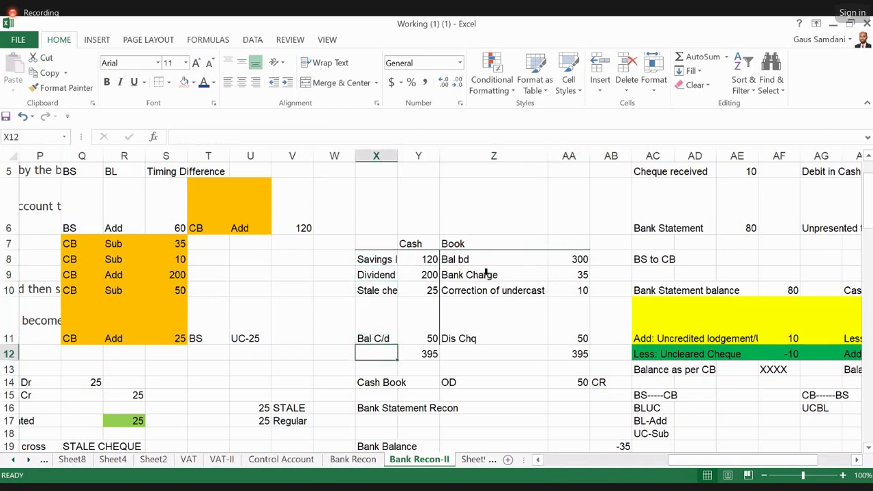
key("Up")
key("Right")
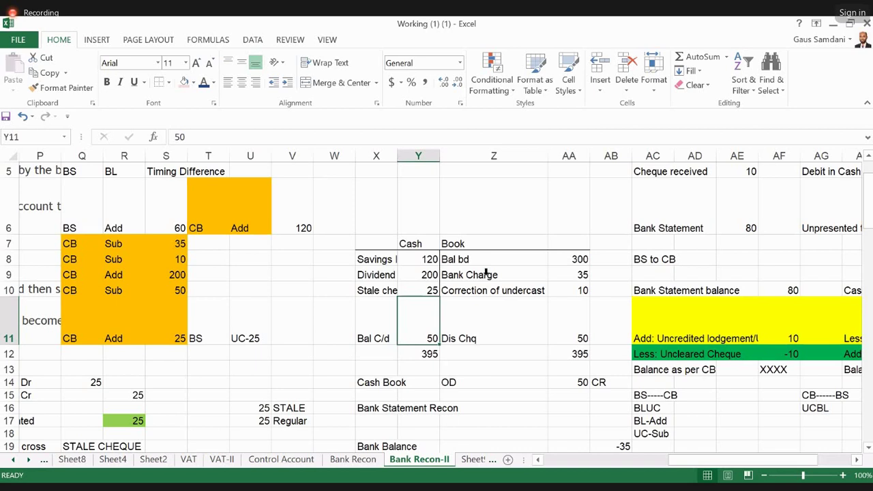
key("Left")
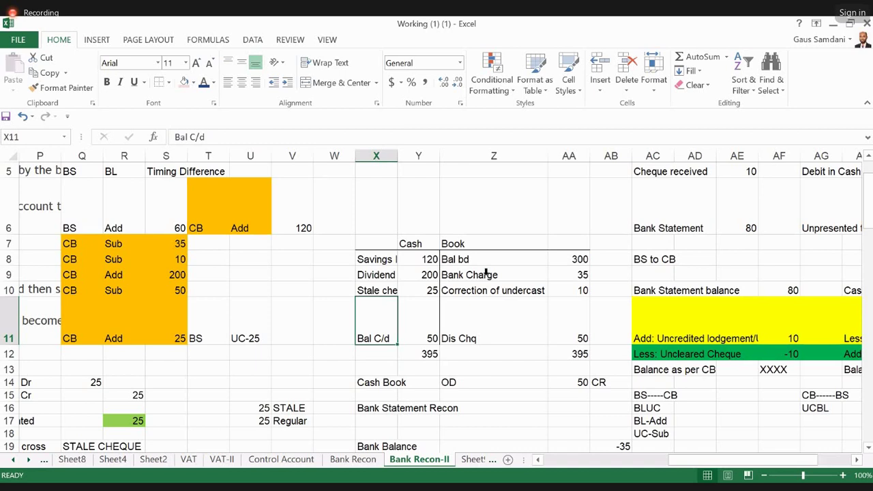
Look over the yellow uncredited lodgement row in both the BS to CB and cash book balance formats, across AC11:AK11.
key("Right")
key("Right")
key("Right")
key("Right")
key("Right")
key("Right")
key("Right")
key("Right")
key("Right")
key("Right")
key("Right")
key("Right")
key("Right")
key("Right")
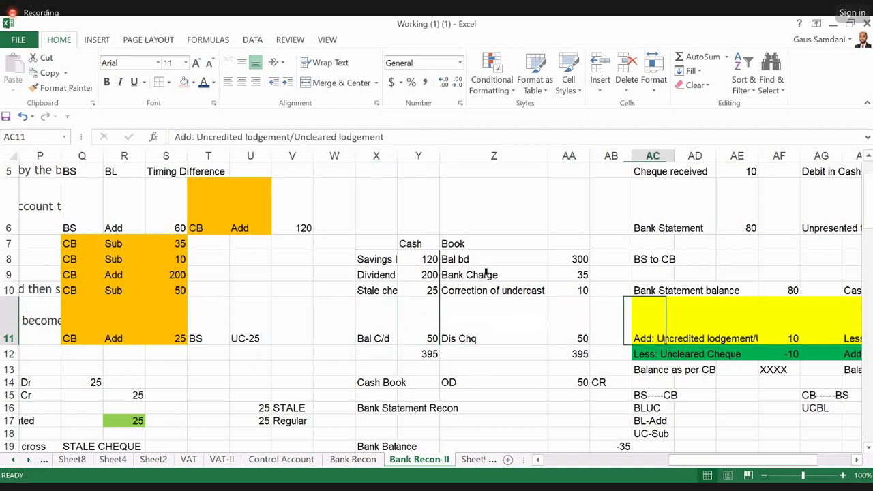
key("Right")
key("Right")
key("Left")
key("Left")
key("Left")
key("Left")
key("Left")
key("Left")
key("Left")
key("Left")
key("Left")
key("Left")
key("Left")
key("Left")
key("Left")
key("Left")
key("Left")
key("Left")
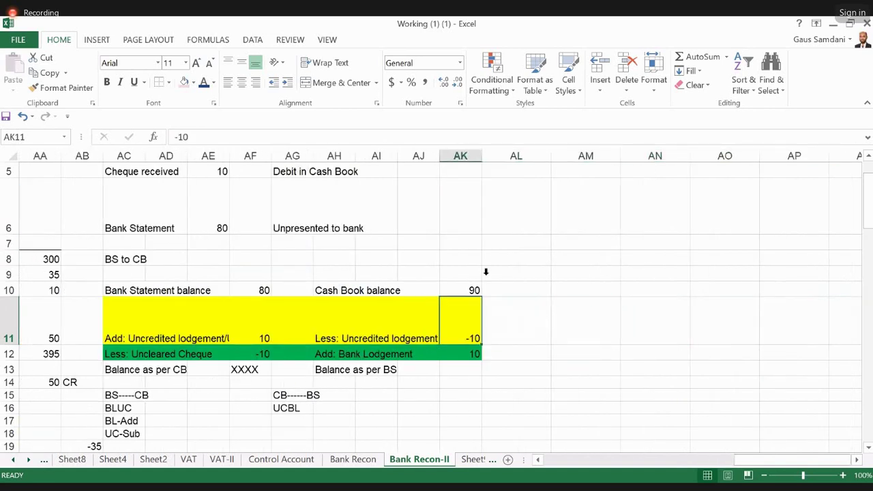
Look through the stale cheque workings in O14:V27 next to the Bank Statement Recon.
key("Left")
key("Left")
key("Left")
key("Left")
key("Left")
key("Left")
key("Left")
key("Down")
key("Down")
key("Down")
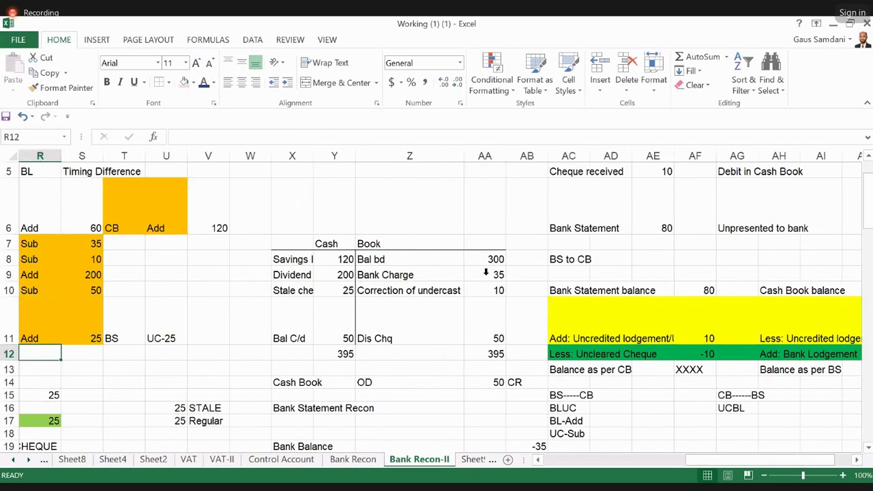
key("Left")
key("Left")
key("Down")
key("Down")
key("Down")
key("Down")
key("Down")
key("Down")
key("Down")
key("Down")
key("Down")
key("Down")
key("Down")
key("Down")
key("Down")
key("Down")
key("Down")
key("Down")
key("Down")
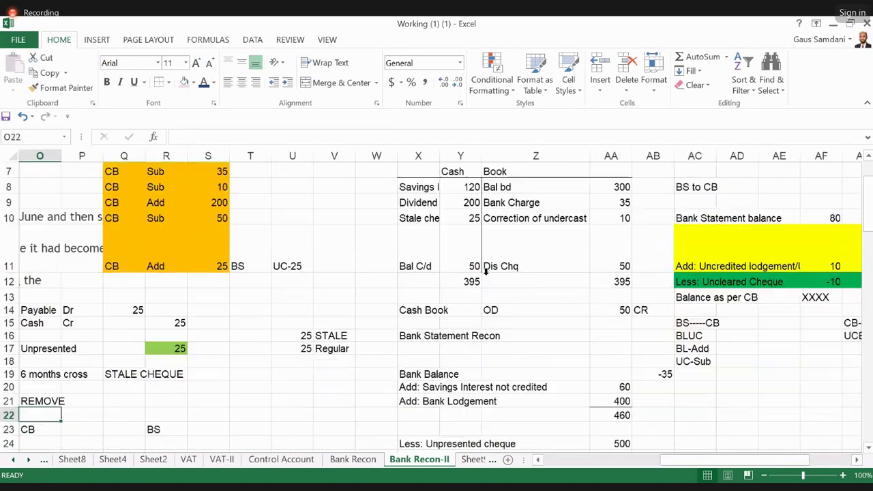
key("Right")
key("Right")
key("Right")
key("Right")
key("Right")
key("Right")
key("Right")
key("Right")
key("Up")
key("Up")
key("Up")
key("Up")
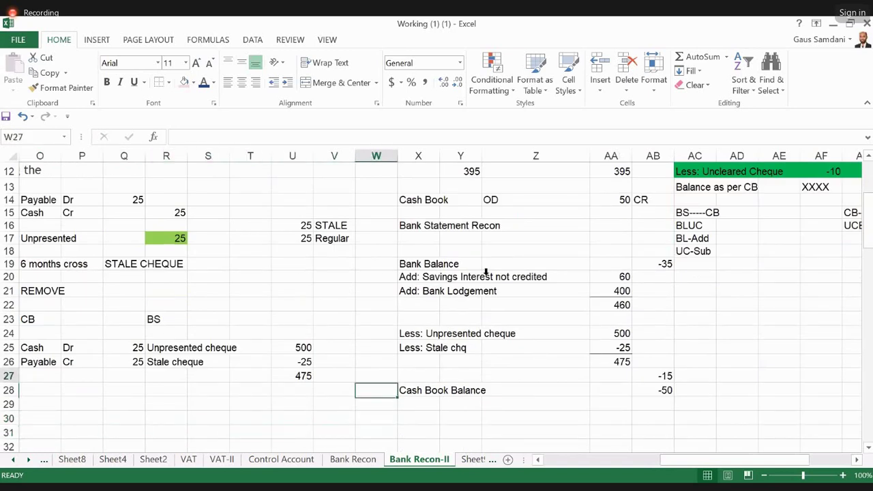
View the BS to CB and CB to BS rule notes in AC15:AG18 beside the Bank Statement Recon.
key("Up")
key("Up")
key("Up")
key("Up")
key("Up")
key("Up")
key("Up")
key("Up")
key("Up")
key("Right")
key("Right")
key("Right")
key("Right")
key("Right")
key("Right")
key("Down")
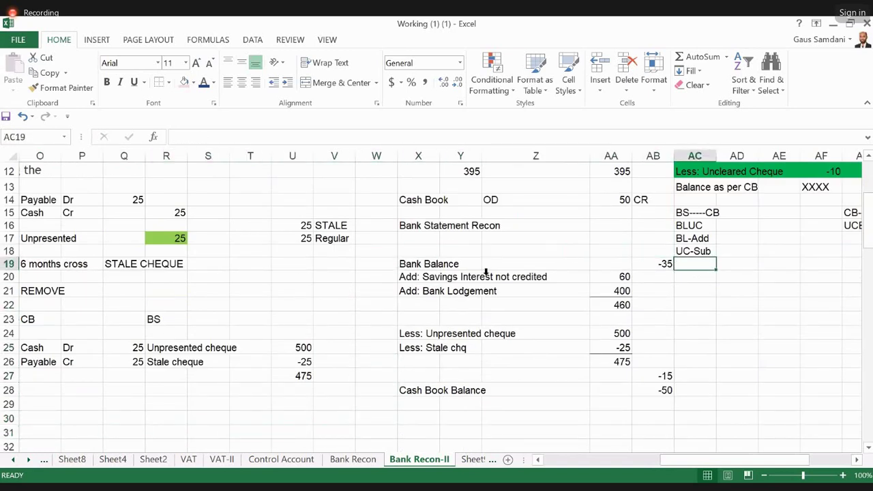
key("Right")
key("Right")
key("Right")
key("Right")
key("Right")
key("Right")
key("Right")
key("Right")
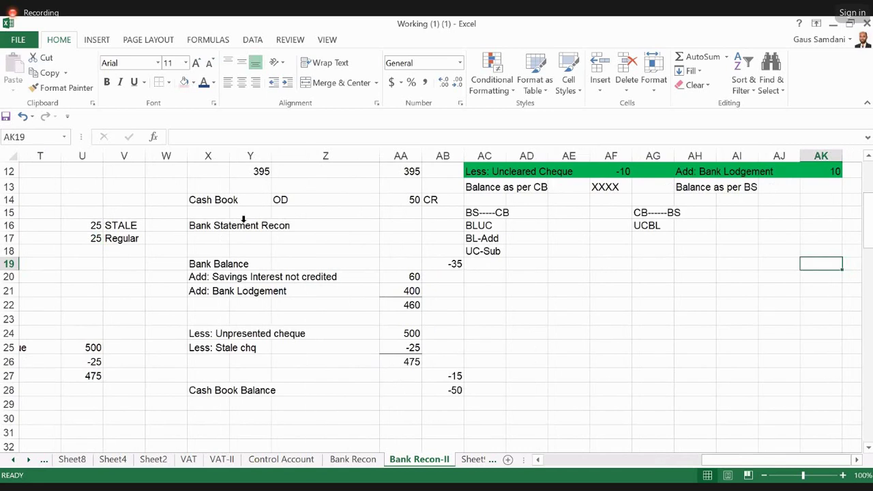
Examine the opening Bank Balance line in row 19 of the Bank Statement Recon and its amount in AB19.
left_click(245, 220)
left_click(200, 263)
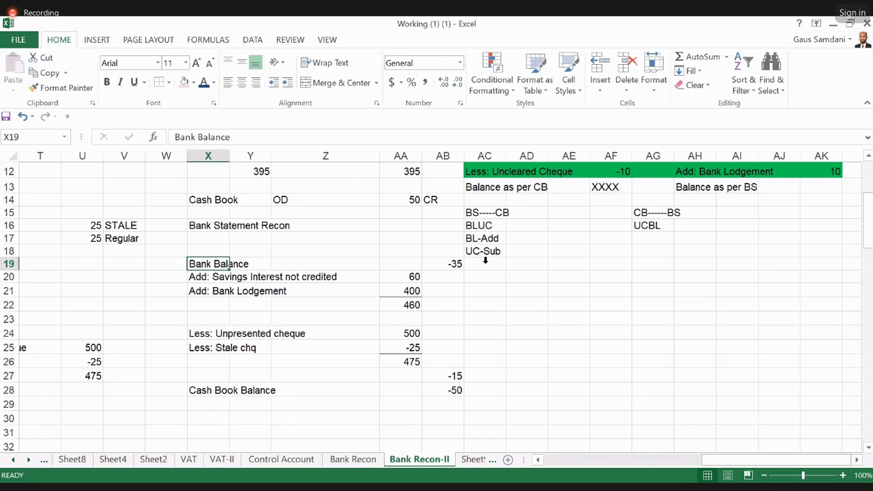
key("Left")
key("Left")
key("Right")
key("Right")
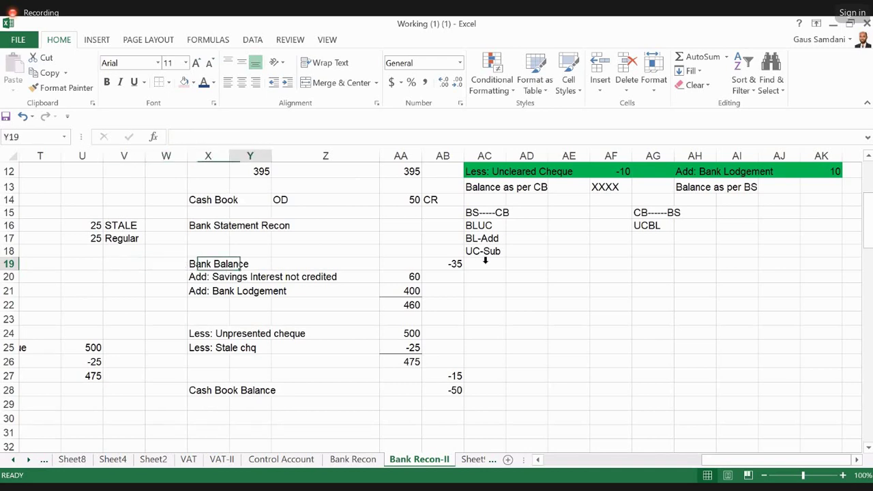
key("Right")
key("Right")
key("Right")
key("Right")
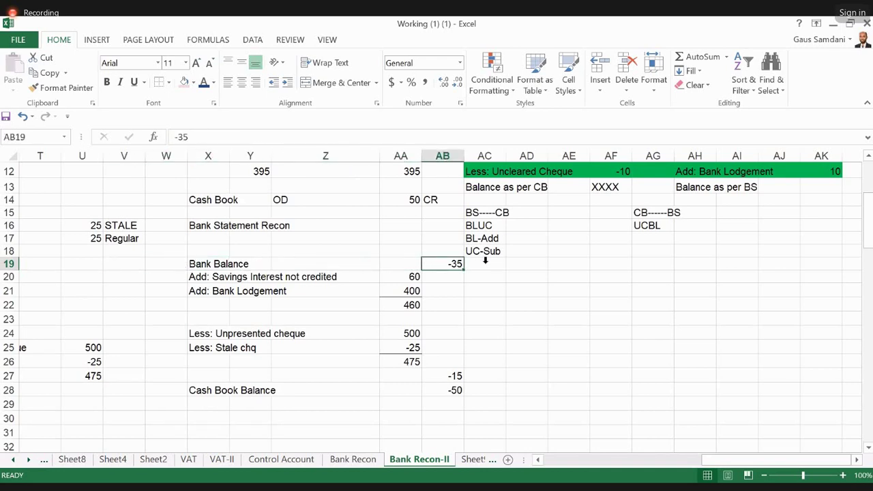
key("Down")
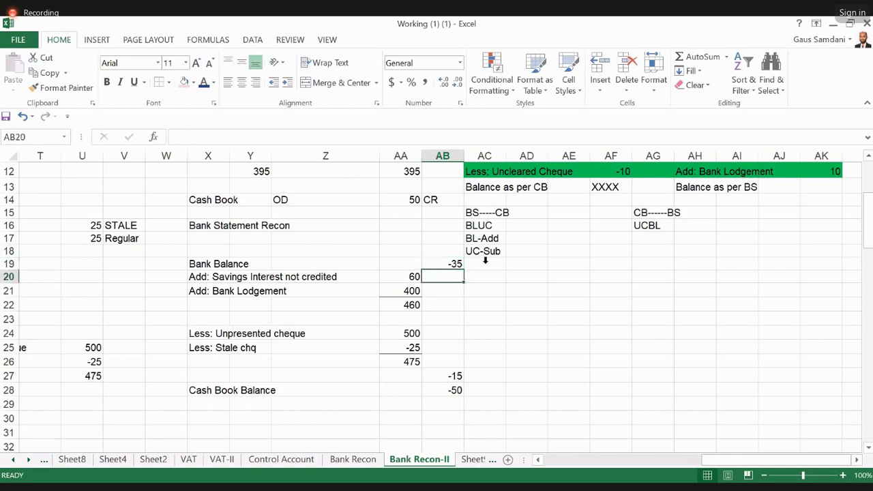
key("Up")
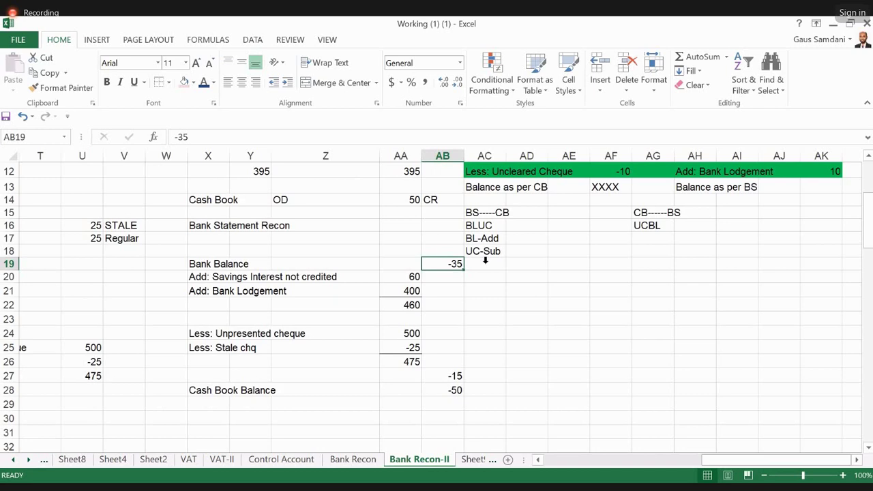
key("Up")
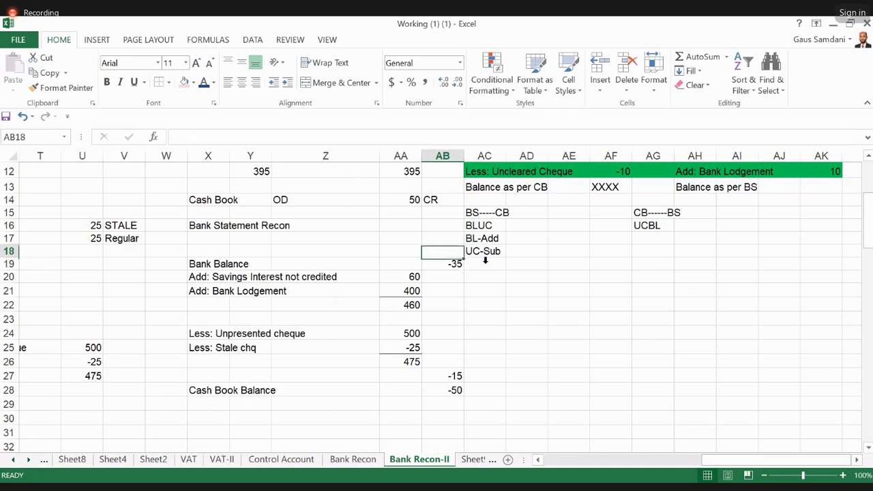
Locate the Bank Balance label in X19 that opens the Bank Statement Recon.
key("Down")
key("Left")
key("Left")
key("Left")
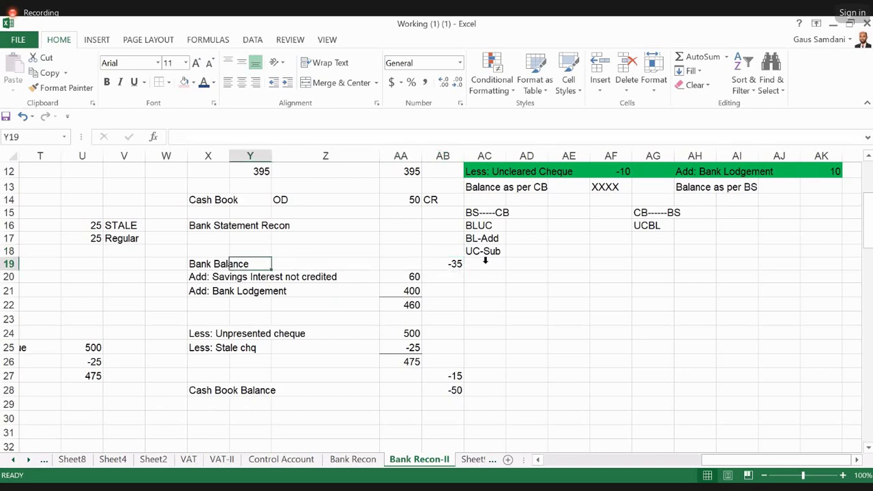
key("Down")
key("Left")
key("Up")
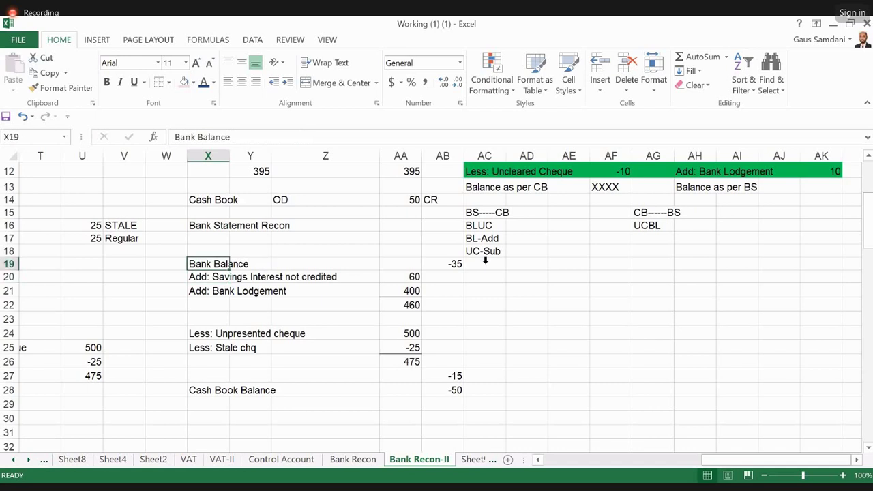
Check the BLUC rule note for going from BS to CB in AC15:AC16.
key("Right")
key("Right")
key("Right")
key("Right")
key("Right")
key("Up")
key("Up")
key("Up")
key("Up")
key("Down")
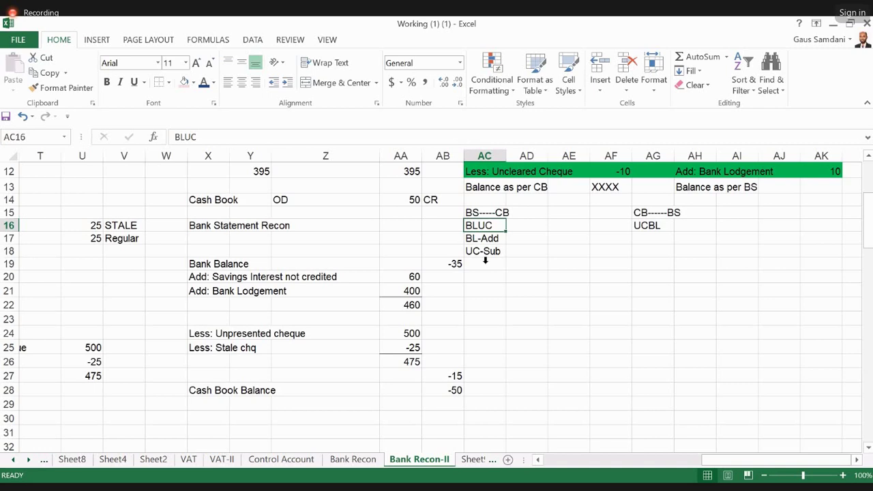
Examine the Add: Savings Interest not credited line in X20, below the Bank Balance.
key("Down")
key("Left")
key("Left")
key("Left")
key("Left")
key("Left")
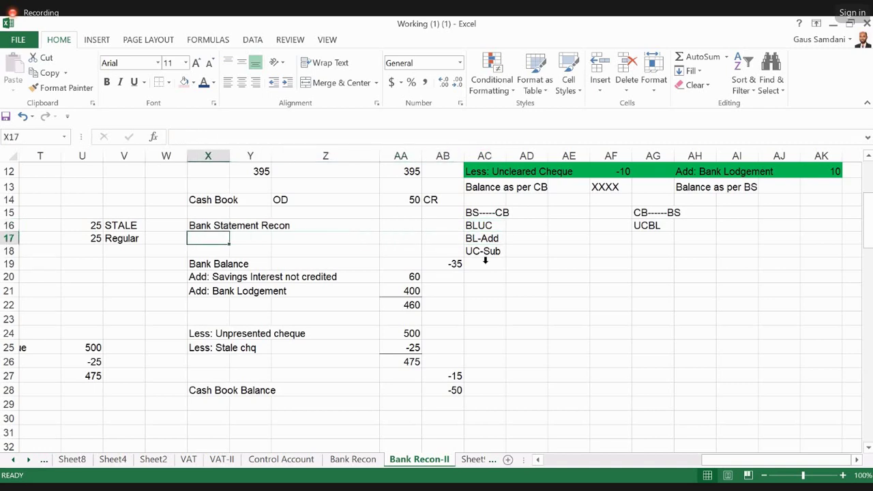
key("Down")
key("Down")
key("Down")
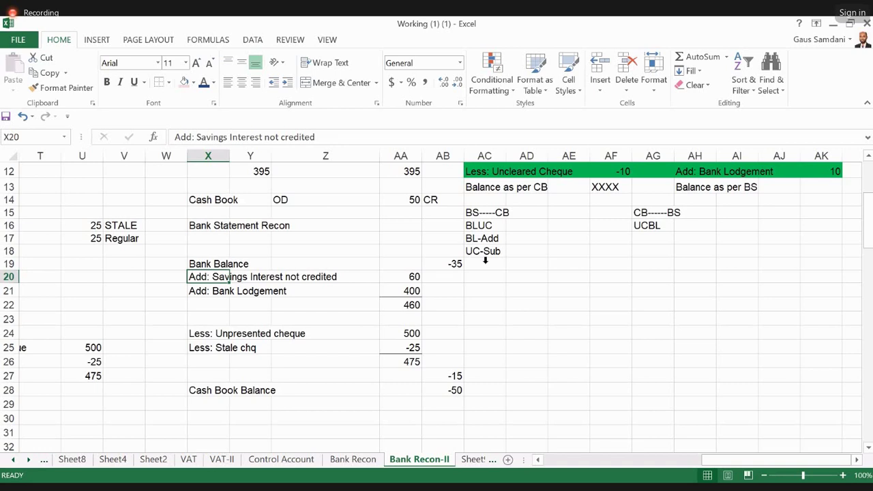
Highlight the Add: Bank Lodgement line across X21:AA21 of the Bank Statement Recon.
key("Up")
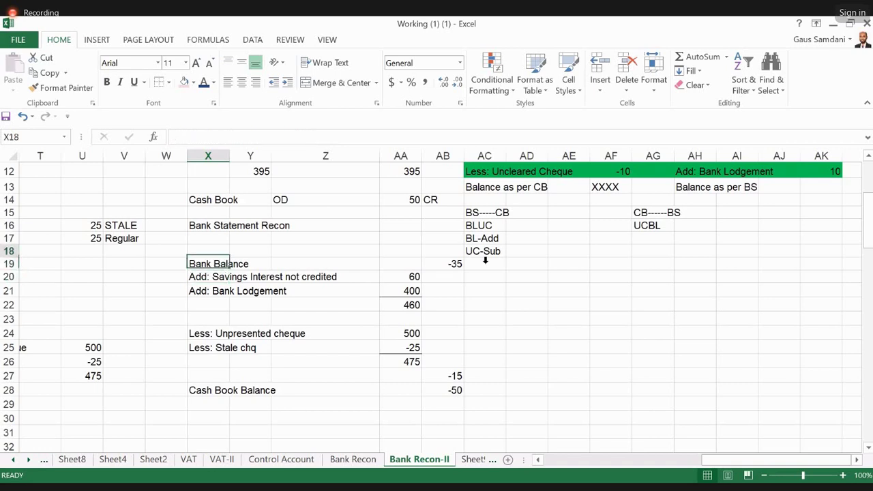
key("Down")
key("Down")
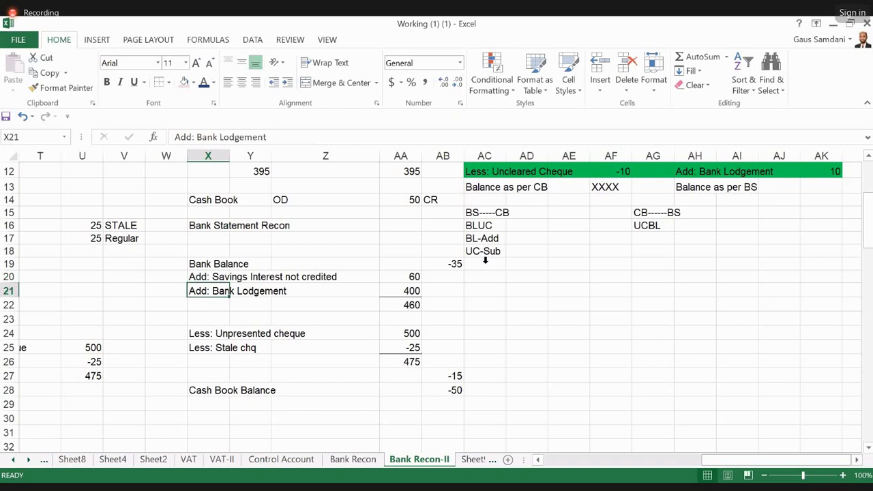
key("shift+Right")
key("shift+Right")
key("shift+Right")
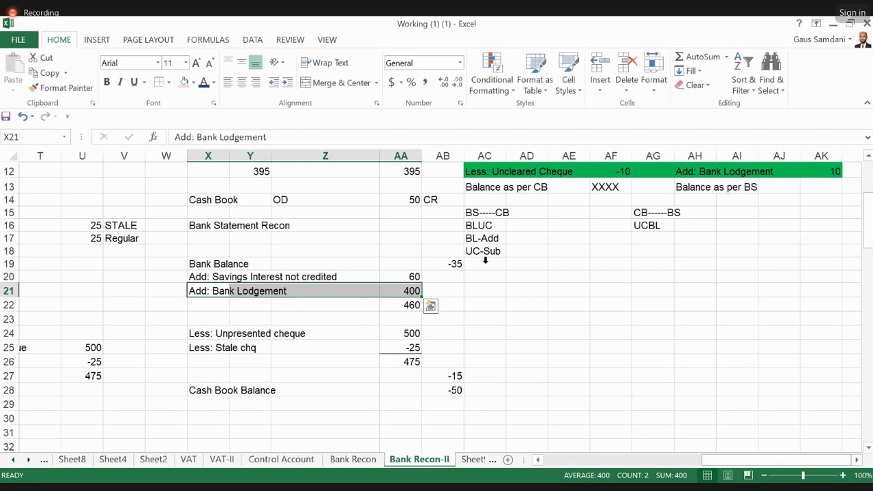
Highlight the Less: Unpresented cheque line across X24:AA24 of the Bank Statement Recon.
key("Down")
key("Down")
key("Down")
key("Down")
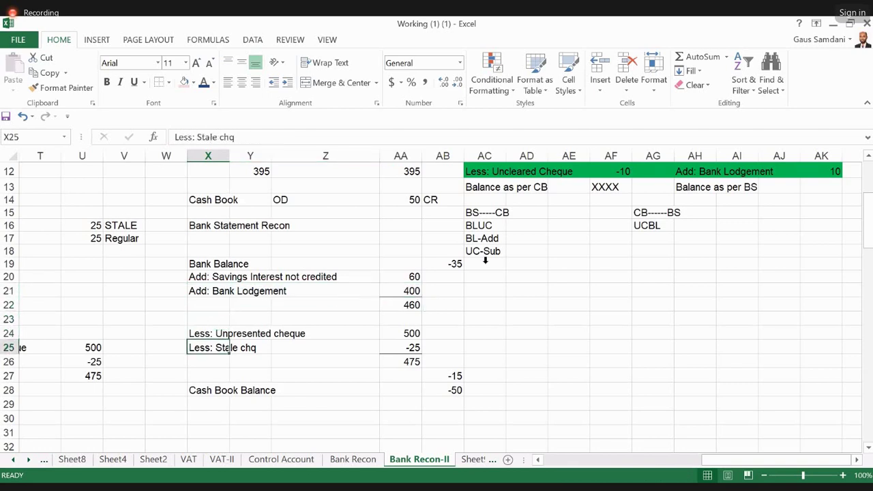
key("Up")
key("shift+Right")
key("shift+Right")
key("shift+Right")
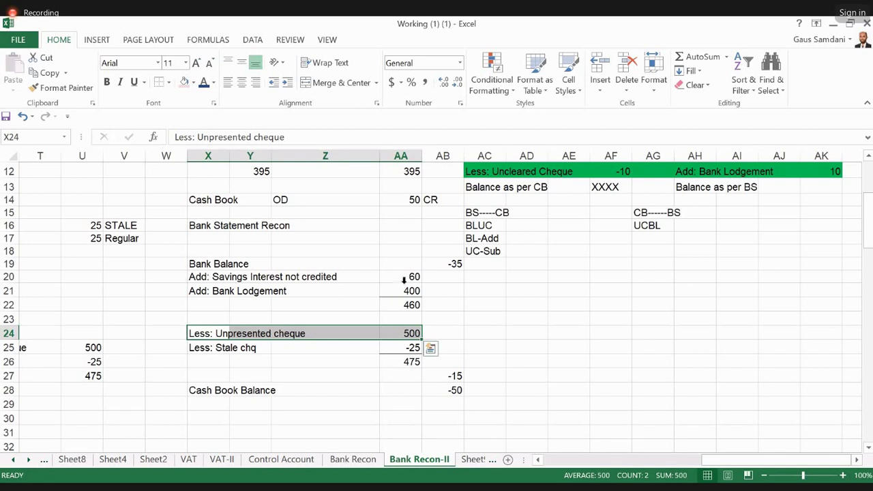
Check the reconciliation amounts for savings interest, bank balance, bank lodgement and unpresented cheque in AA20, AB19, AA21 and AA24.
left_click(408, 277)
left_click(452, 264)
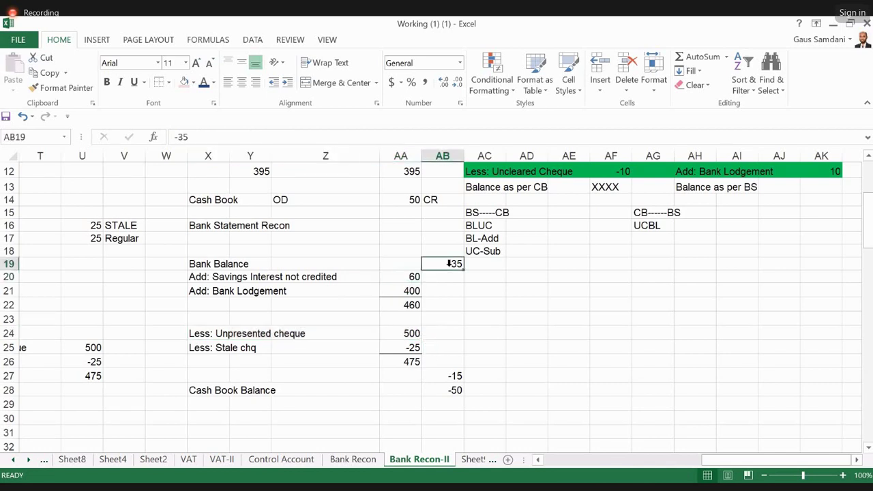
left_click(418, 291)
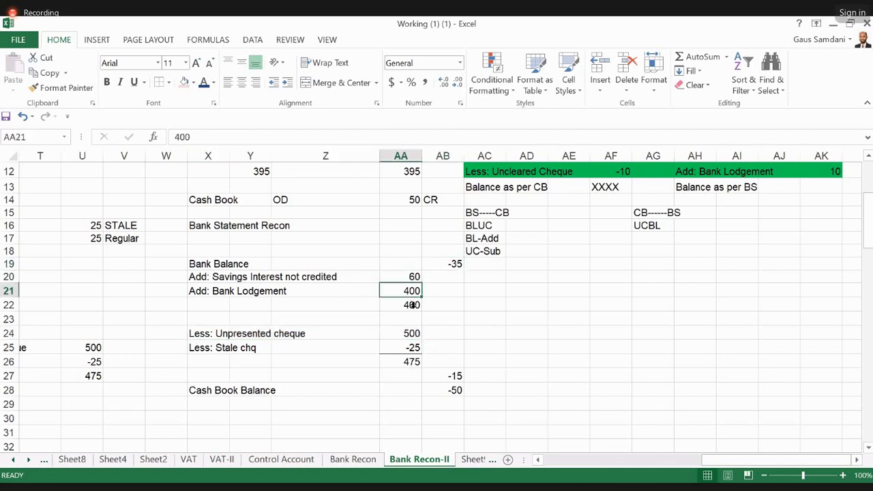
left_click(406, 331)
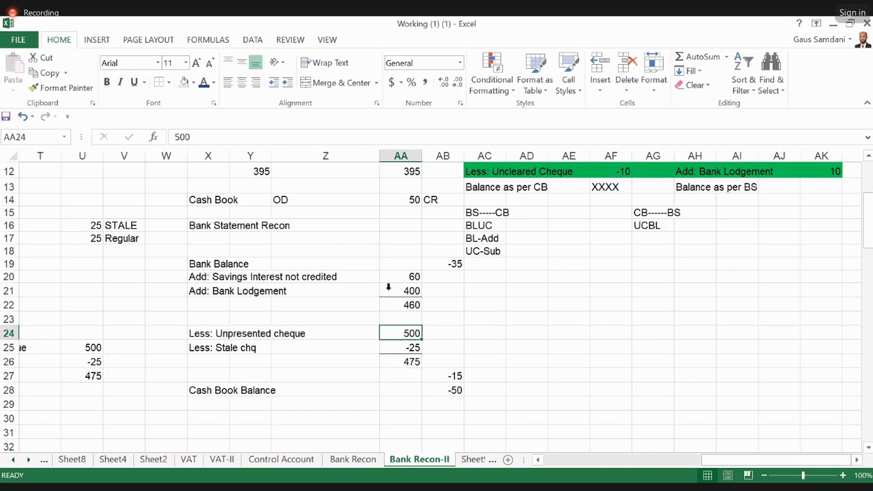
Highlight the savings interest line across W20:AB20 and check its amount in AA20.
left_click(184, 287)
left_click_drag(184, 287, 443, 276)
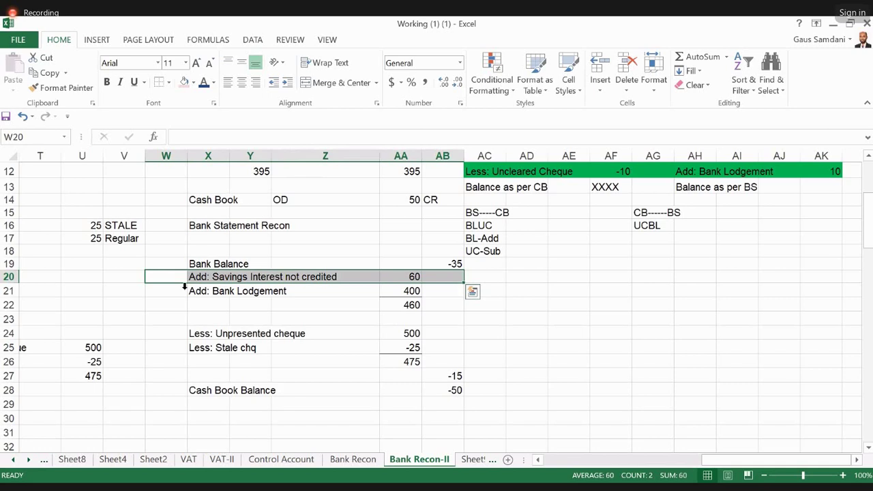
left_click(400, 276)
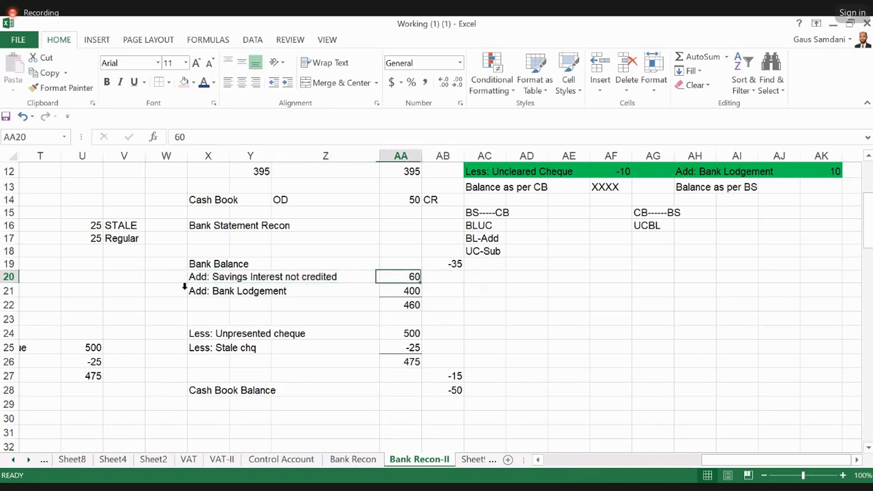
Trace the reconciliation from the bank balance in AB19 through the additions and their subtotal to the unpresented cheque amount in AA24.
left_click(443, 264)
key("Down")
key("Left")
key("Down")
key("Down")
key("Down")
key("Down")
key("Down")
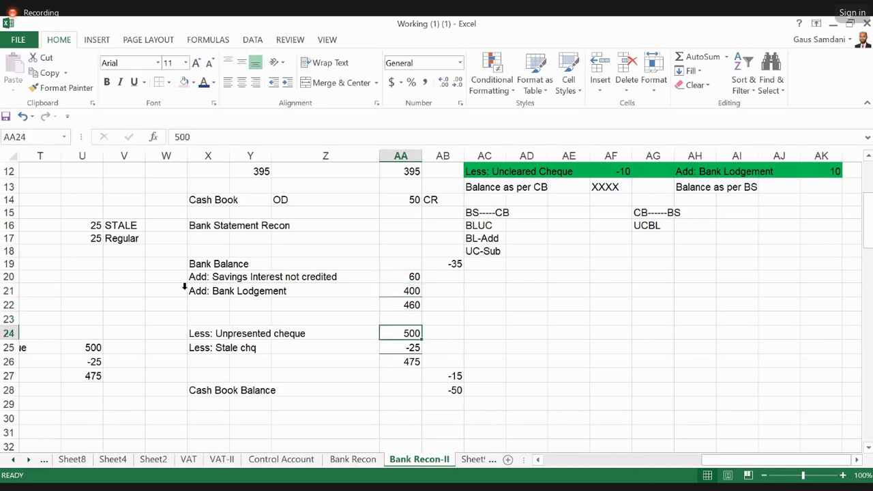
Compare the Less: Stale chq line in row 25 with the Less: Unpresented cheque line, highlighting X24:AA24.
key("Down")
key("Up")
key("Left")
key("Left")
key("Left")
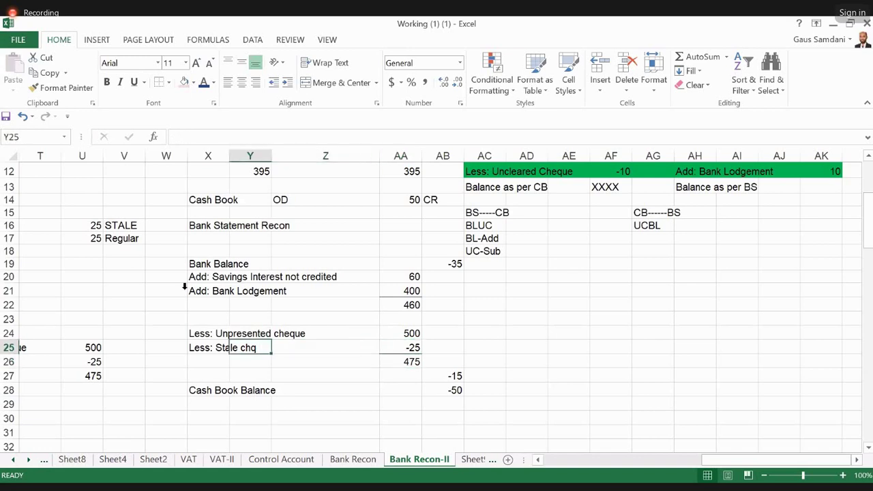
key("Up")
key("shift+Right")
key("shift+Right")
key("shift+Right")
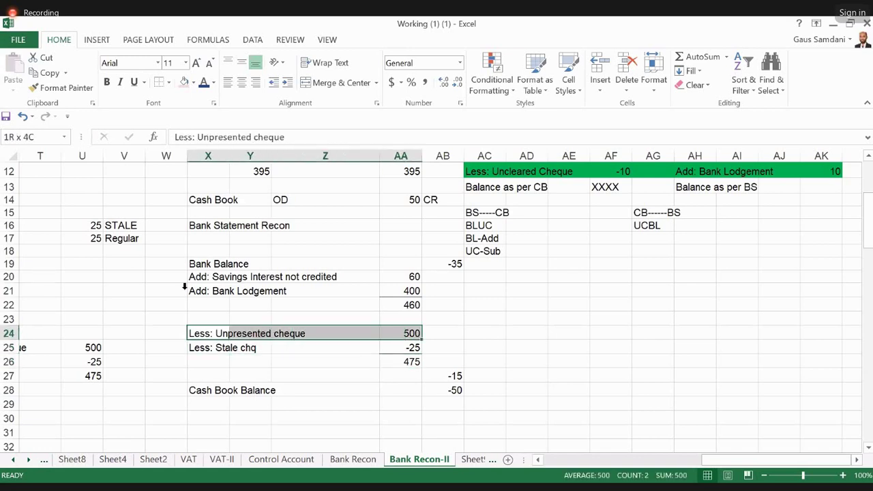
key("ctrl+v")
key("Escape")
Follow the deductions down to the Cash Book Balance and inspect its formula in AB28, along with the rows above it.
key("Up")
key("Right")
key("Right")
key("Down")
key("Down")
key("Down")
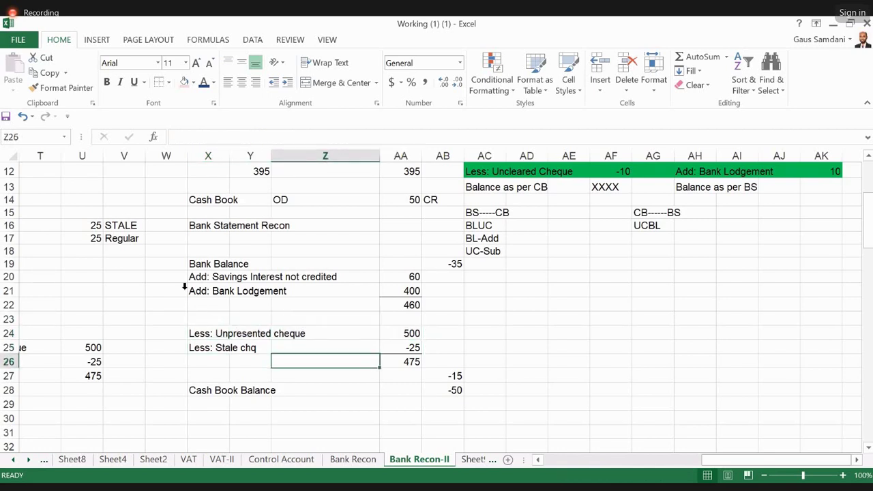
key("Down")
key("Down")
key("Right")
key("Left")
key("Left")
key("Right")
key("Right")
key("Right")
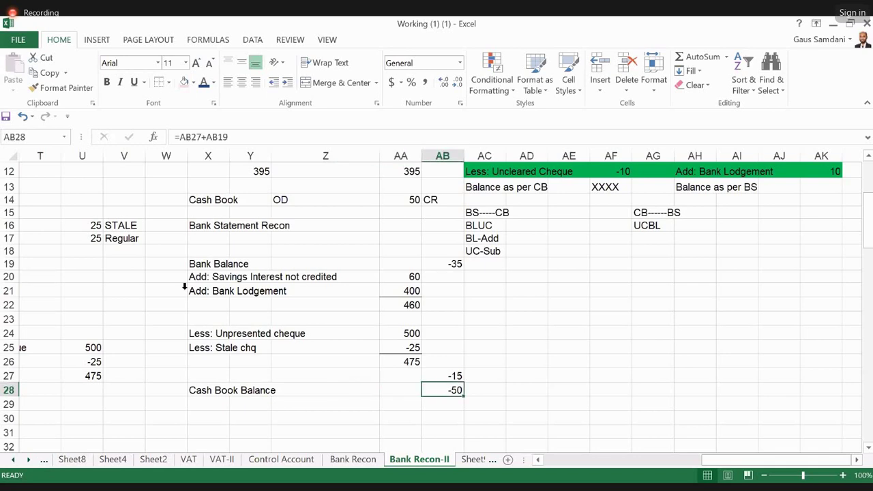
key("Up")
key("Up")
key("Up")
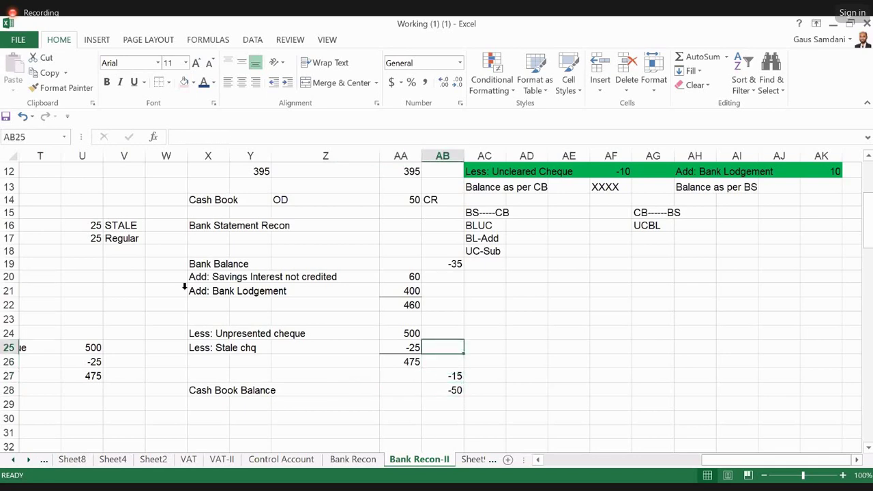
Highlight the Cash Book Balance row across X28:AB28.
key("Down")
key("Down")
key("Down")
key("shift+Left")
key("shift+Left")
key("shift+Left")
key("shift+Left")
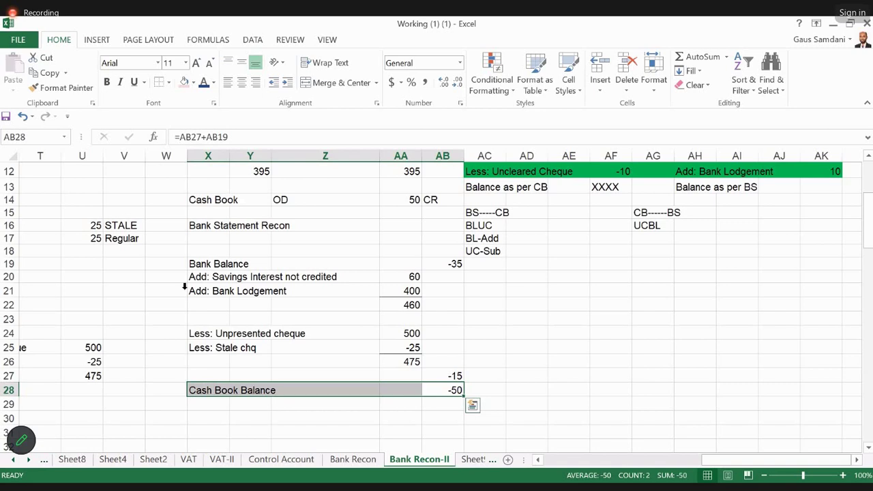
Return to cell A1 of the Bank Recon-II sheet to view the question text.
key("Right")
key("Right")
key("Up")
key("Up")
key("Up")
key("Up")
key("Up")
key("Up")
key("Up")
key("Up")
key("Up")
key("Up")
key("Up")
key("Up")
key("Up")
key("Up")
key("Up")
key("Up")
key("Up")
key("Up")
key("Up")
key("Up")
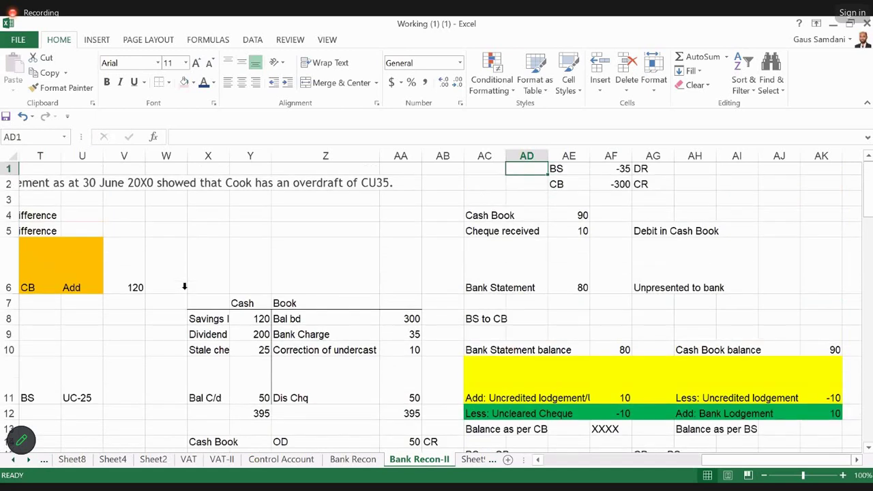
key("Left")
key("Left")
key("Left")
key("Left")
key("Left")
key("Left")
key("Left")
key("Left")
key("Left")
key("Left")
key("Left")
key("Left")
key("Left")
key("Left")
key("Left")
key("Left")
key("Left")
key("Left")
key("Left")
key("Left")
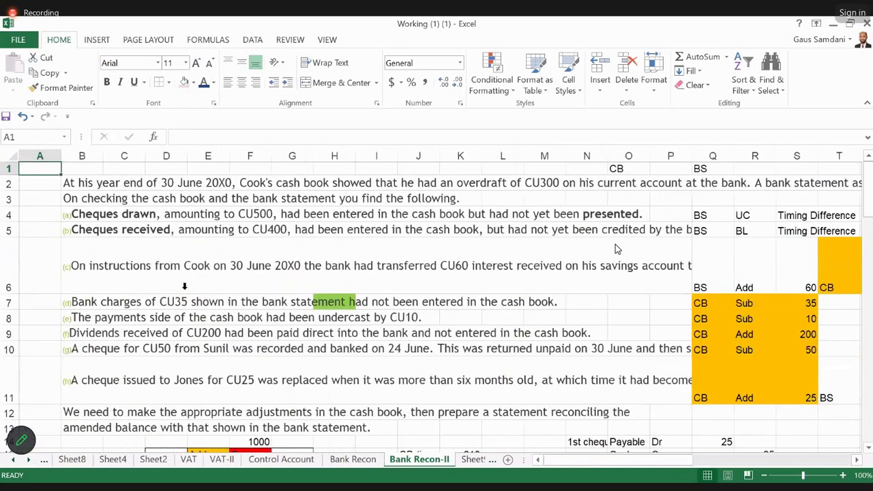
Look over the question's opening paragraph and its list of reconciling items in column B, highlighting the column down from B4.
key("Right")
key("Right")
key("Down")
key("Left")
key("Down")
key("Down")
key("shift+Down")
key("shift+Down")
key("shift+Down")
key("shift+Down")
key("shift+Down")
key("shift+Down")
key("shift+Down")
key("shift+Down")
key("shift+Down")
key("shift+Down")
key("shift+Down")
key("shift+Down")
key("shift+Down")
key("shift+Down")
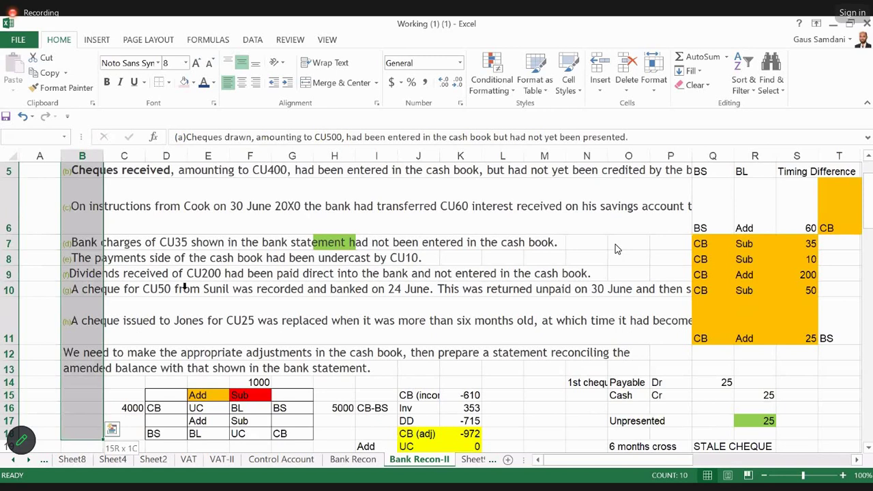
key("Up")
key("Up")
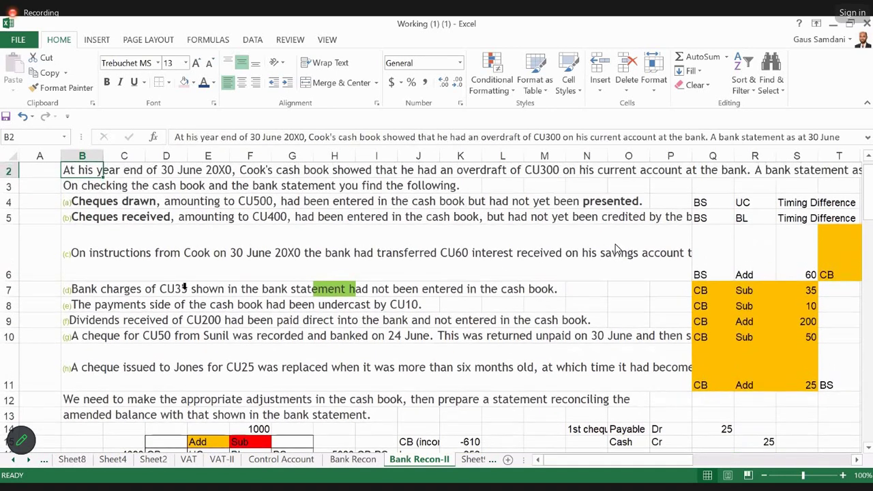
Follow item (a) on cheques drawn across row 4 to its BS, UC and Timing Difference notes.
key("Down")
key("Down")
key("Right")
key("Right")
key("Right")
key("Right")
key("Right")
key("Right")
key("Right")
key("Right")
key("Right")
key("Right")
key("Right")
key("Right")
key("Right")
key("Right")
key("Right")
key("Right")
key("Right")
key("Right")
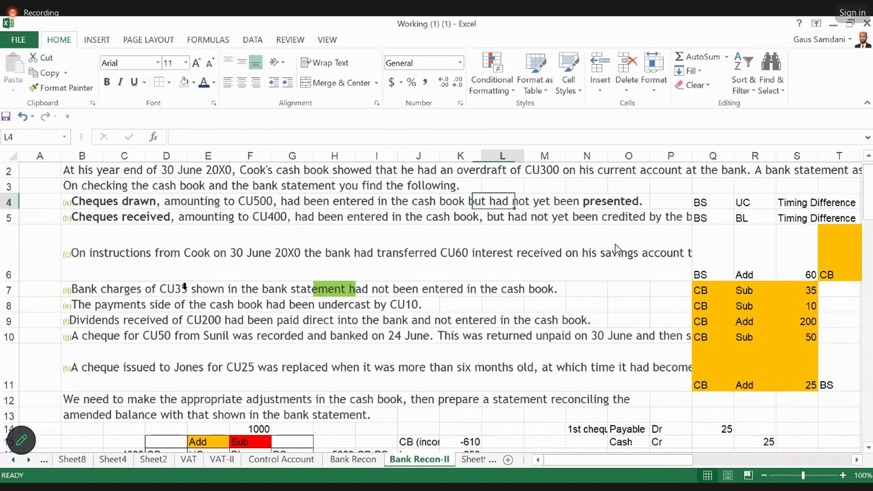
key("Right")
key("Right")
key("Right")
key("Right")
key("Right")
key("Right")
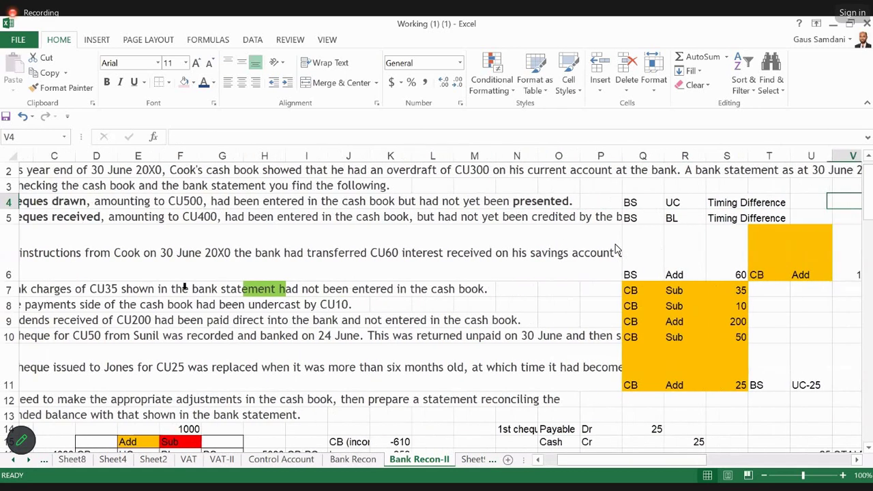
Examine the cash book adjustments in columns Q to S, down to the amount for the undercast in S8.
key("Left")
key("Left")
key("Left")
key("Left")
key("Left")
key("Left")
key("Left")
key("Left")
key("Left")
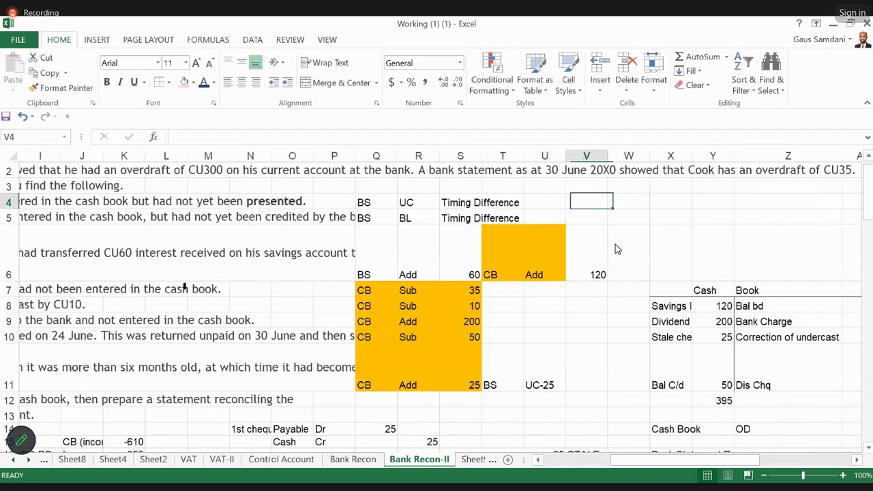
key("Down")
key("Down")
key("Down")
key("Down")
key("Right")
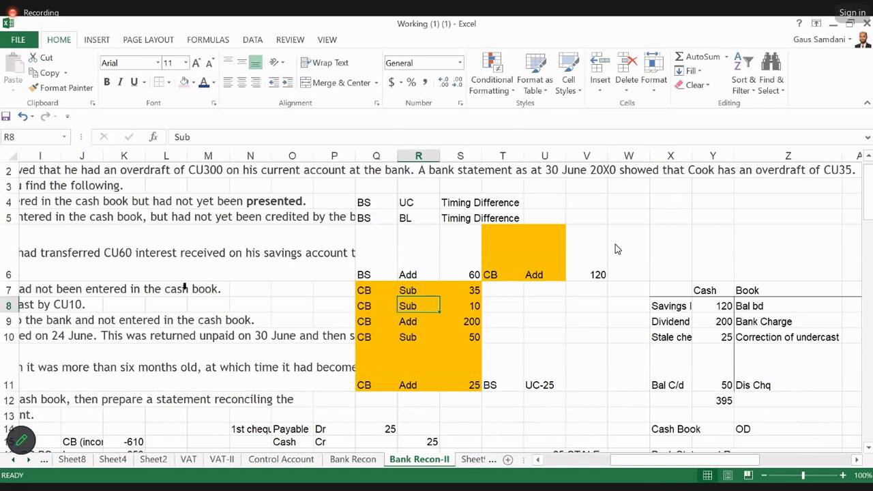
key("Right")
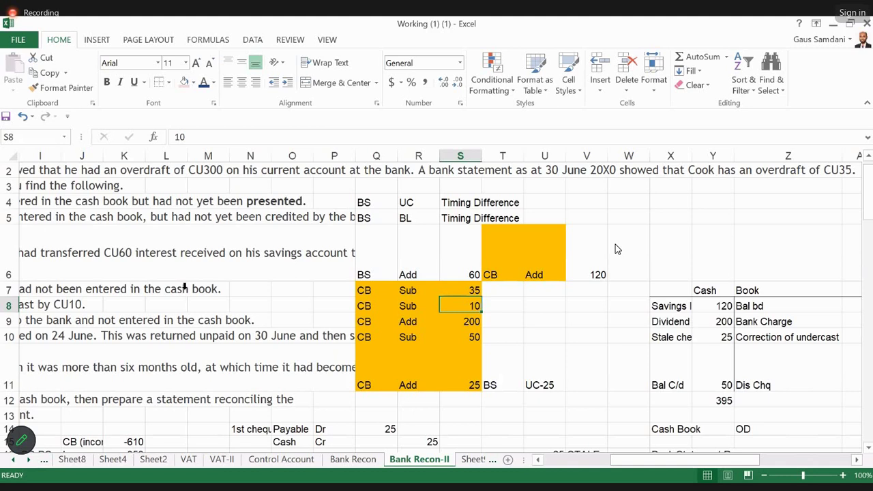
In the empty area below the yellow reconciliation block, enter BS in J29 with 388 beside it in K29.
left_click(227, 387)
key("Down")
key("Down")
key("Down")
key("Down")
key("Down")
key("Down")
key("Down")
key("Down")
key("Down")
key("Down")
key("Down")
key("Down")
key("Down")
key("Down")
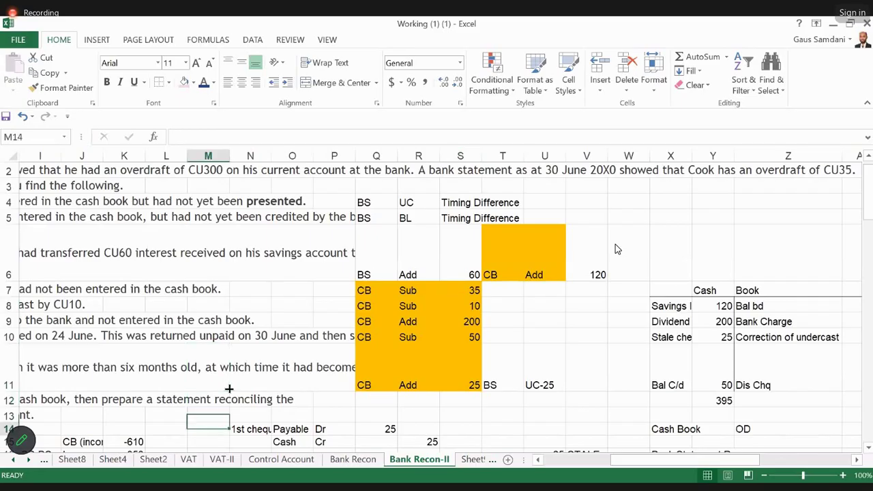
key("Down")
key("Down")
key("Down")
key("Down")
key("Down")
key("Down")
key("Down")
key("Down")
key("Down")
key("Down")
key("Down")
key("Down")
key("Left")
key("Left")
key("Left")
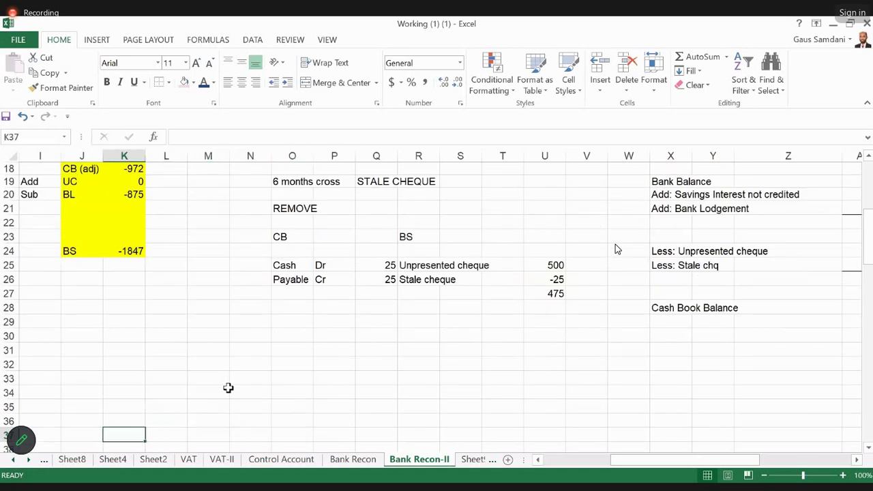
key("Up")
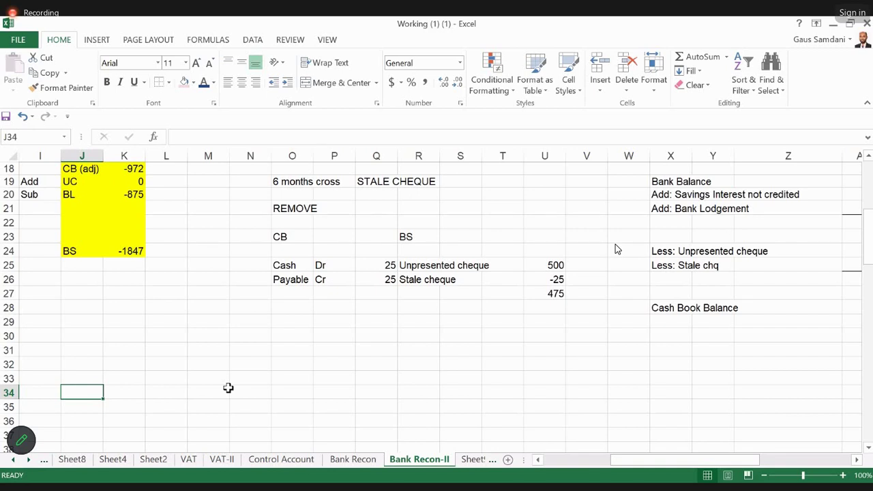
key("Up")
key("Up")
key("Up")
key("Up")
key("Up")
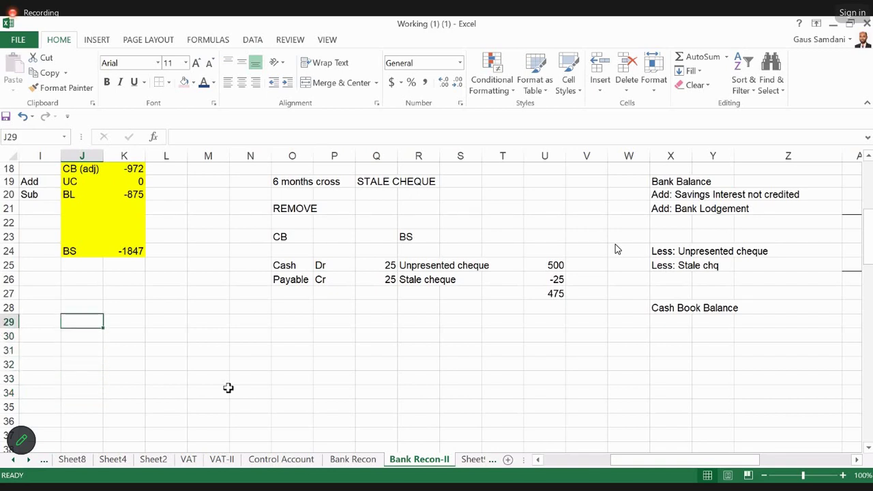
type("BS")
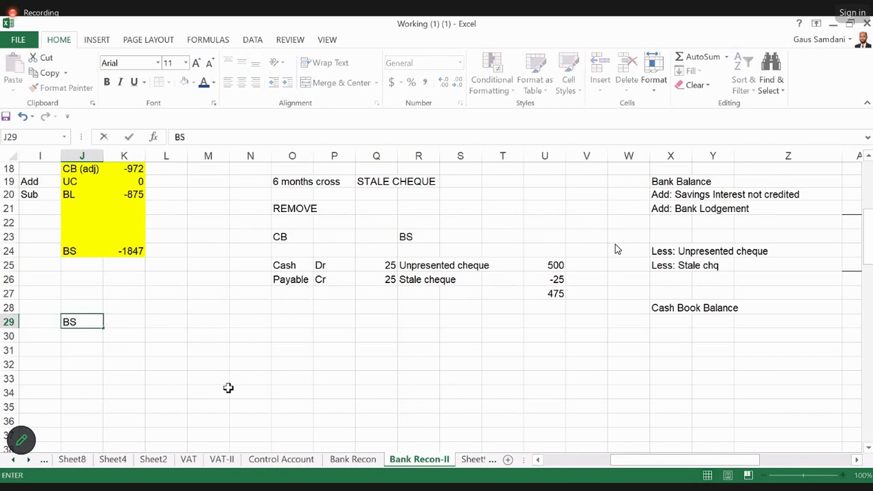
key("Tab")
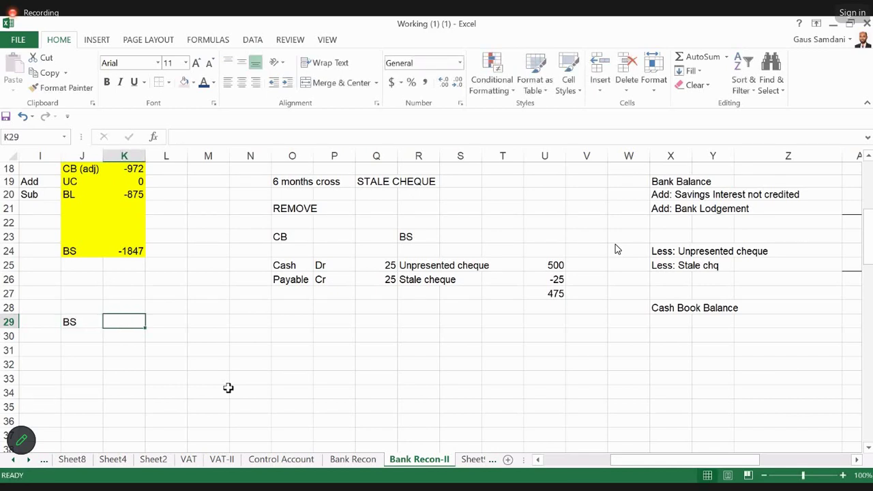
type("388")
key("Return")
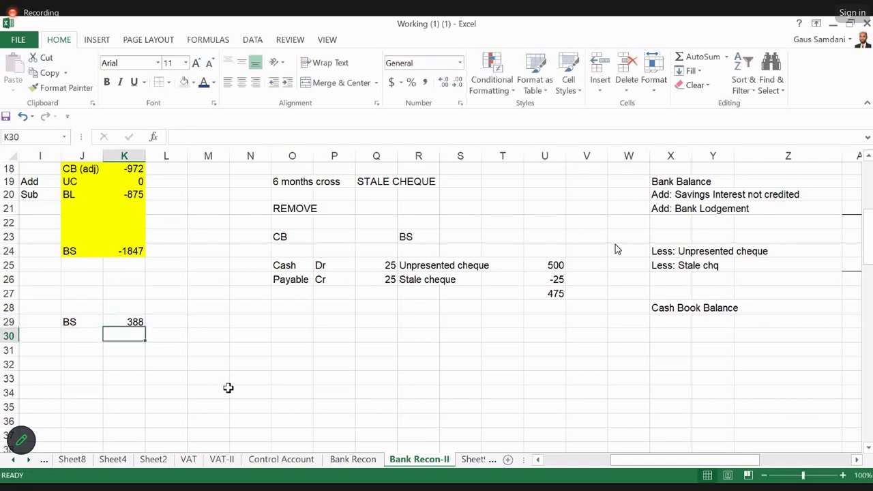
Add the note "prepare" in J30 under BS and highlight the block J29:K30.
key("Left")
type("pr")
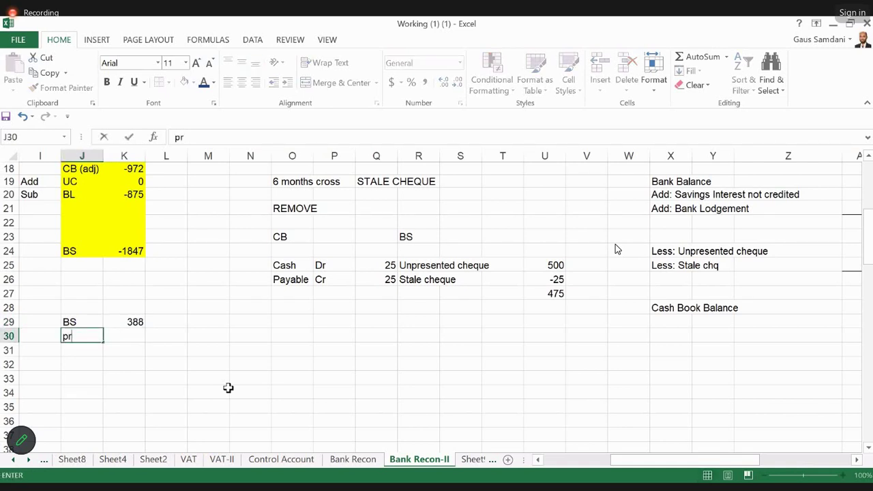
type("epare")
key("Return")
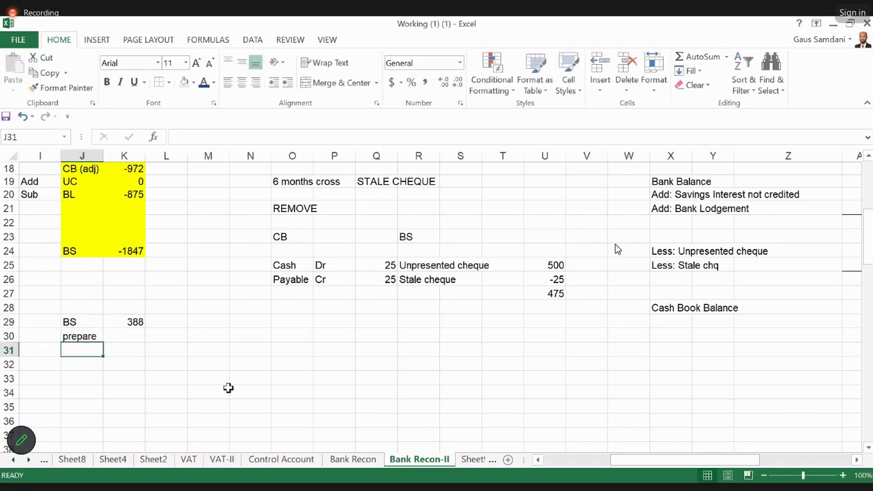
key("Up")
key("Up")
key("shift+Right")
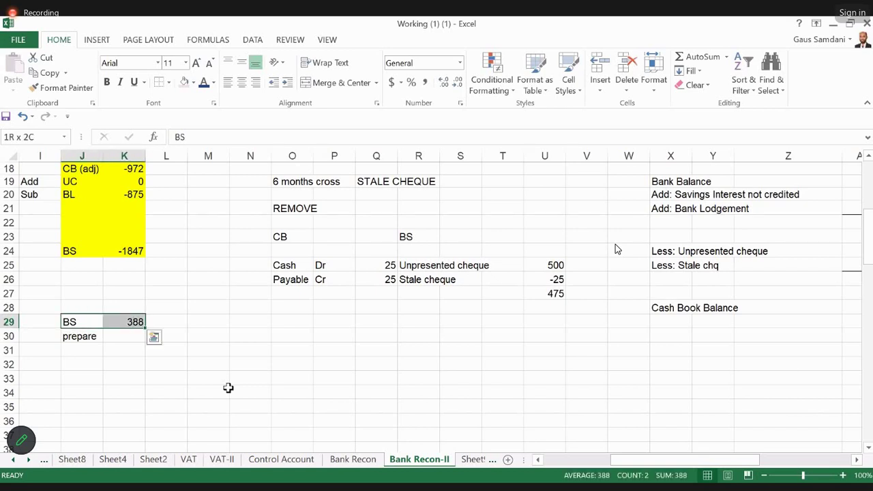
key("shift+Down")
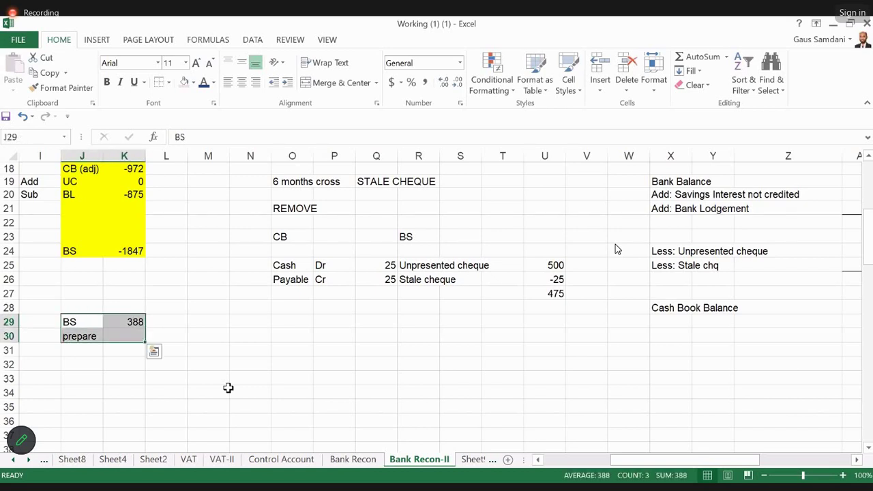
left_click(77, 360)
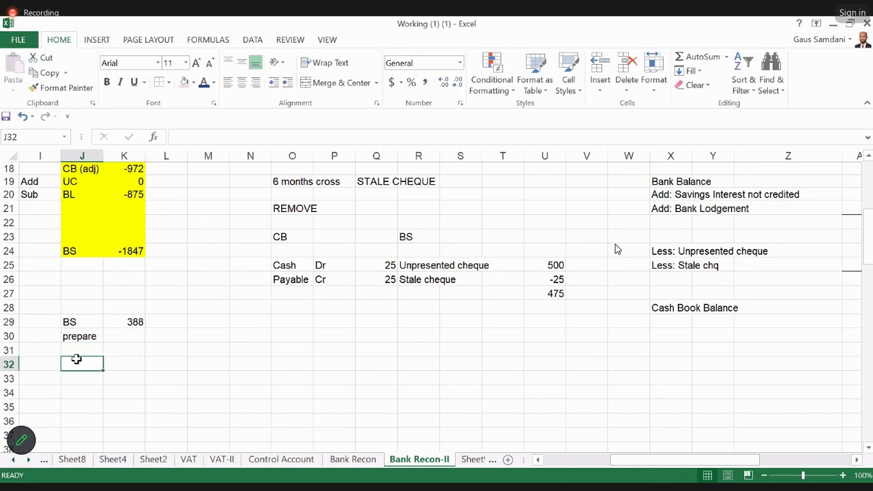
Enter CB in M29 with 106 beside it in N29.
key("Right")
key("Right")
key("Right")
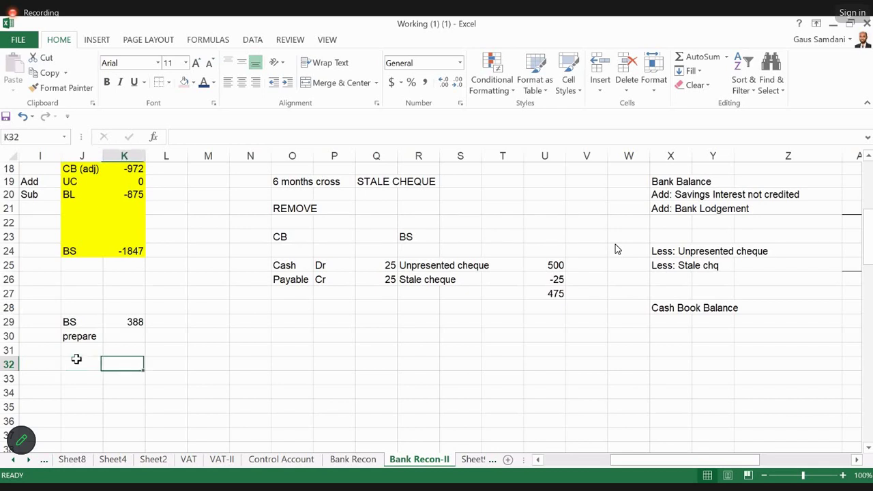
key("Up")
key("Up")
key("Up")
type("CB")
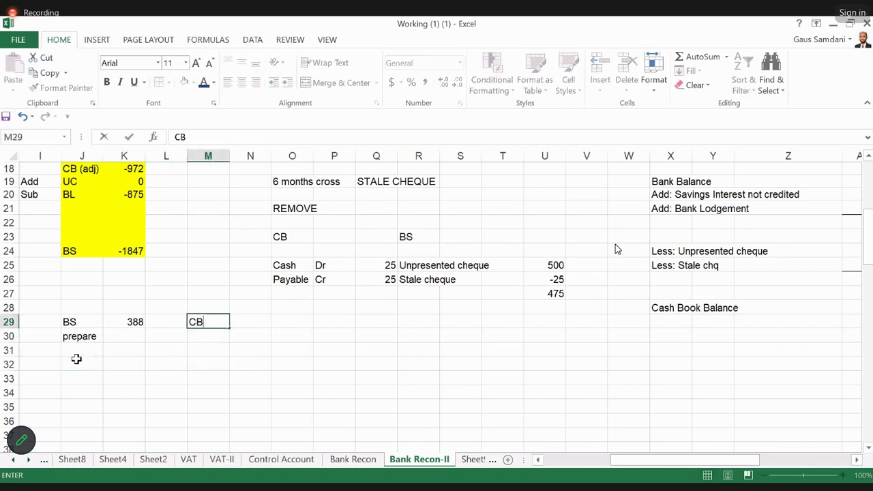
key("Tab")
type("106")
key("Return")
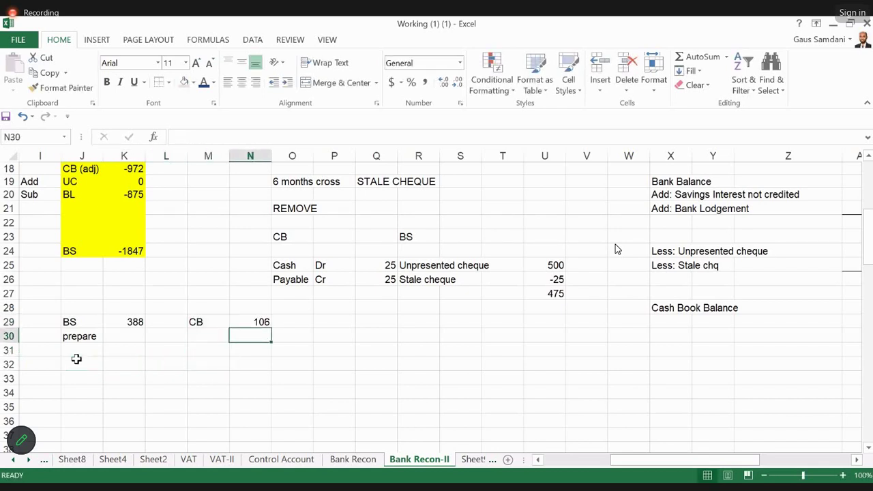
key("Up")
key("shift+Left")
key("shift+Left")
key("shift+Left")
key("Down")
key("Down")
key("Left")
key("Left")
key("Left")
key("Left")
key("Left")
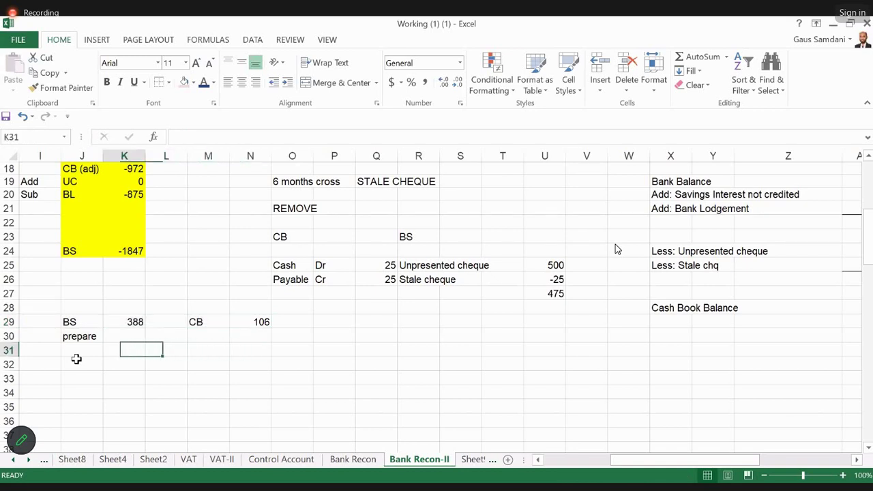
key("Up")
key("Up")
key("Up")
key("Right")
key("Down")
key("Down")
key("Down")
key("Down")
key("Down")
key("Down")
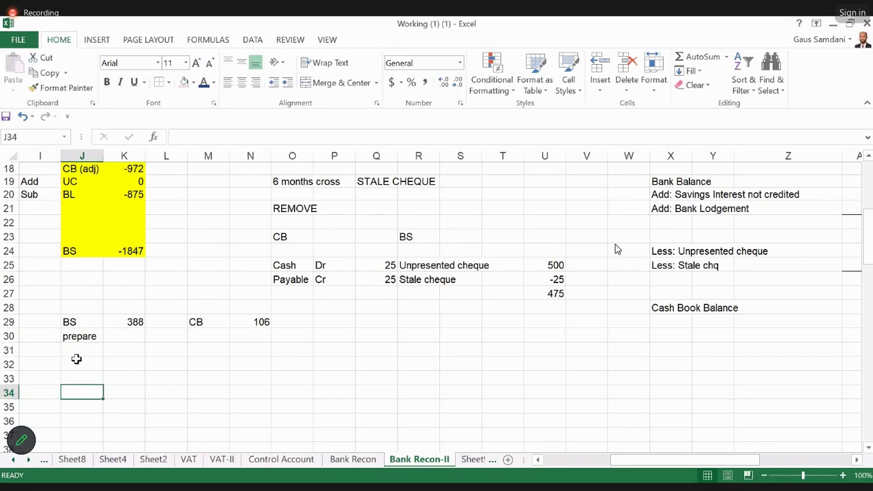
Highlight the BS balance together with its "prepare" note across J29:K30.
key("Up")
key("Up")
key("Up")
key("Up")
key("Up")
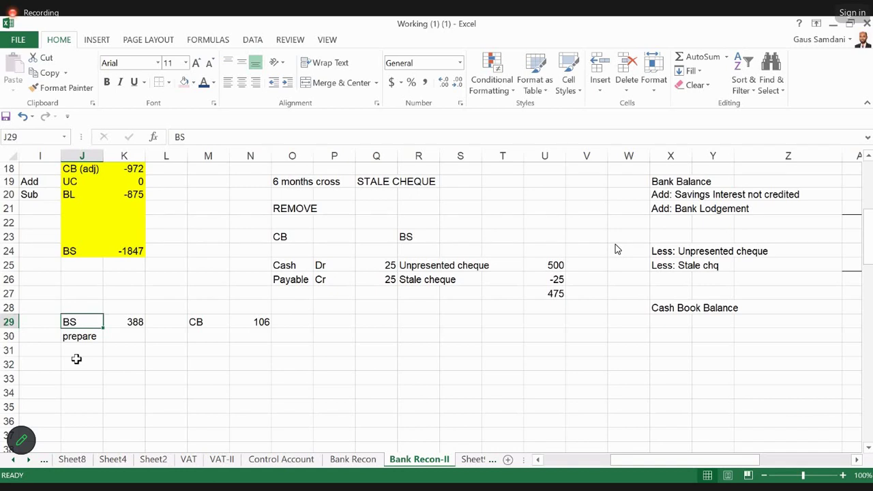
key("shift+Right")
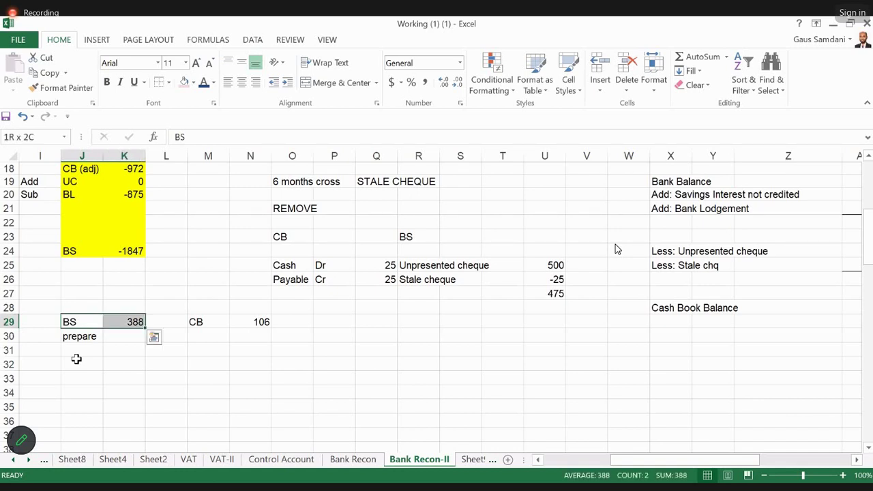
key("shift+Down")
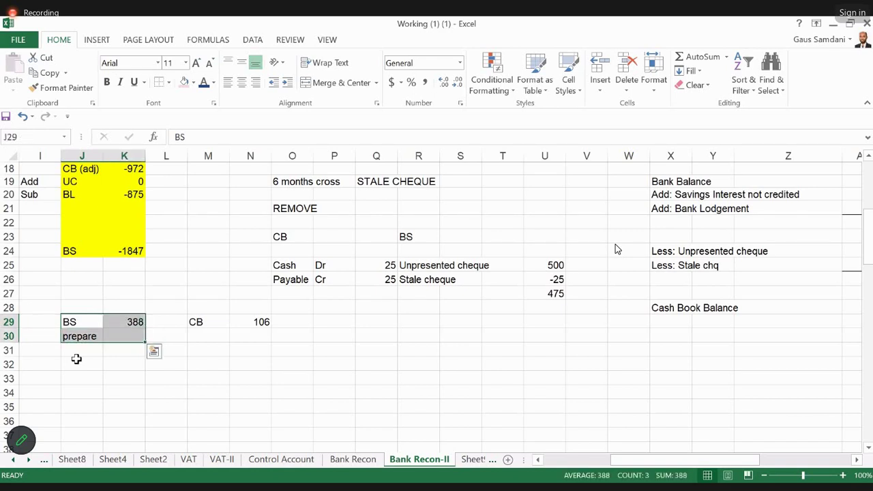
Start an answer list in row 32 with the letter A in I32 and "Decrease" in J32.
left_click(76, 355)
left_click(76, 360)
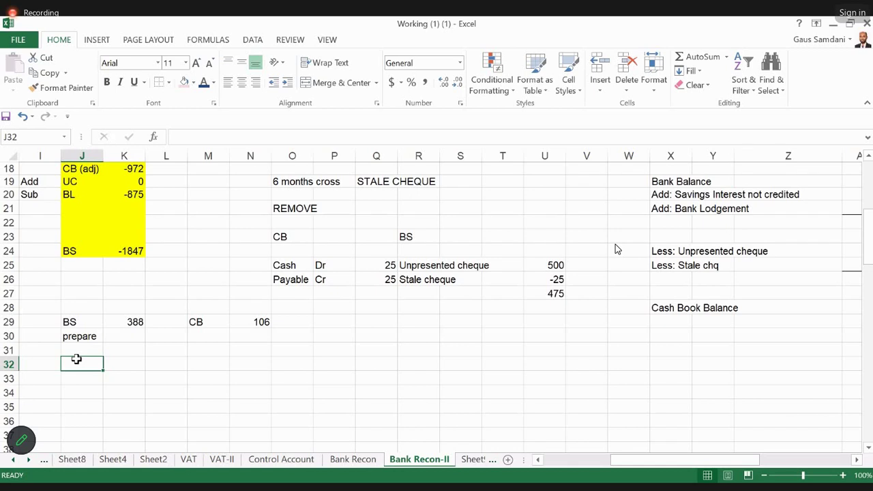
type("A")
type("Decrease")
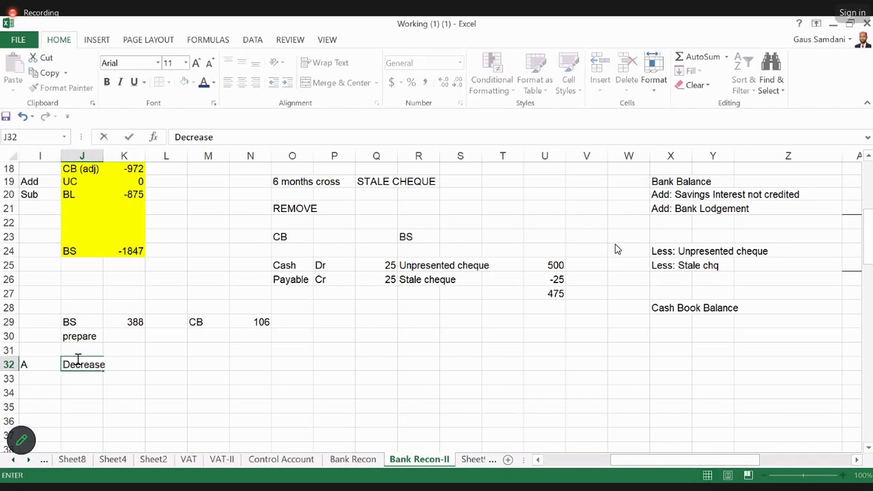
key("Return")
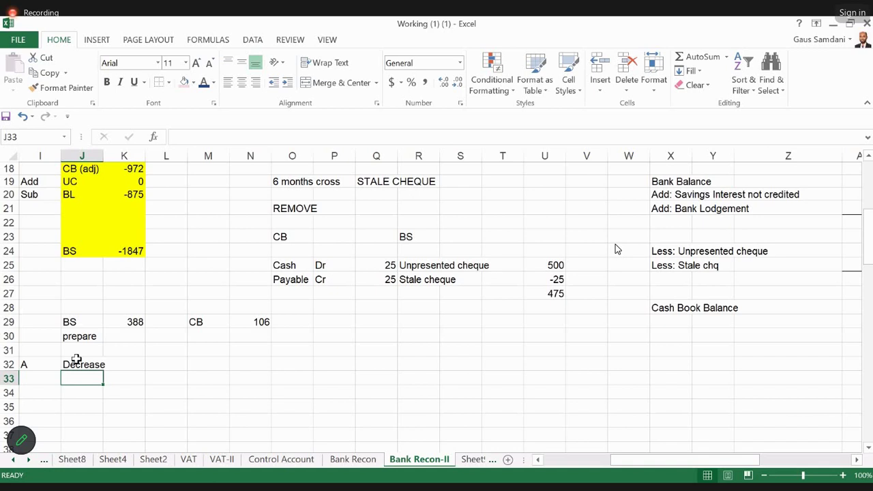
Add entry B to the answer list in row 33 with "No effect" in J33.
key("Left")
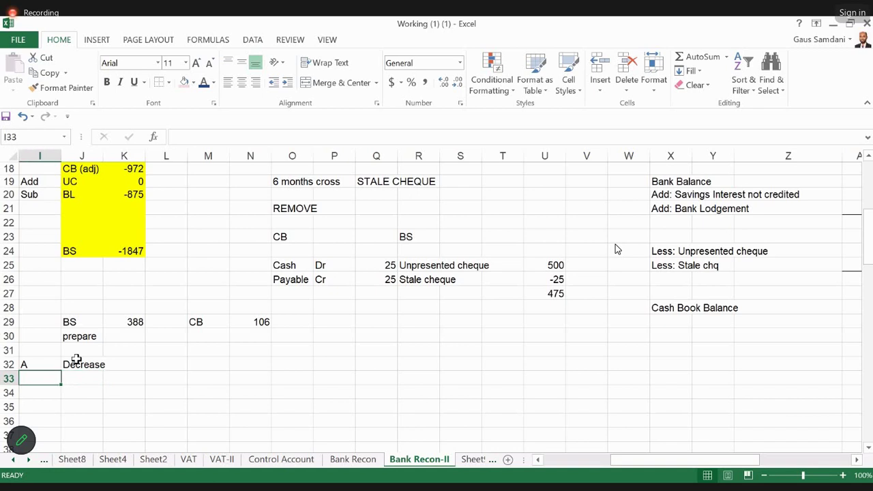
type("B")
key("Tab")
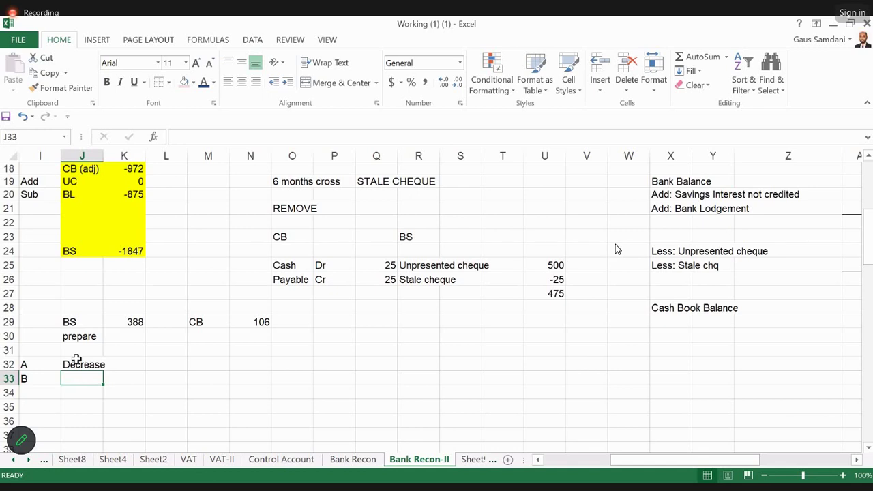
type("No effect")
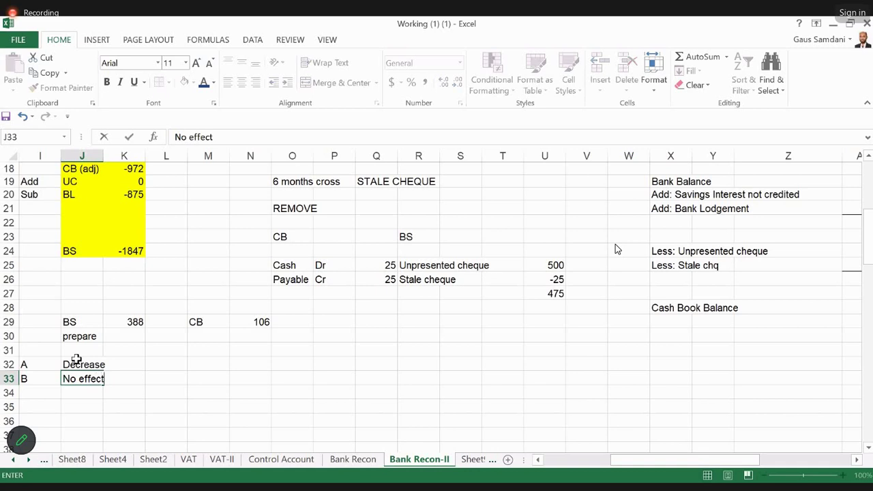
key("Return")
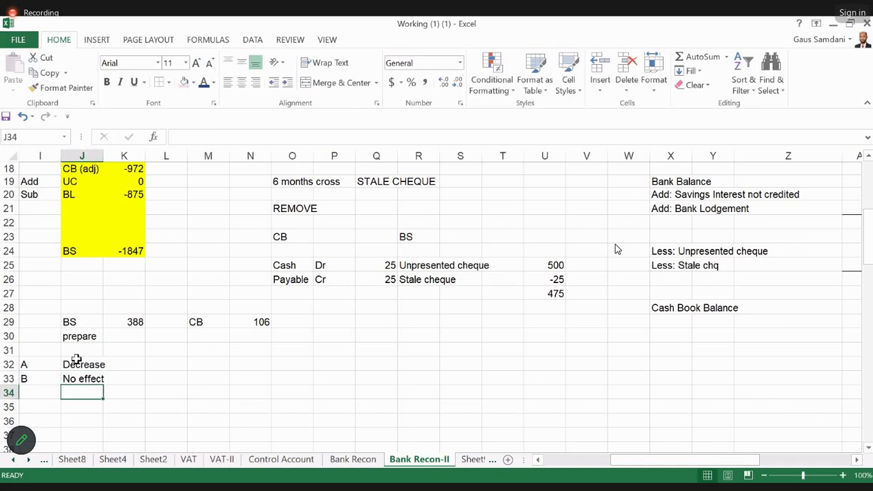
Add entry C to the answer list in row 34 with "Unpresented cheque" in J34 and "Decrease" in M34.
key("Left")
type("C")
key("Tab")
type("Unpresented ")
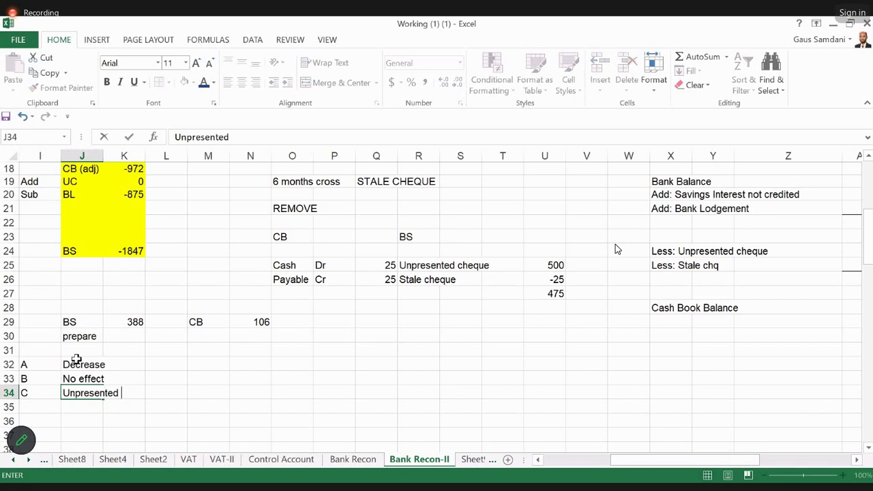
type("cheque")
key("Tab")
key("Tab")
key("Tab")
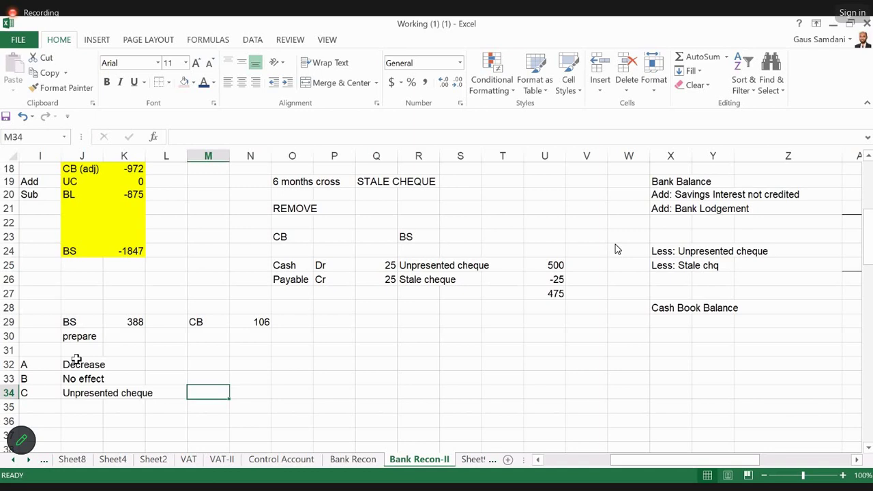
type("Decrease")
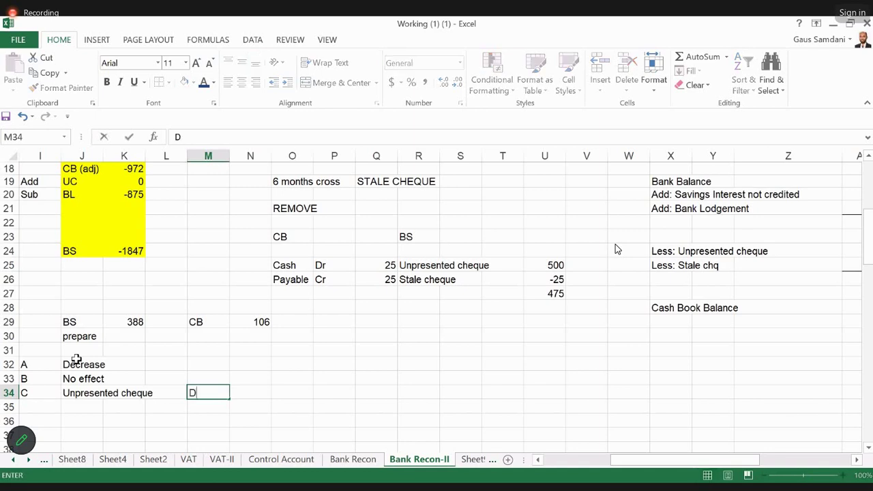
key("Return")
Add entry D to the answer list in row 35 with "Bank Lodgement" in J35 and "Increase" in M35.
key("Left")
key("Left")
key("Left")
key("Left")
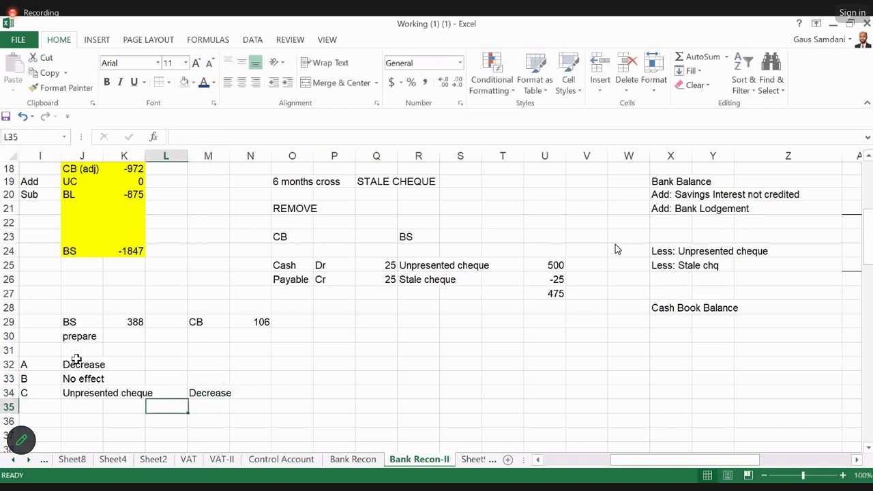
type("D")
key("Tab")
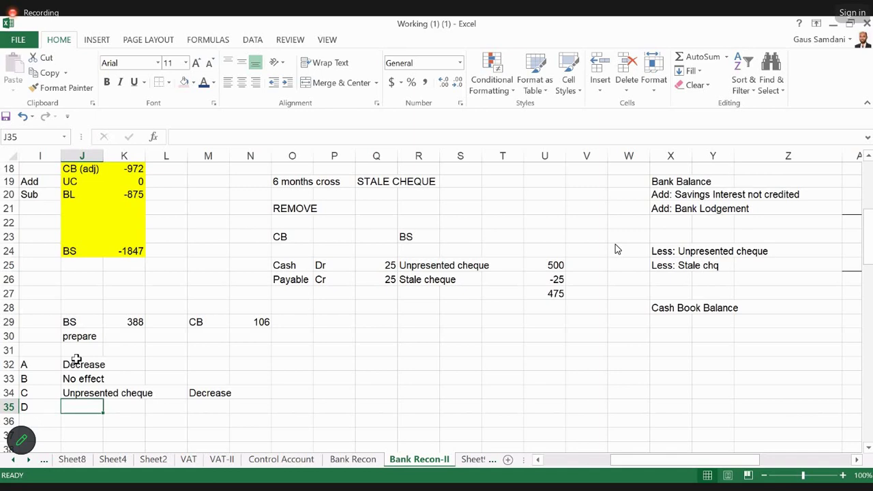
type("Bank")
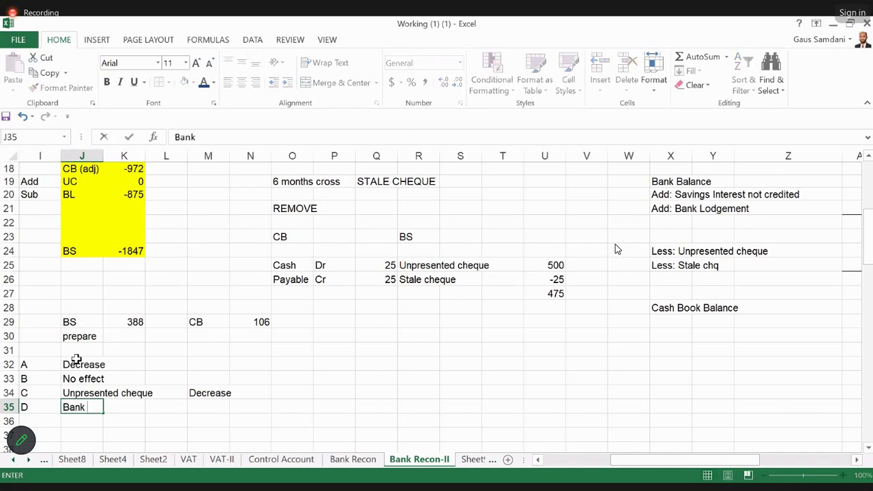
type(" Lodgement")
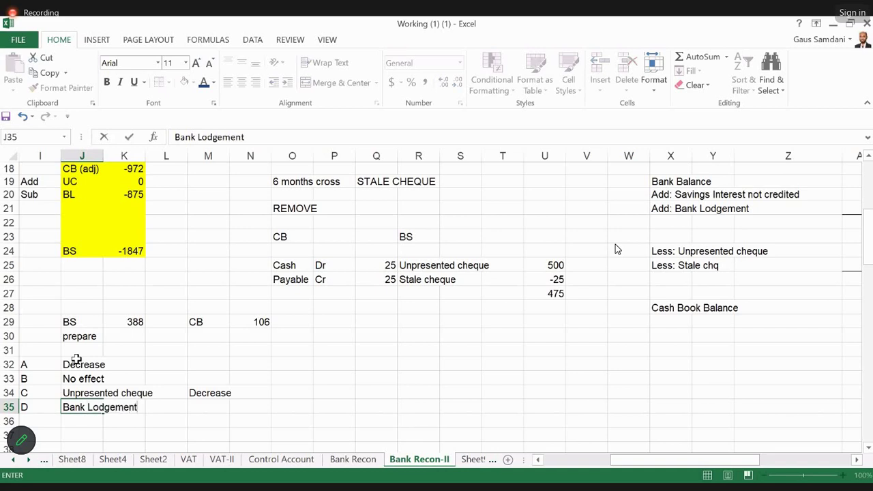
key("Tab")
key("Tab")
key("Tab")
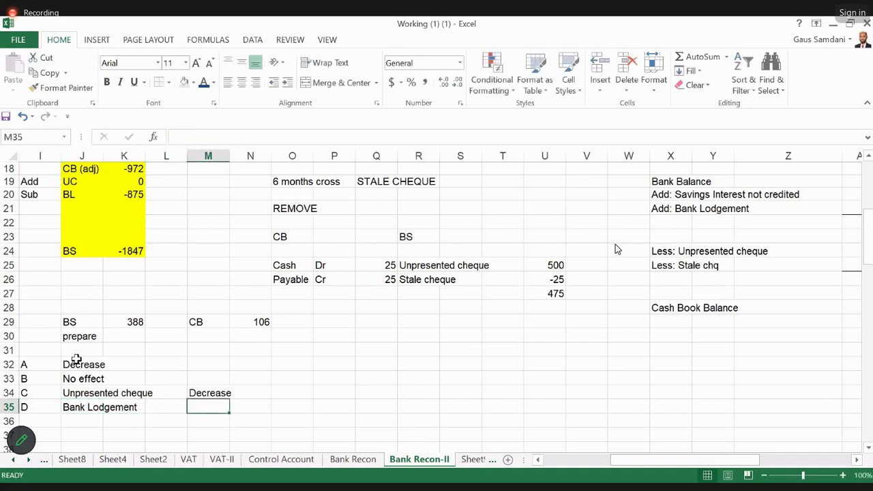
type("Increase")
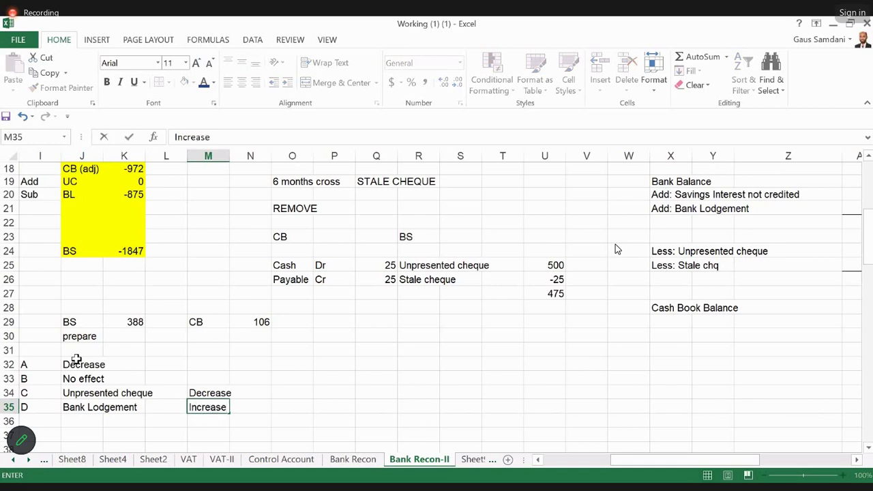
key("Return")
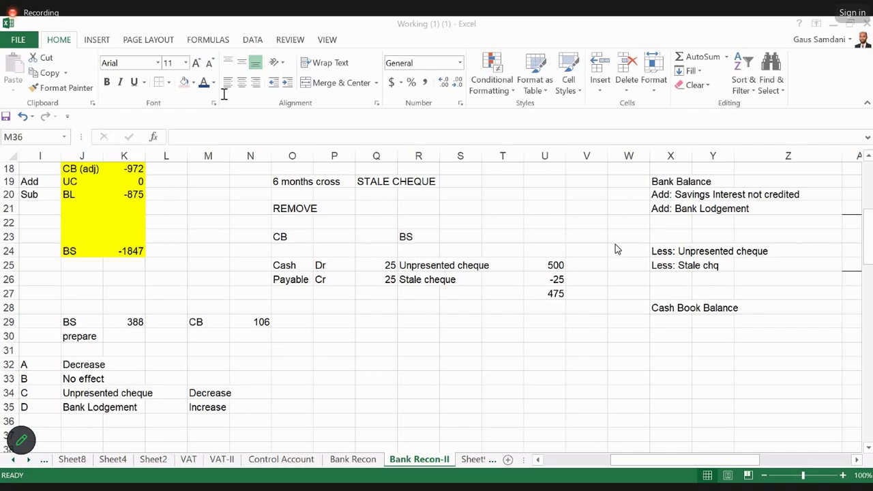
Switch to the Chapter 6 presentation in PowerPoint and page through the slides to "Types of error in accounting".
key("alt+Tab")
left_click(81, 334)
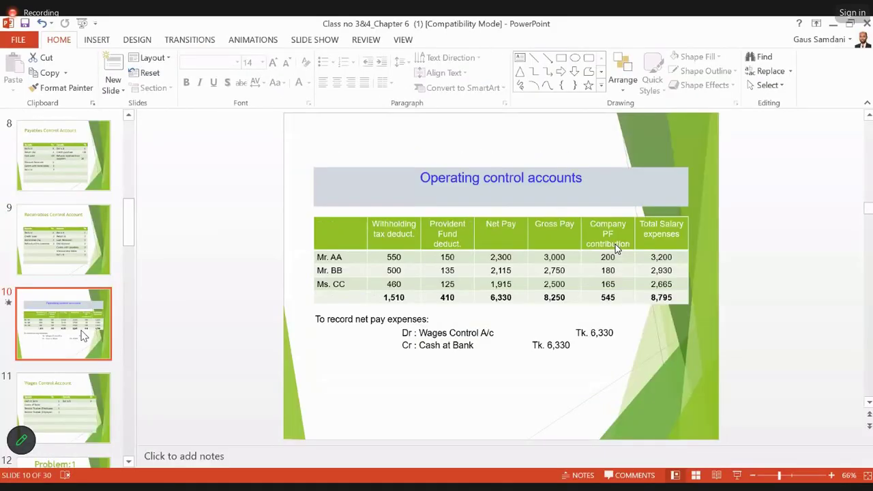
key("Down")
key("Down")
key("Down")
key("Down")
key("Down")
key("Down")
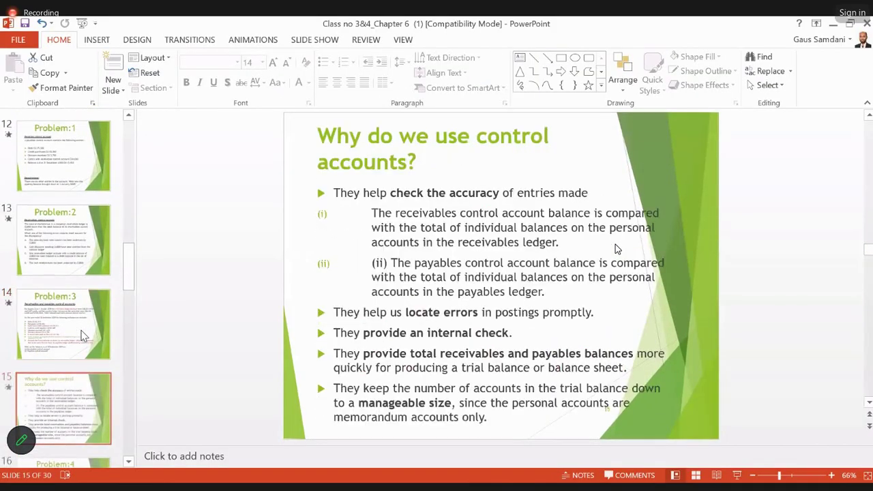
key("Down")
key("Down")
key("Down")
key("Down")
key("Down")
key("Down")
key("Down")
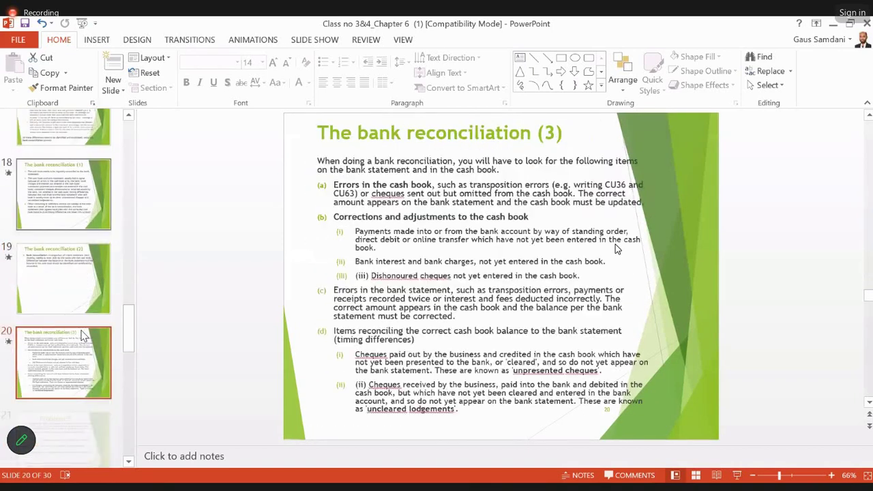
key("Down")
key("Down")
key("Up")
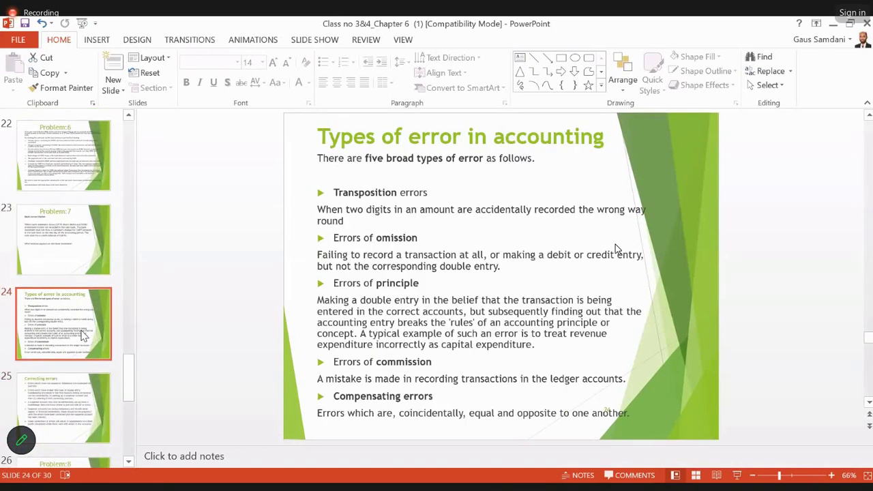
Recheck the Problem:7 bank reconciliation slide and return to the "Types of error in accounting" slide.
key("Up")
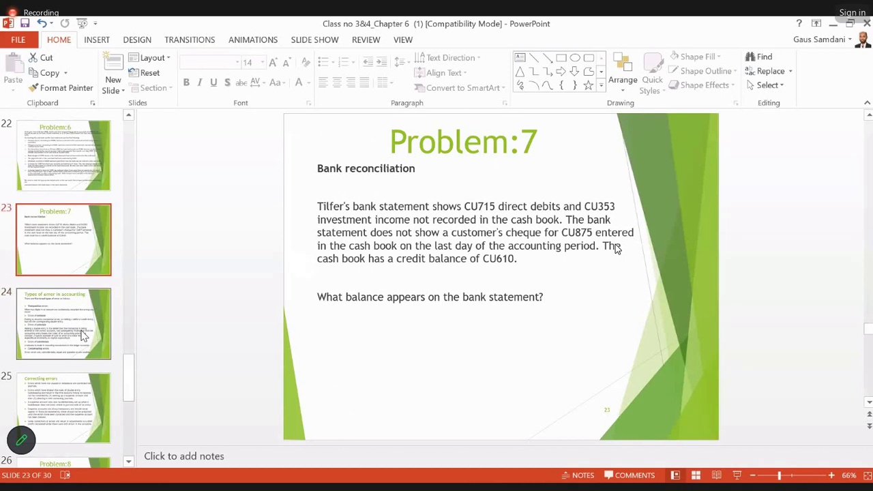
key("Down")
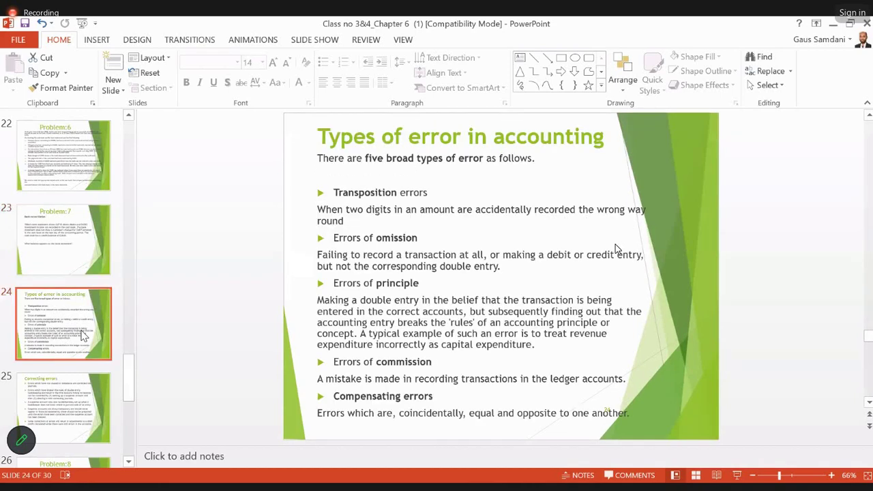
key("Up")
key("Down")
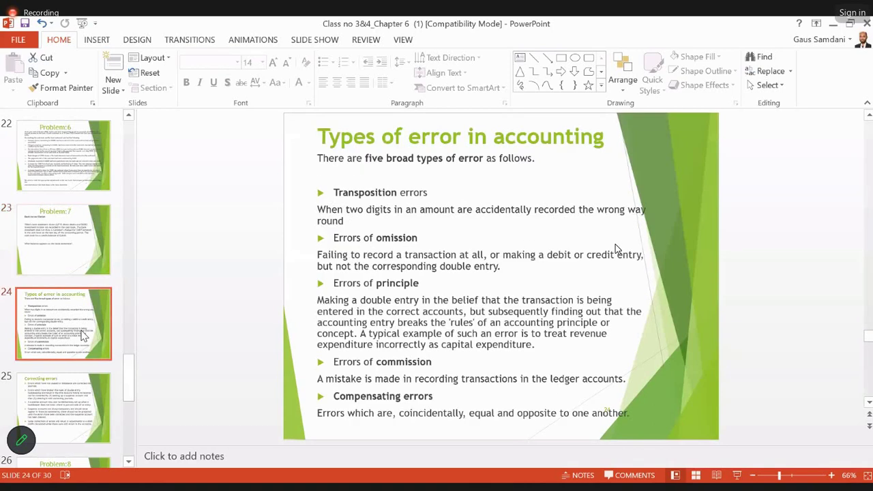
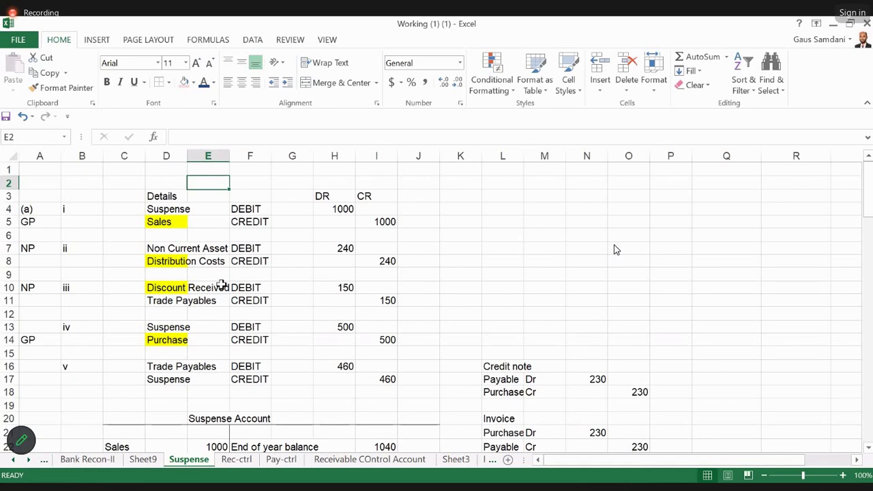
Add the question reference to the Suspense sheet with "pg 149" in D1 and "IQ8" in F1.
key("Up")
key("Left")
type("pg 149")
key("Return")
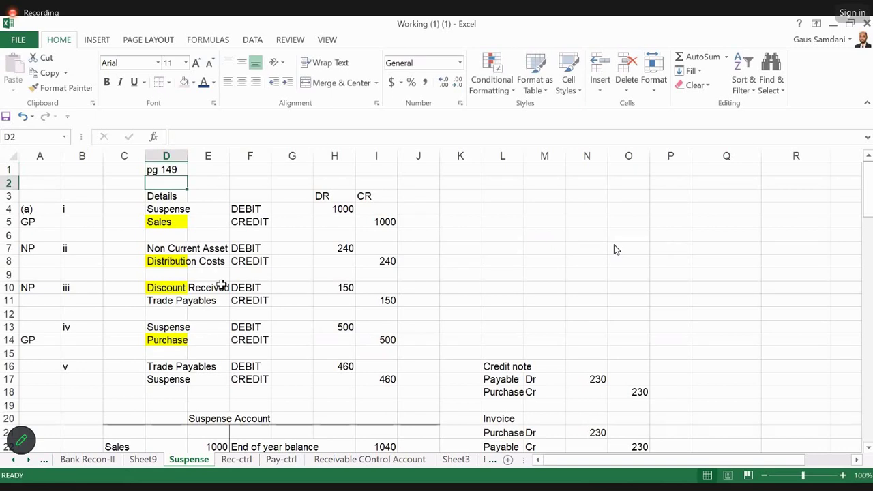
key("Right")
key("Up")
key("Right")
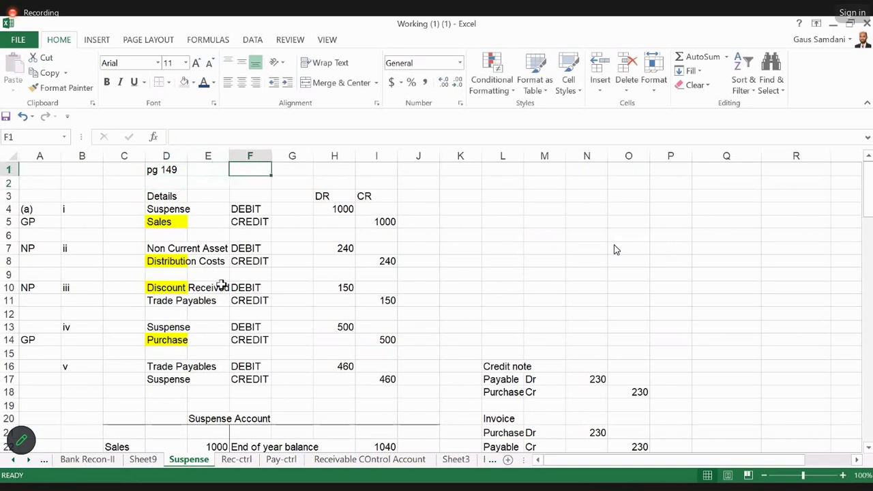
type("IQ8")
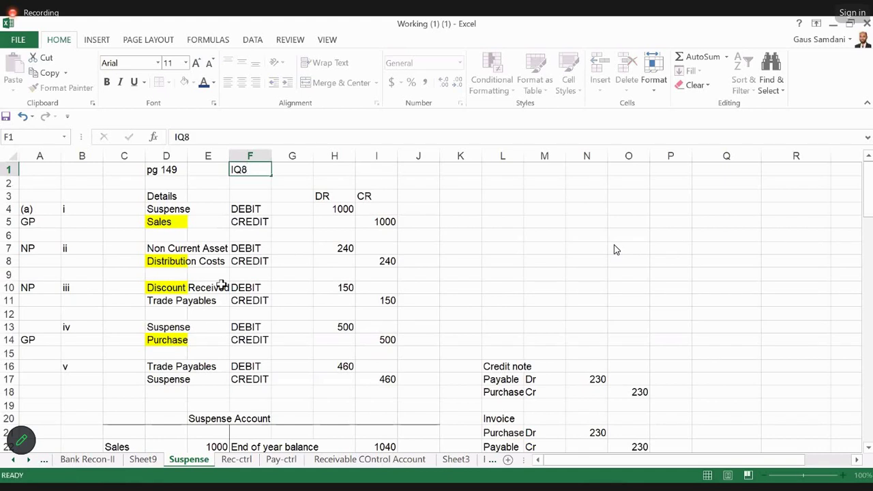
key("Return")
Enter the label "Suspense" in I1 of the Suspense sheet.
key("Left")
key("Left")
key("Down")
key("Down")
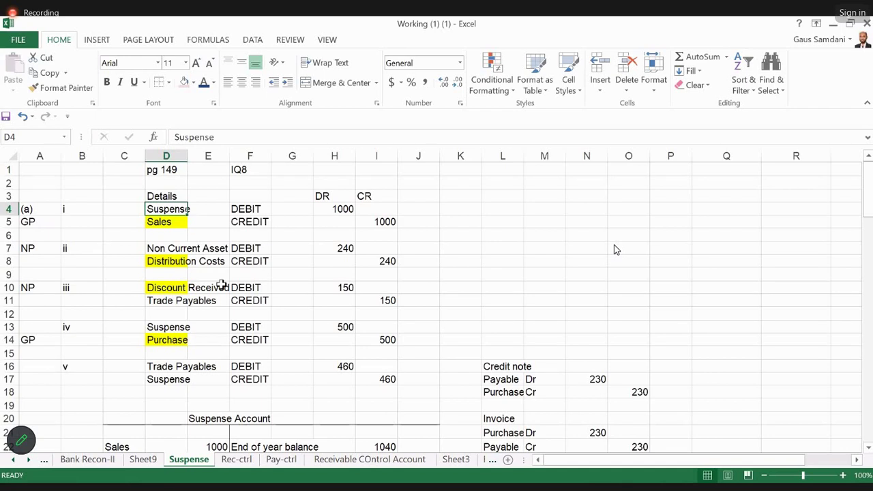
key("Right")
key("Right")
key("Right")
key("Right")
key("Right")
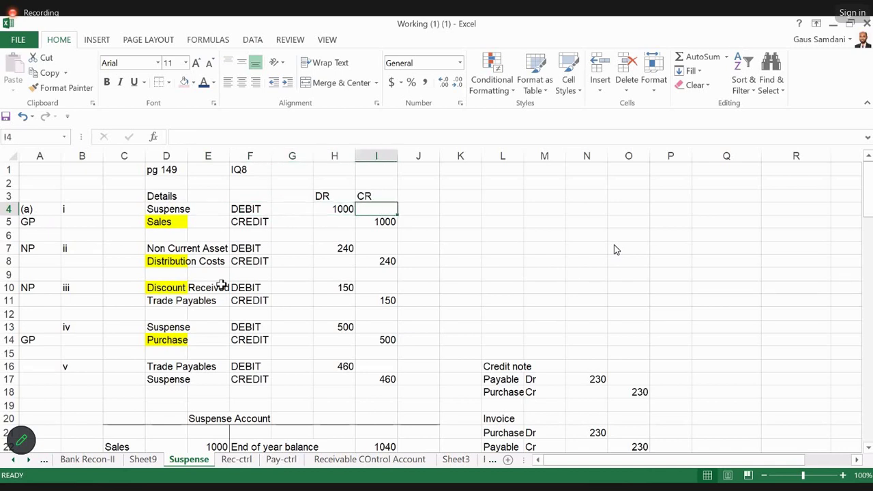
key("Up")
key("Up")
key("Up")
type("Suspense")
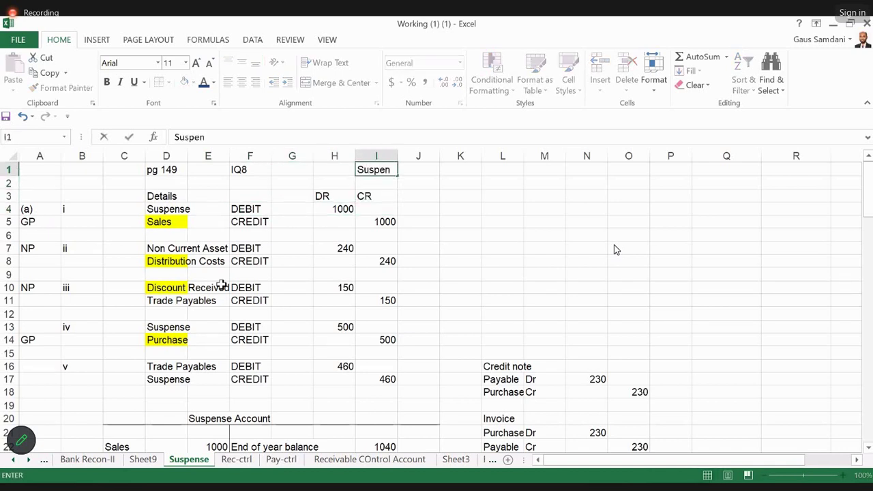
Record the suspense balance beside its label with "Cr" in K1 and 1040 in L1.
key("Right")
key("Right")
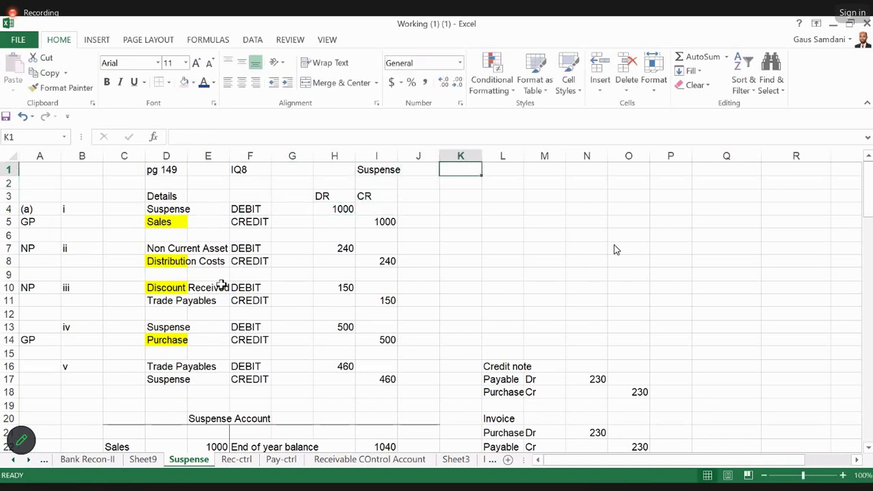
type("Cr")
key("Right")
type("10")
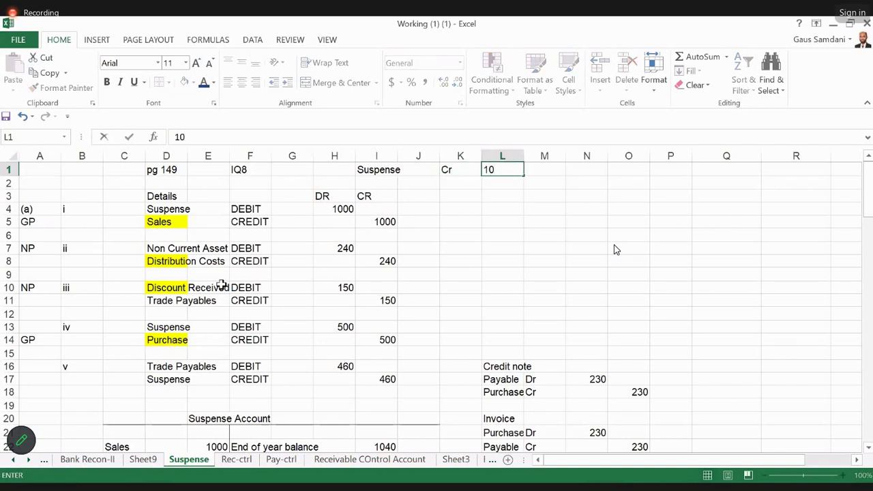
type("40")
key("Return")
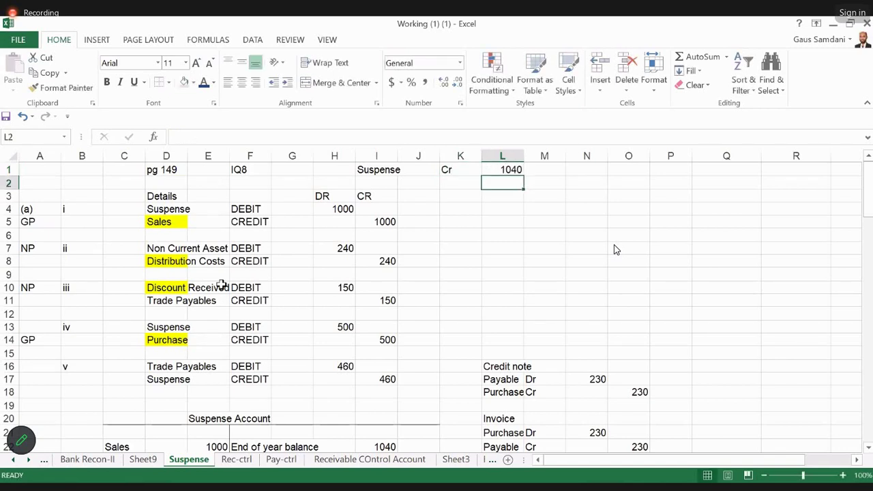
key("Left")
key("Up")
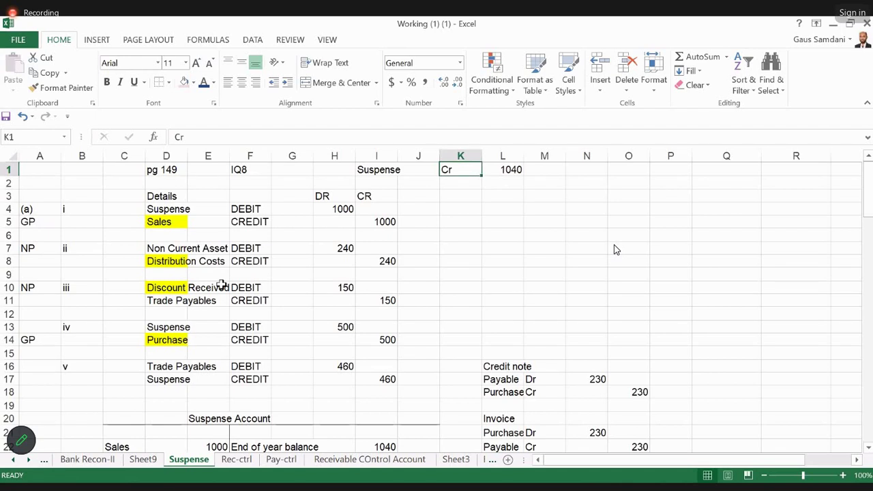
key("Left")
key("Left")
key("Left")
key("Left")
key("Left")
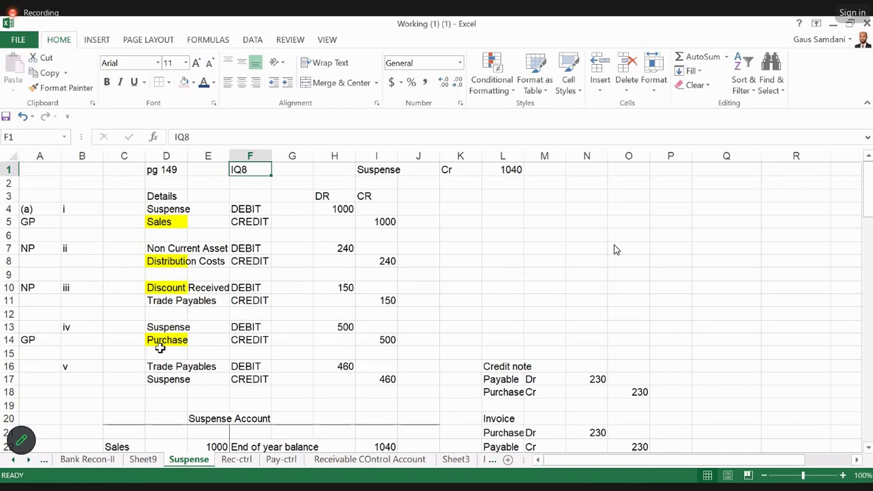
Examine the accounts debited and credited in journal entries i and ii, from Suspense in D4 to Distribution Costs in D8.
left_click(180, 225)
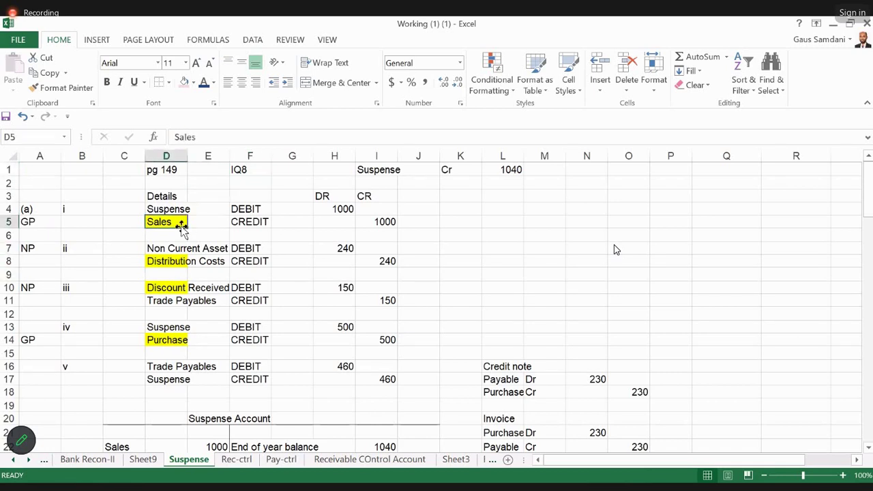
key("Up")
key("Up")
key("Left")
key("Down")
key("Right")
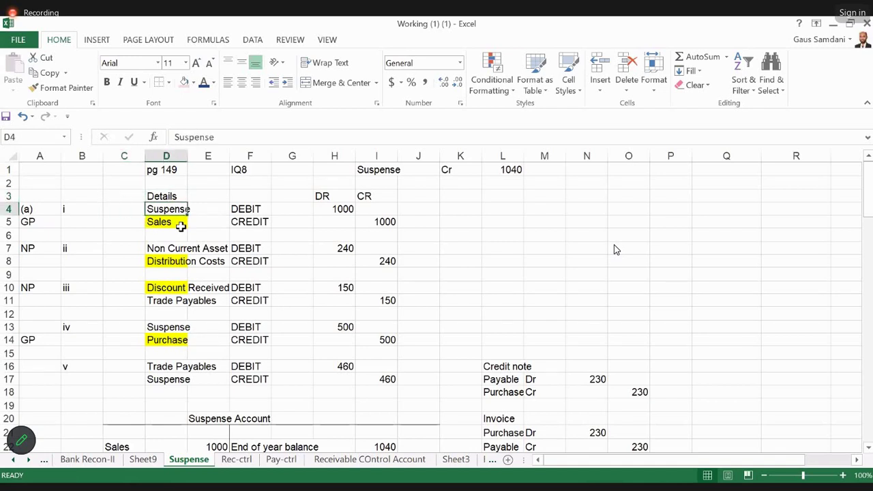
key("Down")
key("Down")
key("Down")
key("Down")
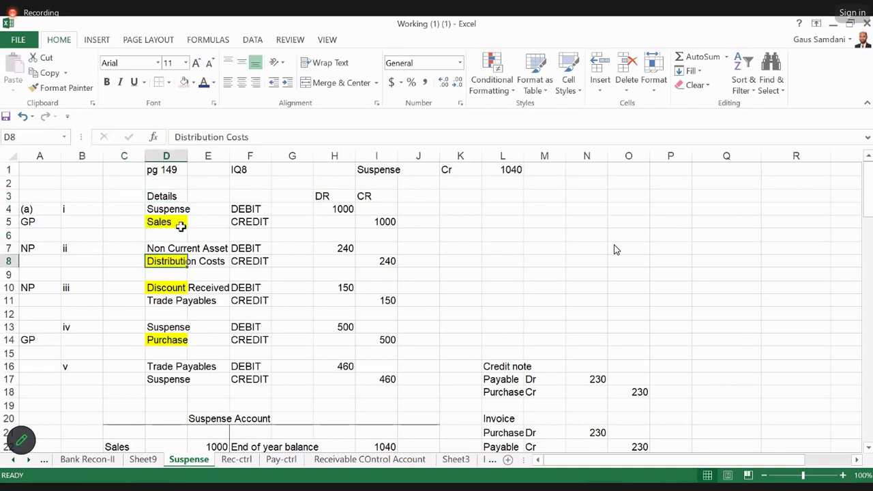
key("Up")
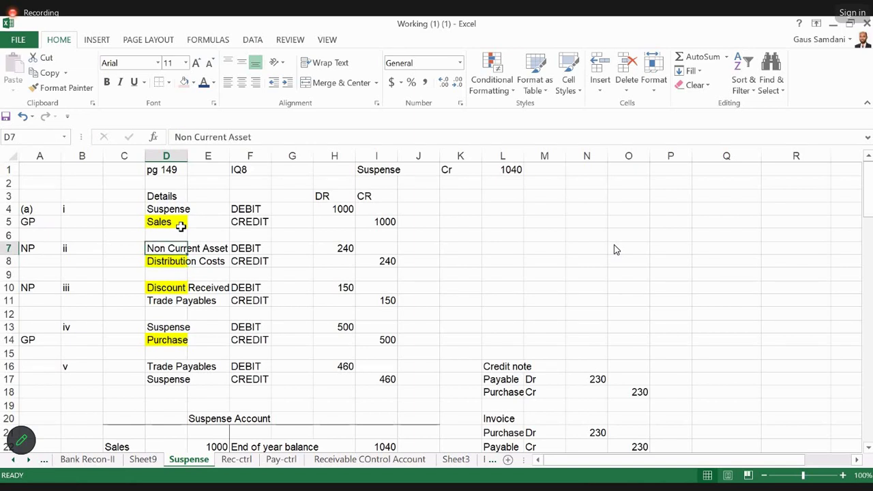
Return to journal entry i and highlight its Suspense debit line across D4:I4.
key("Up")
key("Up")
key("Up")
key("Down")
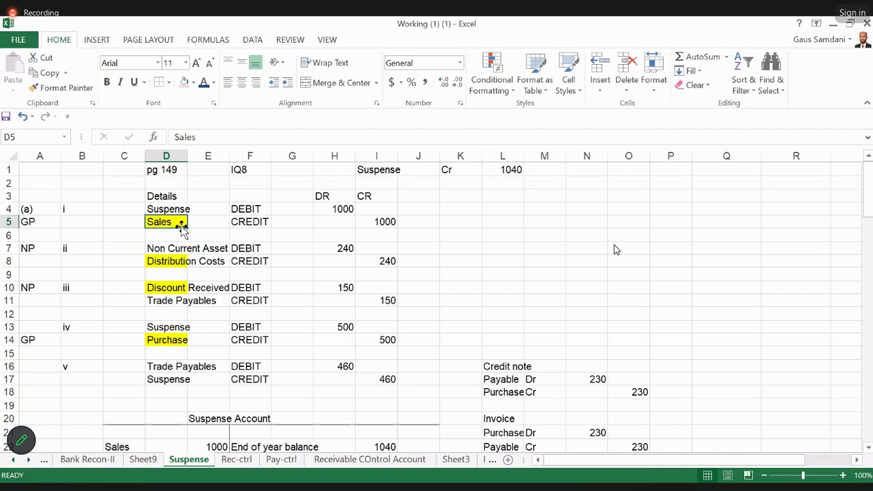
left_click_drag(167, 209, 375, 209)
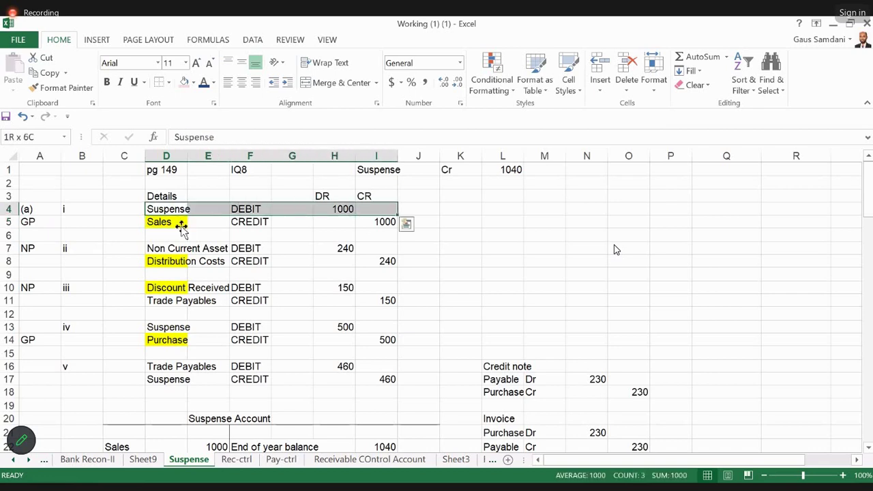
Examine both lines of journal entry i, extending the highlight to the Sales credit across D4:I5.
key("shift+Down")
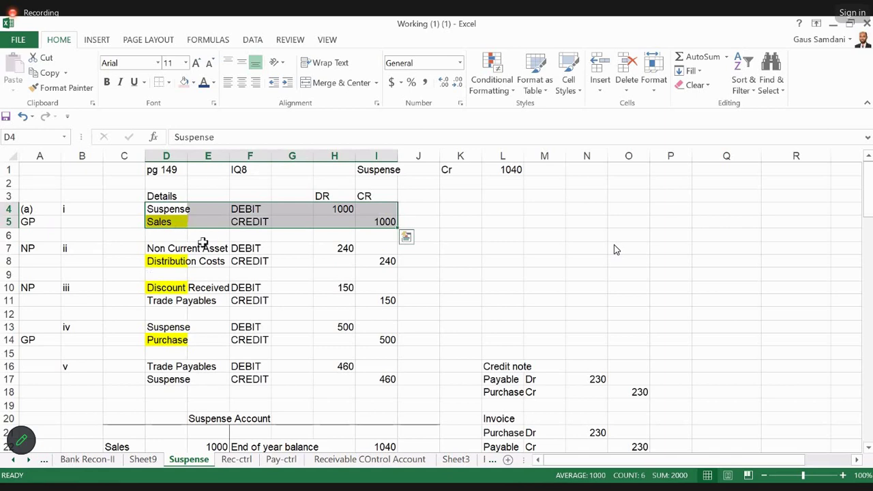
mouse_move(188, 203)
left_mouse_down()
mouse_move(170, 202)
mouse_move(181, 202)
left_mouse_up()
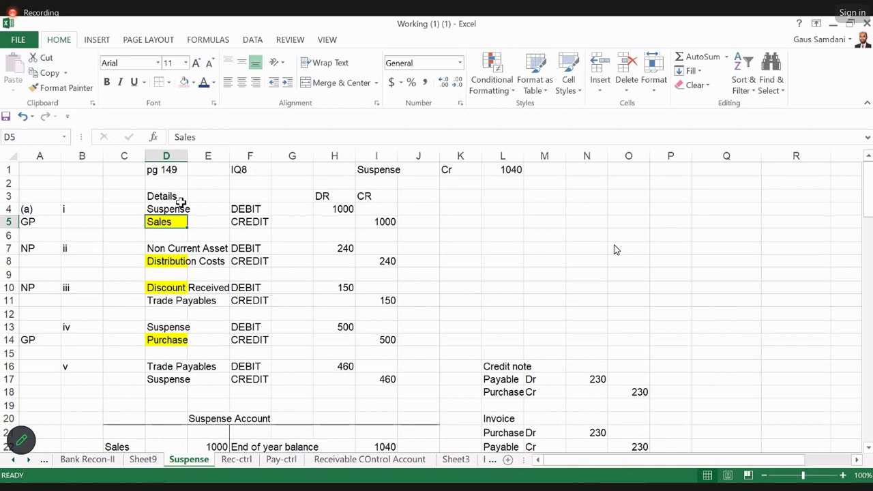
key("Left")
key("Left")
key("Left")
key("Right")
key("Right")
key("Right")
key("Right")
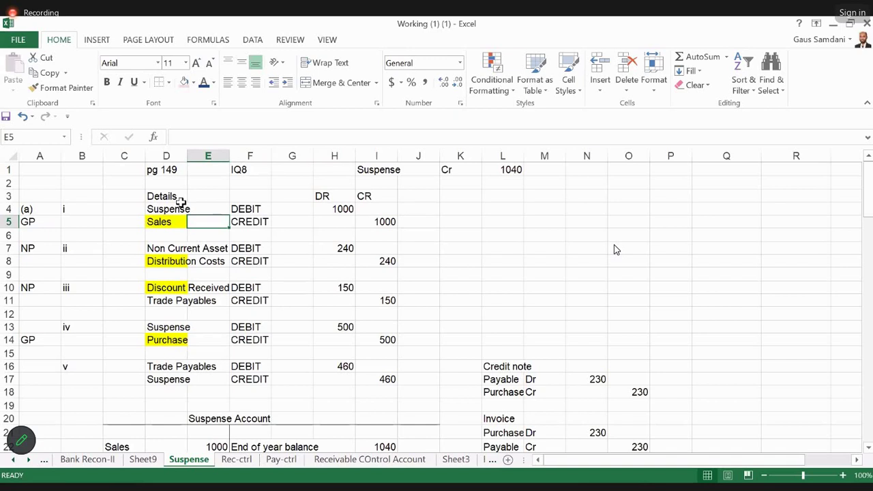
key("Down")
key("Left")
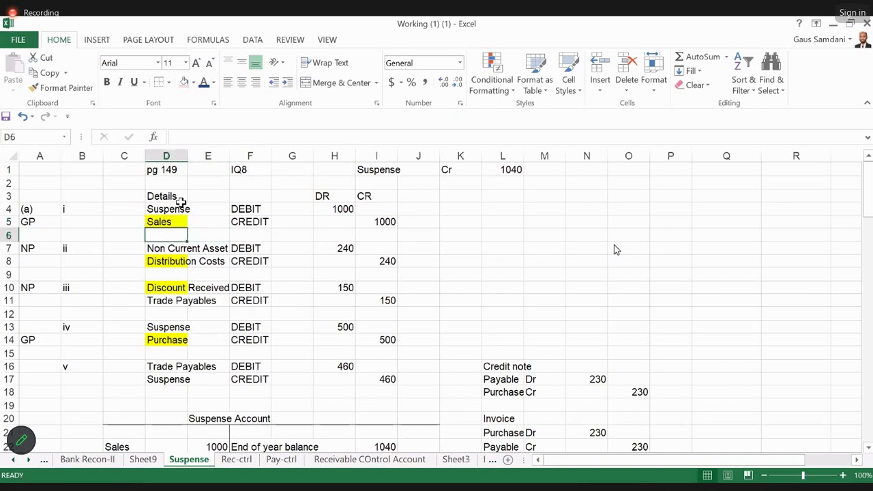
Move on to journal entry ii and highlight both of its lines across D7:I8.
key("Down")
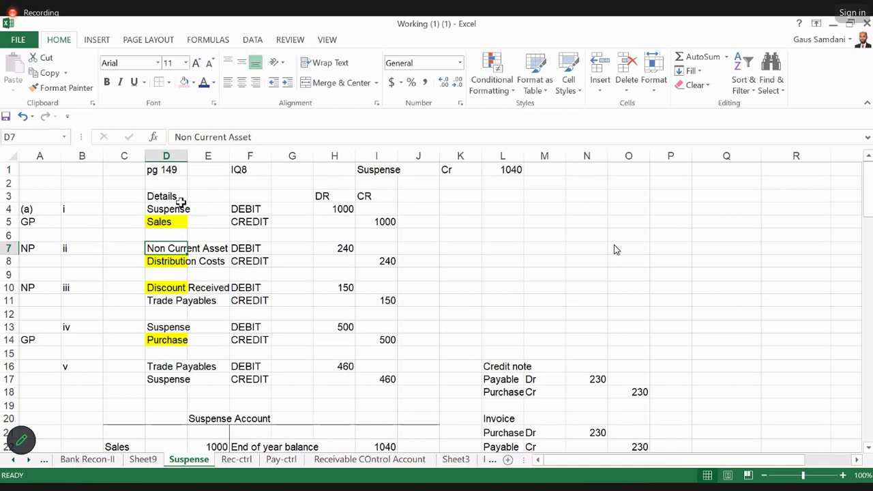
key("shift+Right")
key("shift+Right")
key("shift+Right")
key("shift+Right")
key("shift+Right")
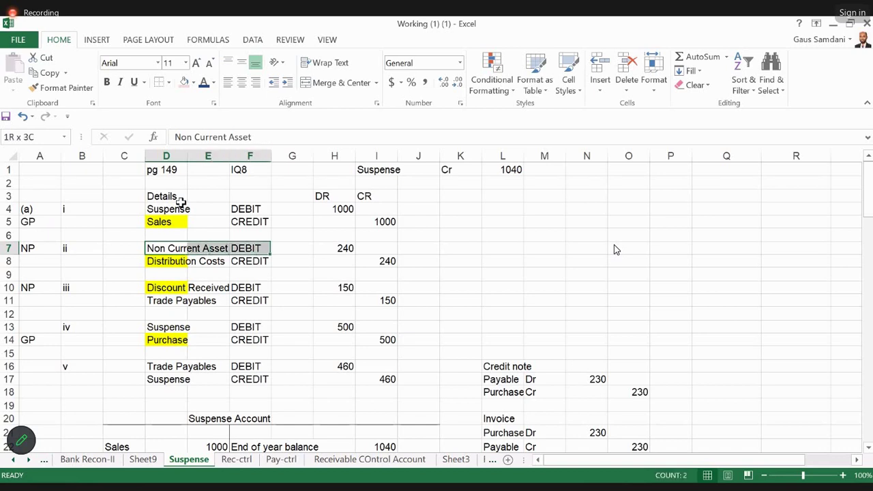
key("shift+Down")
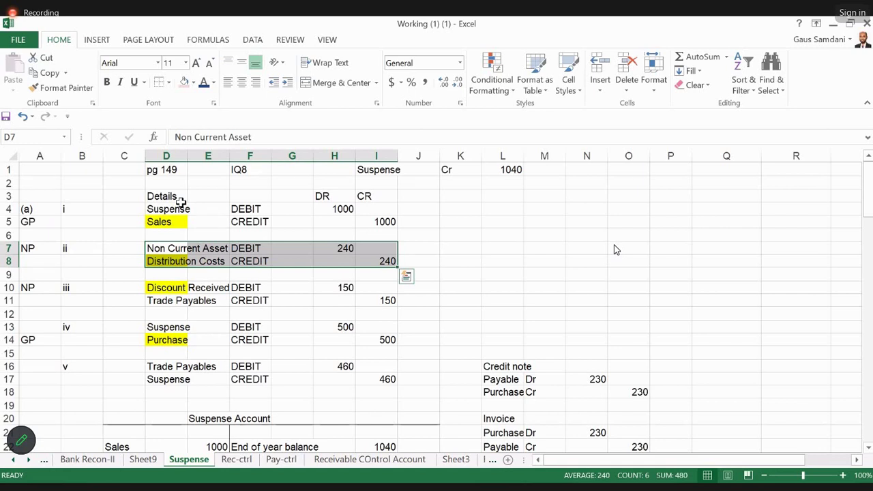
Highlight only the Non Current Asset debit line of journal entry ii across D7:H7.
key("Down")
key("Up")
key("shift+Right")
key("shift+Right")
key("shift+Right")
key("shift+Right")
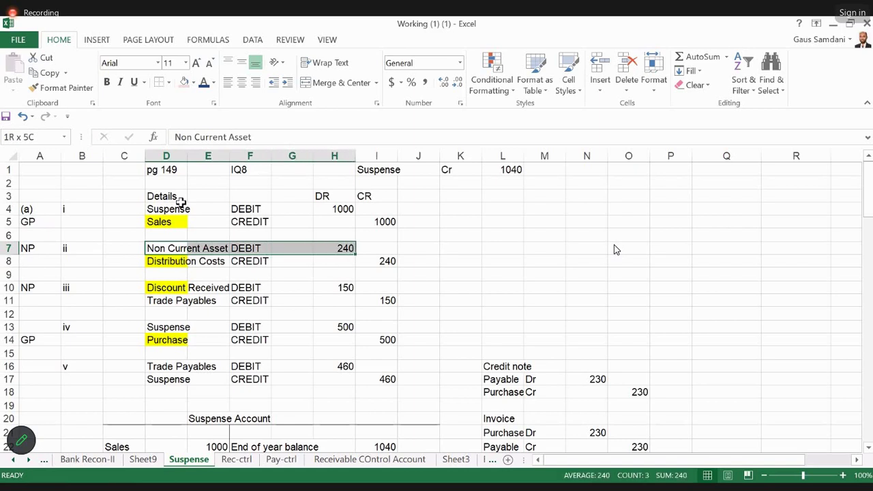
Highlight the Distribution Costs credit line of journal entry ii across D8:J8.
key("Down")
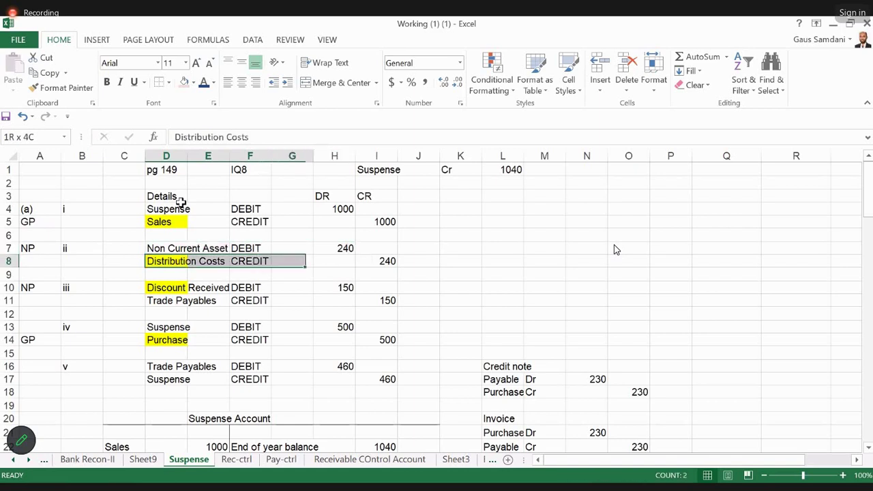
key("Left")
key("Left")
key("Up")
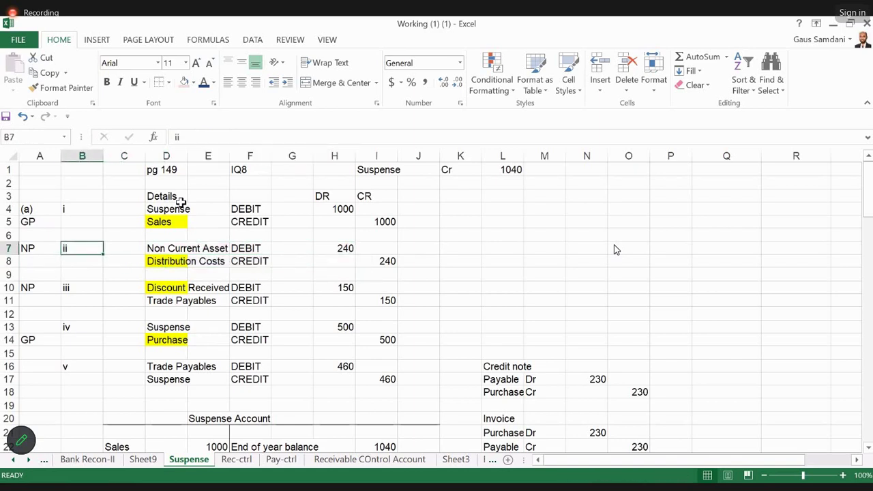
key("Up")
key("Right")
key("Right")
key("Down")
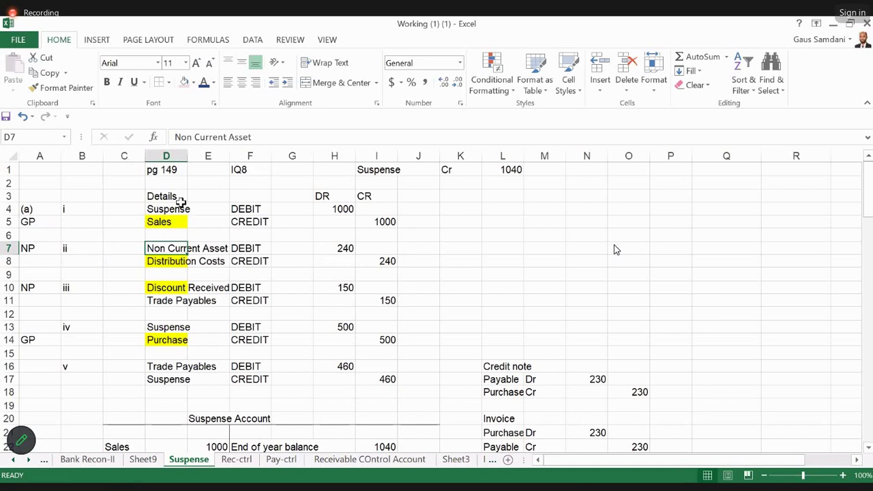
key("Down")
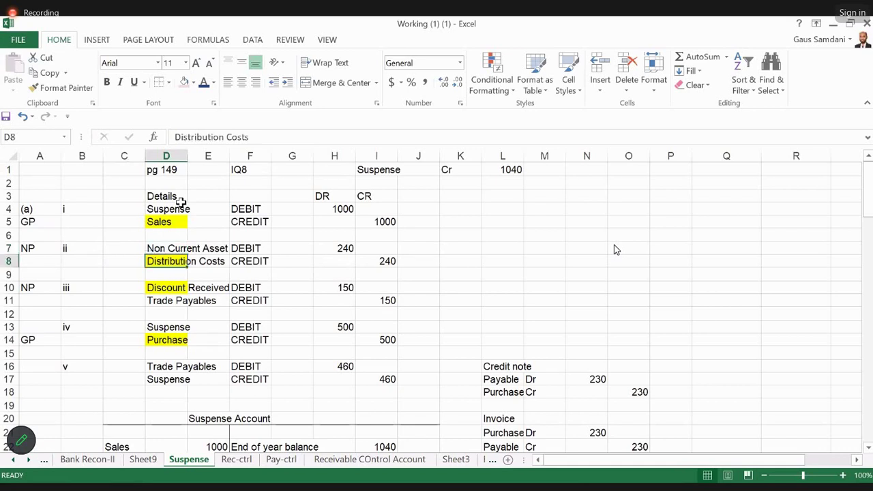
key("shift+Right")
key("shift+Right")
key("shift+Right")
key("shift+Right")
key("shift+Right")
key("shift+Right")
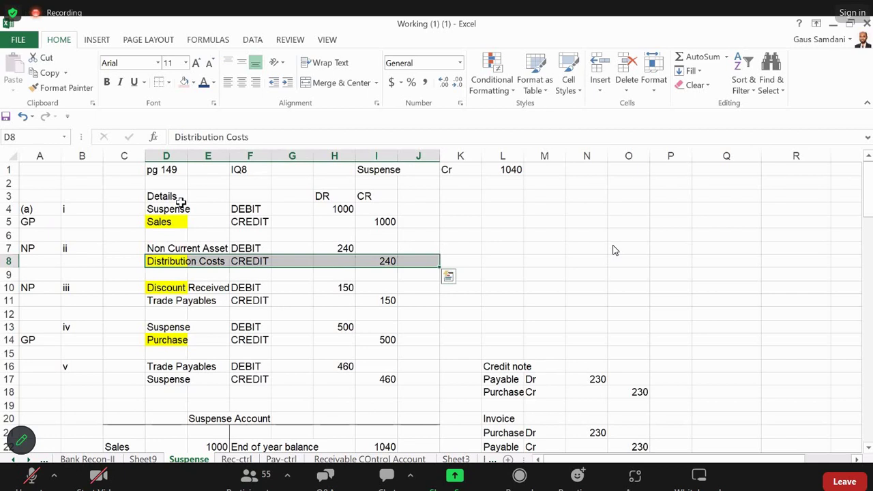
key("Right")
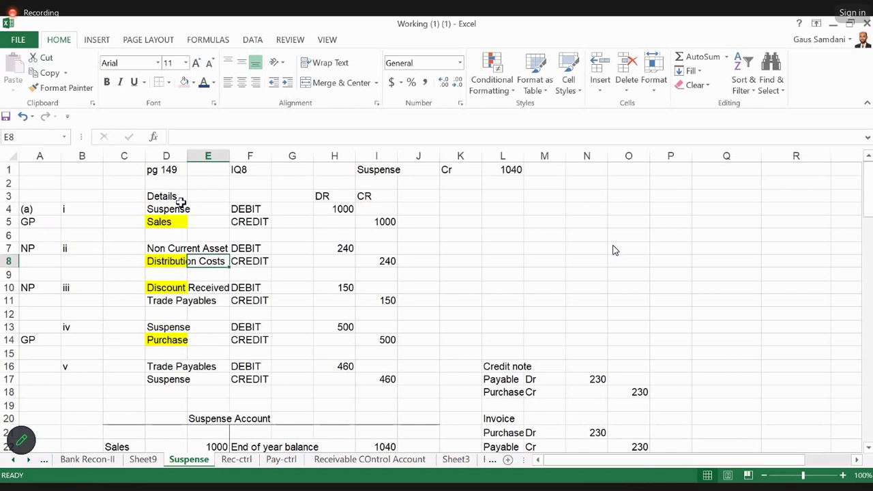
key("Left")
key("Left")
key("Right")
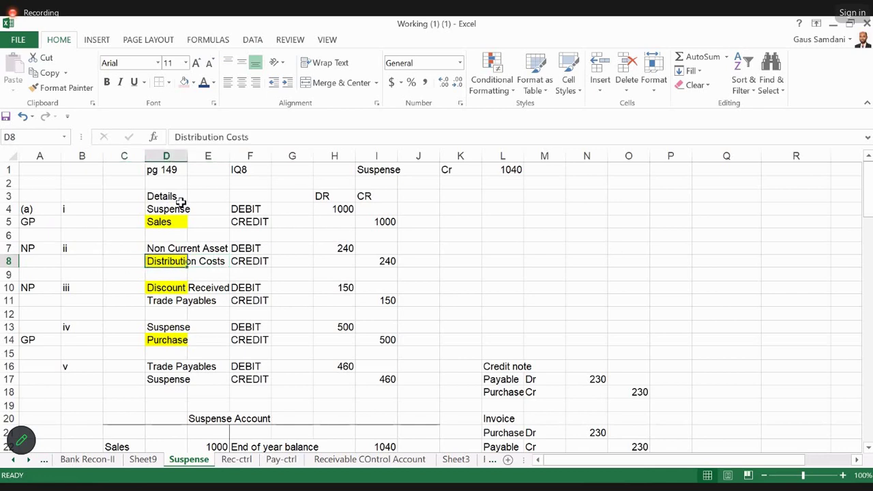
key("Left")
key("Left")
key("Right")
key("Right")
Recheck journal entry ii from the Non Current Asset debit in D7 to the Distribution Costs credit in D8.
key("Up")
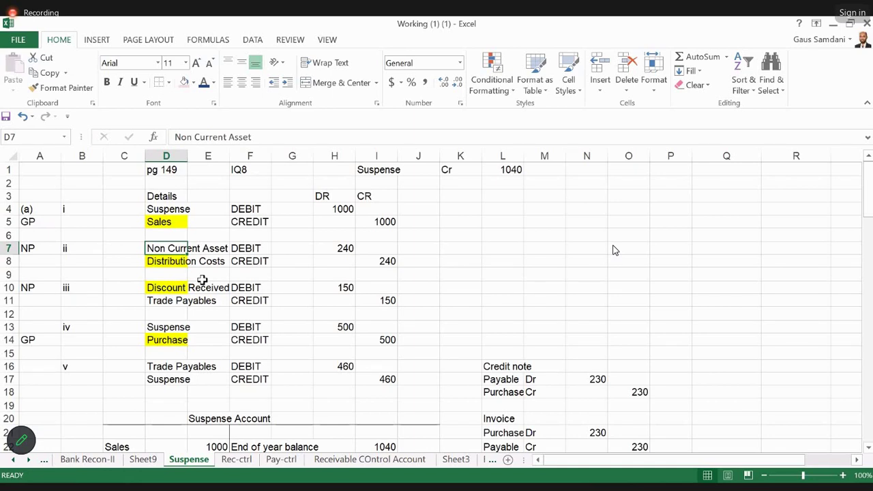
key("Down")
key("Down")
key("Down")
key("Up")
key("Up")
key("Up")
key("shift+Right")
key("shift+Right")
key("shift+Right")
key("shift+Down")
key("shift+Right")
key("Down")
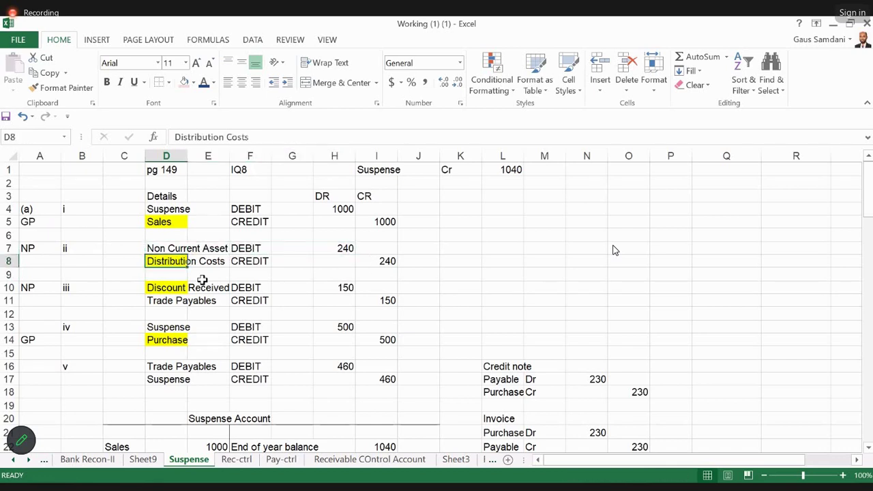
Highlight the Distribution Costs credit line again across row 8, from its account name towards the credit column.
key("shift+Right")
key("shift+Right")
key("shift+Right")
key("shift+Right")
key("shift+Right")
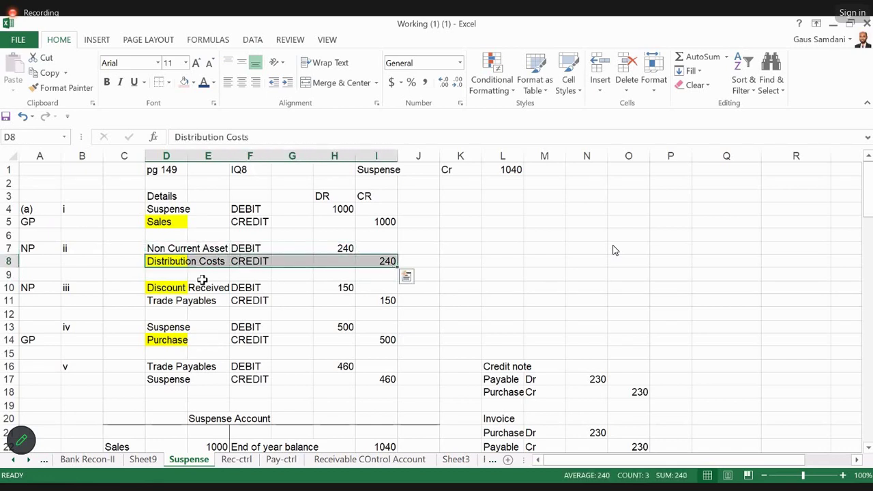
key("Left")
key("Right")
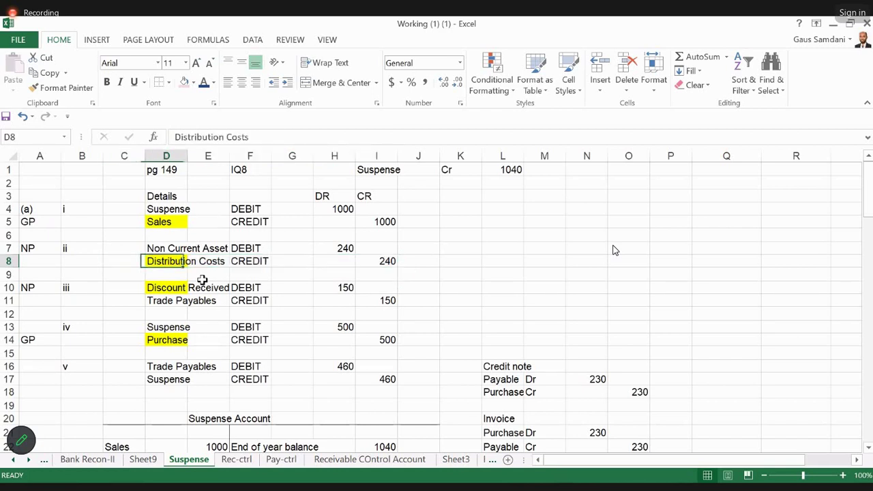
key("shift+Right")
key("shift+Right")
key("shift+Right")
key("shift+Right")
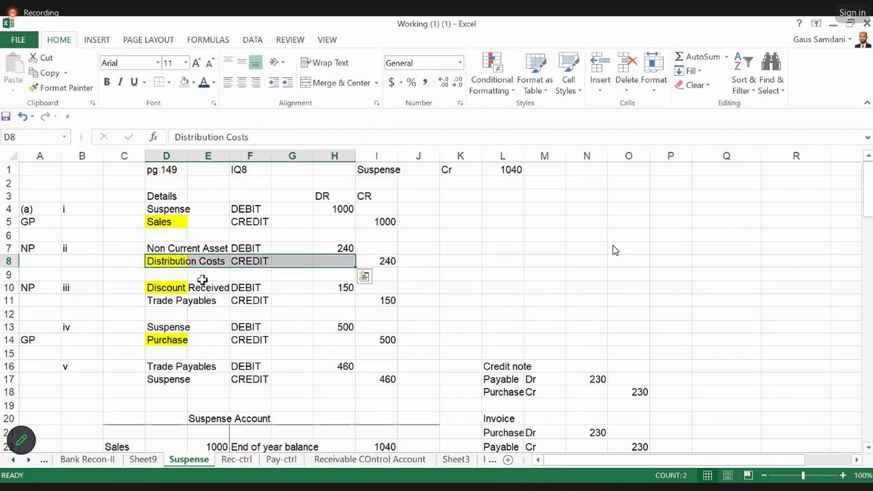
Move on to journal entry iii and highlight its Discount Received debit line across D10:H10.
key("Right")
key("Right")
key("Right")
key("Down")
key("Down")
key("Left")
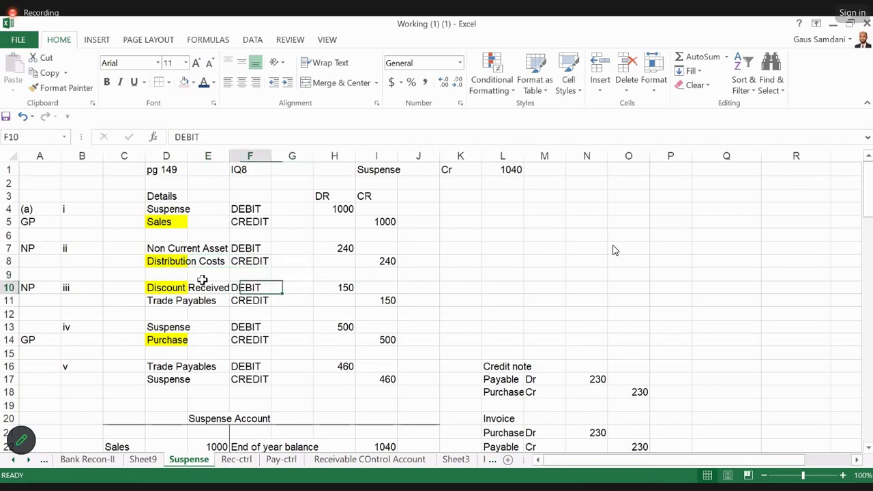
key("Left")
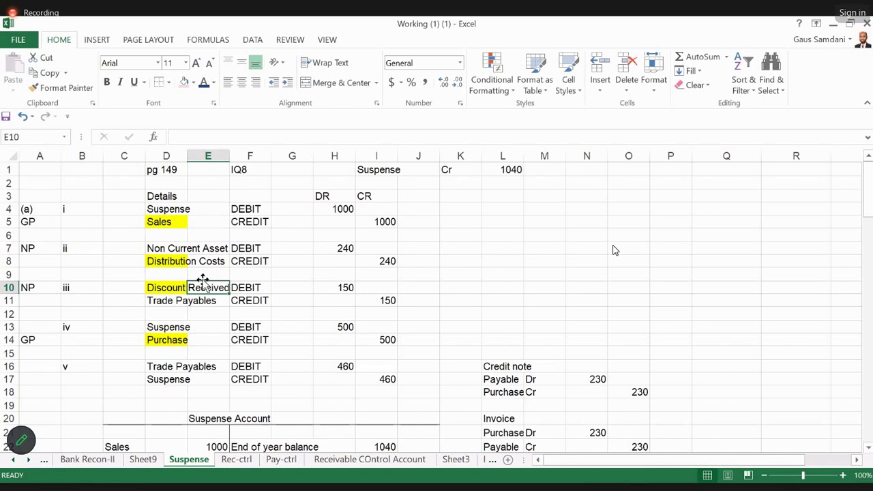
key("Left")
key("shift+Right")
key("shift+Right")
key("shift+Right")
key("shift+Right")
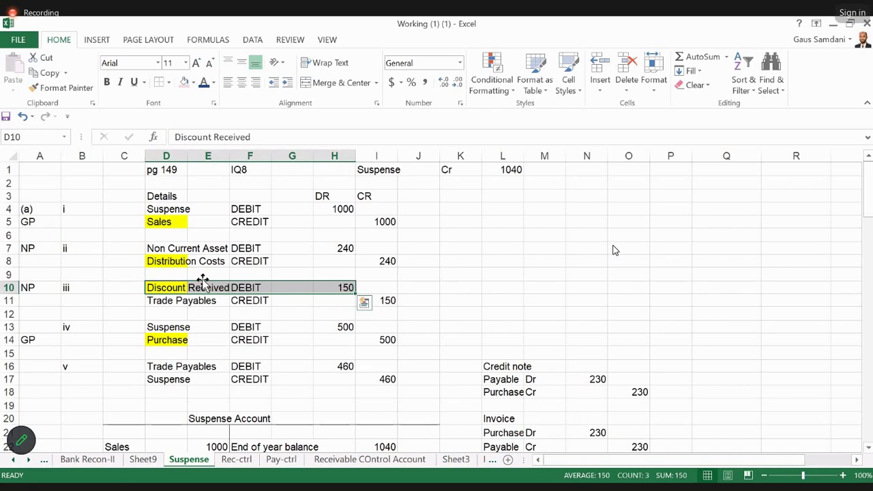
Highlight the Trade Payables credit line of journal entry iii across D11:I11.
key("Down")
key("shift+Right")
key("shift+Right")
key("shift+Right")
key("shift+Right")
key("shift+Right")
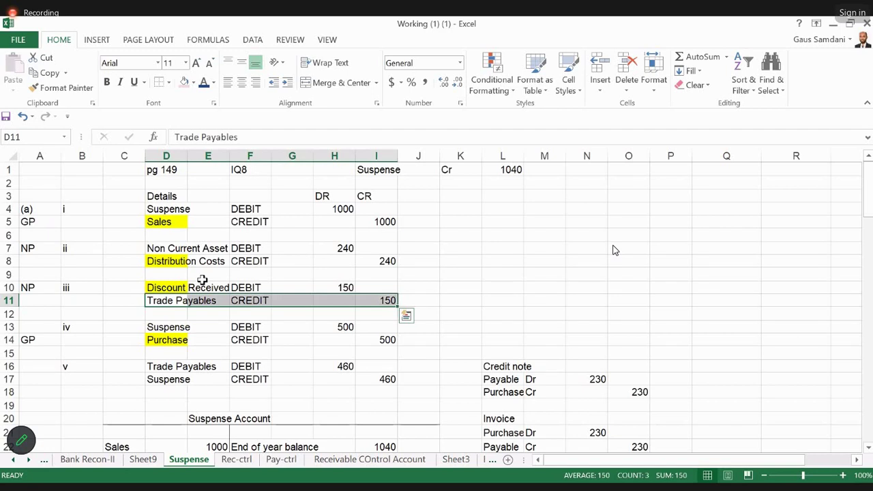
Return to the Discount Received debit line of journal entry iii and highlight it across D10:I10.
key("Up")
key("shift+Right")
key("shift+Right")
key("shift+Right")
key("shift+Right")
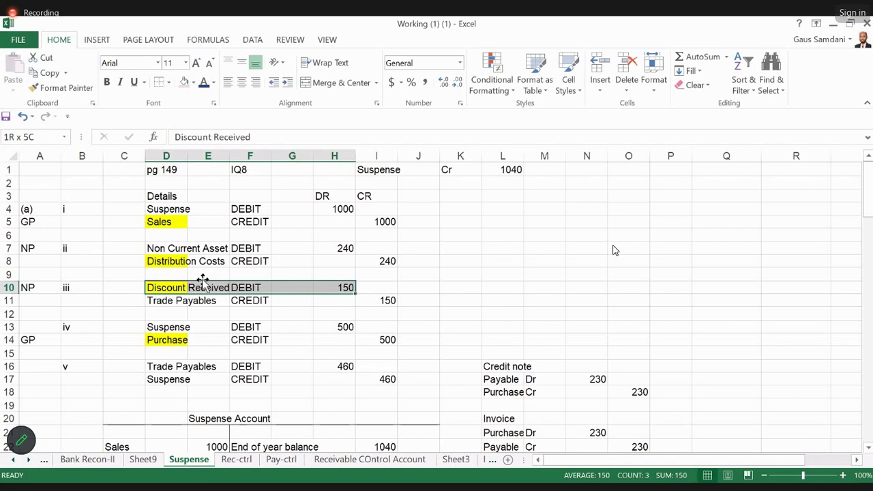
key("shift+Right")
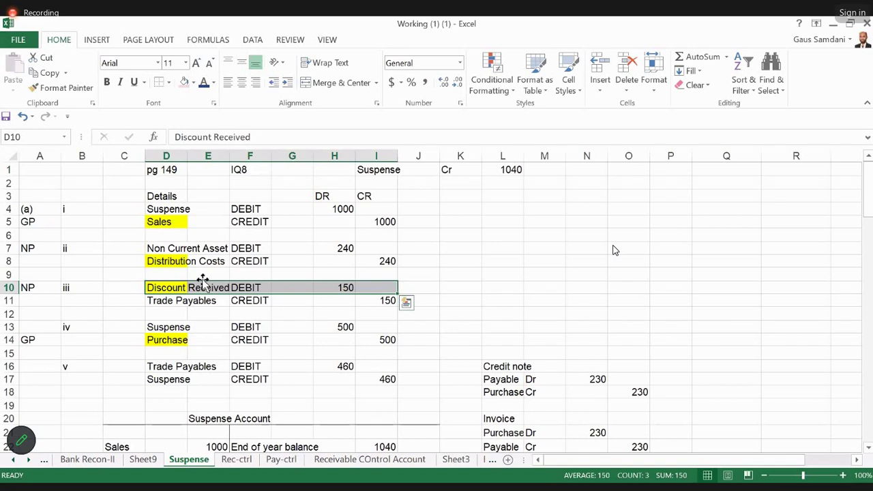
Move on to journal entry iv at its Suspense debit line in D13.
key("Down")
key("Down")
key("Down")
key("Down")
key("Down")
key("Up")
key("Up")
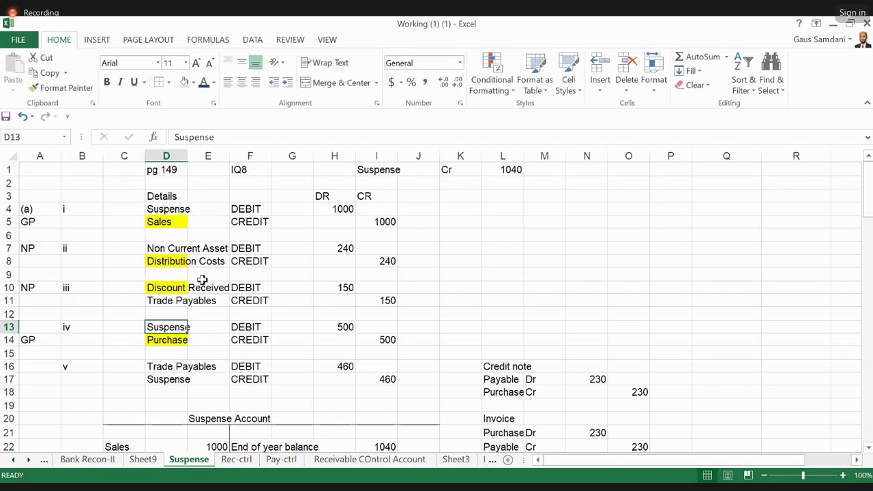
Enter a working debit line beside journal entry iv with "Purchase" in L13, "Dr" in M13 and 850 in N13.
key("Right")
key("Right")
key("Right")
key("Right")
key("Right")
key("Right")
key("Right")
key("Right")
key("Up")
key("Up")
key("Down")
key("Down")
key("Down")
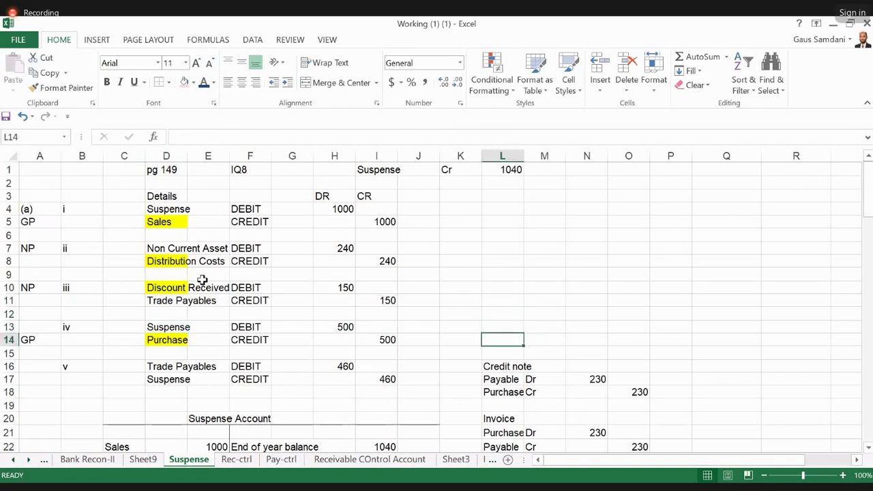
key("Up")
type("Purchase")
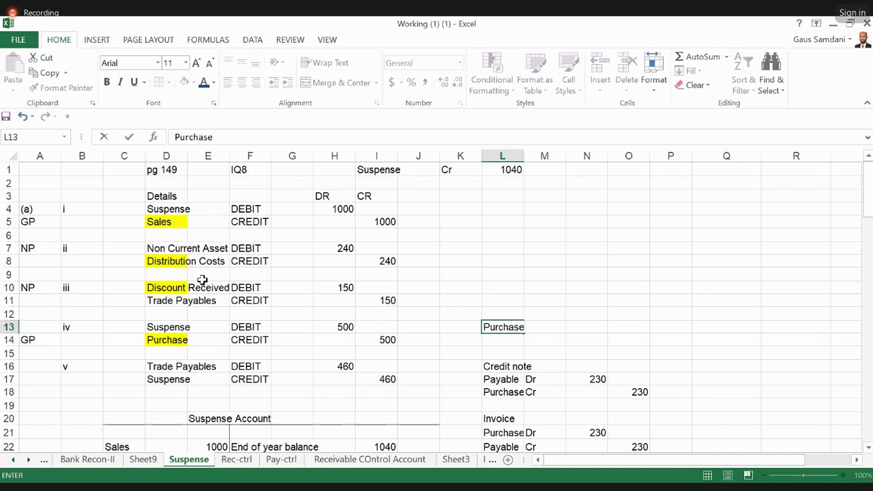
key("Tab")
type("Dr")
key("Tab")
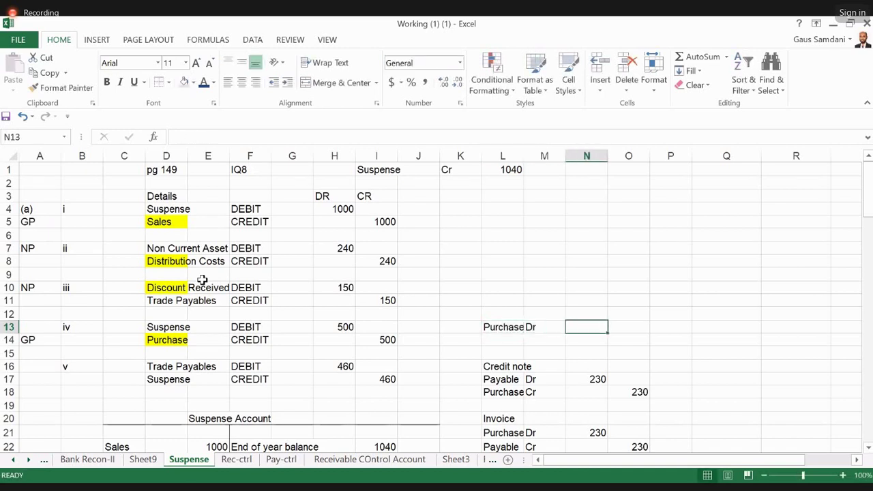
type("850")
key("Return")
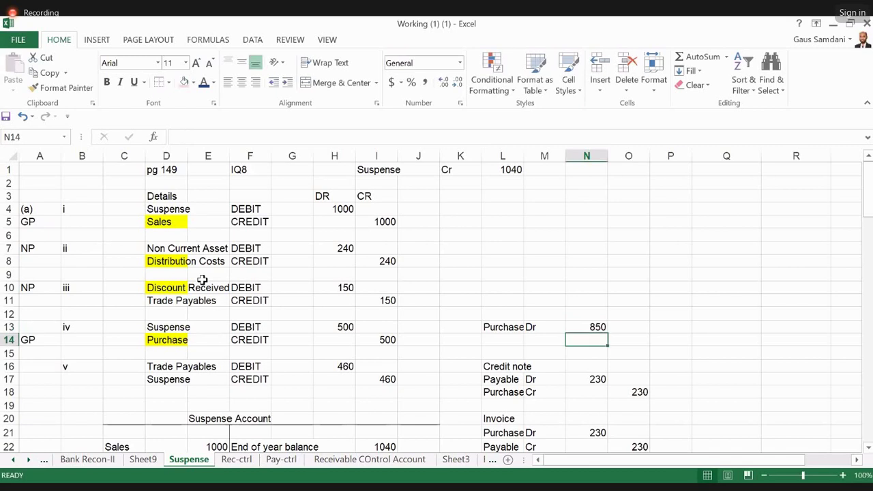
Label the credit line beneath it with "Trade Payable" in L14 and "Cr" in M14.
key("Up")
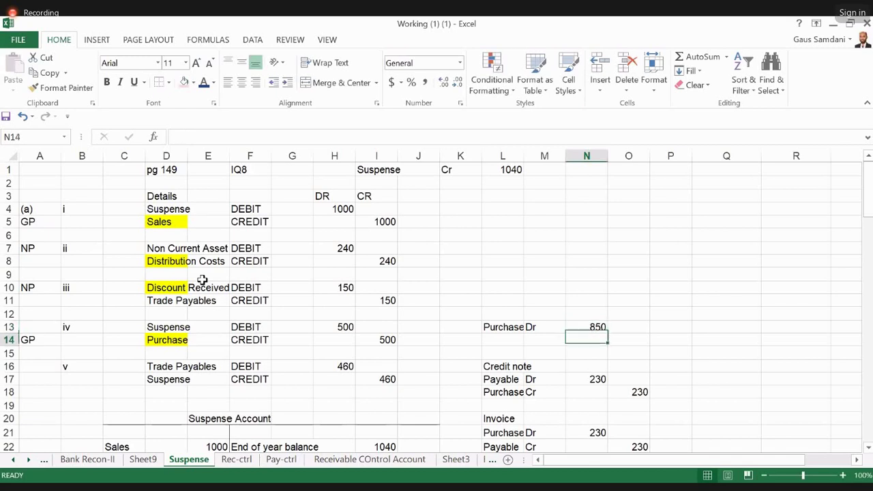
key("Down")
key("Left")
key("Left")
type("Trad")
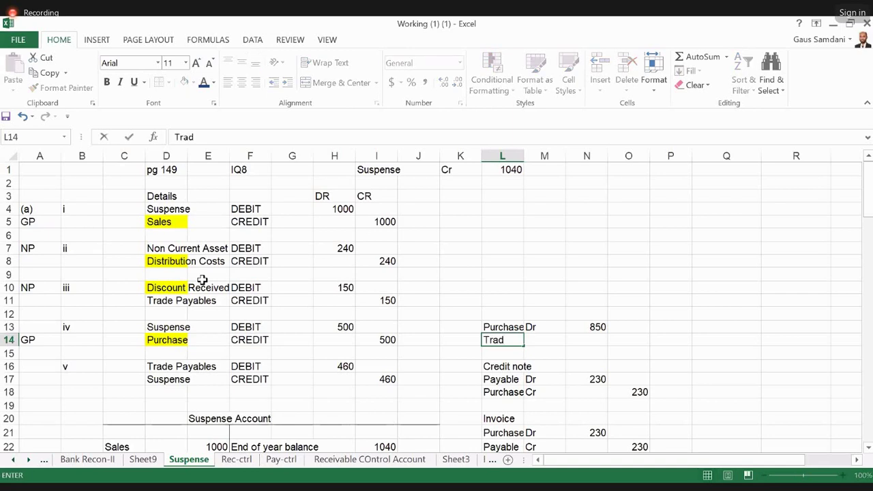
type("e Payable")
key("Right")
type("Cr")
key("Right")
Set the Trade Payable credit amount in O14 to 350.
key("Right")
type("850")
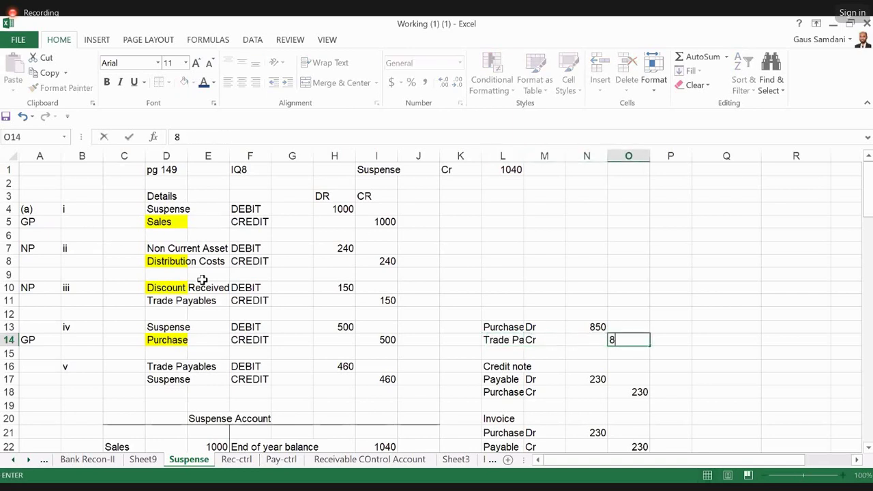
key("Return")
key("Up")
type("350")
key("Up")
key("Left")
key("Left")
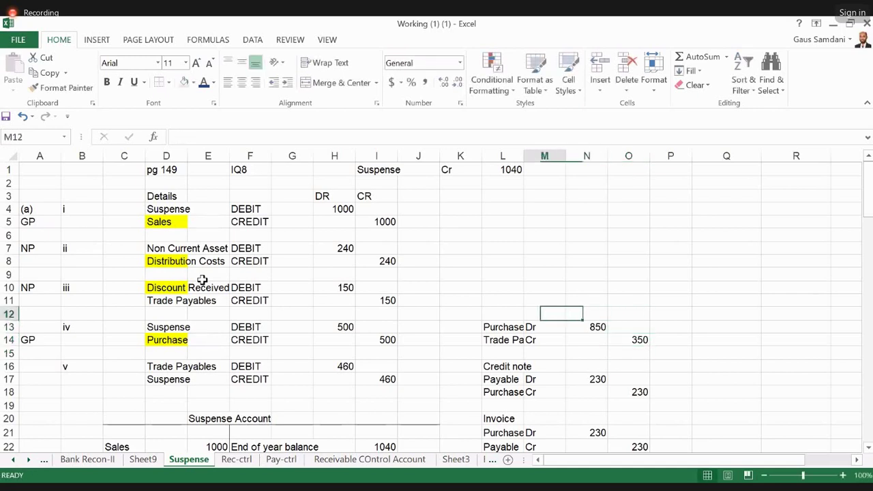
Add the heading "Actual txn" in L12 above the journal iv working, with the amount 350 in N12.
key("Left")
key("Up")
type("Actual txn")
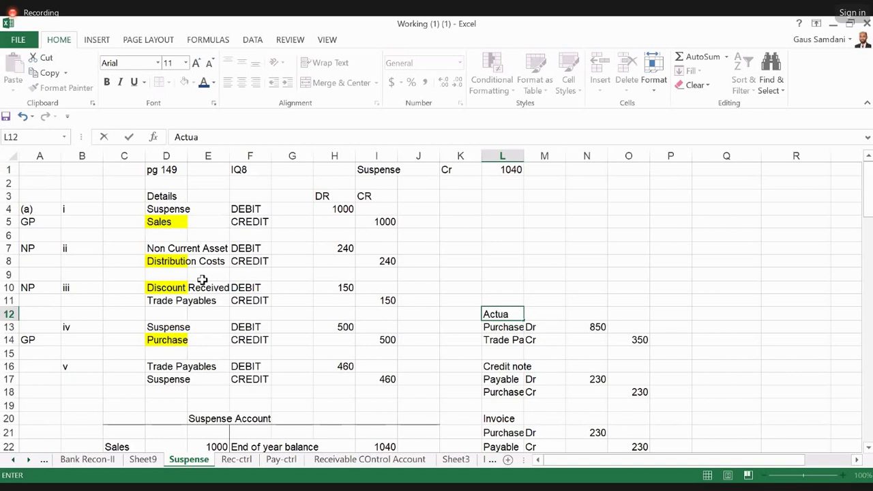
key("Right")
key("Right")
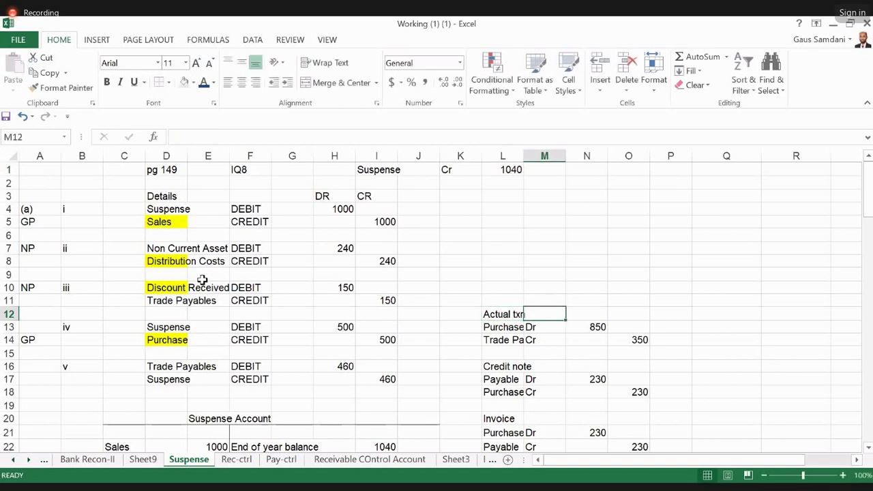
type("350")
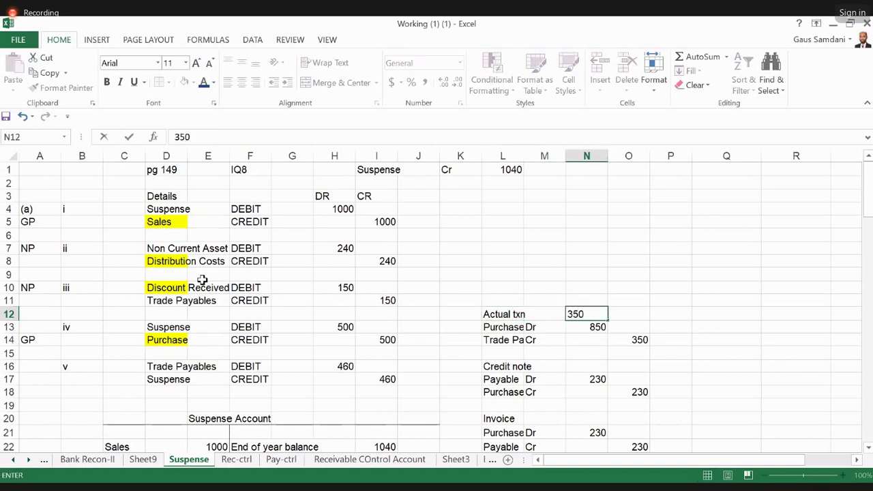
key("Return")
key("Left")
key("Left")
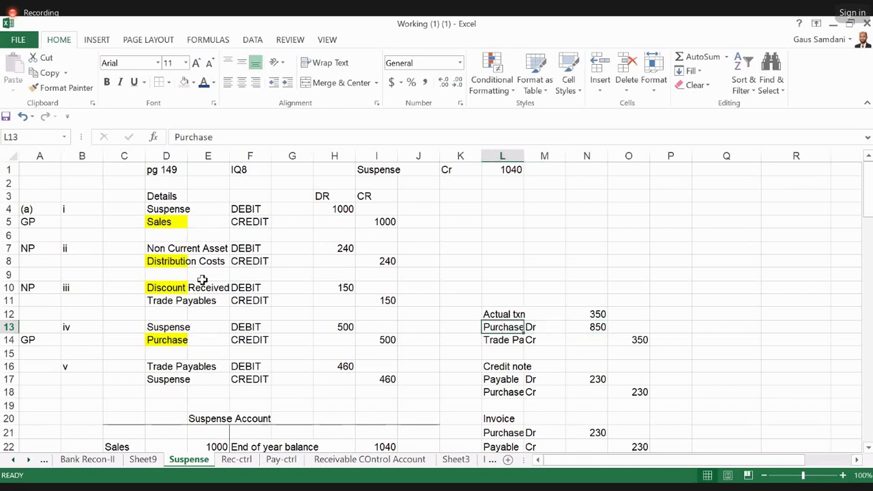
Review the Purchase debit and Trade Payable credit lines of the journal iv working in rows 13 and 14.
key("Right")
key("Left")
key("Right")
key("Down")
key("Left")
key("Right")
key("Right")
key("Right")
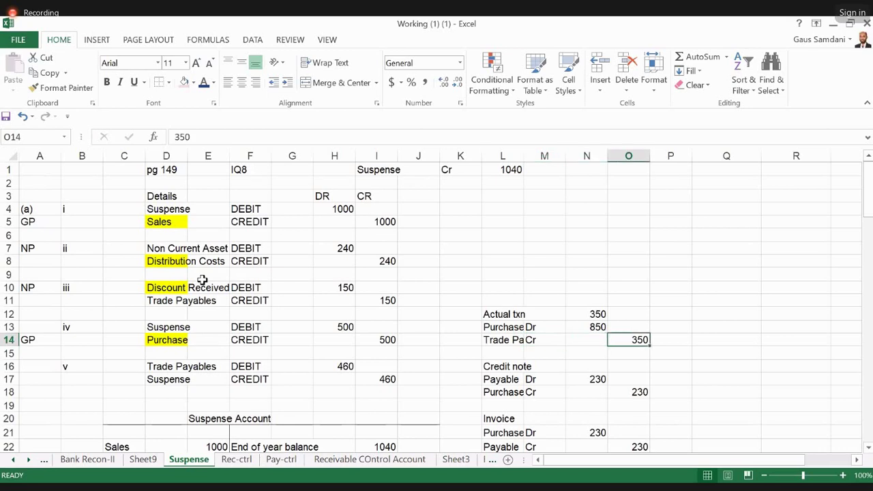
Shade the working's Purchase debit line in L13:O13 light pink.
key("Up")
key("shift+Left")
key("shift+Left")
key("shift+Left")
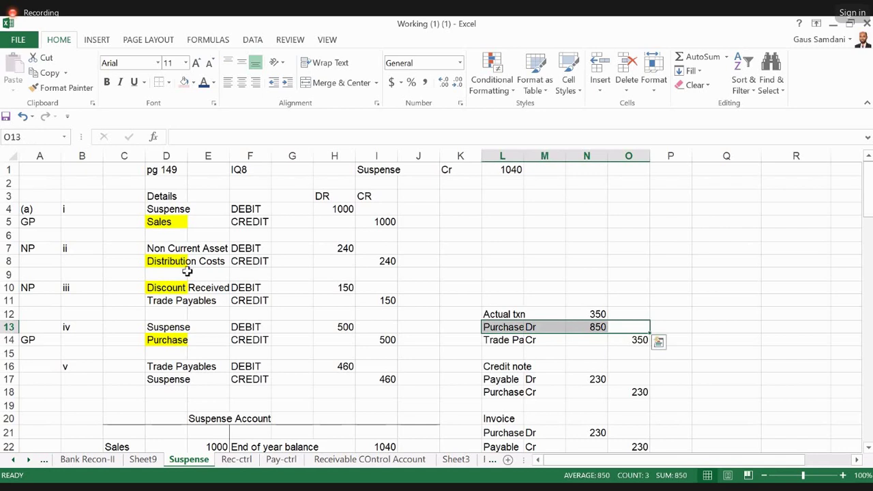
left_click(182, 82)
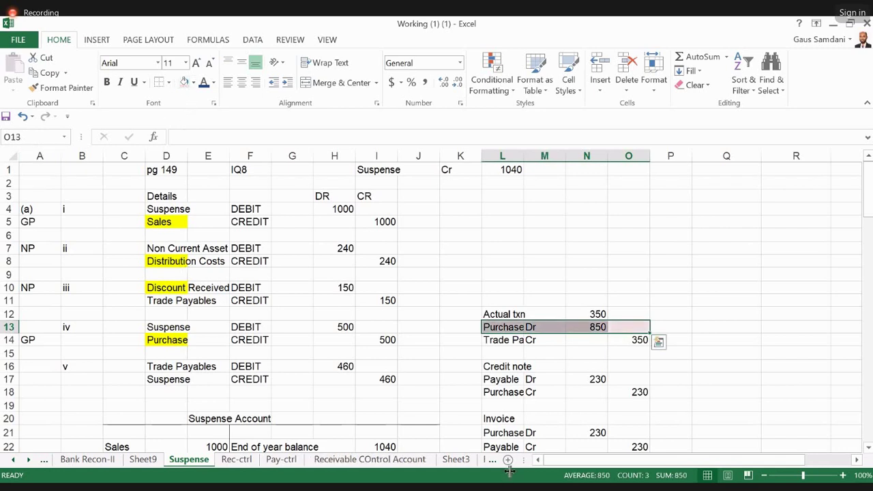
left_click(502, 341)
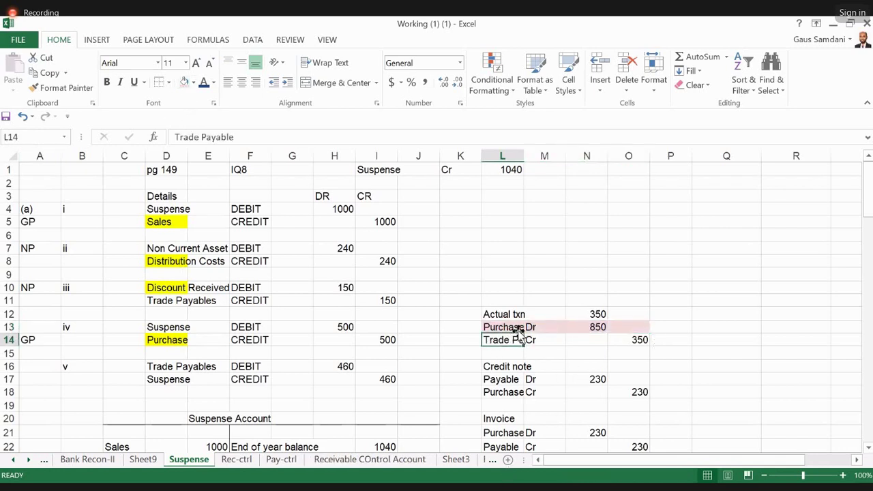
Select the whole correcting journal iv in D13:I14 to compare it with its working.
left_click(392, 339)
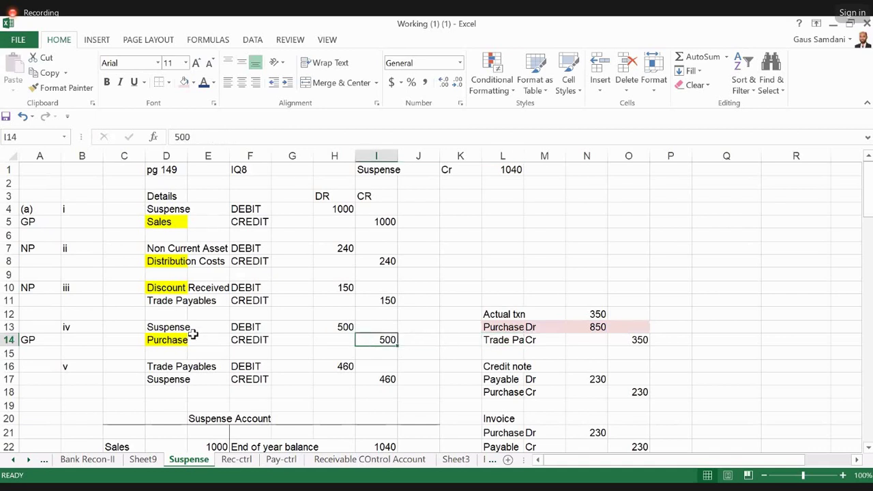
left_click(173, 329)
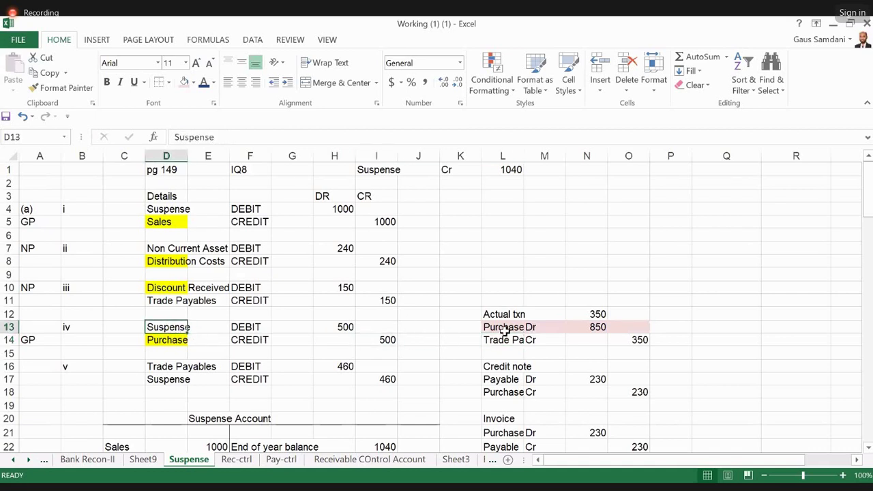
key("shift+Right")
key("shift+Right")
key("shift+Right")
key("shift+Right")
key("shift+Right")
key("shift+Down")
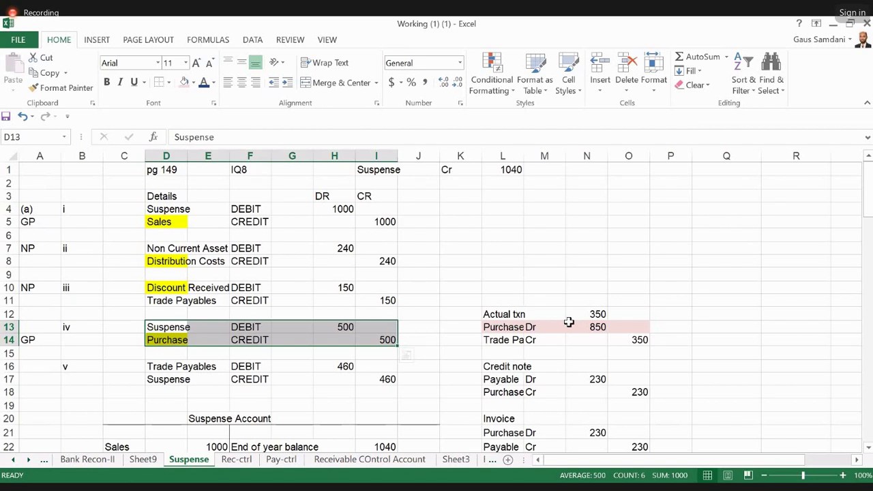
Go through journal iv line by line, ending with the Suspense debit line D13:I13 selected.
key("Left")
key("Right")
key("Down")
key("shift+Right")
key("shift+Right")
key("shift+Right")
key("shift+Right")
key("shift+Right")
key("Up")
key("shift+Right")
key("shift+Right")
key("shift+Right")
key("shift+Right")
key("shift+Right")
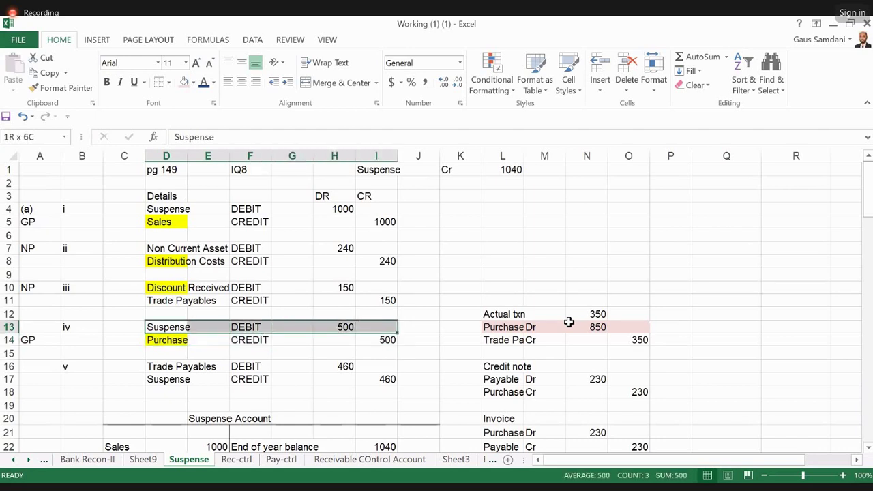
Examine journal iv's Purchase credit line across row 14 and its GP marker in A14.
key("Down")
key("Right")
key("Right")
key("Right")
key("Right")
key("Right")
key("Left")
key("Left")
key("Left")
key("Left")
key("Left")
key("Left")
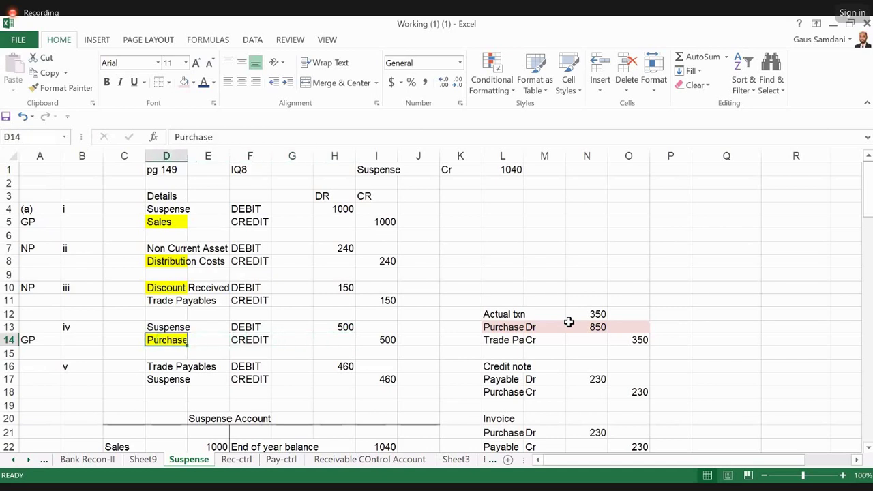
key("Left")
key("Left")
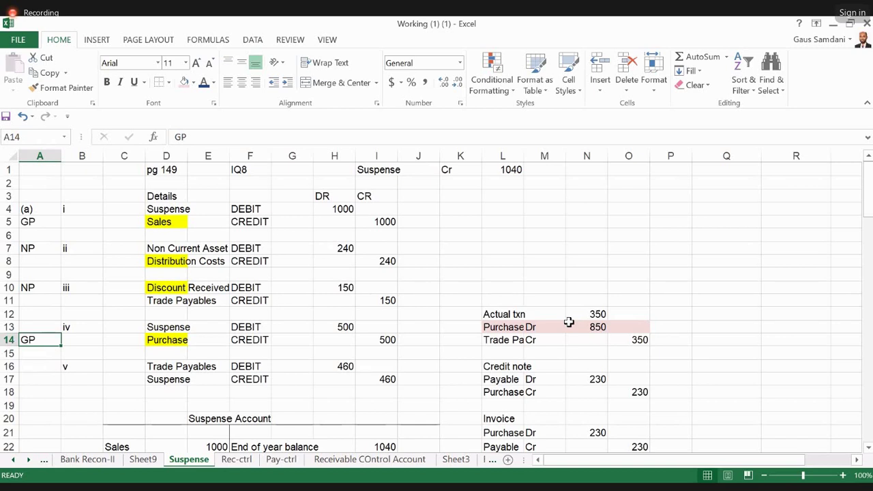
Review the GP and NP profit-effect markers in column A for journals i to iv.
key("Right")
key("Up")
key("Left")
key("Up")
key("Up")
key("Up")
key("Up")
key("Up")
key("Up")
key("Up")
key("Down")
key("Down")
key("Down")
key("Down")
key("Down")
key("Down")
key("Down")
key("Down")
key("Down")
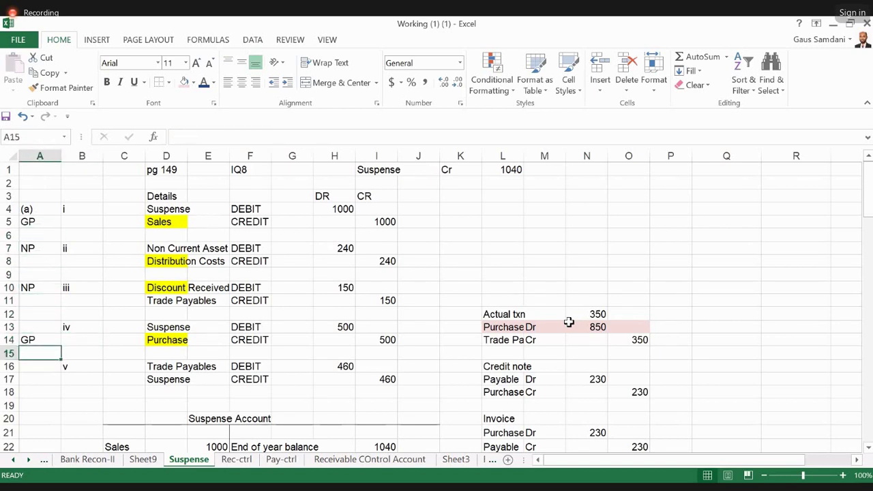
Move on to journal entry v and examine its Trade Payables debit line up to the amount in H16.
key("Right")
key("Down")
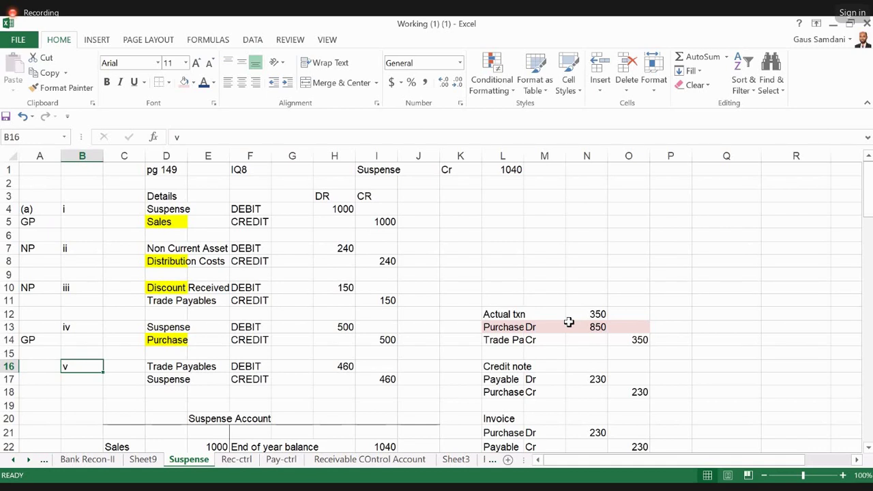
key("Right")
key("Right")
key("Right")
key("Right")
key("Right")
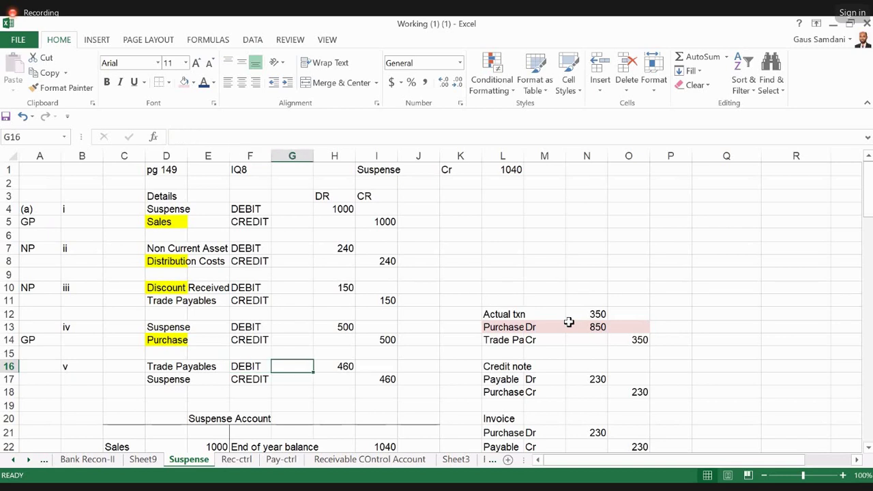
key("Right")
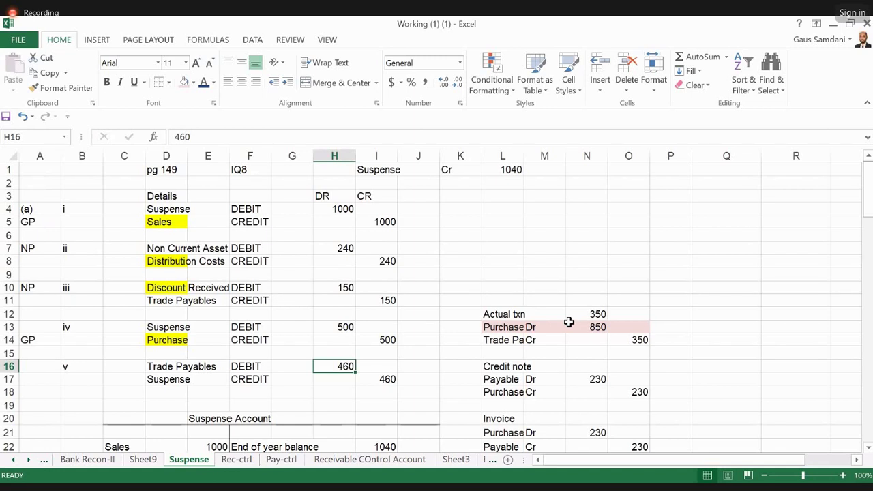
Compare the "Credit note" and "Invoice" workings beside journal v, ending on the Credit note heading in L16.
key("Right")
key("Right")
key("Right")
key("Right")
key("Right")
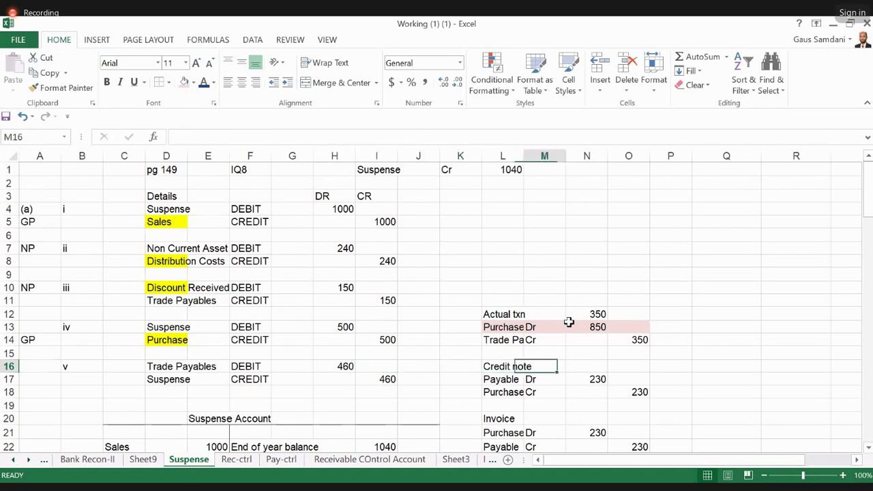
key("Left")
key("Down")
key("Down")
key("Down")
key("Down")
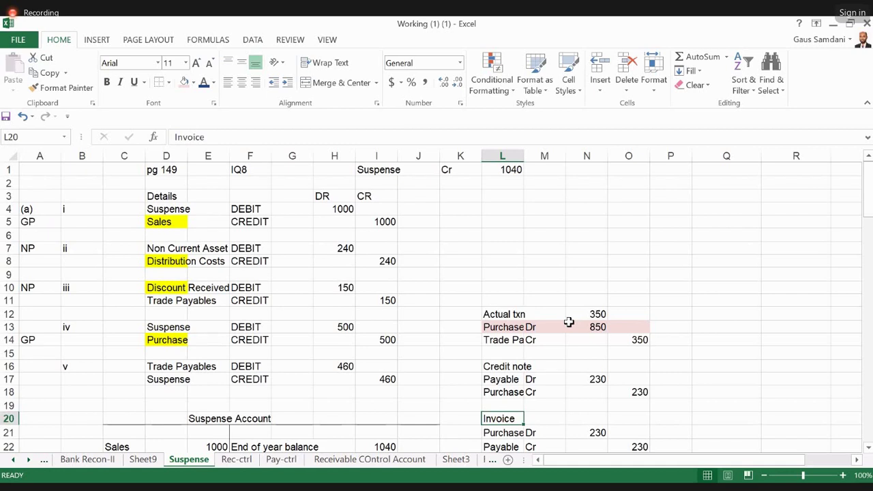
key("Up")
key("Up")
key("Up")
key("Up")
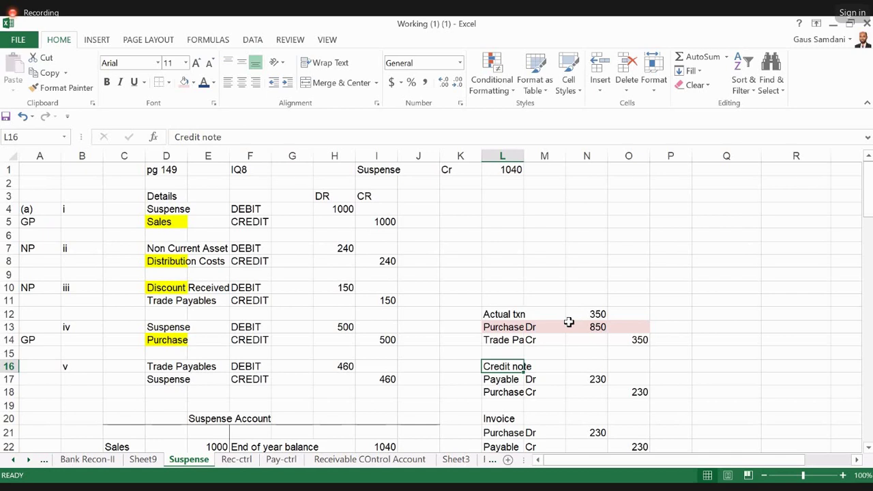
Examine the credit note working's Payable debit and Purchase credit lines in rows 17 and 18.
key("Right")
key("Left")
key("Down")
key("shift+Right")
key("shift+Right")
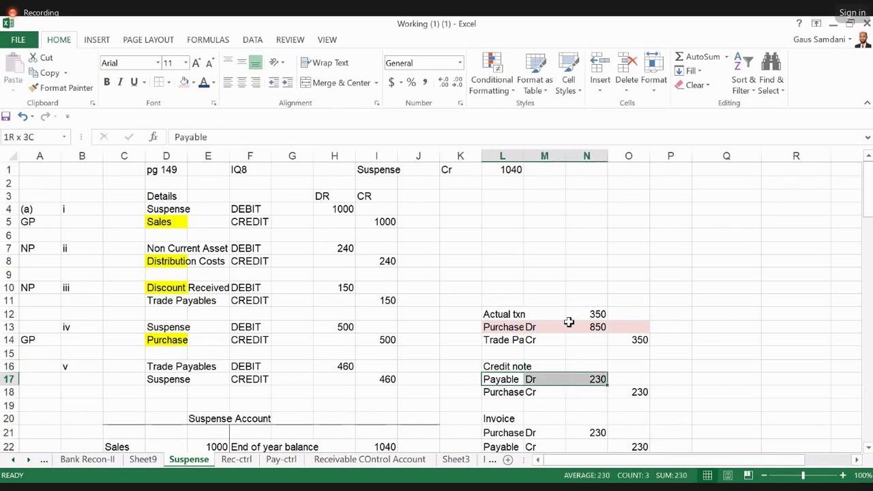
key("Down")
type("Purchase\tCr\t\t230")
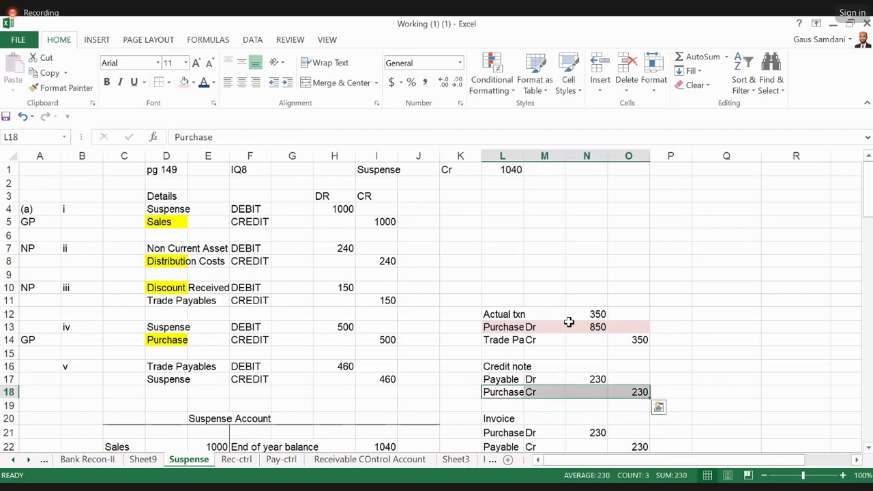
Examine the invoice working's Purchase debit and Payable credit lines in rows 21 and 22.
key("Down")
key("Down")
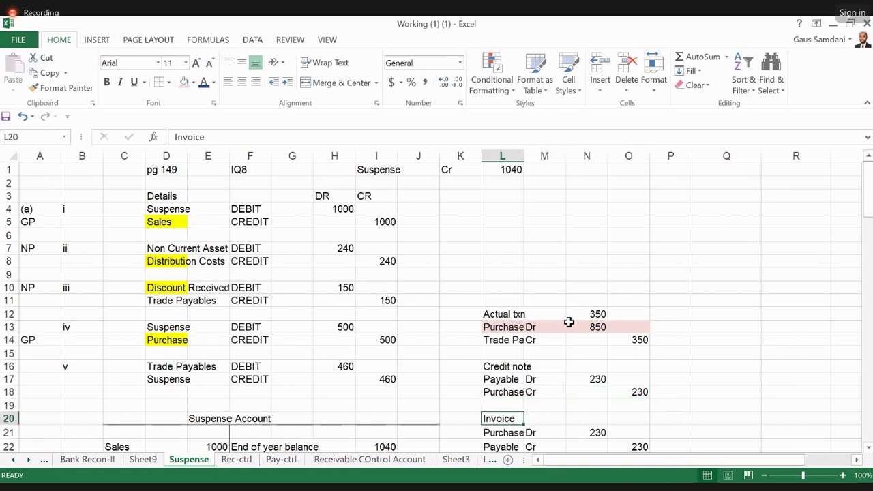
key("Down")
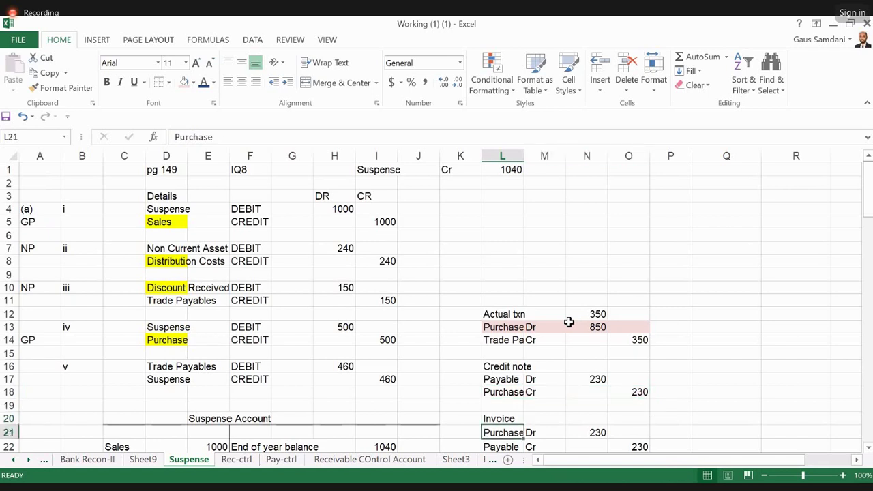
key("shift+Right")
key("shift+Right")
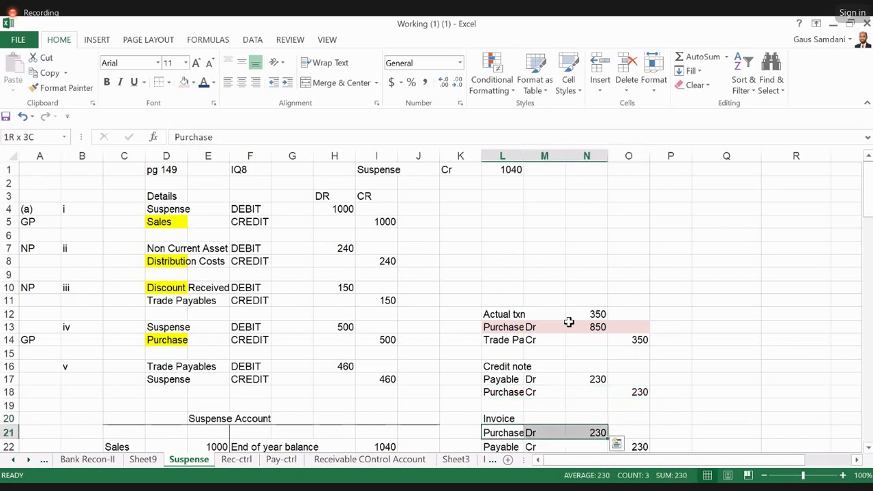
key("Down")
key("shift+Right")
key("shift+Right")
key("shift+Right")
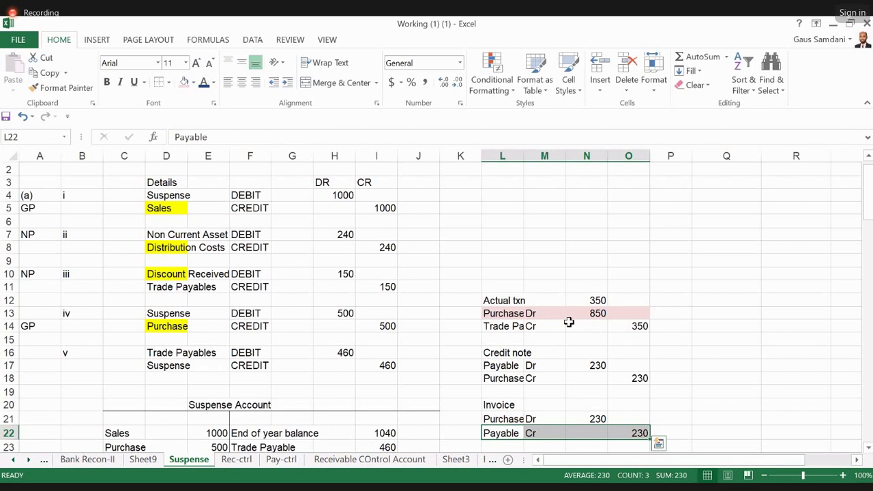
Return to the credit note working and select both of its lines in L17:O18.
key("Up")
key("Up")
key("Up")
key("Up")
key("Up")
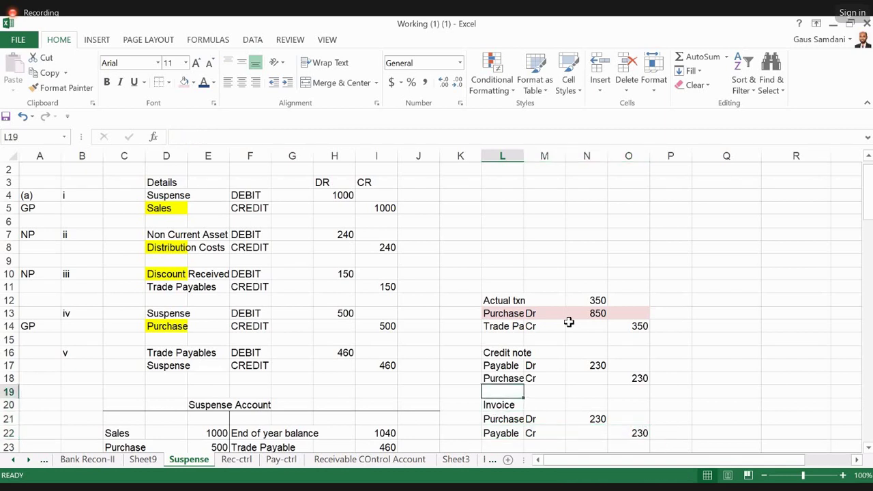
key("shift+Right")
key("shift+Right")
key("shift+Right")
key("shift+Down")
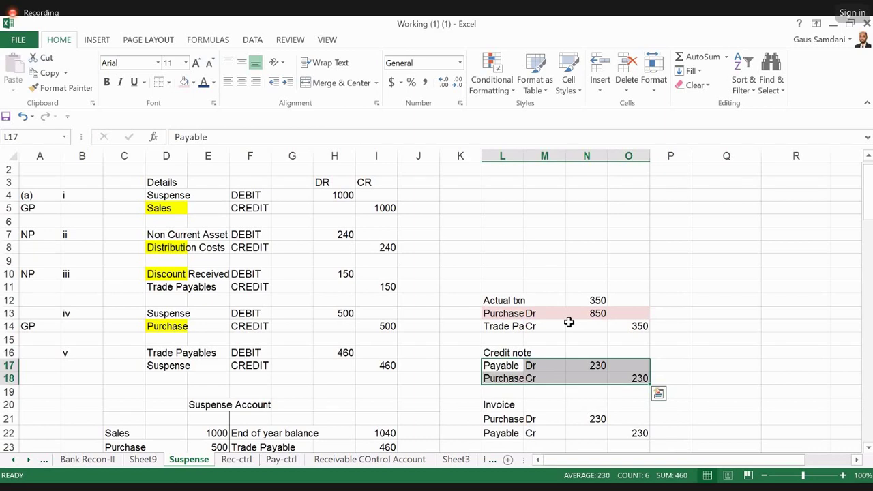
Re-examine the credit note's Payable debit and Purchase credit lines one at a time, ending on row 18.
key("shift+Up")
key("shift+Left")
key("shift+Left")
key("shift+Left")
key("shift+Right")
key("shift+Right")
key("shift+Right")
key("Down")
key("shift+Right")
key("shift+Right")
key("shift+Right")
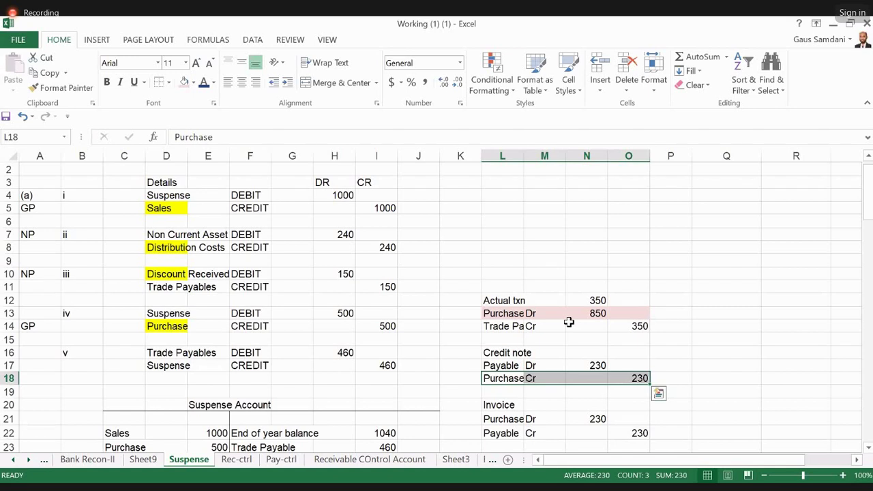
key("shift+Left")
key("shift+Left")
key("shift+Left")
key("shift+Right")
key("shift+Right")
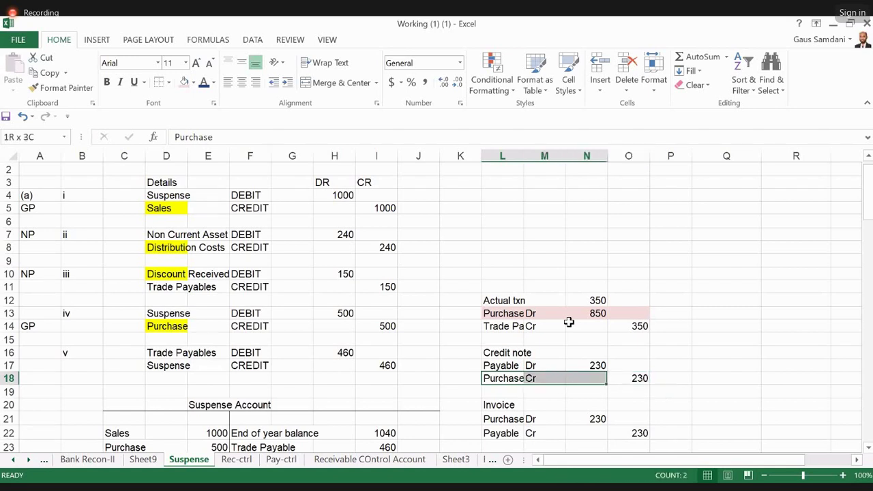
Bring the workings beside and below the credit note and invoice entries, through row 33, into view.
key("Right")
key("Right")
key("Right")
key("Right")
key("Right")
key("Right")
key("Right")
key("Right")
key("Right")
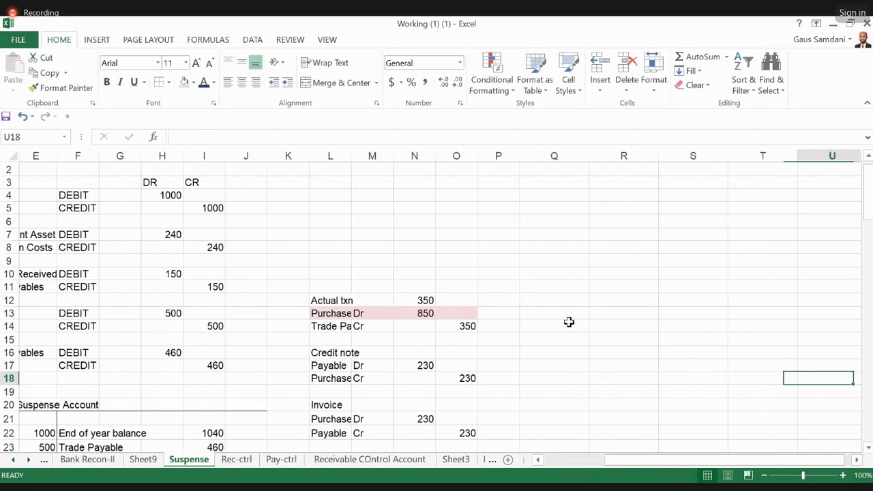
key("Down")
key("Down")
key("Down")
key("Down")
key("Down")
key("Down")
key("Down")
key("Down")
key("Down")
key("Down")
key("Down")
key("Down")
key("Down")
key("Down")
key("Down")
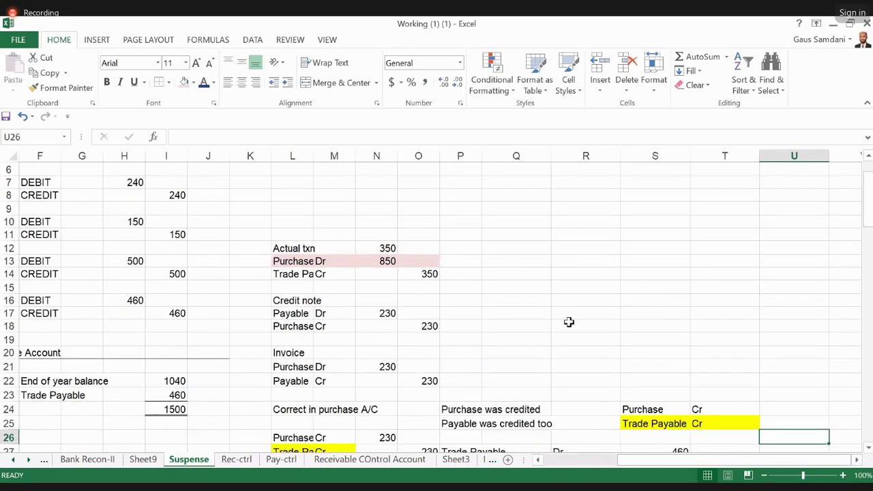
key("Left")
key("Left")
key("Left")
key("Up")
key("Up")
key("Up")
key("Up")
key("Up")
key("Up")
key("Up")
key("Up")
key("Up")
key("Up")
key("Up")
key("Up")
key("Up")
key("Up")
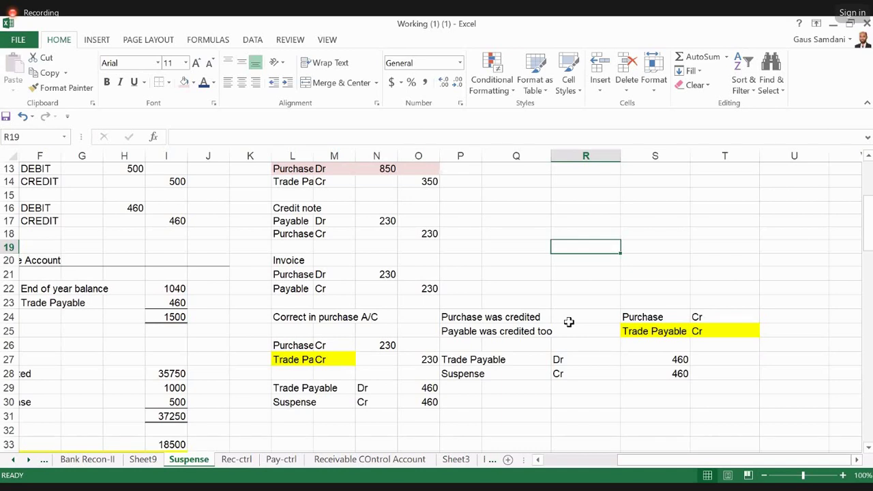
Examine the "Correct in purchase A/C" and "Purchase was credited" notes in row 24.
scroll(568, 321, "left", 3)
key("Down")
key("Down")
key("Left")
key("Left")
key("Left")
key("Left")
key("Left")
key("Down")
key("Down")
key("Down")
key("Down")
key("Up")
key("Left")
key("Up")
key("Down")
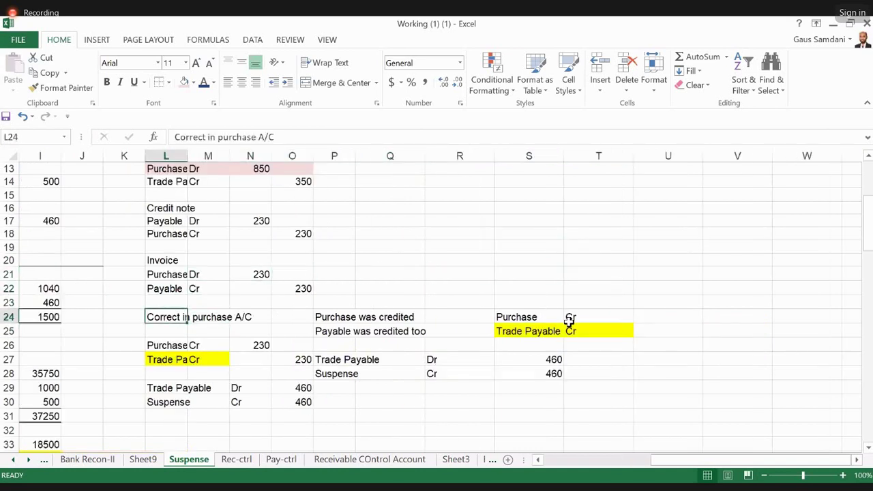
key("Right")
key("Right")
key("Right")
key("Right")
key("Right")
key("Right")
key("Right")
key("Right")
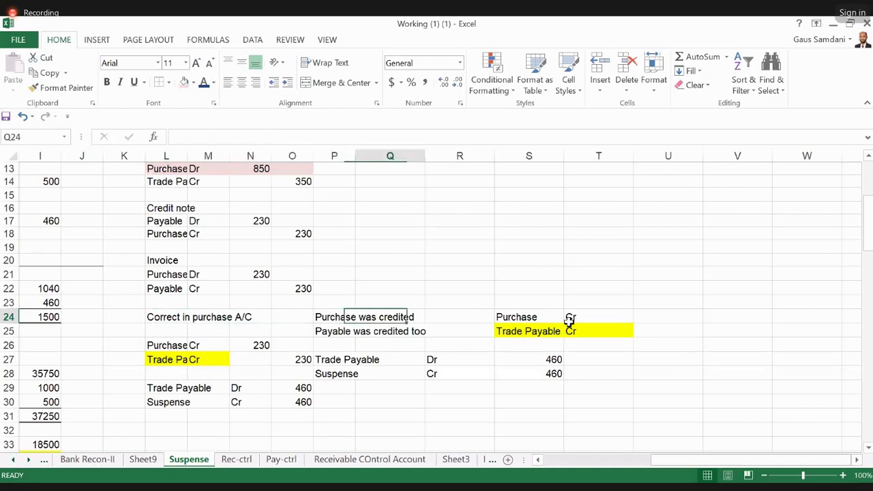
Examine the "Payable was credited too" note in row 25.
key("Down")
key("Left")
key("Left")
key("Left")
key("Left")
key("Right")
key("Left")
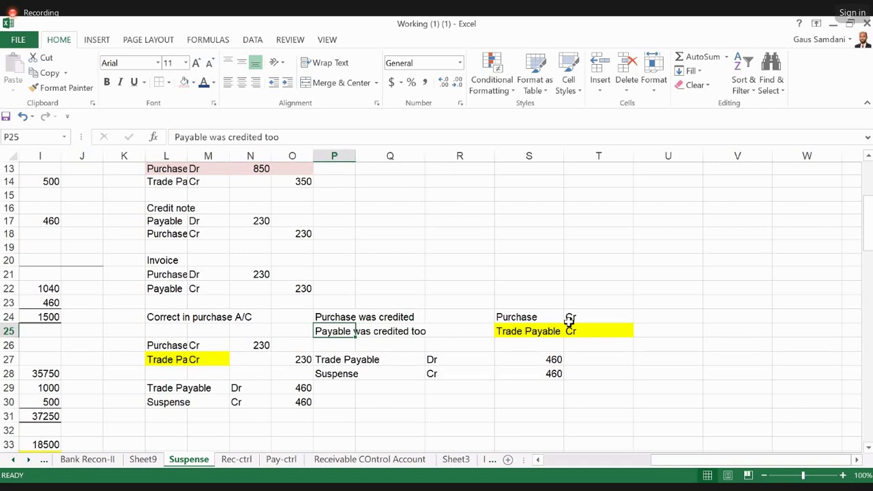
key("Right")
key("Right")
key("Right")
key("Right")
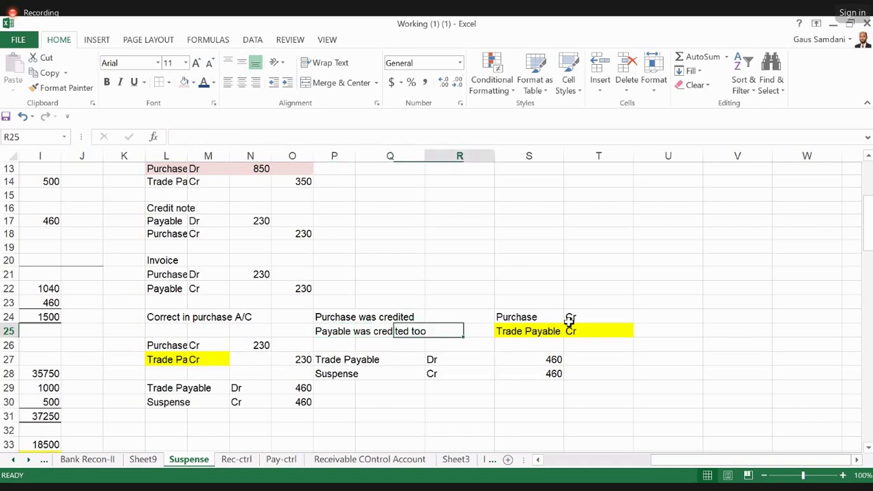
Compare the Purchase and Trade Payable credit entries in S24 and S25.
key("Left")
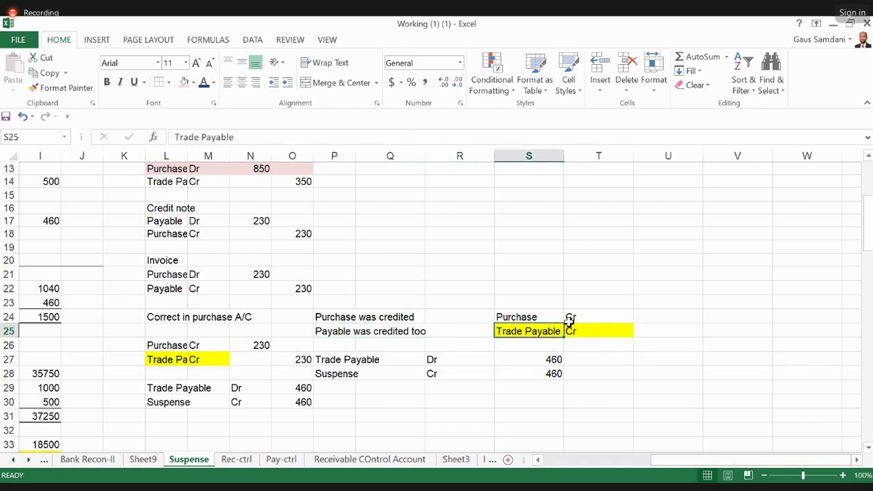
key("Up")
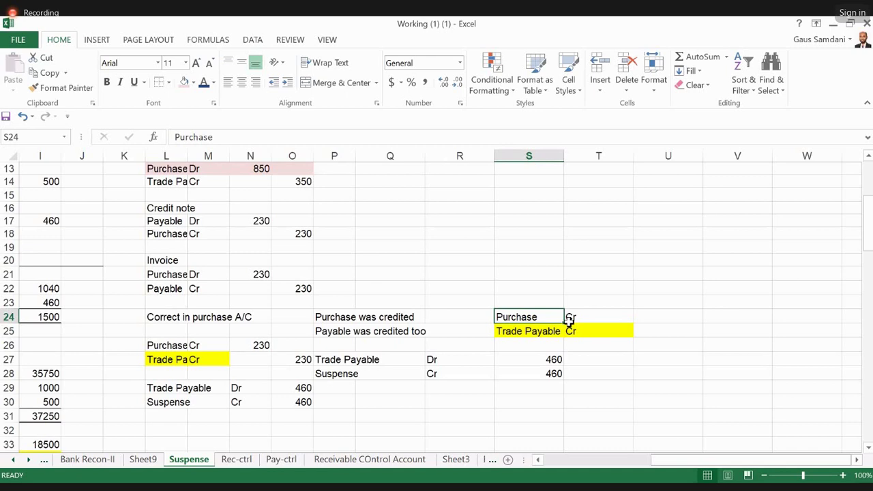
key("Down")
key("Up")
Return to the invoice working and examine its Payable credit line in L22:O22.
left_click(171, 277)
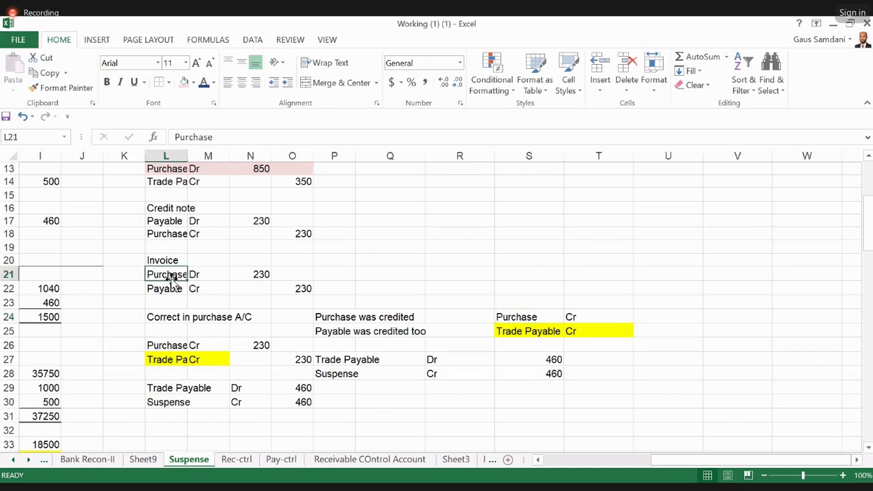
key("Down")
key("Right")
key("Right")
key("Left")
key("Left")
key("shift+Right")
key("shift+Right")
key("shift+Right")
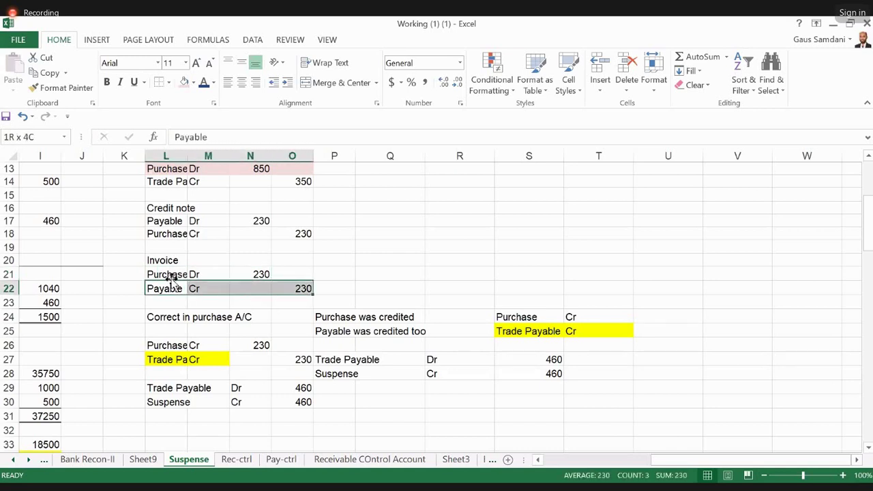
key("shift+Left")
key("shift+Left")
key("shift+Left")
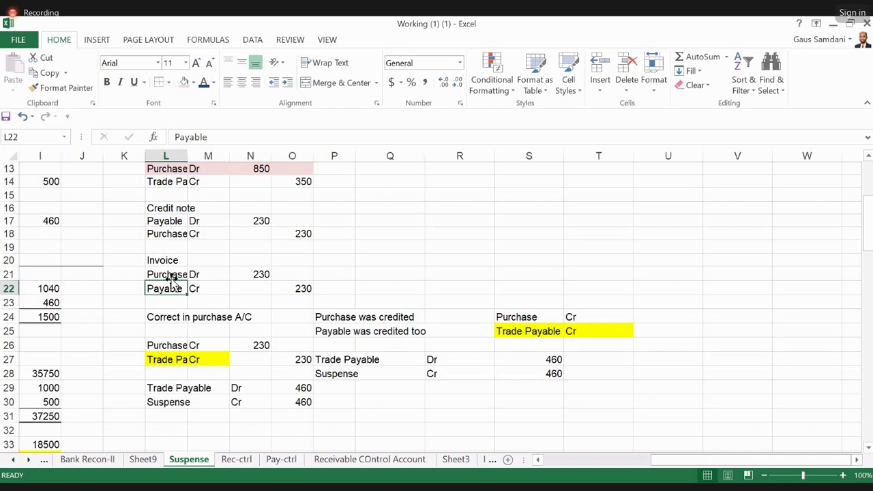
Select the invoice's Purchase debit line in L21:N21, followed by its Payable credit line in L22:O22.
key("Up")
key("shift+Right")
key("shift+Right")
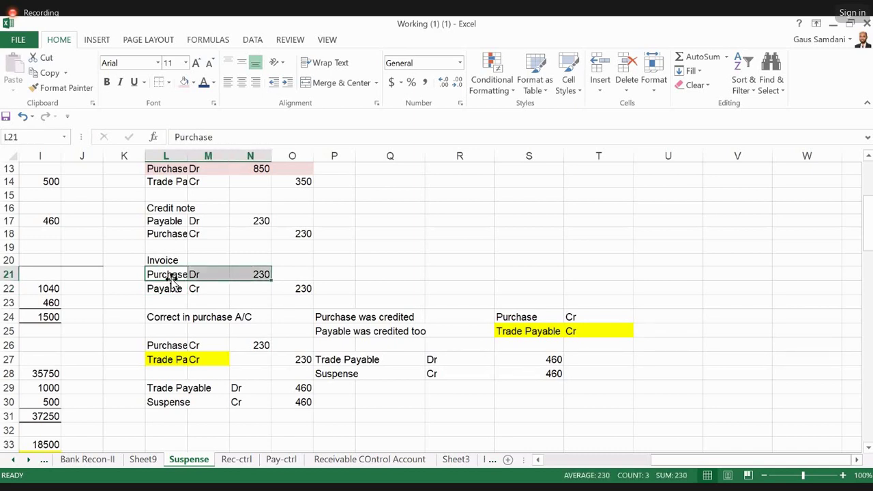
key("Down")
key("shift+Right")
key("shift+Right")
key("shift+Right")
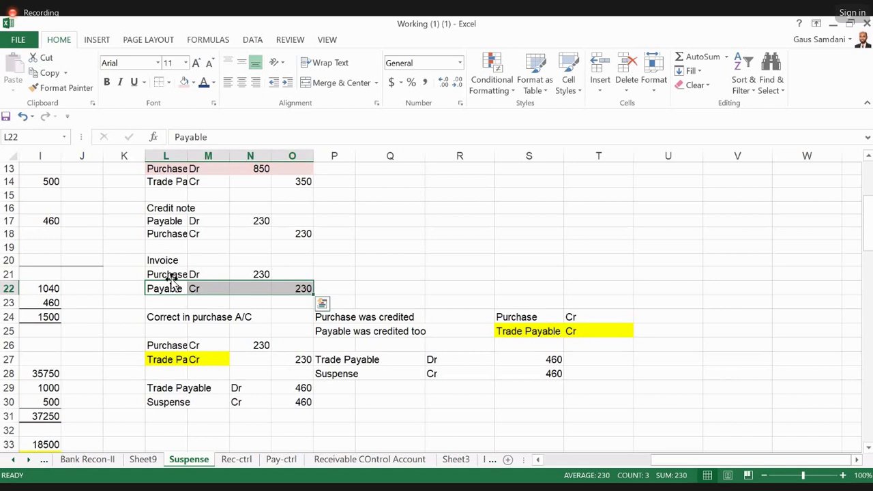
key("Escape")
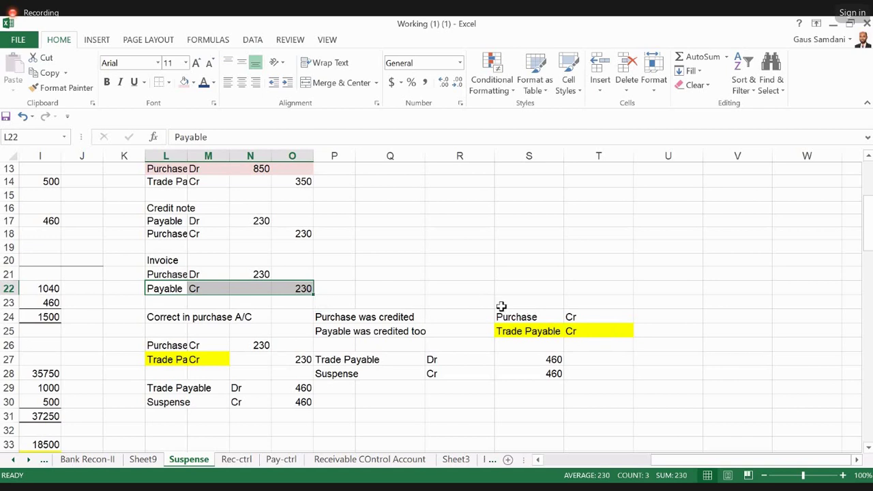
Examine the Purchase and Trade Payable entries in rows 24 and 25, selecting both Cr cells in T24:T25.
key("Down")
key("Right")
key("Right")
key("Right")
key("Right")
key("Right")
key("Right")
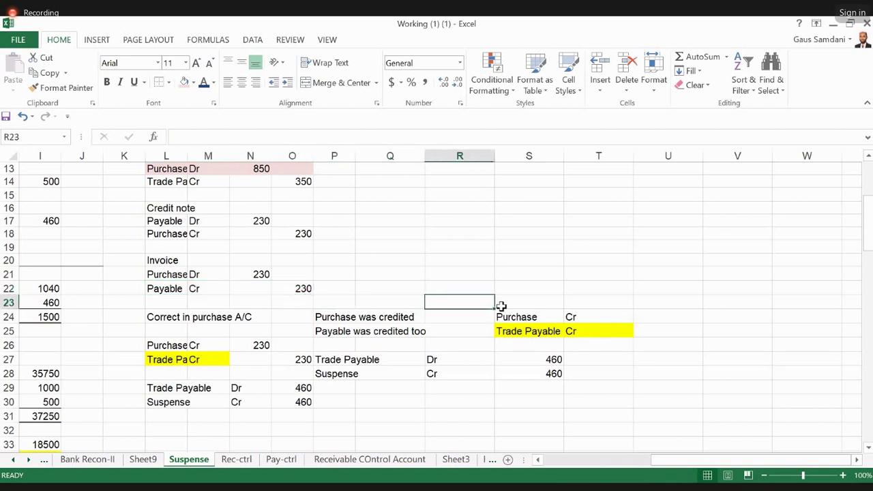
key("Right")
key("Right")
key("Down")
key("Left")
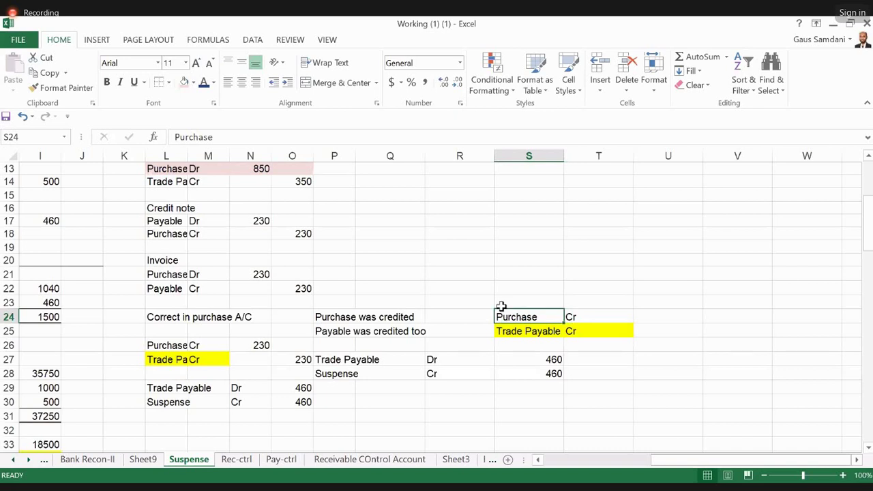
key("Right")
key("Left")
key("Down")
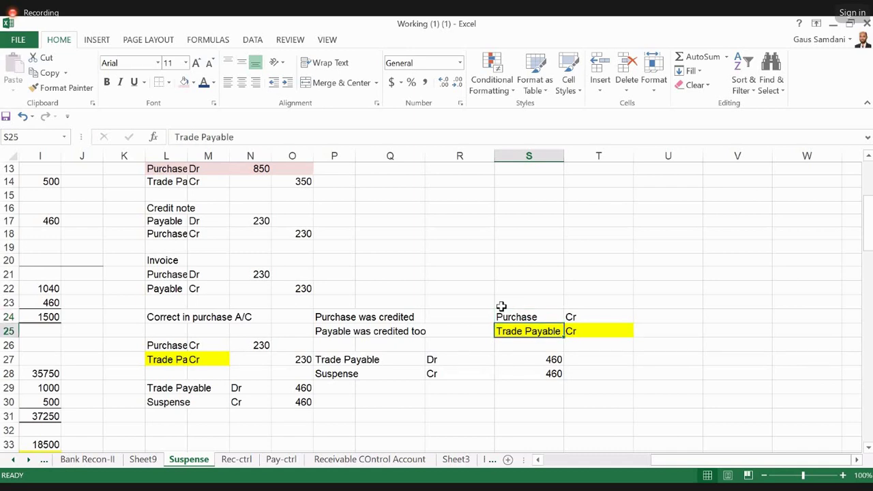
key("Right")
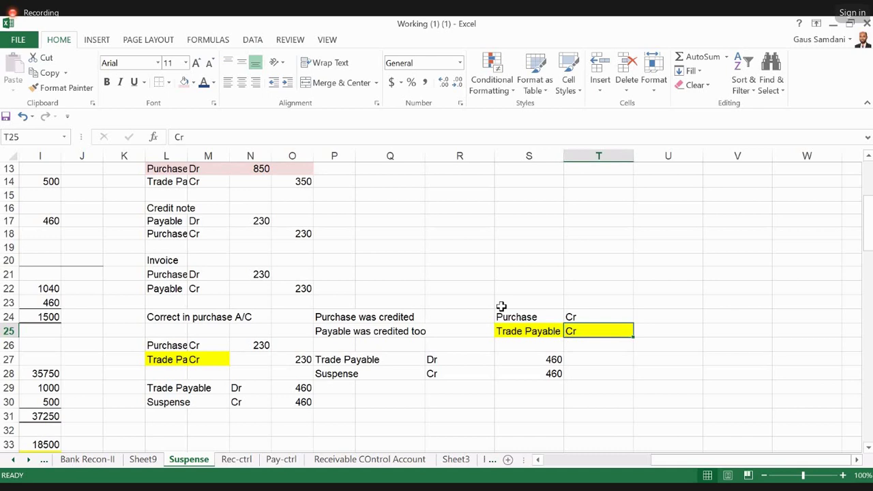
key("Up")
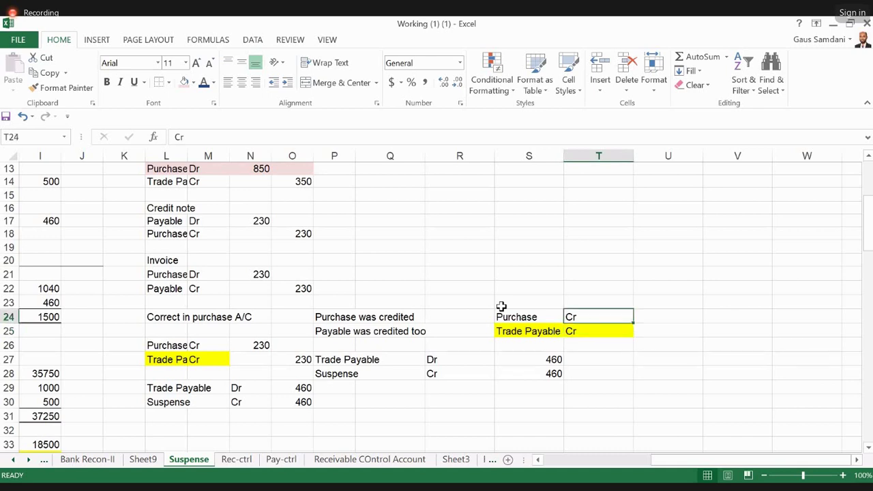
key("shift+Down")
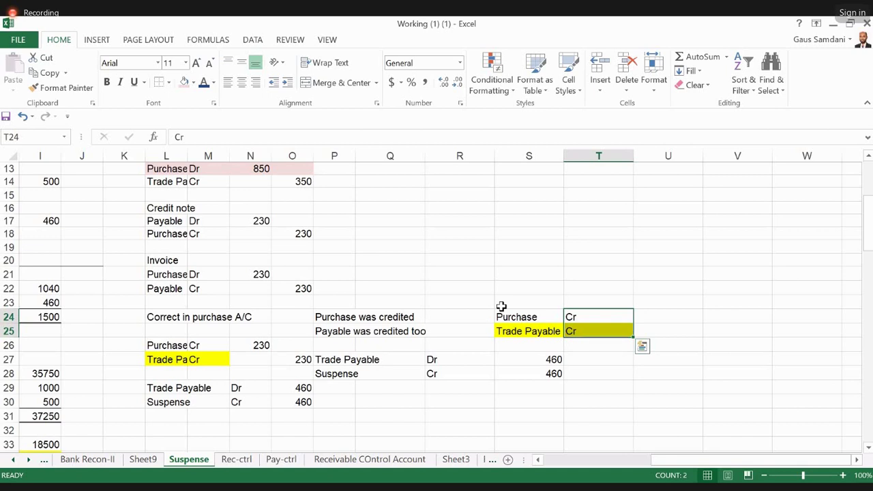
Examine the correcting entry's Trade Payable debit and Suspense credit lines in P27:S28, one at a time.
key("Down")
key("Down")
key("Left")
key("Left")
key("Left")
key("Left")
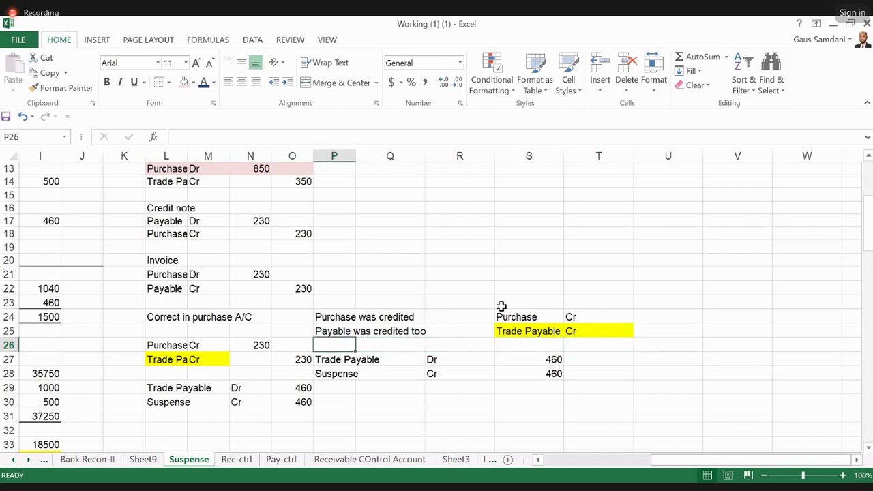
key("Down")
key("Down")
key("Up")
key("shift+Right")
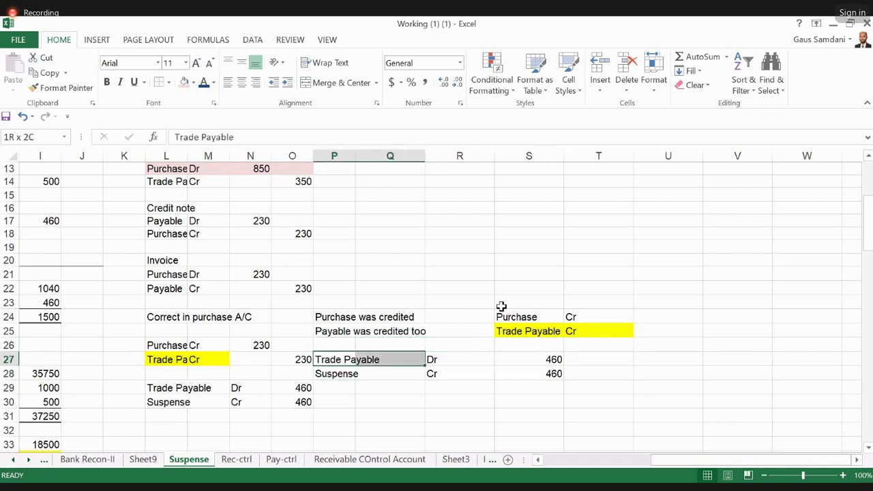
key("shift+Right")
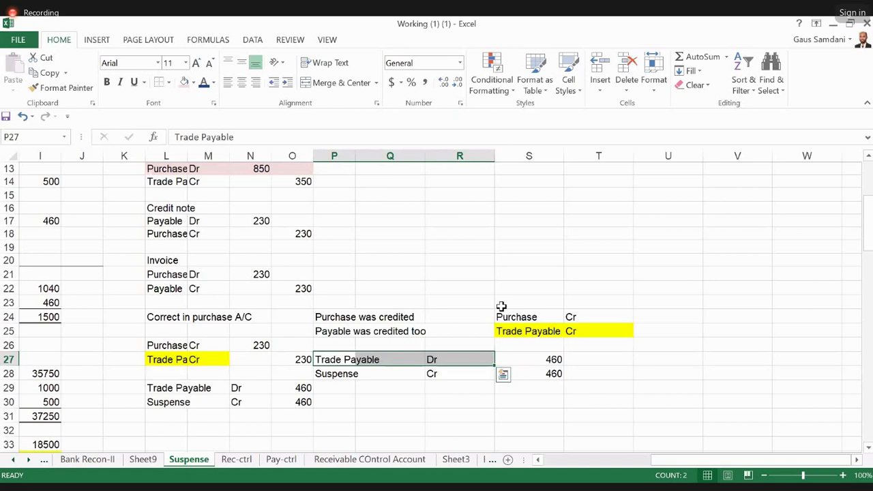
key("Down")
key("shift+Right")
key("shift+Right")
key("shift+Right")
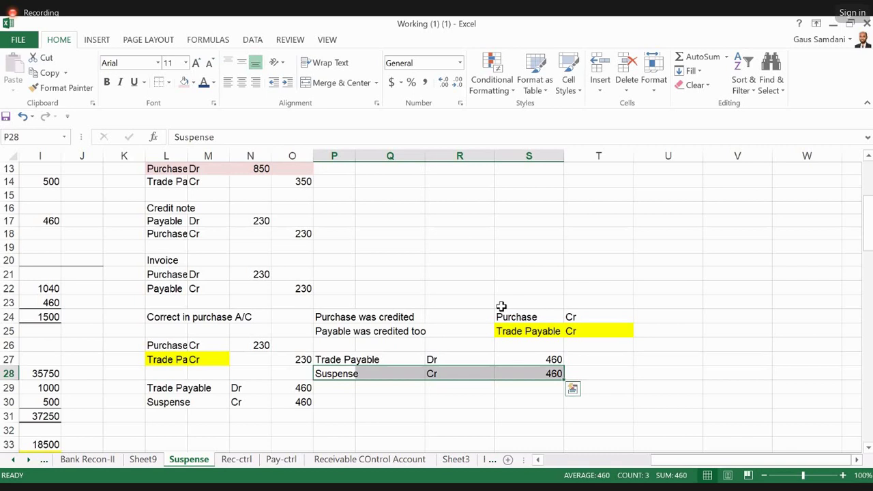
Re-examine the correcting entry's full Trade Payable debit line in row 27 and its Suspense credit line in row 28.
key("Up")
key("shift+Right")
key("shift+Right")
key("shift+Right")
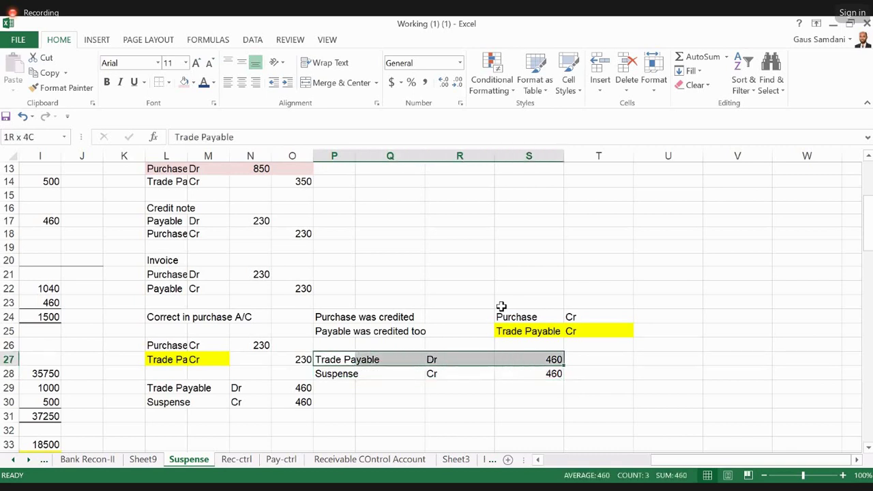
key("Down")
key("shift+Right")
key("shift+Right")
key("shift+Right")
key("shift+Right")
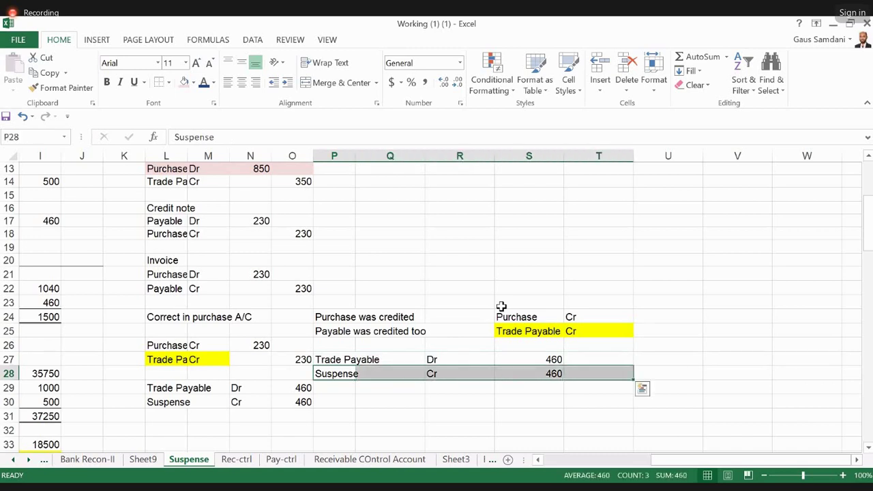
Examine the Trade Payable debit line of the other correcting entry in L29:O29.
key("Down")
key("Left")
key("Left")
key("Left")
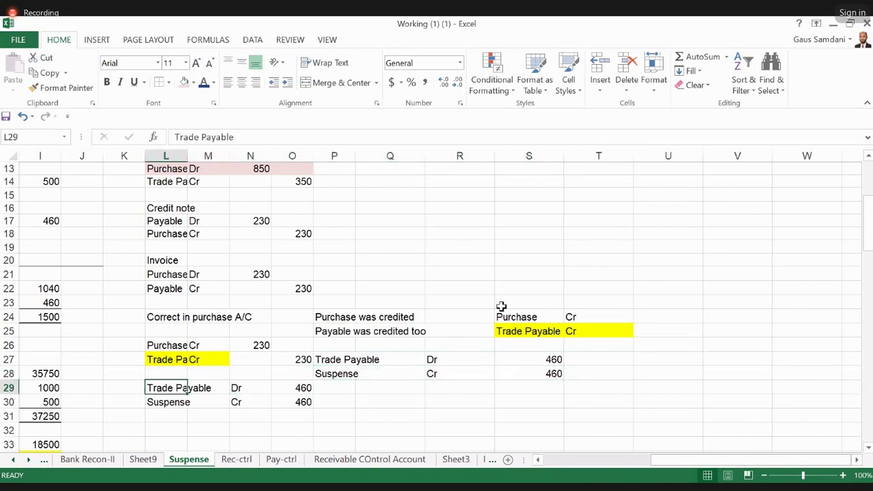
key("shift+Right")
key("shift+Right")
key("shift+Right")
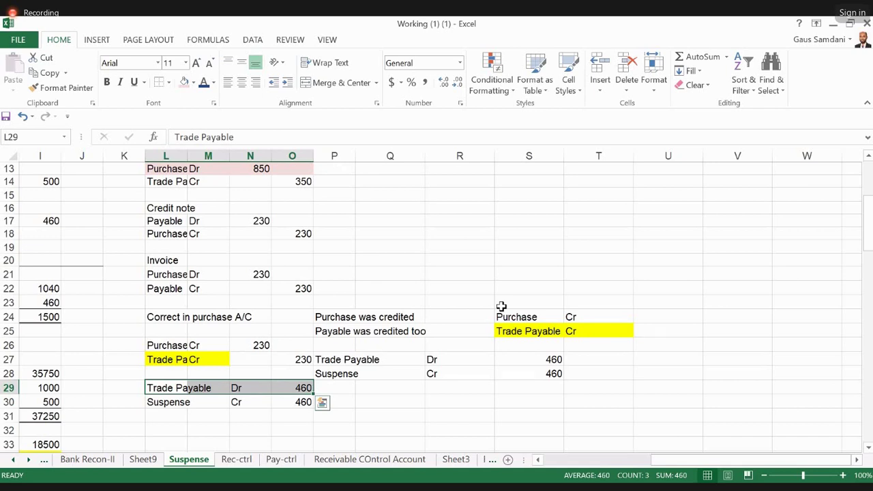
Return to the start of the sheet and select the pg 149 reference in D1.
key("Escape")
key("Home")
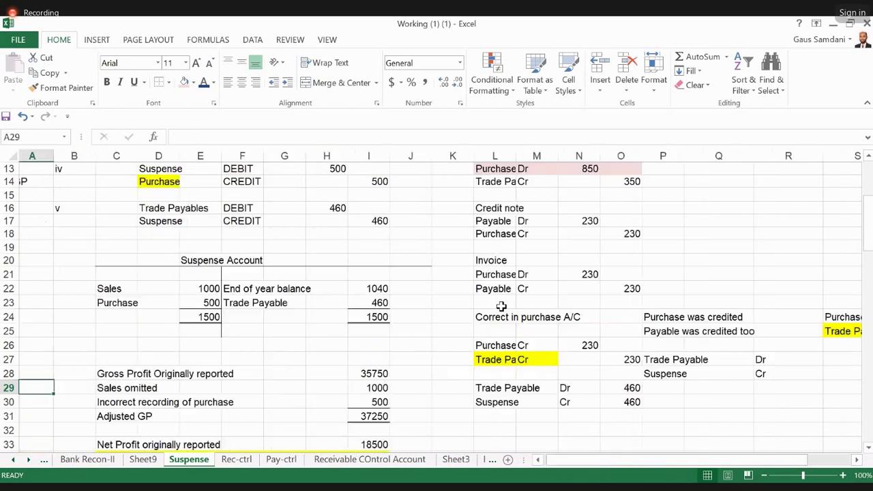
key("ctrl+Home")
key("Right")
key("Right")
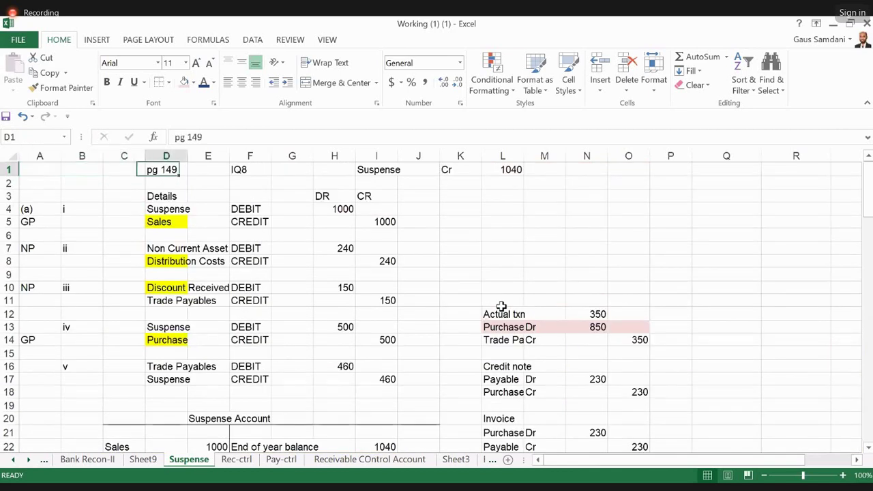
Run through the journal entries down to the Suspense Account and return to the top of the sheet at D2.
key("Right")
key("Right")
key("Down")
key("Down")
key("Down")
key("Down")
key("Down")
key("Down")
key("Down")
key("Down")
key("Down")
key("Down")
key("Down")
key("Down")
key("Down")
key("Down")
key("Down")
key("Down")
key("Down")
key("Down")
key("Down")
key("Down")
key("Up")
key("Up")
key("Up")
key("Up")
key("Up")
key("Up")
key("Up")
key("Up")
key("Up")
key("Up")
key("Up")
key("Up")
key("Up")
key("Up")
key("Up")
key("Up")
key("Up")
key("Up")
key("Up")
key("Up")
key("Down")
key("Left")
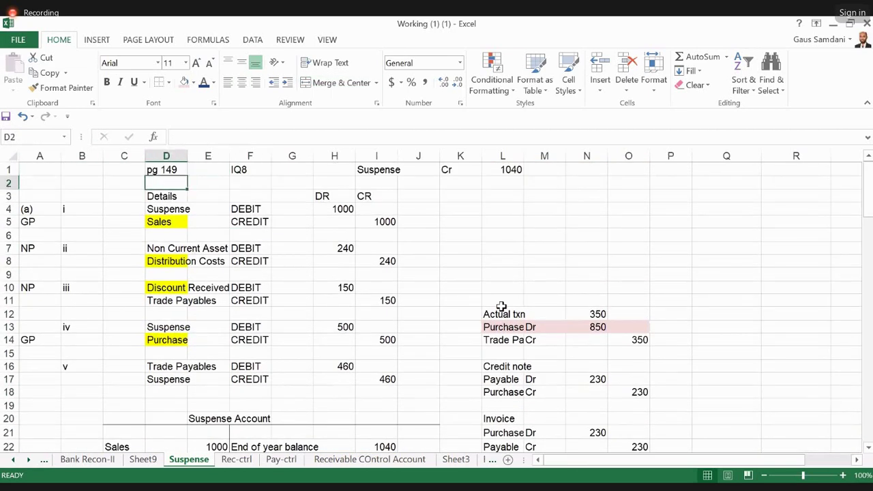
Highlight the whole block of journal entries i to v, including its headings, in D3:I17.
key("Down")
key("shift+Right")
key("shift+Right")
key("shift+Right")
key("shift+Right")
key("shift+Right")
key("shift+Down")
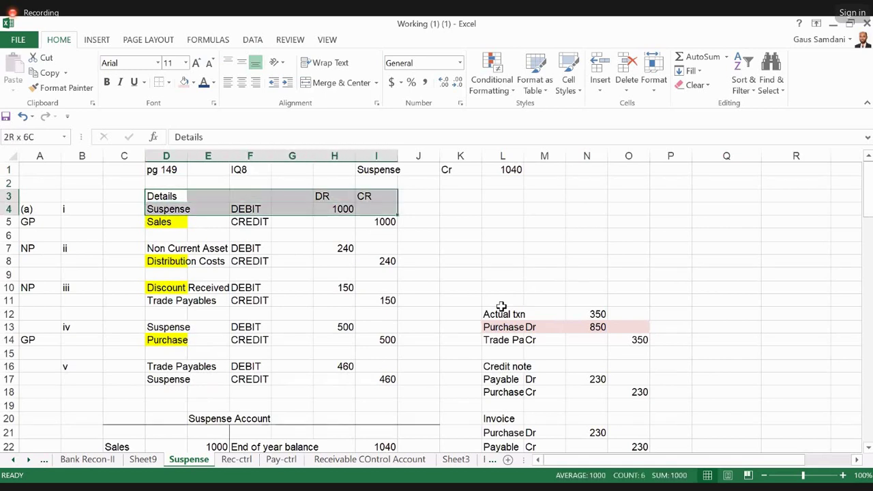
key("shift+Down")
key("shift+Down")
key("shift+Down")
key("shift+Down")
key("shift+Down")
key("shift+Down")
key("shift+Down")
key("shift+Down")
key("shift+Down")
key("shift+Down")
key("shift+Down")
key("shift+Down")
key("shift+Down")
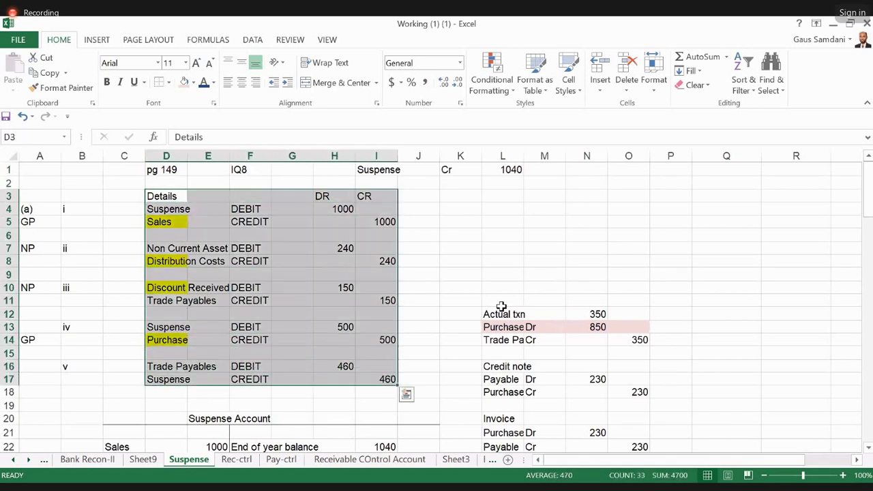
Look back over the first journal entries and highlight journal i's Suspense debit line in D4:I4.
key("Down")
key("Down")
key("Down")
key("Down")
key("Down")
key("Down")
key("Down")
key("Down")
key("Up")
key("Up")
key("Up")
key("Up")
key("Up")
key("Up")
key("Up")
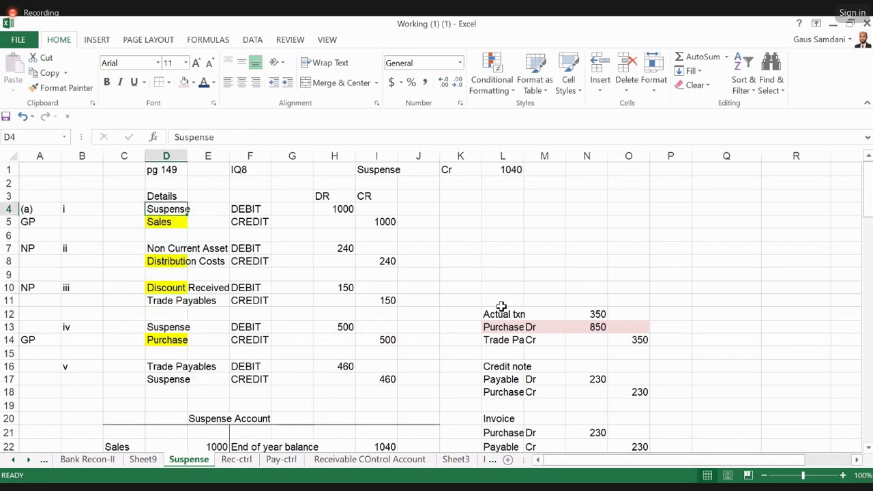
key("shift+Right")
key("shift+Right")
key("shift+Right")
key("shift+Right")
key("shift+Right")
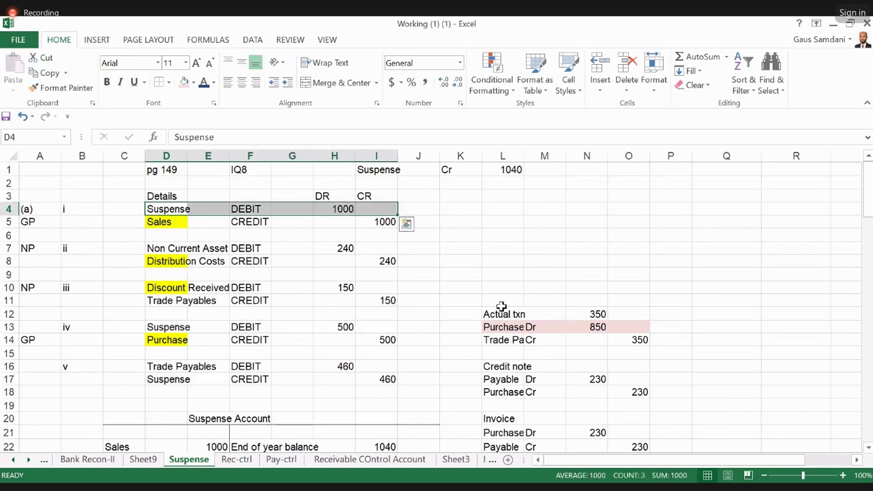
Trace journal i to the Suspense Account by highlighting its Sales line in C22:E22.
key("Down")
key("Down")
key("Down")
key("Down")
key("Down")
key("Down")
key("Down")
key("Down")
key("Down")
key("Down")
key("Down")
key("Down")
key("Down")
key("Down")
key("Down")
key("Down")
key("Down")
key("Down")
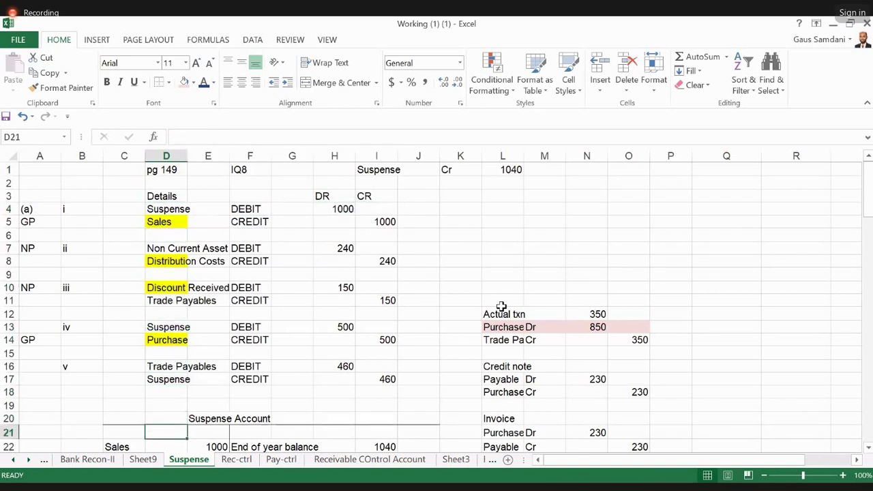
key("Left")
key("shift+Right")
key("shift+Right")
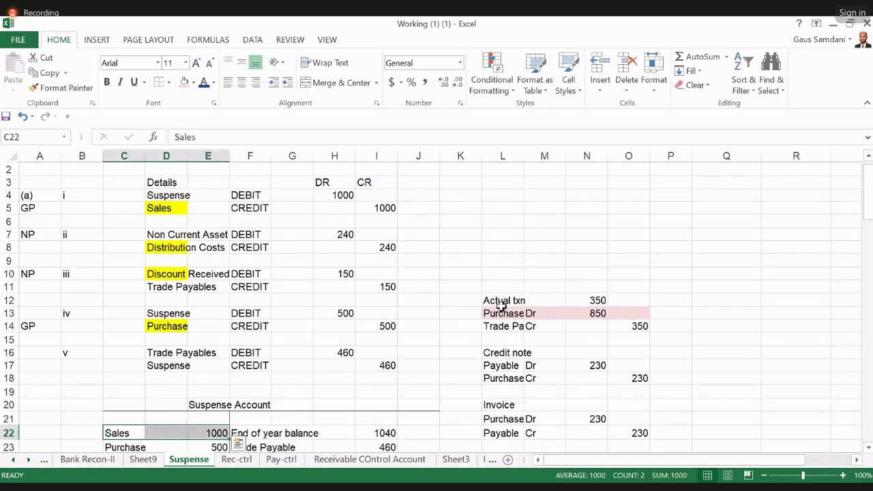
Go back up to journal iv's Suspense debit line in row 13.
key("Up")
key("Up")
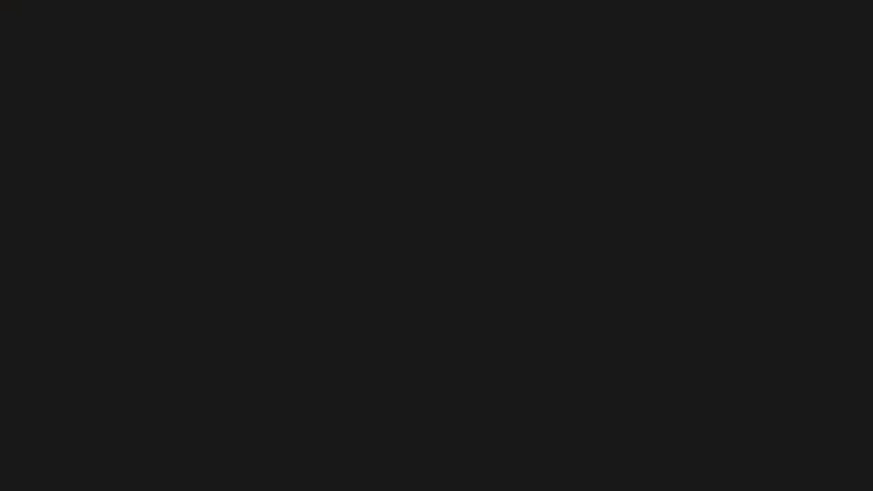
key("Up")
key("Up")
key("Up")
key("Up")
key("Up")
key("Up")
key("Up")
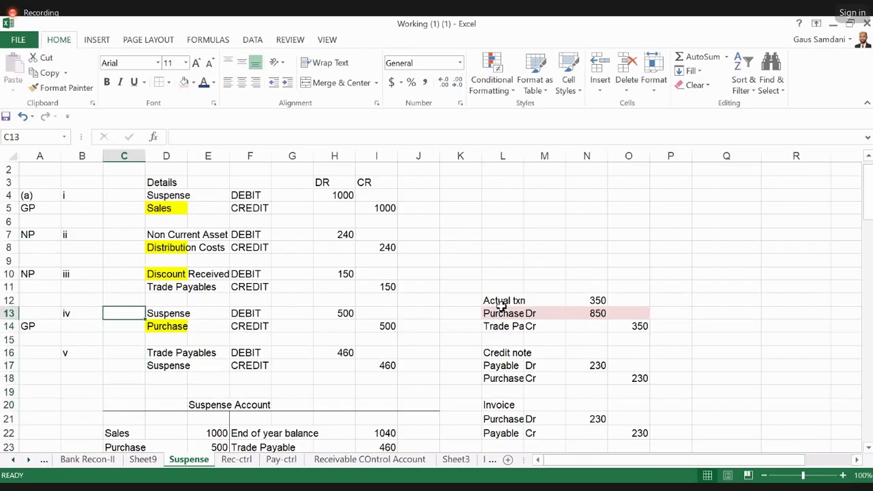
Trace journal iv to the Purchase line of the Suspense Account and select its amount in E23.
key("Down")
key("Down")
key("Down")
key("Down")
key("Down")
key("Down")
key("Down")
key("Down")
key("Down")
key("Down")
key("Right")
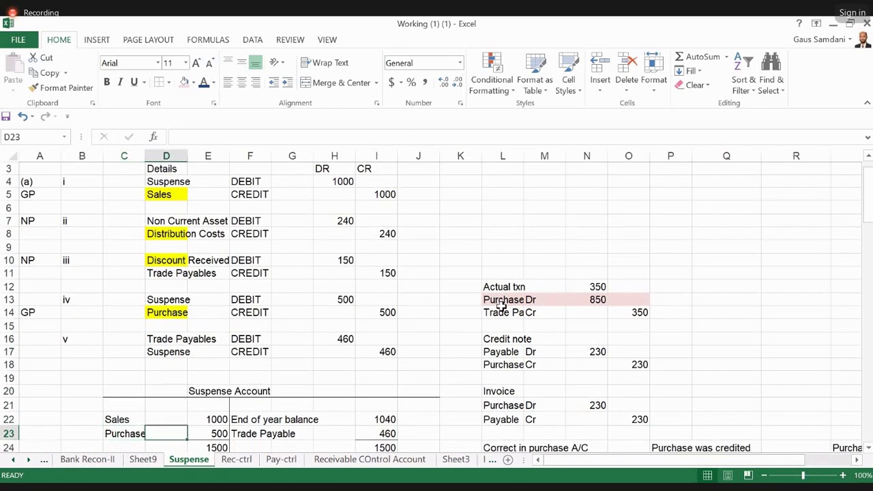
key("Right")
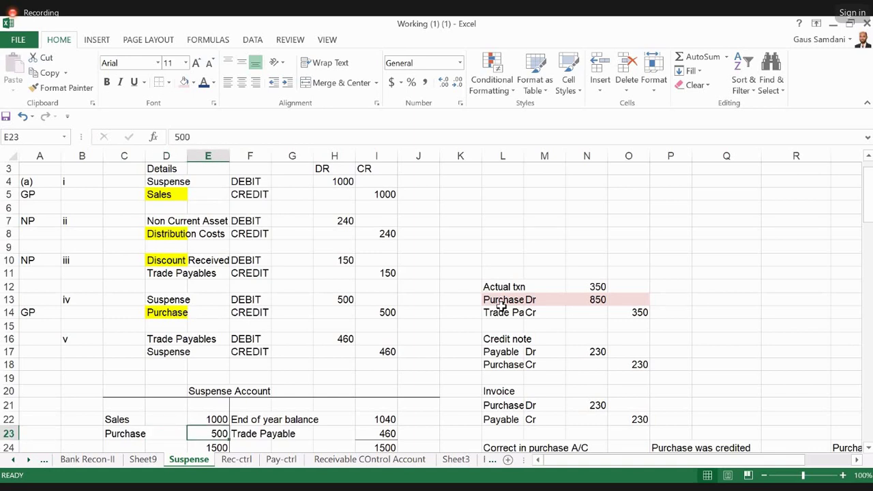
Check the Suspense Account heading in row 20, and select journal v's Trade Payables line in D16.
key("Up")
key("Up")
key("Up")
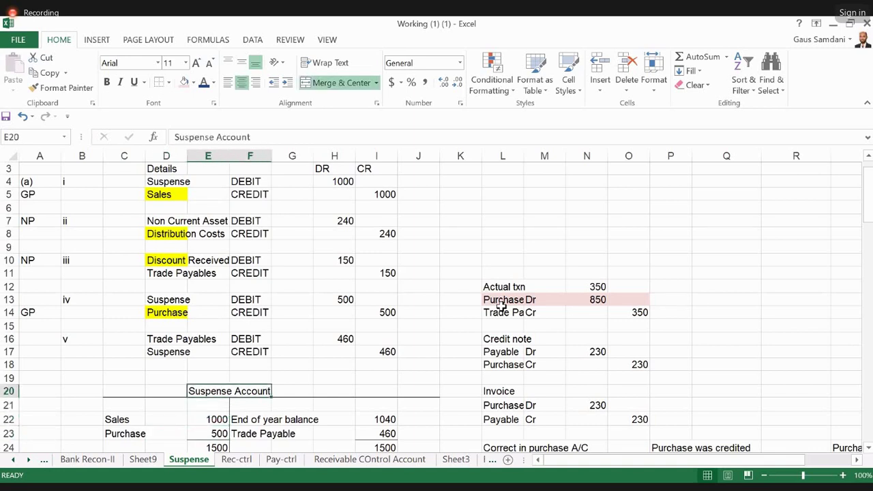
key("Down")
key("Down")
key("Up")
key("Up")
key("Up")
key("Up")
key("Up")
key("Up")
key("Up")
key("Down")
key("Left")
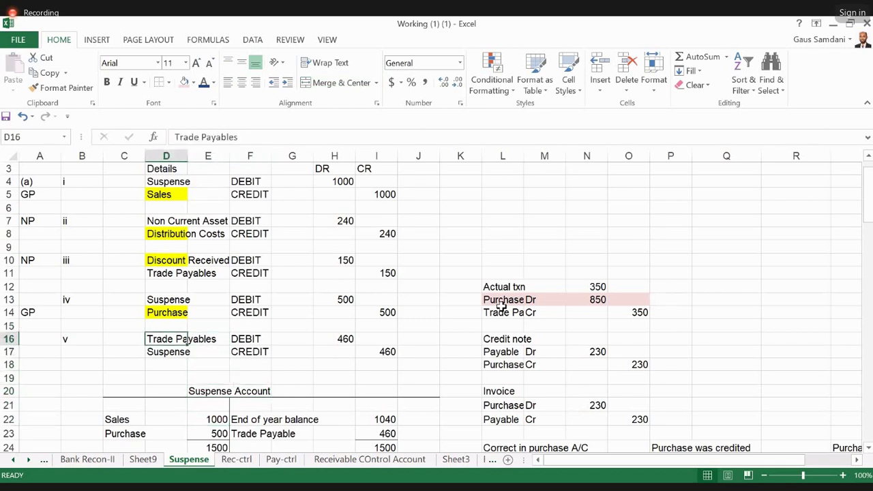
Highlight journal v's accounts and their debit and credit labels in D16:F17, and select the debit amount in H16.
key("shift+Right")
key("shift+Right")
key("shift+Down")
key("Right")
key("Right")
key("Right")
key("Right")
key("Right")
key("Left")
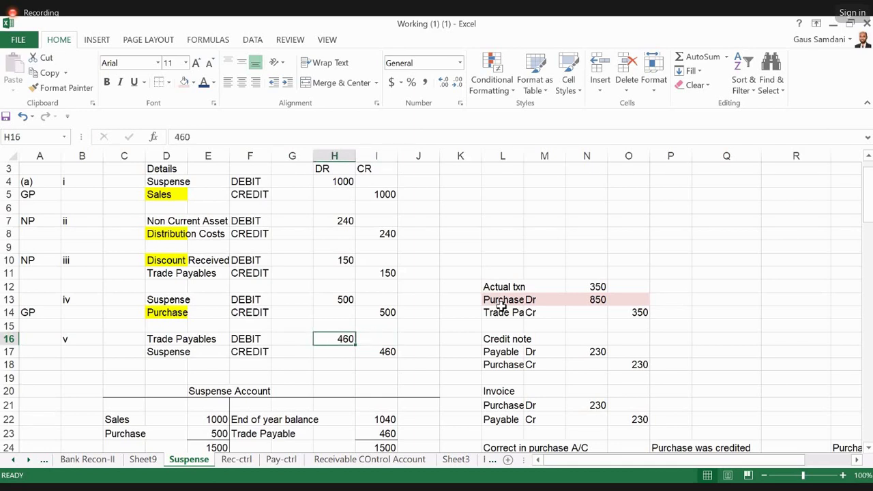
Trace journal v to the Trade Payable line of the Suspense Account and highlight that line in F23:I23.
key("Down")
key("Down")
key("Down")
key("Down")
key("Down")
key("Down")
key("Down")
key("Down")
key("Down")
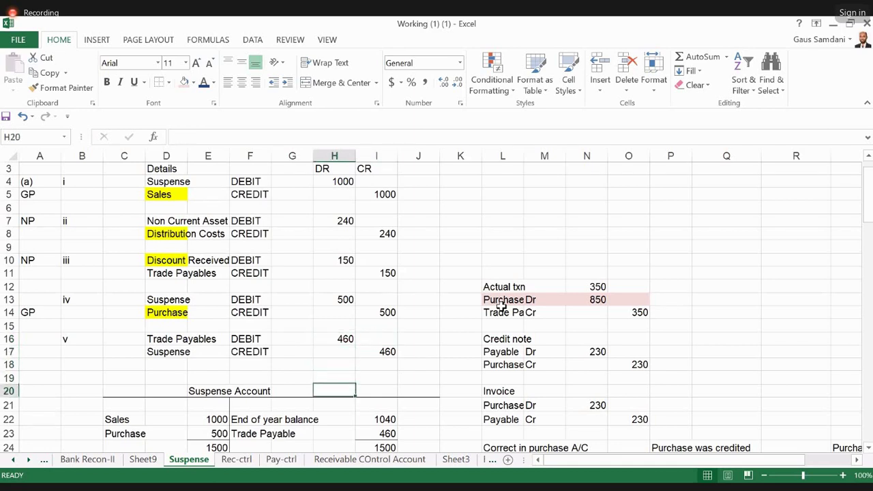
key("Up")
key("Up")
key("Left")
key("Left")
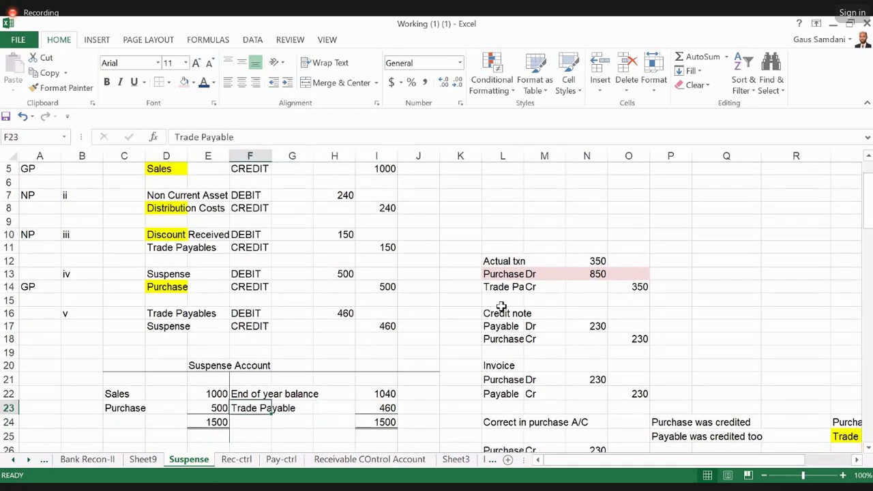
key("shift+Right")
key("shift+Right")
key("shift+Right")
Highlight the Suspense Account's credit-side amounts and their total in column I, starting from the End of year balance in I22.
key("Up")
key("Right")
key("Right")
key("Right")
key("shift+Down")
key("shift+Down")
key("shift+Down")
Highlight the Suspense Account's debit-side amounts from E22 downward, and select the debit total in E24.
key("Left")
key("Left")
key("Left")
key("Left")
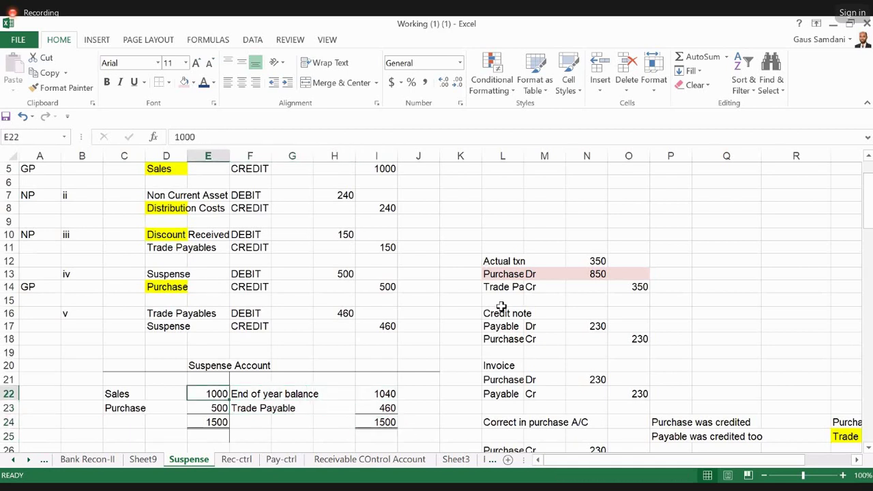
key("shift+Down")
key("shift+Down")
key("shift+Down")
key("Down")
key("Down")
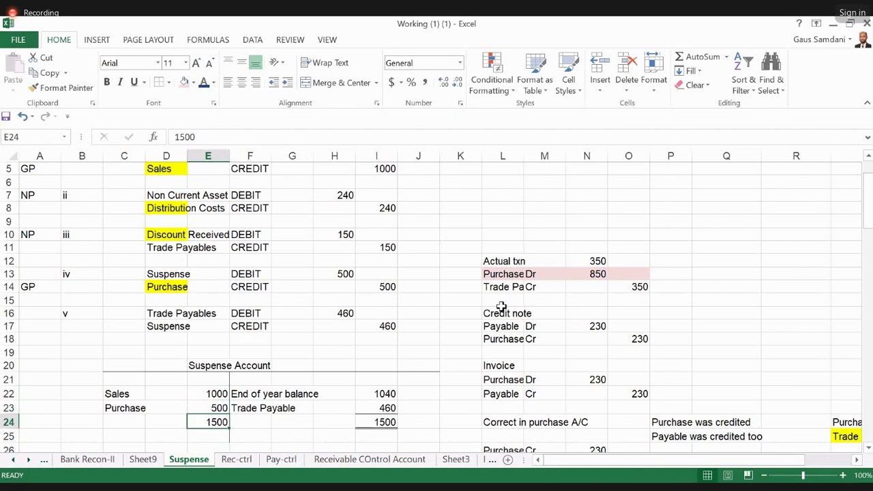
Go back up through the correcting journals to the question heading in row 1.
key("Up")
key("Up")
key("Up")
key("Up")
key("Up")
key("Up")
key("Up")
key("Up")
key("Up")
key("Up")
key("Up")
key("Up")
key("Up")
key("Up")
key("Up")
key("Up")
key("Up")
key("Up")
key("Up")
key("Up")
key("Up")
key("Up")
key("Up")
Look down past the Suspense Account to the gross profit and net profit adjustment statements ending around row 36.
key("Down")
key("Down")
key("Down")
key("Down")
key("Down")
key("Down")
key("Down")
key("Down")
key("Down")
key("Down")
key("Down")
key("Down")
key("Down")
key("Down")
key("Down")
key("Right")
key("Down")
key("Down")
key("Down")
key("Down")
key("Down")
key("Down")
key("Down")
key("Down")
key("Down")
key("Down")
key("Down")
key("Down")
key("Down")
key("Down")
key("Down")
key("Down")
key("Down")
key("Down")
key("Down")
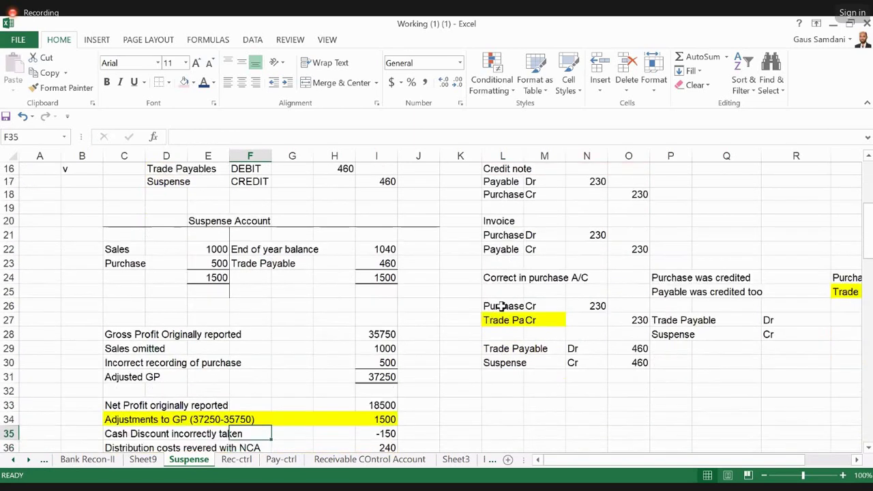
key("Down")
Select the originally reported gross profit amount in I28, followed by the originally reported net profit amount in I33.
key("Right")
key("Right")
key("Up")
key("Up")
key("Up")
key("Up")
key("Up")
key("Up")
key("Up")
key("Up")
key("Up")
key("Down")
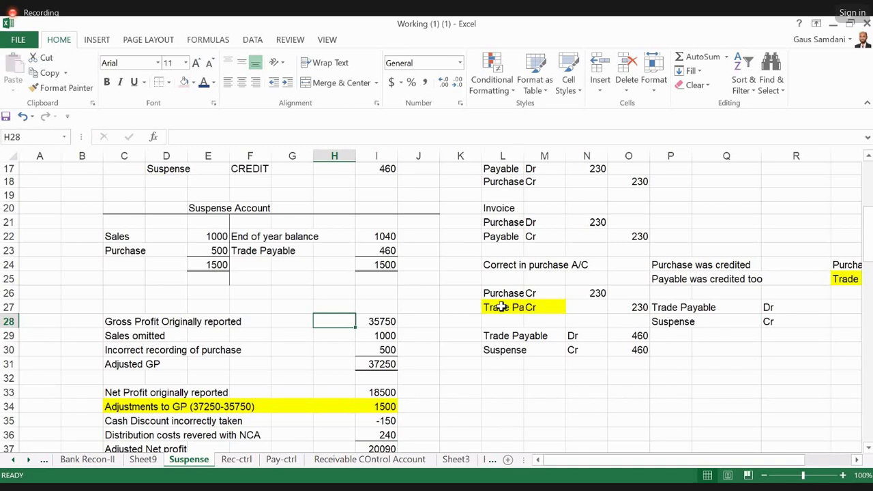
key("Right")
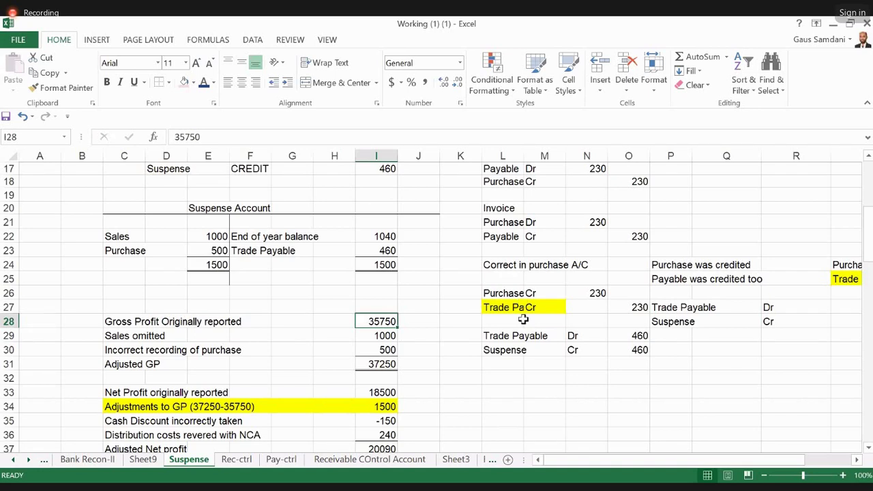
left_click(372, 391)
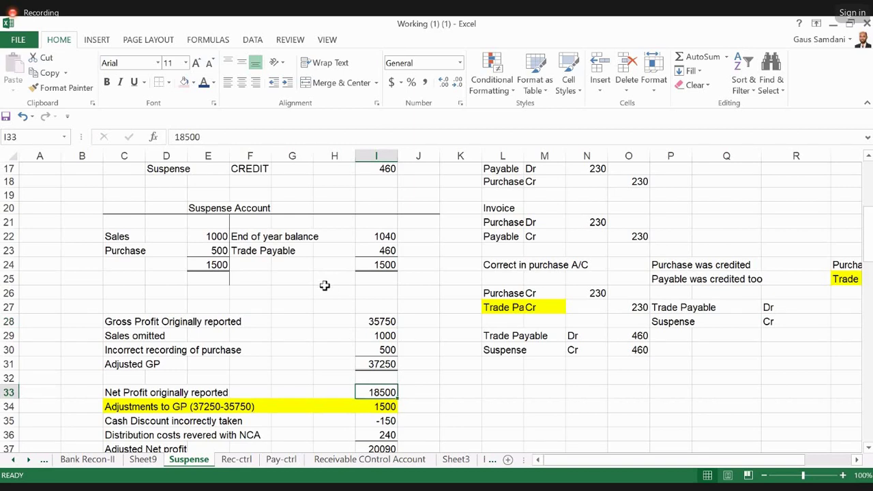
Return to the start of the journals and check the (a) and GP labels beside journal i in column A.
key("Up")
key("Up")
key("Up")
key("Up")
key("Up")
key("Up")
key("Up")
key("Up")
key("Up")
key("Up")
key("Up")
key("Up")
key("Up")
key("Up")
key("Up")
key("Up")
key("Up")
key("Up")
key("Up")
key("Up")
key("Left")
key("Left")
key("Left")
key("Left")
key("Left")
key("Left")
key("Left")
key("Left")
key("Down")
key("Down")
key("Down")
key("Down")
key("Down")
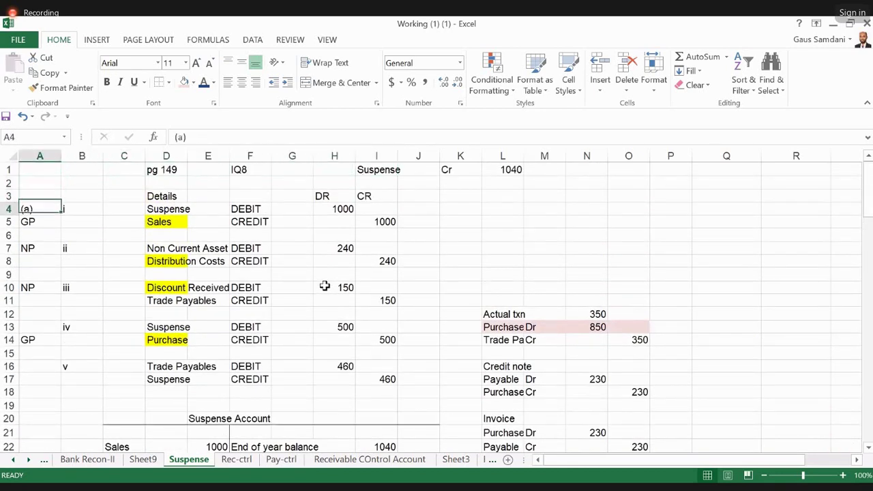
Check journal i's Suspense account in D4 and select its Sales account in D5.
key("Up")
key("Up")
key("Right")
key("Right")
key("Right")
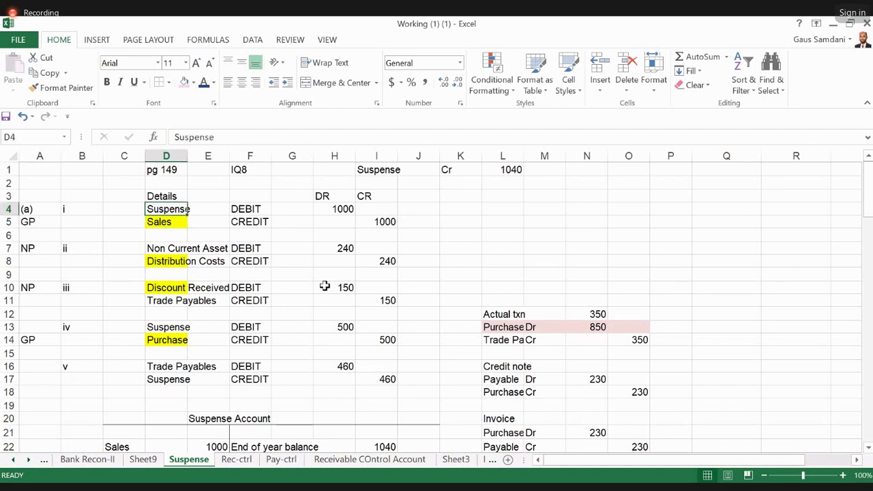
key("Down")
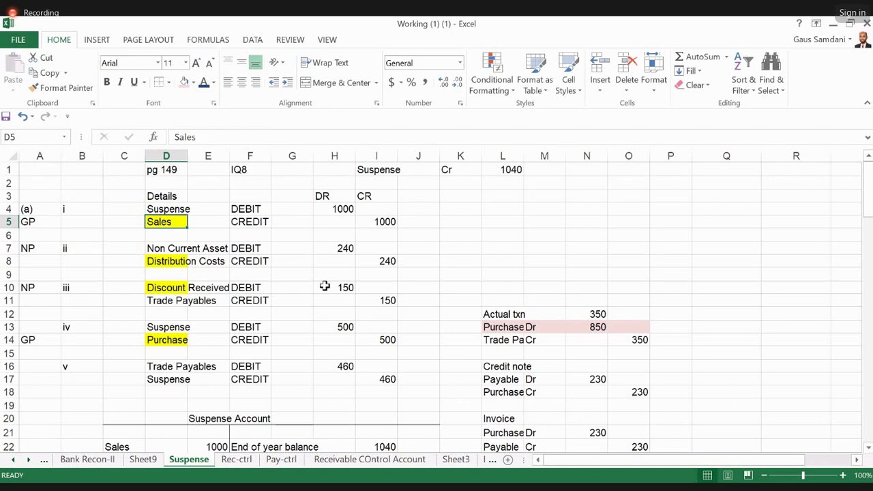
Go from the journals down to the gross profit statement and select the Sales omitted label in C29.
key("Down")
key("Down")
key("Down")
key("Down")
key("Down")
key("Down")
key("Down")
key("Down")
key("Down")
key("Down")
key("Down")
key("Down")
key("Down")
key("Down")
key("Down")
key("Down")
key("Down")
key("Down")
key("Down")
key("Down")
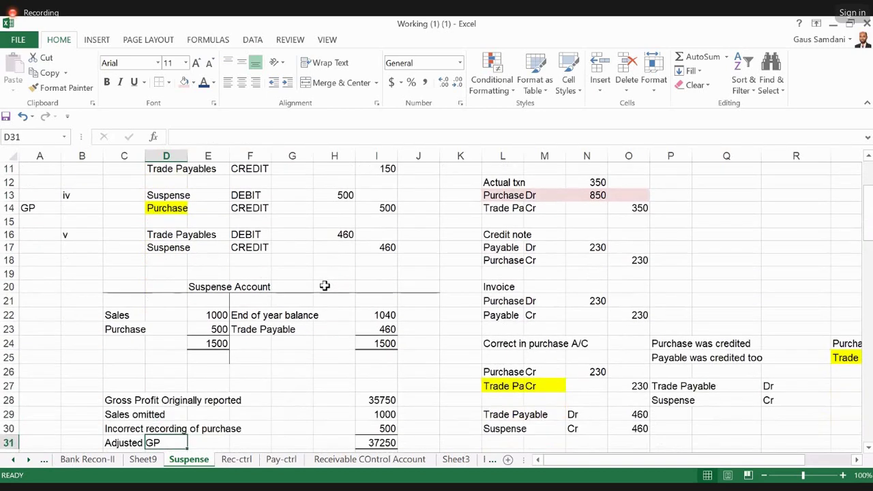
key("Up")
key("Up")
key("Up")
key("Up")
key("Left")
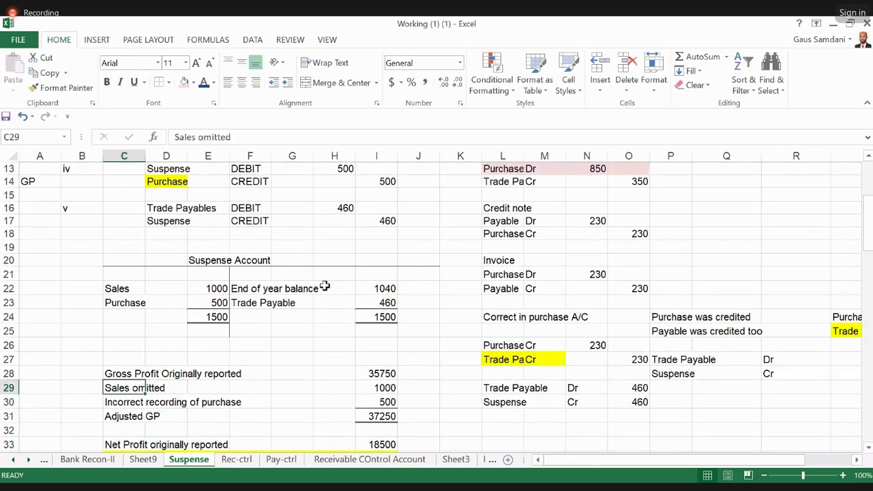
Check the originally reported gross profit row and trace the Sales omitted label across to its amount in I29.
key("Up")
key("Right")
key("Right")
key("Right")
key("Right")
key("Right")
key("Right")
key("Down")
key("Left")
key("Left")
key("Left")
key("Left")
key("Left")
key("Left")
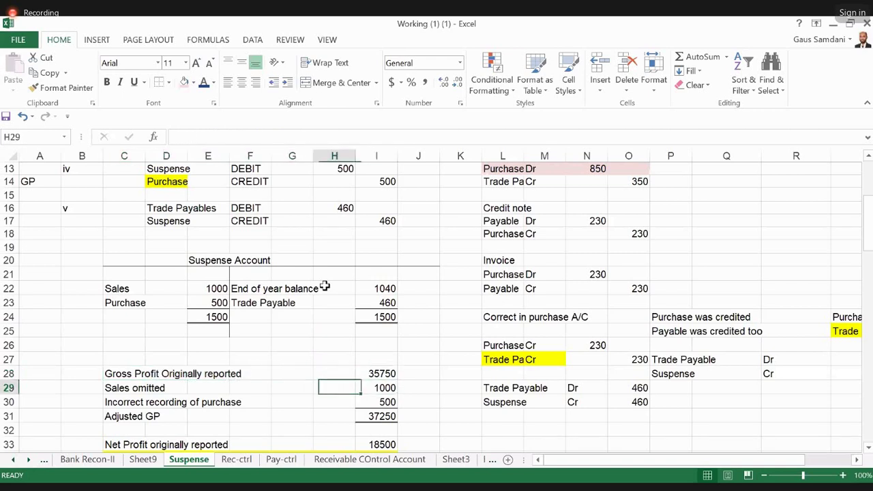
key("Right")
key("Right")
key("Right")
key("Right")
key("Right")
key("Right")
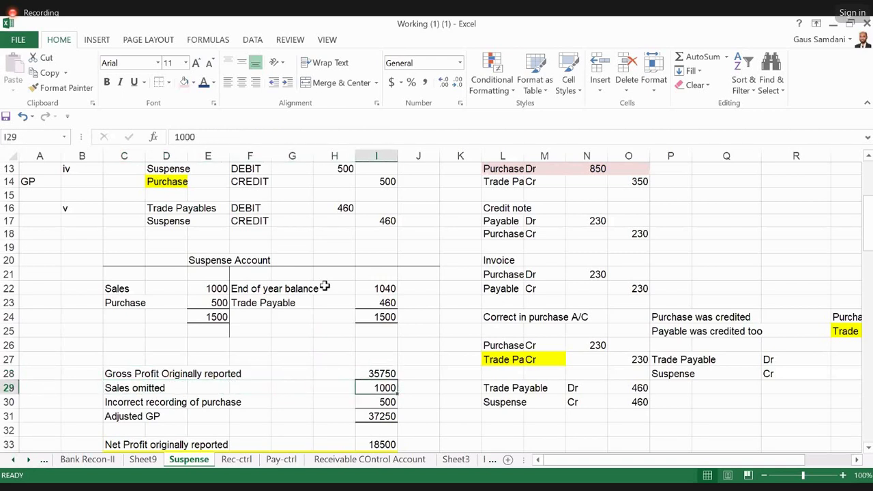
Examine the Incorrect recording of purchase line in row 30, from its amount back to its label.
key("Down")
key("Left")
key("Left")
key("Left")
key("Left")
key("Left")
key("Left")
Return to the journals and check journal ii at C7, followed by journal iv at C13.
key("Up")
key("Up")
key("Up")
key("Up")
key("Up")
key("Up")
key("Up")
key("Up")
key("ctrl+Up")
key("Down")
key("Down")
key("Down")
key("Down")
key("Down")
key("Down")
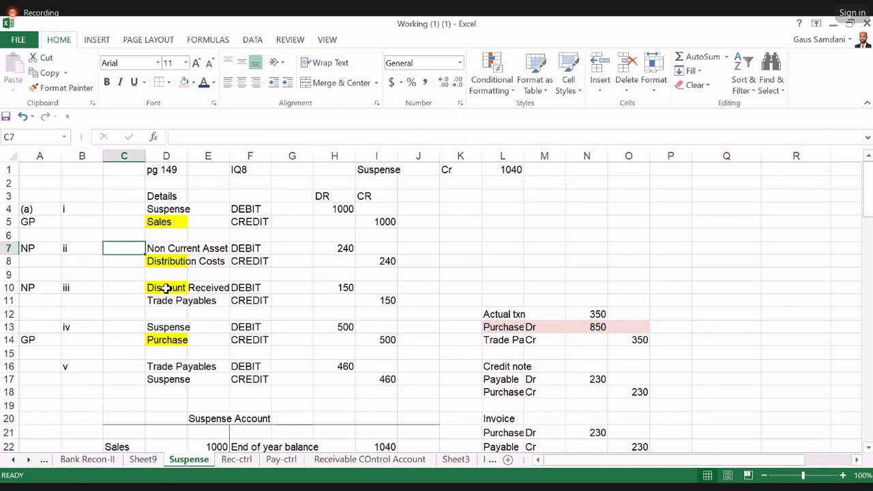
left_click(143, 327)
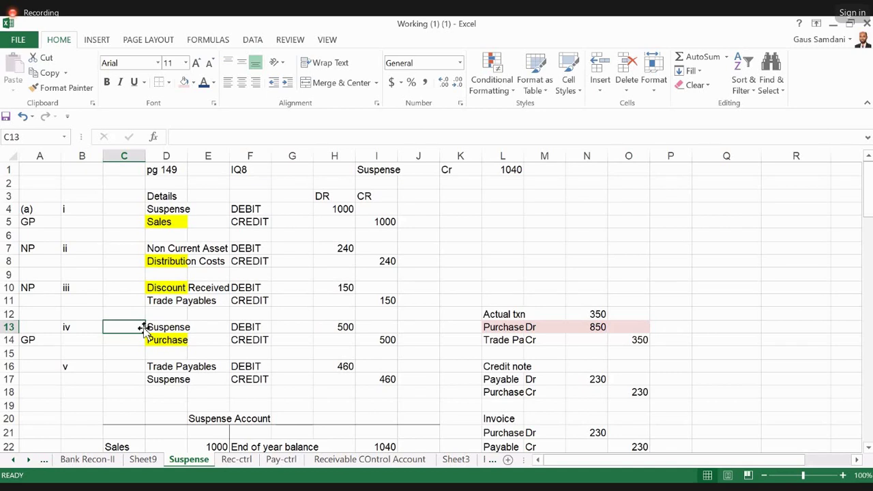
Look down past the Suspense Account to the distribution costs line of the net profit statement in C36.
key("Down")
key("Down")
key("Down")
key("Down")
key("Down")
key("Down")
key("Down")
key("Down")
key("Down")
key("Down")
key("Down")
key("Down")
key("Down")
key("Down")
key("Down")
key("Down")
key("Down")
key("Down")
key("Down")
key("Down")
key("Down")
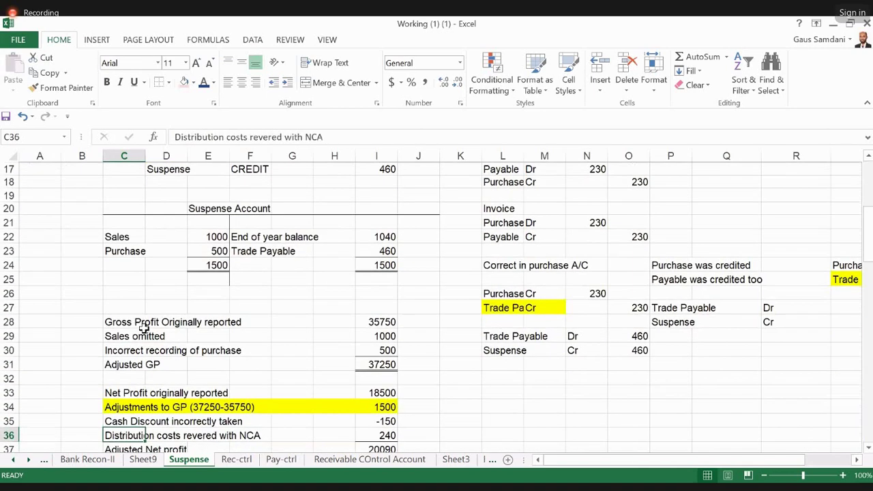
Review the gross profit adjustment lines in rows 29 and 30 down to the Adjusted GP row 31.
key("Up")
key("Up")
key("Up")
key("Up")
key("Up")
key("Up")
key("Up")
key("Right")
key("Right")
key("Right")
key("Right")
key("Right")
key("Down")
key("Down")
key("Right")
key("Left")
key("Left")
key("Left")
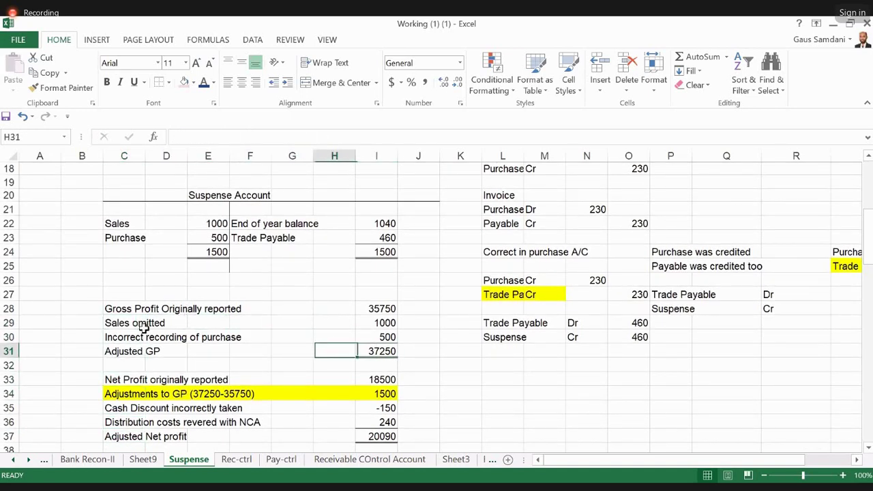
Select the originally reported net profit amount in I33.
key("Down")
key("Down")
key("Down")
key("Right")
key("Right")
key("Right")
key("Up")
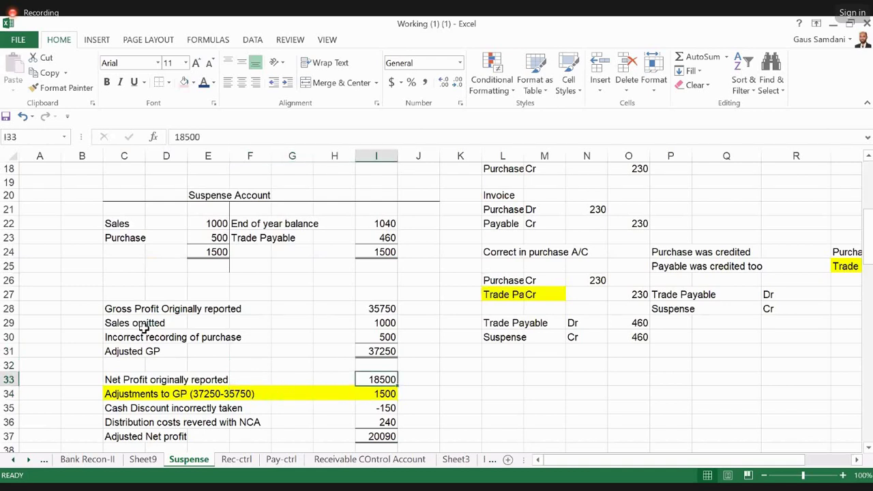
Select the Adjustments to GP row from its amount in I34 across to its label in C34.
key("Down")
key("shift+Left")
key("shift+Left")
key("shift+Left")
key("shift+Left")
key("shift+Left")
key("shift+Left")
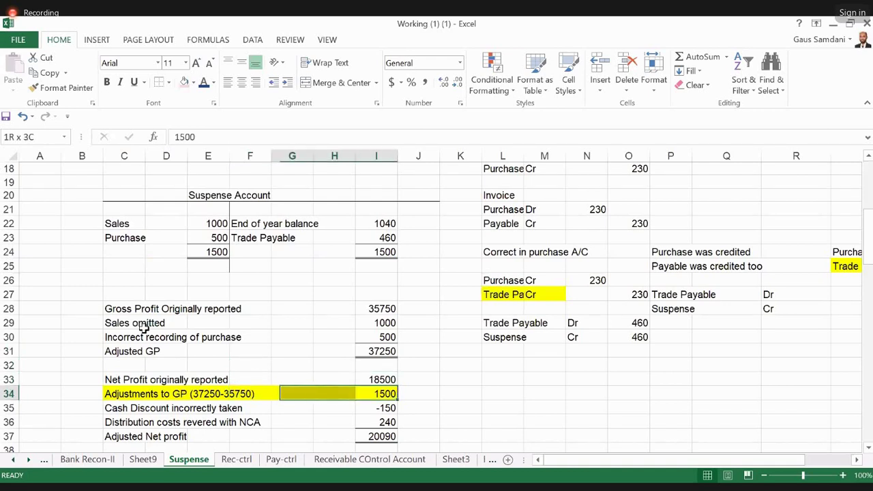
Check the Cash Discount incorrectly taken label in row 35 against its amount in I35.
key("Down")
key("Left")
key("Left")
key("Left")
key("Left")
key("Left")
key("Left")
key("Right")
key("Right")
key("Right")
key("Right")
key("Right")
key("Right")
Check the distribution costs label in C36 and select its amount in I36.
key("Down")
key("Left")
key("Left")
key("Left")
key("Left")
key("Left")
key("Left")
key("Left")
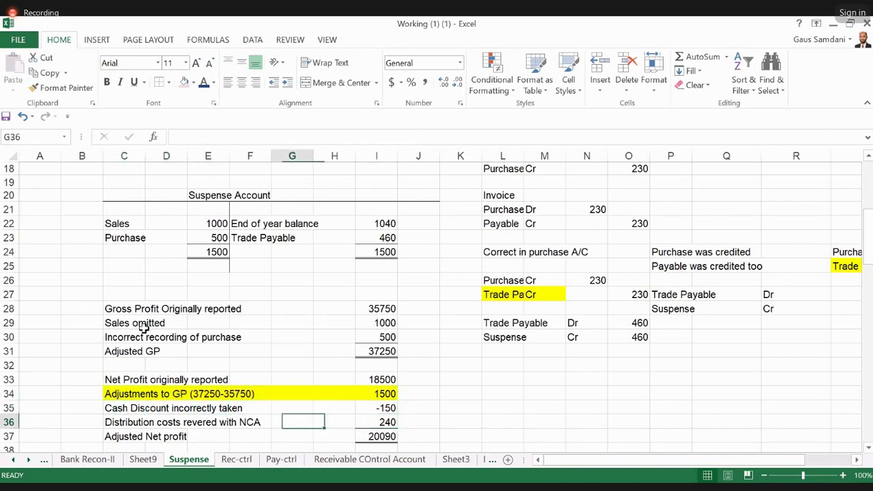
key("Right")
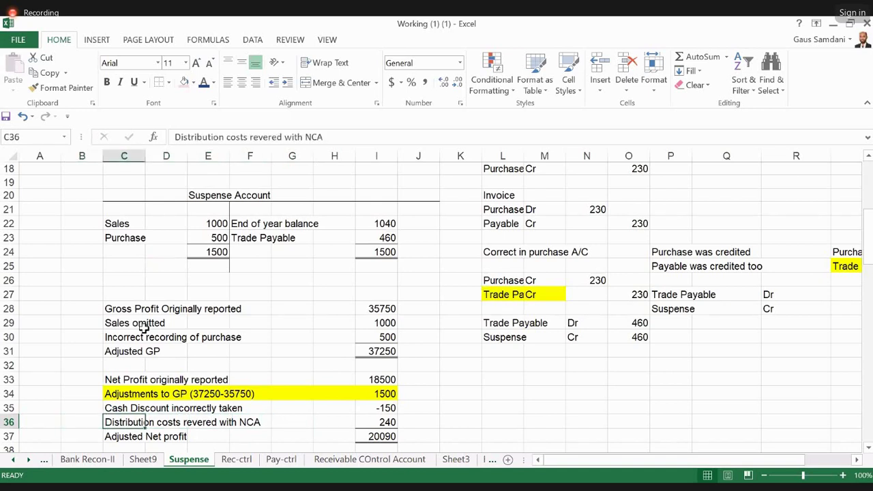
key("Right")
key("Right")
key("Right")
key("Right")
key("Right")
key("Right")
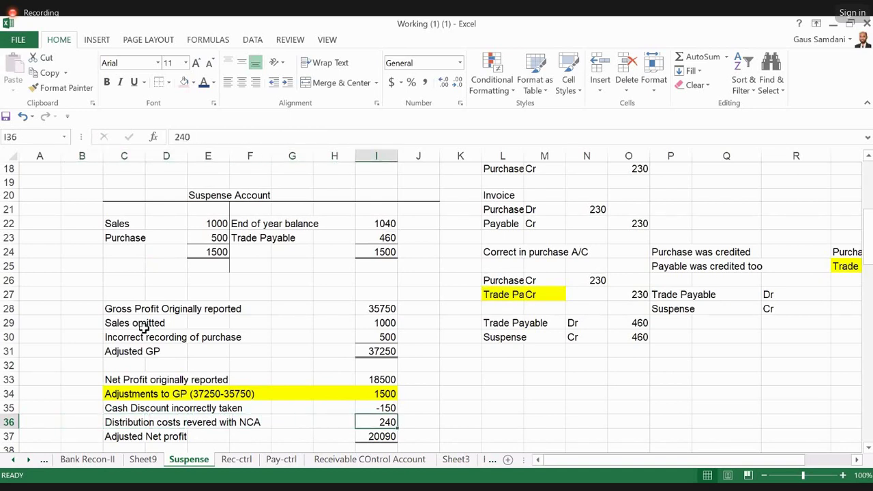
Revisit the Adjustments to GP range C34:I34 and select the originally reported net profit in I33.
key("Up")
key("Up")
key("Up")
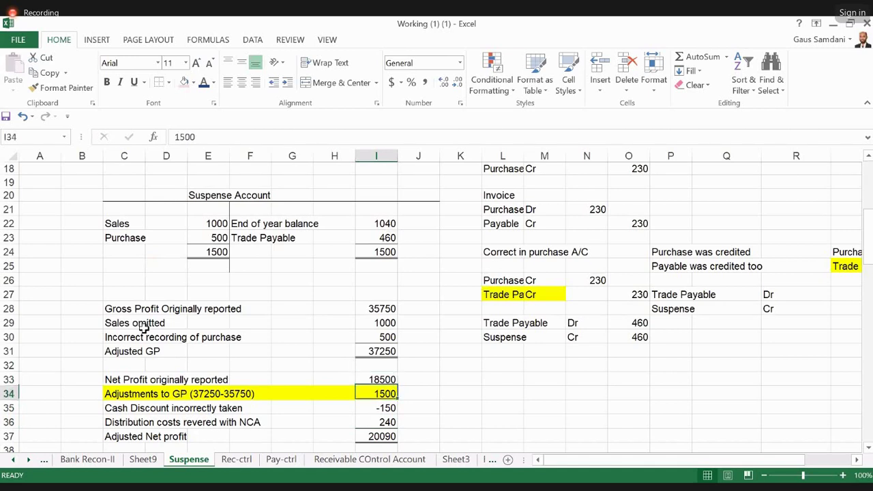
key("Down")
key("shift+Left")
key("shift+Left")
key("shift+Left")
key("shift+Left")
key("shift+Left")
key("shift+Left")
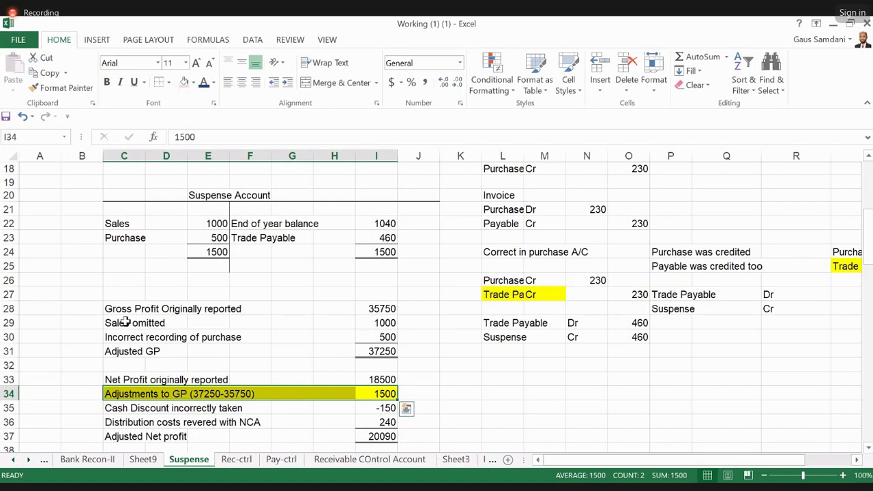
left_click(366, 380)
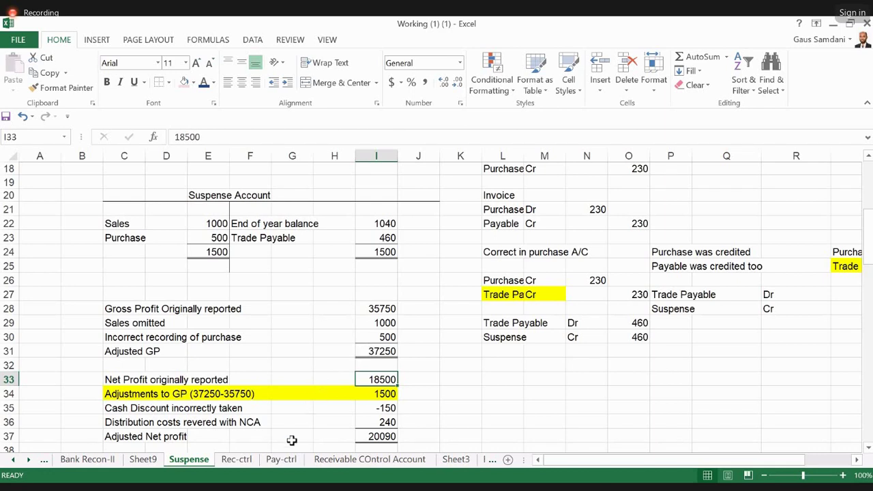
Check the Adjustments to GP amount in I34 and select the Adjusted Net profit row from I37 across to C37.
left_click(386, 395)
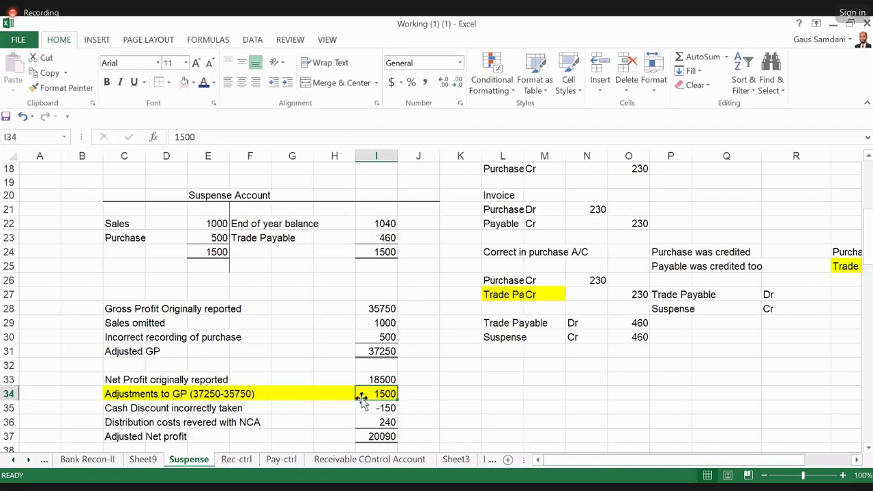
key("Down")
key("Down")
key("Down")
key("shift+Left")
key("shift+Left")
key("shift+Left")
key("shift+Left")
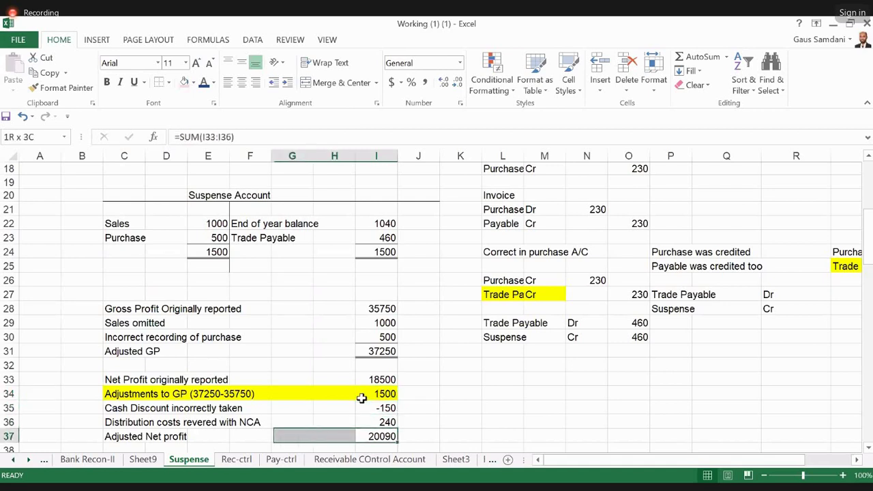
key("shift+Left")
key("shift+Left")
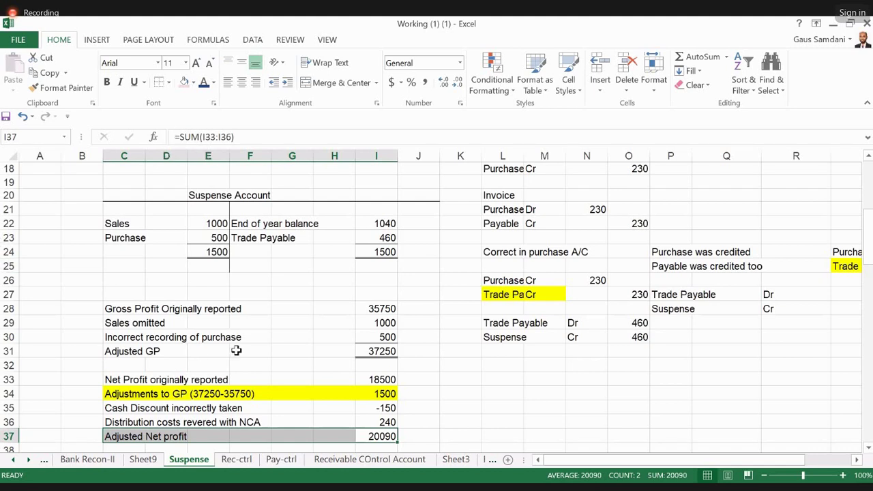
Compare the originally reported net profit in I33 with the distribution costs amount in I36 and the cash discount amount in I35.
left_click(366, 379)
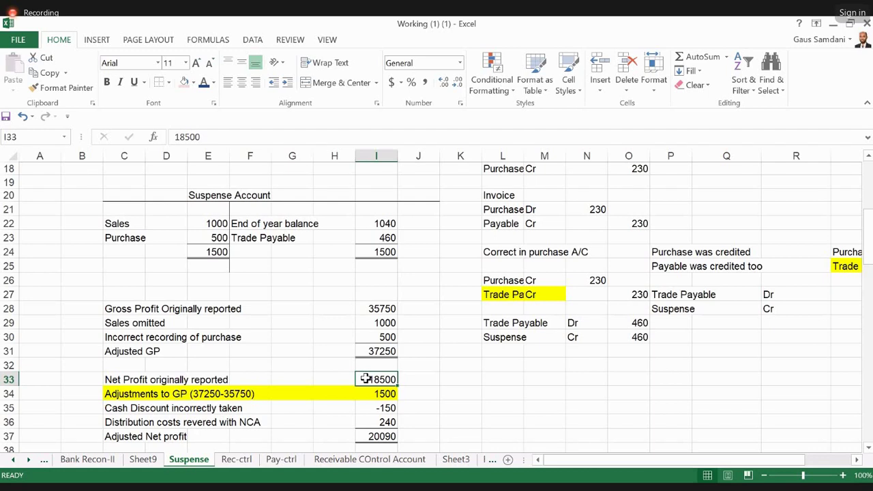
left_click(364, 423)
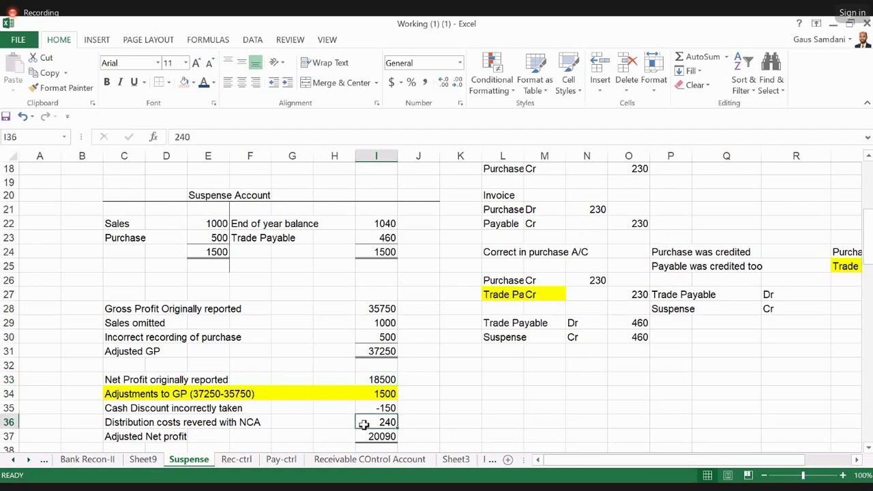
left_click(386, 377)
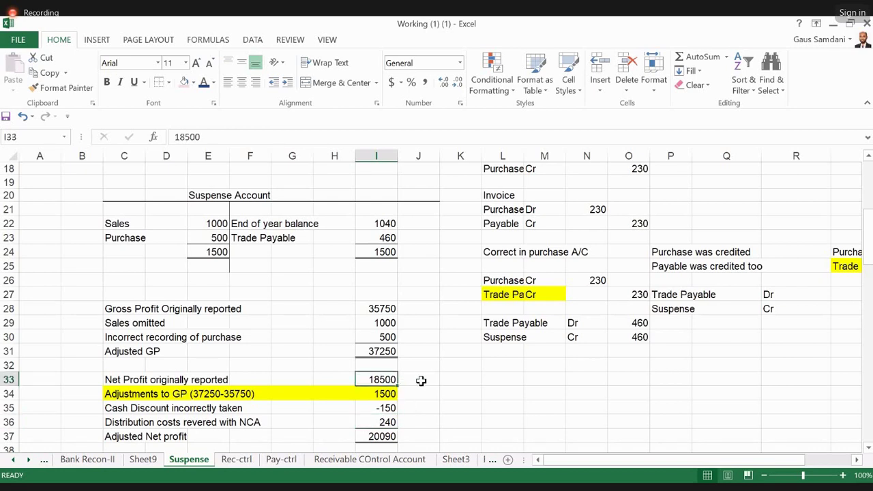
left_click(367, 407)
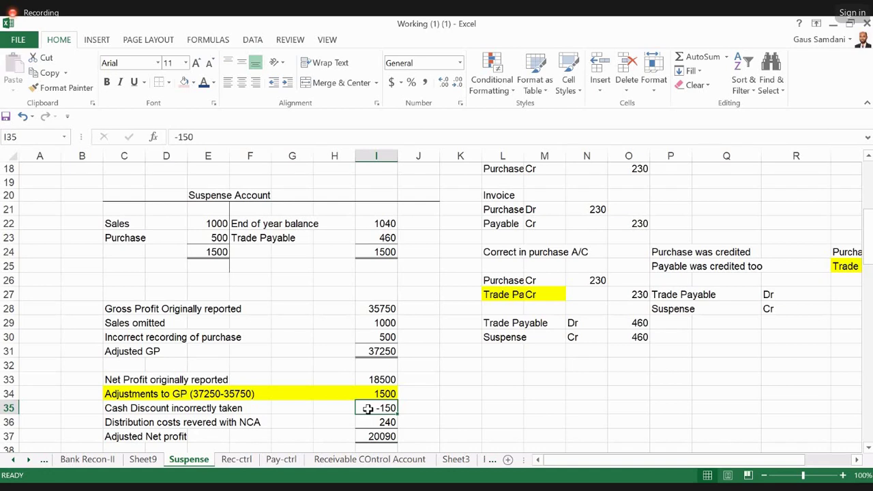
Select the full working range C1:O37, covering the journals, Suspense Account, side workings and adjusted profit statements.
key("Up")
key("Up")
key("Up")
key("Up")
key("ctrl+Up")
key("ctrl+Up")
key("ctrl+Up")
key("ctrl+Up")
key("ctrl+Up")
key("ctrl+Up")
key("ctrl+Up")
key("ctrl+Up")
key("ctrl+Up")
key("ctrl+Up")
key("ctrl+Left")
key("Home")
key("Right")
key("Right")
key("shift+Right")
key("shift+Right")
key("shift+Right")
key("shift+Right")
key("shift+Right")
key("shift+Right")
key("shift+Right")
key("shift+Right")
key("shift+Right")
key("shift+Right")
key("shift+Right")
key("shift+Right")
key("shift+Down")
key("shift+Down")
key("shift+Down")
key("shift+Down")
key("shift+Down")
key("shift+Down")
key("shift+Down")
key("shift+Down")
key("shift+Down")
key("shift+Down")
key("shift+Down")
key("shift+Down")
key("shift+Down")
key("shift+Down")
key("shift+Down")
key("shift+Down")
key("shift+Down")
key("shift+Down")
key("shift+Down")
key("shift+Down")
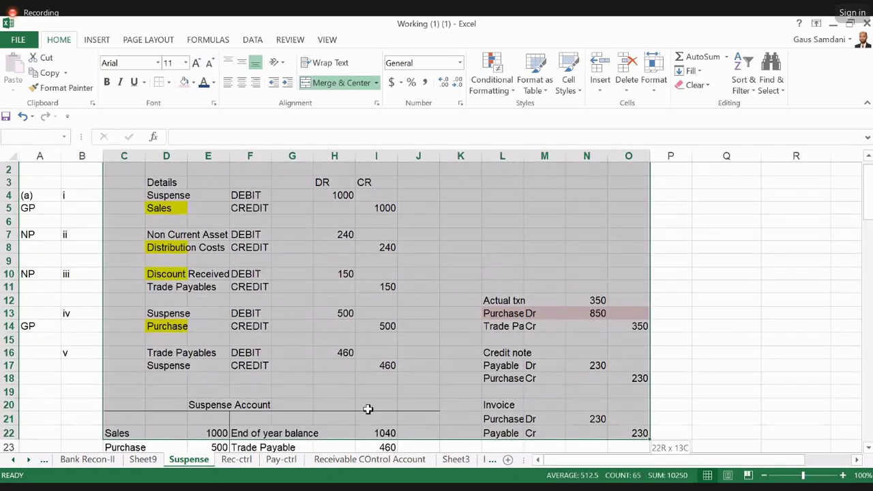
key("shift+Down")
key("shift+Down")
key("shift+Down")
key("shift+Down")
key("shift+Down")
key("shift+Down")
key("shift+Down")
key("shift+Down")
key("shift+Down")
key("shift+Down")
key("shift+Down")
key("shift+Down")
key("shift+Down")
key("shift+Down")
key("shift+Down")
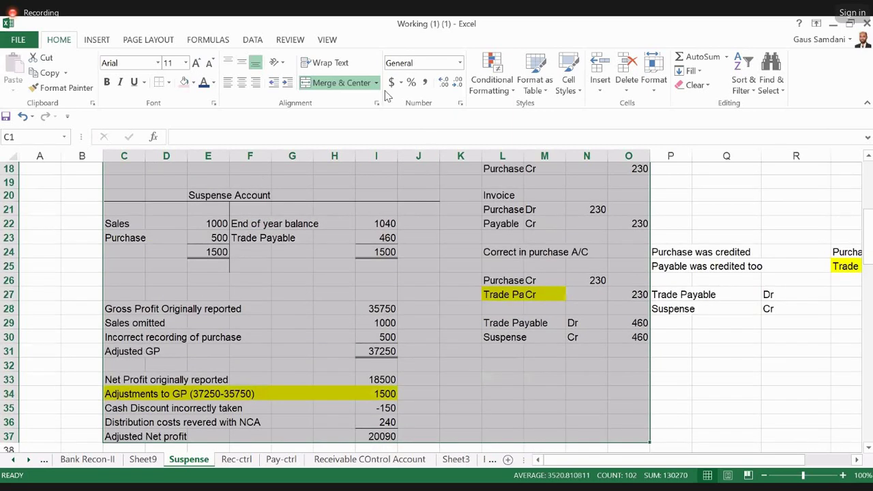